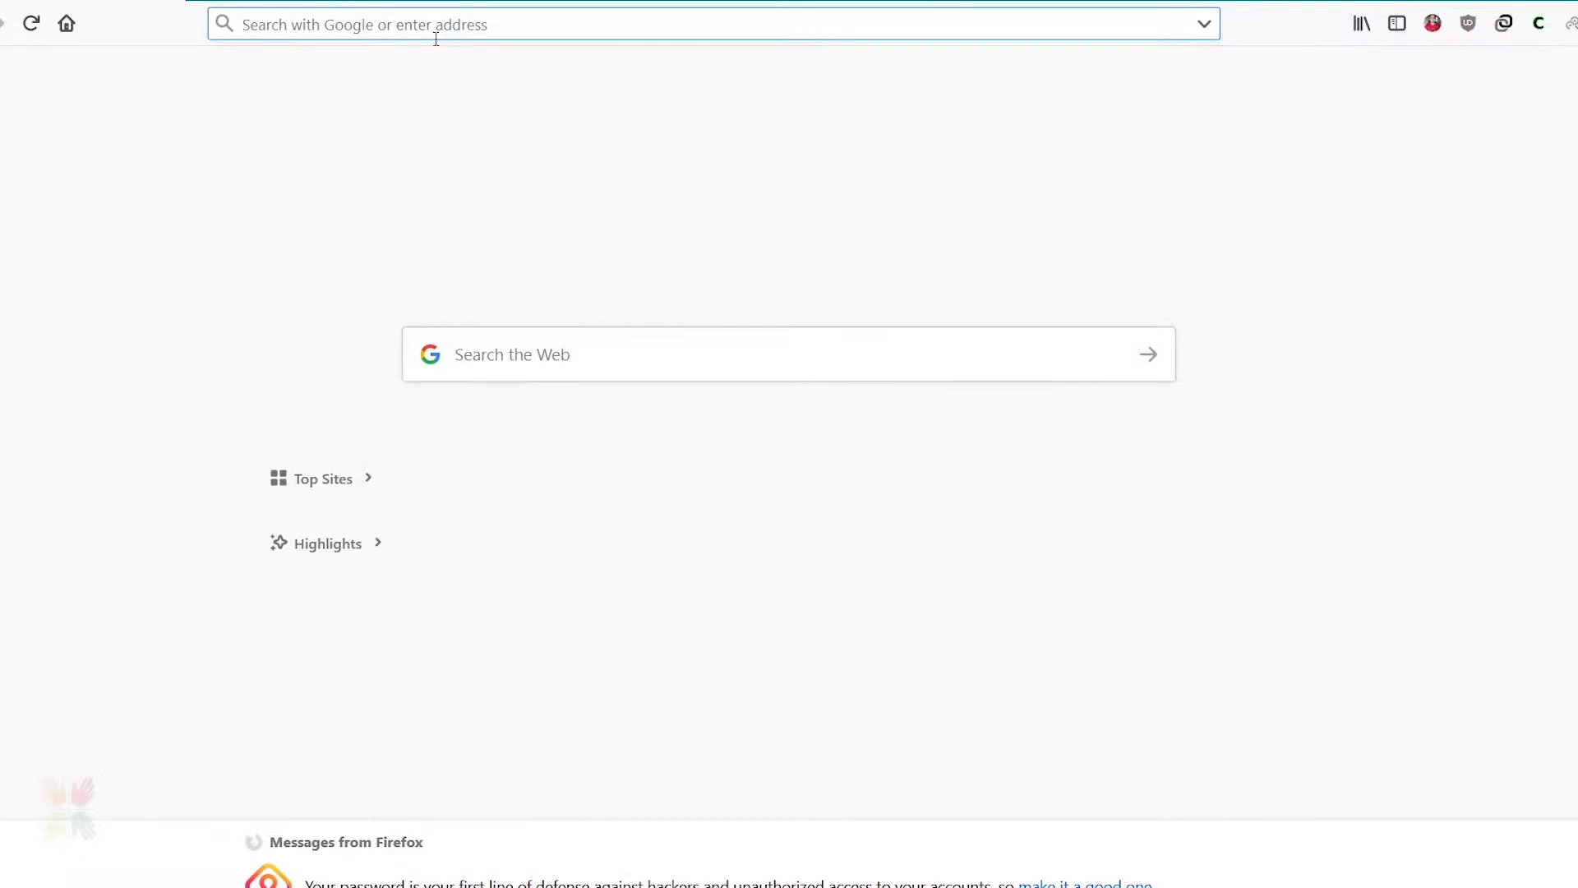
Open maps.google.com, search for Düsseldorf, Germany, and reposition the map so the whole city boundary is in view.
type("maps.google.com/")
key("Return")
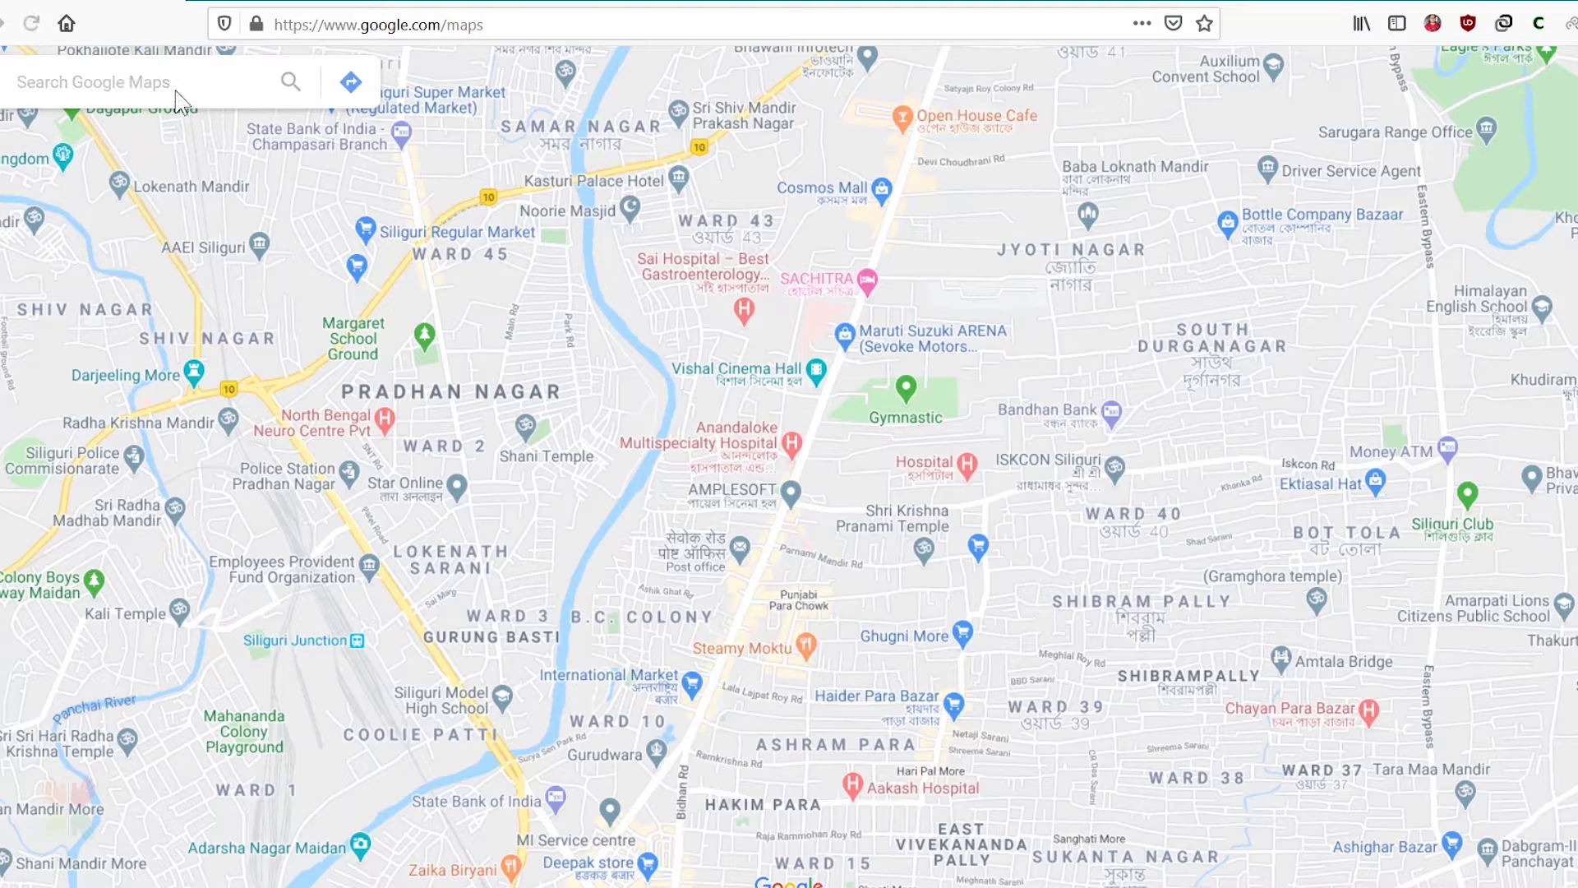
left_click(178, 88)
type("duss")
left_click(81, 137)
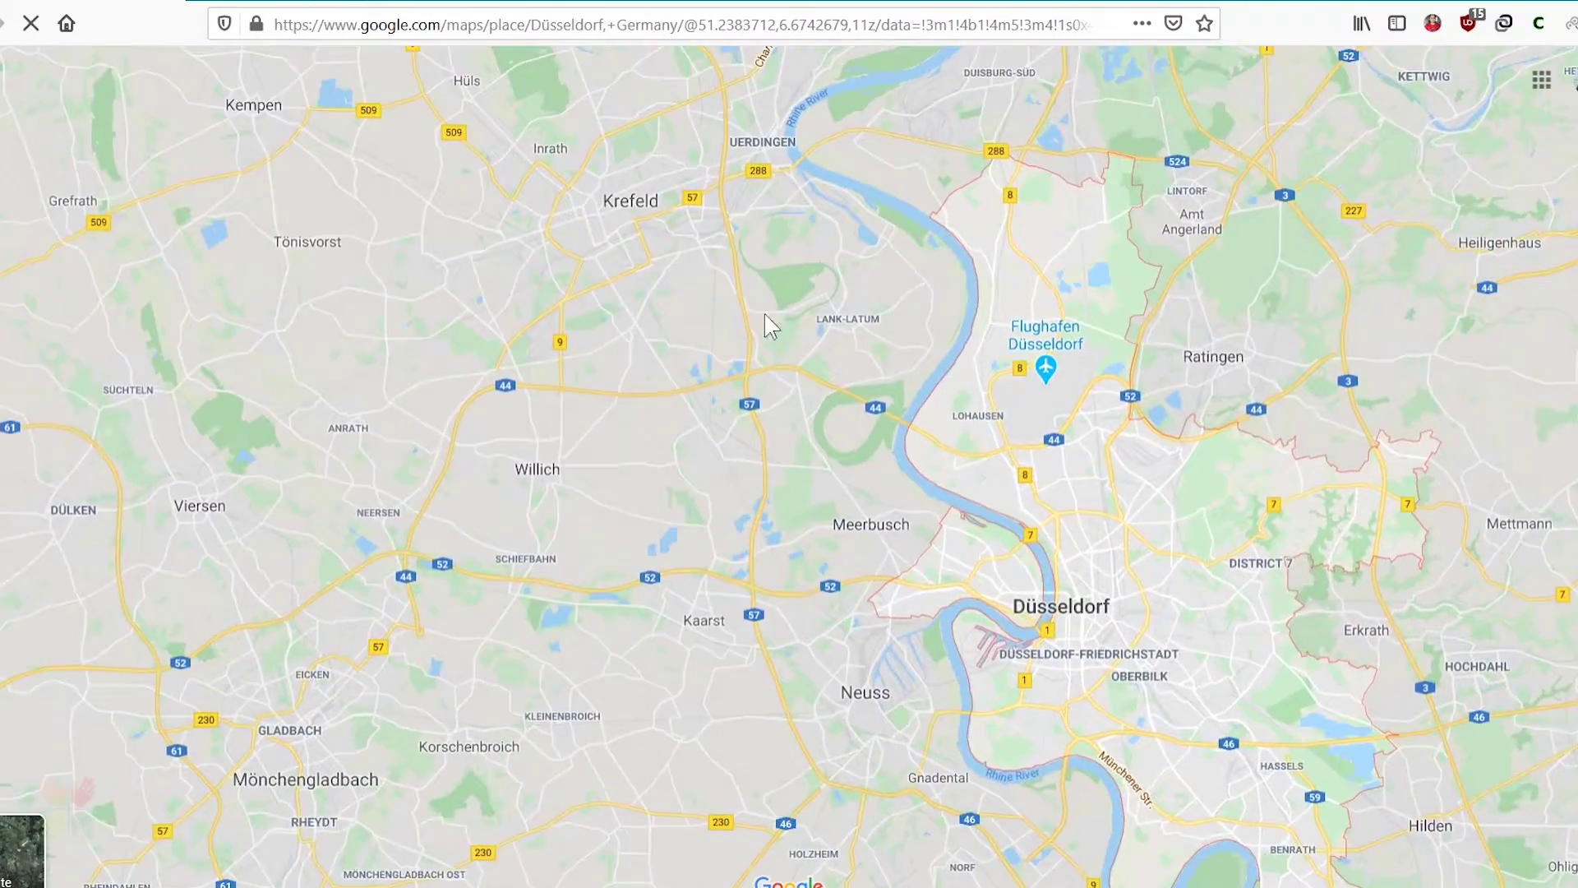
left_click_drag(766, 324, 365, 239)
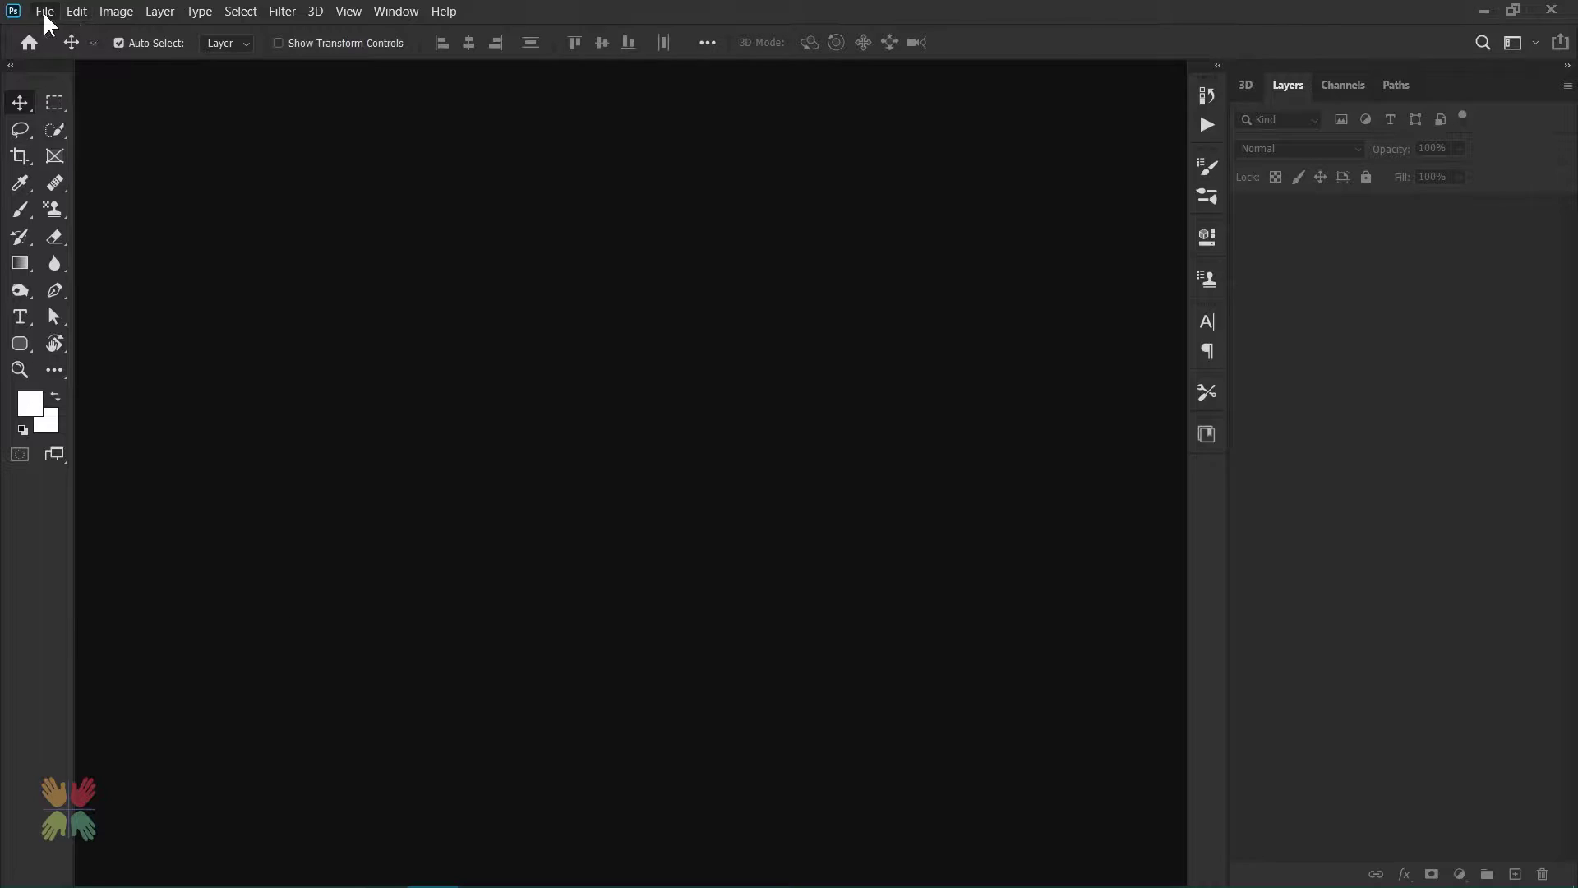
Switch to Photoshop, create a new document from the clipboard preset, and paste the map screenshot into it.
left_click(44, 11)
left_click(51, 31)
key("Return")
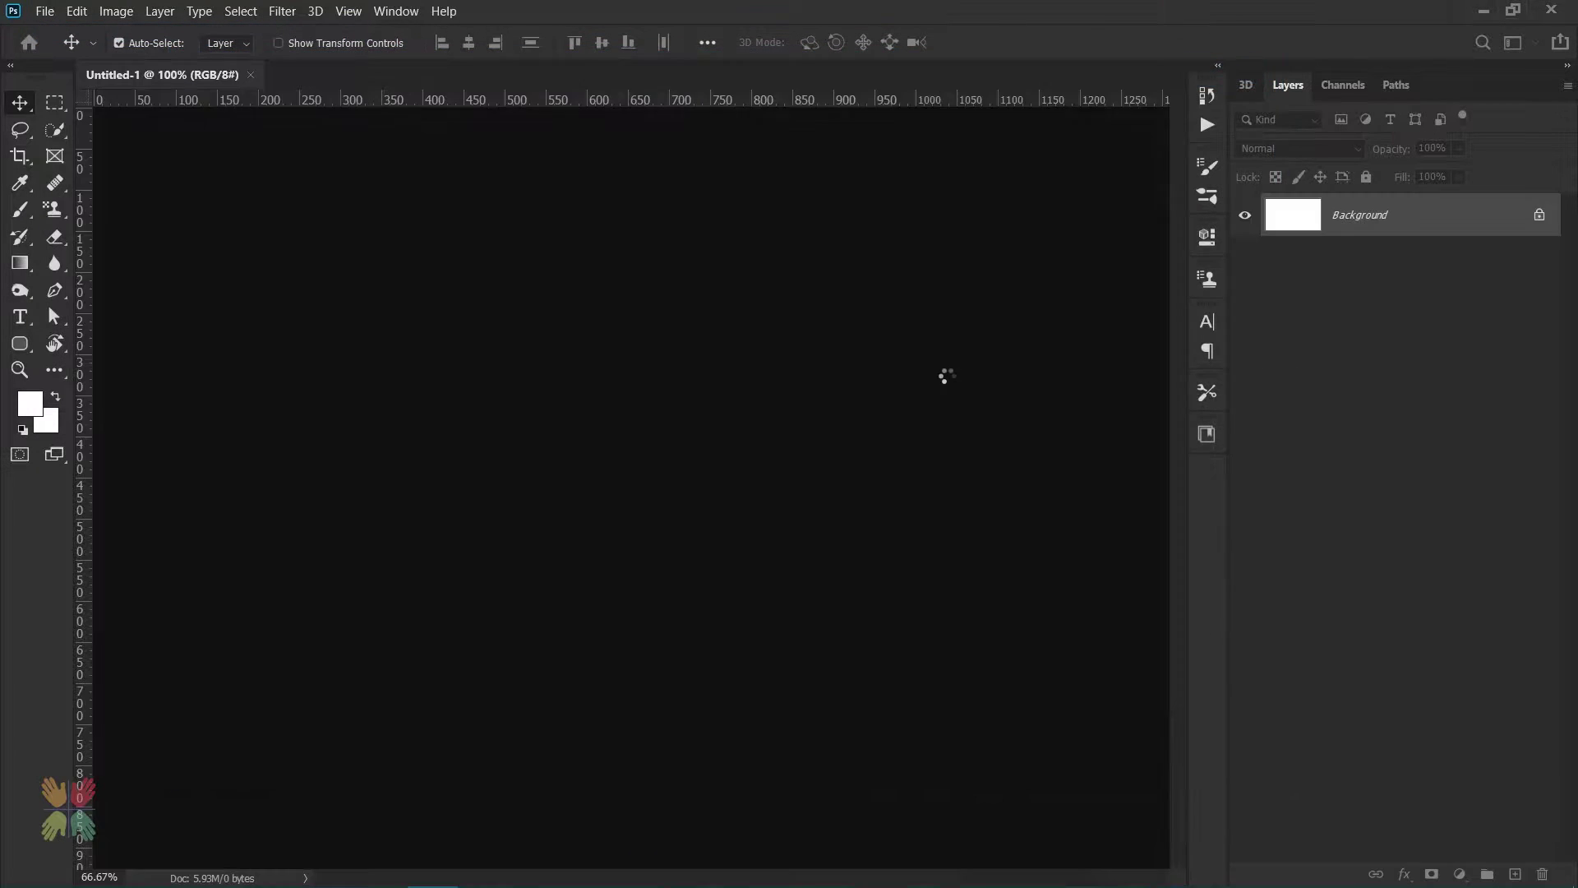
key("ctrl+v")
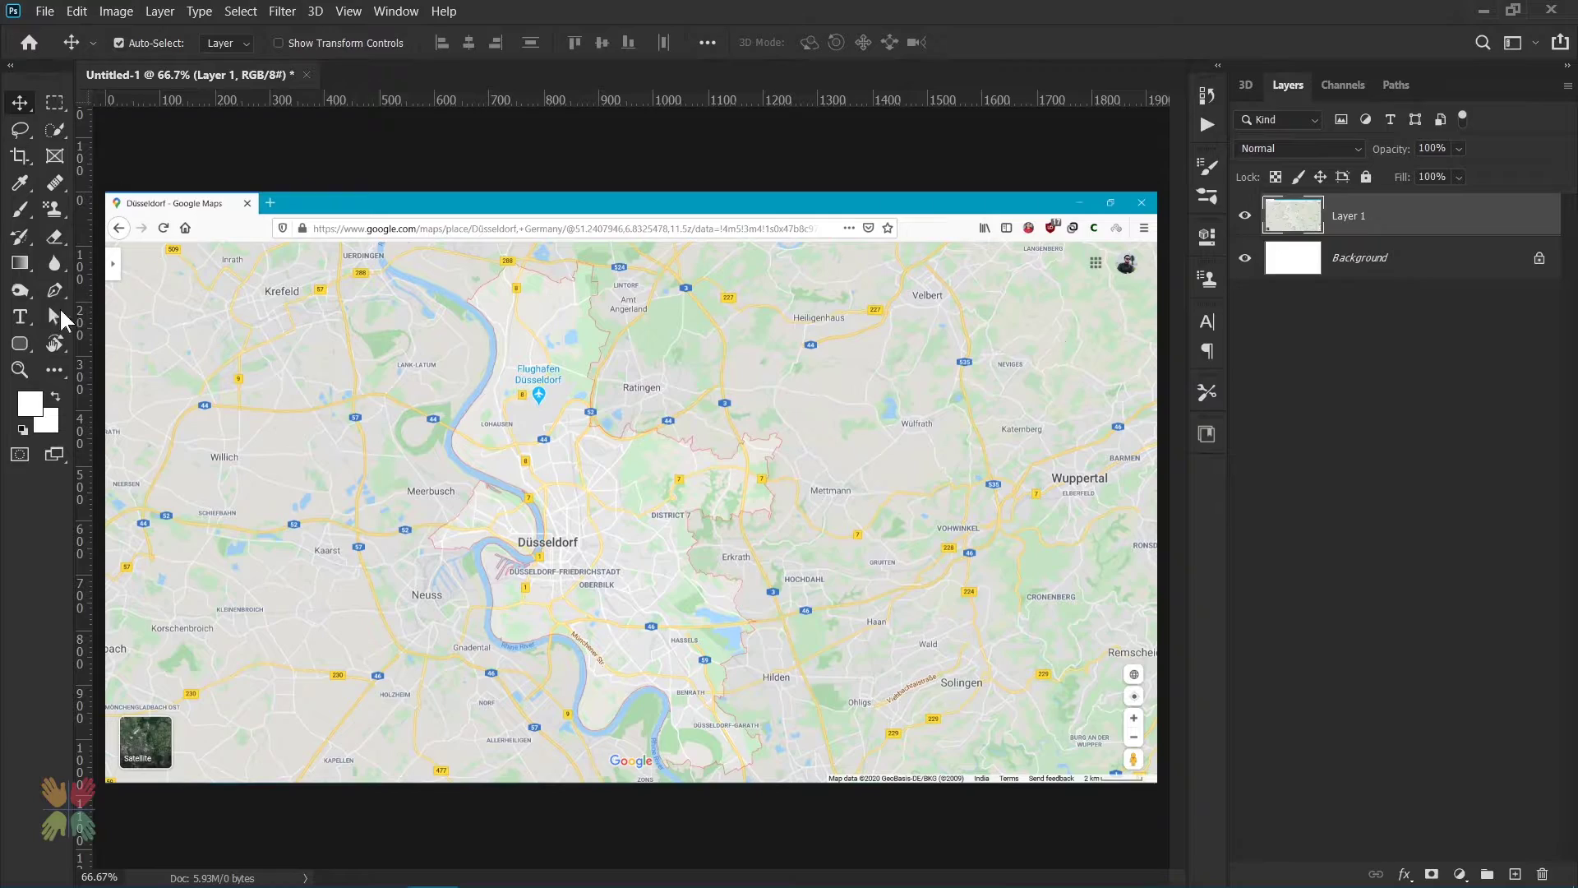
Start a Pen path on the Rhine at the boundary's northwest corner and trace northeast toward the 288 road marker.
left_click(54, 289)
scroll(425, 346, "up", 3)
scroll(515, 331, "up", 3)
left_click_drag(606, 213, 526, 271)
scroll(474, 315, "up", 3)
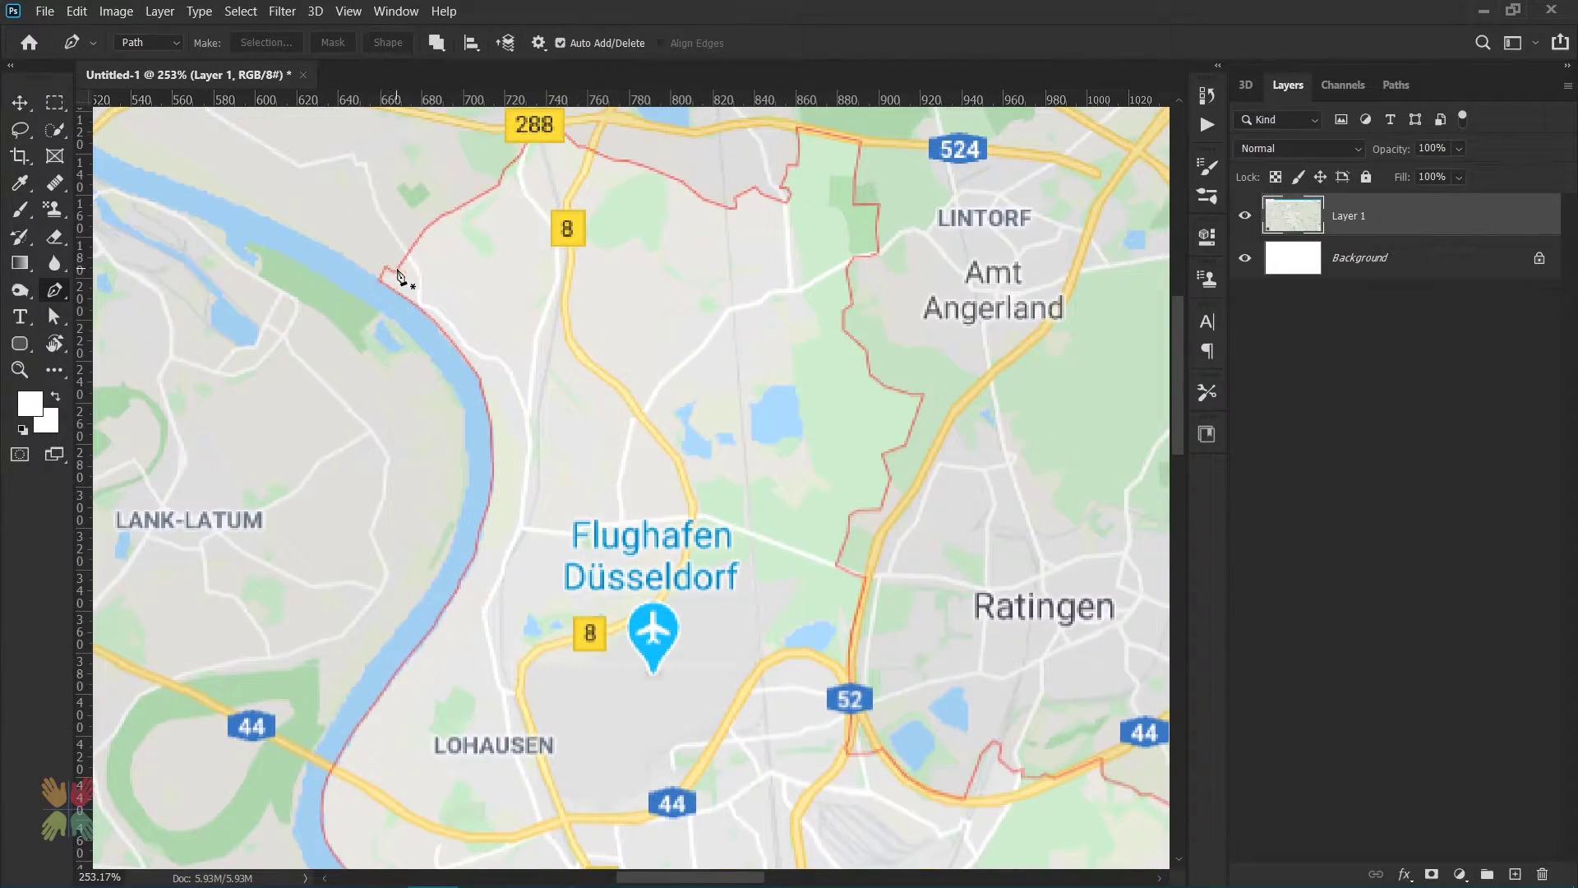
left_click(365, 301)
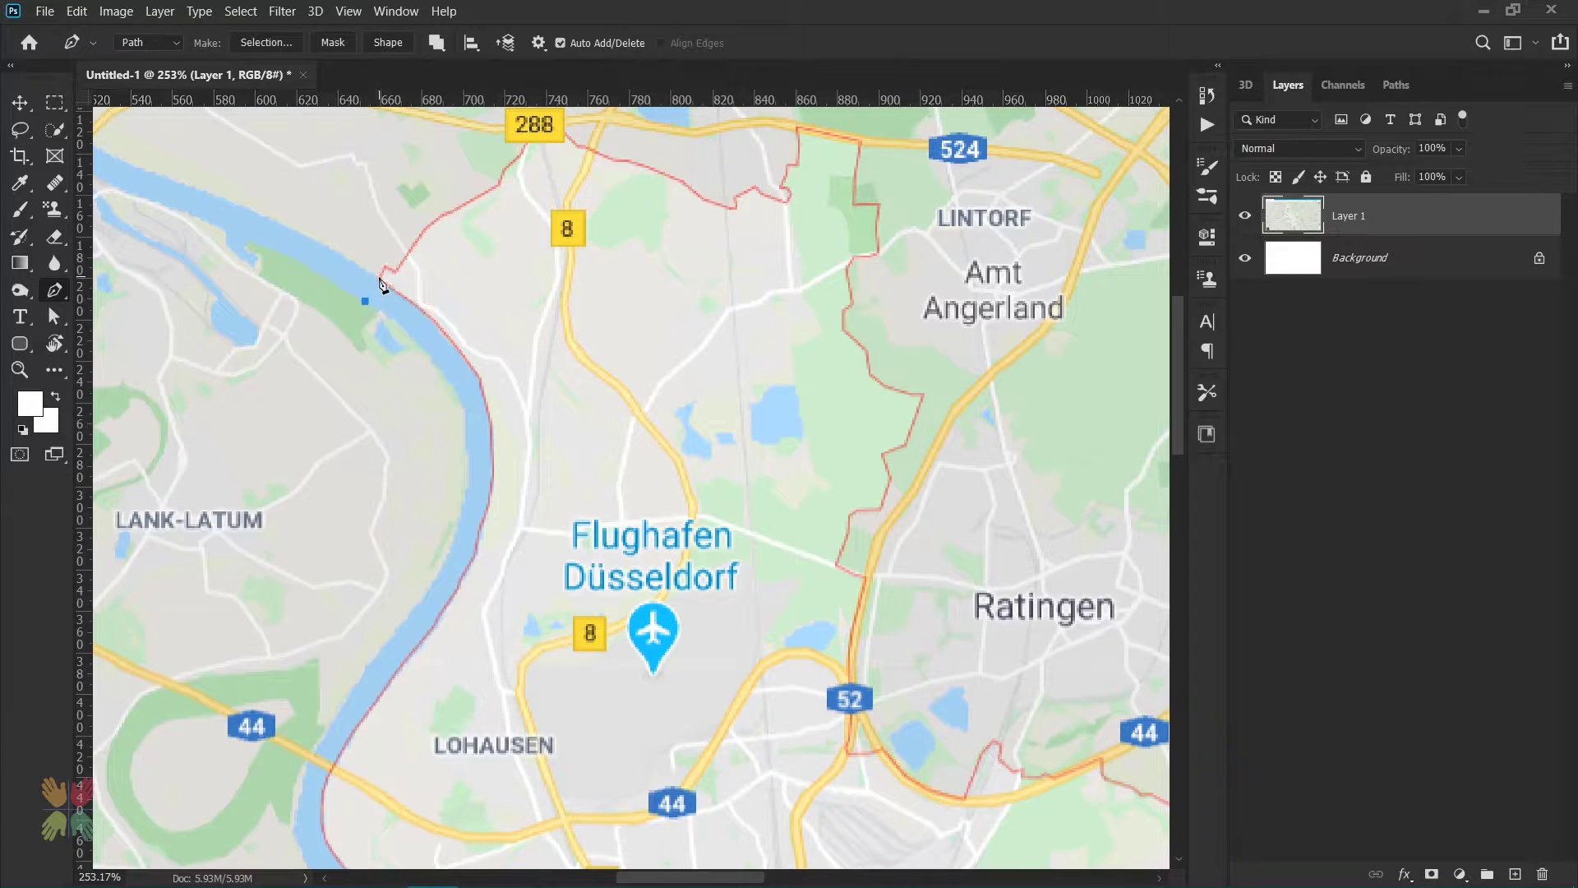
left_click(498, 183)
left_click(502, 169)
scroll(534, 174, "up", 3)
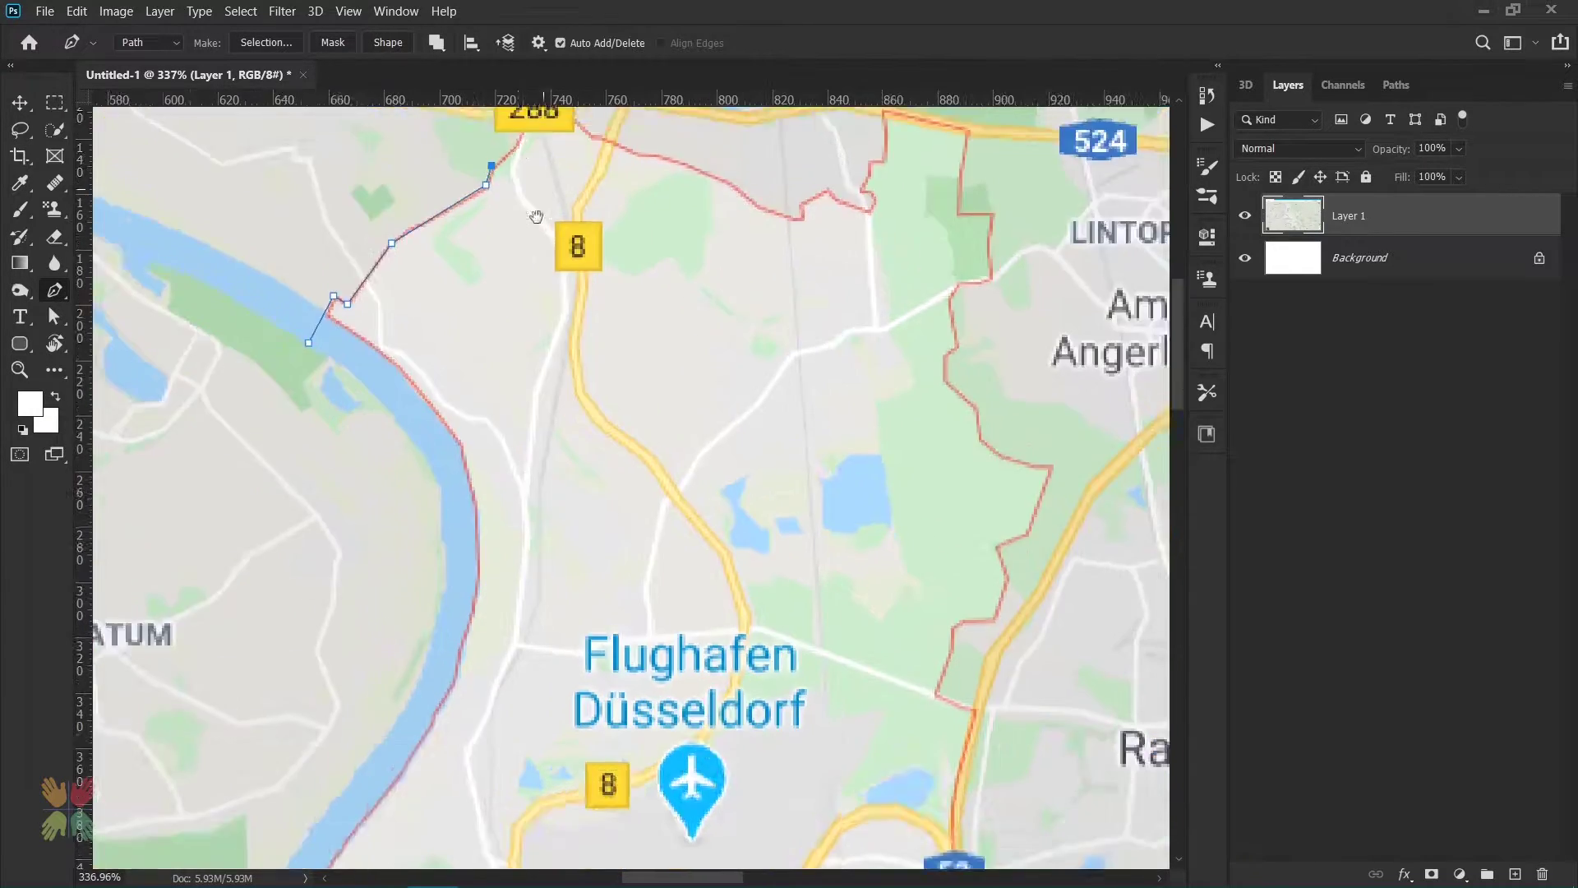
Continue the path along the northern city boundary from the 288 marker to the corner west of Lintorf.
left_click_drag(536, 214, 507, 348)
left_click(486, 280)
left_click(514, 243)
left_click(527, 241)
left_click(561, 268)
left_click(932, 346)
left_click(964, 348)
left_click(963, 411)
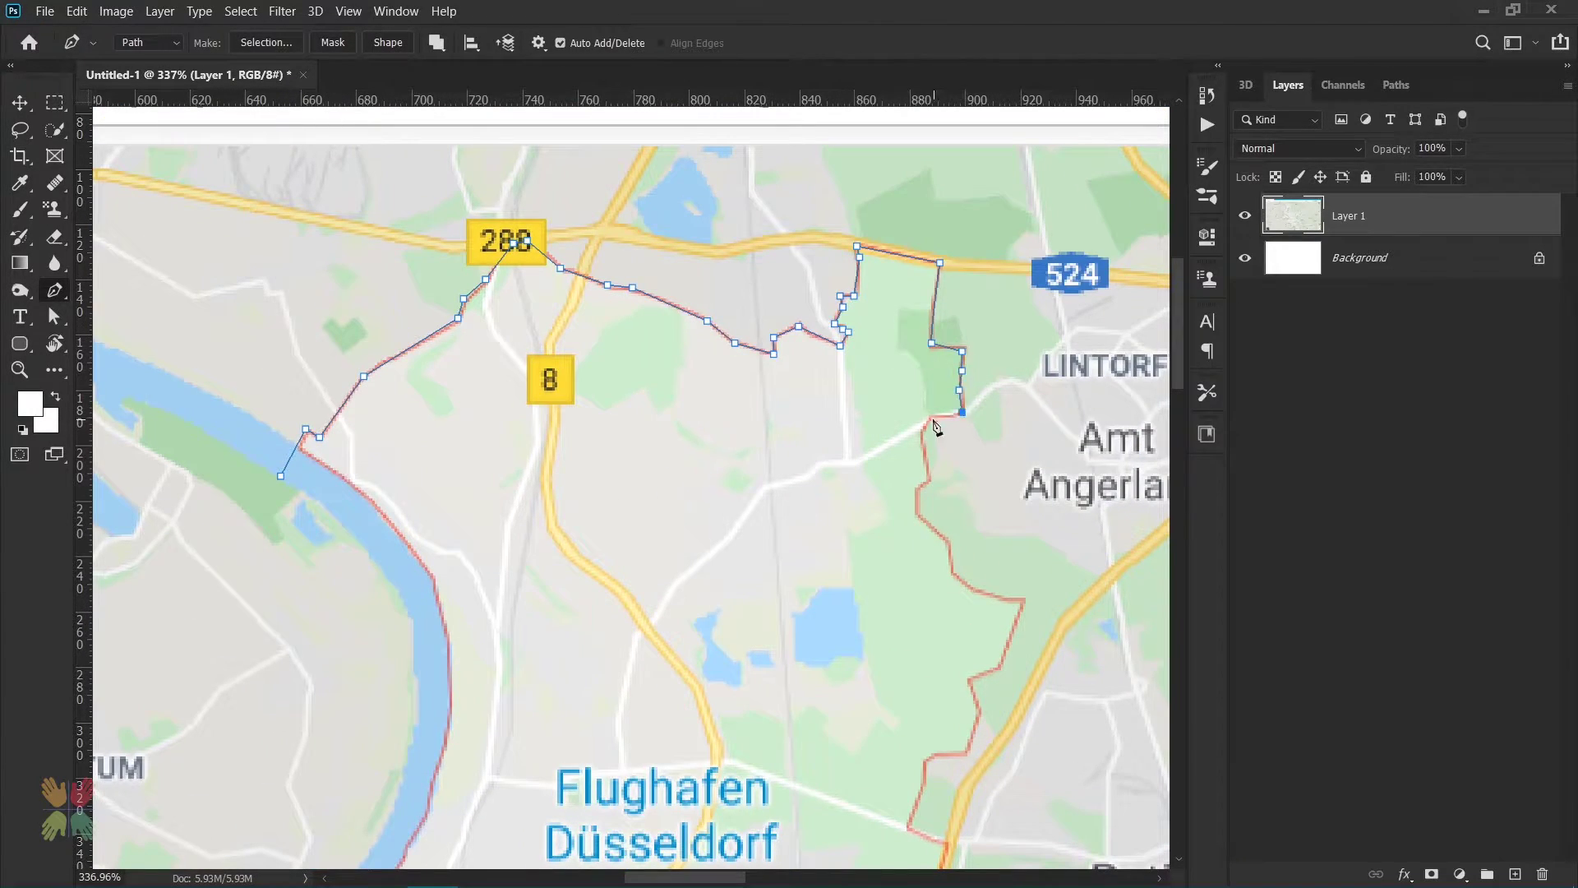
Trace the boundary southward past Amt Angerland and around the 52 road marker west of Ratingen.
left_click(931, 417)
left_click(923, 430)
left_click(930, 481)
left_click(917, 491)
left_click(917, 515)
left_click_drag(932, 512, 932, 530)
left_click(929, 576)
left_click(924, 595)
left_click(929, 608)
left_click(974, 601)
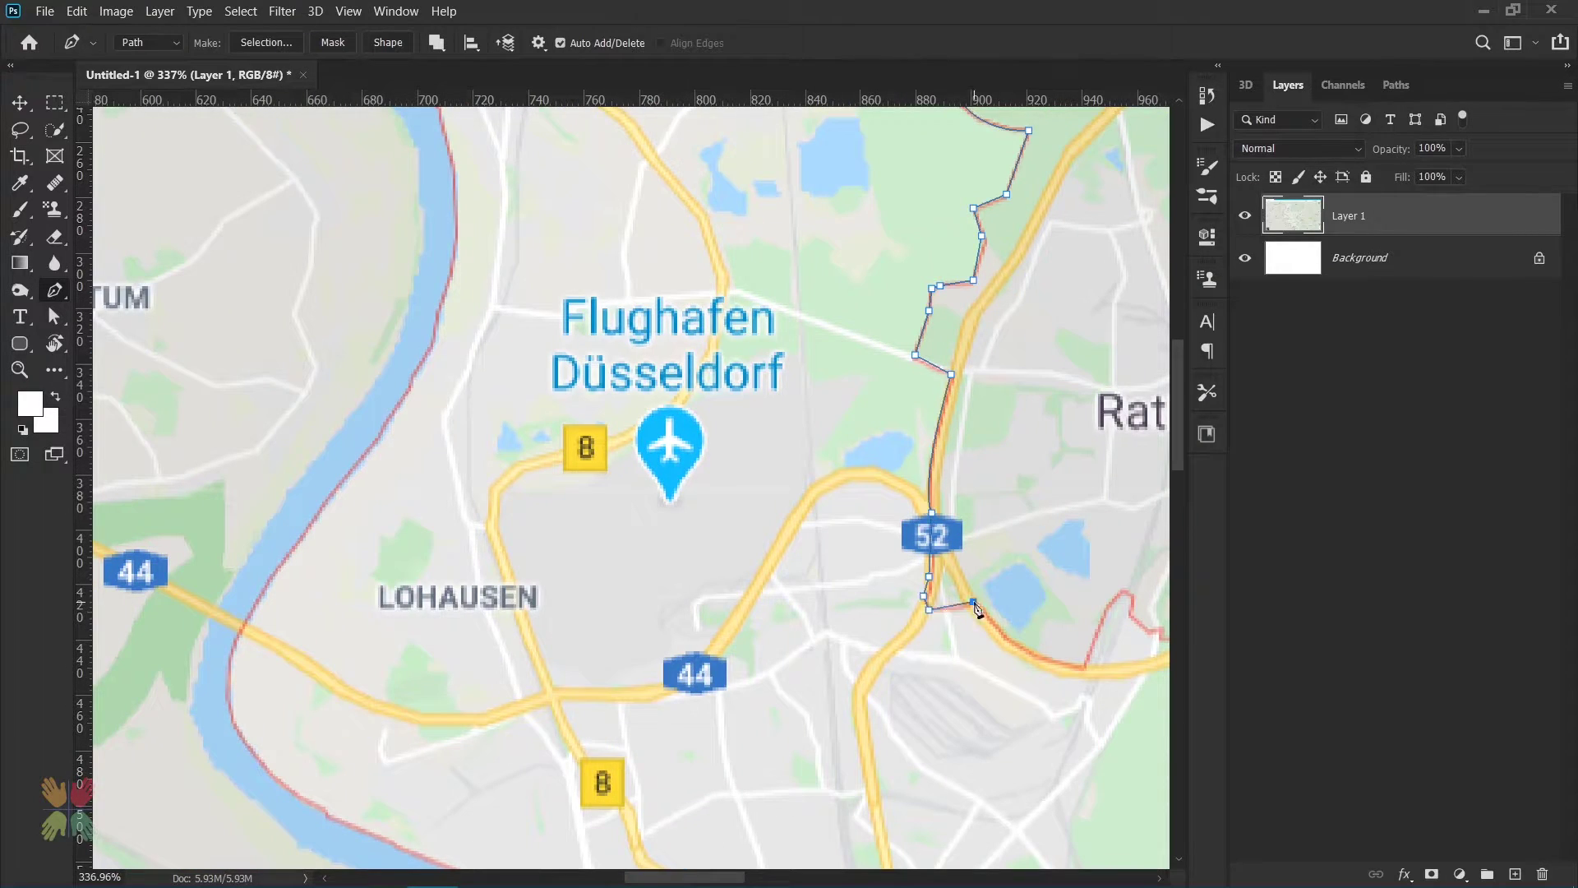
Trace the boundary eastward below Ratingen and across motorway 3 to the city's northeastern edge.
left_click(1004, 634)
left_click_drag(1087, 667, 1111, 669)
left_click_drag(1112, 606, 961, 588)
left_click(995, 445)
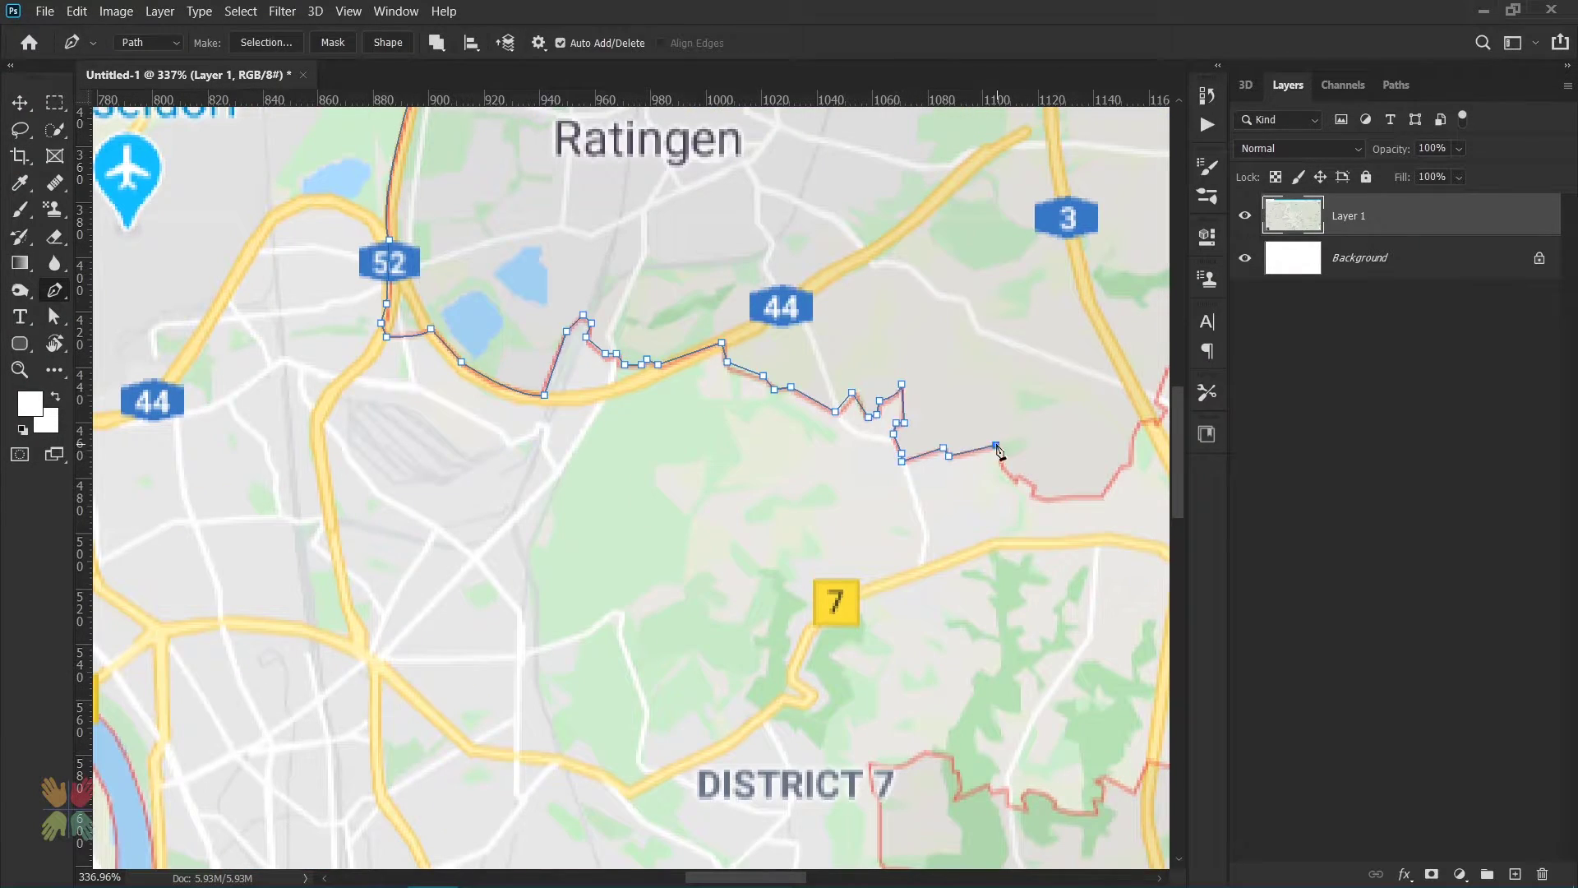
left_click(1034, 497)
left_click(1138, 425)
scroll(1145, 441, "right", 3)
scroll(1145, 440, "up", 1)
left_click(956, 426)
left_click(1077, 458)
left_click(1114, 444)
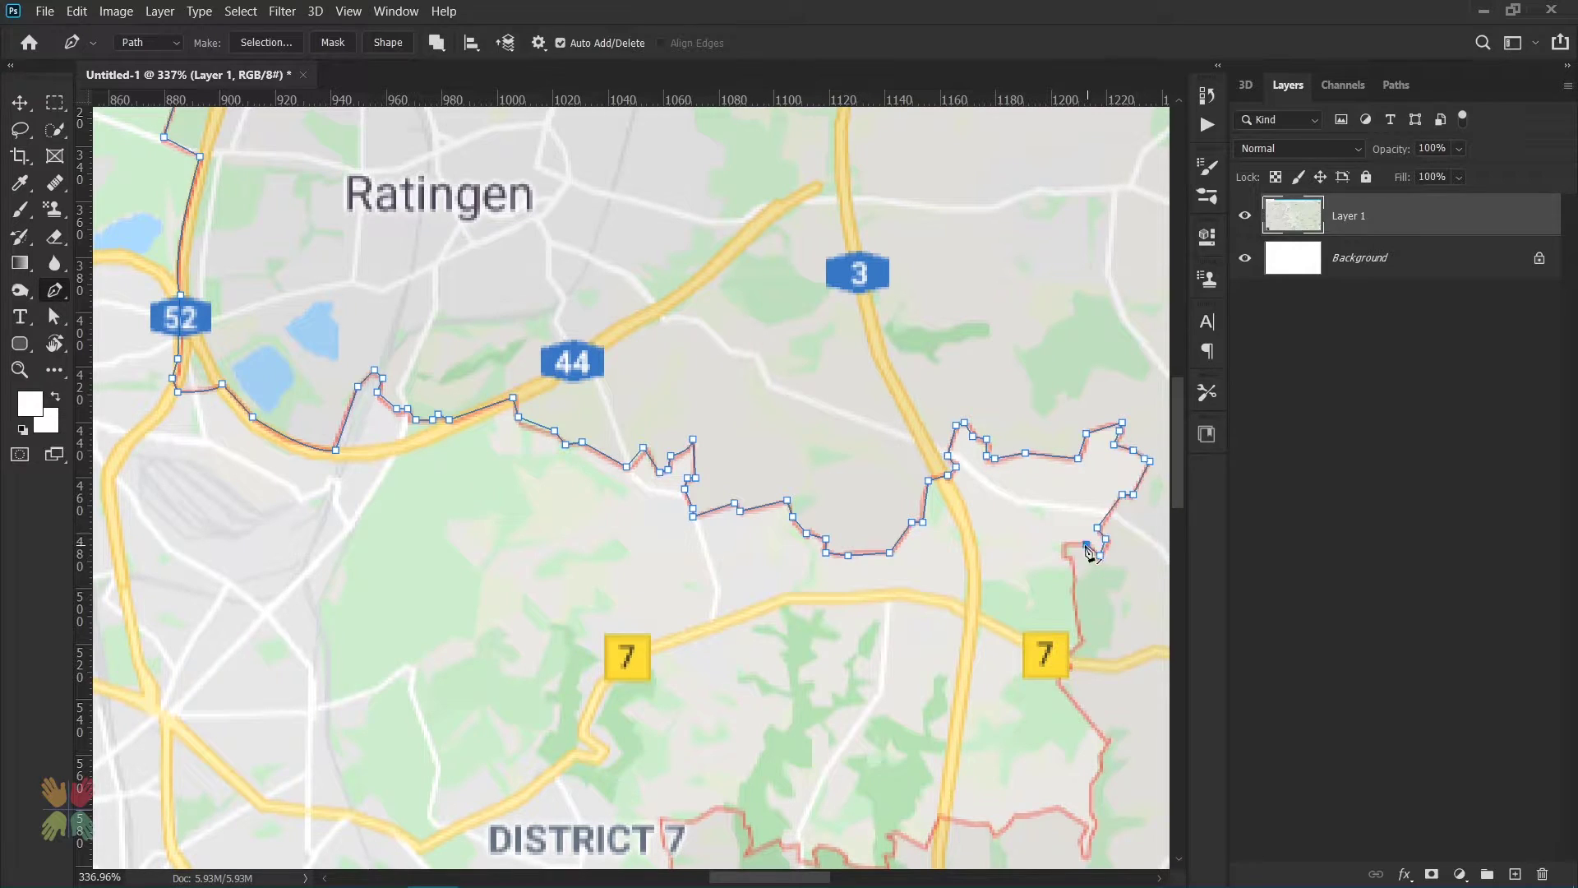
Trace the northeastern boundary southward past the 7 road marker east of motorway 3.
left_click(1065, 545)
left_click(1065, 554)
left_click(1073, 558)
left_click(1081, 632)
left_click(1056, 665)
left_click(1056, 682)
left_click(1106, 740)
left_click_drag(1105, 740, 937, 293)
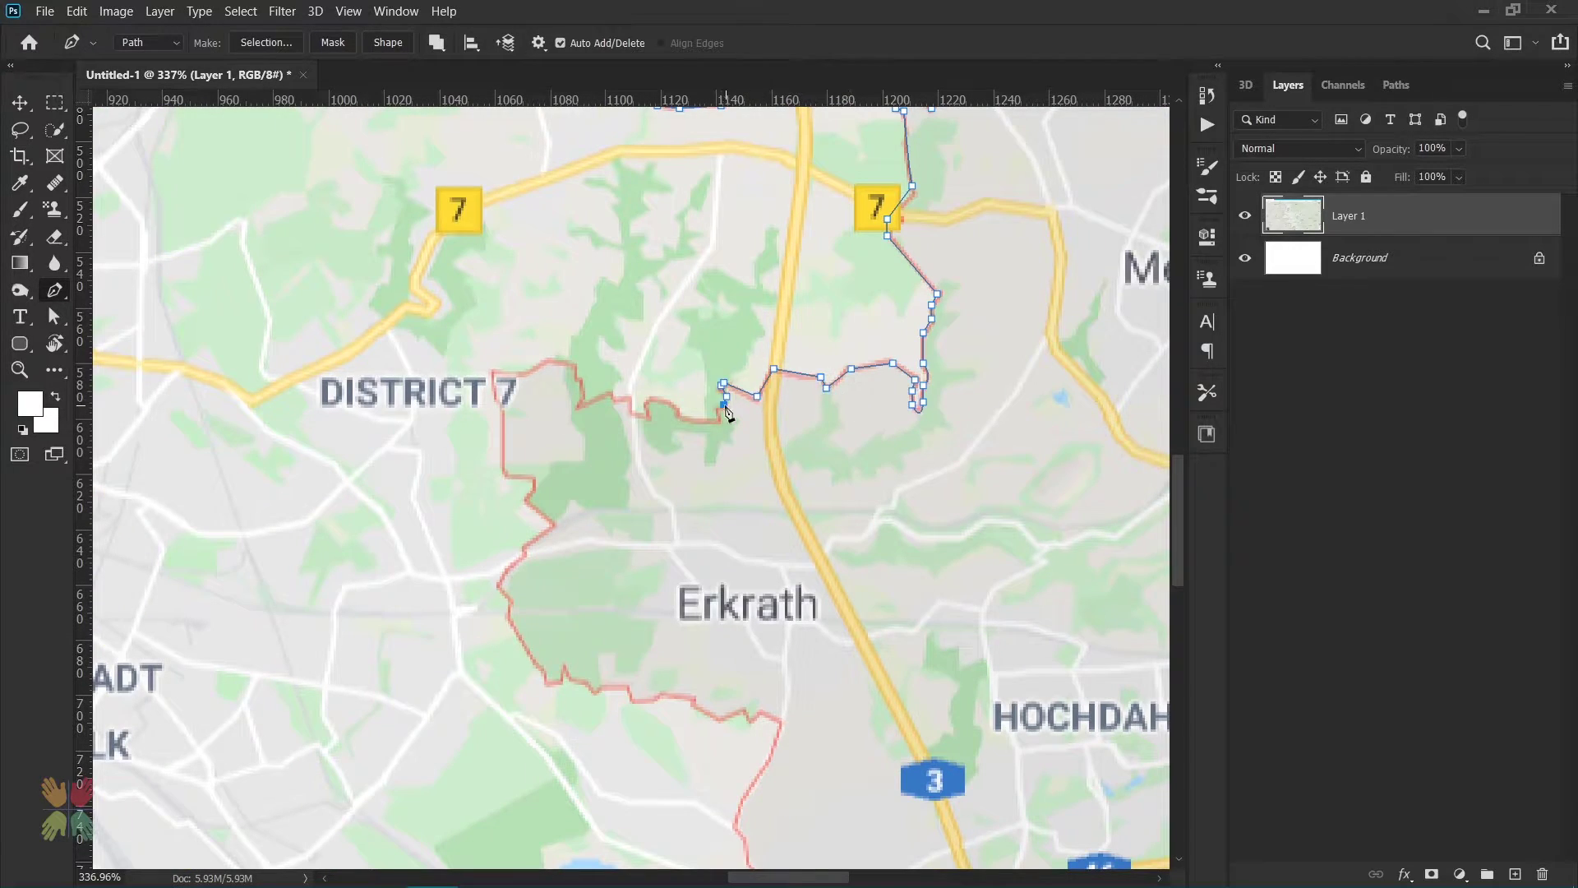
Trace the boundary westward above Erkrath to District 7 and down the west side of Erkrath.
left_click(721, 419)
left_click(680, 416)
left_click(649, 412)
left_click(633, 398)
left_click(525, 369)
left_click(495, 371)
left_click(502, 404)
left_click(503, 471)
left_click(533, 477)
left_click(533, 487)
left_click(525, 496)
left_click(555, 524)
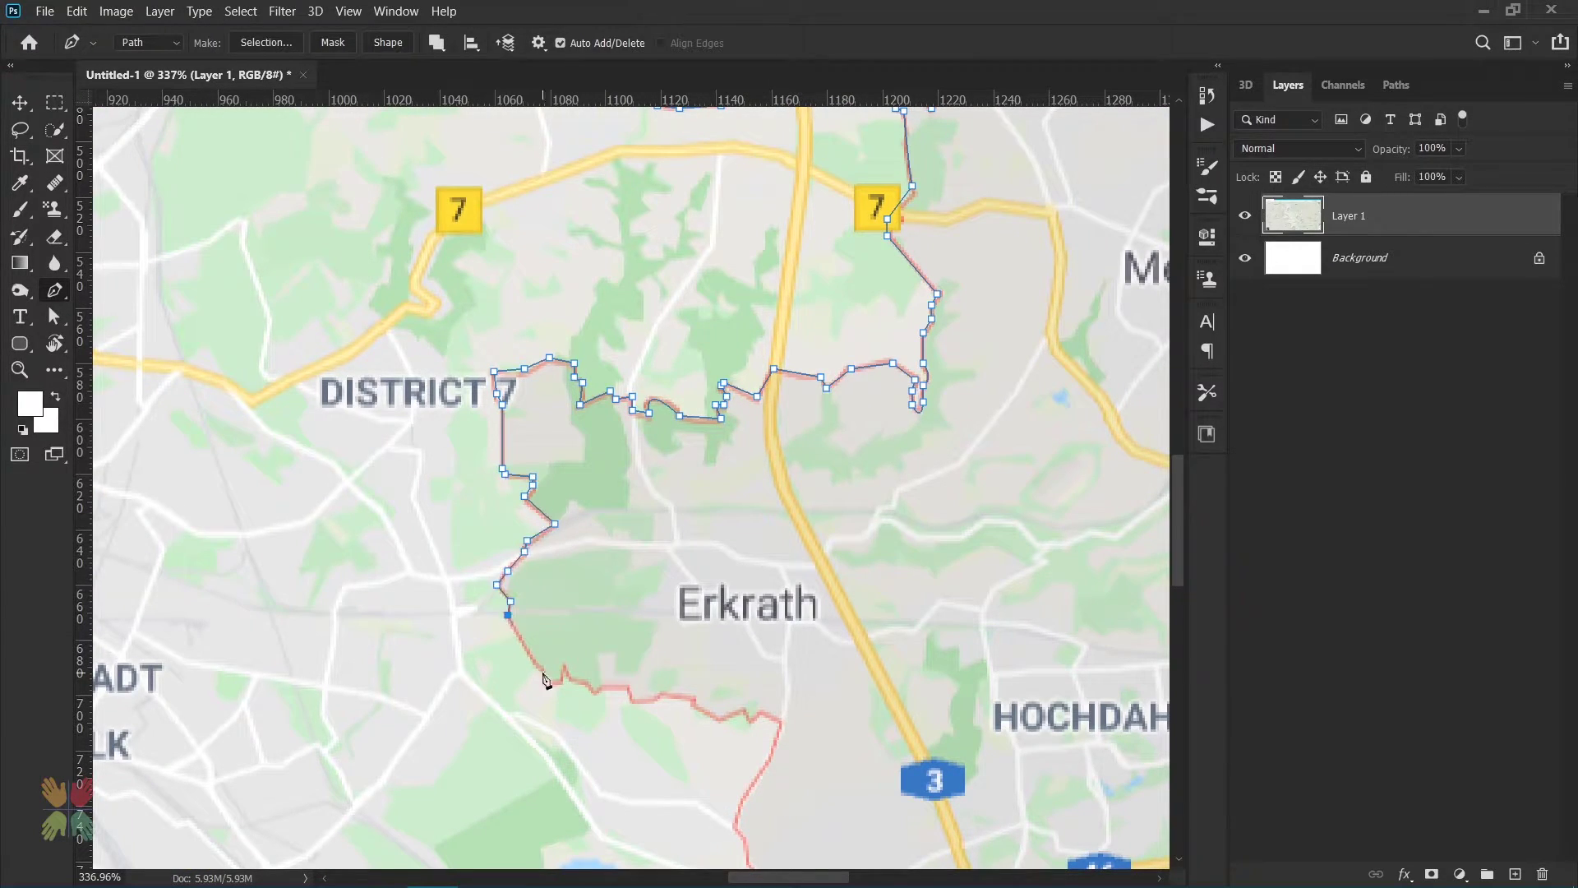
Trace the jagged boundary southwest of Erkrath eastward to the corner where it turns south.
left_click(652, 701)
left_click(663, 694)
left_click(690, 699)
left_click(696, 707)
left_click(719, 720)
left_click(741, 710)
left_click(752, 720)
left_click_drag(763, 774, 793, 412)
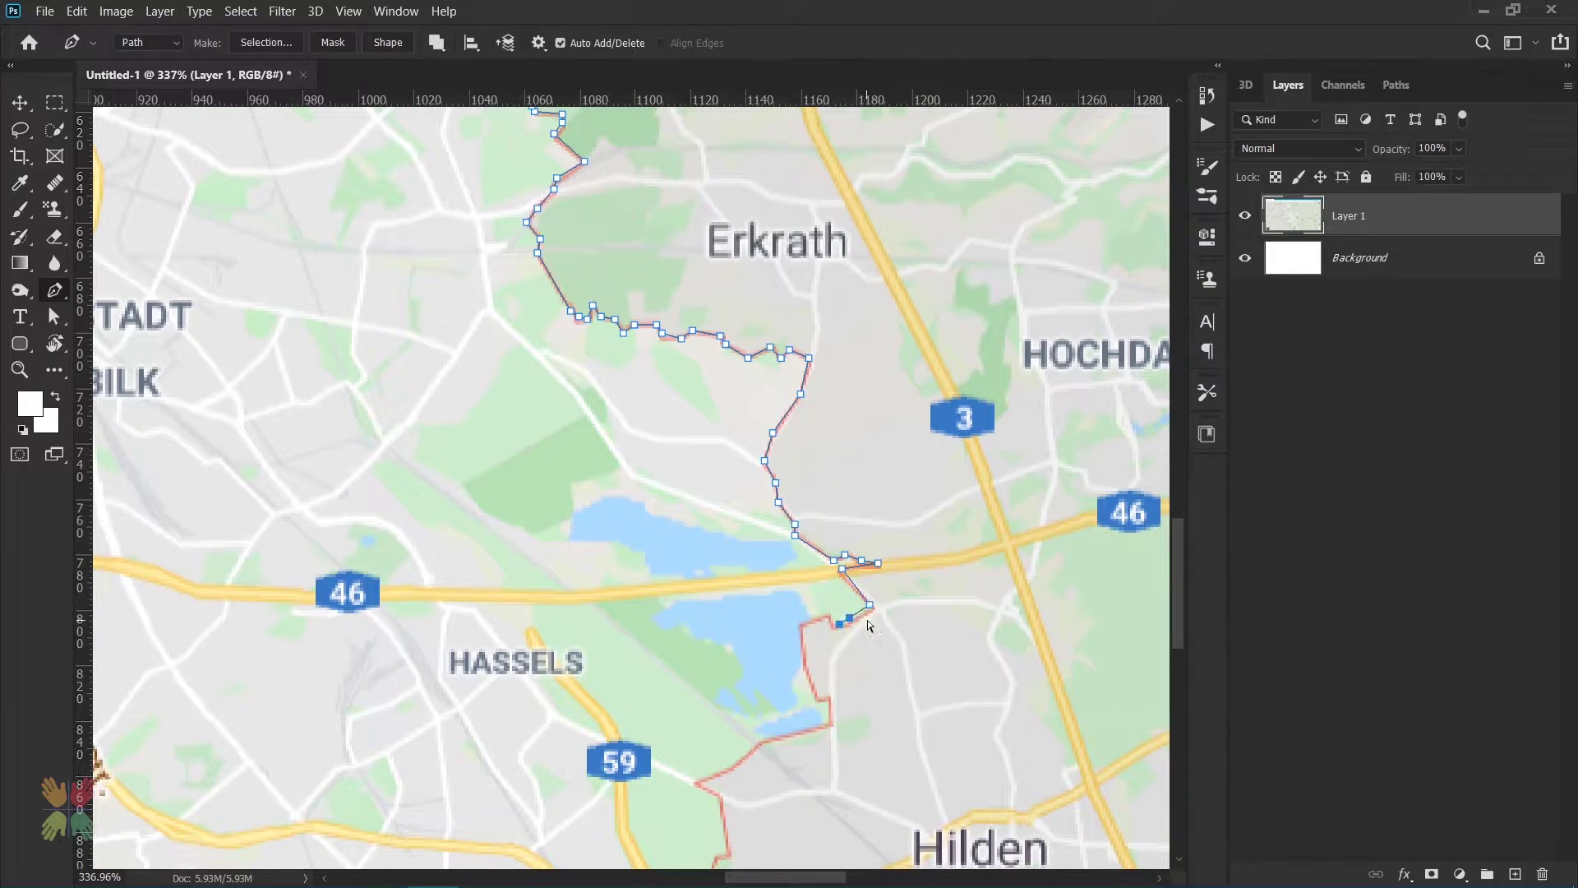
Trace the boundary from below motorway 46, around the lake east of Hassels, toward the area west of Hilden.
left_click(829, 615)
left_click(801, 625)
left_click(817, 699)
left_click(831, 698)
left_click(829, 723)
left_click_drag(829, 731, 814, 526)
left_click(749, 537)
left_click(722, 559)
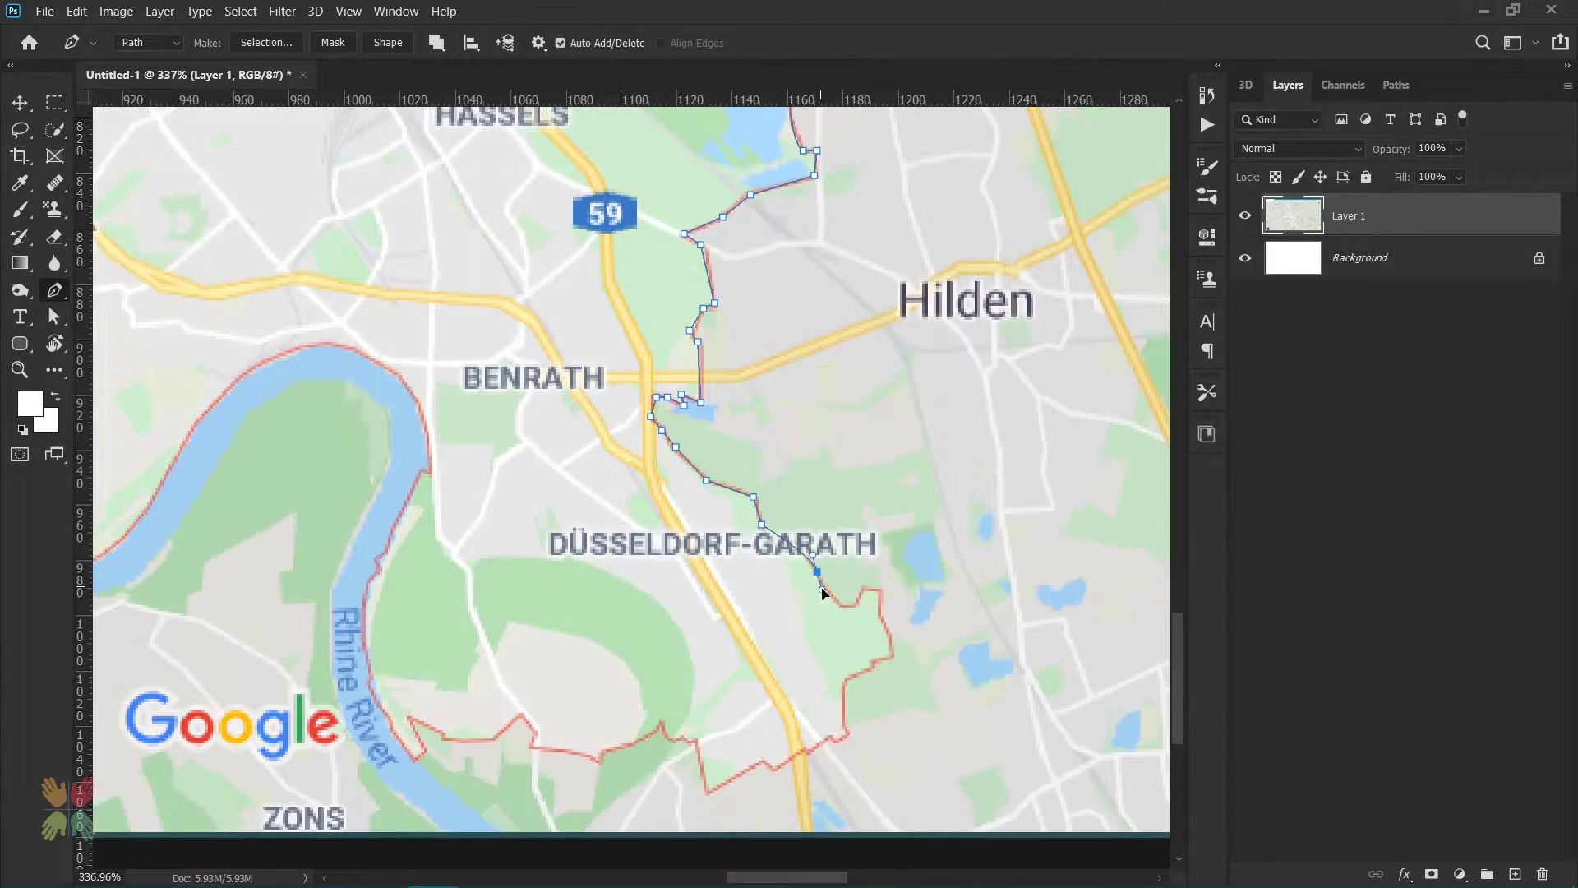
Trace the southeastern tip of the boundary around Düsseldorf-Garath and westward along the southern edge.
left_click(837, 605)
left_click(861, 591)
left_click(892, 652)
left_click(846, 677)
left_click(837, 740)
left_click(776, 766)
left_click(709, 790)
left_click(684, 733)
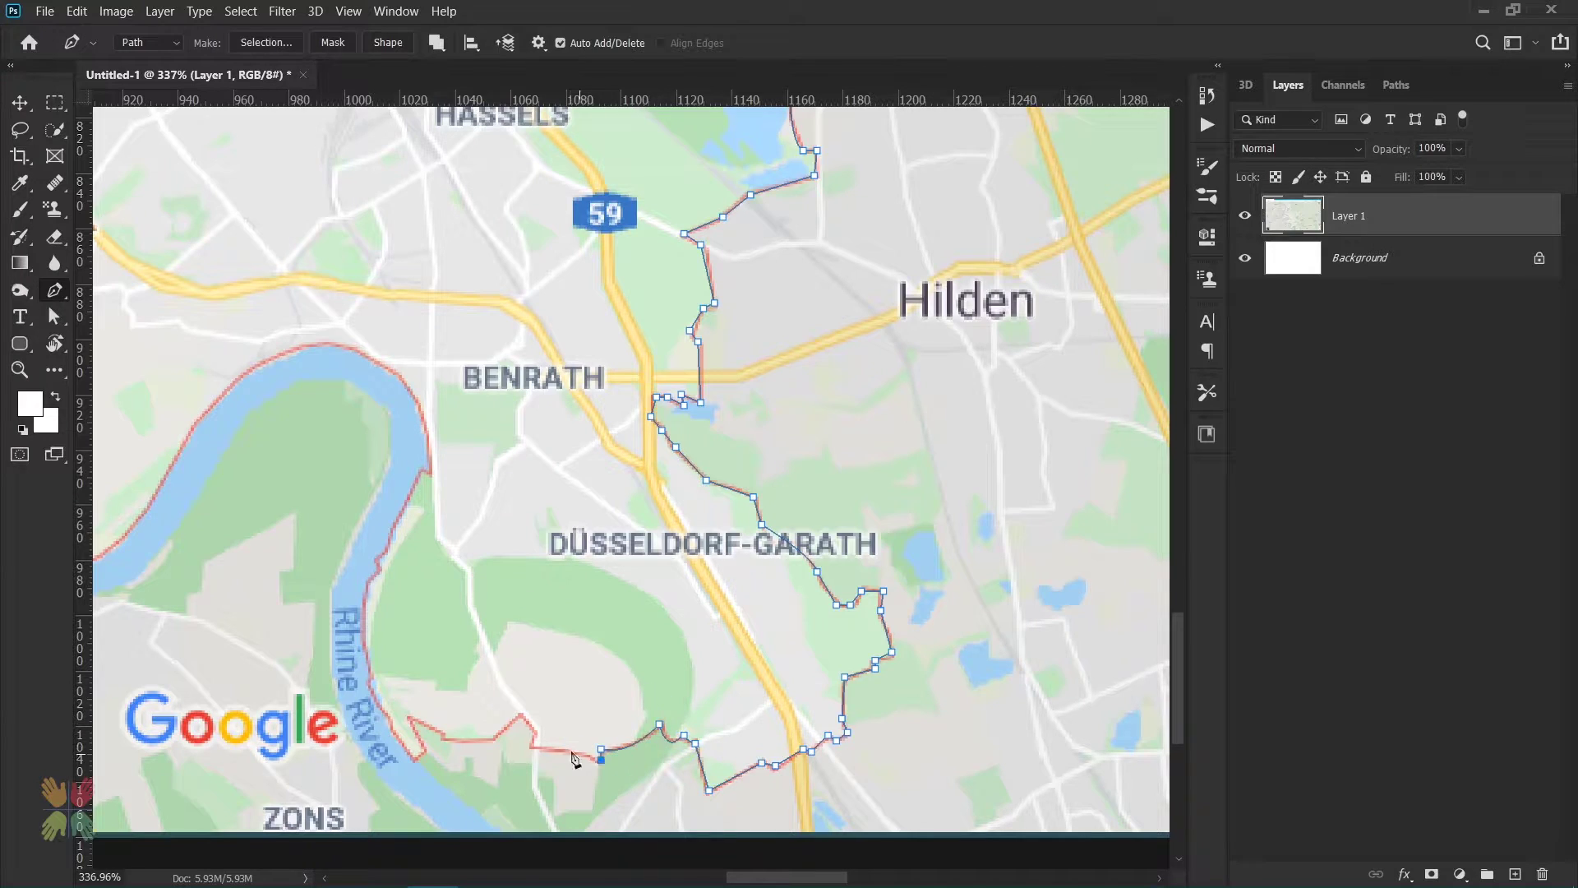
Draw curved path segments along the outer bank of the Rhine bend west of Benrath.
left_click_drag(330, 588, 346, 457)
left_click(388, 469)
left_click_drag(351, 380, 286, 366)
left_click_drag(233, 439, 187, 518)
left_click_drag(186, 519, 747, 338)
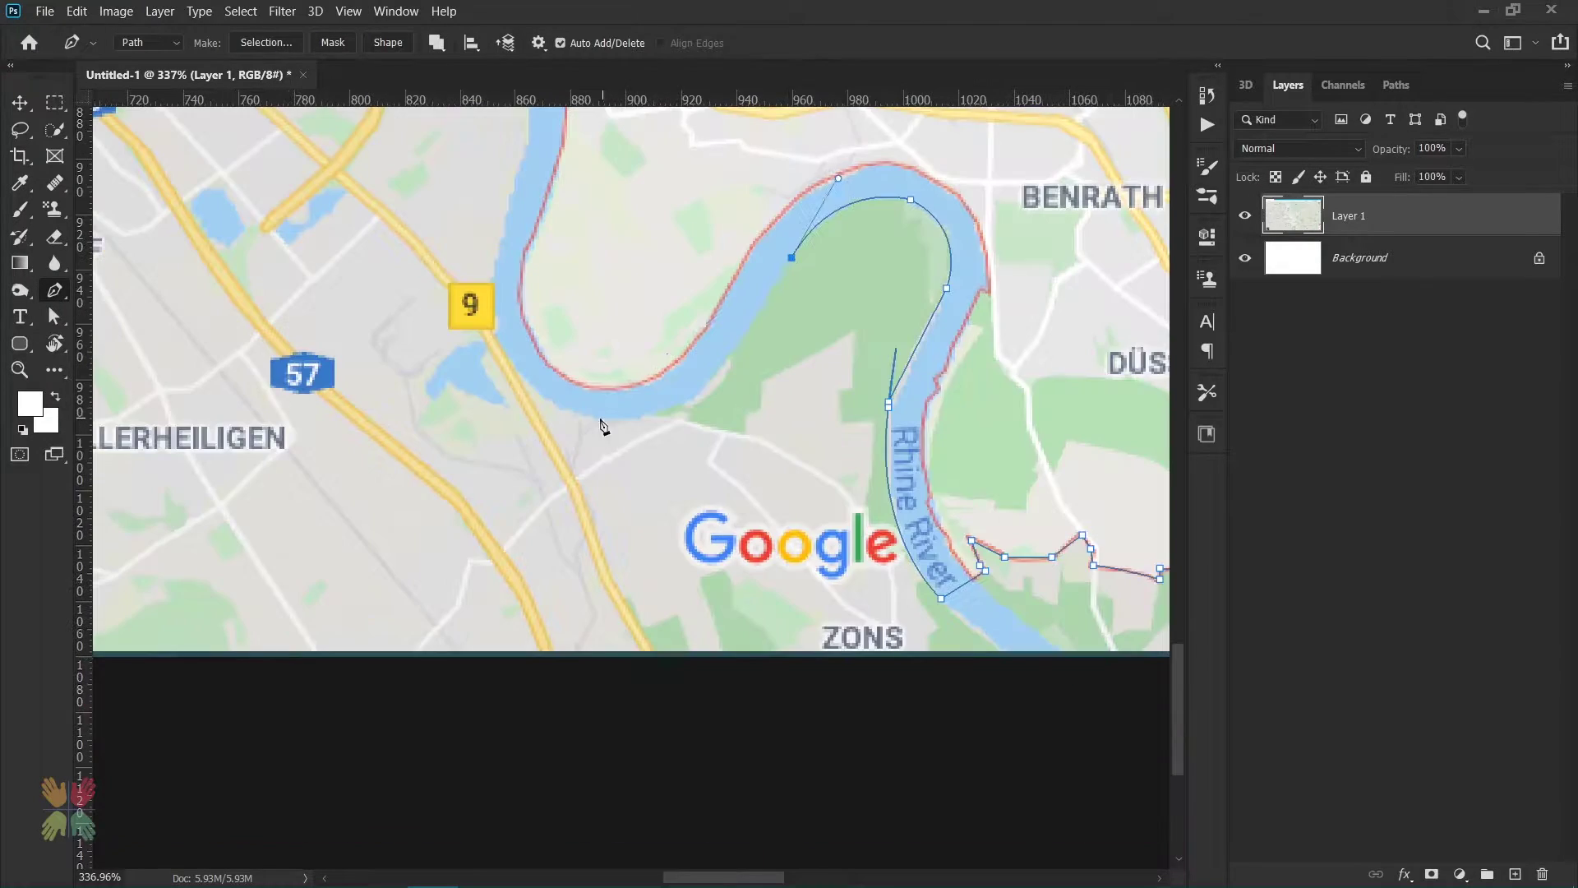
Continue the curved path upward along the Rhine's outer bank, past Gnadental to east of Neuss.
left_click_drag(589, 417, 472, 363)
left_click_drag(496, 262, 517, 205)
left_click_drag(360, 231, 783, 418)
left_click_drag(619, 325, 624, 611)
left_click_drag(630, 458, 652, 380)
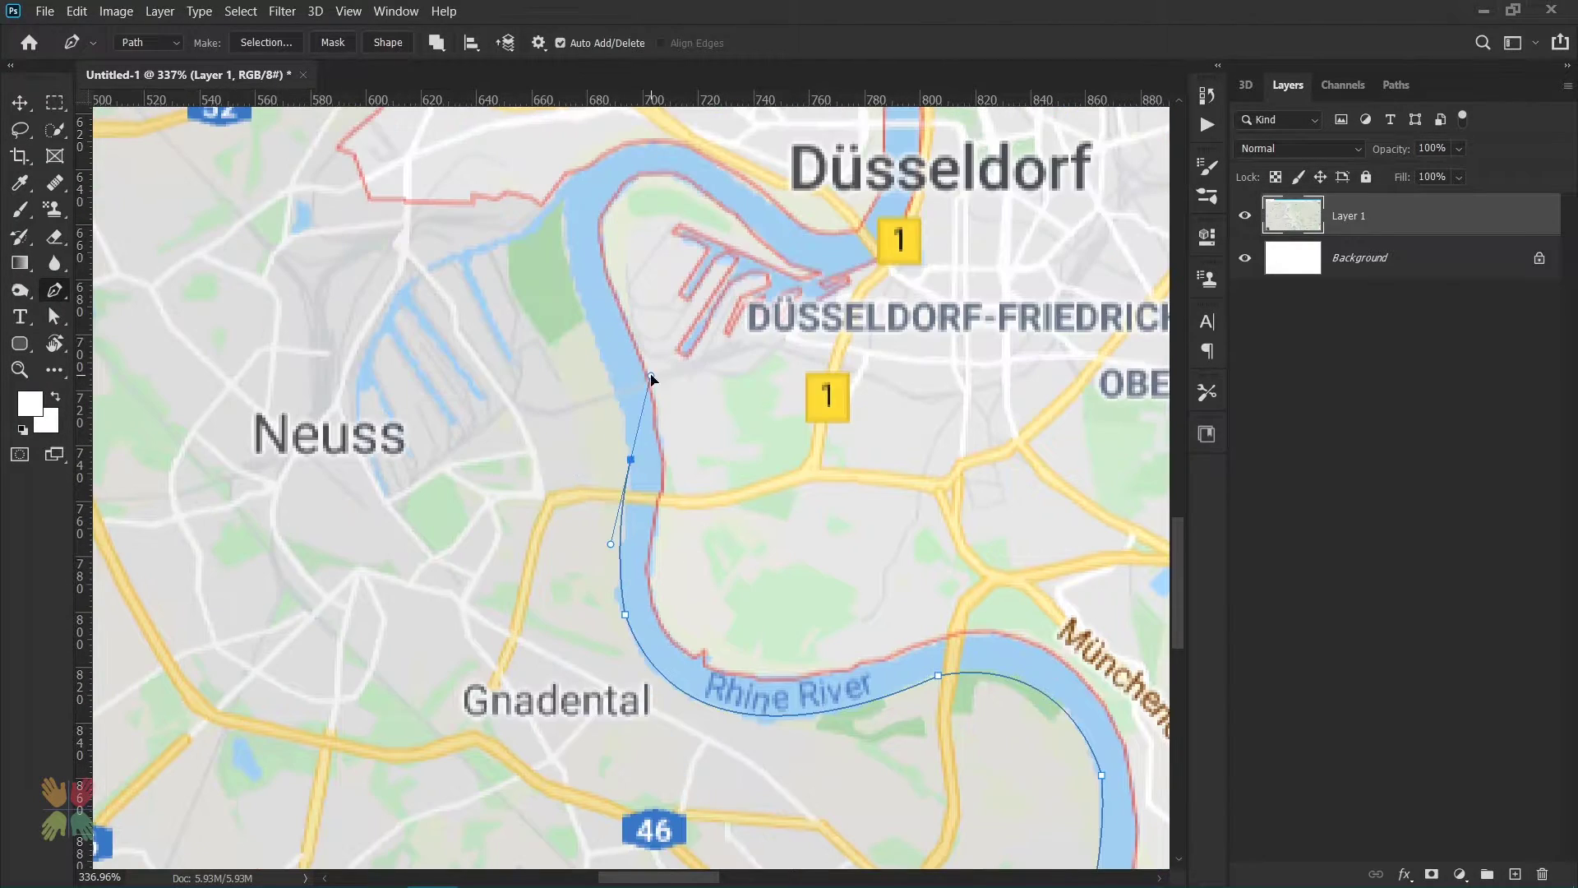
Trace from the Rhine near Neuss westward along the boundary and up toward Meerbusch.
left_click_drag(572, 260, 550, 212)
left_click(569, 255)
left_click(555, 186)
left_click(541, 202)
left_click(557, 212)
left_click(557, 219)
left_click(485, 217)
left_click(452, 215)
left_click(438, 171)
left_click(421, 163)
left_click_drag(546, 156, 522, 570)
left_click(440, 540)
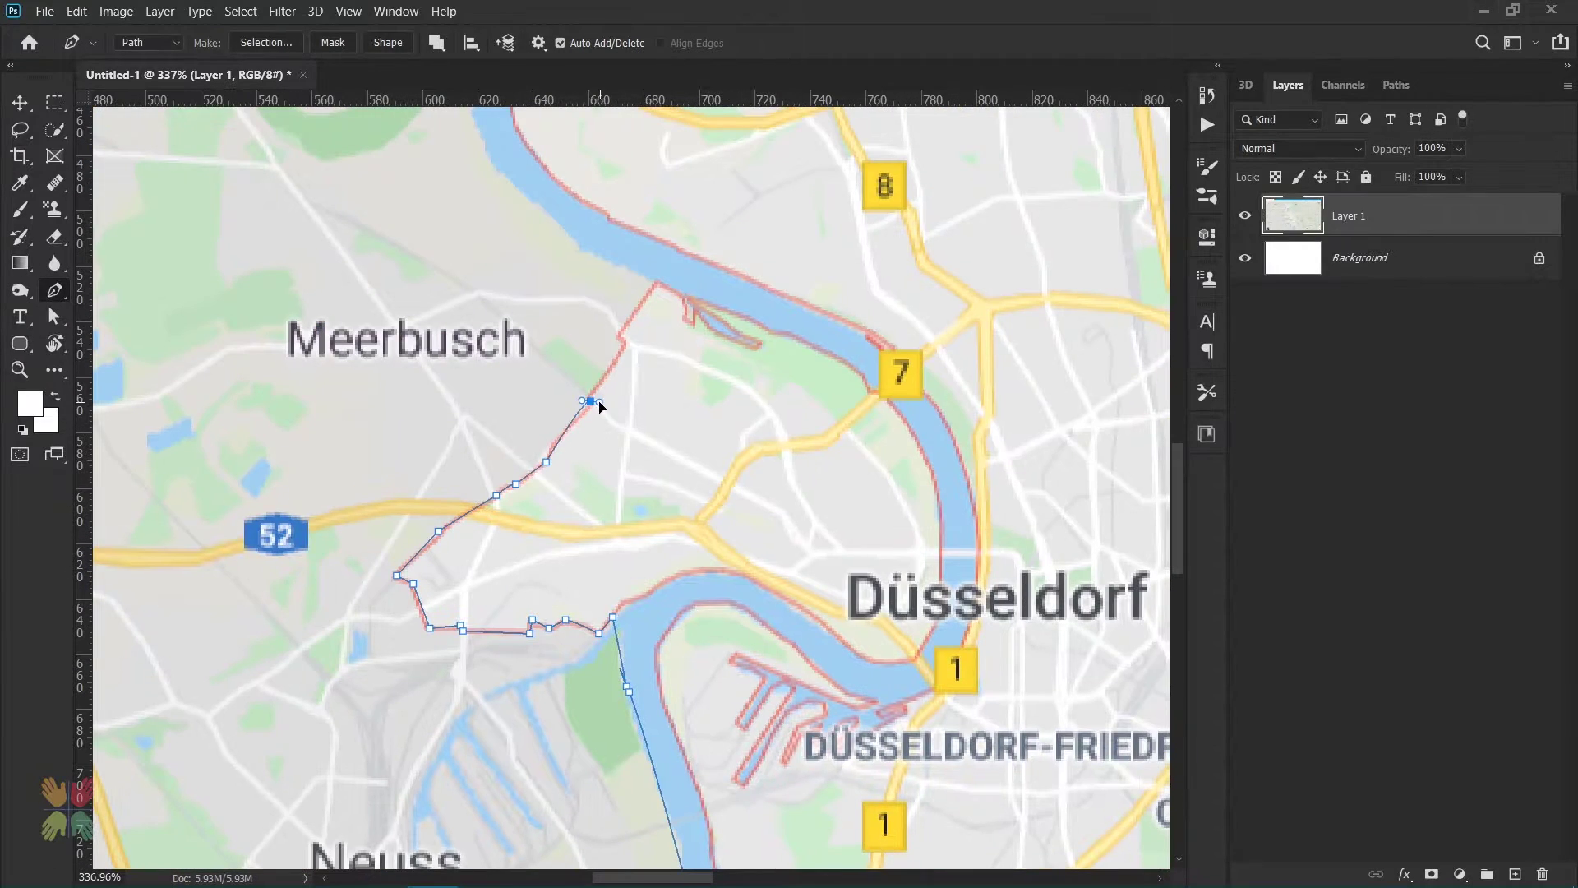
Trace past Meerbusch and north along the Rhine to the starting anchor, closing the path around the city.
left_click(540, 429, "alt")
left_click(584, 364)
left_click(692, 215)
left_click_drag(692, 214, 647, 659)
left_click_drag(686, 368, 544, 264)
left_click(686, 368, "alt")
Convert the closed city path to a selection and mask Layer 1 with it.
key("ctrl+0")
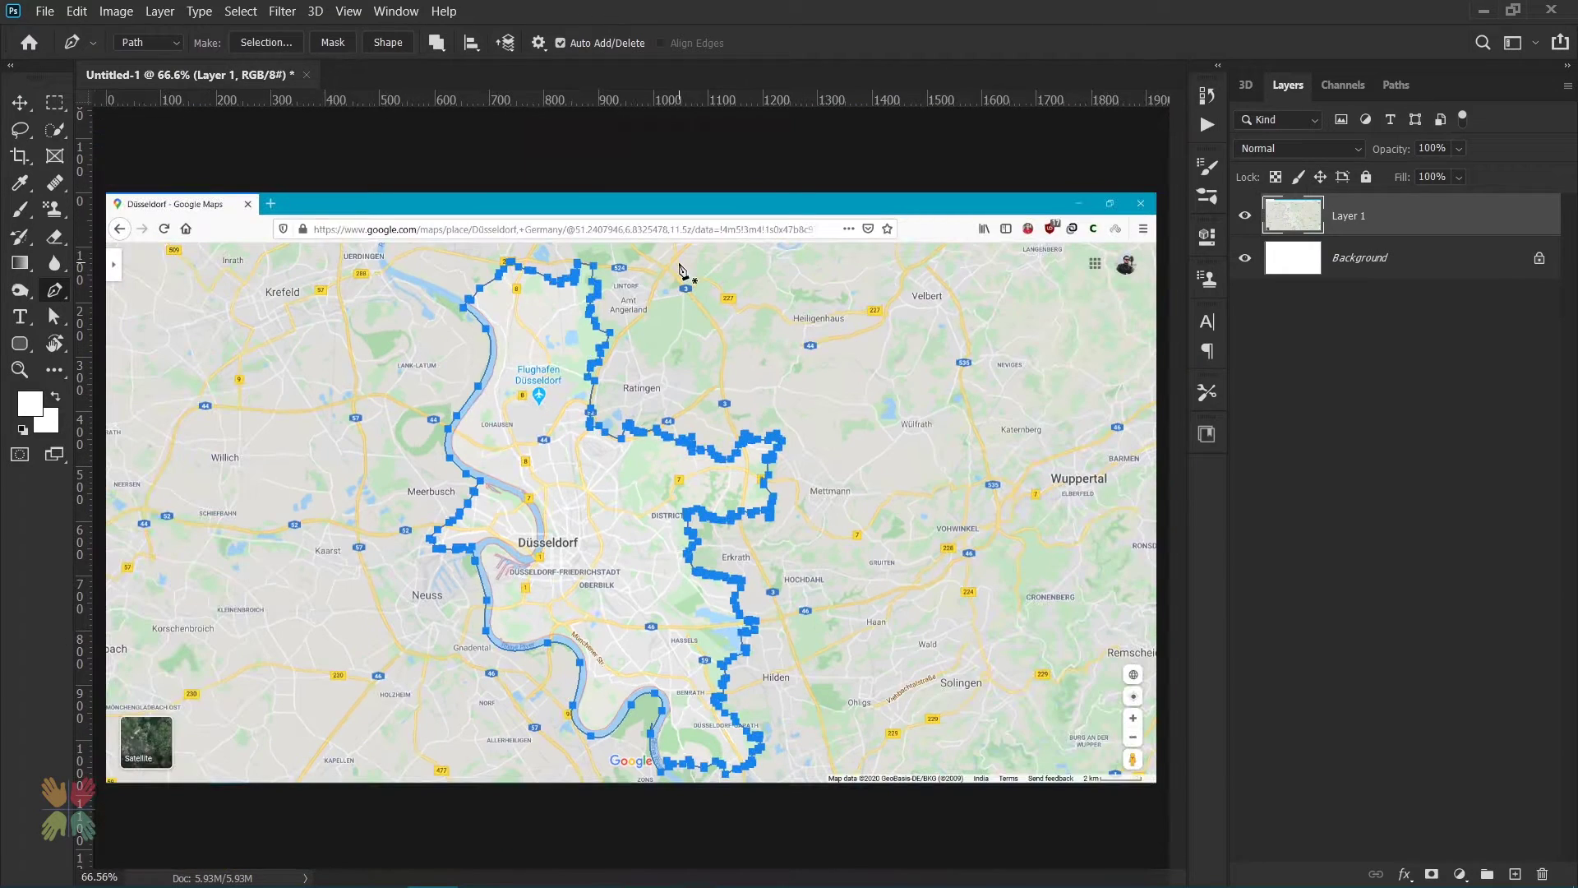
key("ctrl+Return")
left_click(1432, 874)
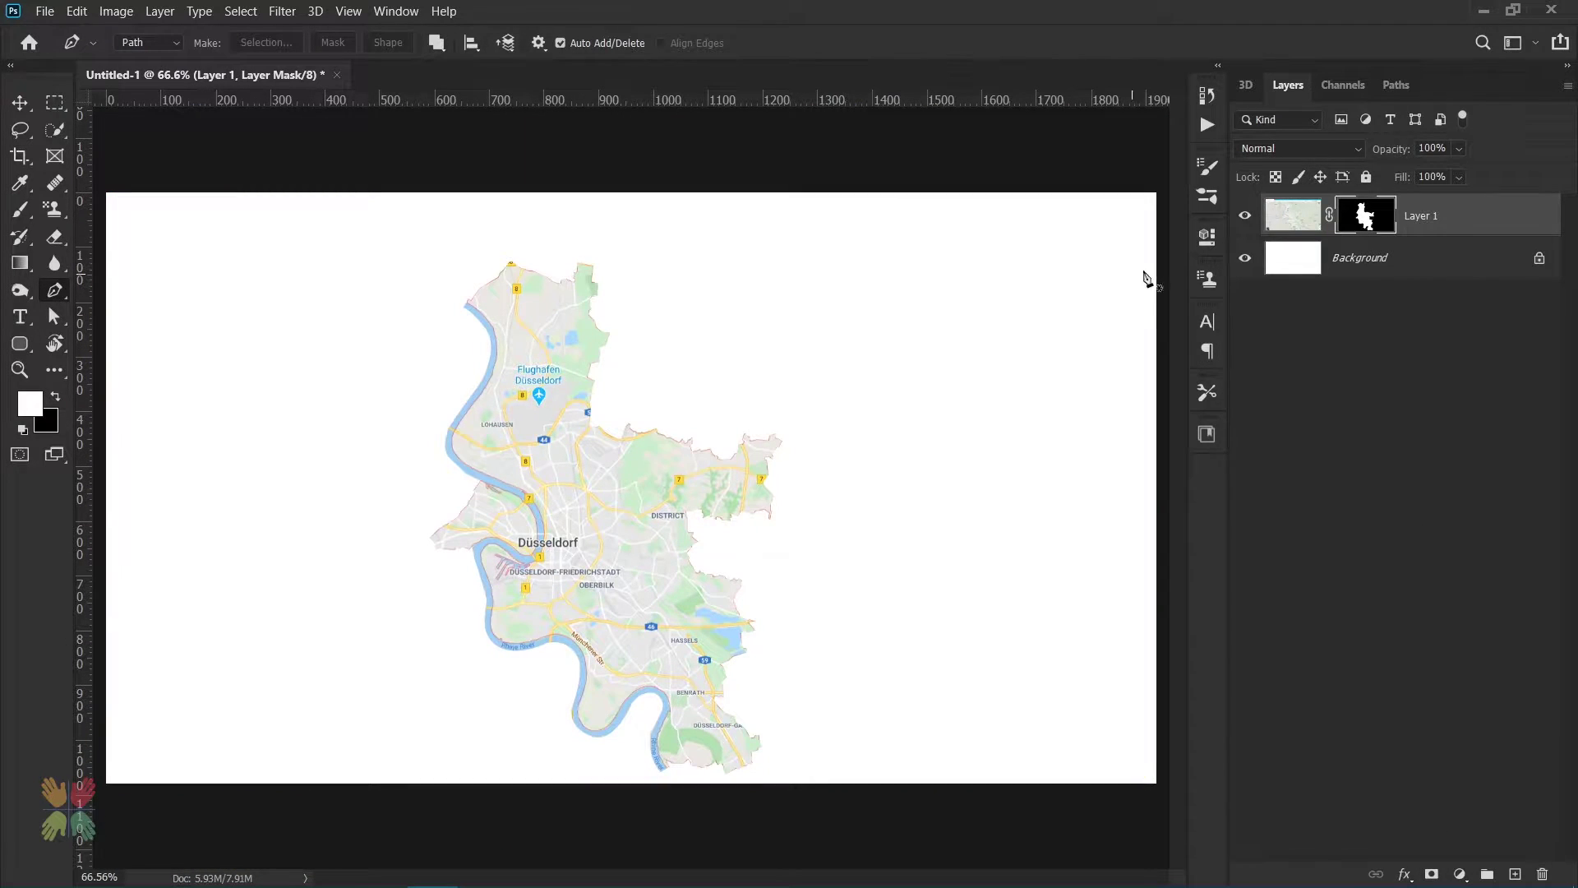
Convert the masked map layer to a smart object and rename it Map.
right_click(1294, 217)
right_click(1352, 216)
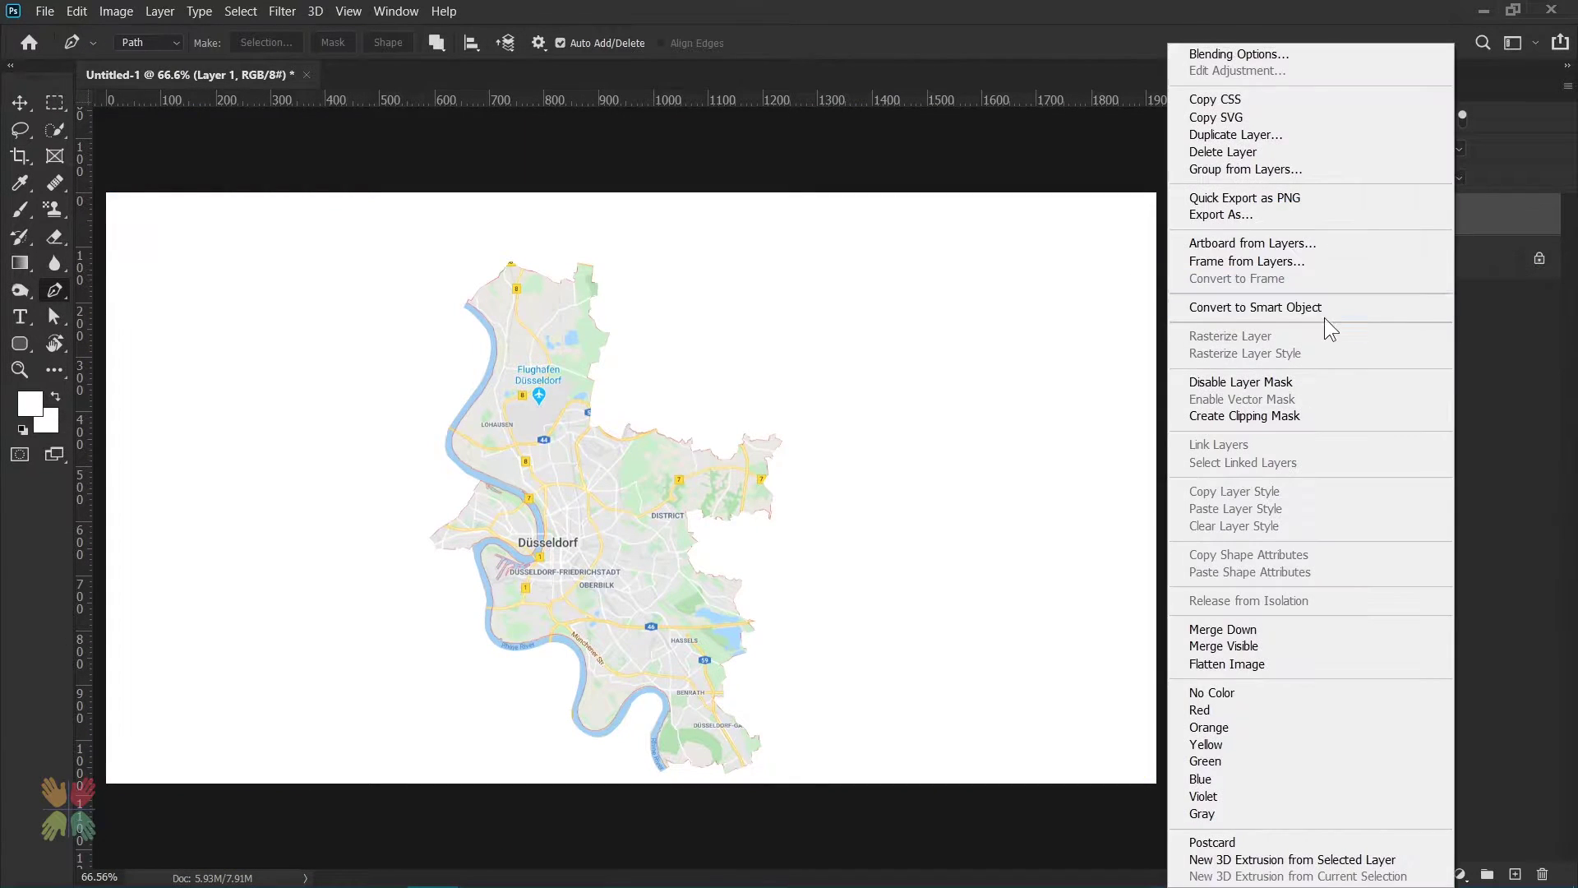
left_click(1315, 307)
double_click(1348, 213)
key("Return")
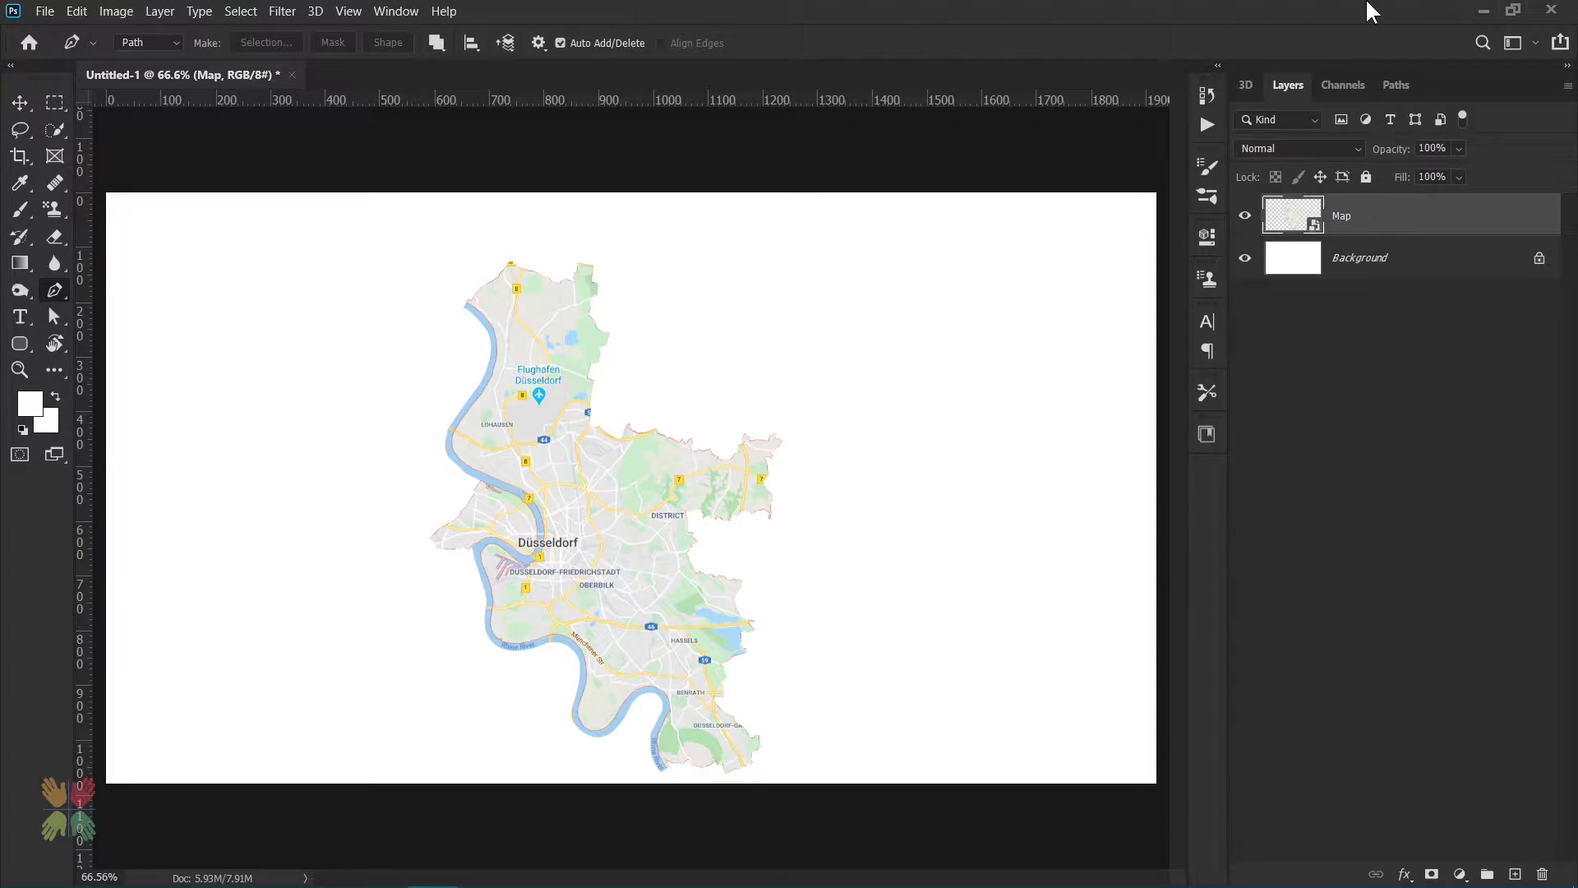
Create a new 791 x 866 pixel RGB document at 300 pixels/inch with a white background.
key("ctrl+n")
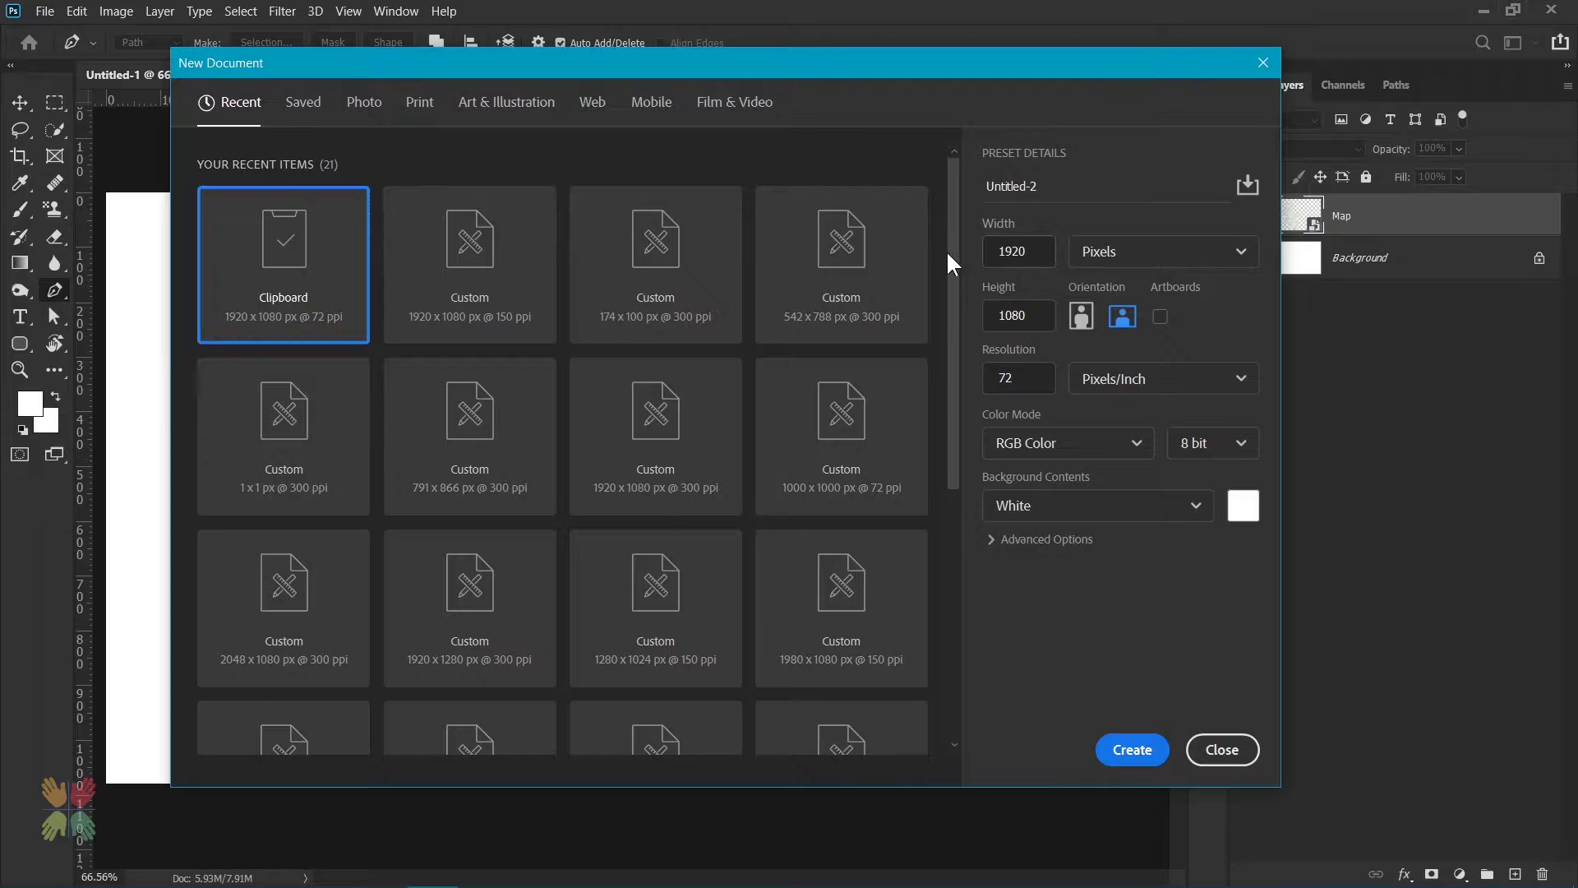
left_click(1013, 251)
key("Tab")
key("Tab")
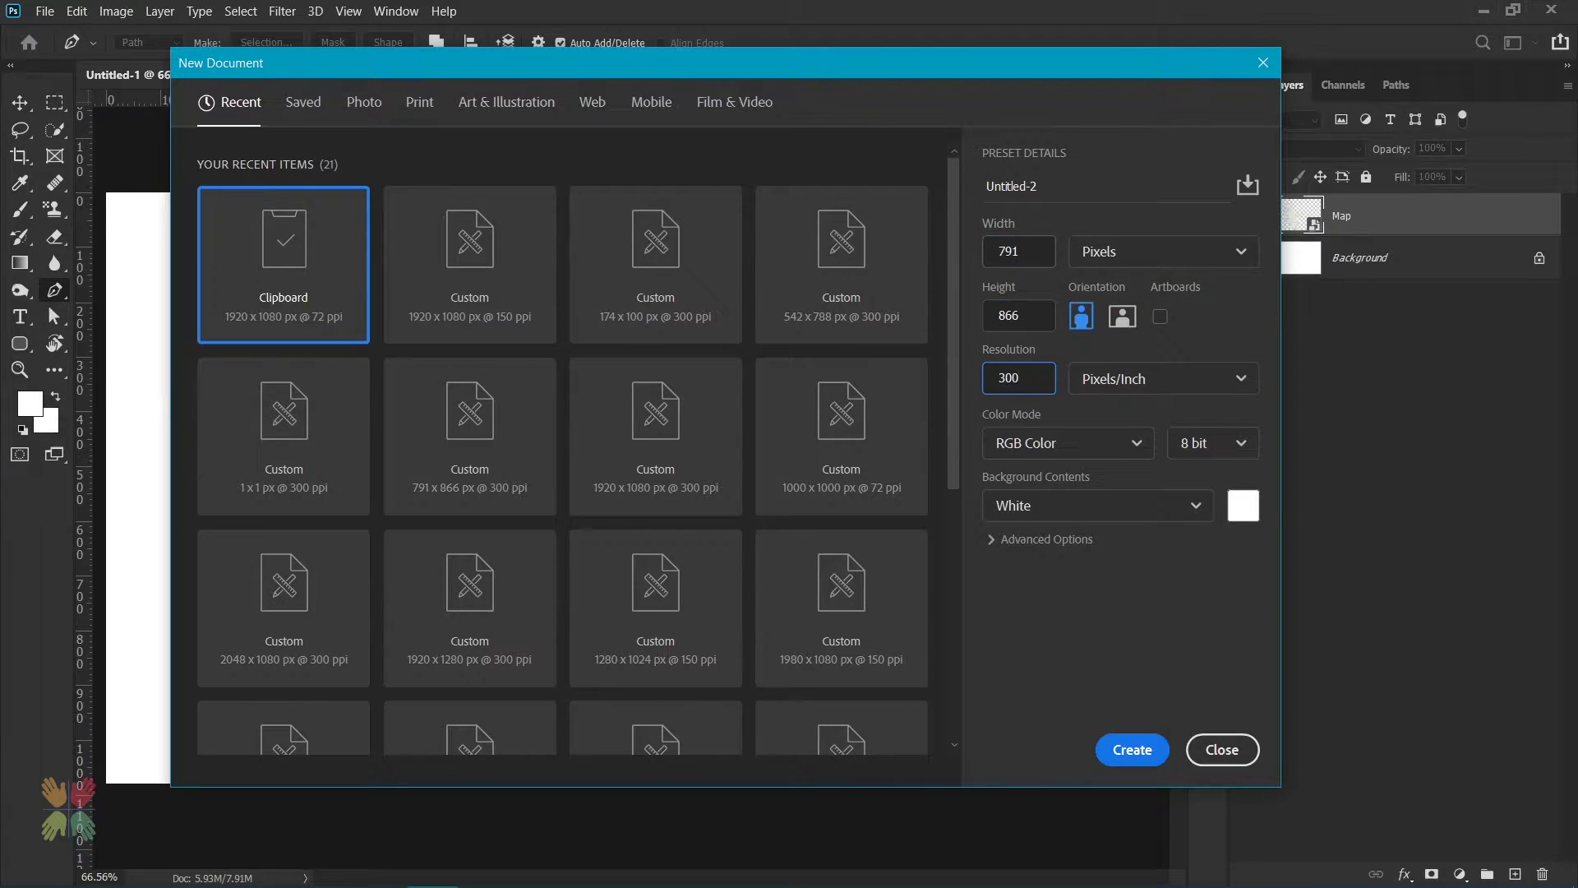
type("300")
left_click(1132, 750)
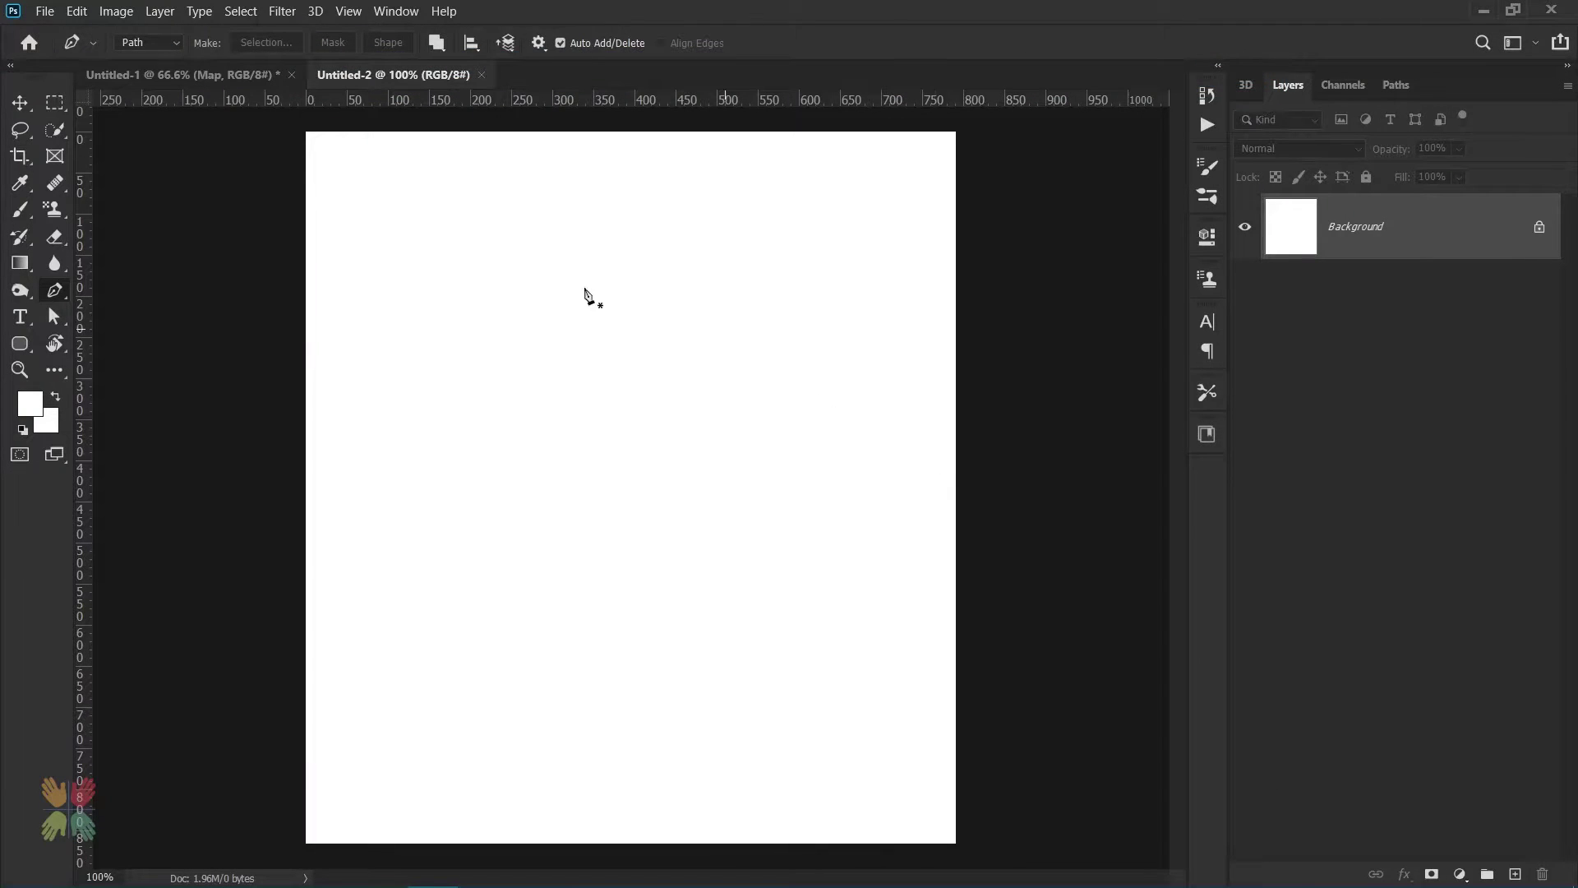
Move a copy of the Map smart object from Untitled-1 into the Untitled-2 document.
left_click(230, 75)
left_click(20, 102)
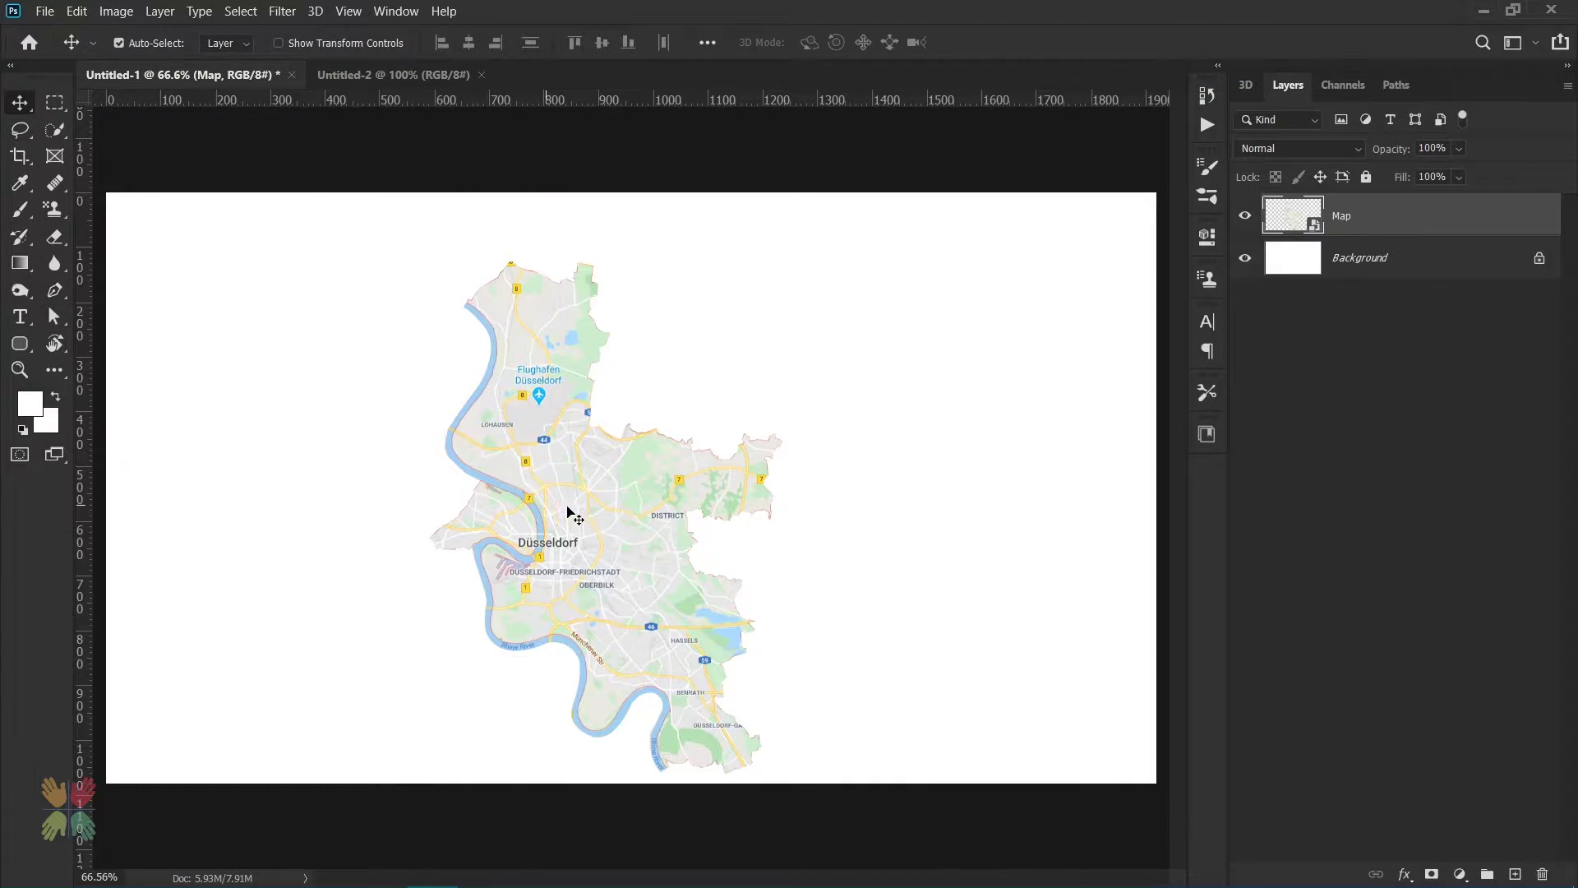
left_click_drag(570, 511, 634, 479)
Scale the map proportionally to about 85% and center it on the canvas.
key("ctrl+t")
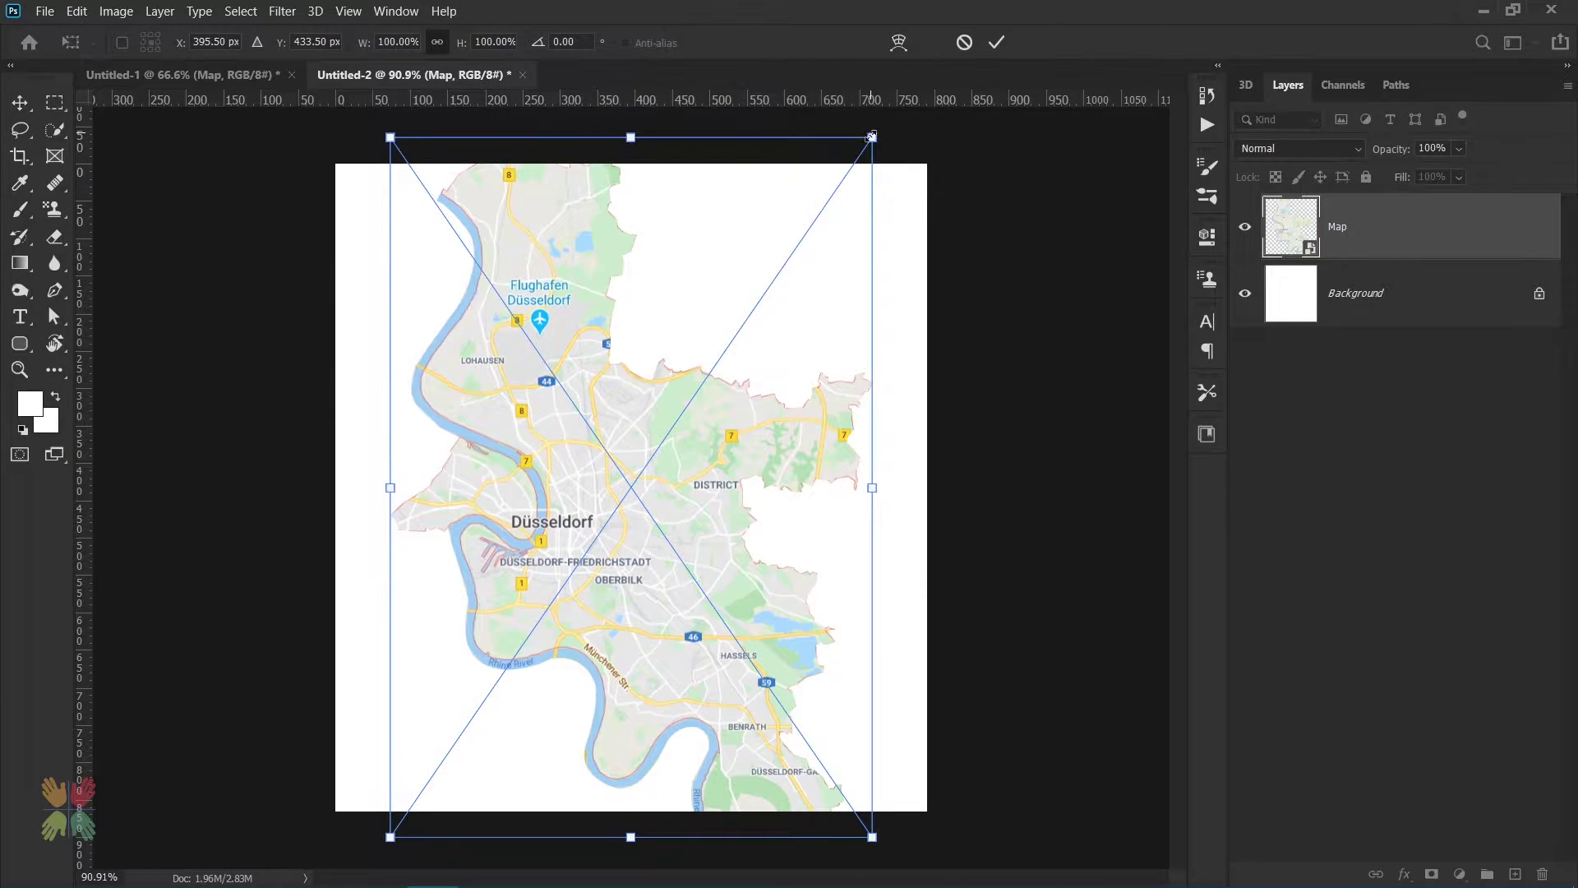
left_click_drag(872, 136, 799, 245)
left_click_drag(700, 416, 732, 365)
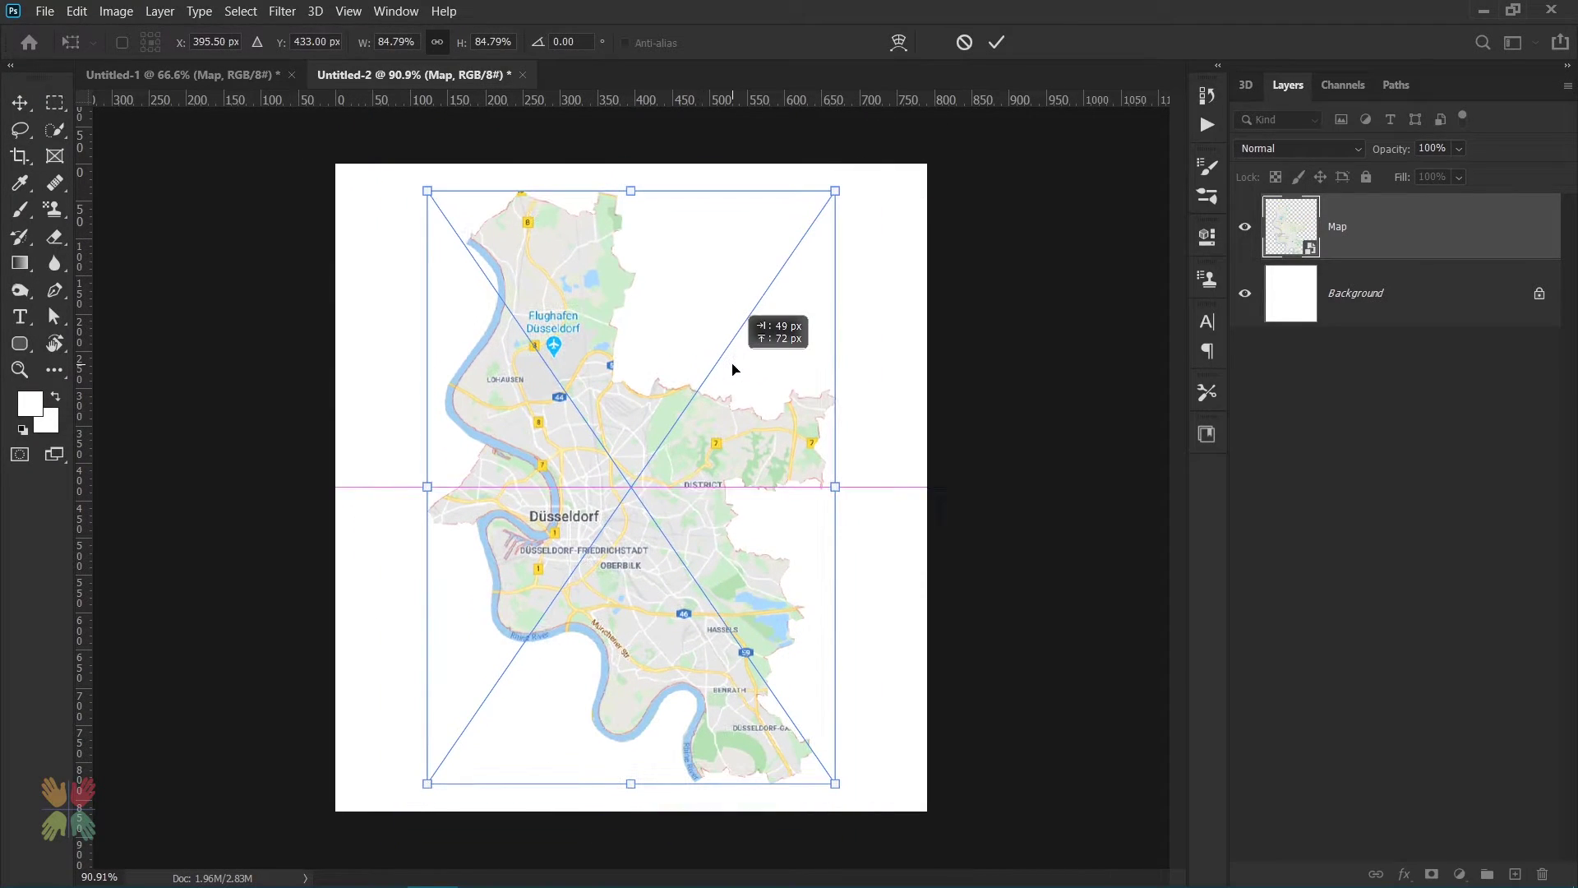
left_click(997, 42)
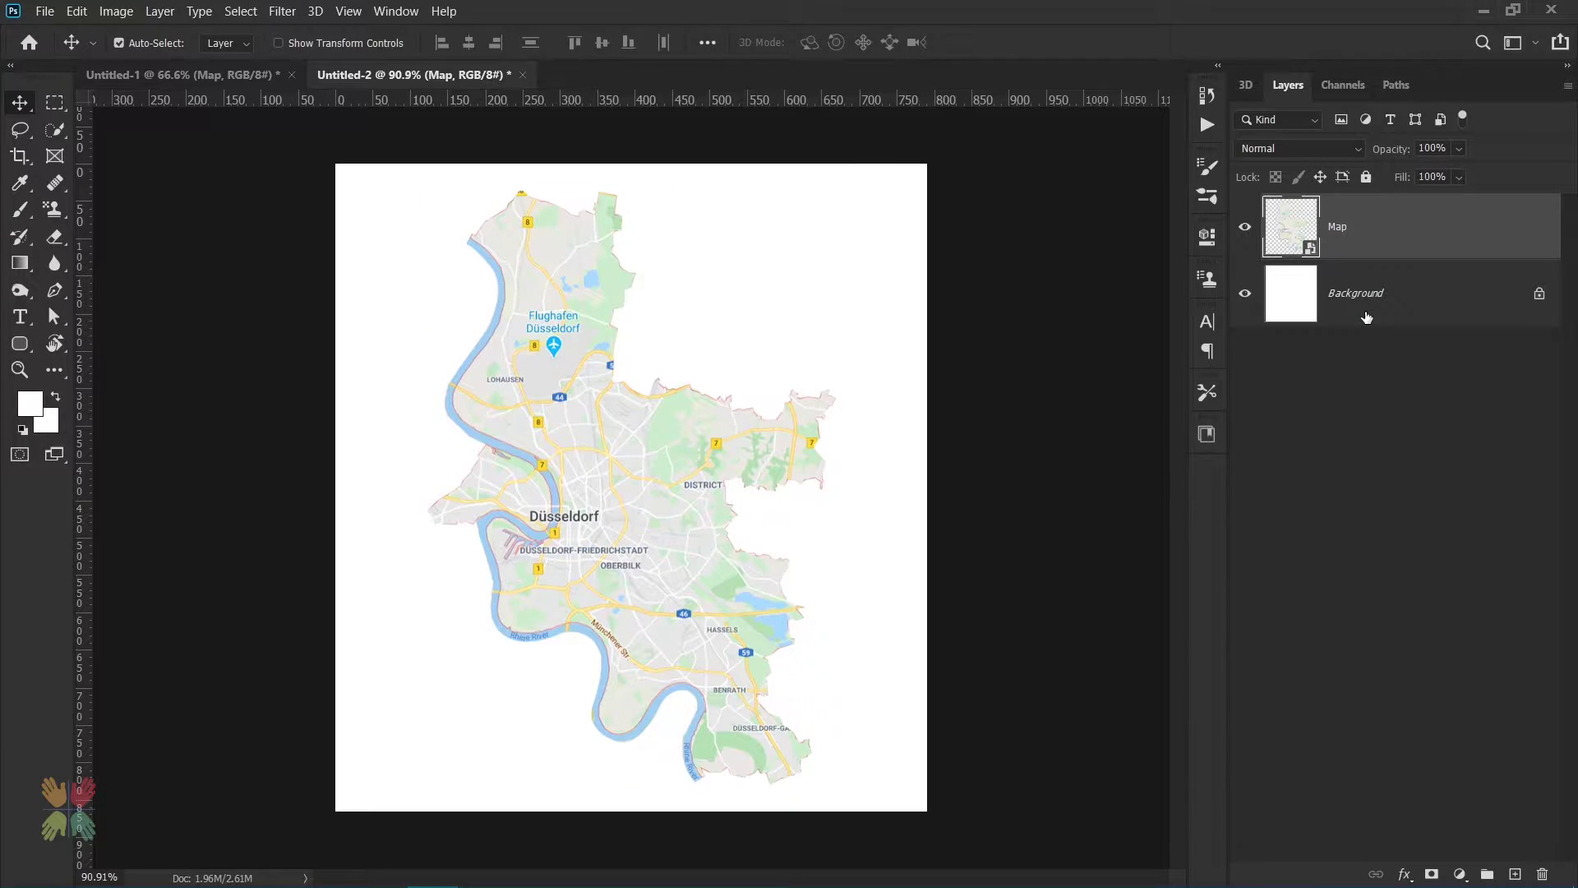
Convert the locked background into a regular layer named Background.
double_click(1453, 309)
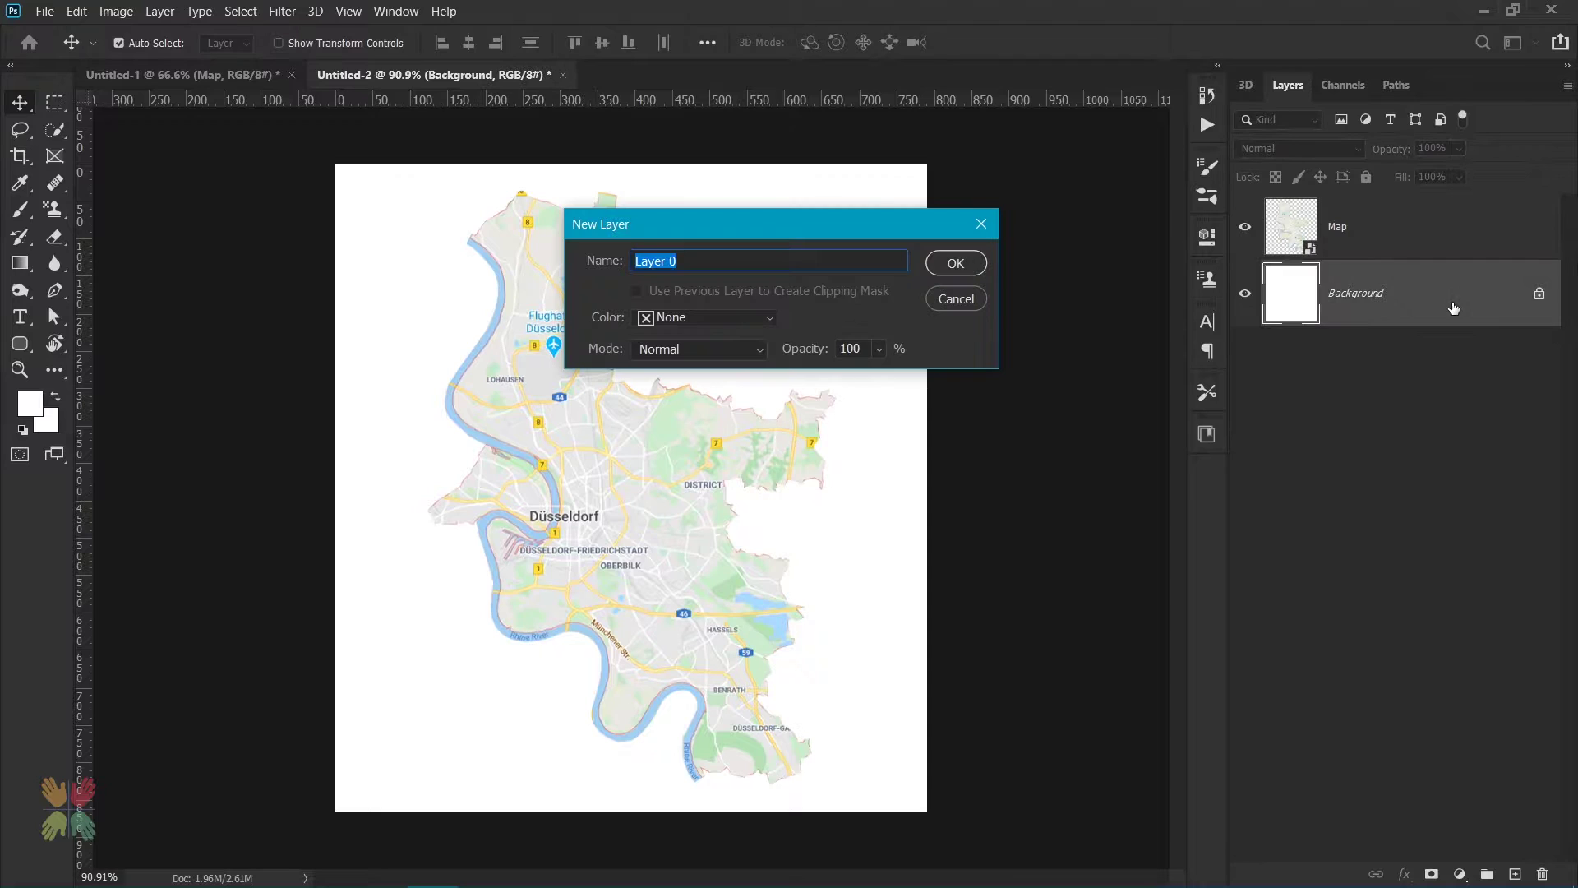
type("Background")
key("Return")
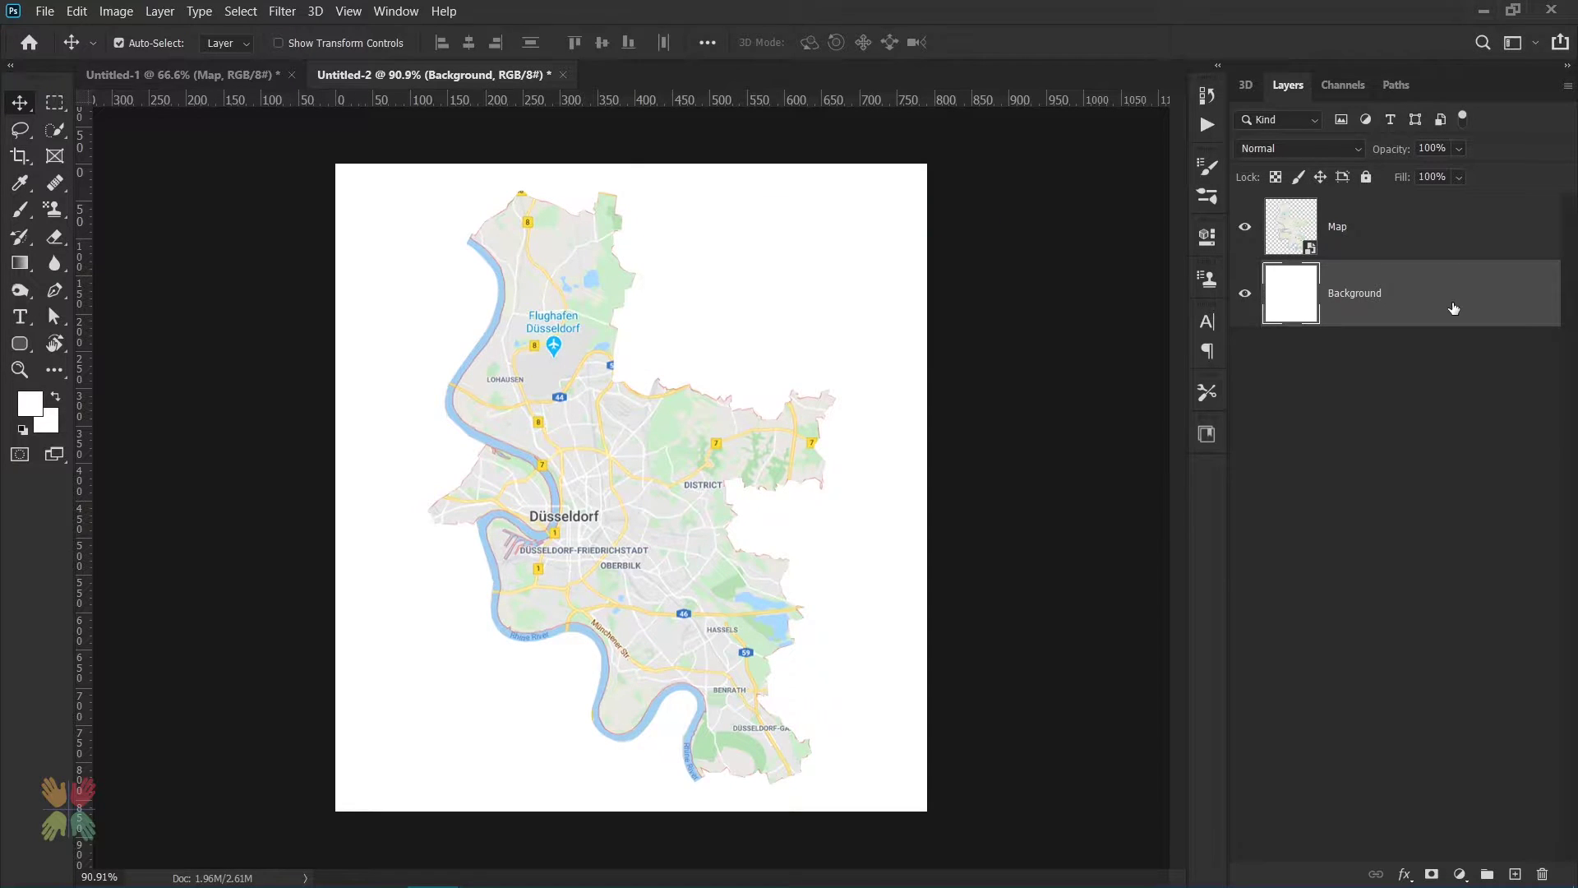
Add a Pattern Overlay with the diamond grid pattern to the Background layer, at 20% opacity and 100% scale.
double_click(1454, 308)
left_click(837, 368)
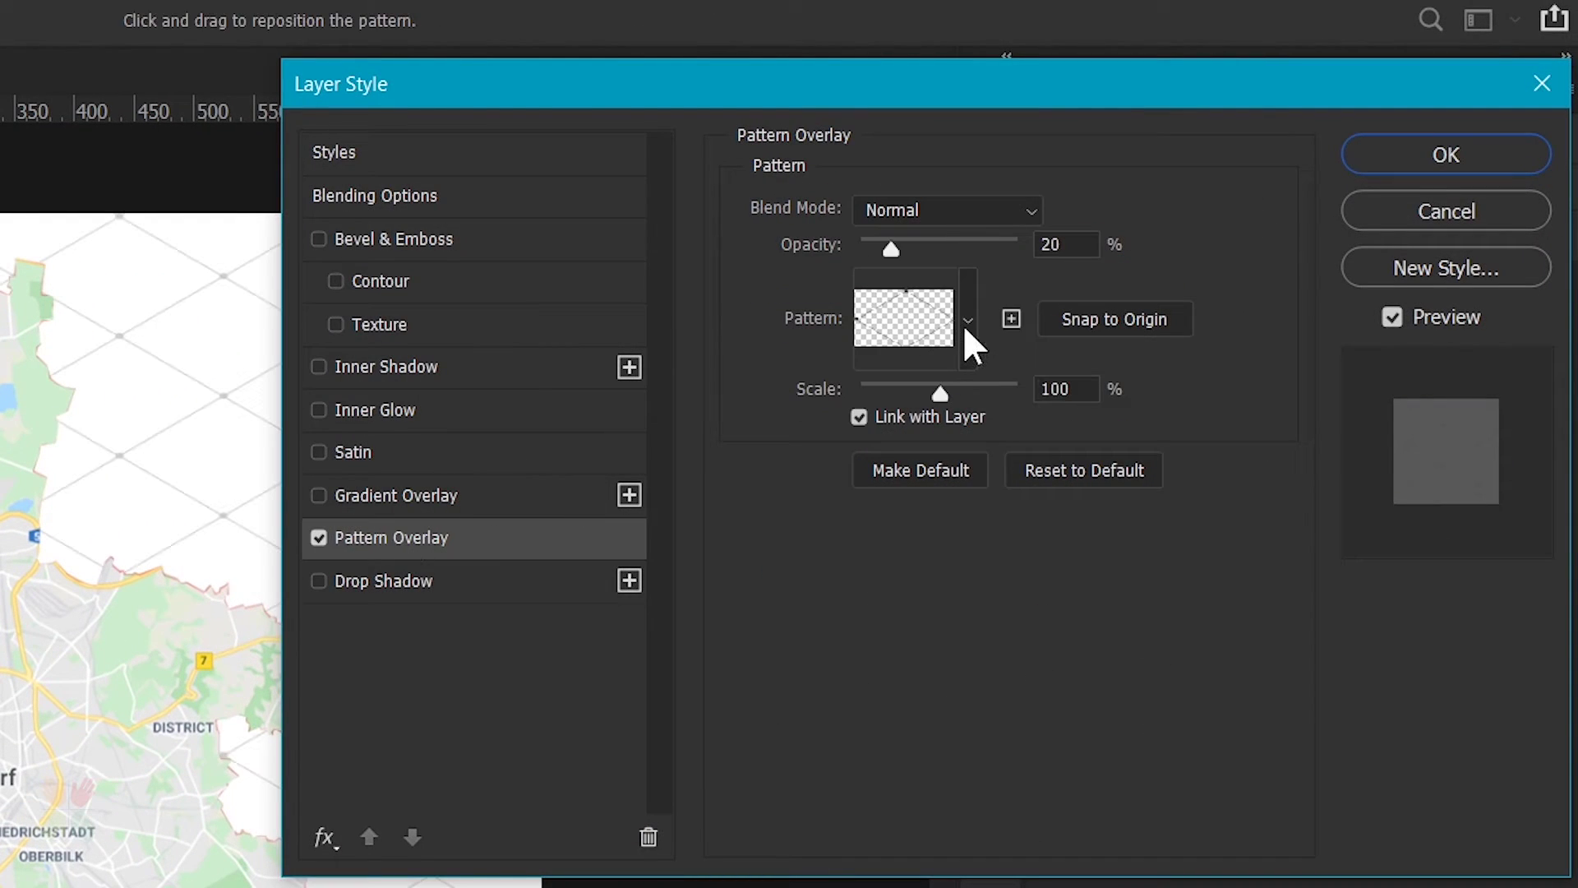
left_click(1420, 164)
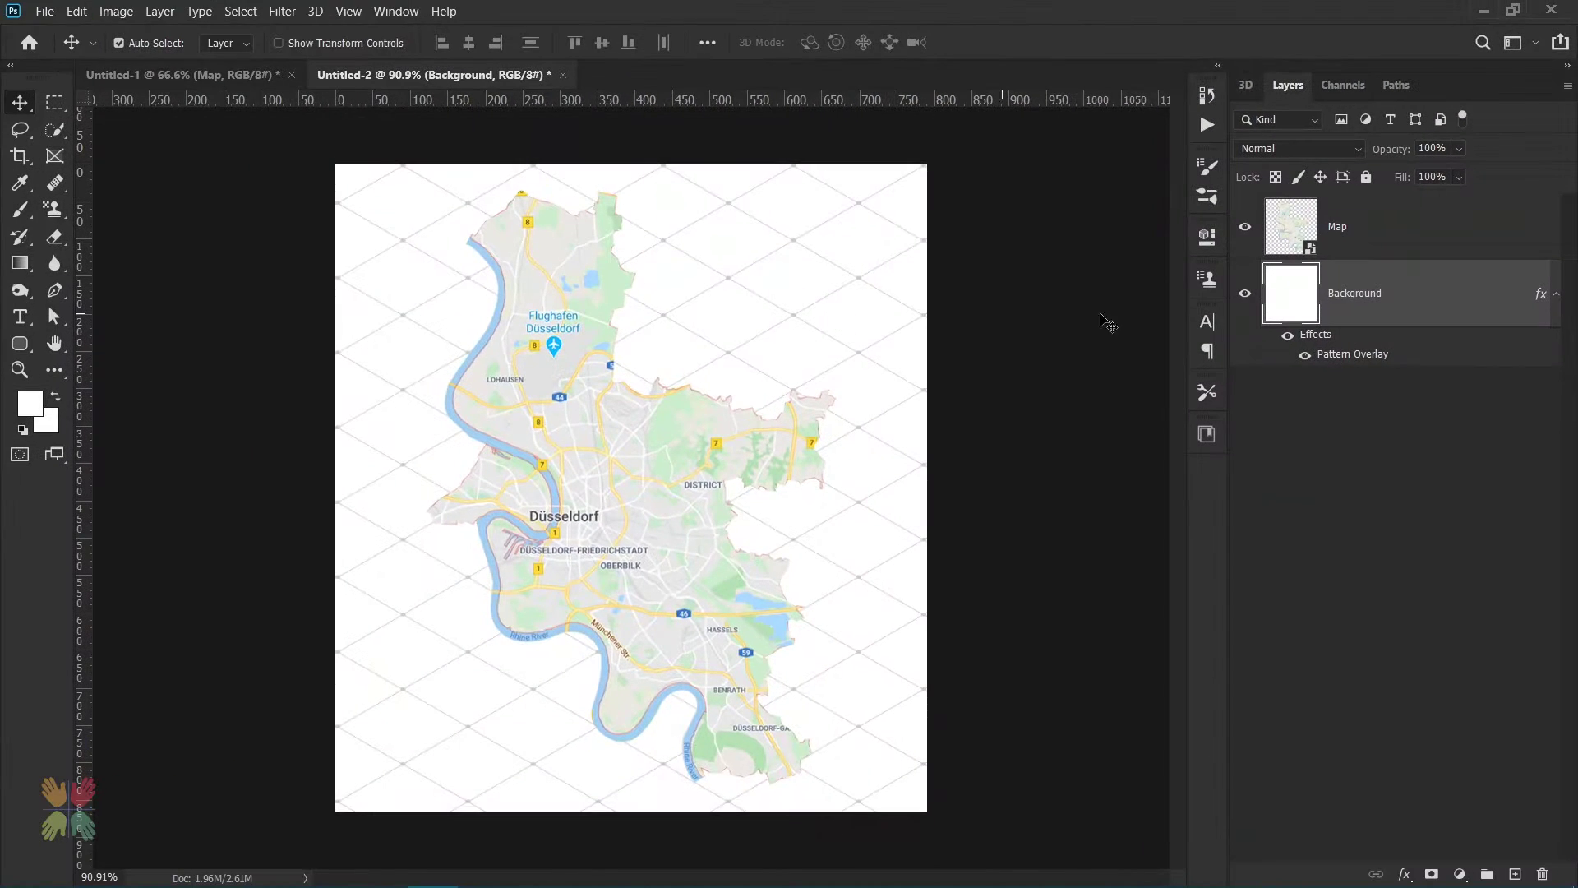
Rotate the Map layer about 48° clockwise.
left_click(1557, 296)
left_click(714, 446)
key("ctrl+t")
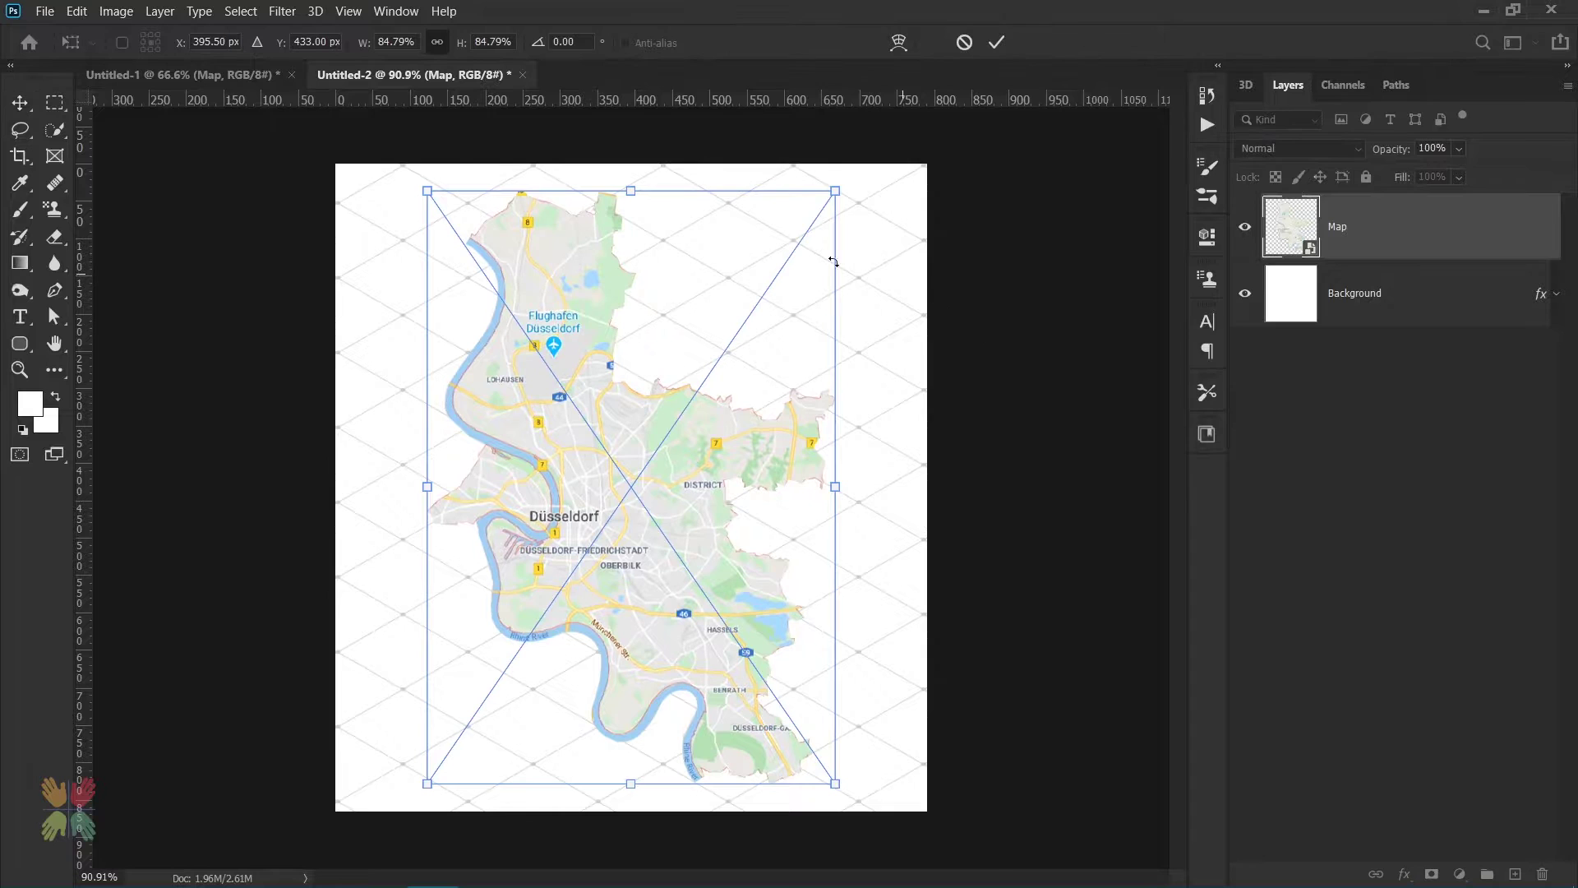
left_click_drag(853, 181, 835, 437)
right_click(622, 336)
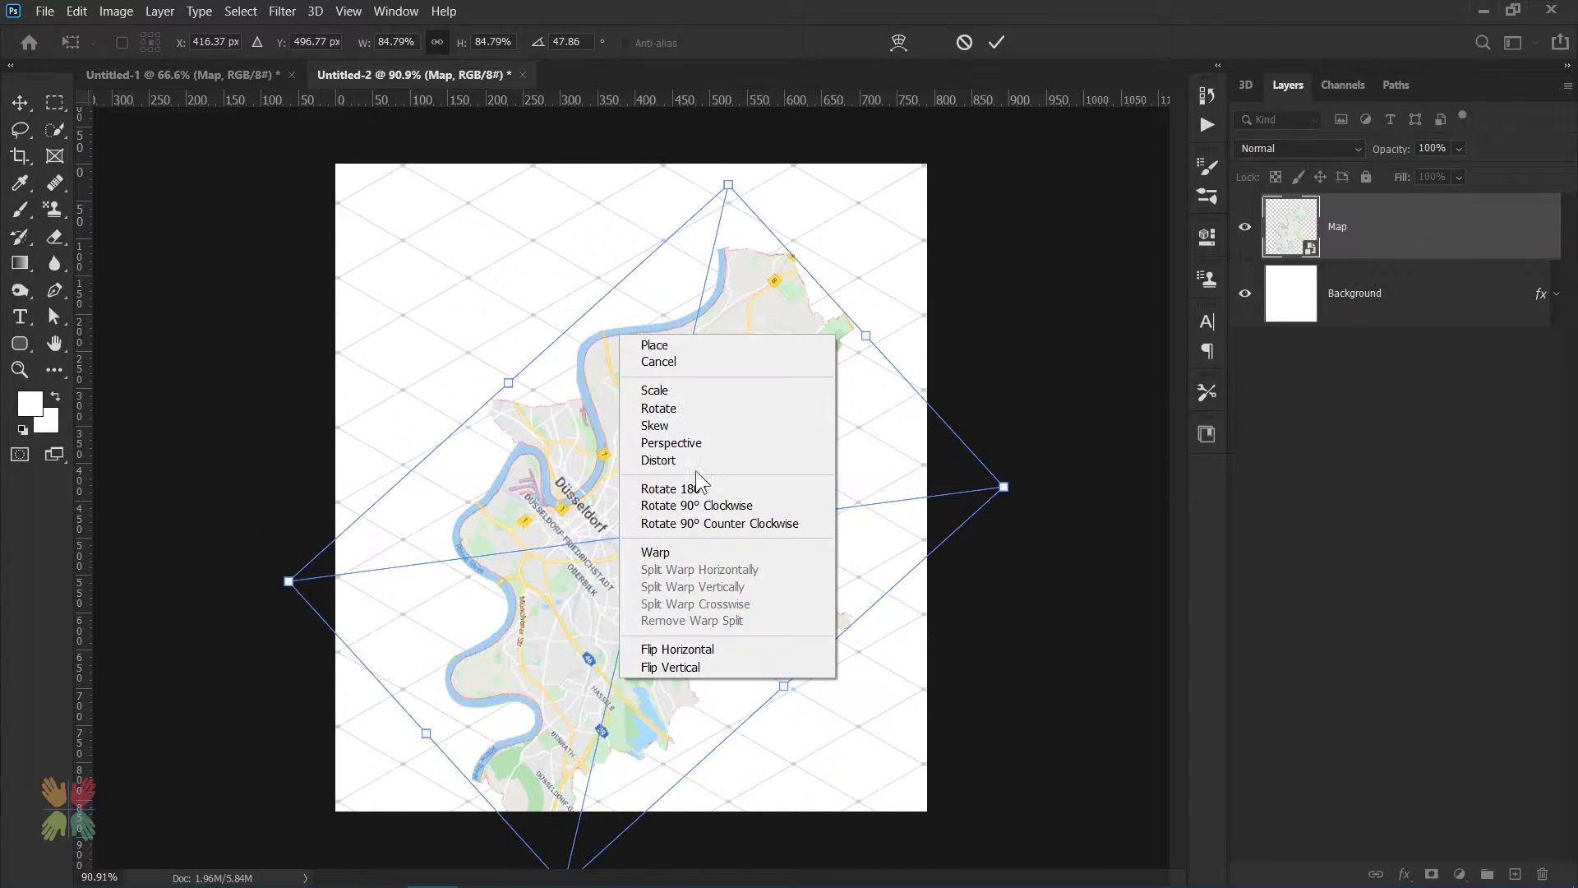
left_click(1007, 279)
left_click(996, 42)
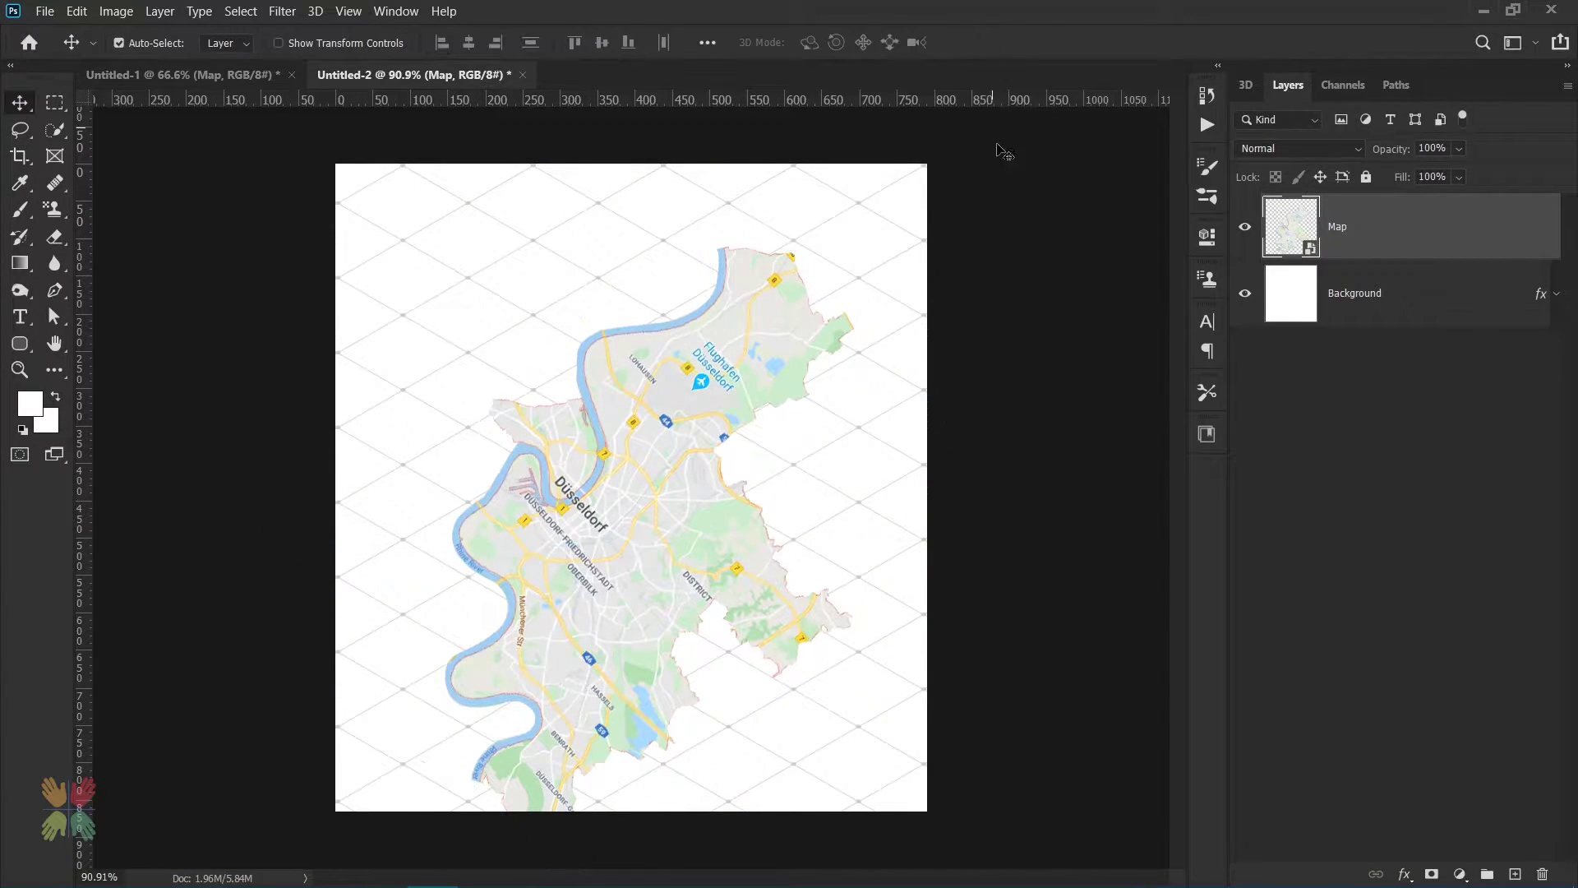
Scale the rotated map down proportionally to about 74% and reposition it so it fits inside the canvas.
key("ctrl+t")
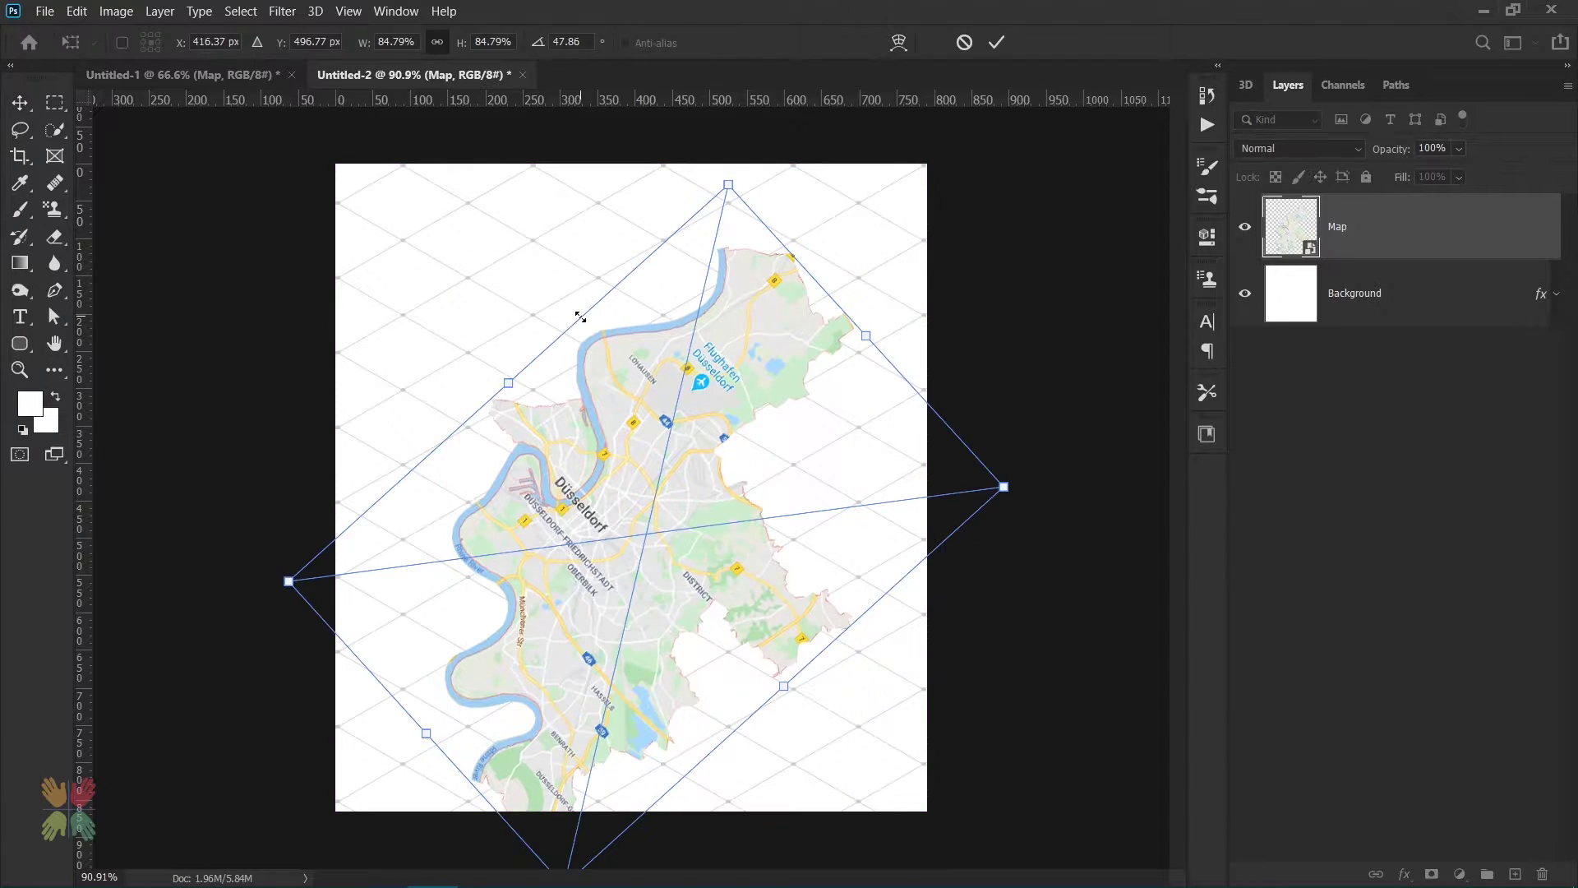
left_click_drag(598, 328, 587, 296)
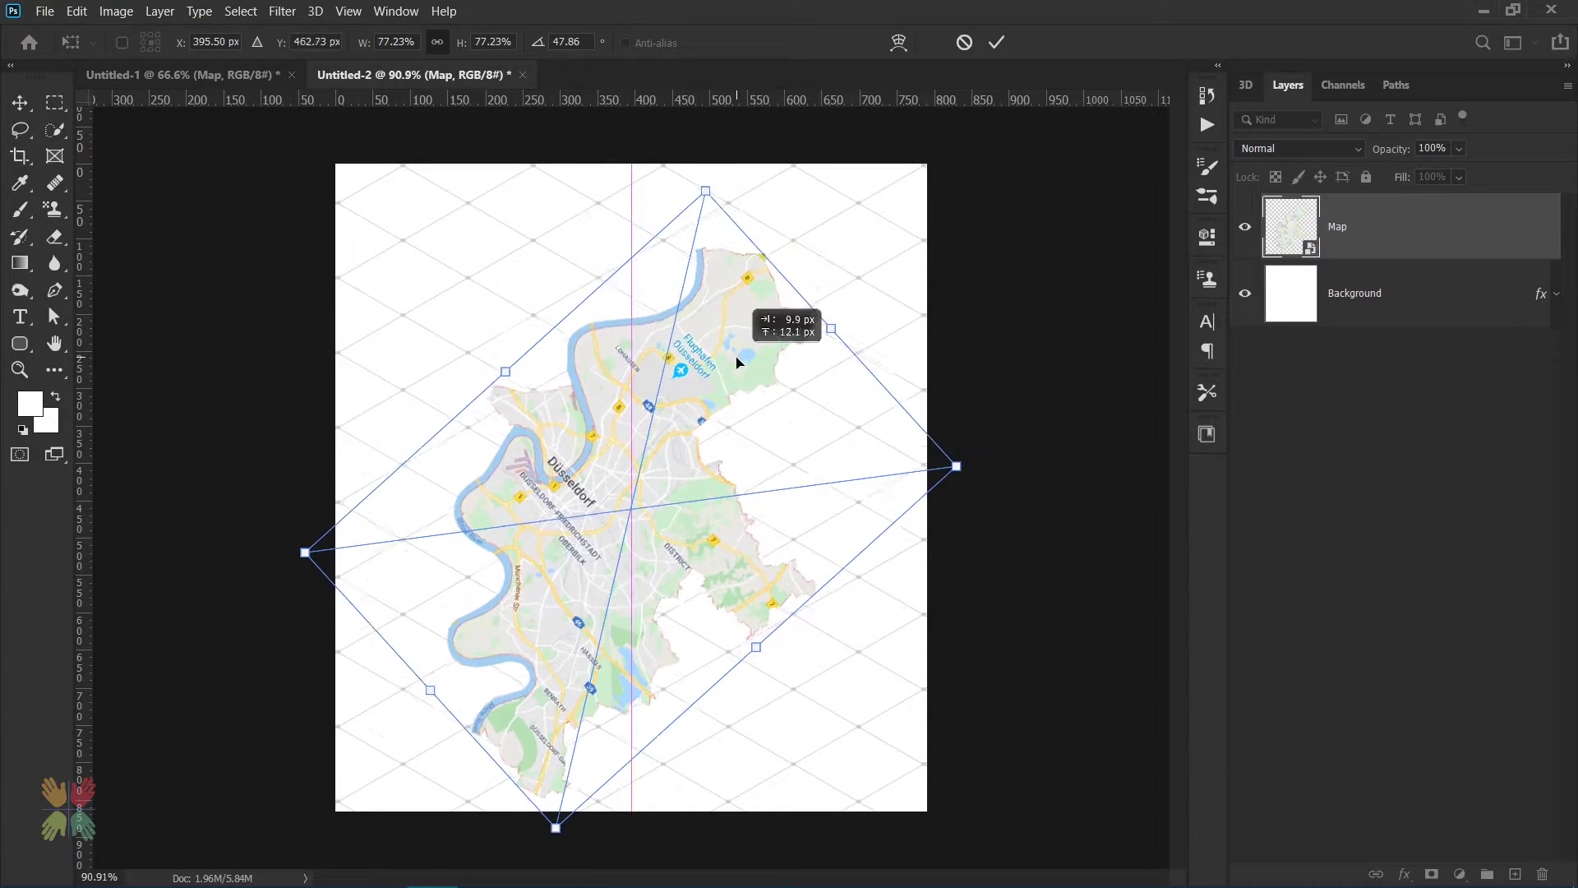
left_click_drag(737, 363, 737, 359)
left_click_drag(706, 187, 701, 210)
left_click_drag(729, 383, 750, 353)
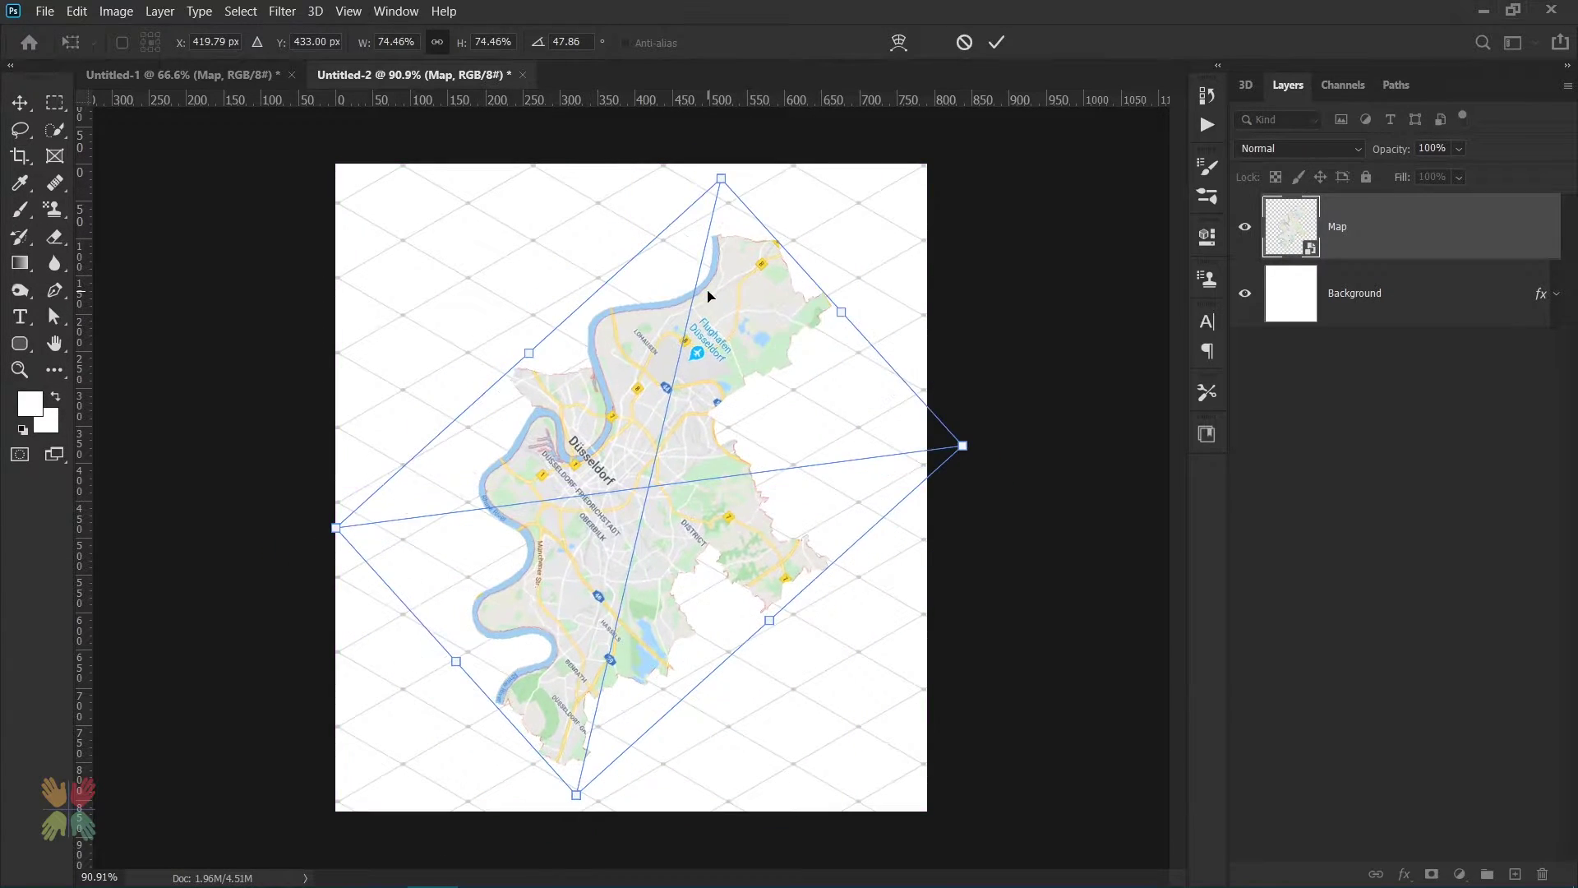
Skew the map into an isometric parallelogram by aligning its bounding edges with the diagonal grid lines, at about 30°.
right_click(708, 294)
left_click(761, 384)
left_click_drag(721, 179, 785, 248)
left_click_drag(334, 529, 323, 515)
left_click_drag(576, 796, 666, 712)
left_click_drag(963, 445, 1096, 397)
left_click_drag(797, 558, 705, 514)
right_click(594, 372)
left_click(540, 365)
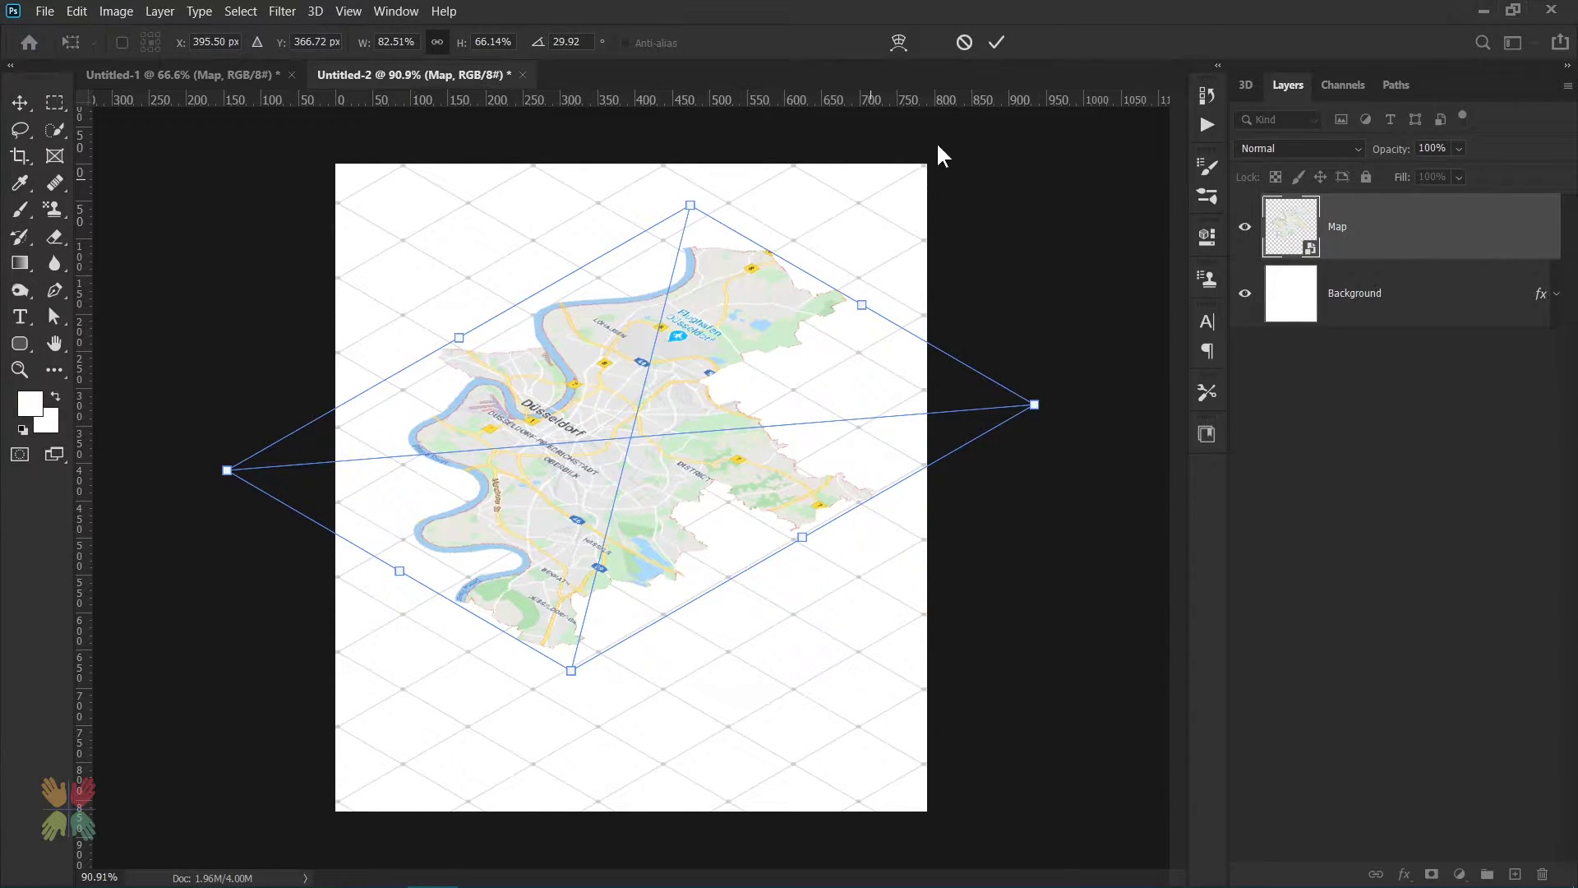
left_click(997, 42)
Stretch the isometric map to about 89% width and 81% height along the grid directions and center it horizontally on the canvas.
key("ctrl+t")
left_click_drag(802, 541, 782, 528)
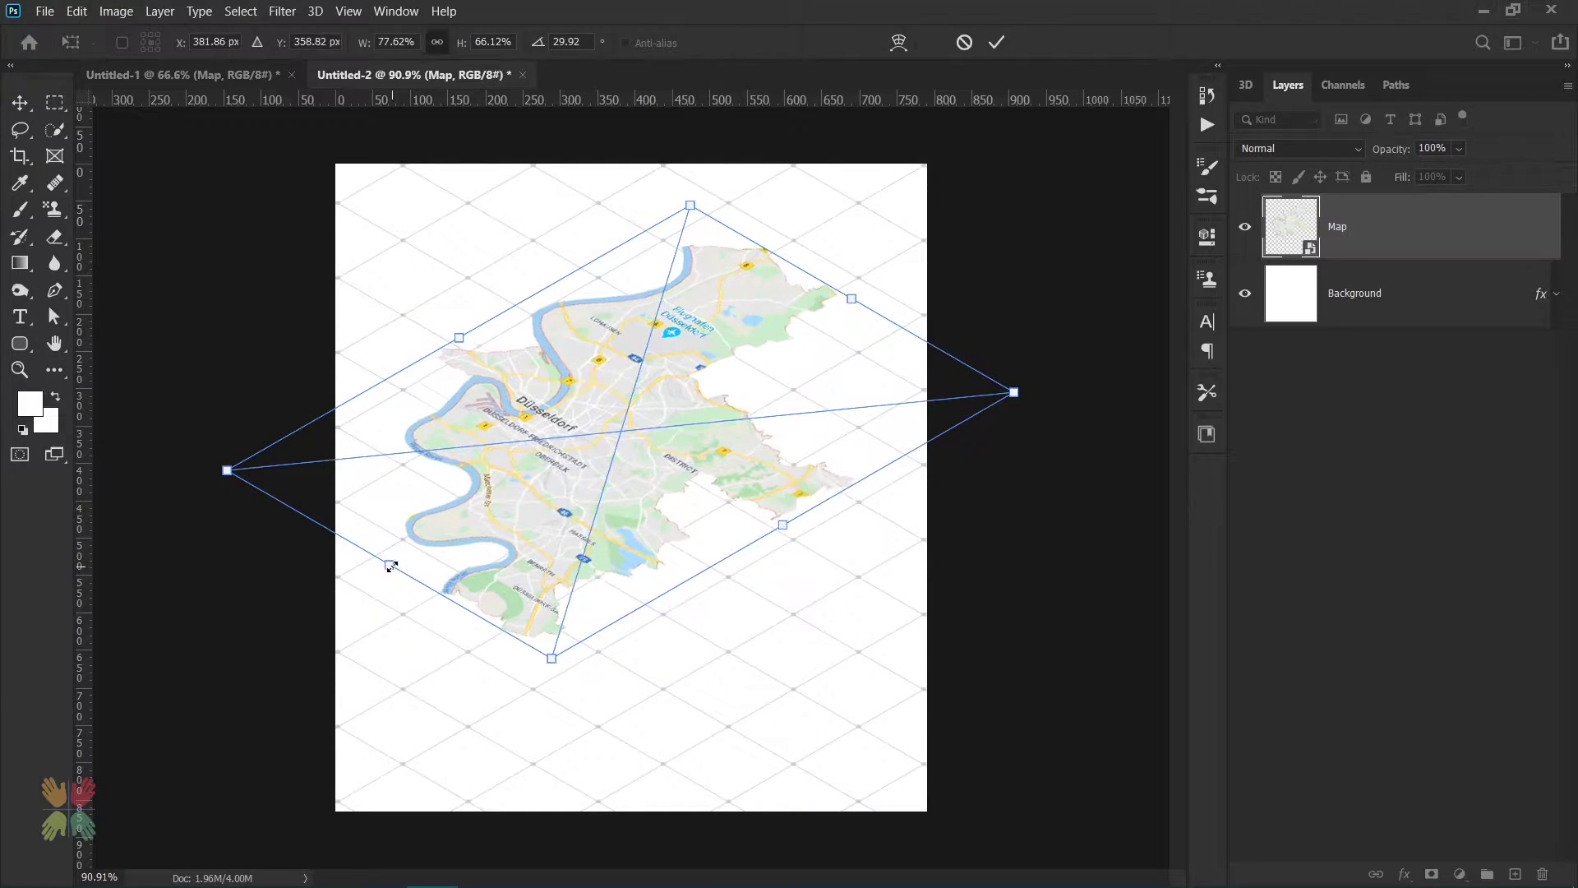
left_click_drag(391, 566, 346, 591)
left_click_drag(668, 392, 701, 416)
left_click_drag(467, 374, 443, 358)
left_click_drag(792, 559, 814, 572)
mouse_move(376, 609)
left_mouse_down()
mouse_move(341, 632)
mouse_move(353, 623)
left_mouse_up()
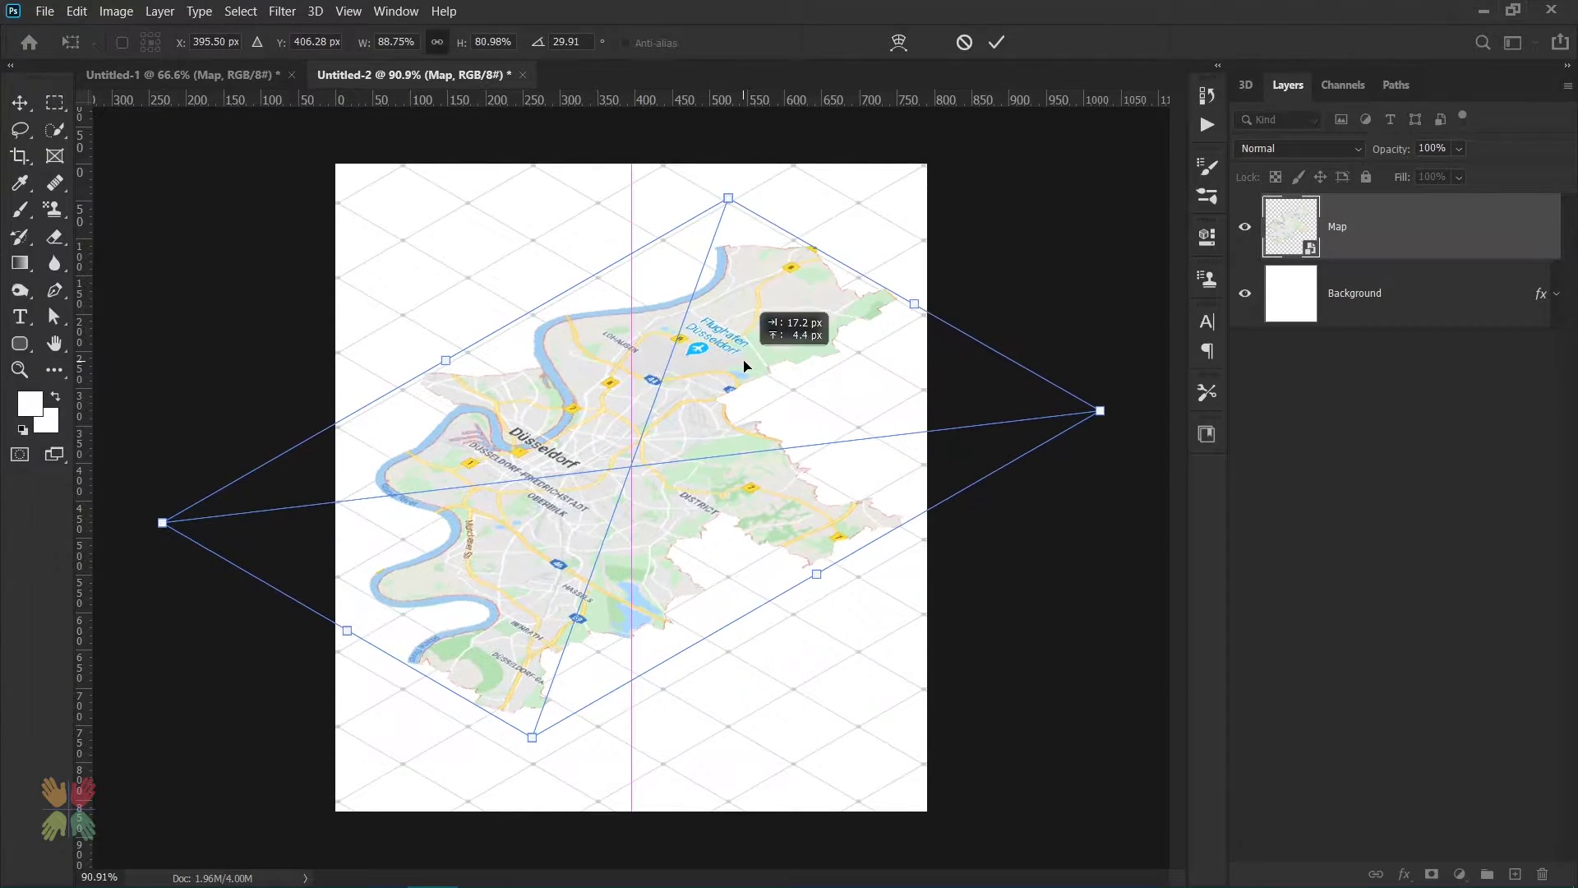
left_click(996, 42)
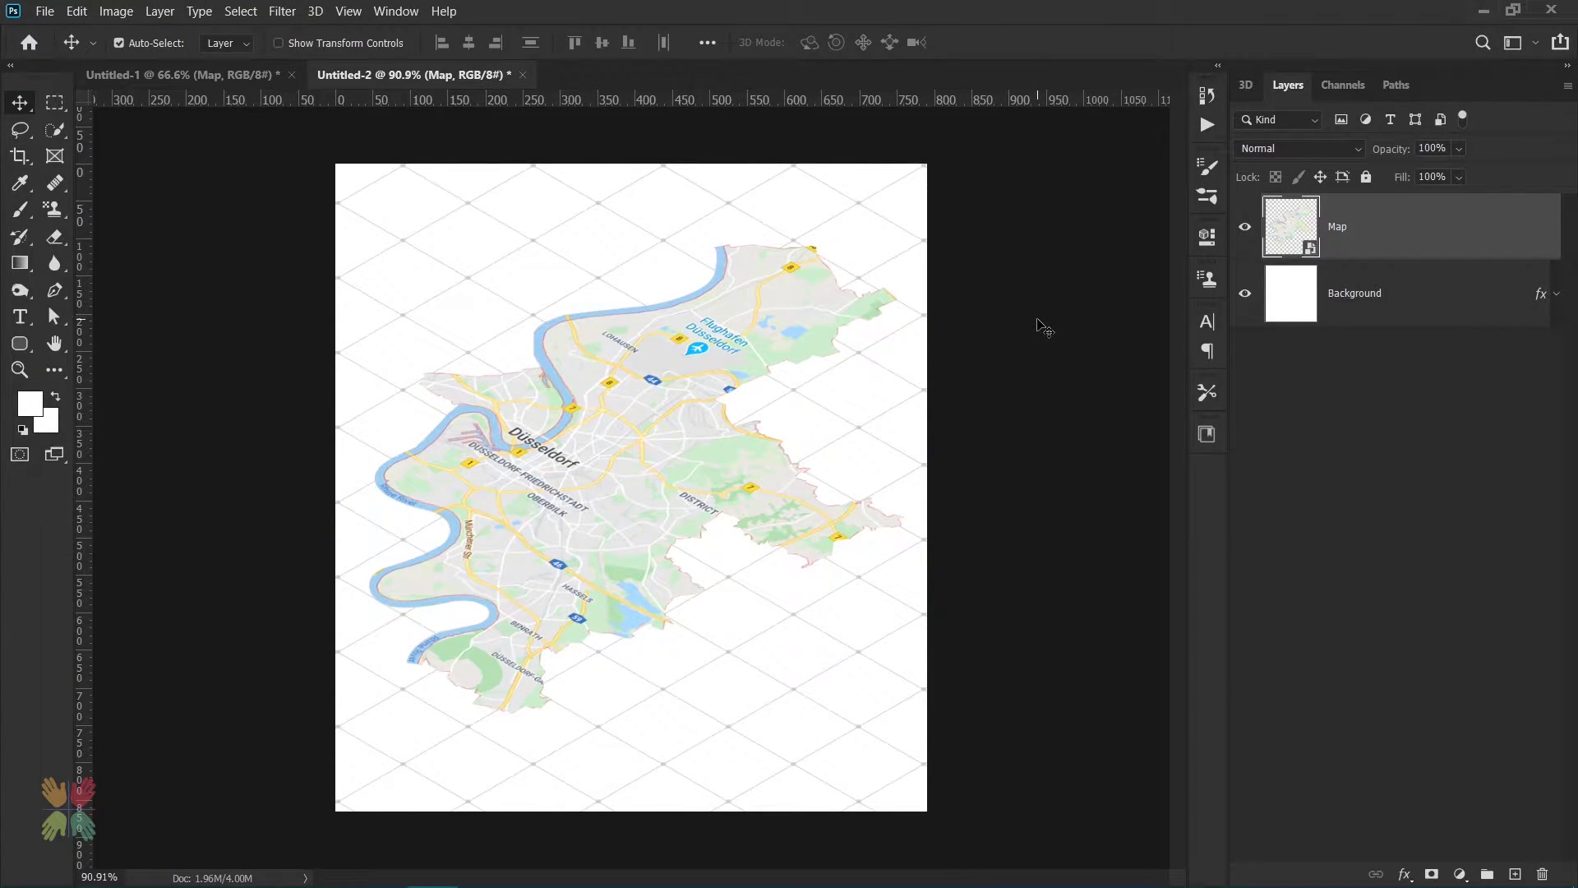
Duplicate the Map layer, name the copy Extrusion and place it below the Map layer.
right_click(1404, 235)
left_click(1397, 228)
double_click(1352, 230)
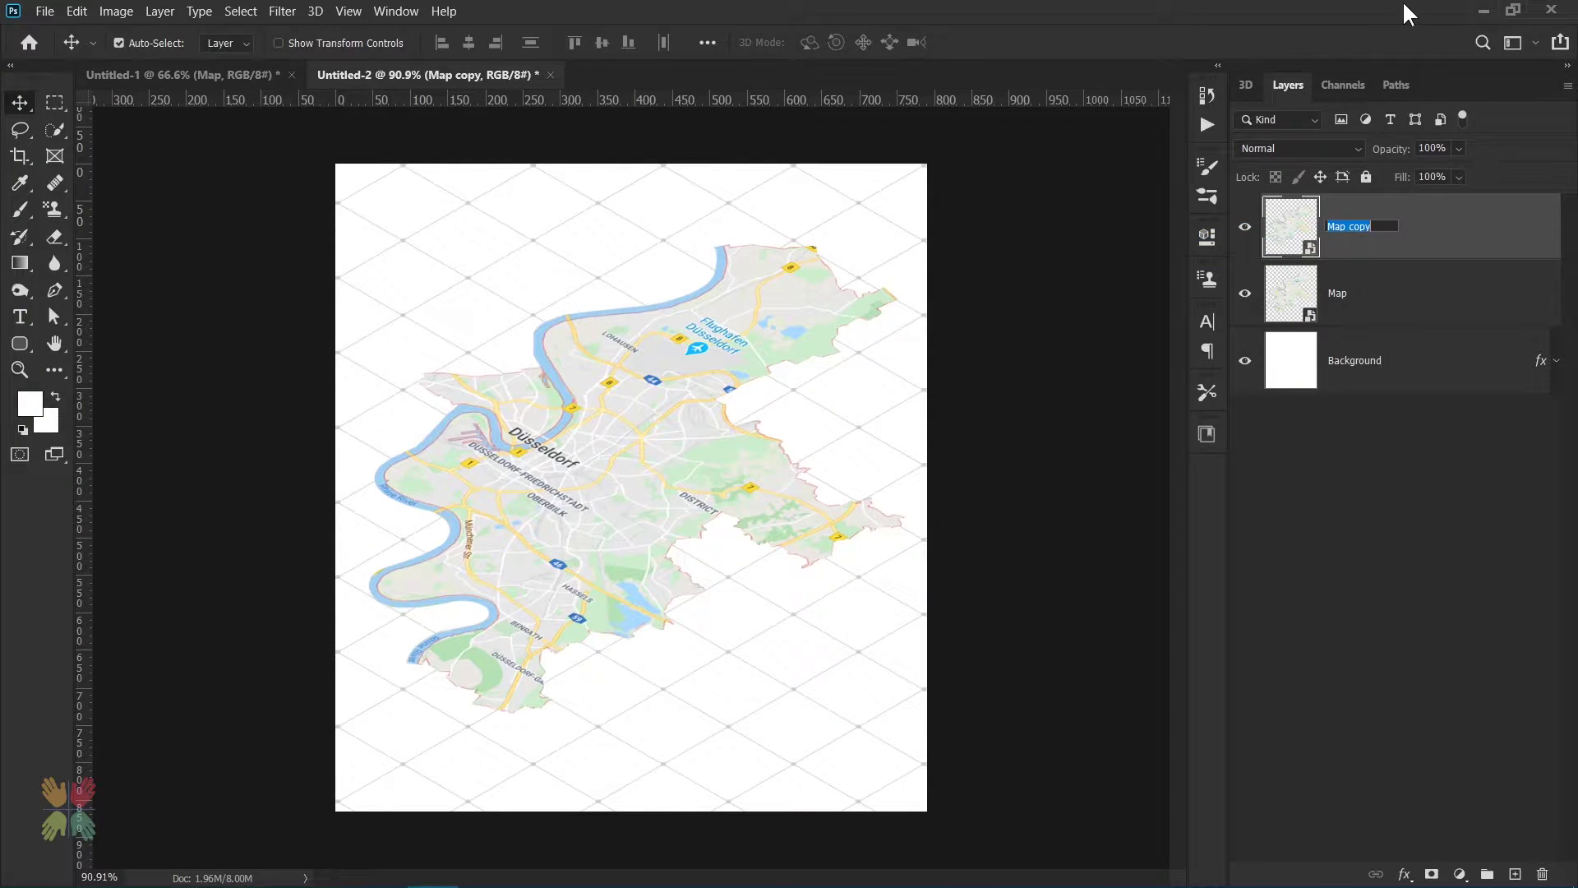
type("Extrusion")
key("Return")
left_click_drag(1404, 220, 1395, 305)
Turn the Extrusion layer black with a Hue/Saturation adjustment at minimum lightness.
key("ctrl+u")
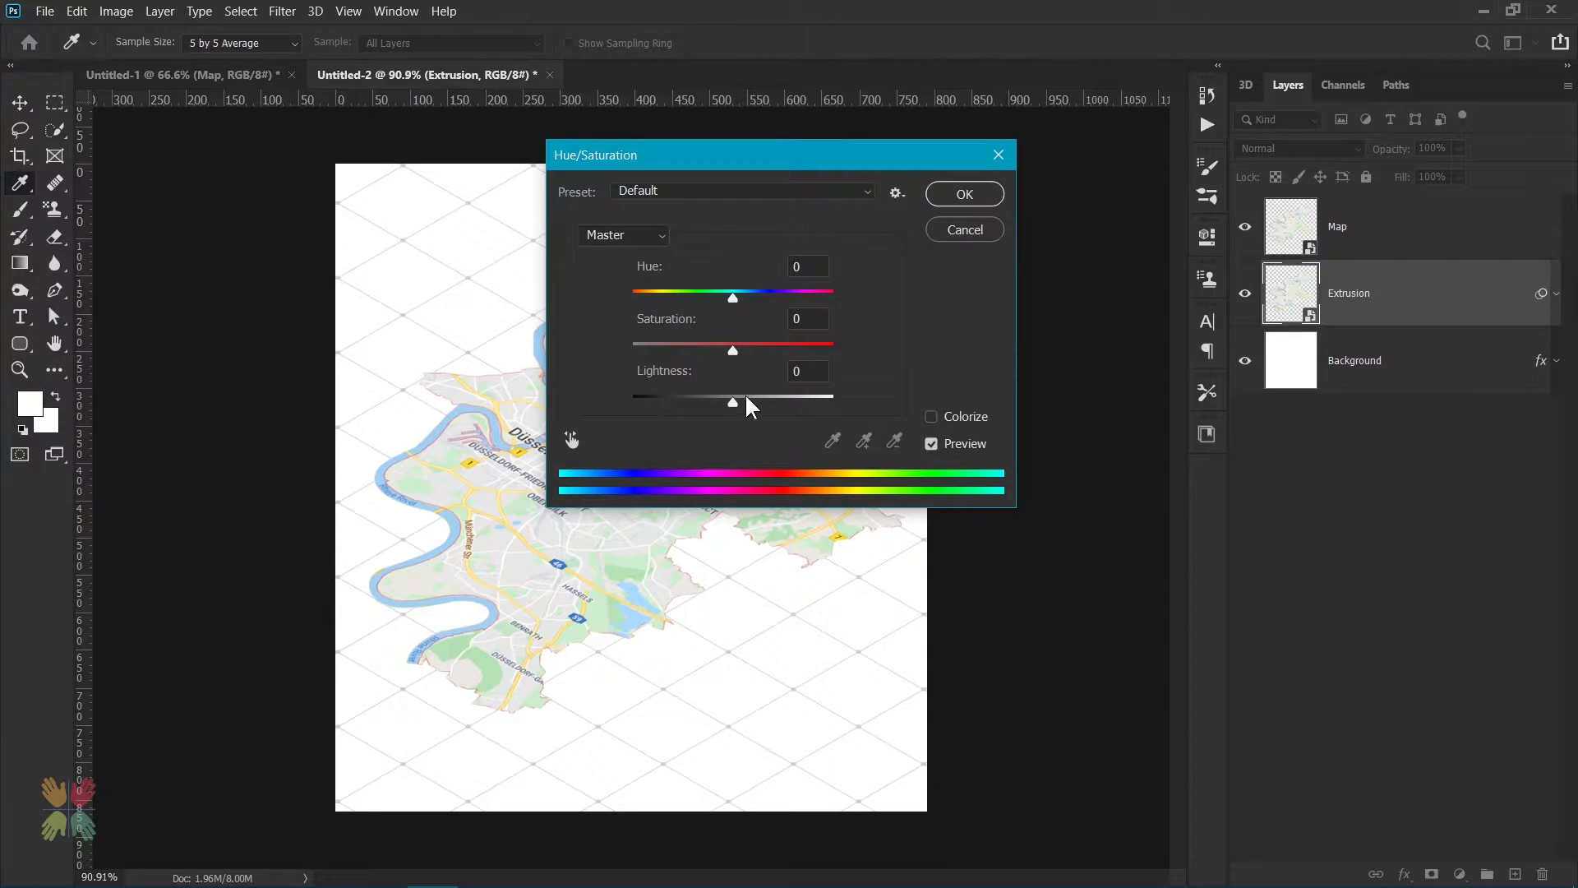
left_click_drag(721, 411, 619, 409)
left_click(964, 194)
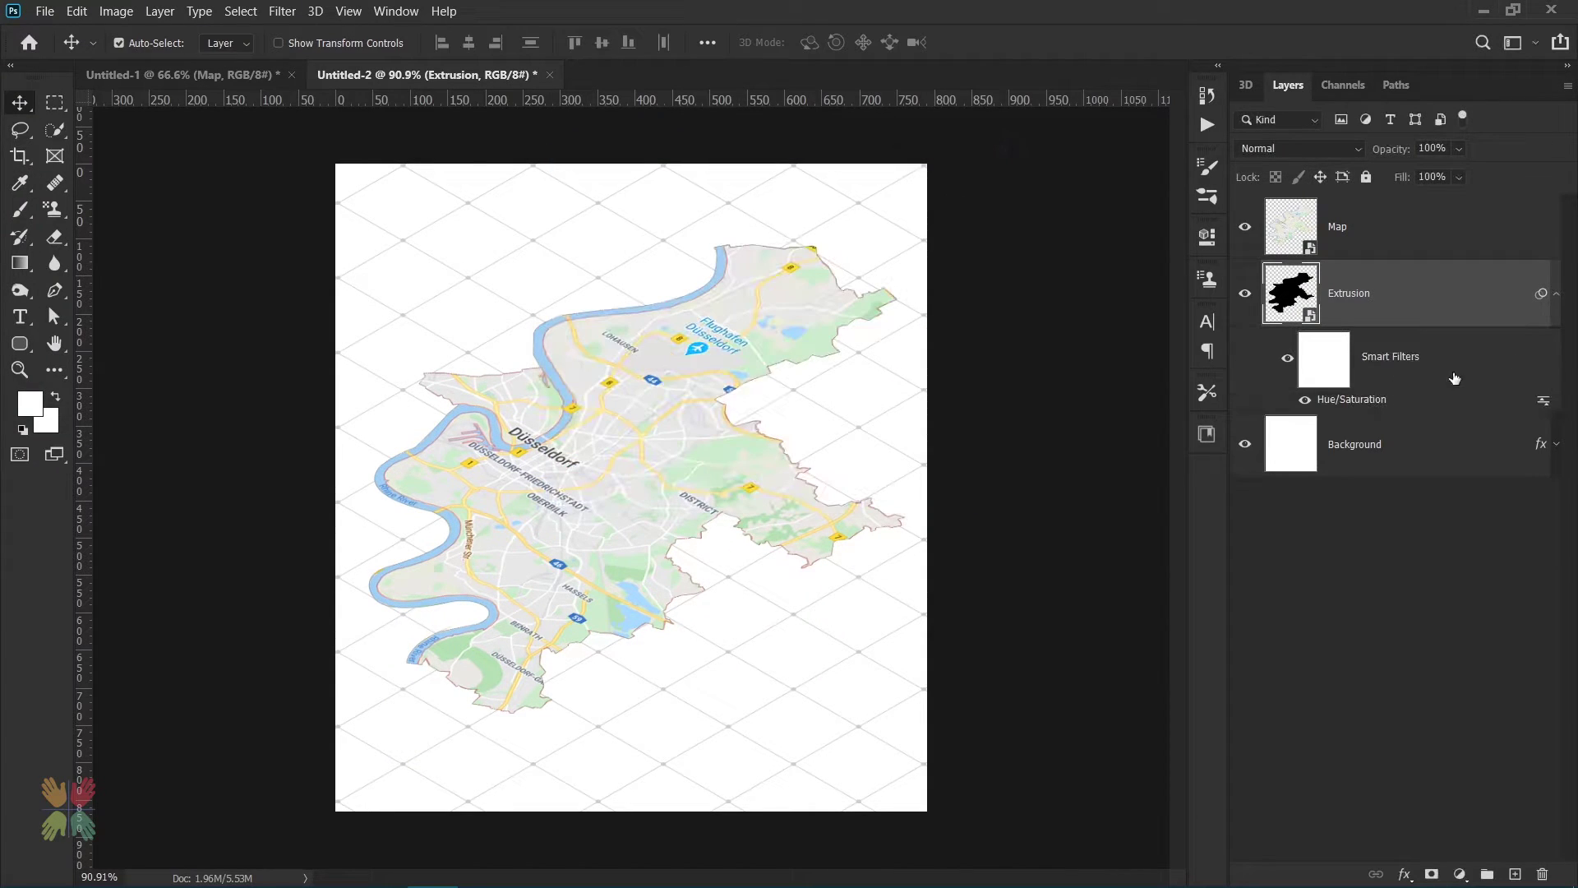
Move the black Extrusion layer straight down about 30 px so it forms a thick edge beneath the map.
key("ctrl+t")
key("Down")
key("Down")
key("Down")
key("Down")
key("Down")
key("Down")
key("Down")
key("Down")
key("Down")
key("Down")
key("Down")
key("Down")
key("Down")
key("Down")
key("Down")
key("Down")
key("Down")
key("Down")
key("Down")
key("Down")
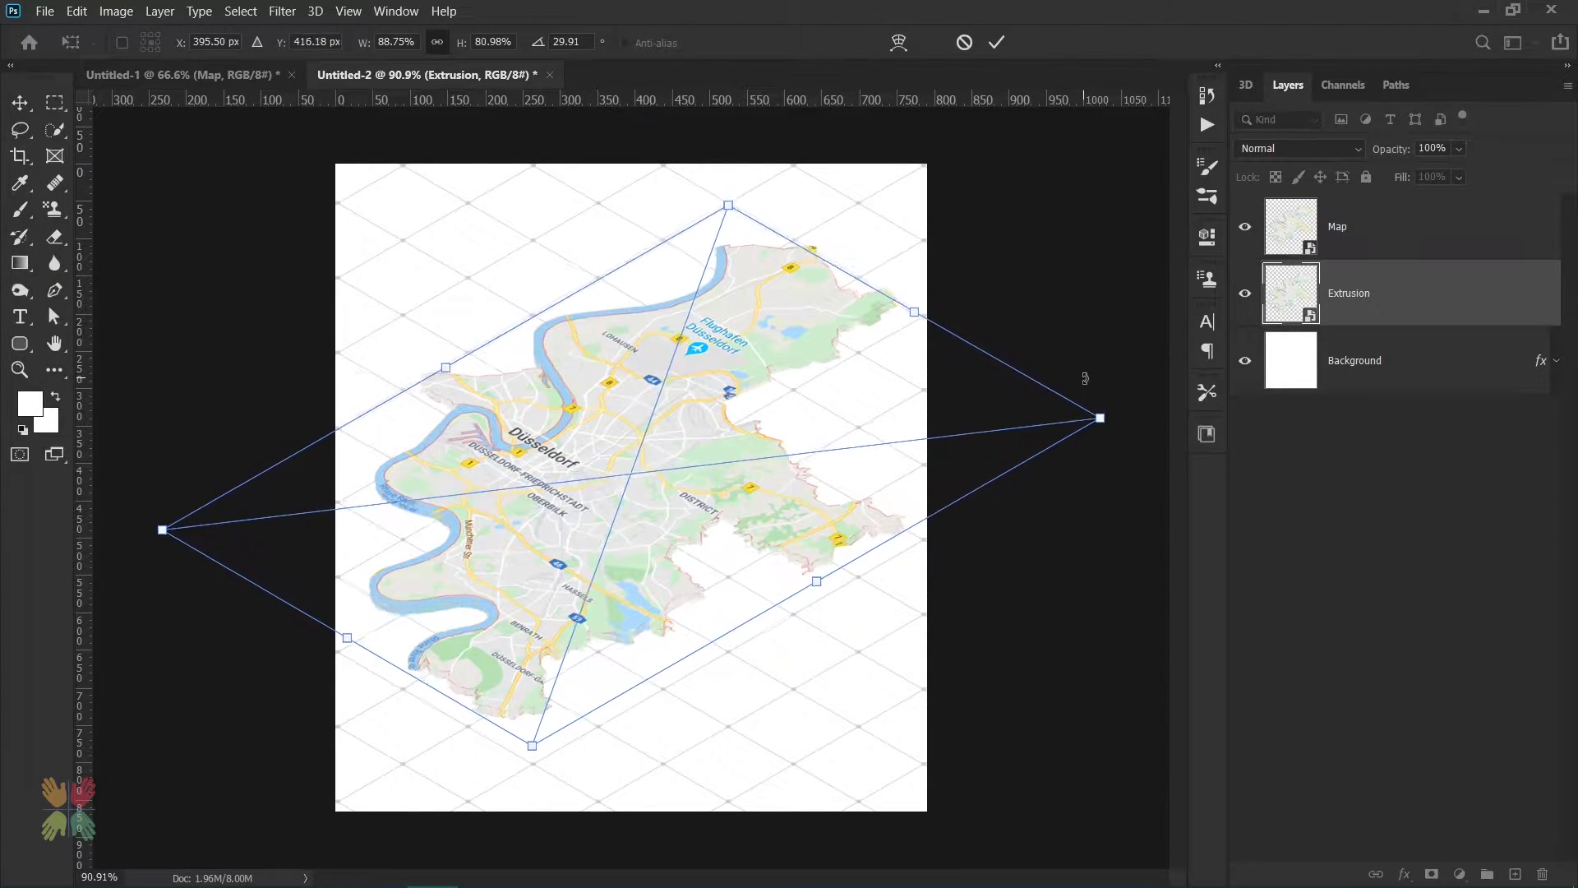
key("Down")
key("Down")
key("Down")
key("Down")
key("Down")
key("Down")
key("Down")
key("Down")
key("Down")
key("Down")
key("Return")
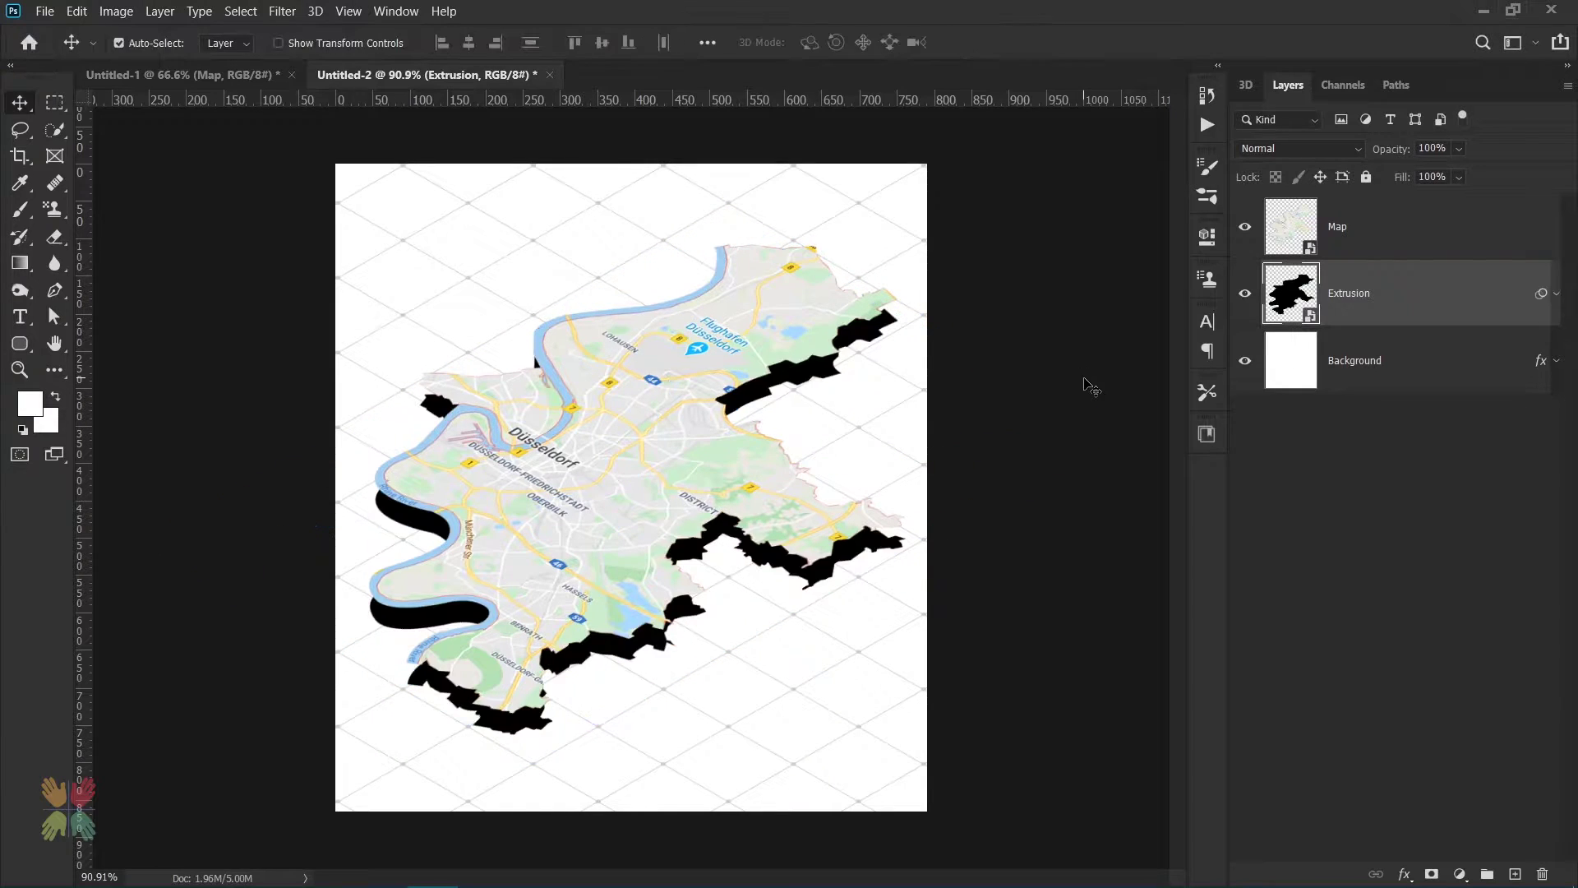
Add a new layer named Addition between the Map and Extrusion layers.
left_click(1516, 874)
double_click(1348, 293)
type("Addition")
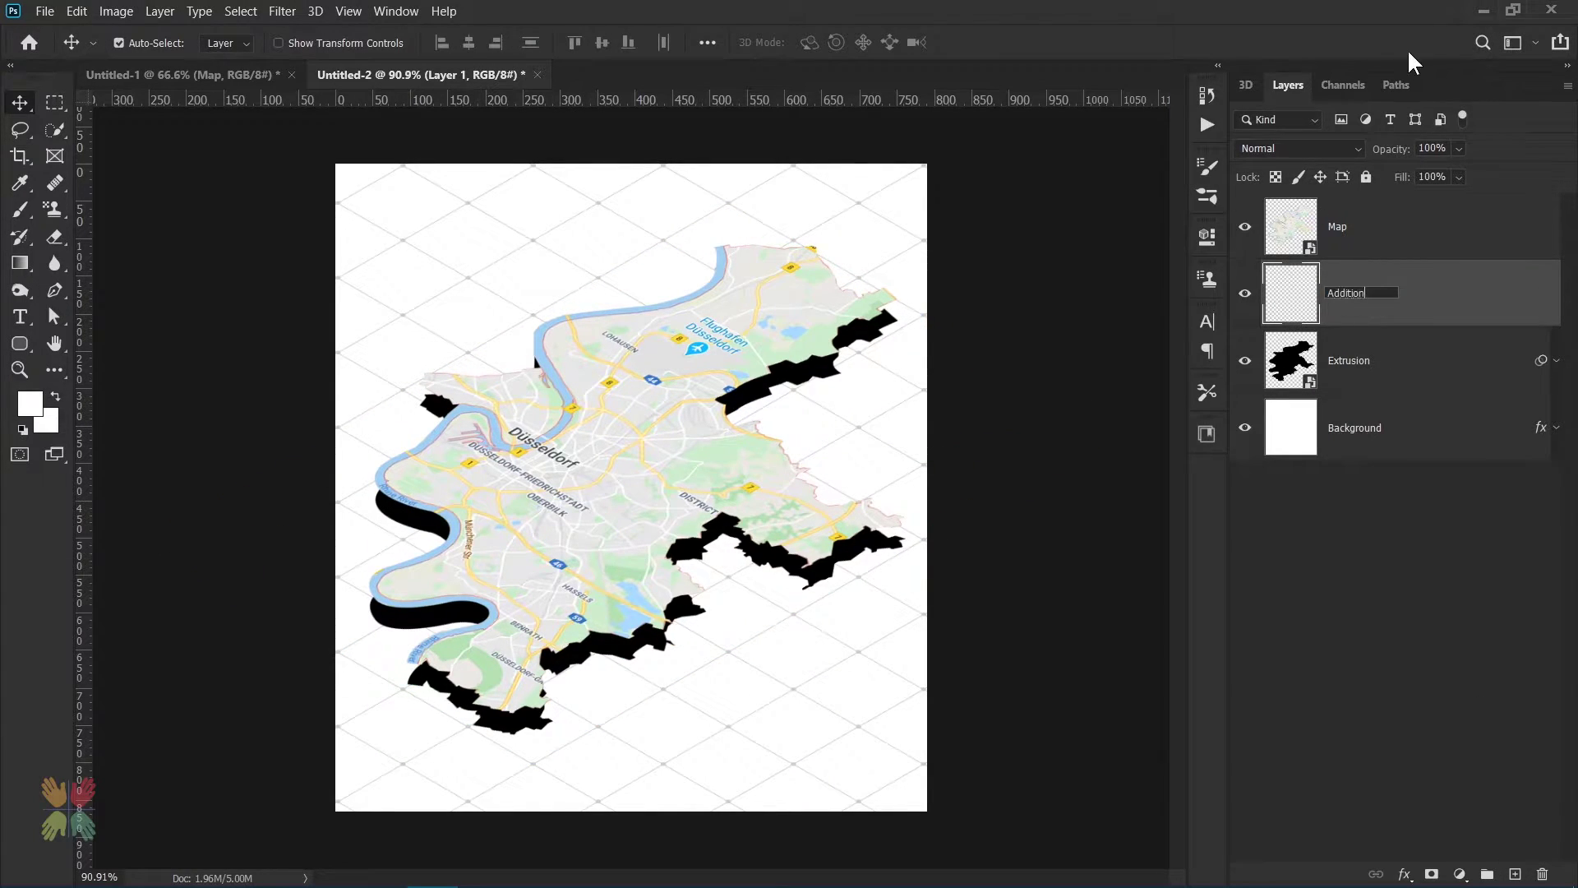
key("Return")
Paint the corner gaps of the northeast extrusion edge black on the Addition layer, using a 10 px hard round brush.
left_click(20, 209)
left_click(149, 43)
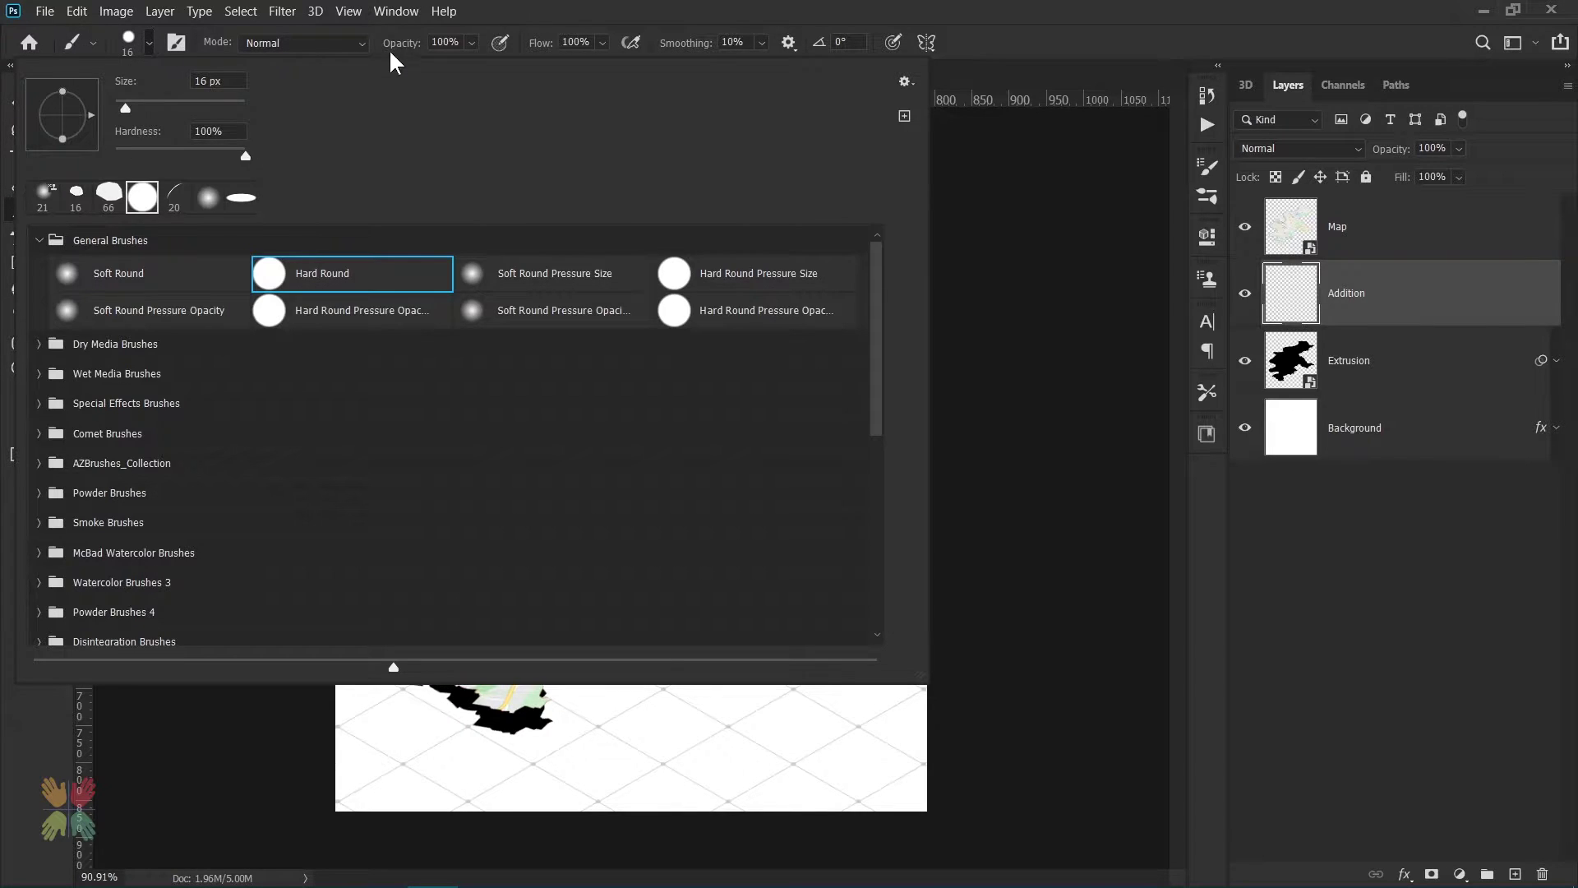
left_click(148, 41)
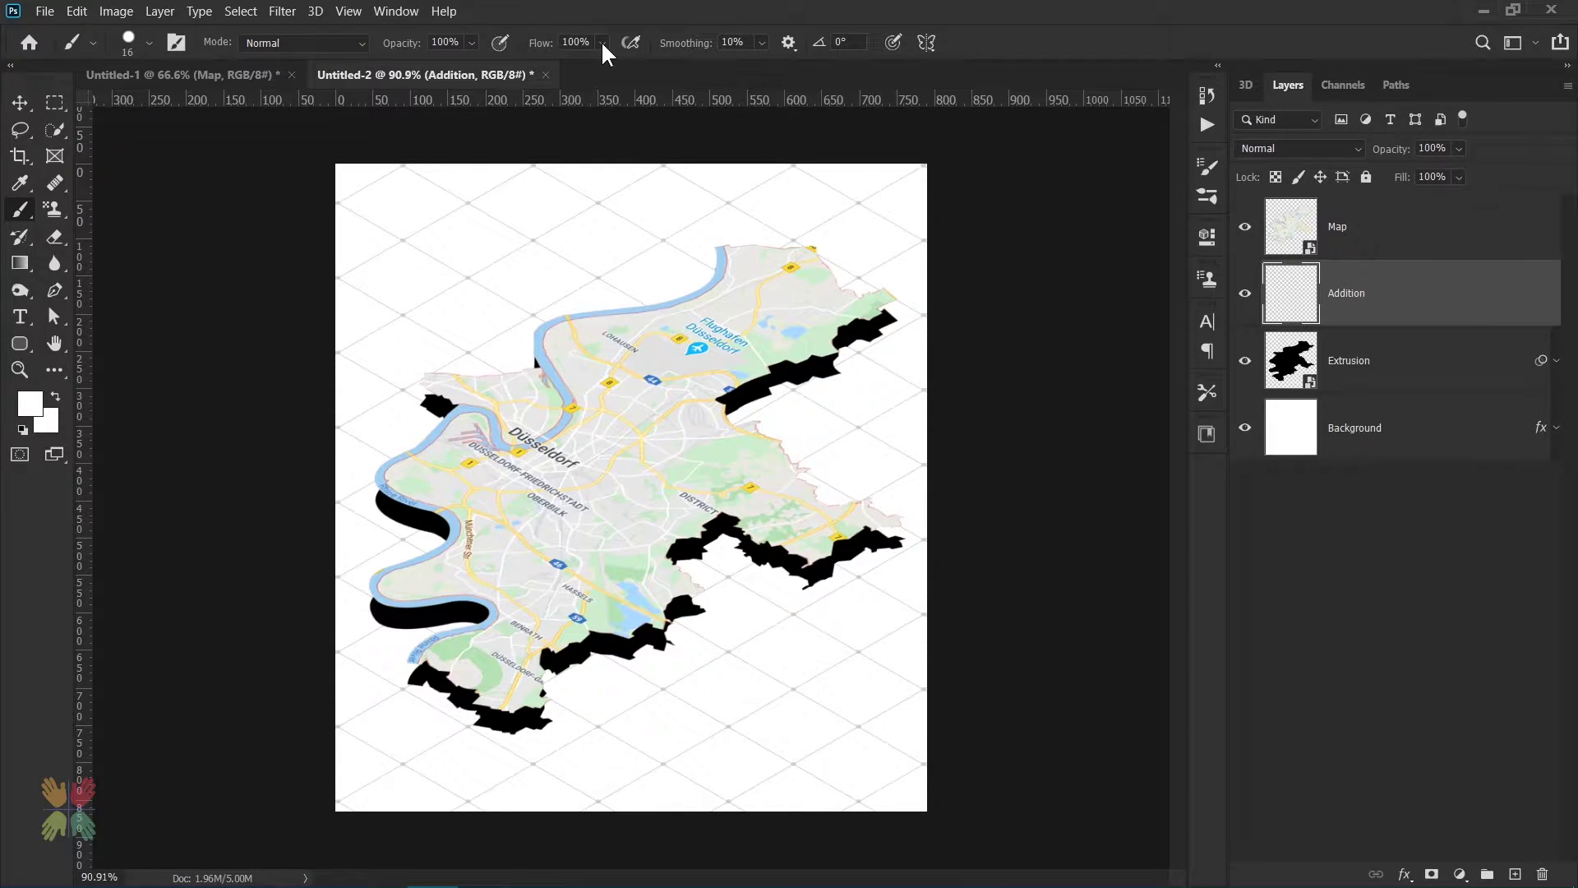
scroll(773, 386, "up", 7)
left_click_drag(930, 255, 757, 359)
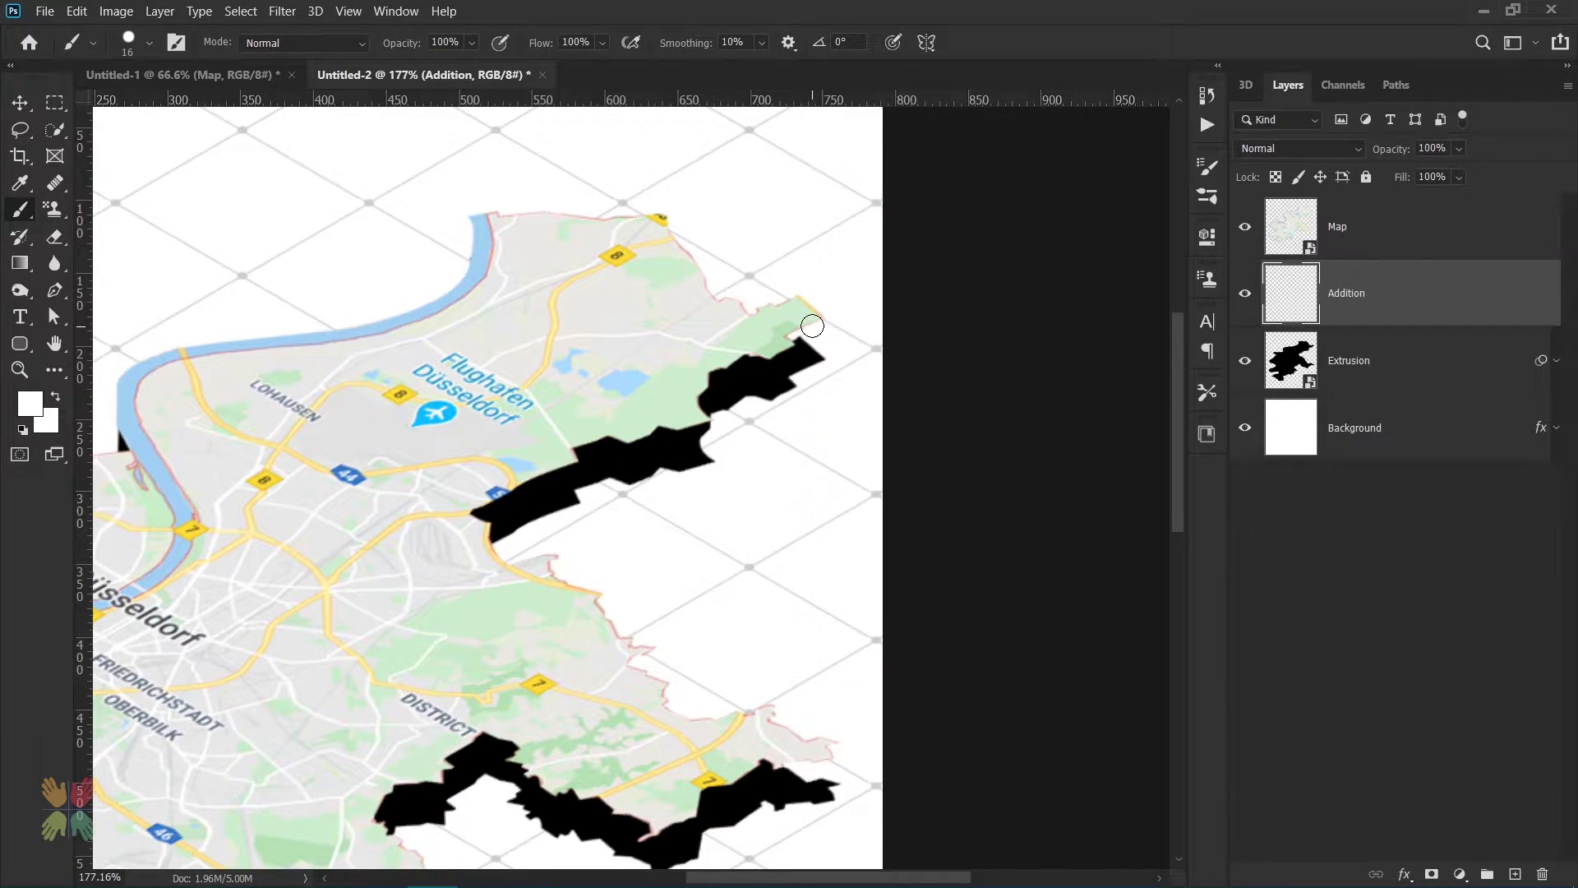
key("bracketleft")
key("d")
left_click_drag(820, 322, 788, 364)
left_click_drag(709, 429, 711, 457)
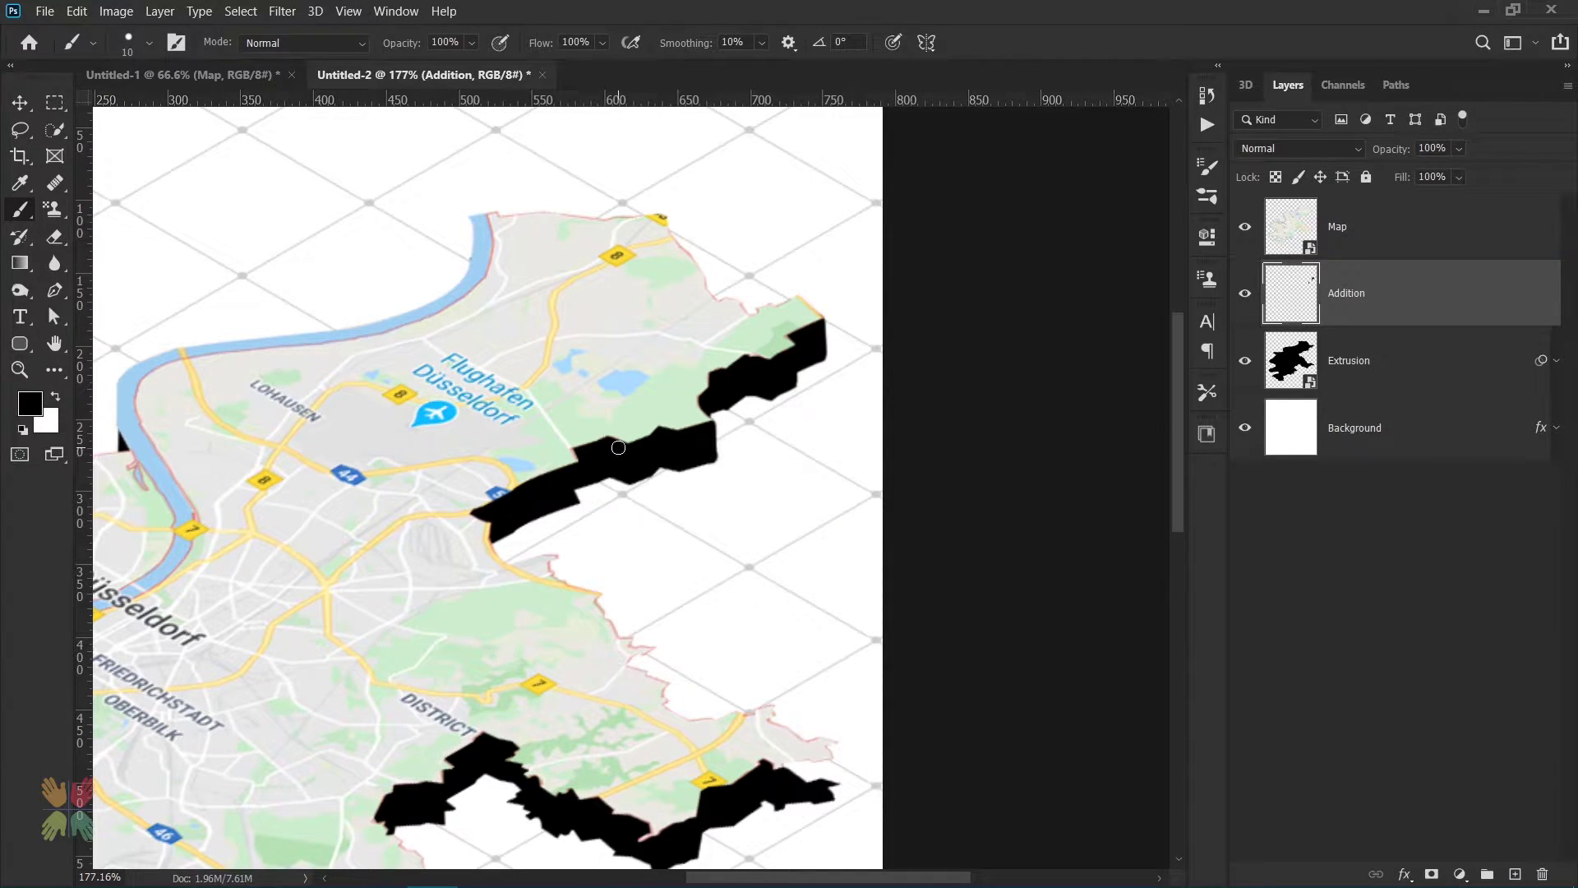
Fill the extrusion gaps along the map's jagged eastern edge with black brush strokes.
key("e")
key("b")
left_click(578, 494)
mouse_move(551, 558)
left_mouse_down()
mouse_move(575, 447)
mouse_move(582, 466)
left_mouse_up()
key("e")
key("b")
left_click(623, 489)
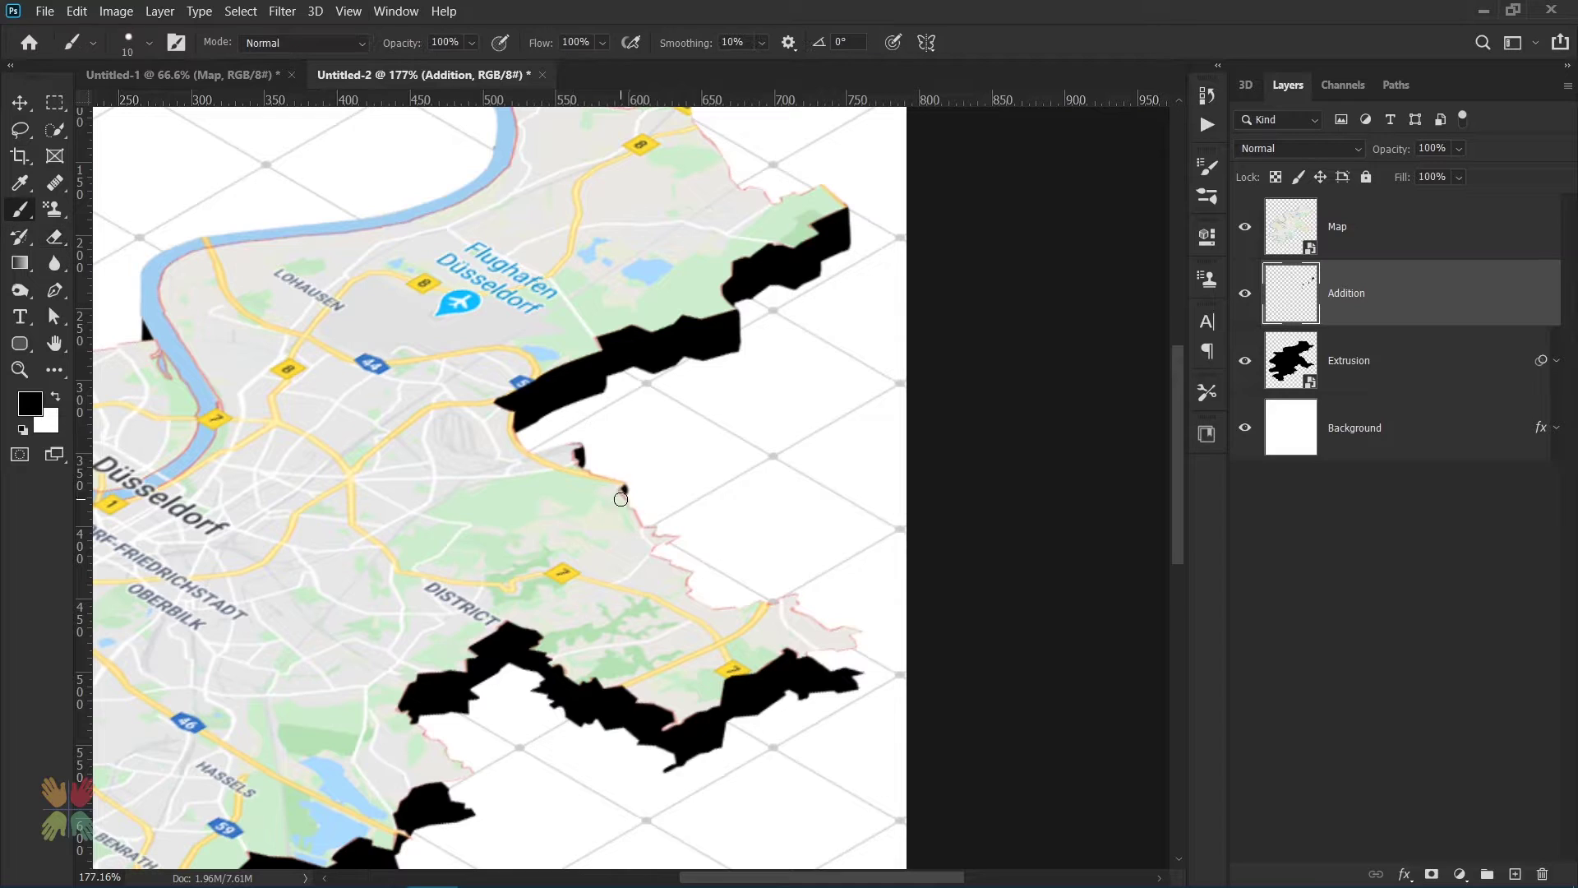
mouse_move(857, 635)
left_mouse_down()
mouse_move(854, 680)
mouse_move(818, 662)
left_mouse_up()
left_click_drag(670, 734, 706, 625)
left_click_drag(706, 627, 708, 646)
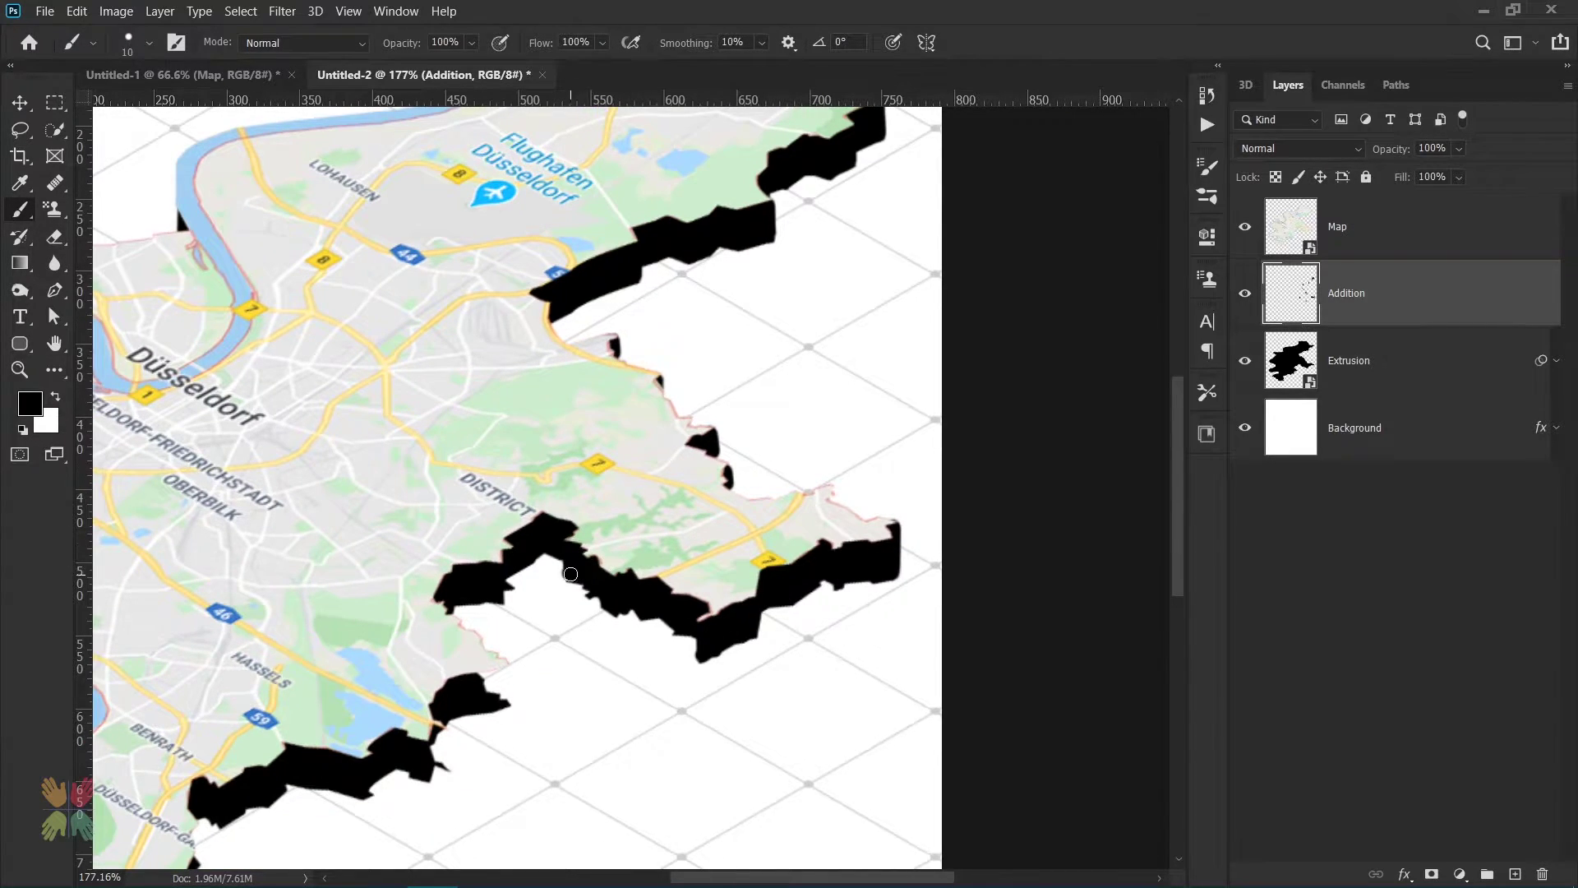
Paint the missing extrusion corners black along the map's southeastern and southern edges, up to the river's end.
key("e")
key("b")
left_click_drag(500, 670, 569, 493)
left_click_drag(510, 560, 518, 587)
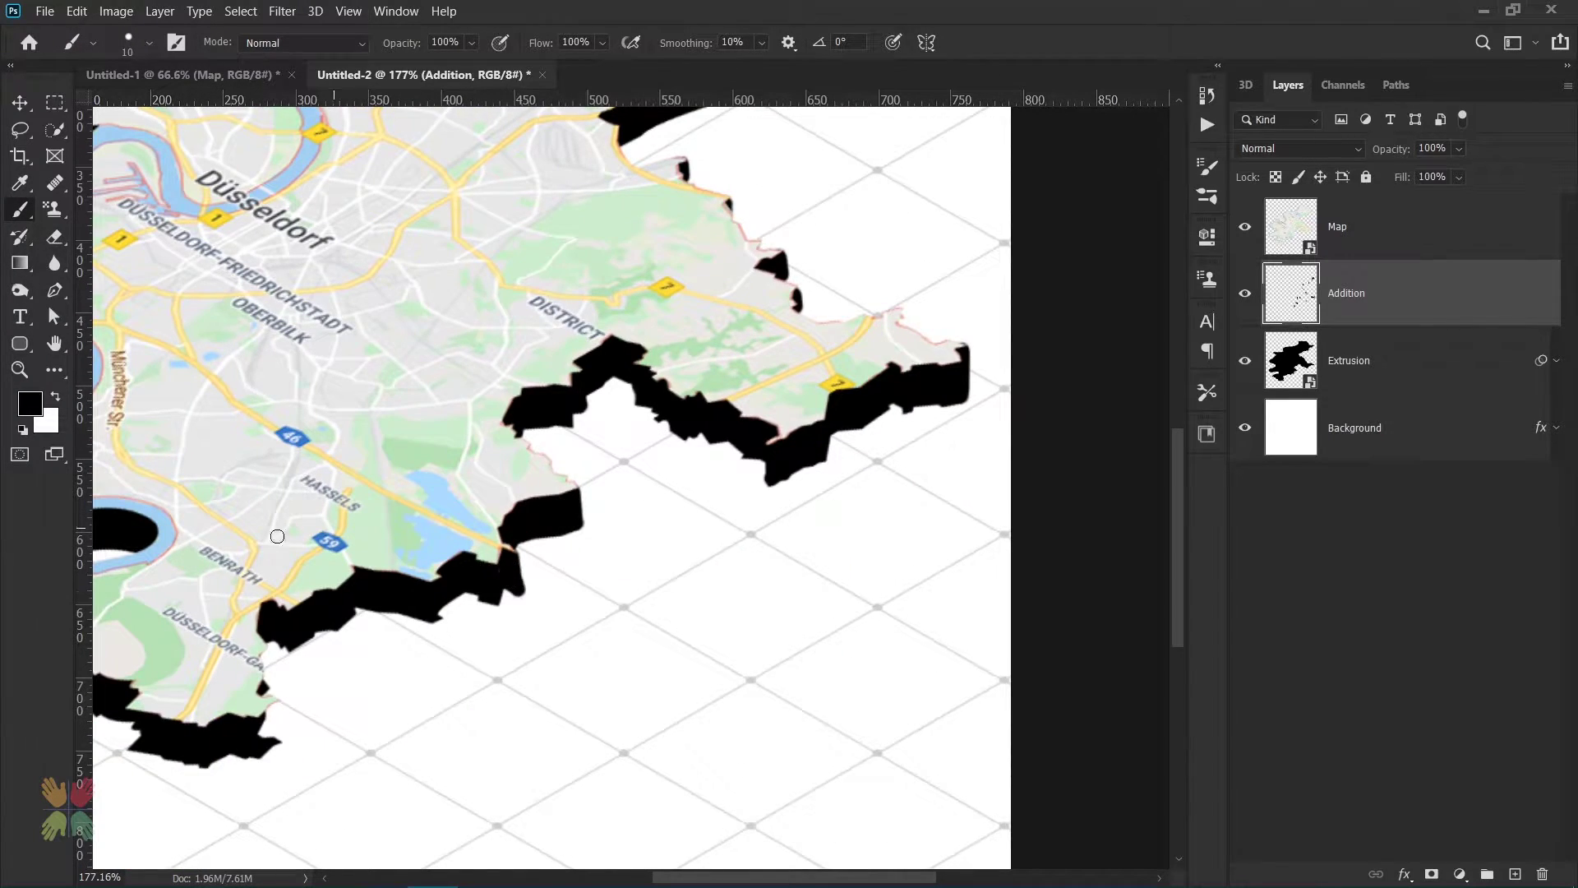
left_click_drag(278, 535, 446, 451)
left_click_drag(440, 620, 444, 654)
left_click_drag(298, 627, 457, 588)
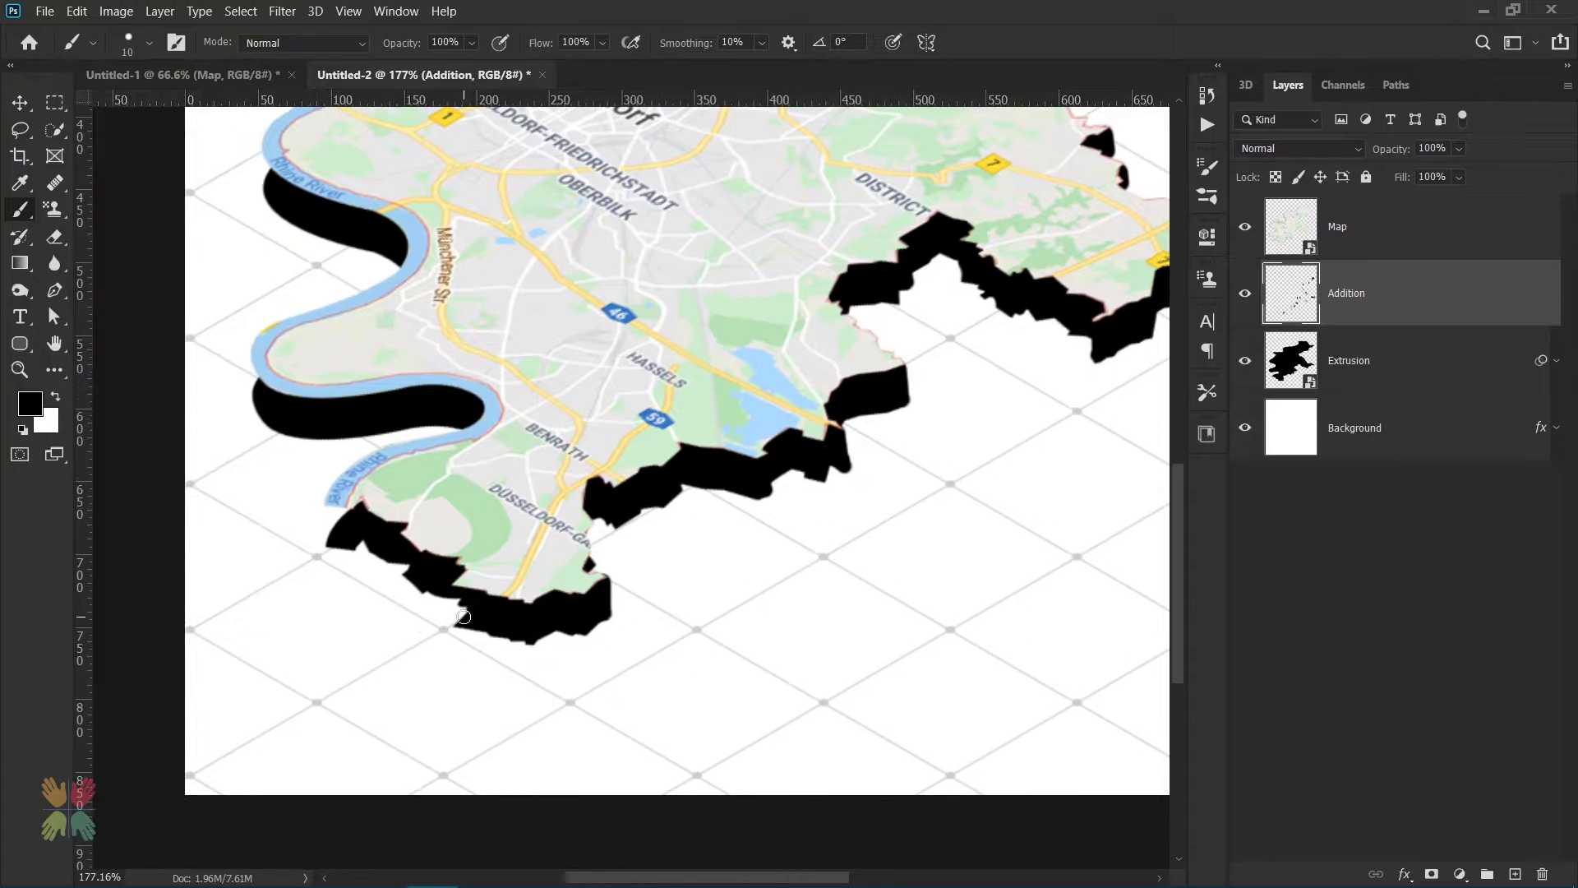
left_click_drag(333, 509, 332, 543)
Fill the remaining extrusion gaps along the river bends and the western edge with black, then fit the canvas in view.
left_click_drag(436, 467, 536, 541)
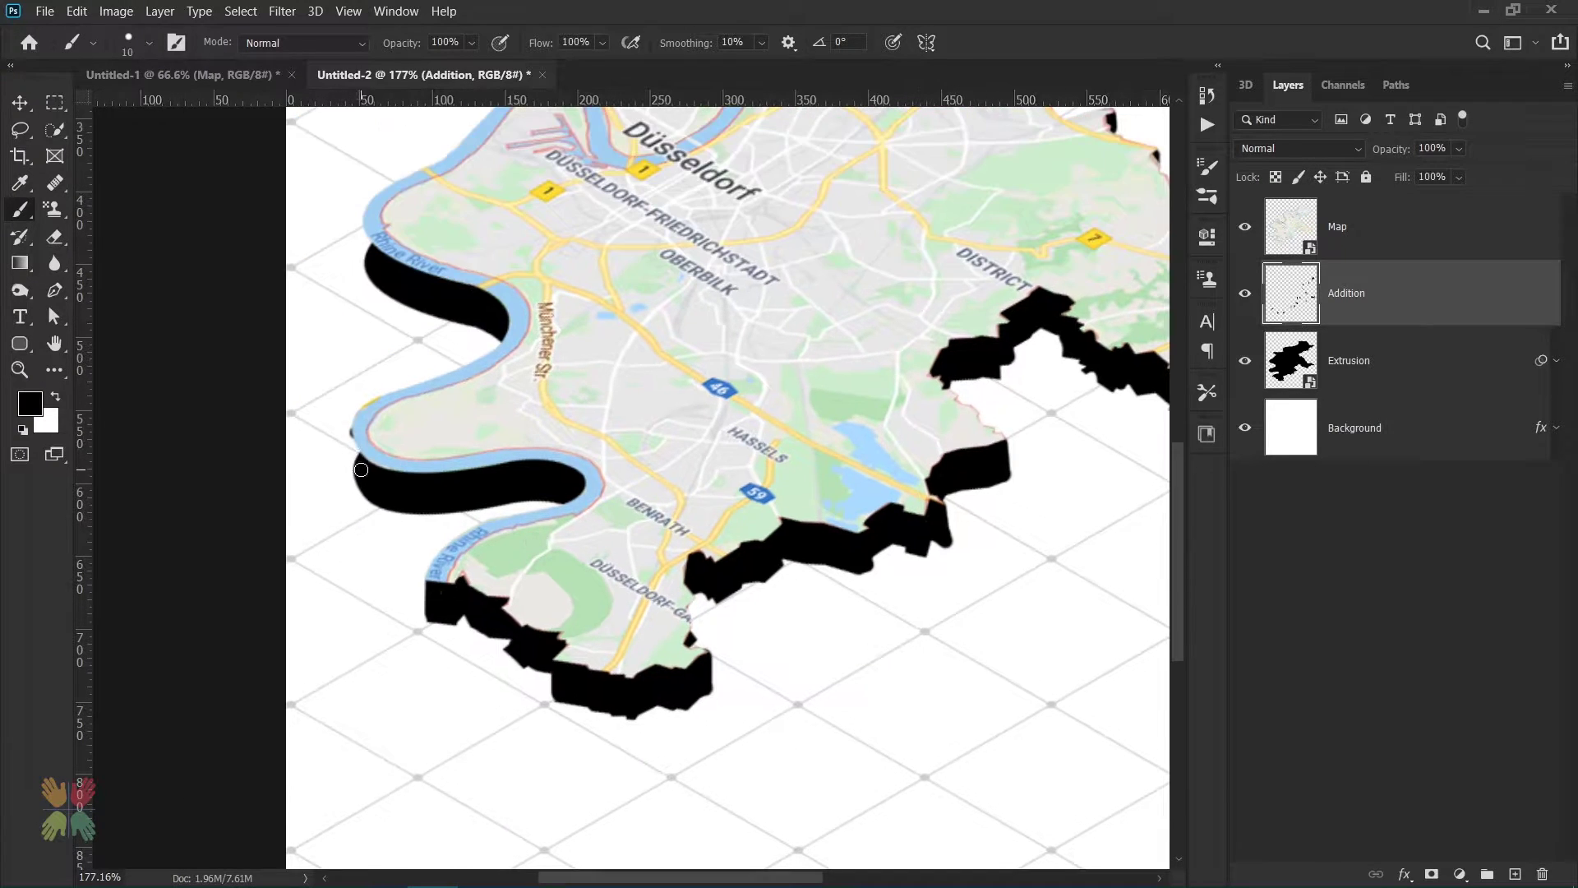
left_click_drag(358, 436, 361, 470)
left_click_drag(417, 350, 483, 513)
left_click_drag(437, 388, 438, 418)
left_click_drag(523, 200, 503, 383)
left_click_drag(870, 321, 396, 225)
mouse_move(717, 633)
left_mouse_down()
mouse_move(754, 582)
mouse_move(1025, 352)
left_mouse_up()
key("ctrl+0")
Combine the Addition and Extrusion layers into one smart object and name it Extrusion.
left_click(1422, 360, "shift")
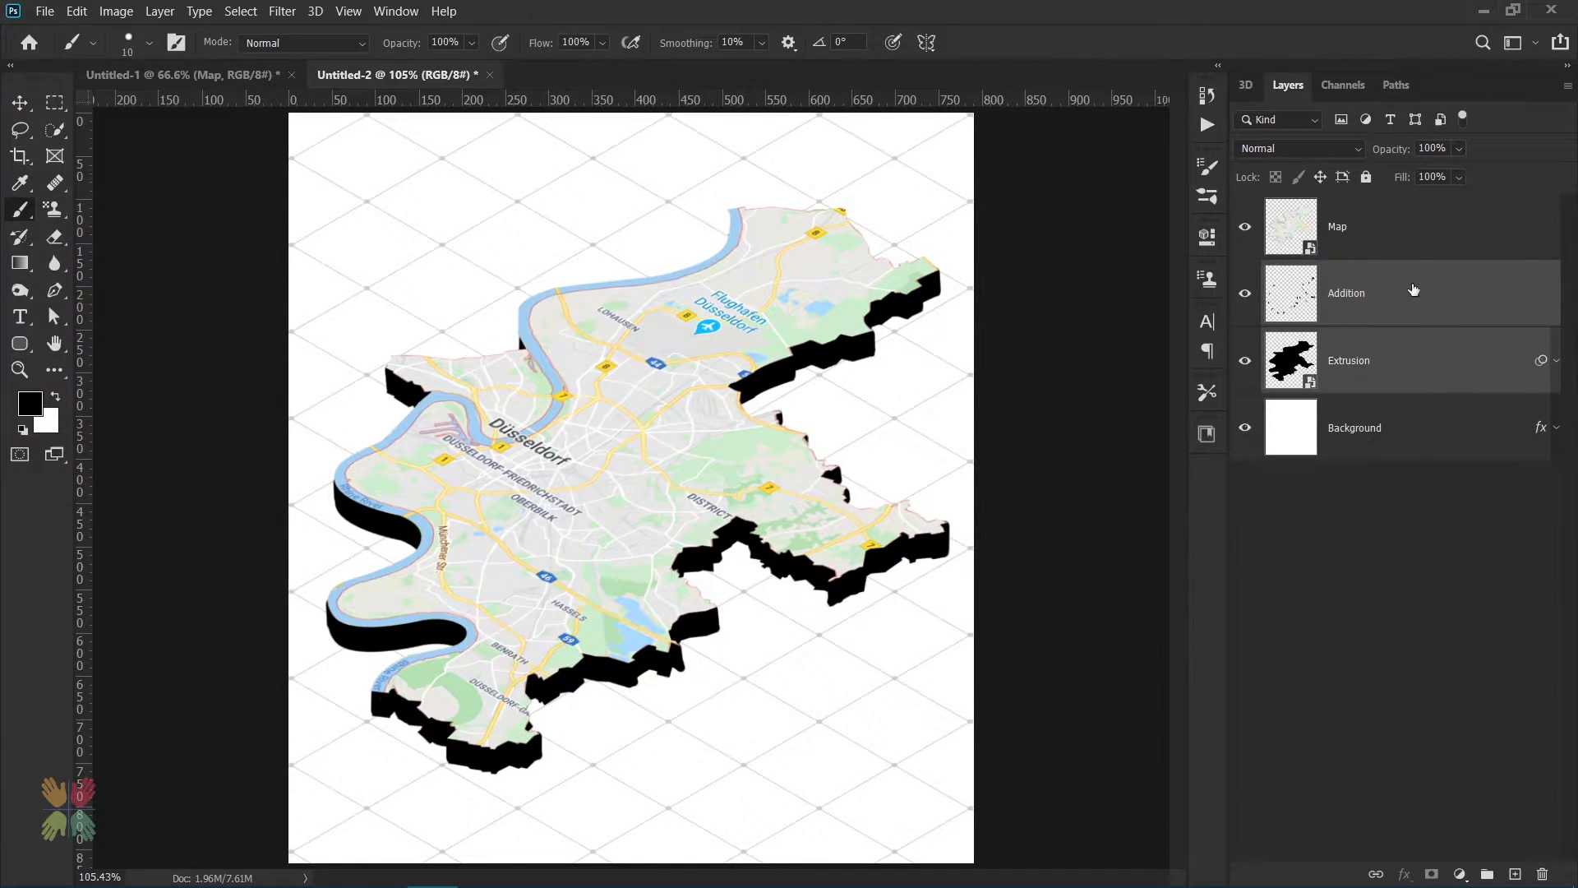
right_click(1409, 296)
left_click(1349, 307)
double_click(1365, 289)
type("Ext")
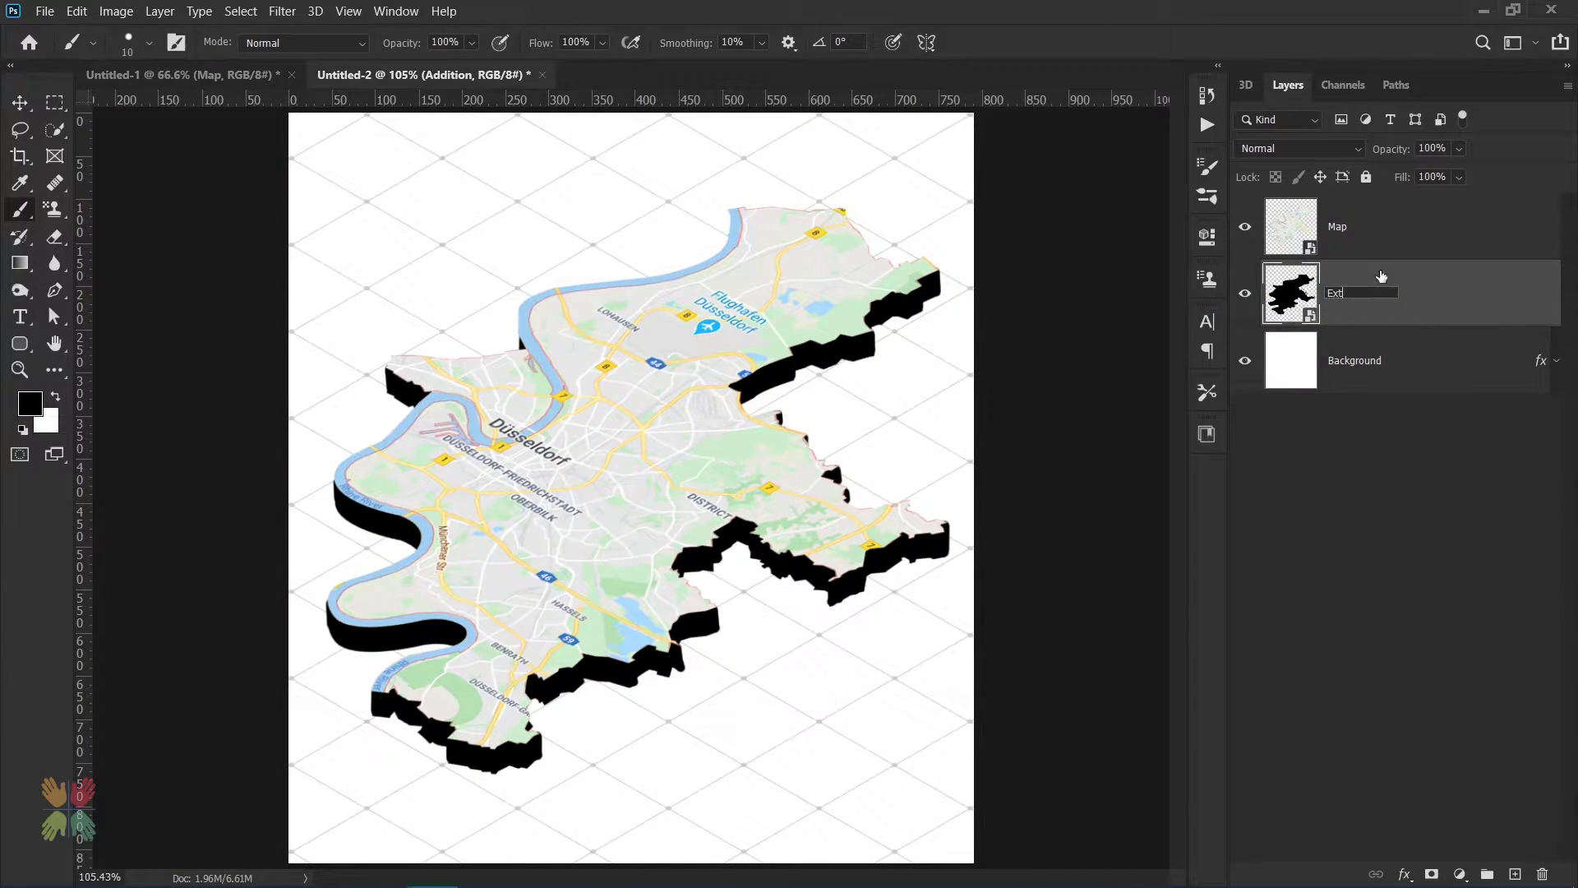
type("rusion")
key("Return")
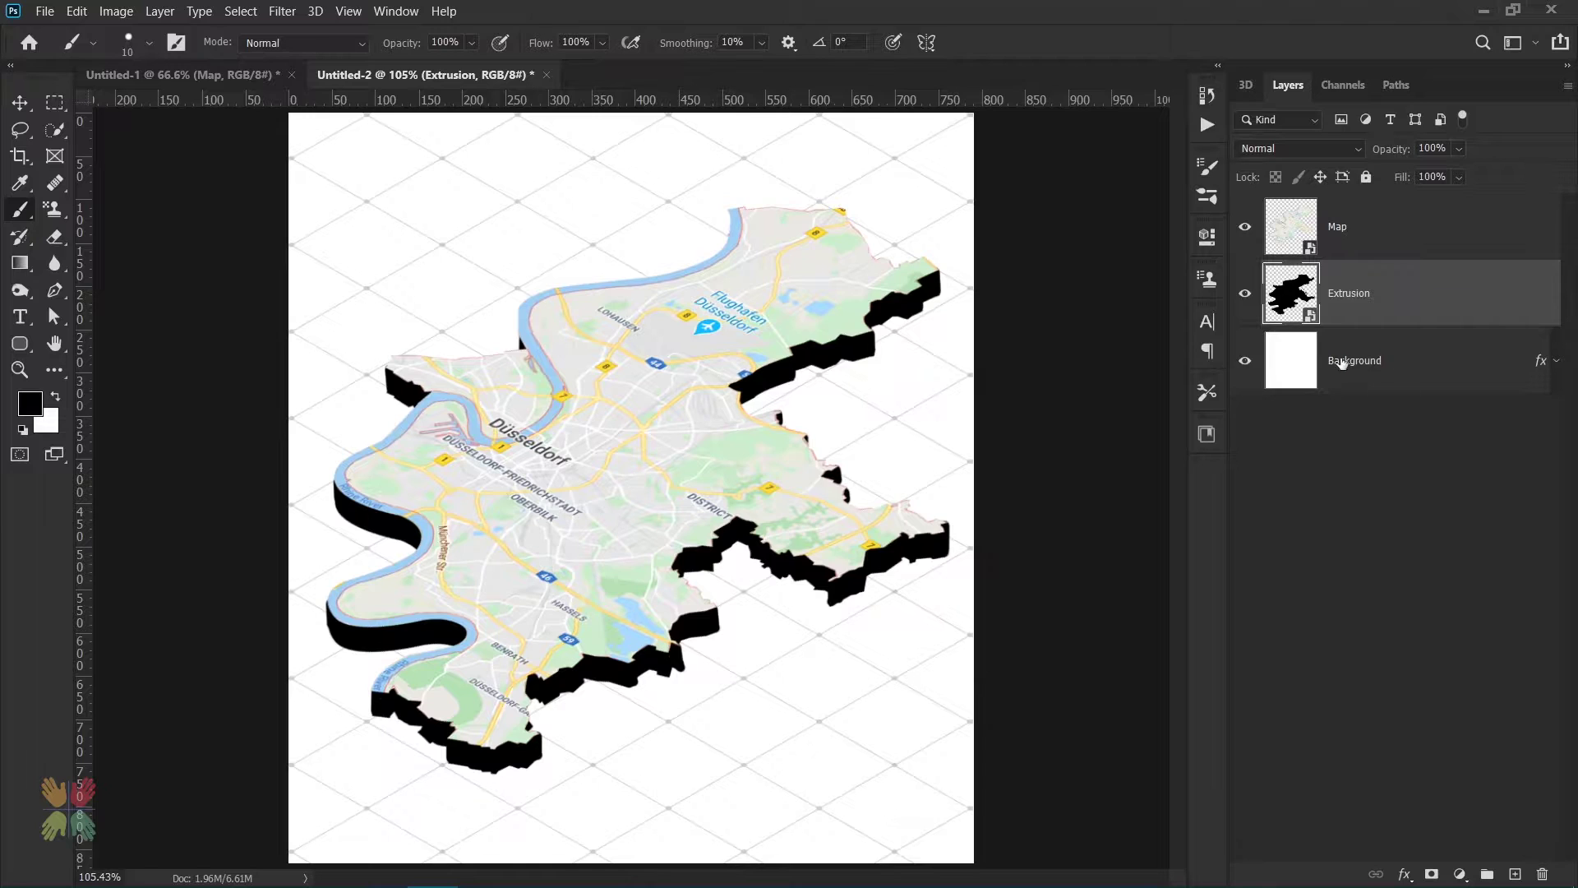
Add a black Inner Shadow to the Extrusion layer with Overlay blend mode, 61% opacity and global light on.
double_click(1445, 301)
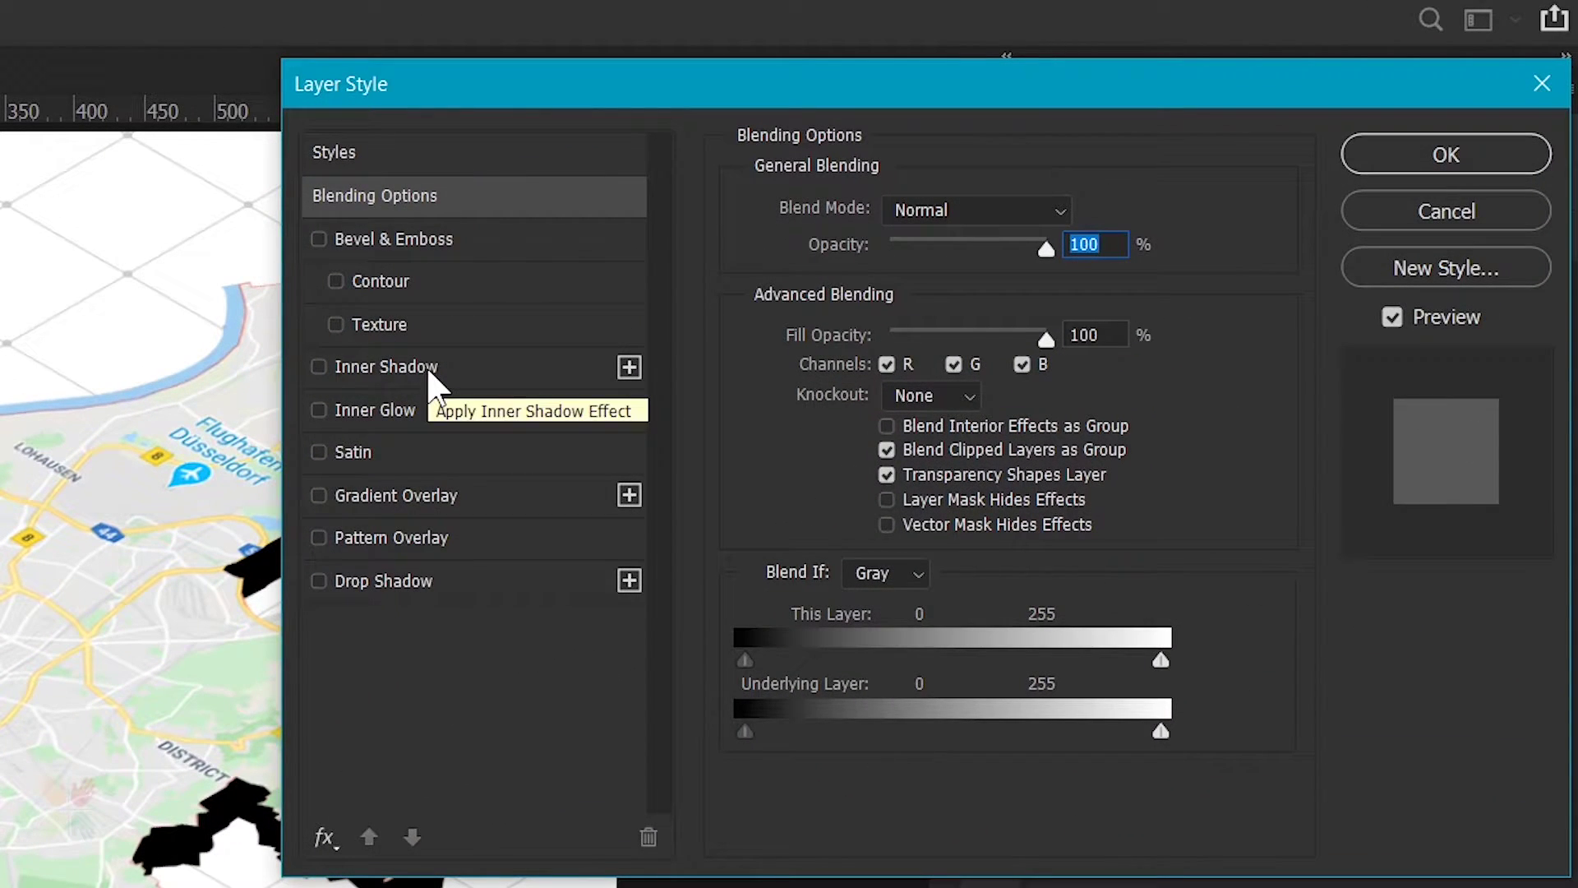
left_click(426, 365)
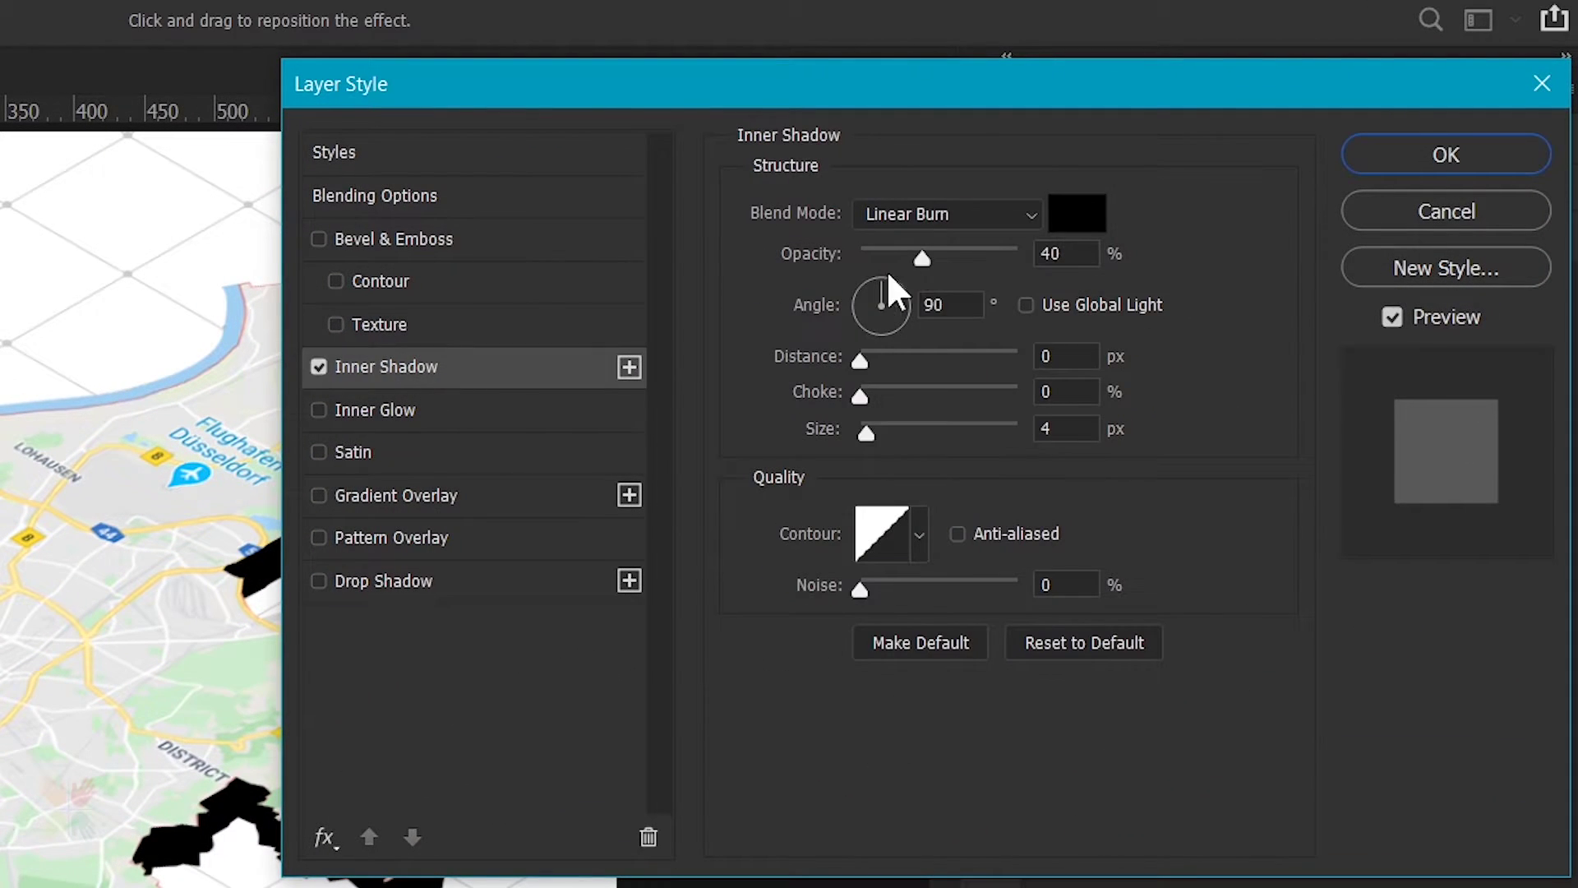
left_click(937, 215)
left_click(910, 621)
left_click(1075, 214)
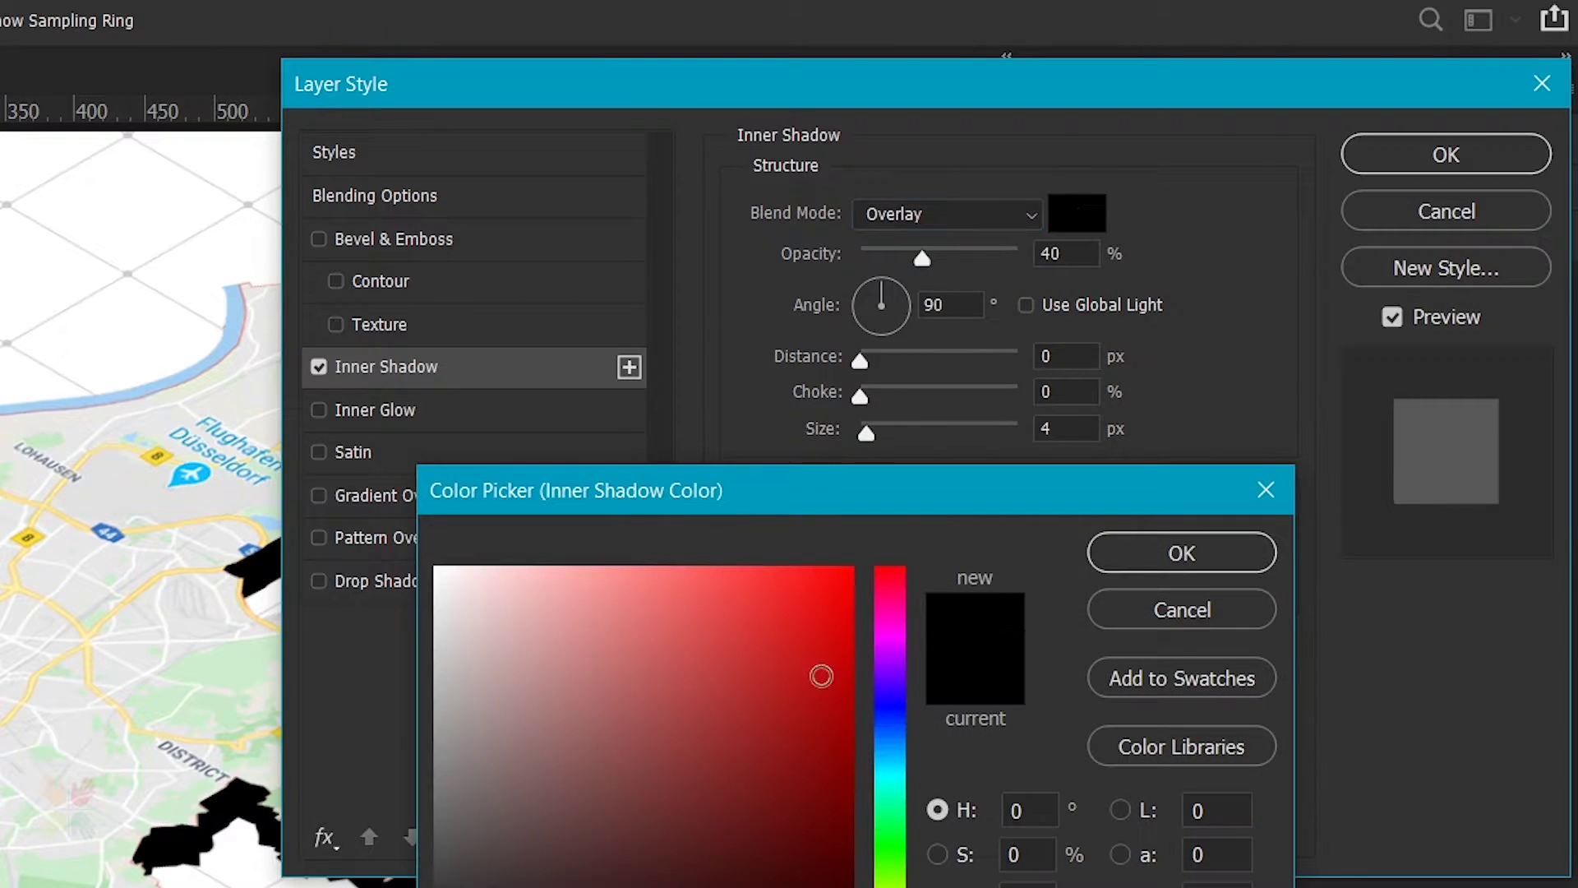
left_click(1177, 567)
key("BackSpace")
key("BackSpace")
type("61")
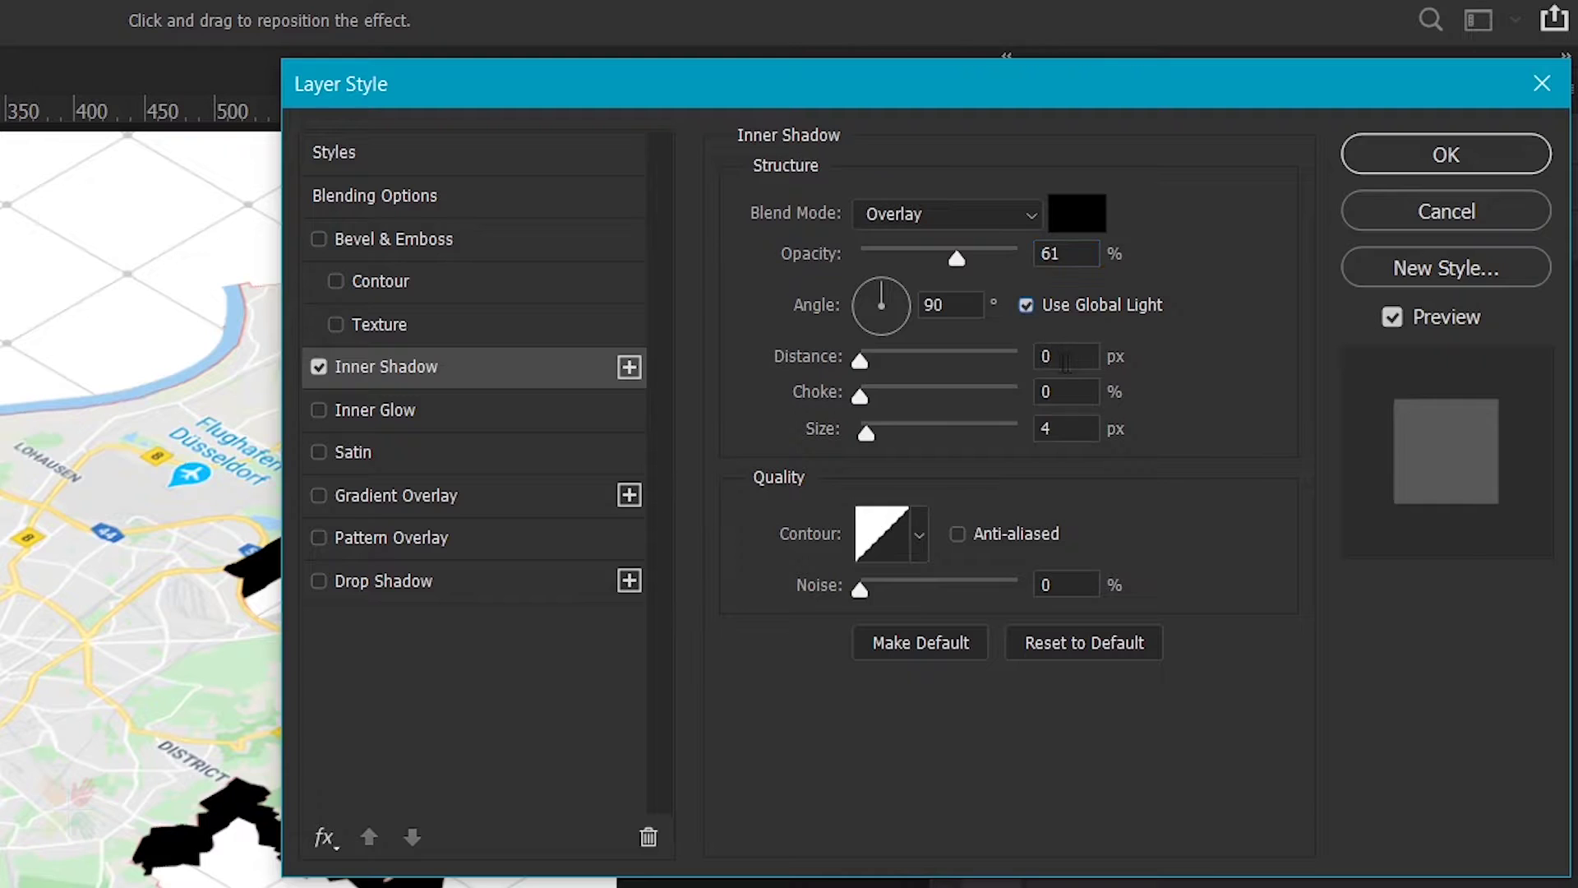
Set the inner shadow's distance to 10 px and its size to 20 px.
key("BackSpace")
type("10")
key("Tab")
key("Tab")
type("20")
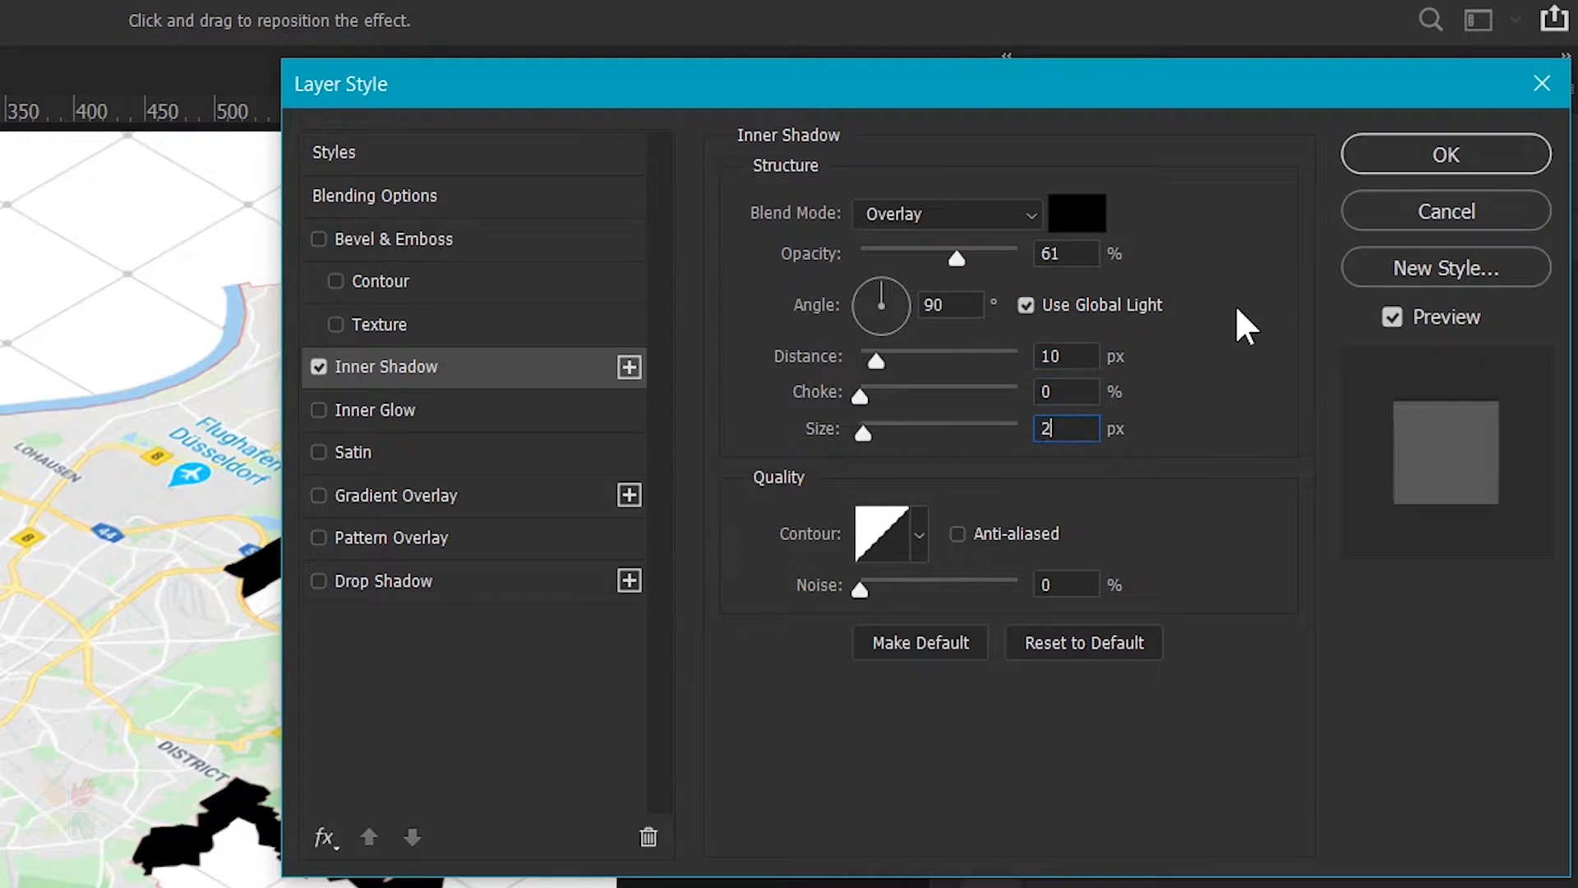
Add a black Inner Glow to the Extrusion layer with Overlay blend mode and 30% opacity.
left_click(394, 411)
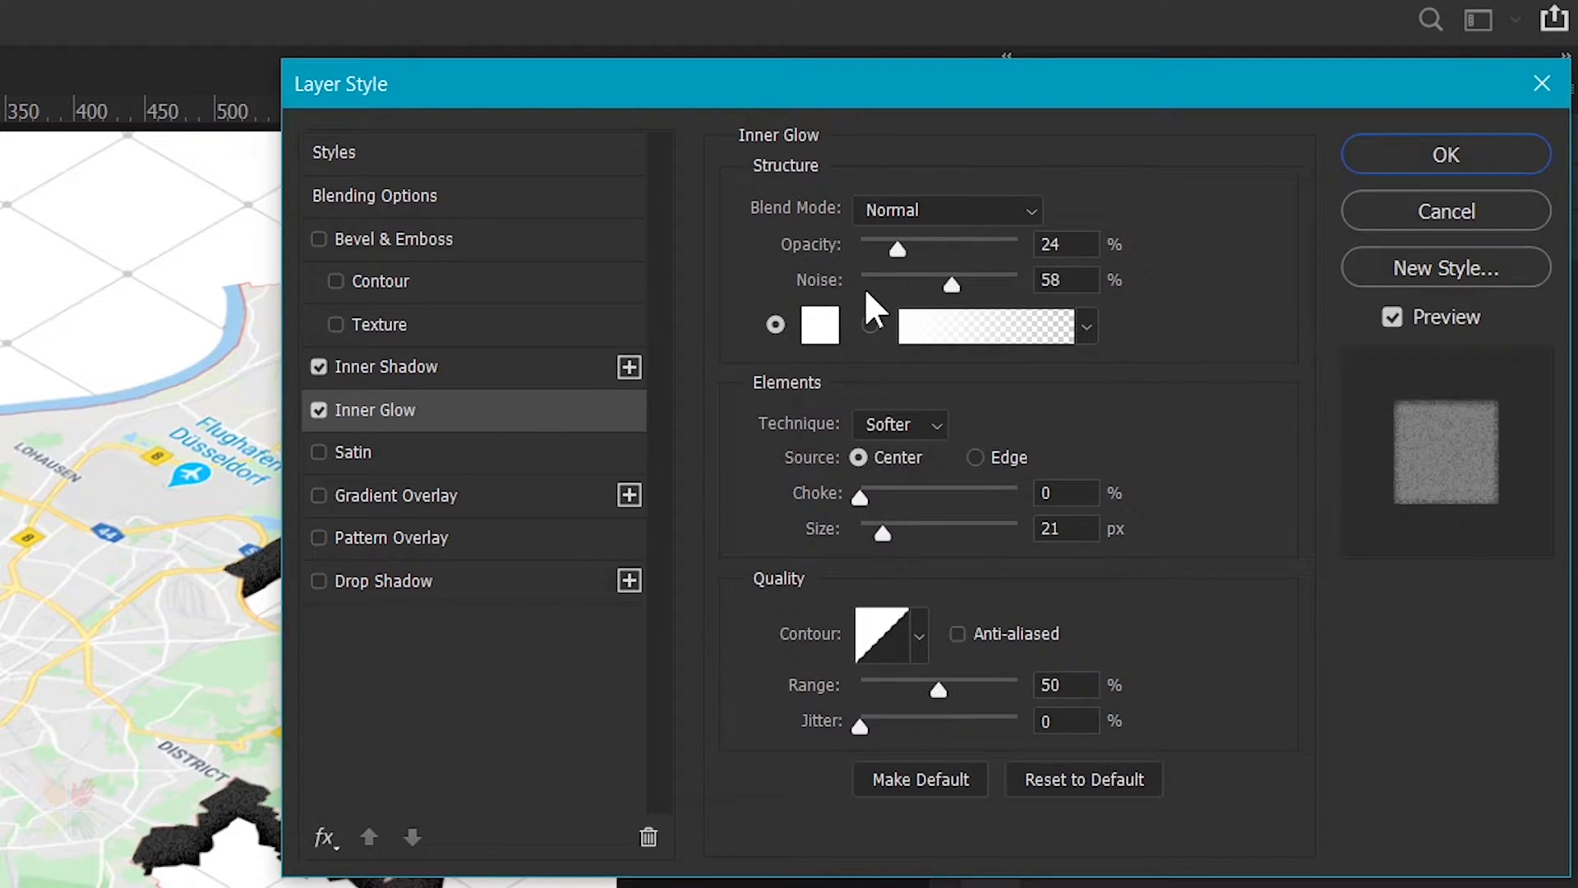
left_click(910, 218)
left_click(914, 612)
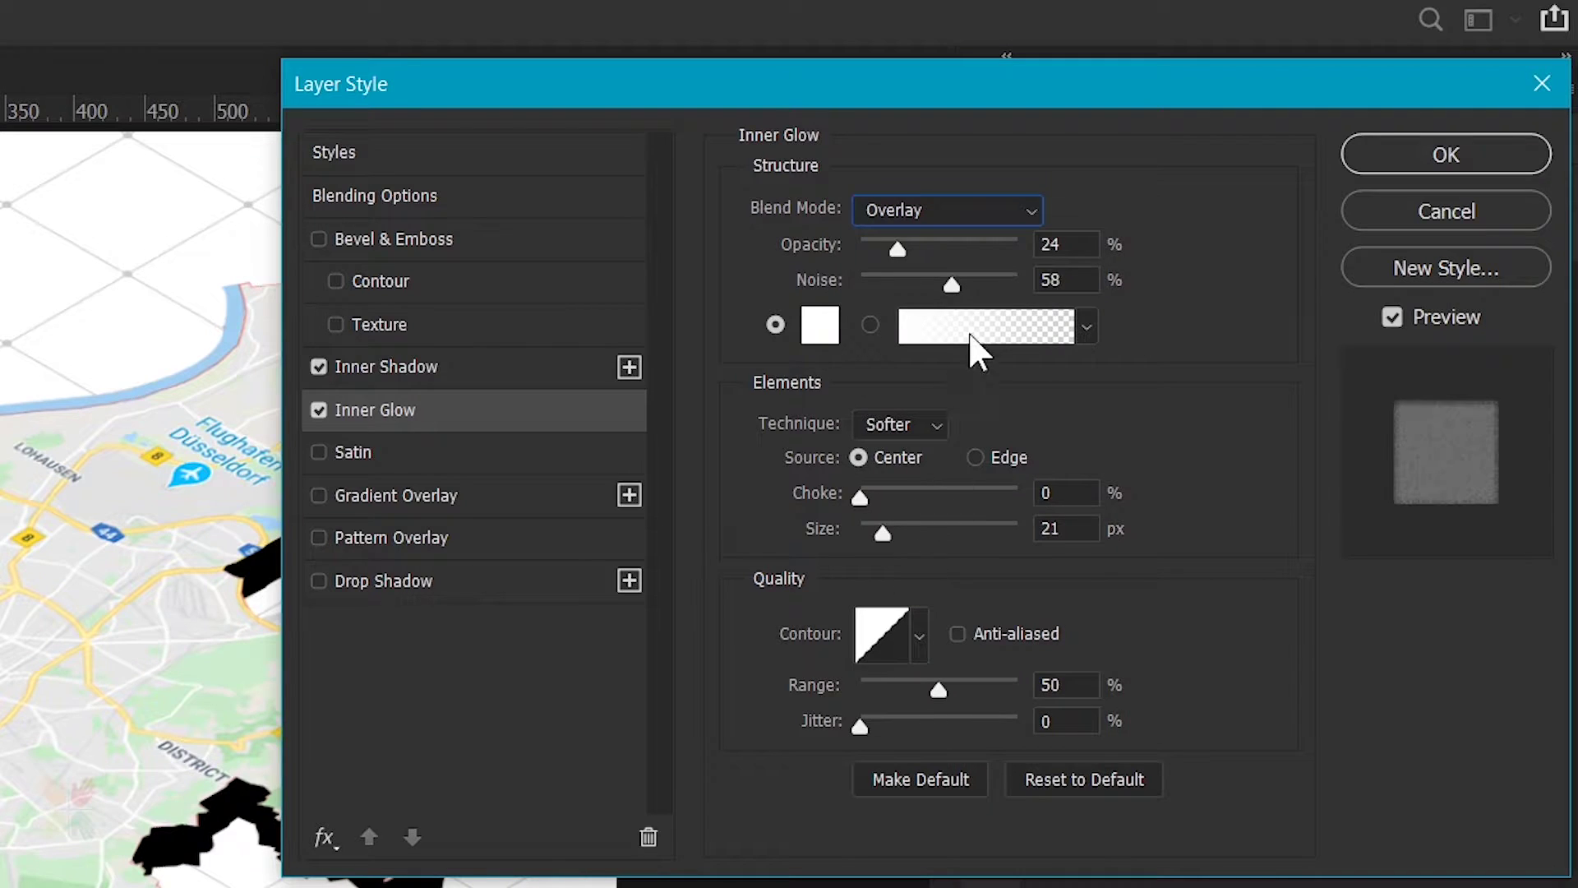
double_click(1061, 245)
type("30")
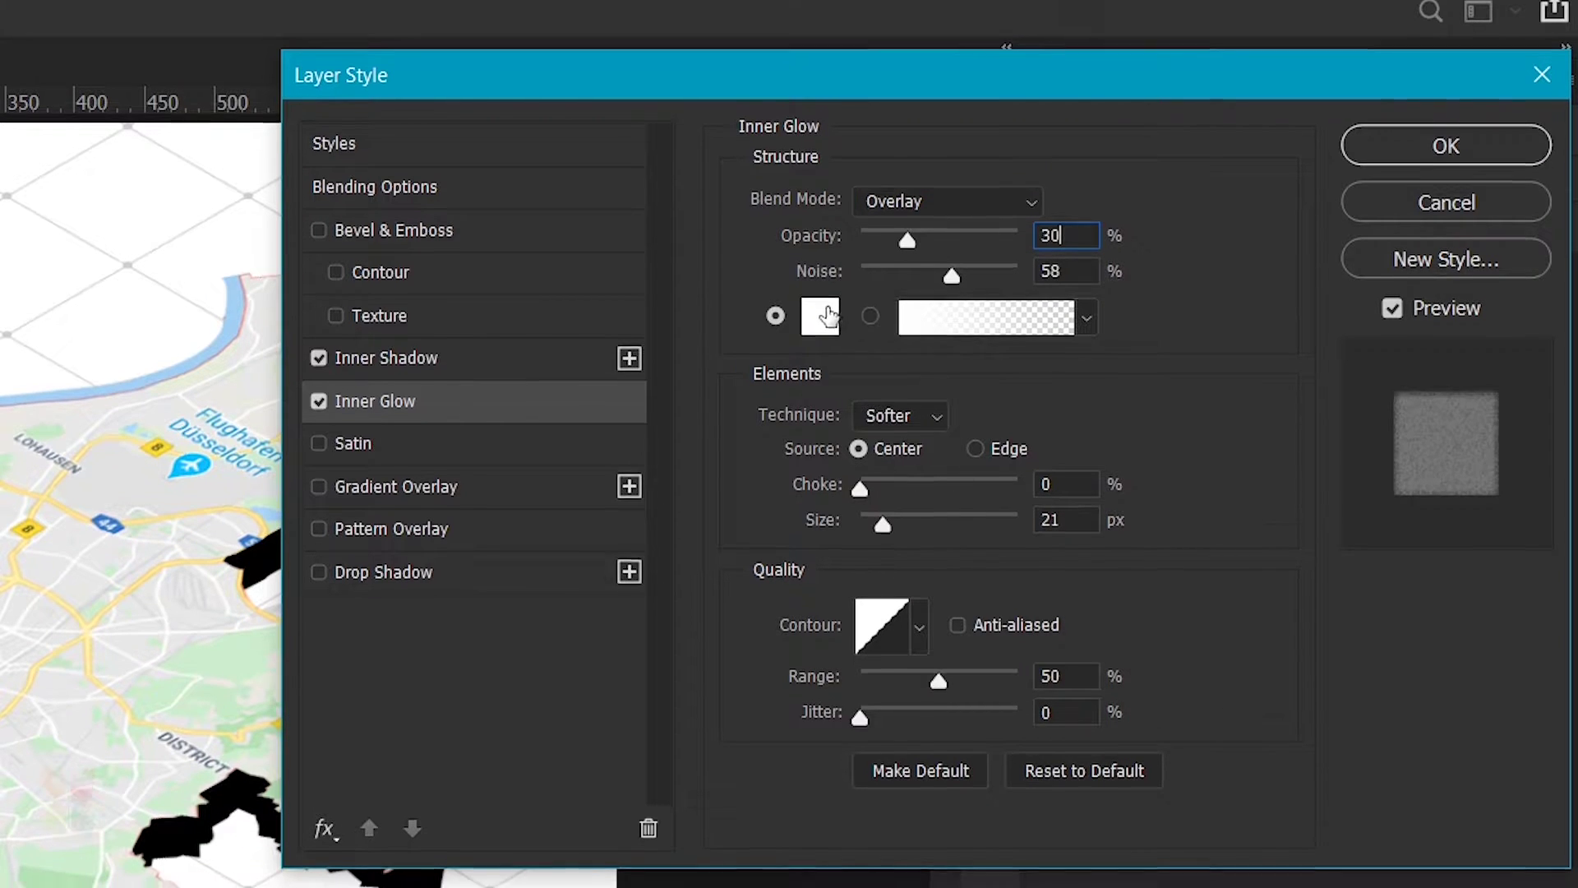
left_click(819, 325)
left_click_drag(417, 675, 411, 683)
left_click(1151, 230)
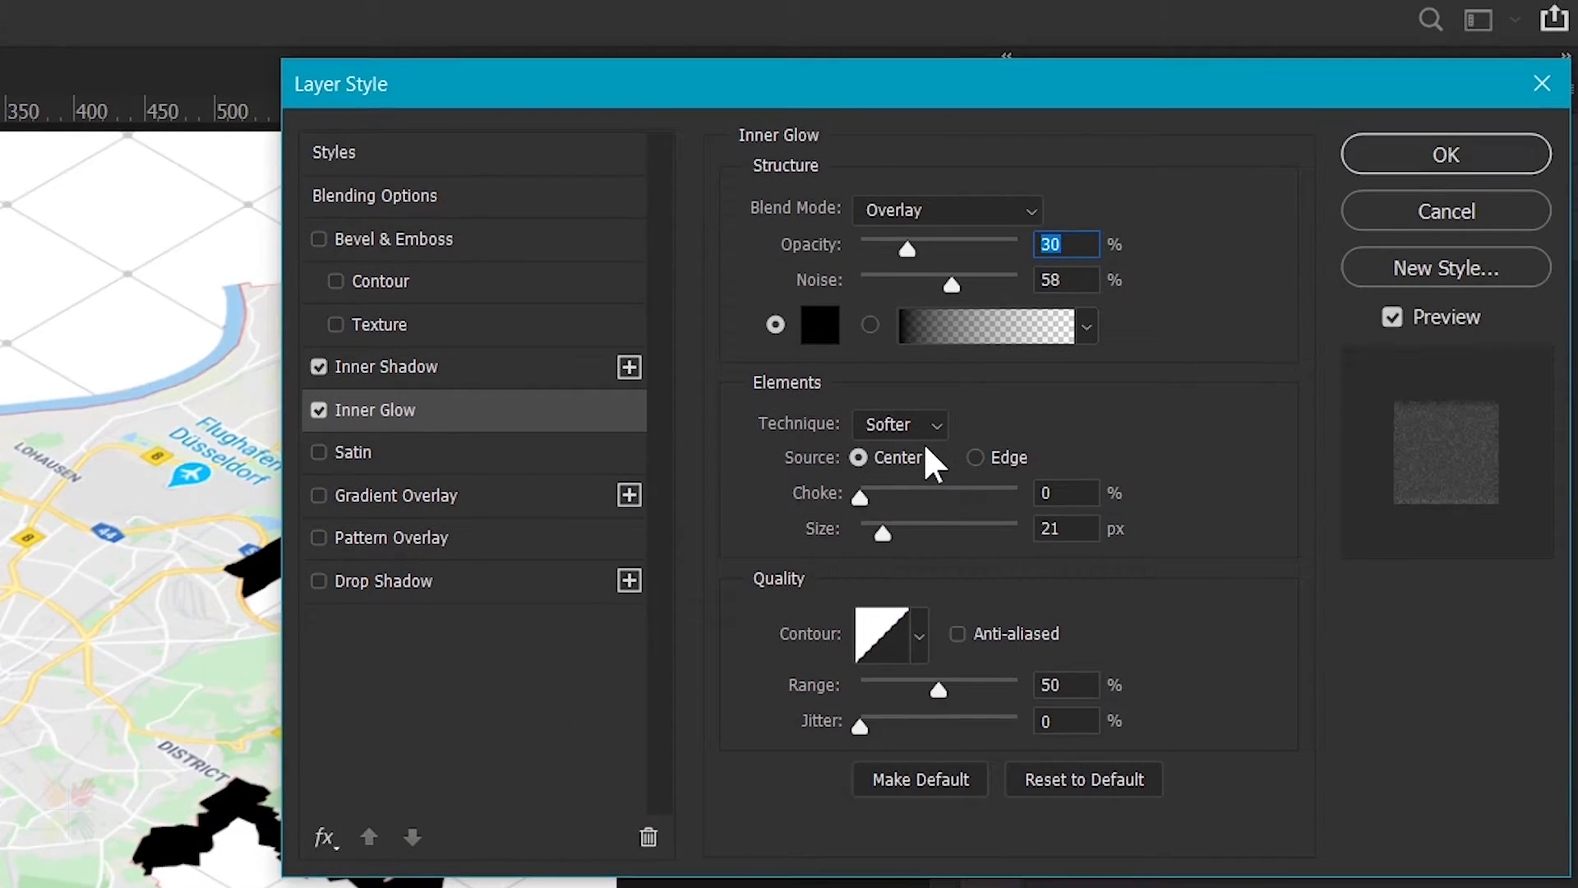
Set the inner glow's source to Edge and its size to 20 px.
left_click(975, 457)
key("Tab")
key("Tab")
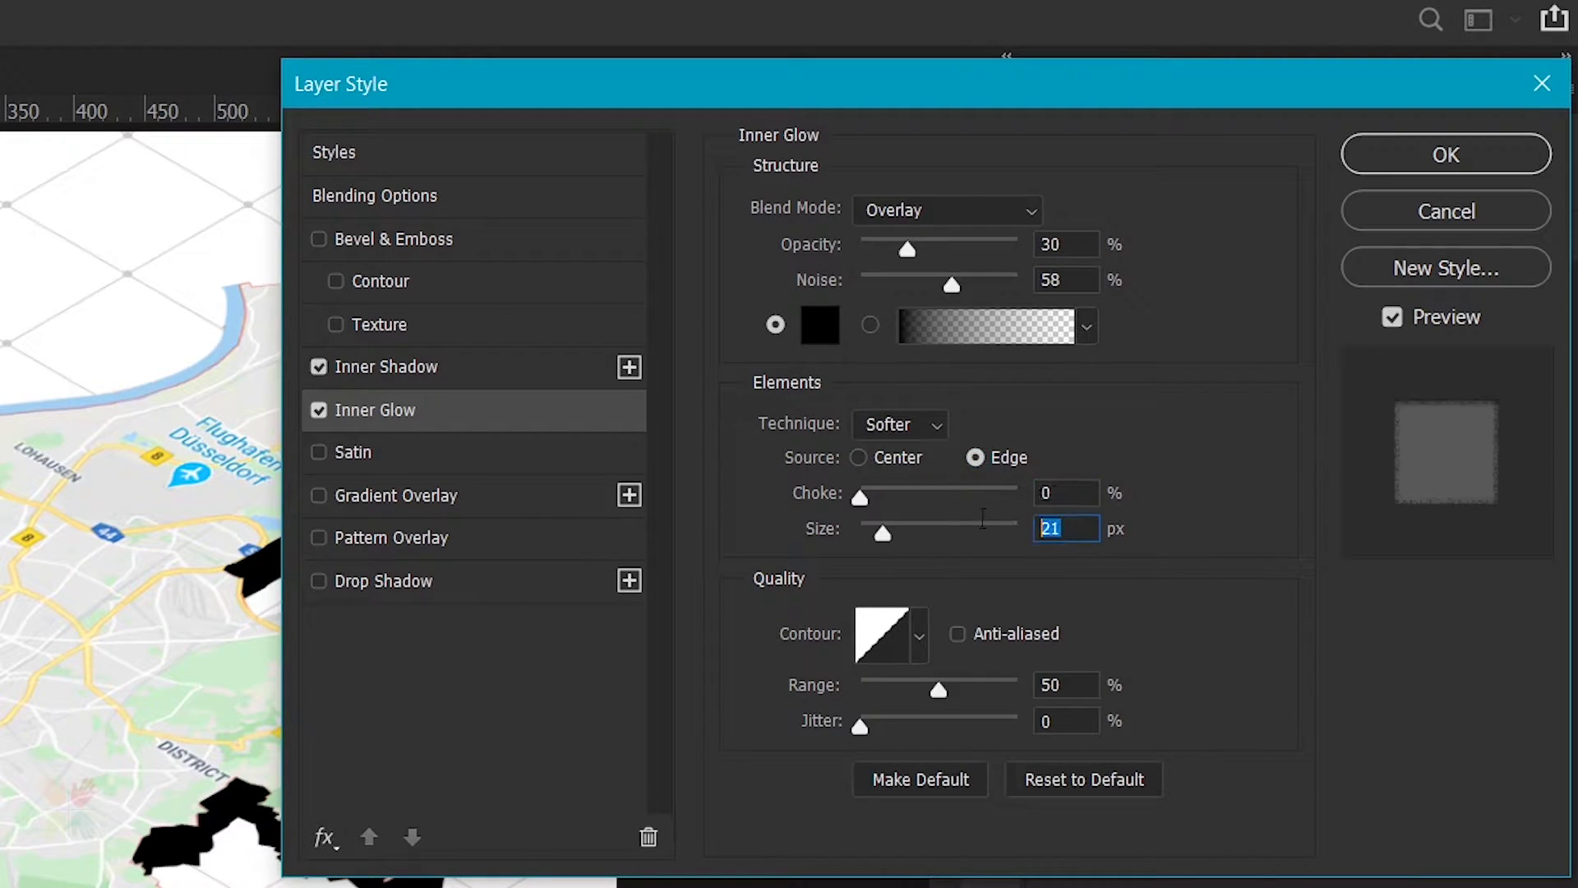
type("20")
Restore the full list of layer effects and add a black Color Overlay with Multiply blend mode at 40% opacity.
left_click(323, 837)
left_click(352, 874)
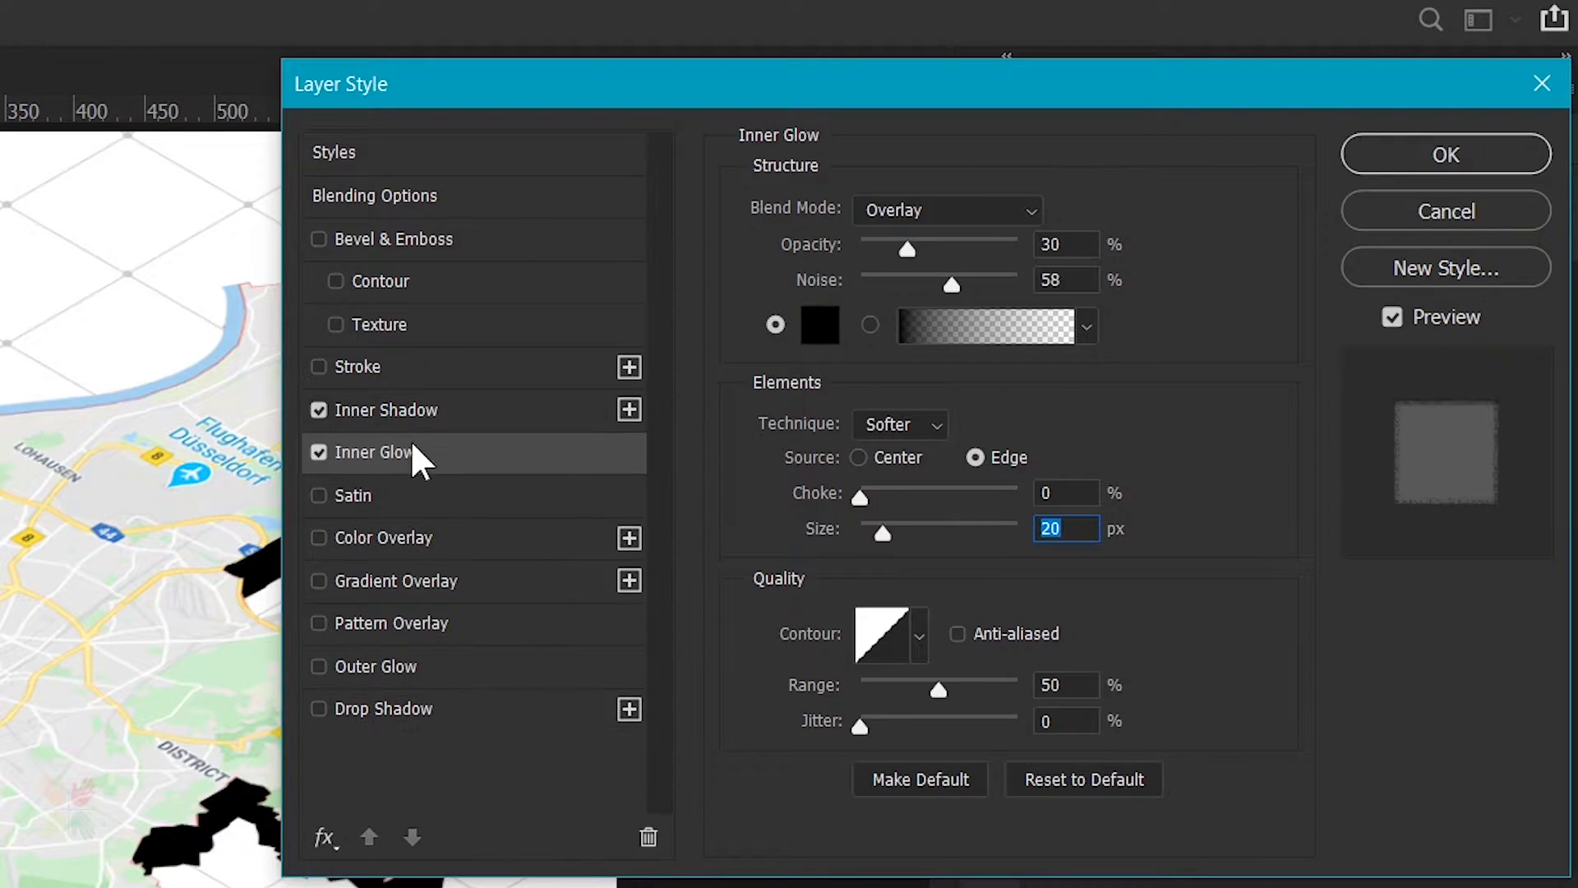
left_click(386, 538)
left_click(913, 341)
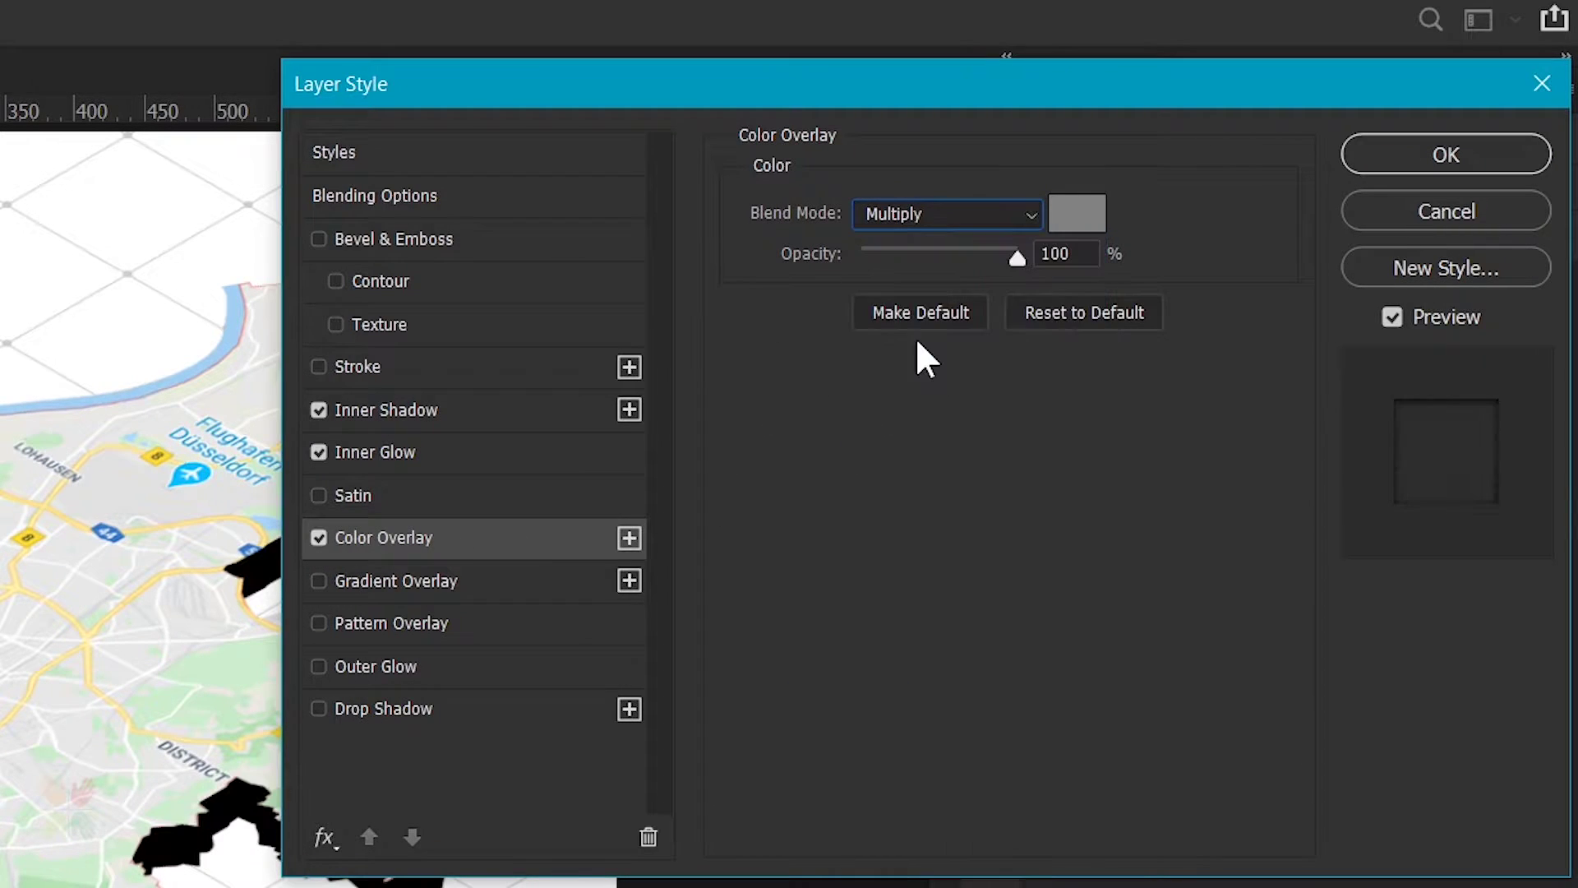
left_click(1075, 214)
left_click(447, 652)
left_click_drag(447, 652, 436, 660)
left_click(1120, 227)
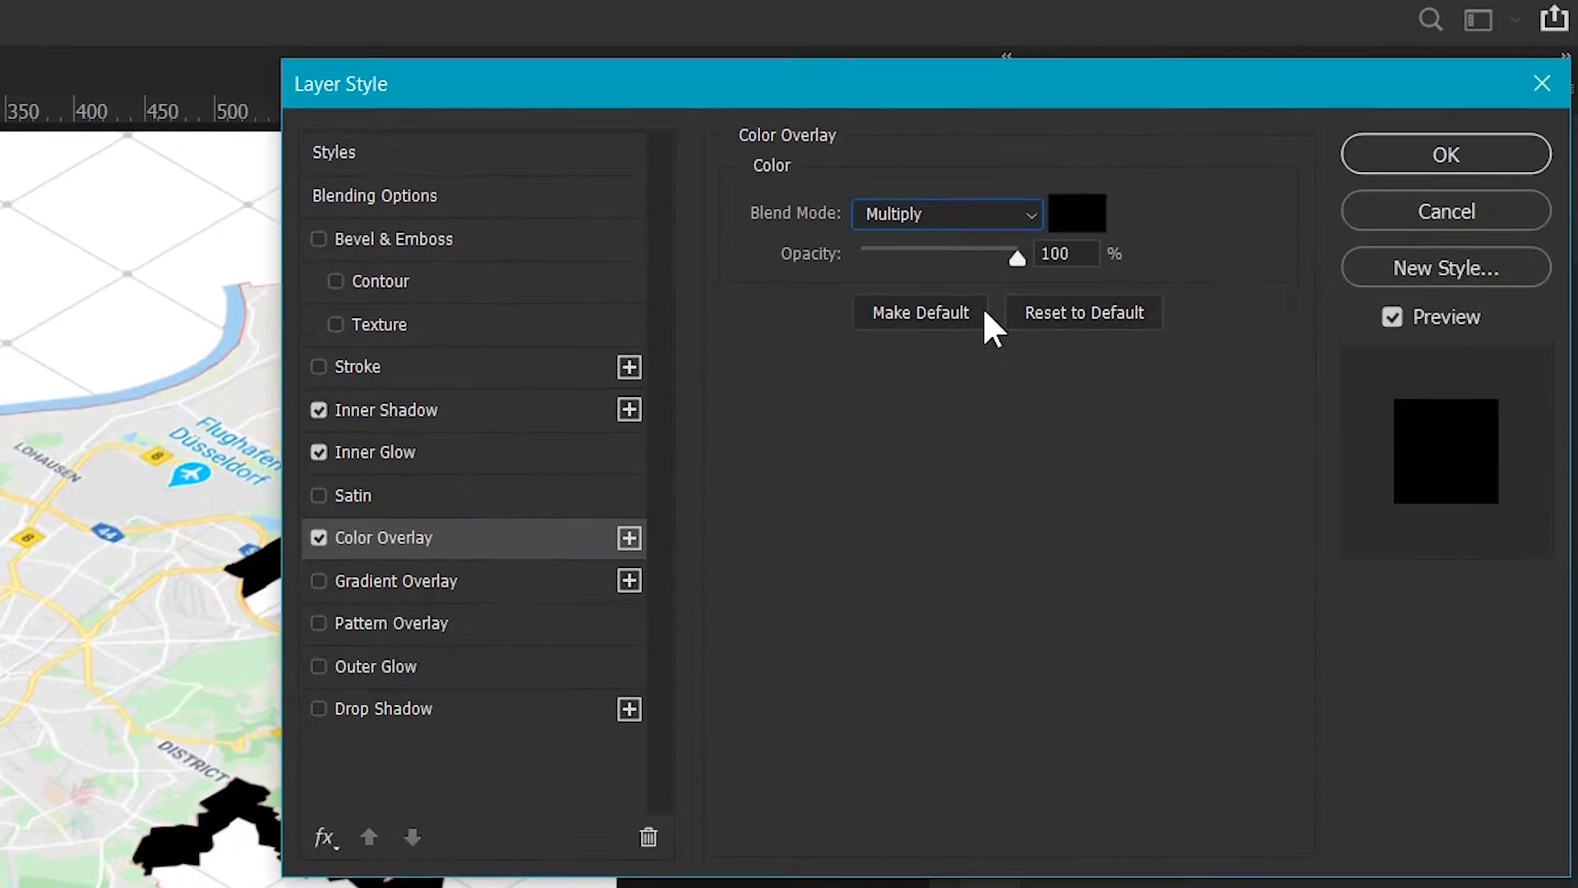
type("40")
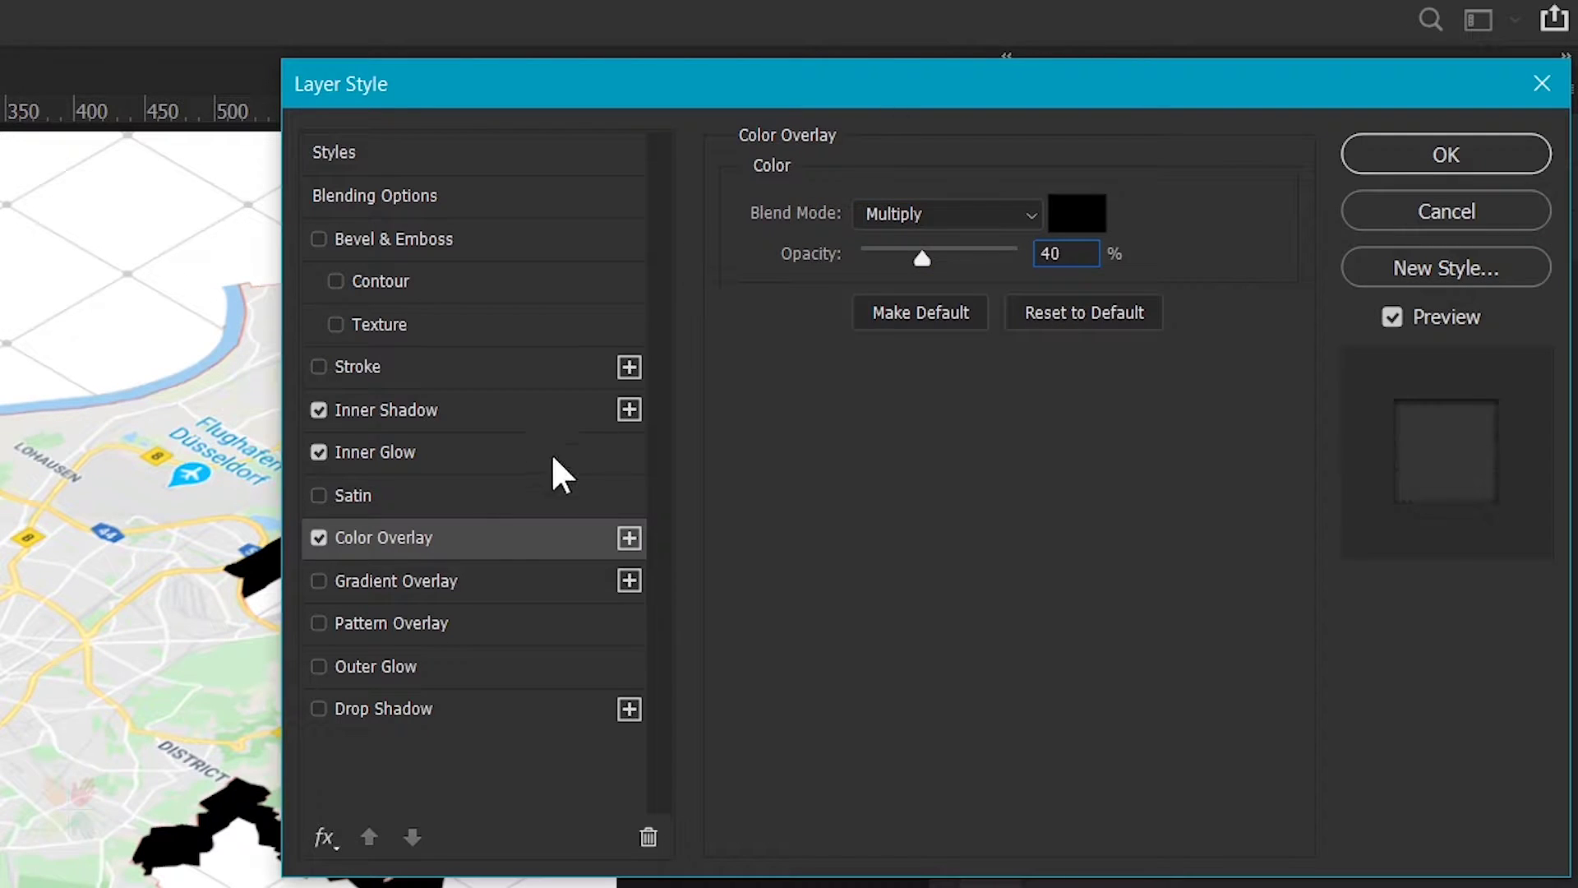
Add a Pattern Overlay in Overlay blend mode using the gray rock-like texture from the Map Patterns folder.
left_click(415, 623)
left_click(873, 216)
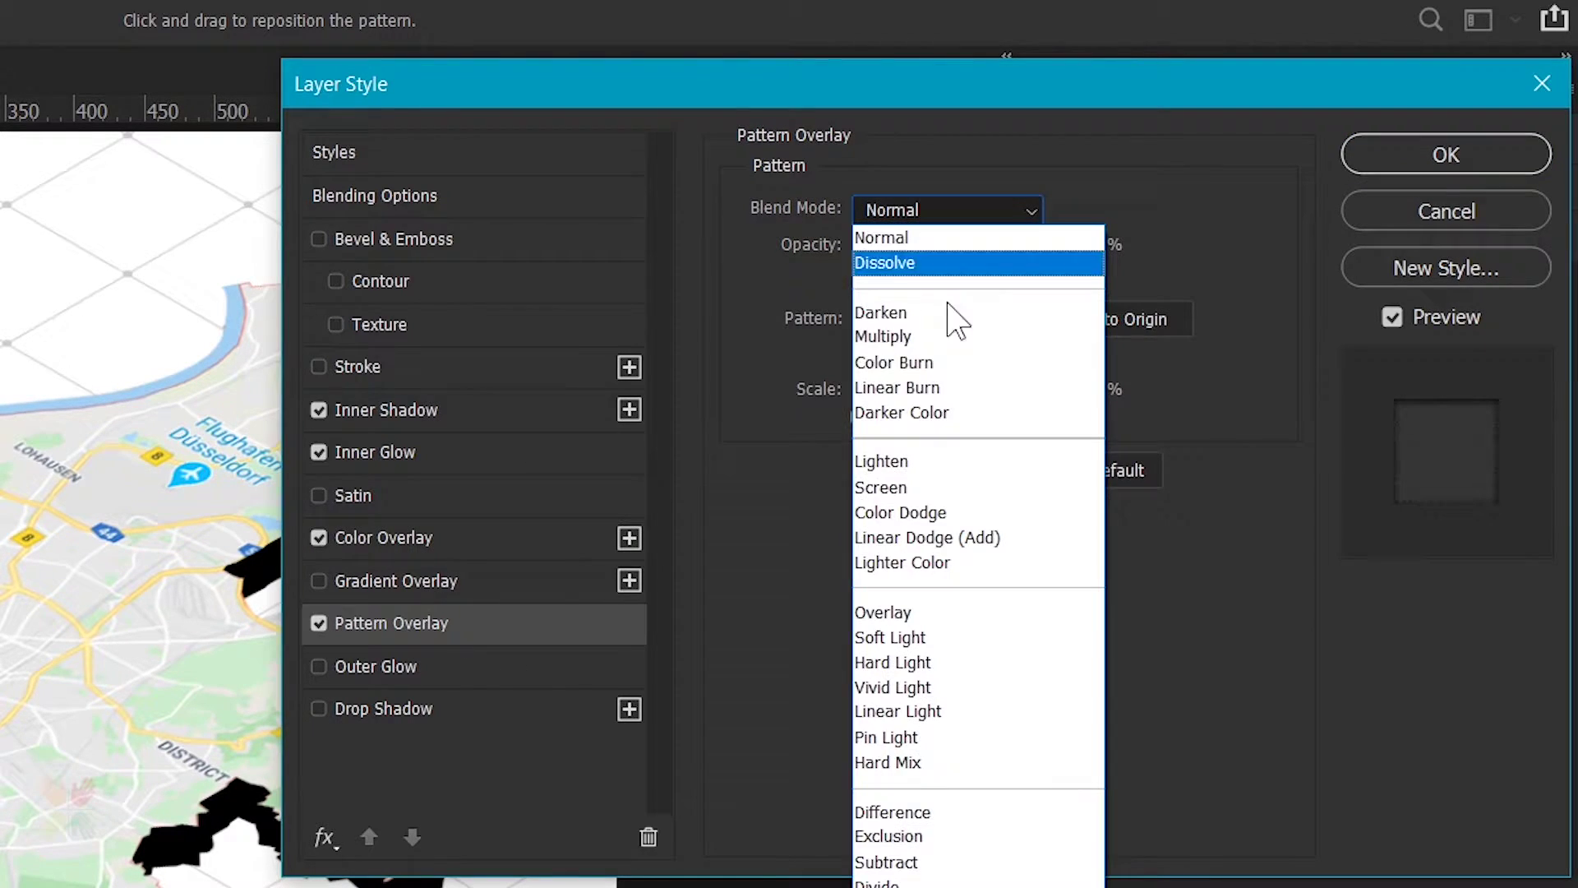
left_click(904, 606)
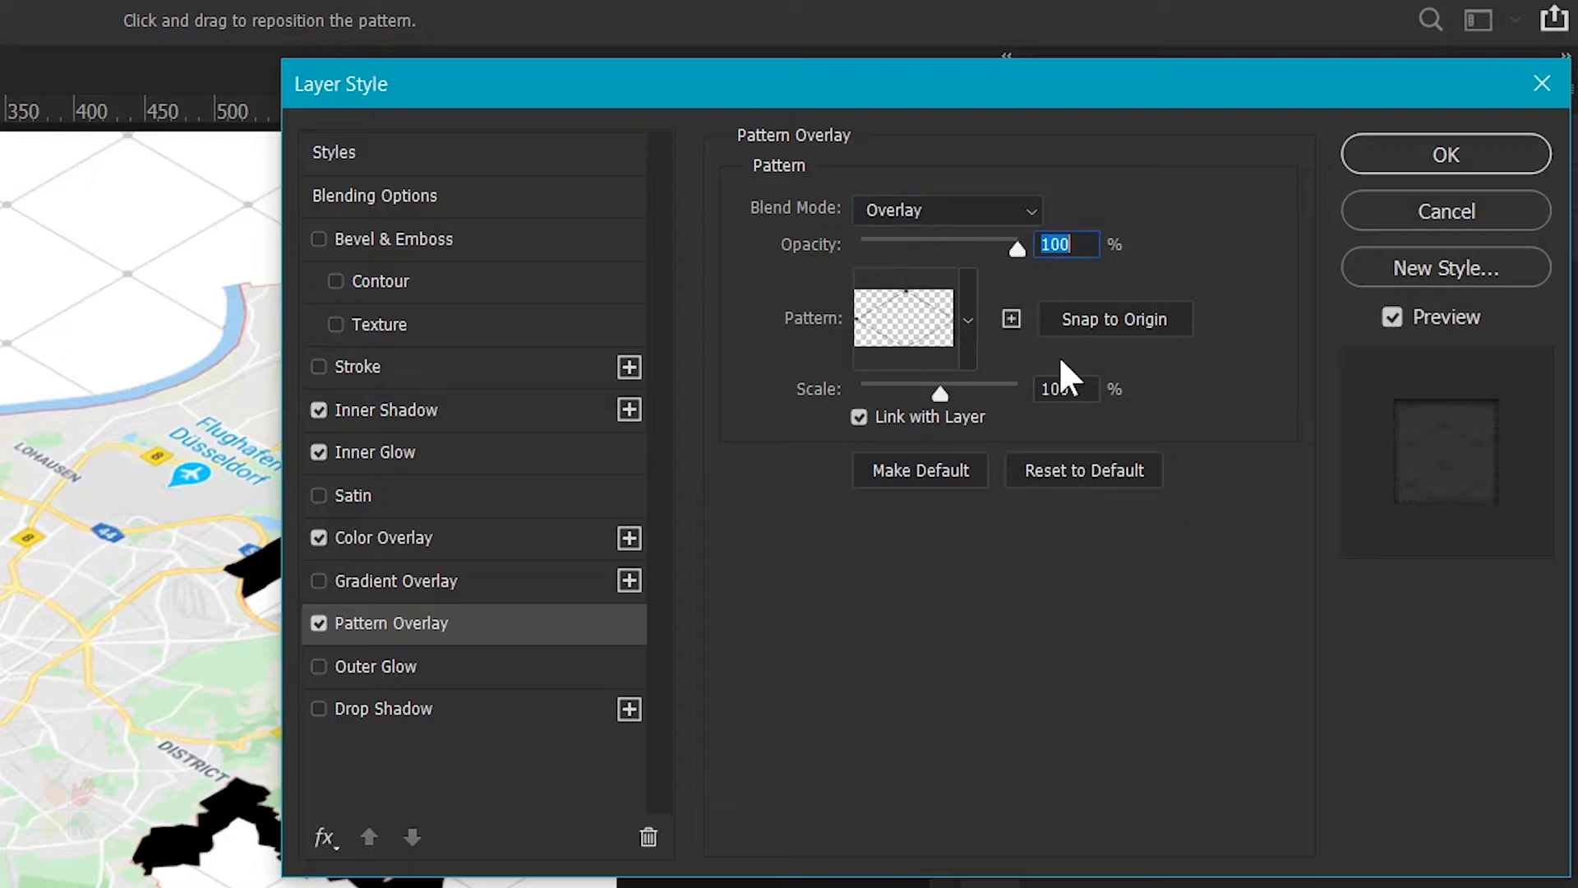
left_click(968, 321)
left_click(511, 797)
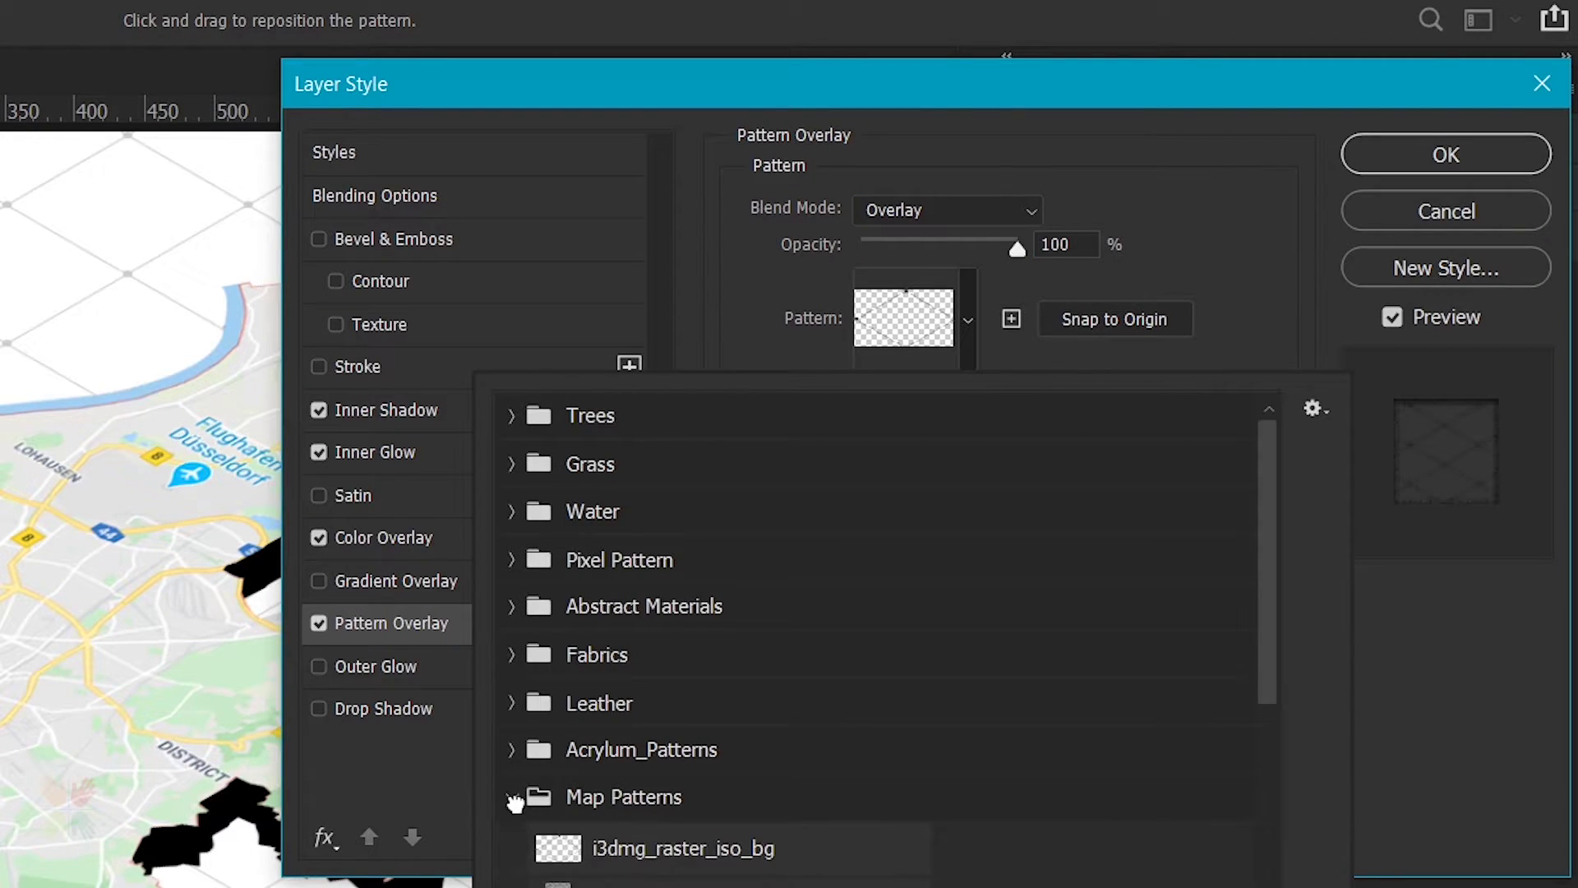
scroll(723, 818, "down", 2)
left_click(723, 801)
left_click(1029, 359)
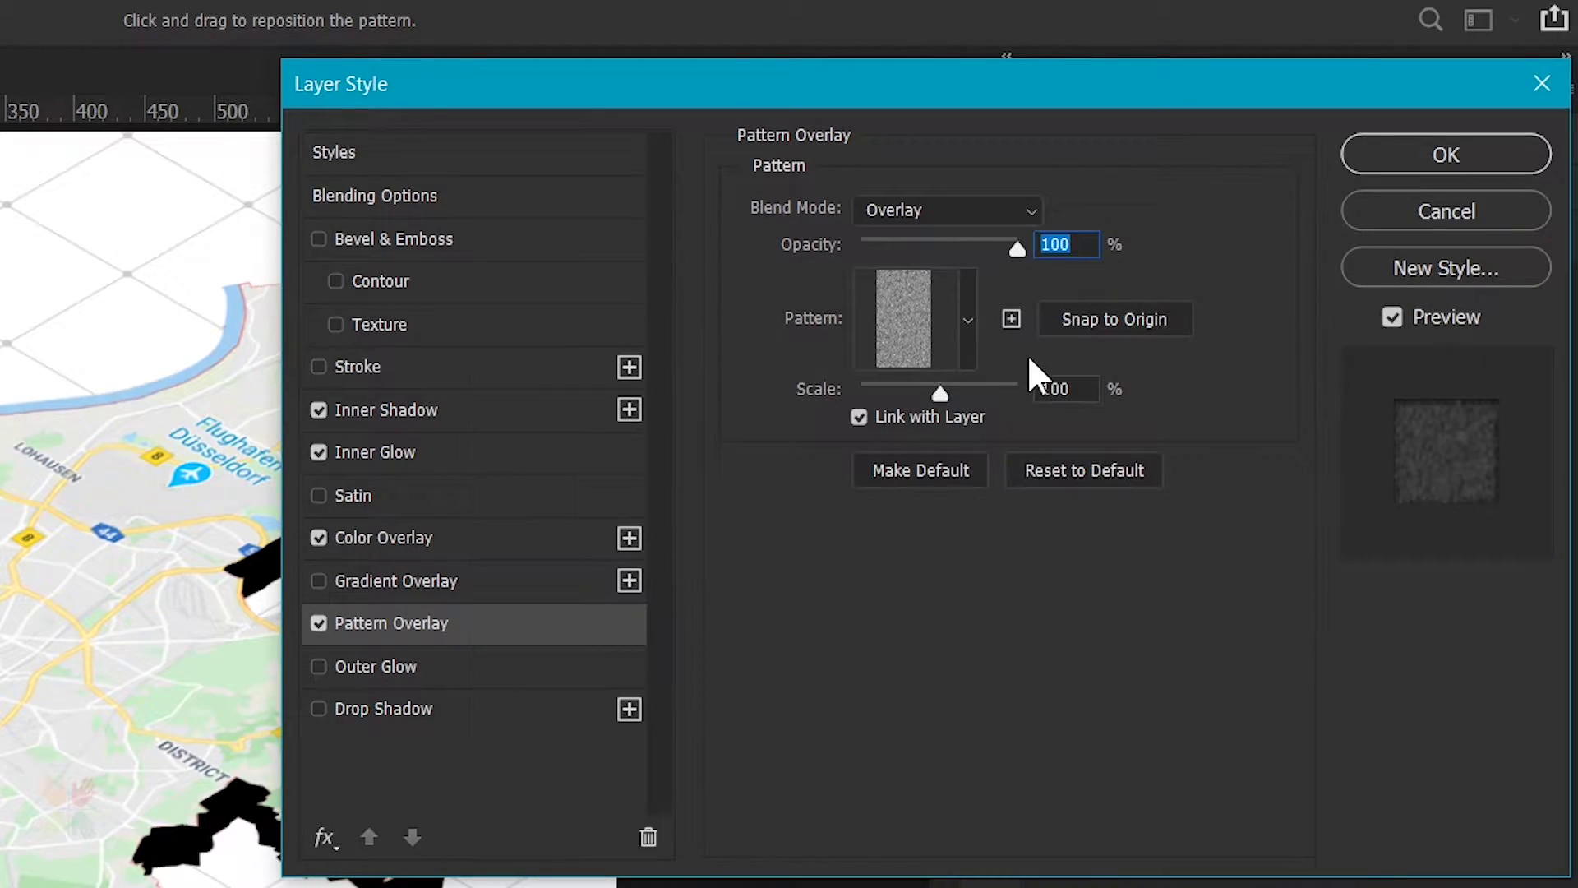
Set the Extrusion layer's fill opacity to 70%, apply the layer style and collapse its effects list.
left_click(437, 197)
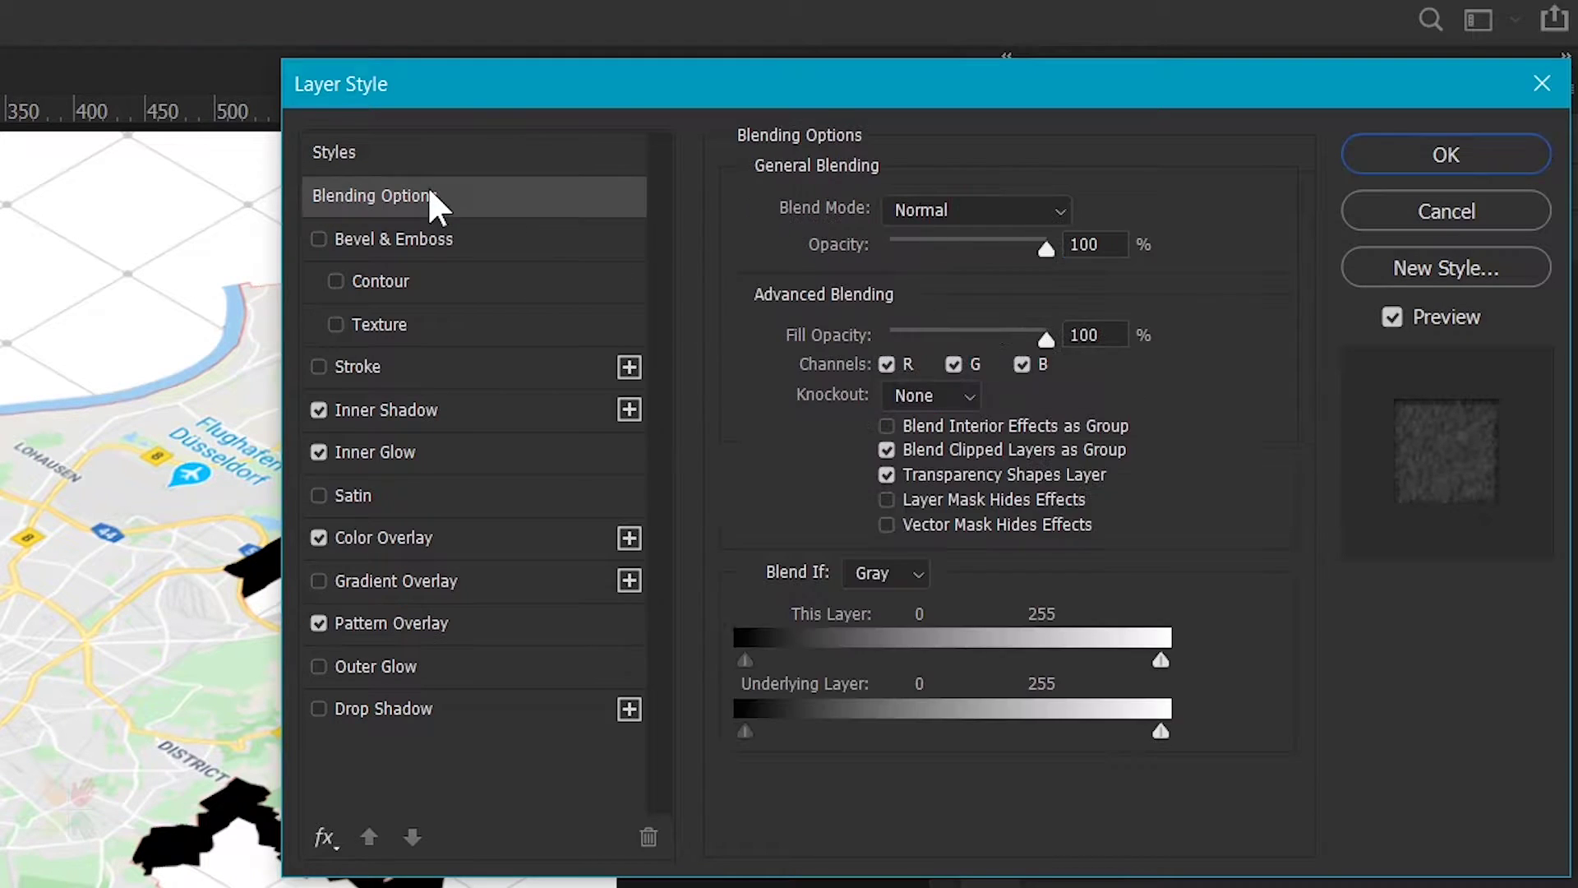
left_click(1102, 335)
type("70")
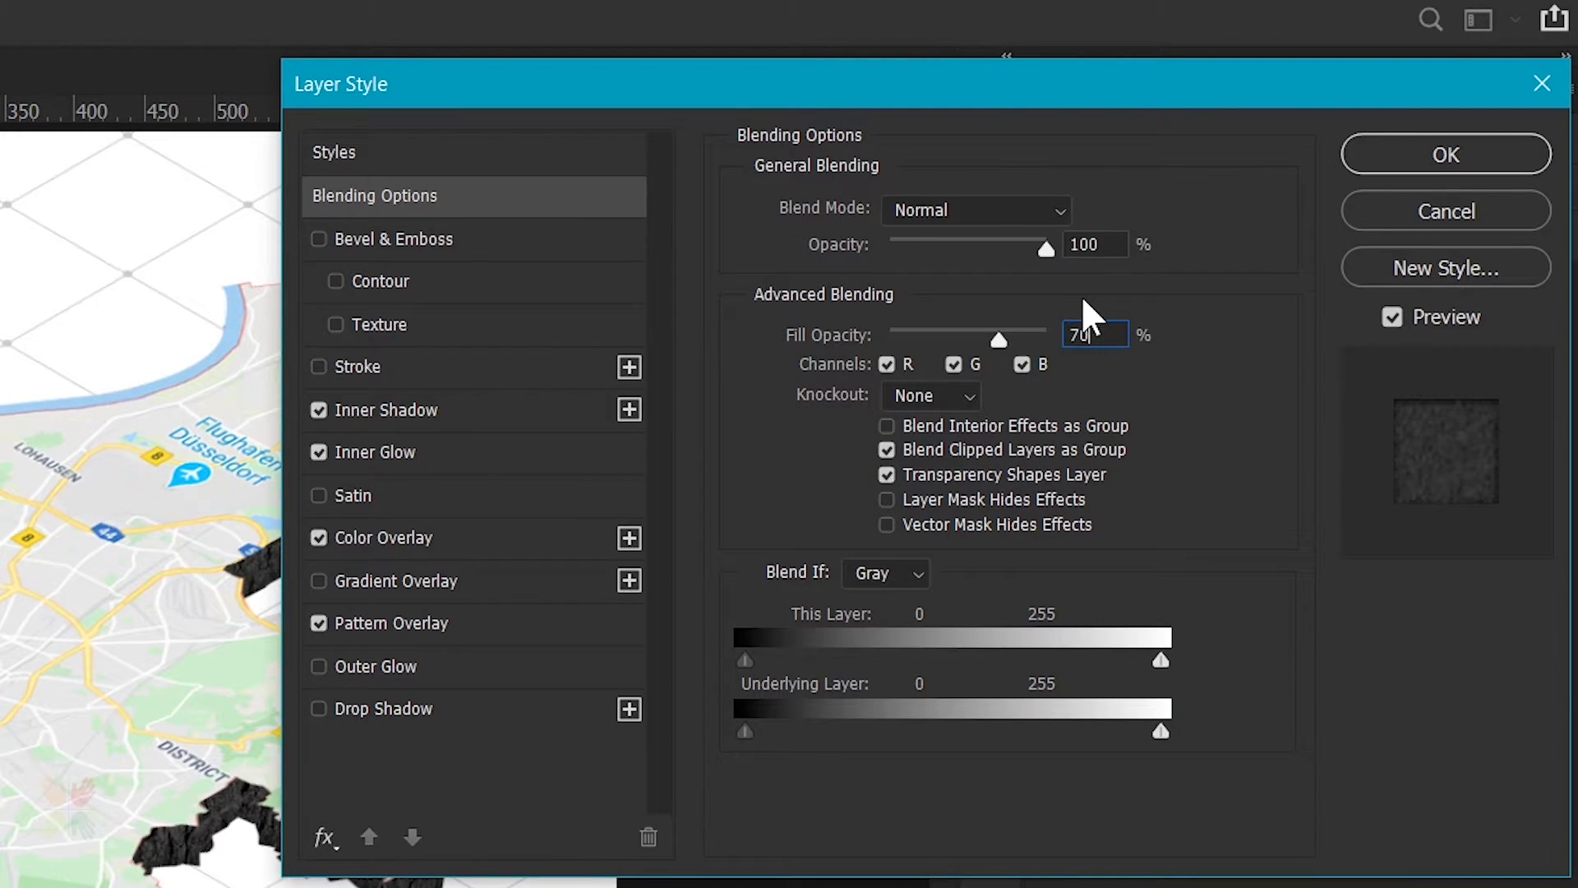
key("Return")
left_click(1557, 294)
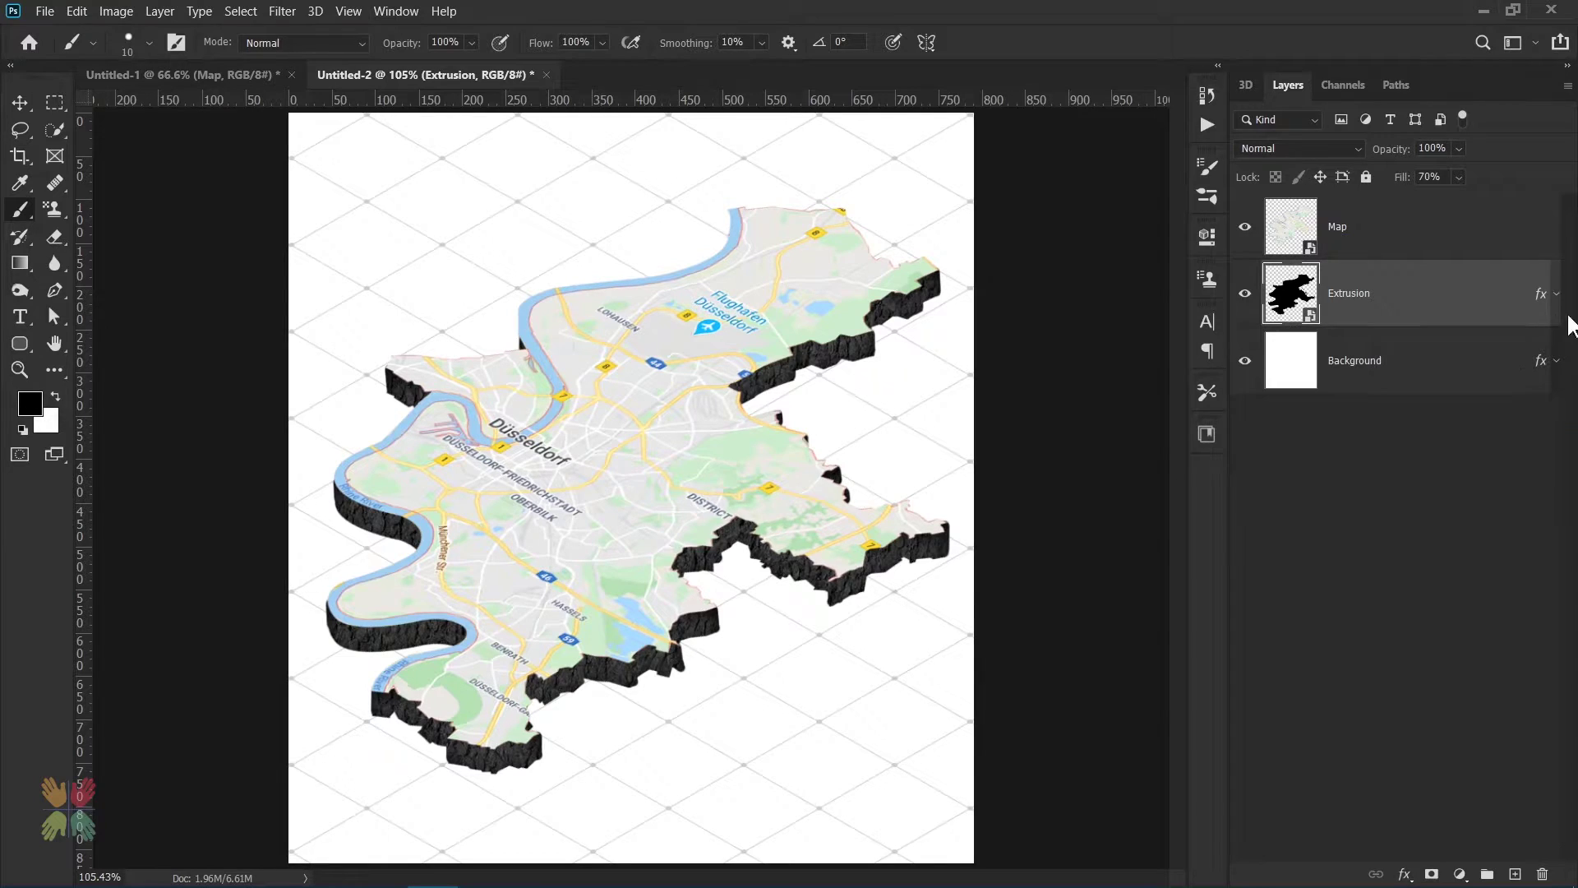
Duplicate the Map layer, name the copy Deop Shadow and place it directly below the Extrusion layer.
left_click(1406, 231)
right_click(1406, 232)
left_click(1321, 230)
double_click(1339, 227)
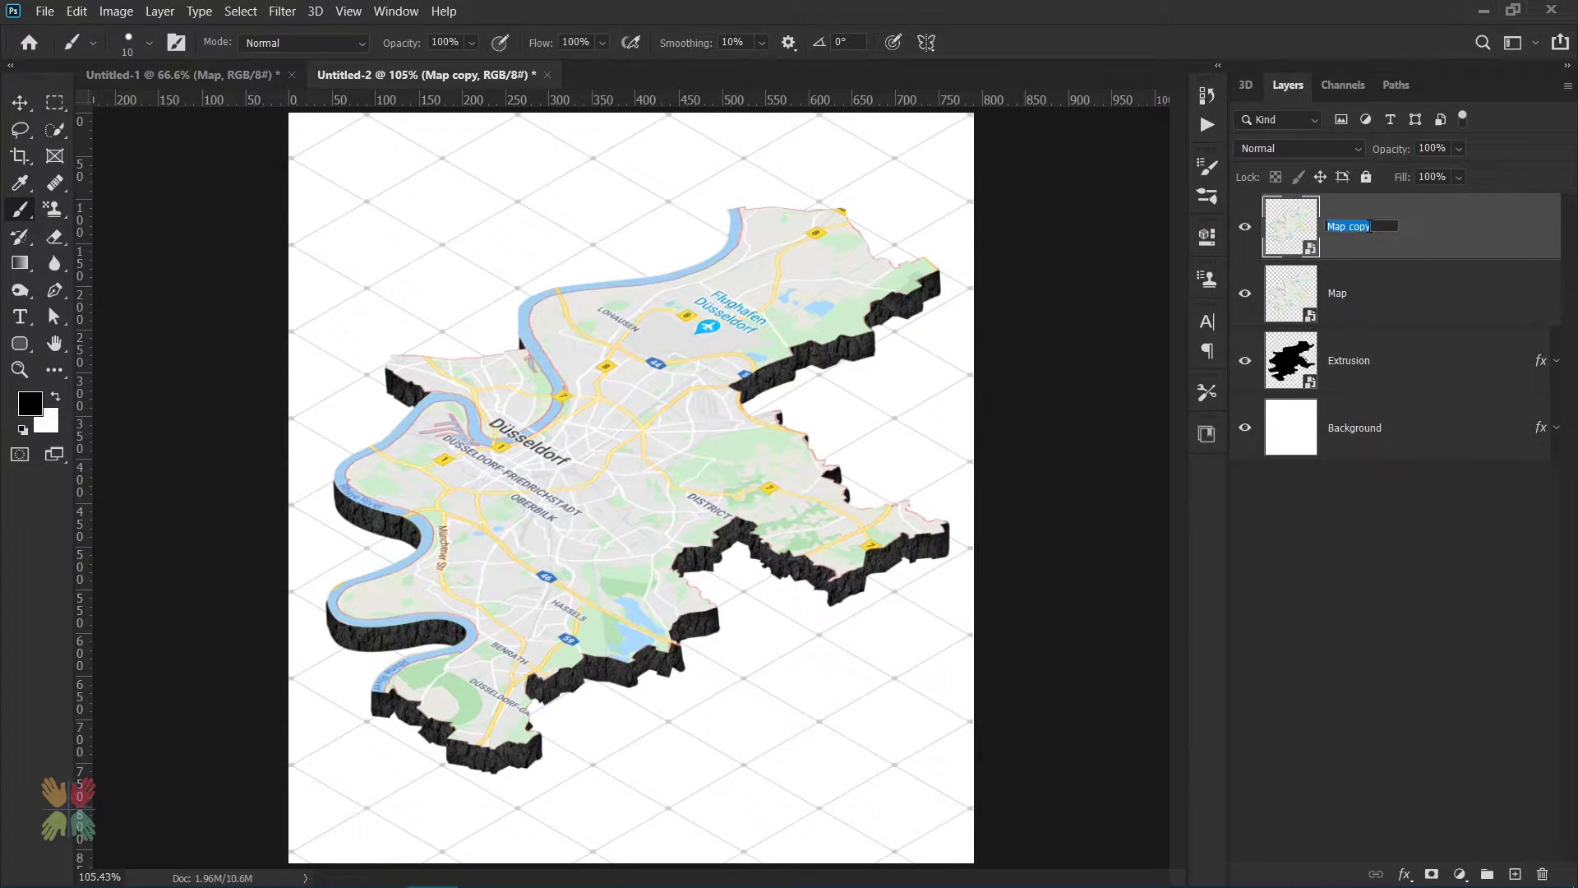
type("Deop Shadow")
key("Return")
left_click_drag(1406, 239, 1409, 390)
Add a black Drop Shadow to the Deop Shadow layer with Multiply blend mode and 65% opacity.
double_click(1471, 370)
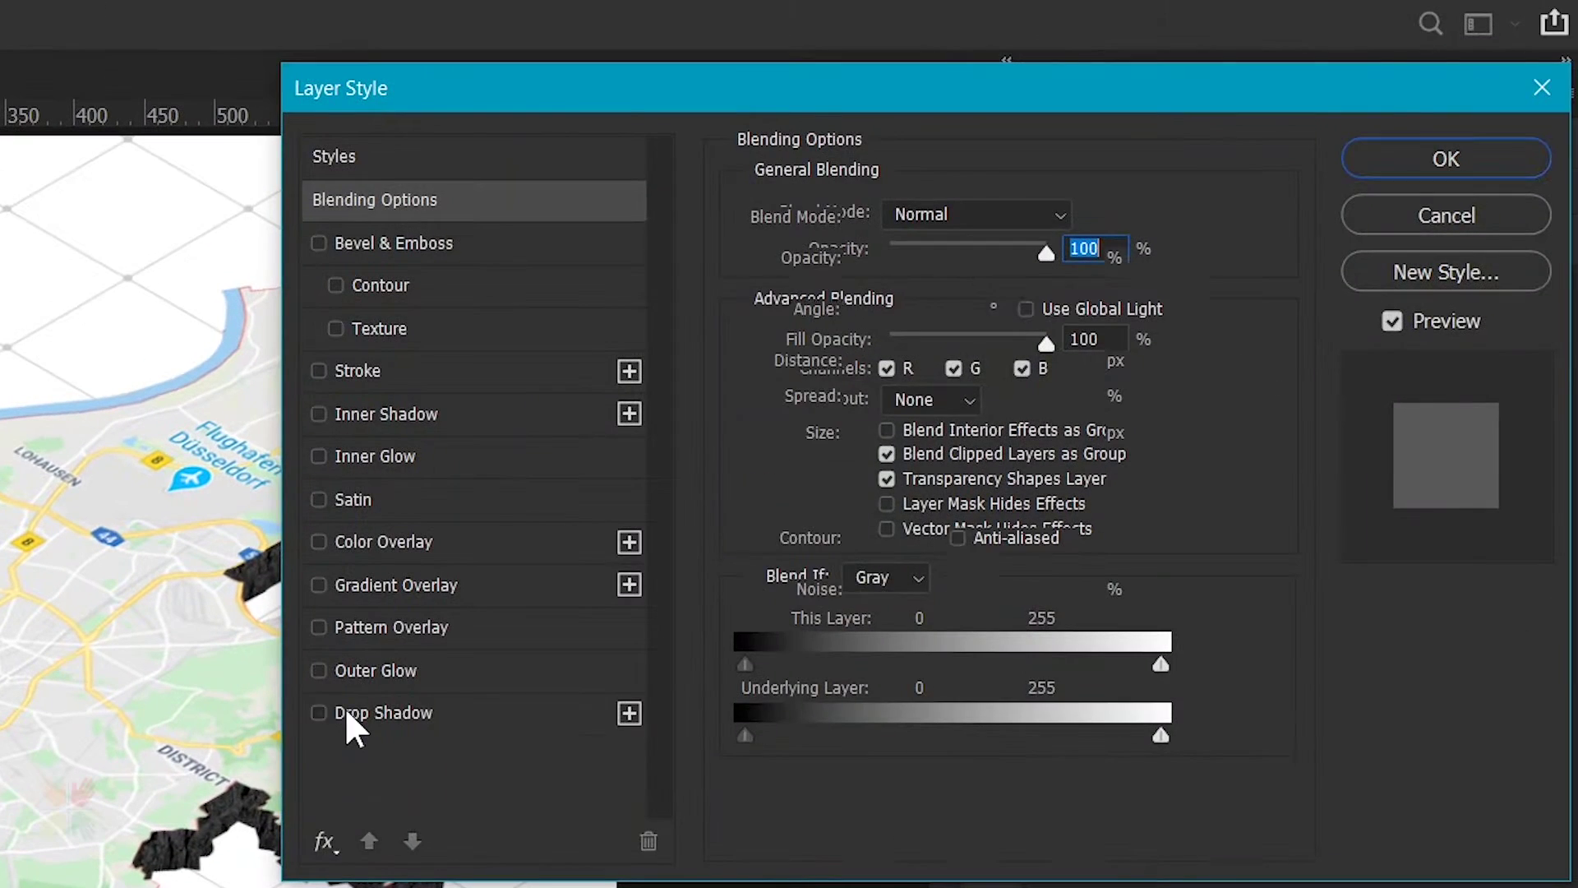
left_click(816, 473)
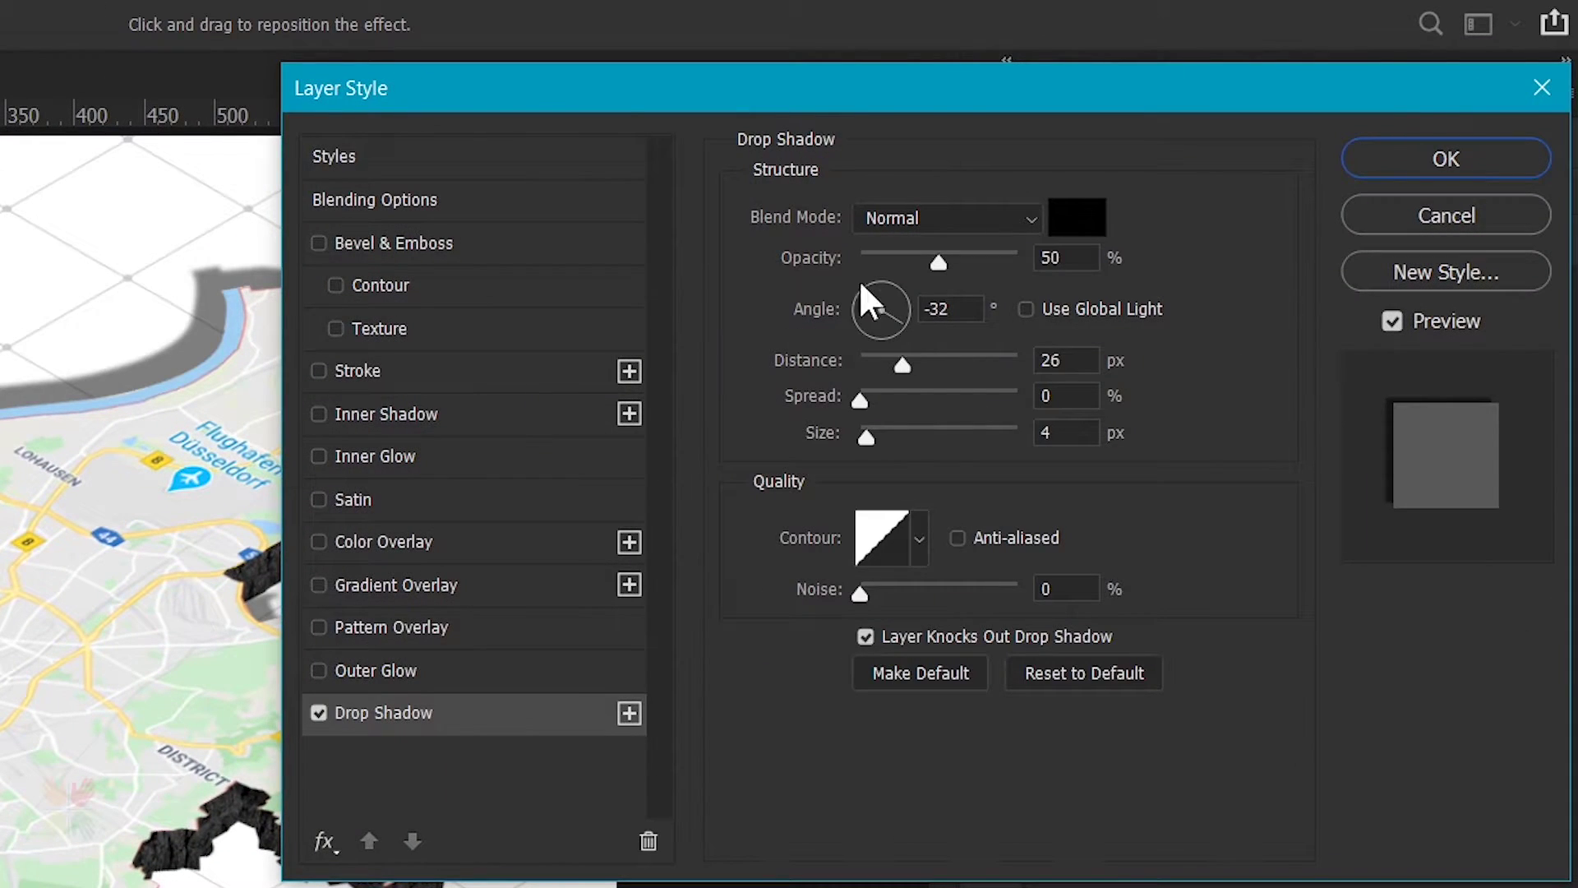
left_click(910, 217)
left_click(912, 345)
left_click(1077, 217)
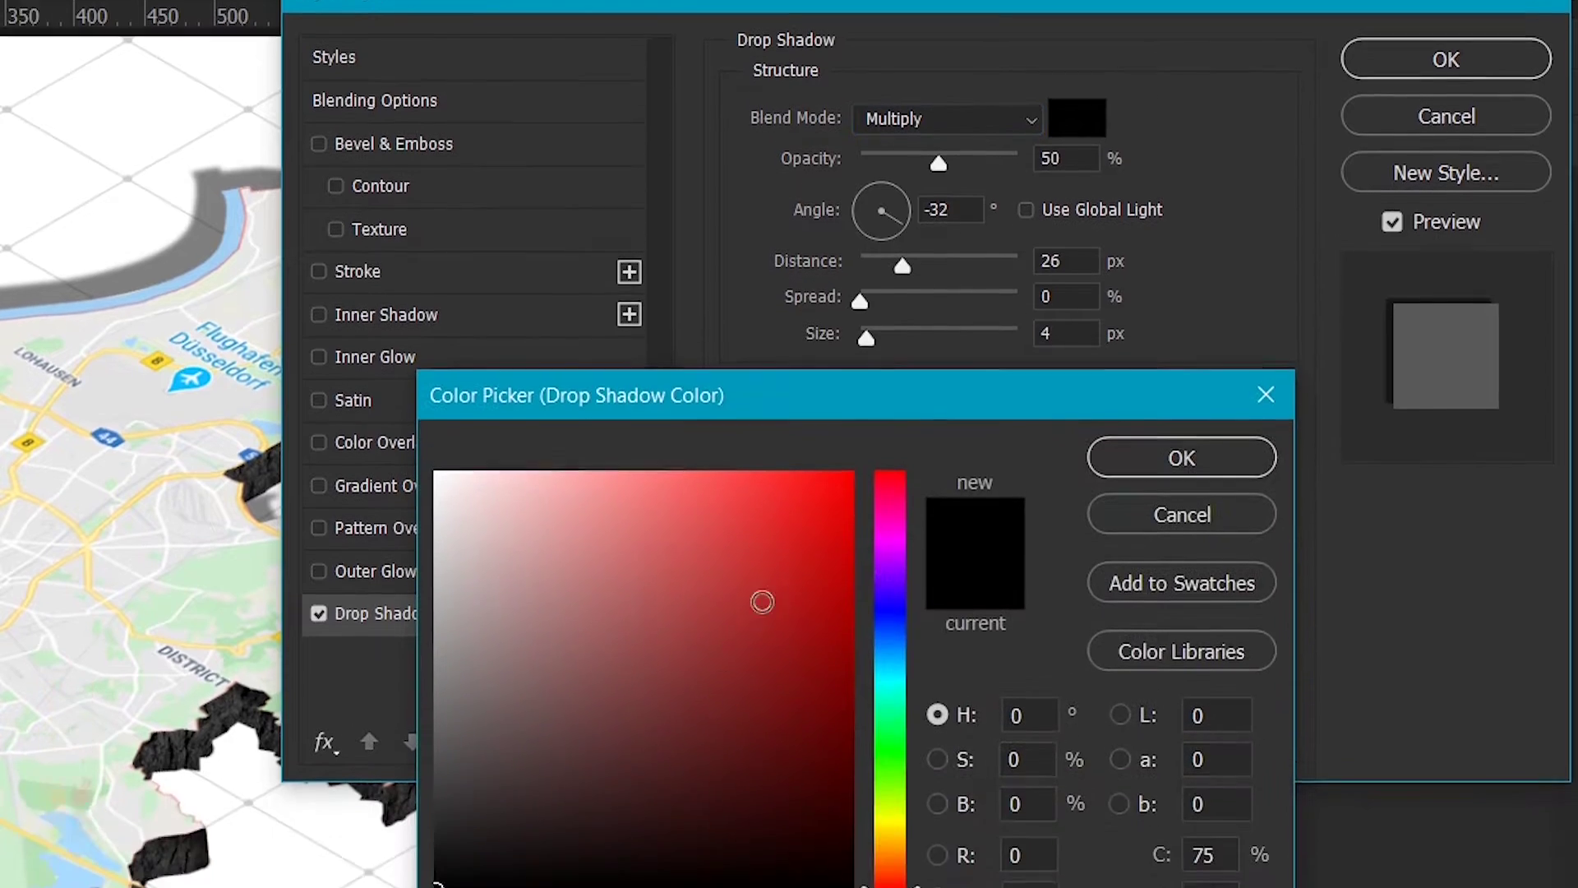
left_click(1162, 559)
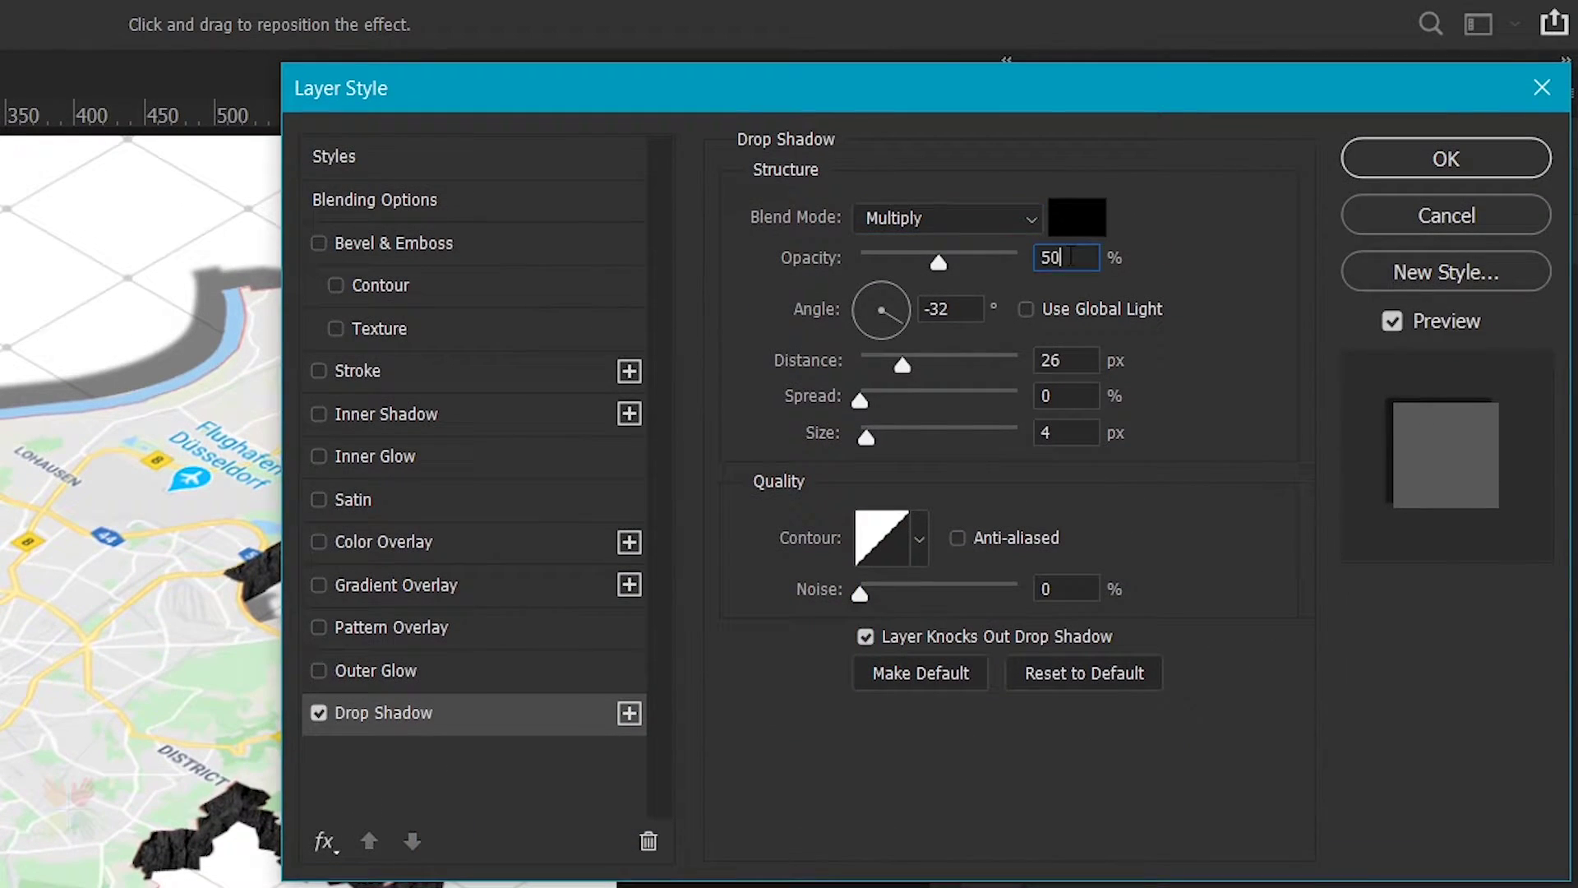
double_click(1057, 257)
type("65")
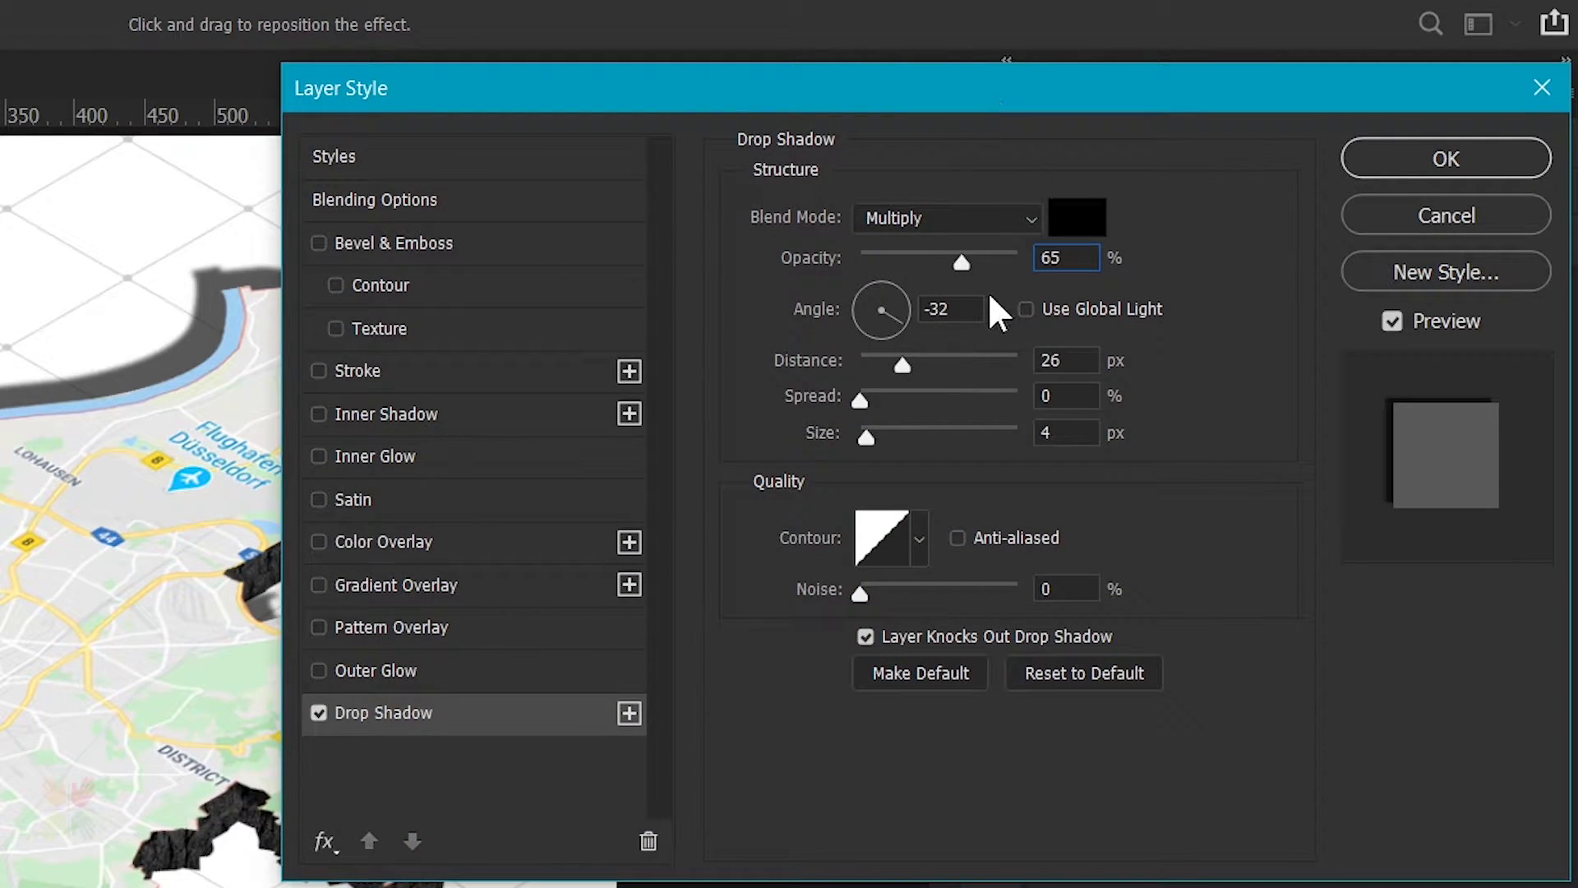
Set the drop shadow's angle to 90° with global light on, distance to 0 px and size to 8 px.
key("Tab")
type("90")
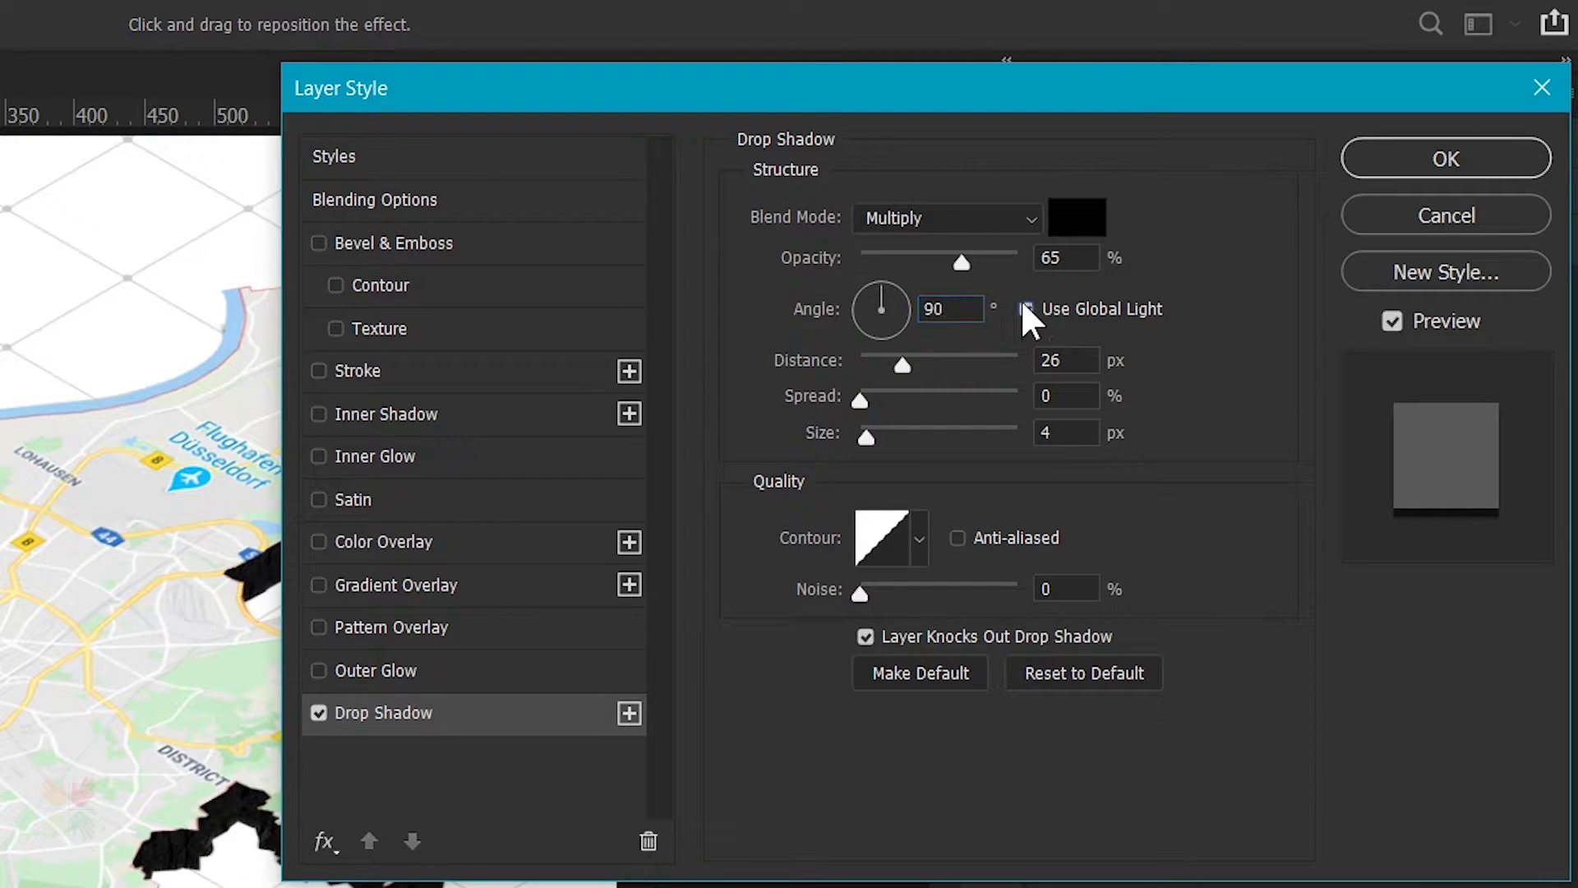
left_click(1026, 310)
type("0")
key("Tab")
key("Tab")
type("8")
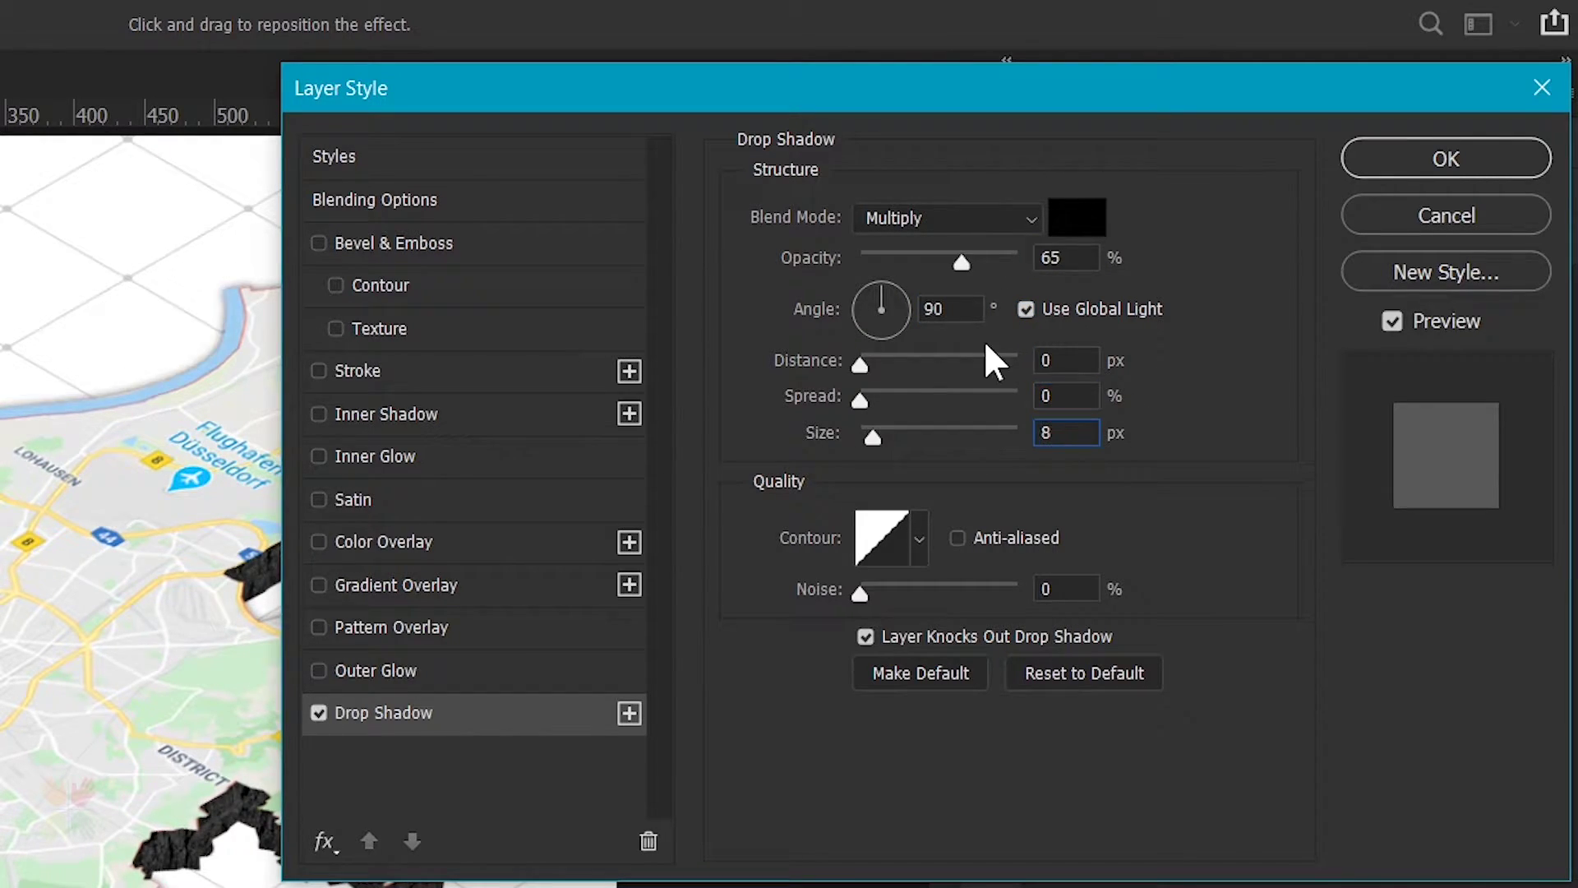
Add a second Drop Shadow with 50% opacity, 21 px distance and 42 px size.
left_click(630, 713)
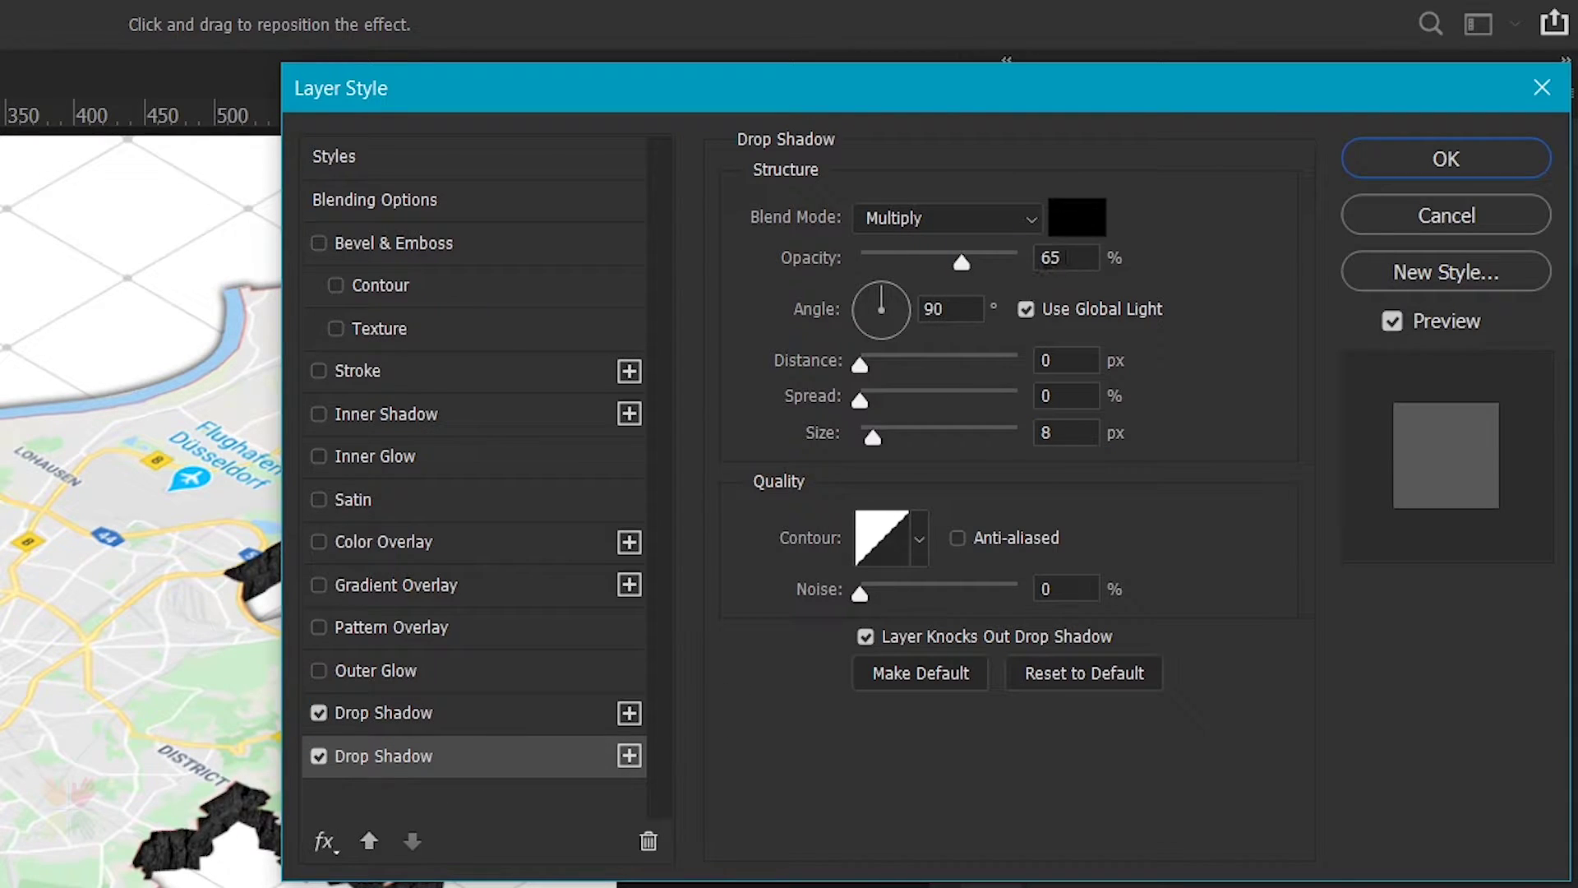
double_click(1049, 258)
type("50")
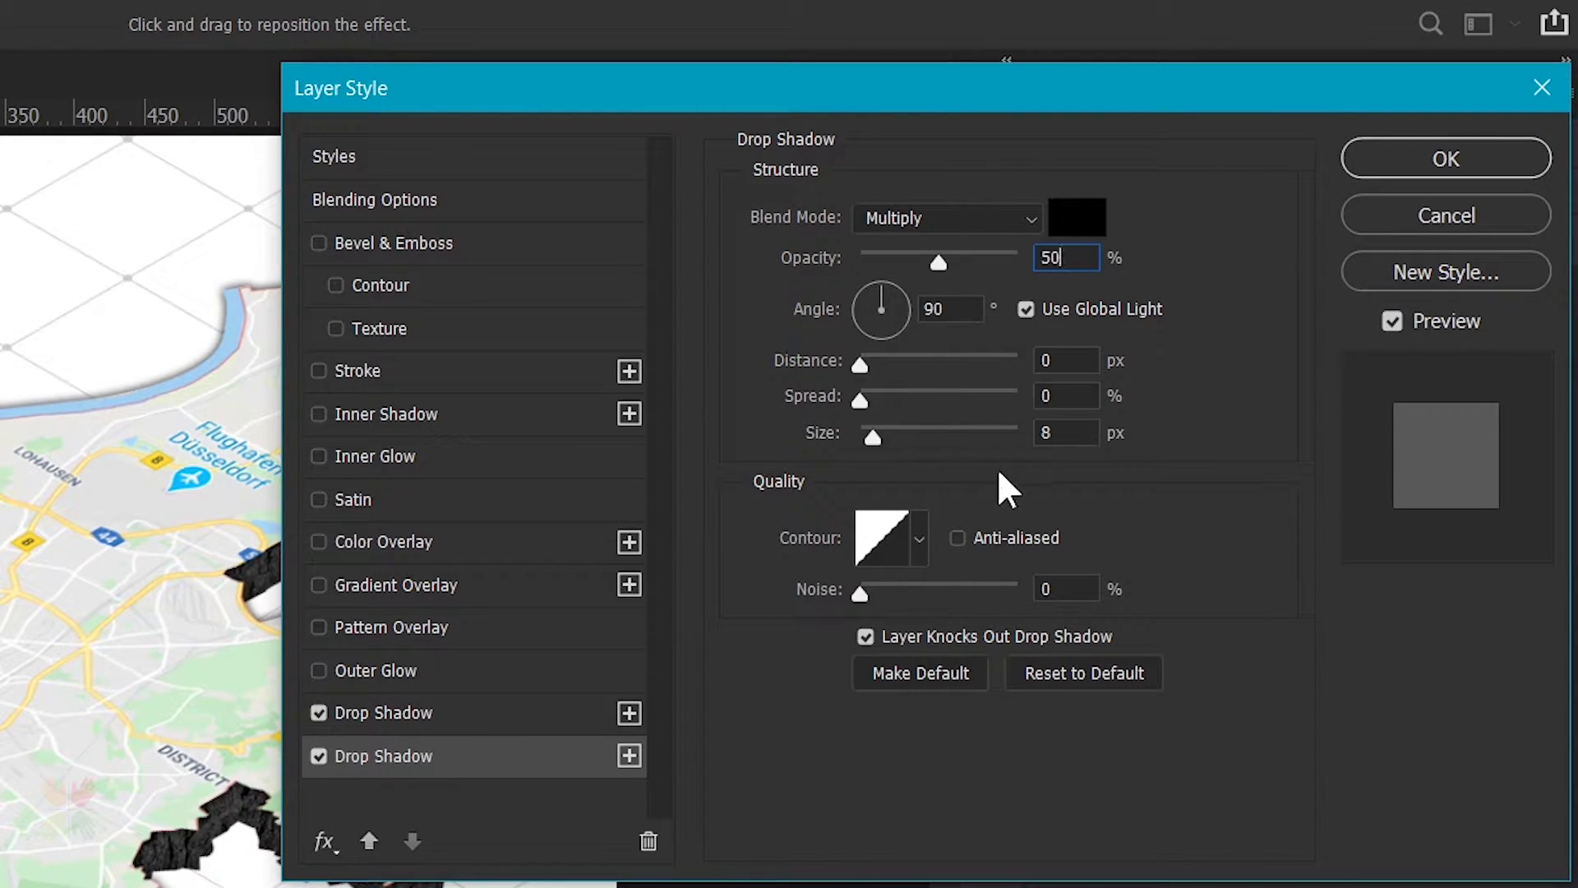
type("21")
key("Tab")
key("Tab")
type("42")
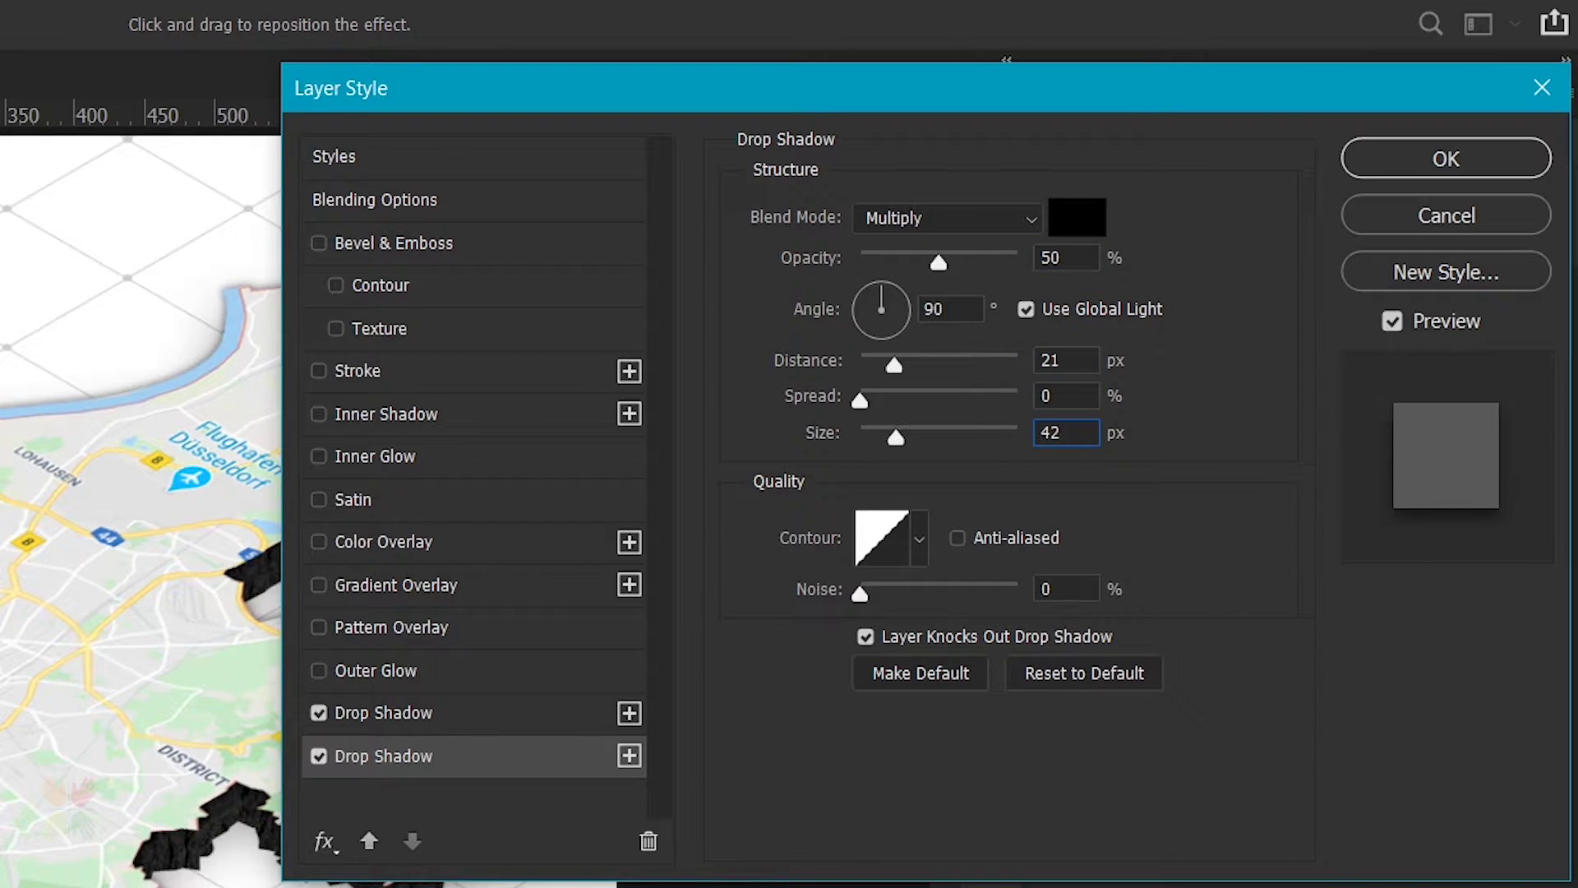
Add a third Drop Shadow with 30% opacity, 63 px distance and 83 px size, and apply the layer style.
left_click(630, 756)
double_click(1060, 261)
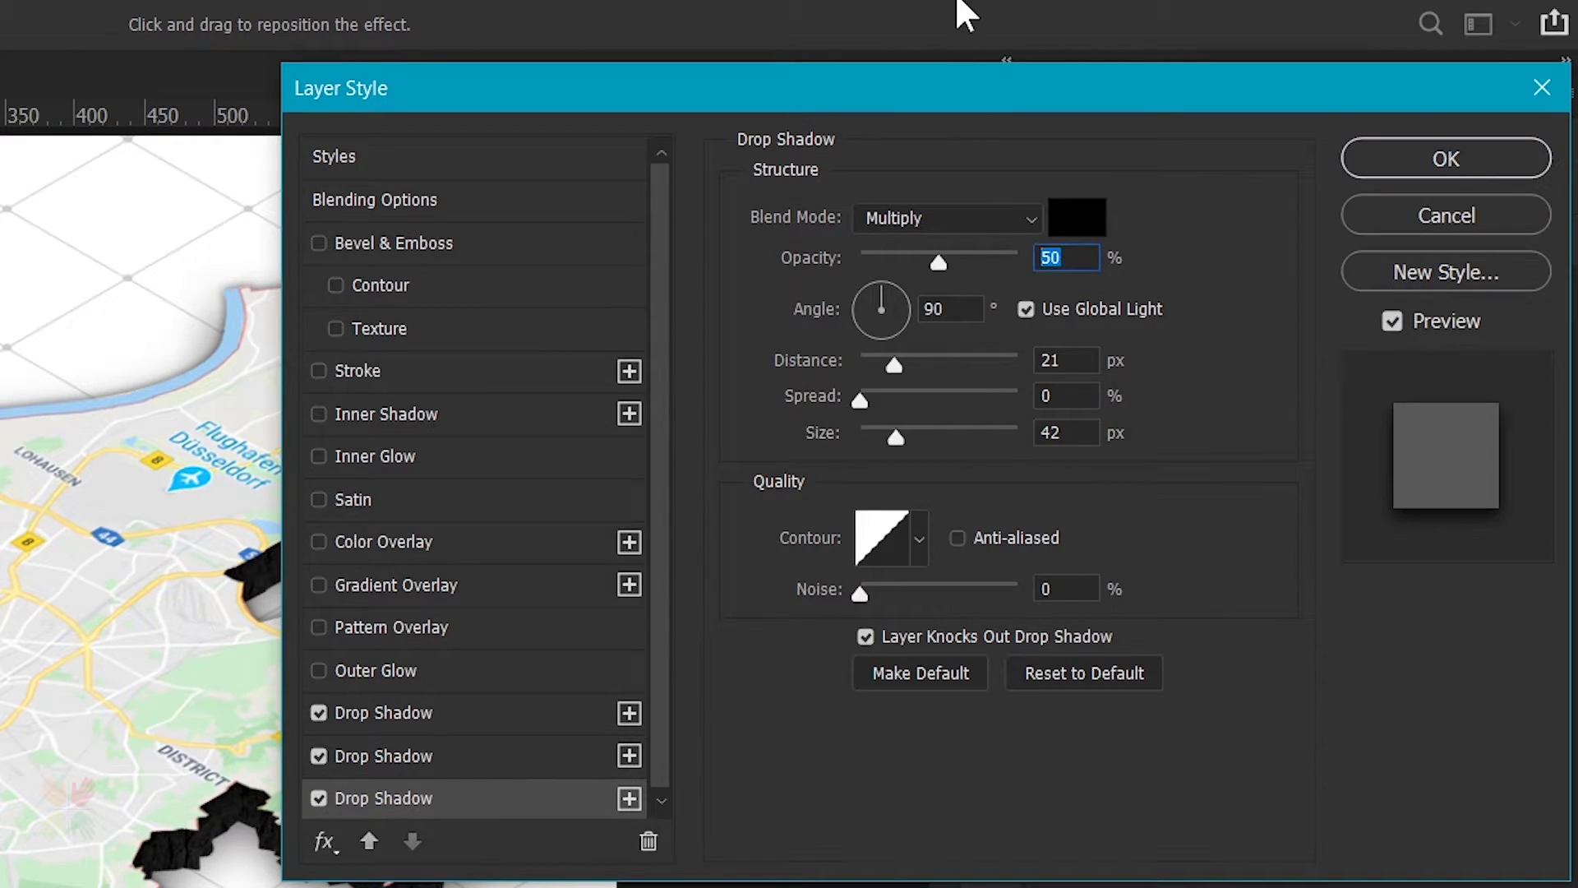
type("30")
key("Tab")
key("Tab")
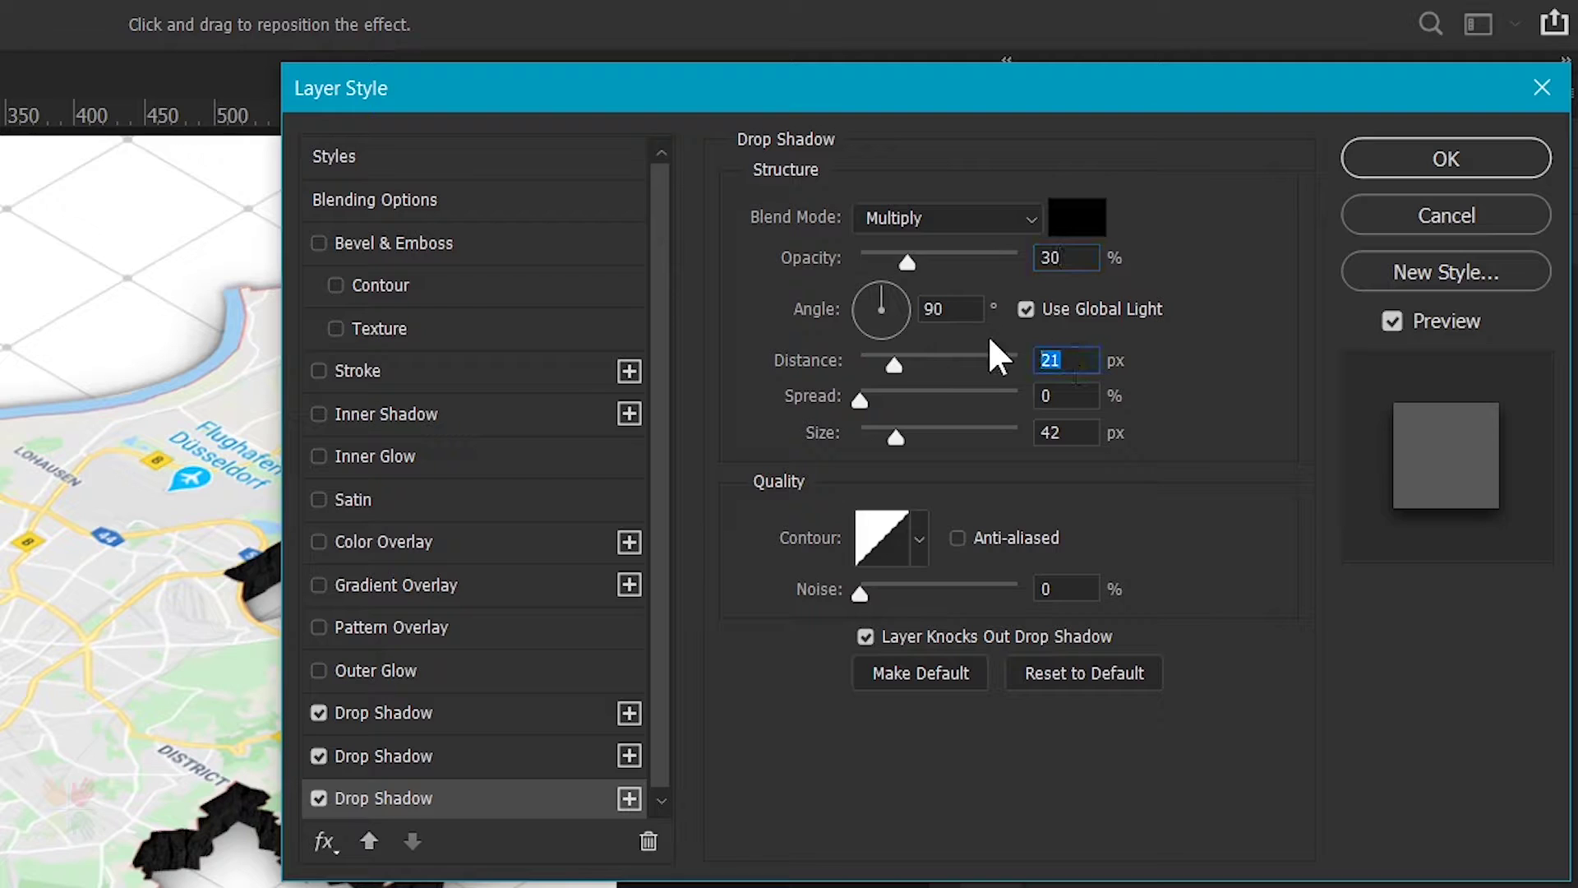
type("63")
key("Tab")
key("Tab")
type("83")
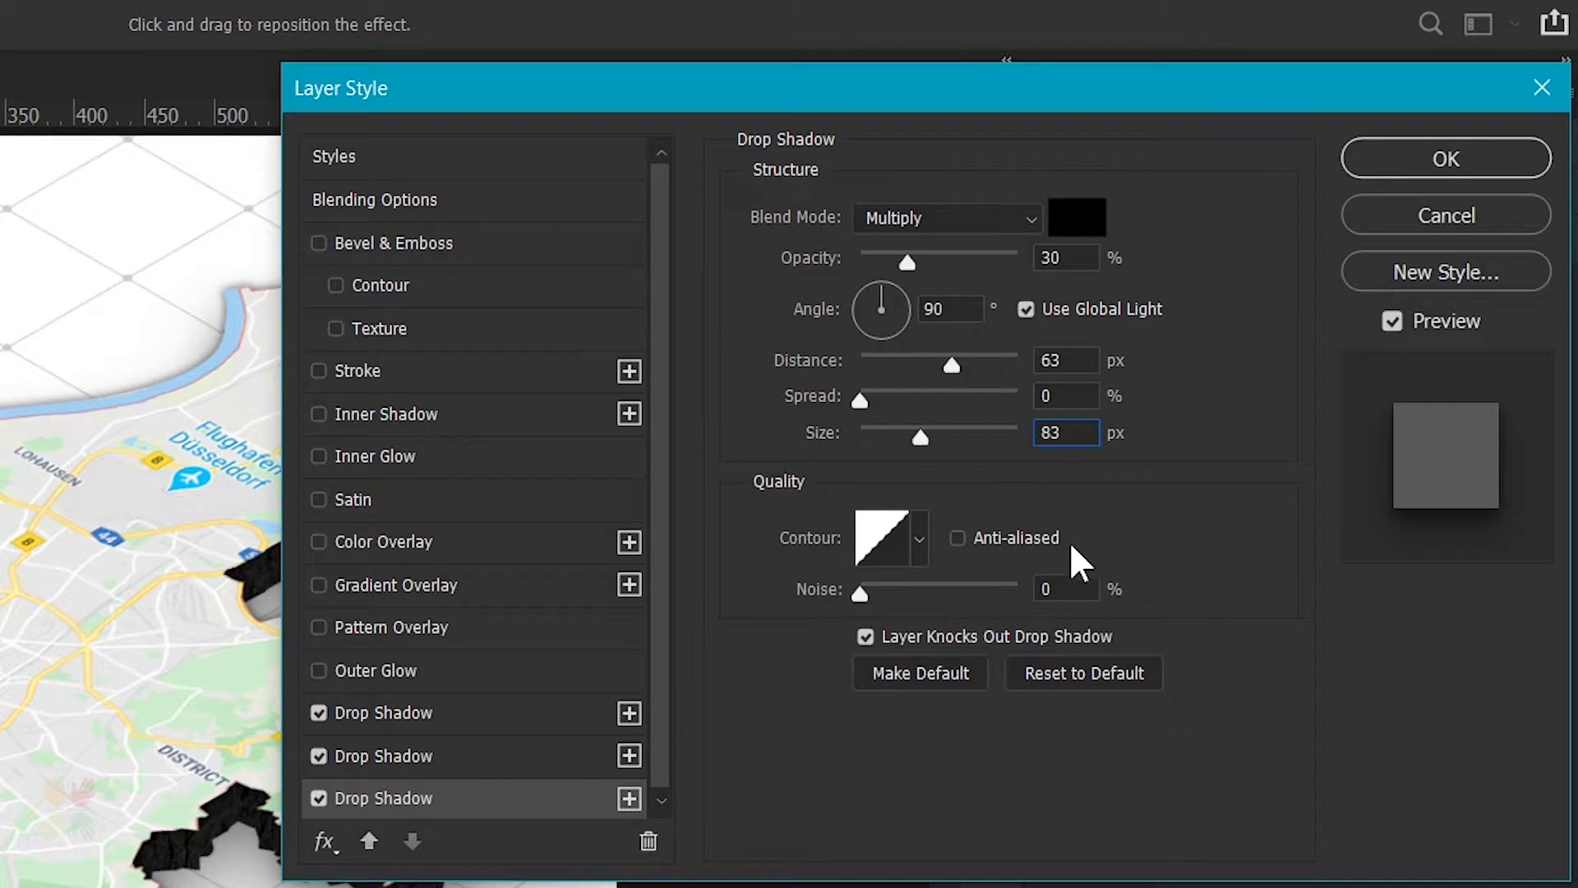
left_click(1446, 158)
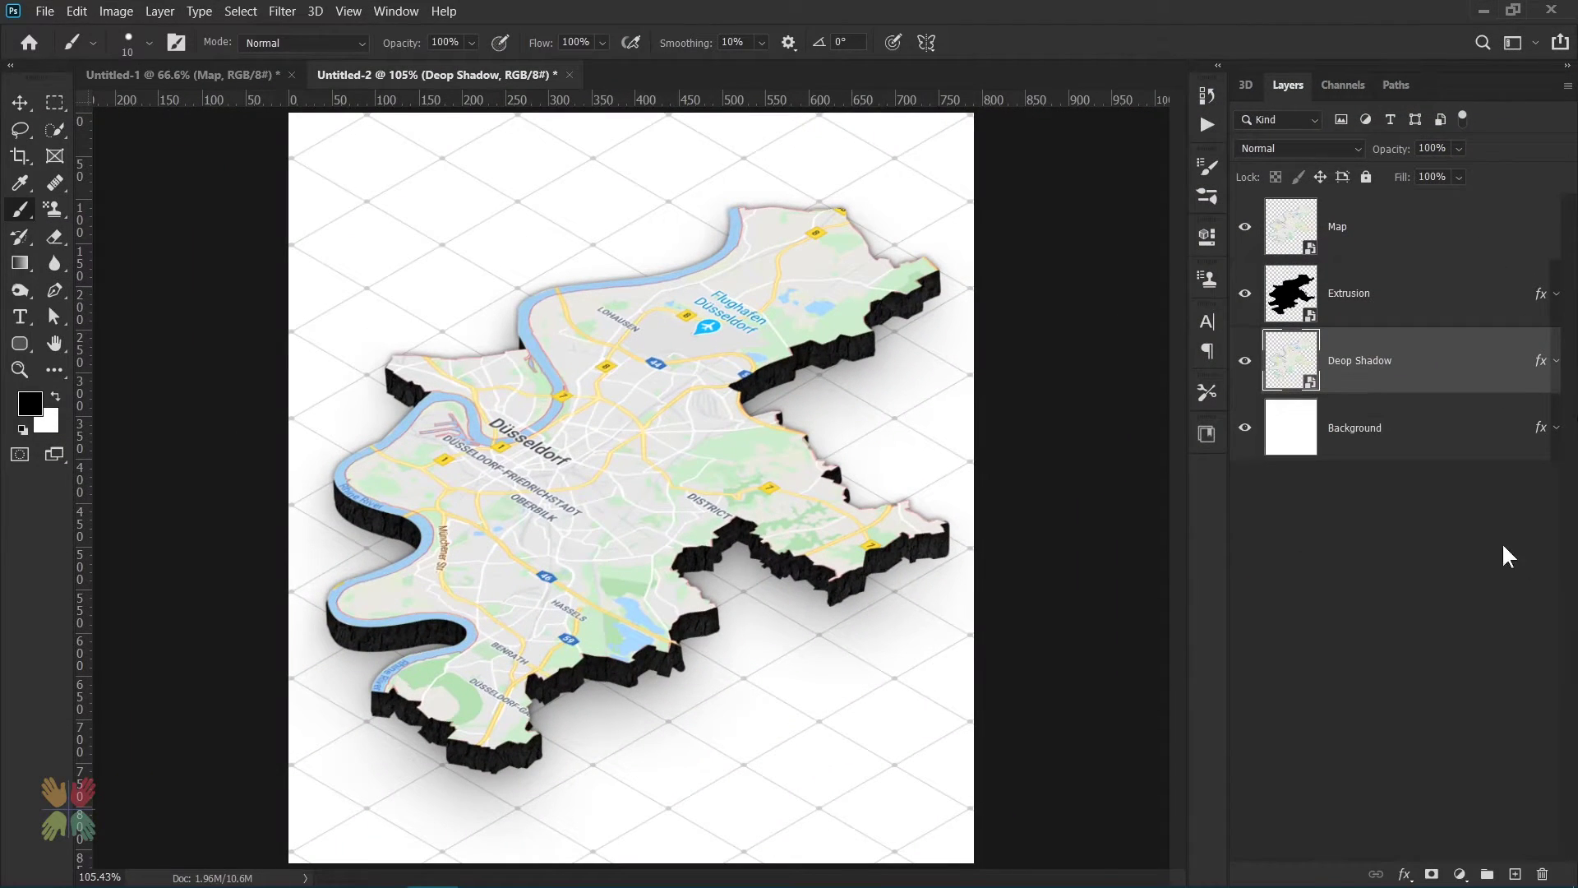
Duplicate the Map layer as Grass Surface, place the copy directly below Map and hide the Map layer.
right_click(1370, 240)
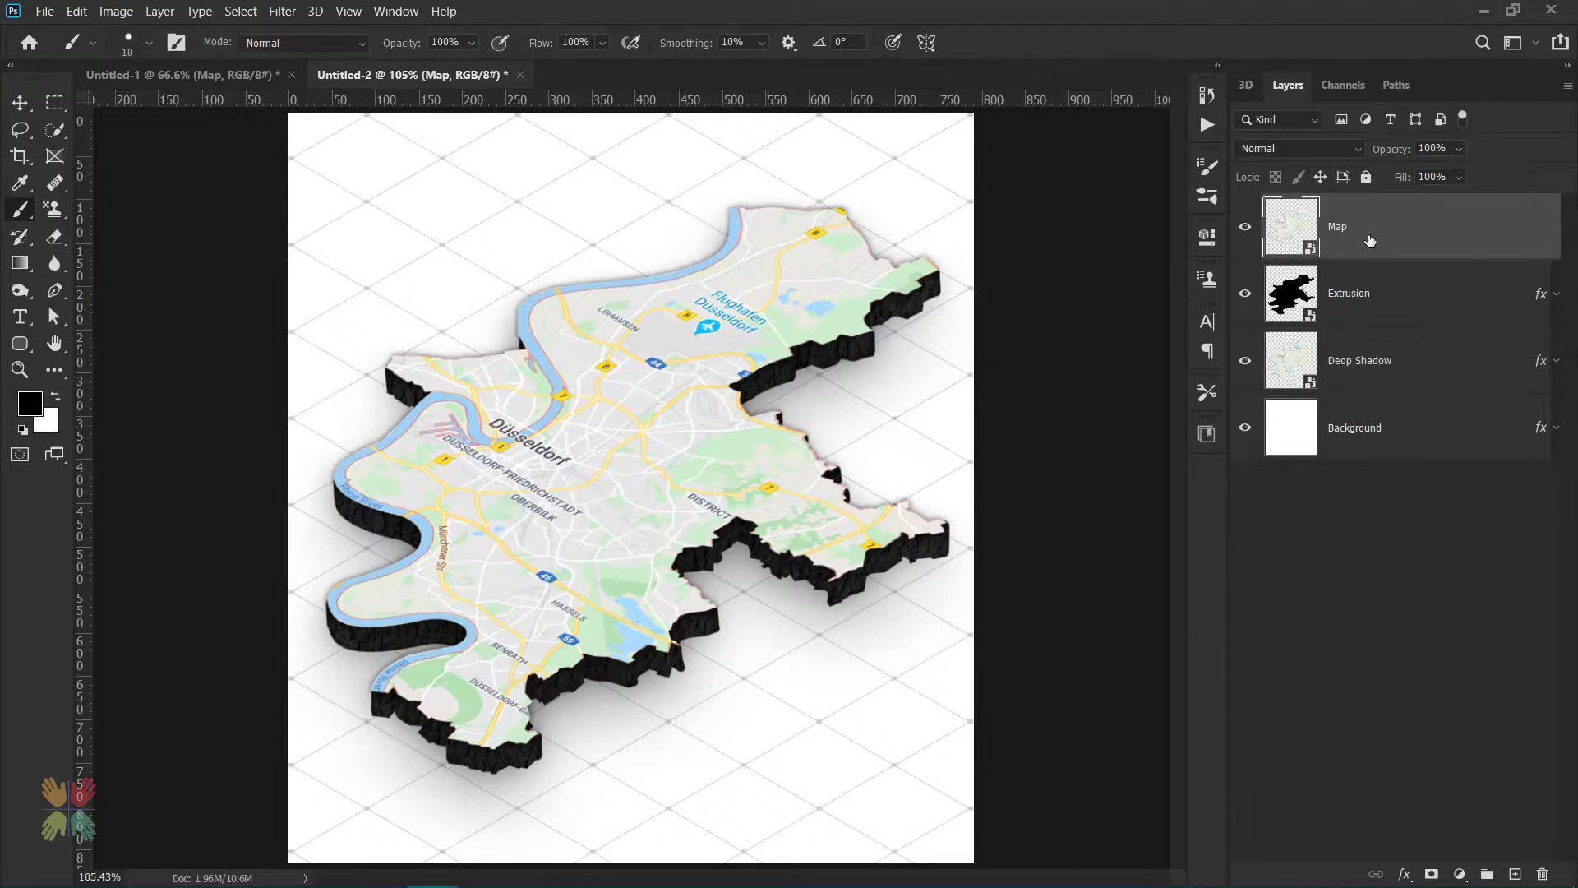
left_click(1281, 227)
double_click(1365, 228)
type("Grass Surface")
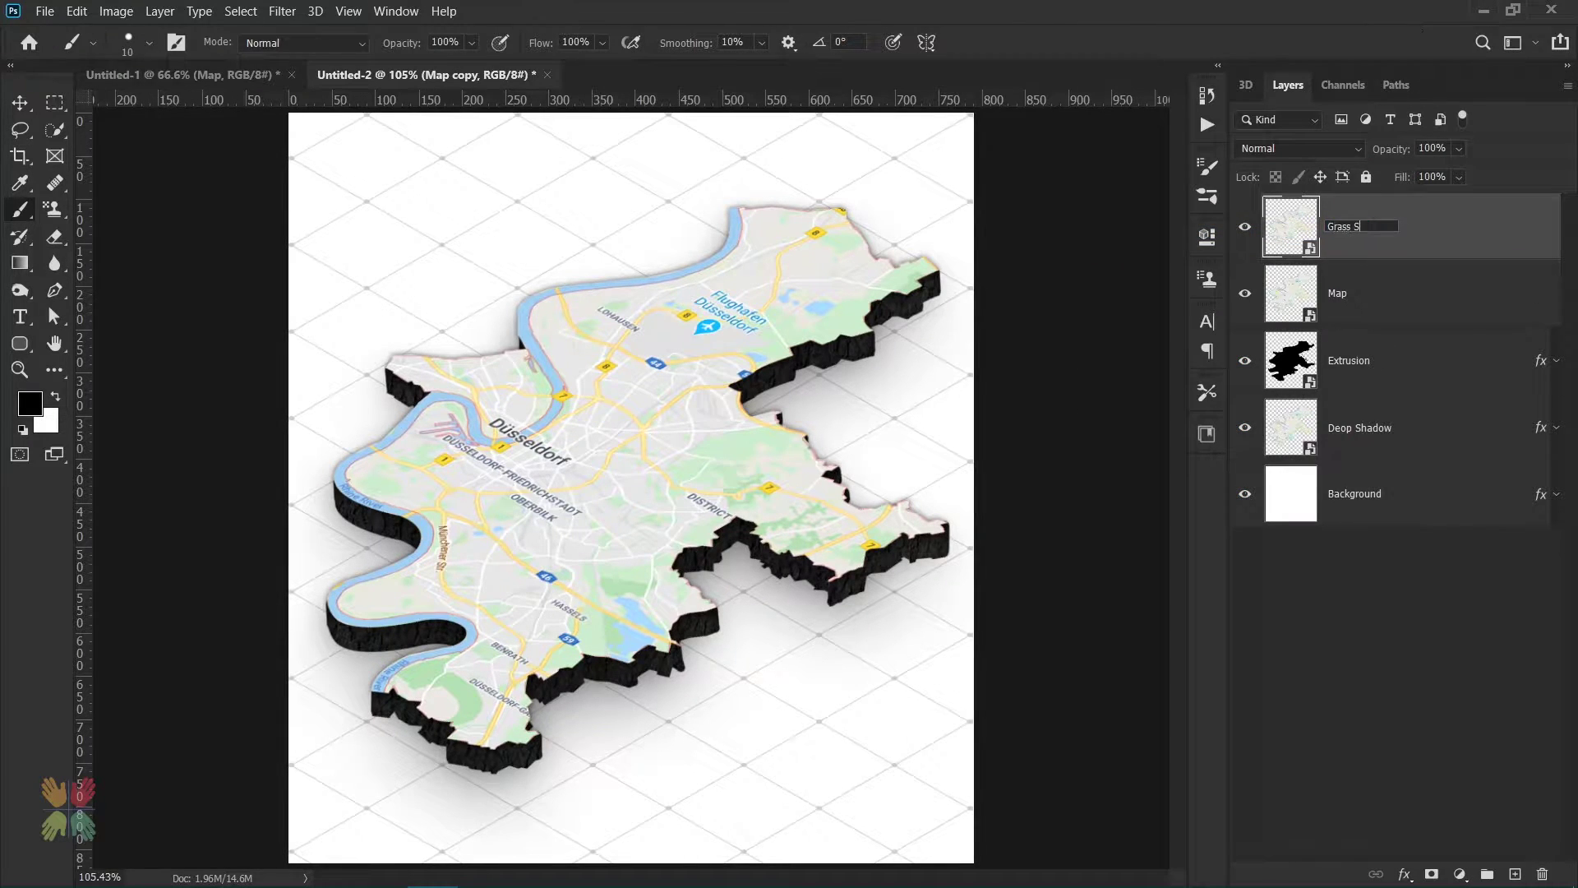
key("Return")
left_click_drag(1397, 249, 1403, 312)
left_click(1246, 227)
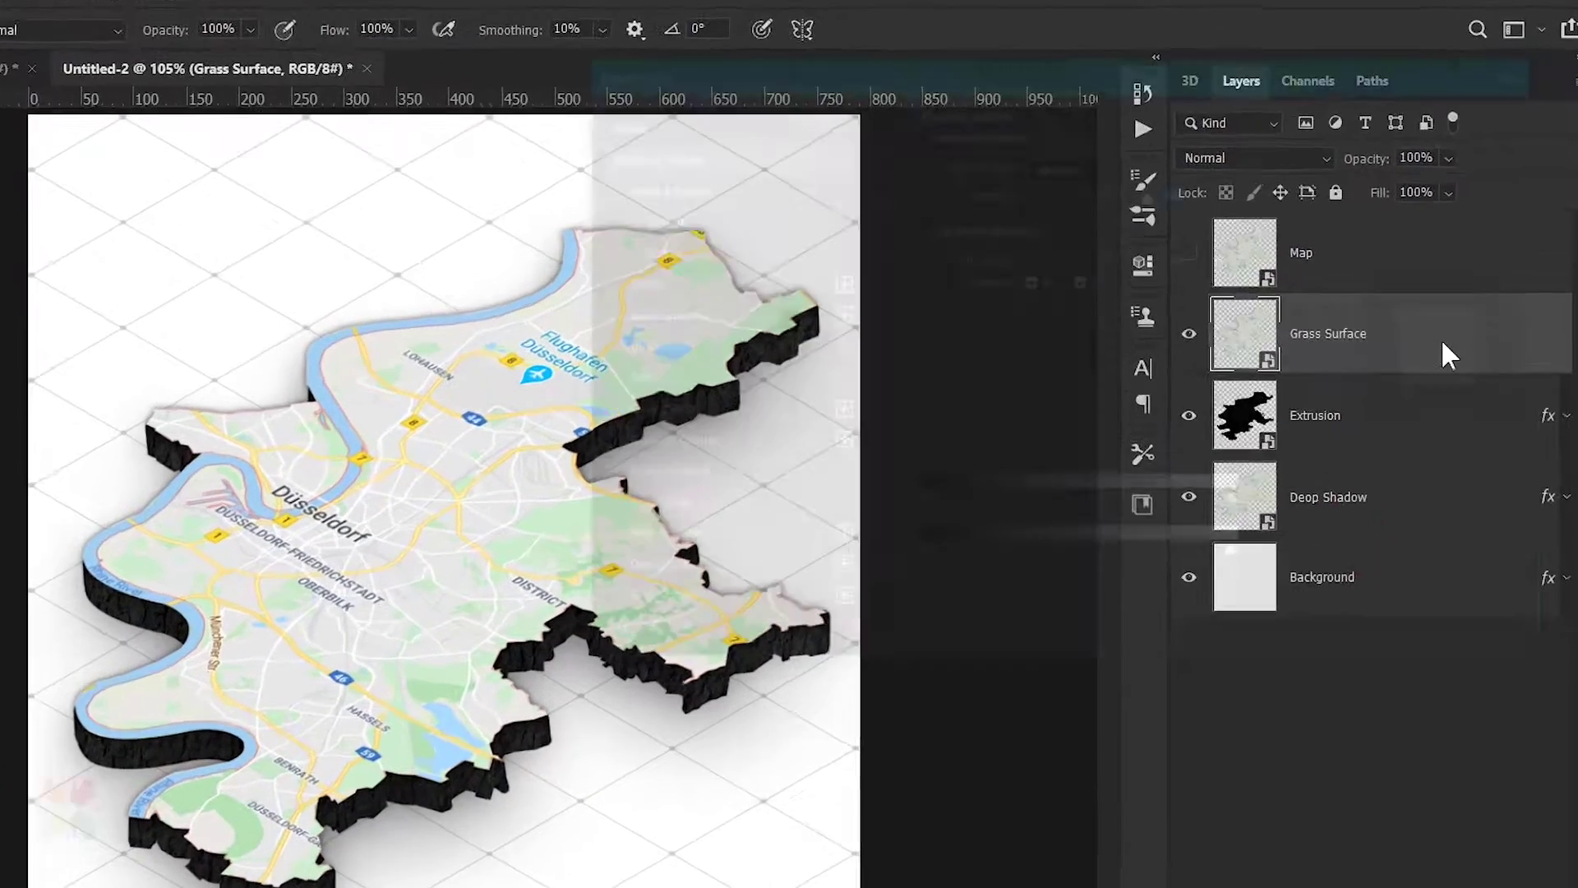
Add a green Inner Glow to the Grass Surface layer with Luminosity blending, 60% opacity, 80% noise, Edge source, 0% choke and 20 px size.
double_click(1446, 349)
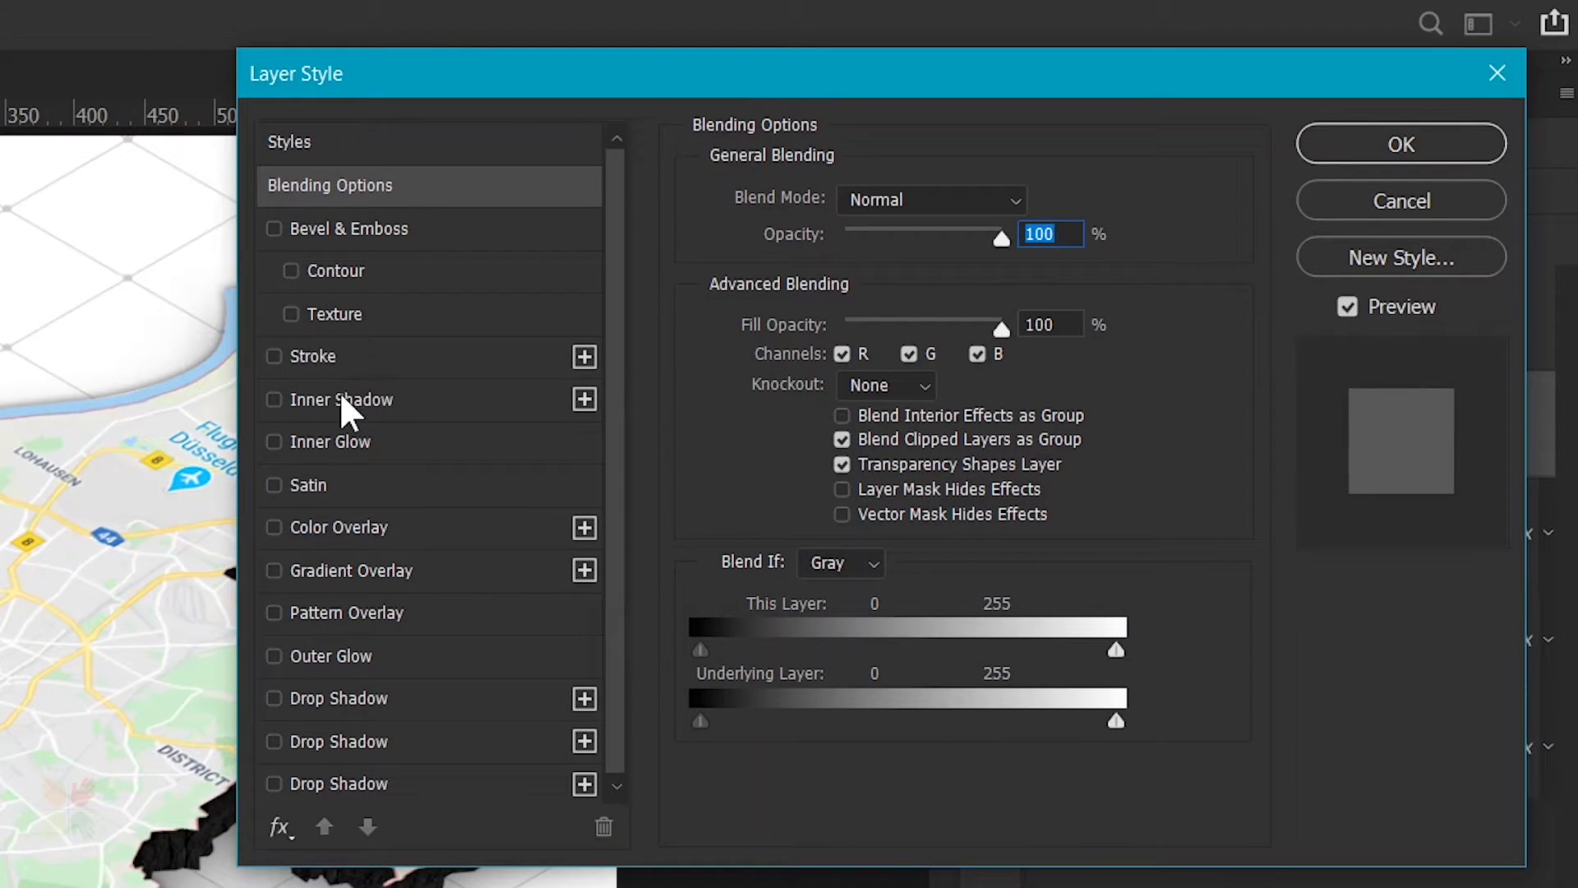
left_click(332, 442)
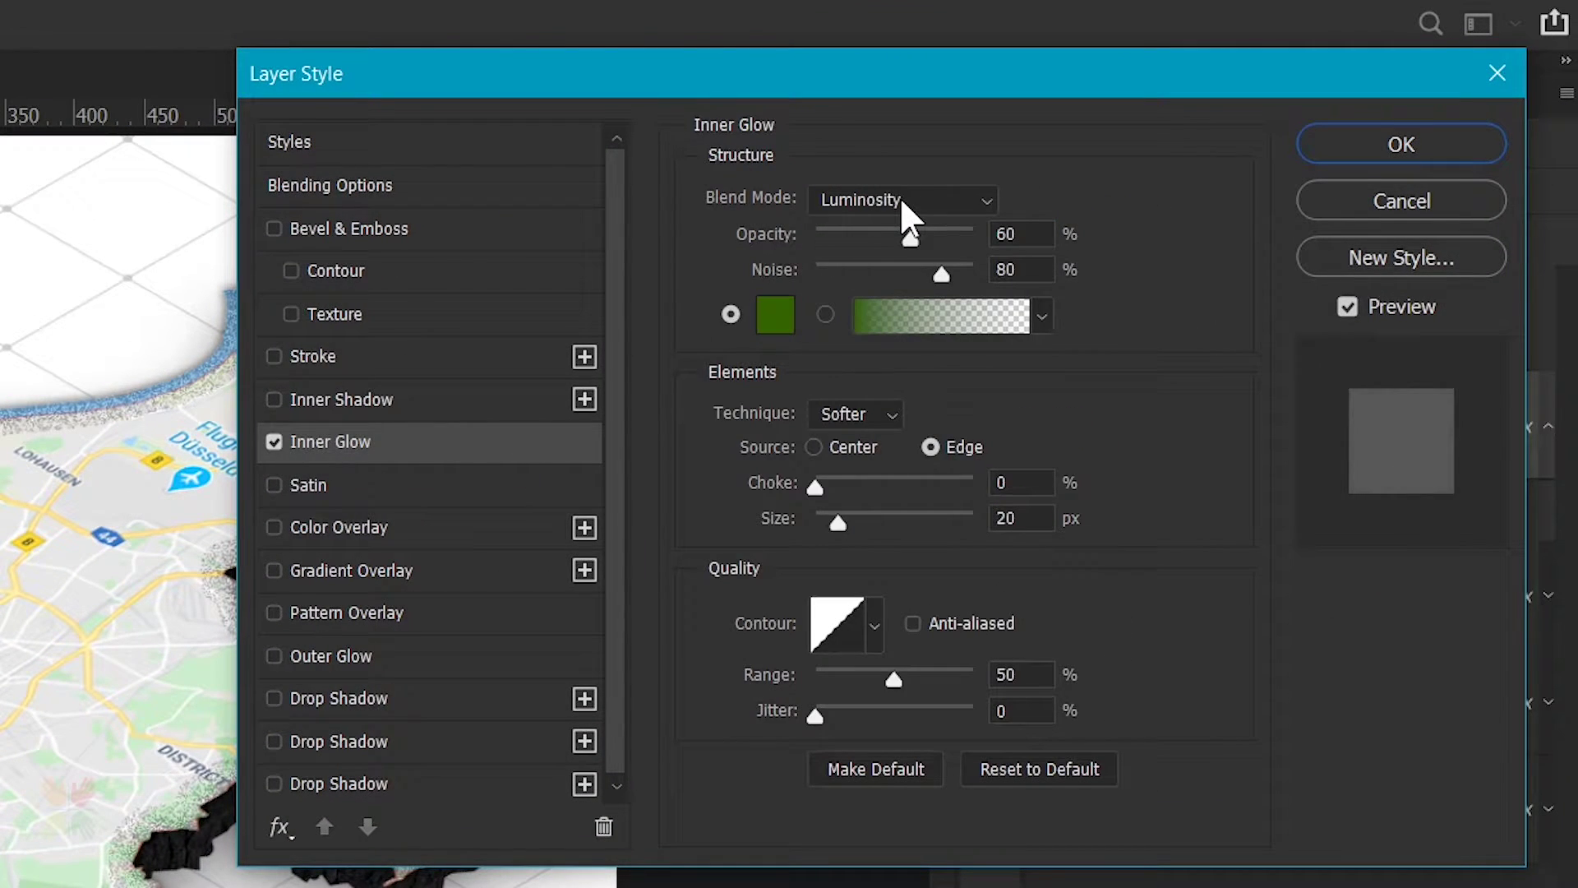
key("Tab")
key("Tab")
key("Tab")
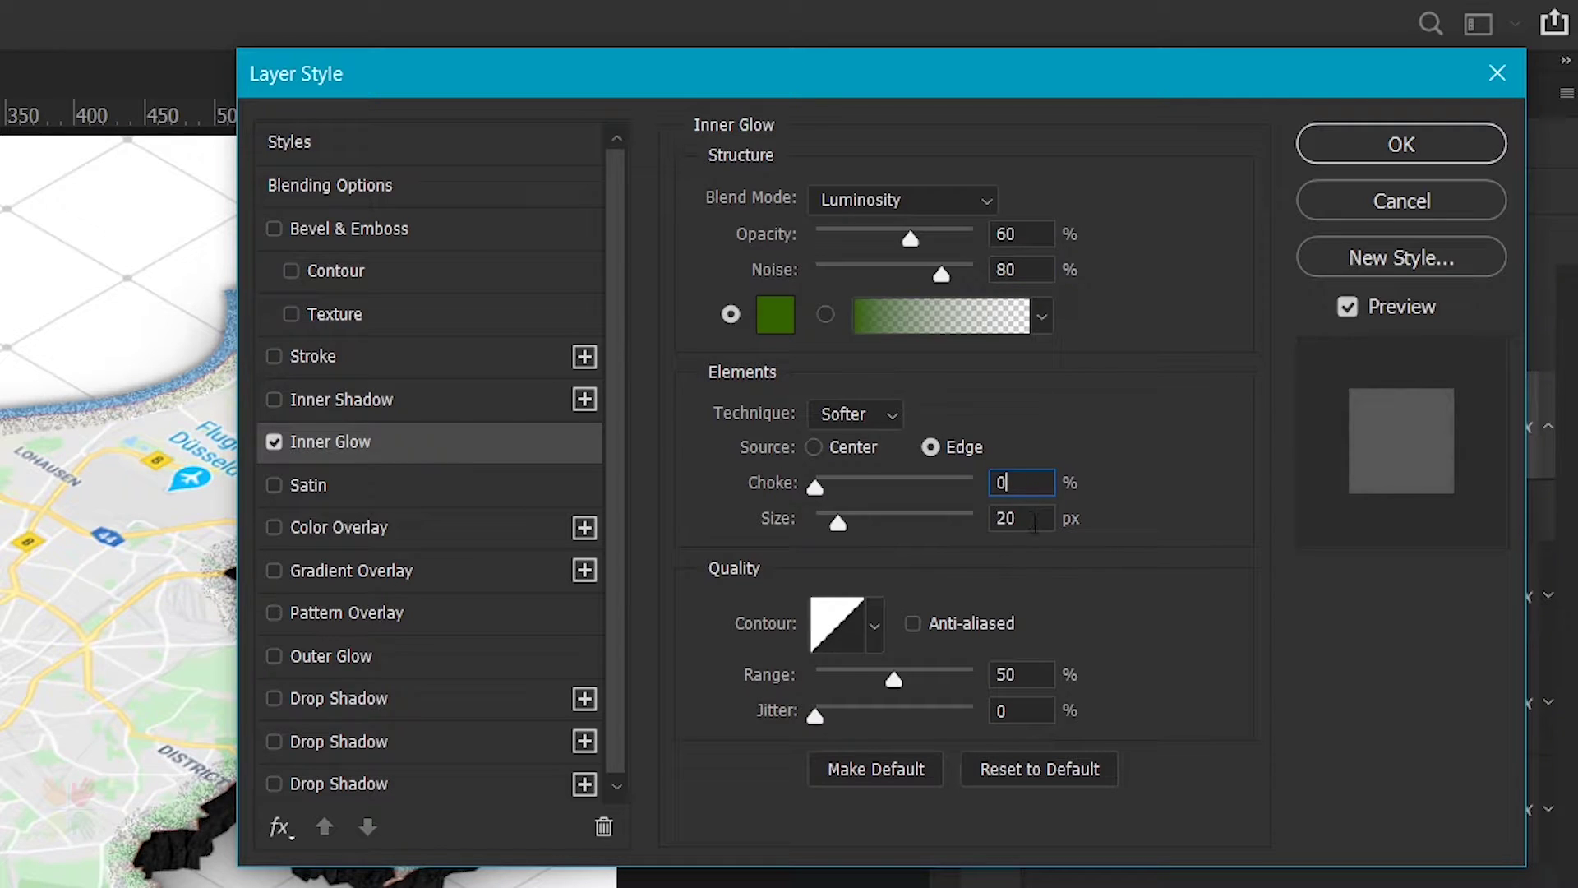
Add a black Satin effect with Soft Light blending, 50% opacity, 139° angle, 42 px distance, 83 px size and a linear contour.
left_click(334, 489)
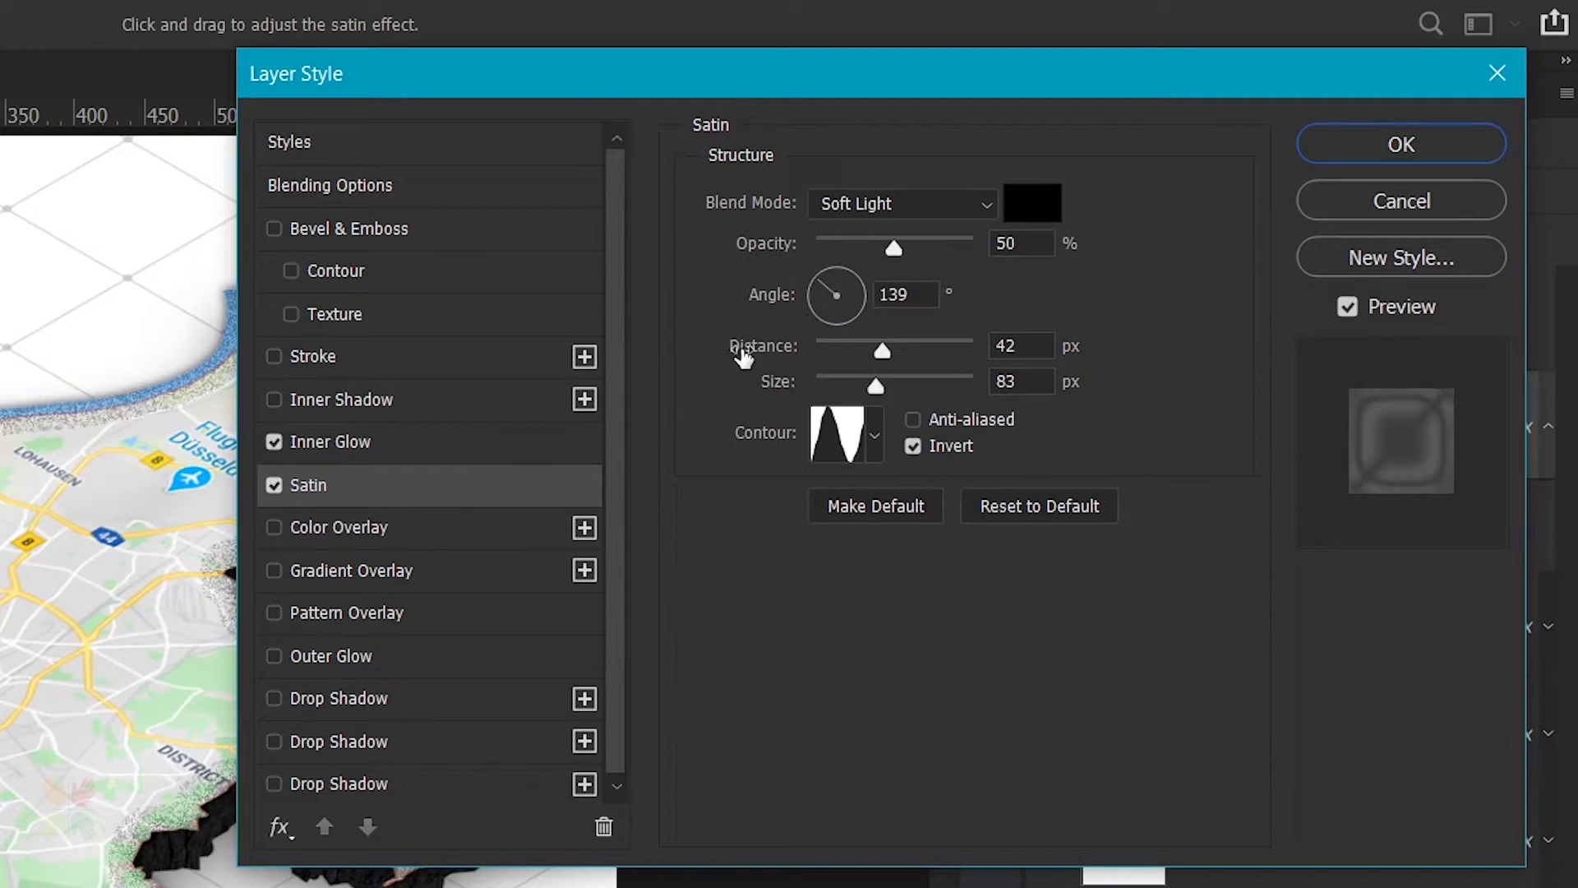
left_click(878, 435)
left_click(767, 501)
left_click(840, 426)
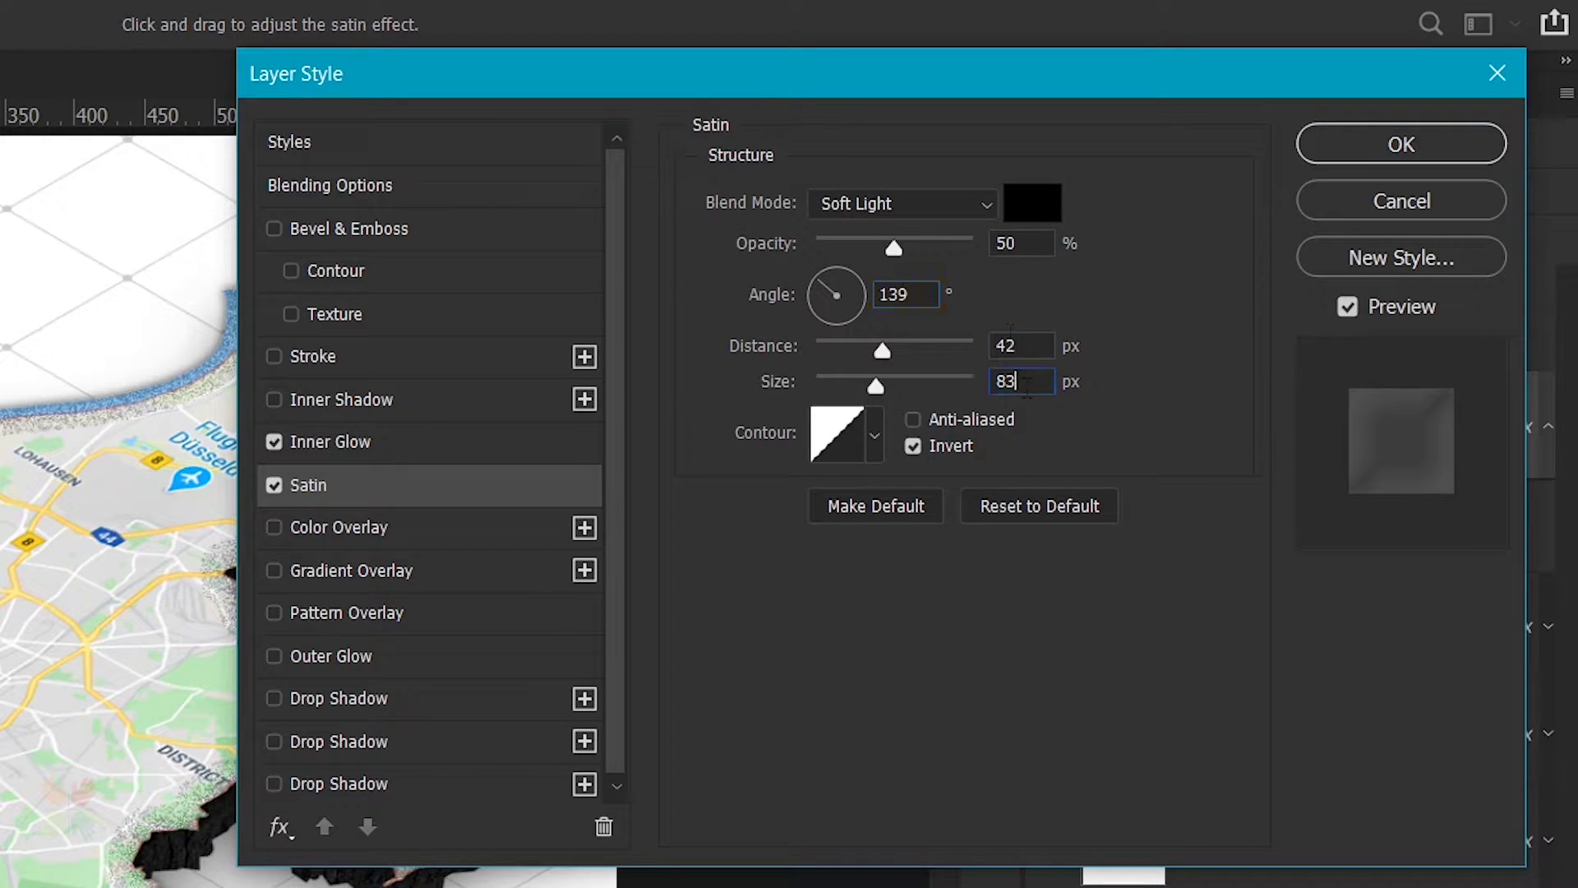
Add a linear Multiply Gradient Overlay at 20% opacity, 180° and 90% scale, plus a grass Pattern Overlay at 100% scale, and apply the style.
left_click(352, 570)
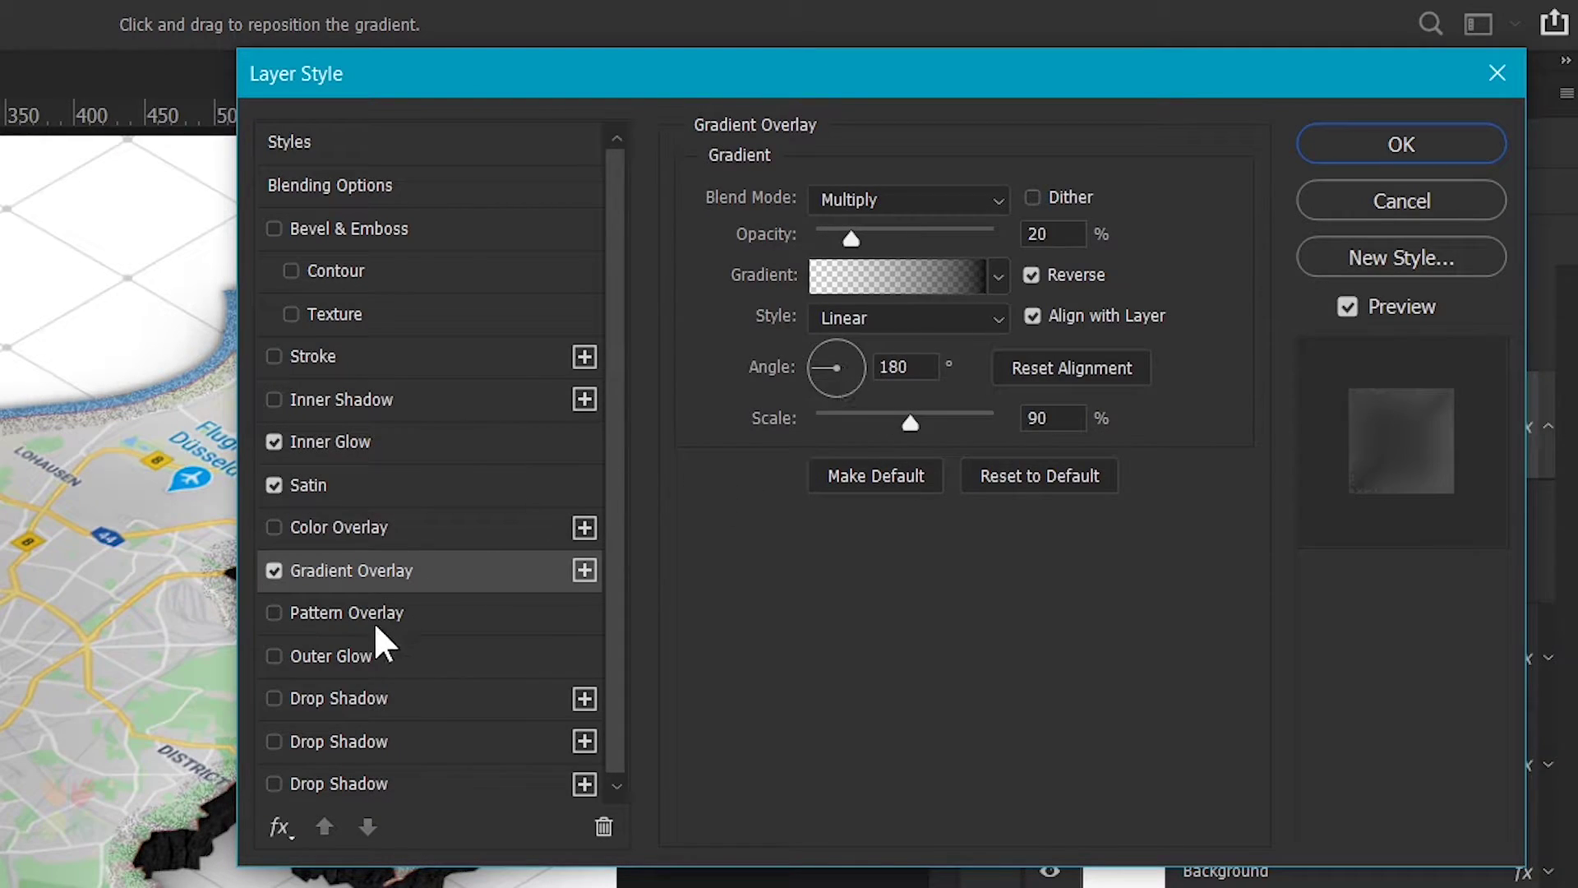
left_click(392, 613)
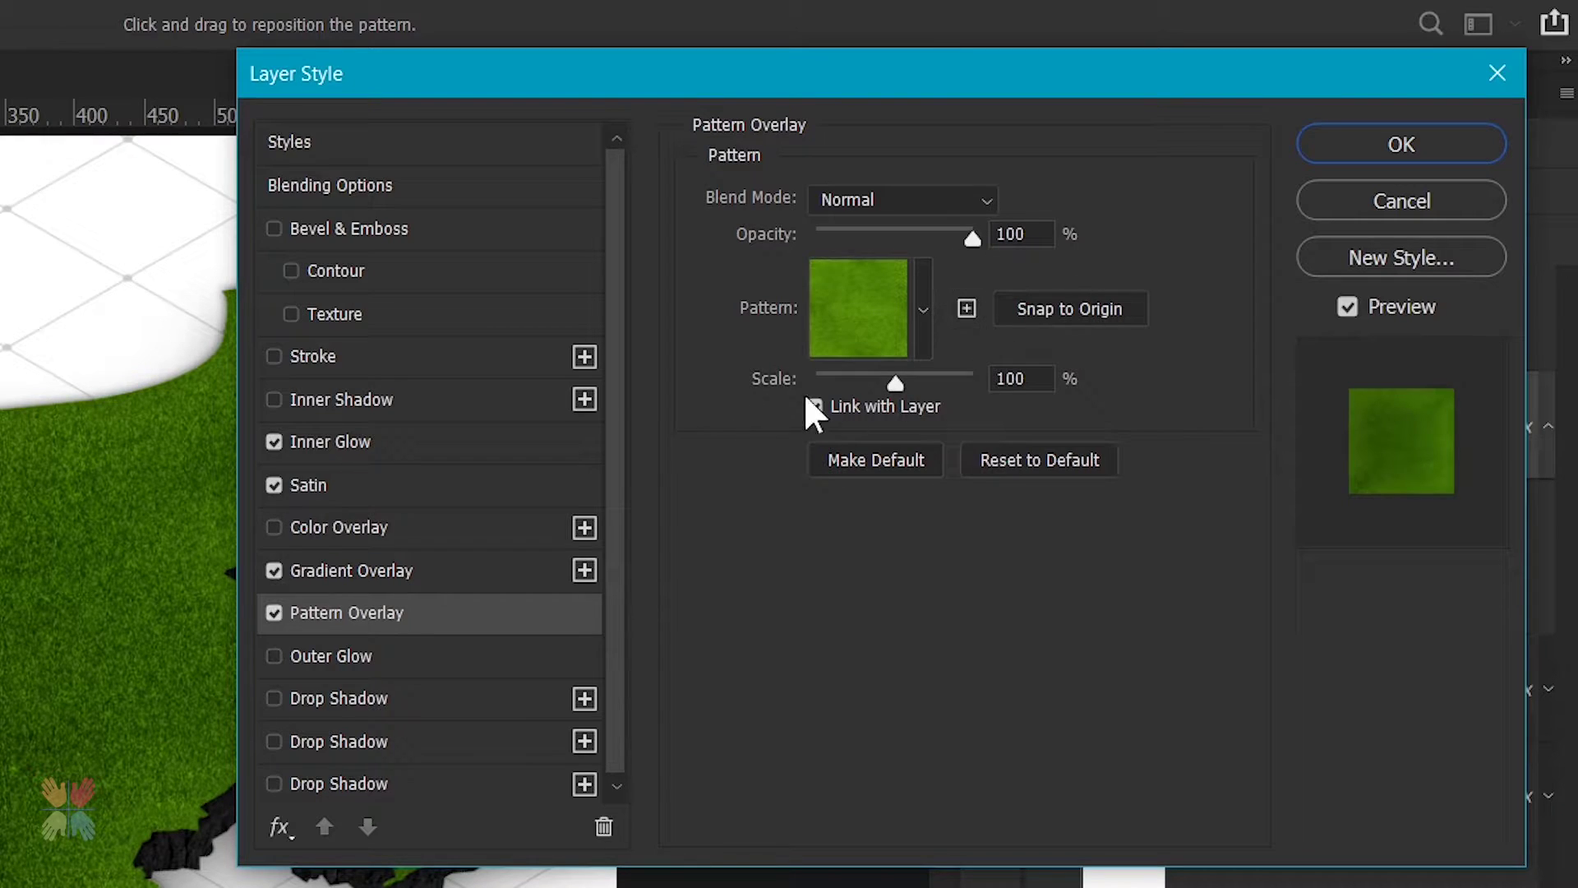
left_click(434, 567)
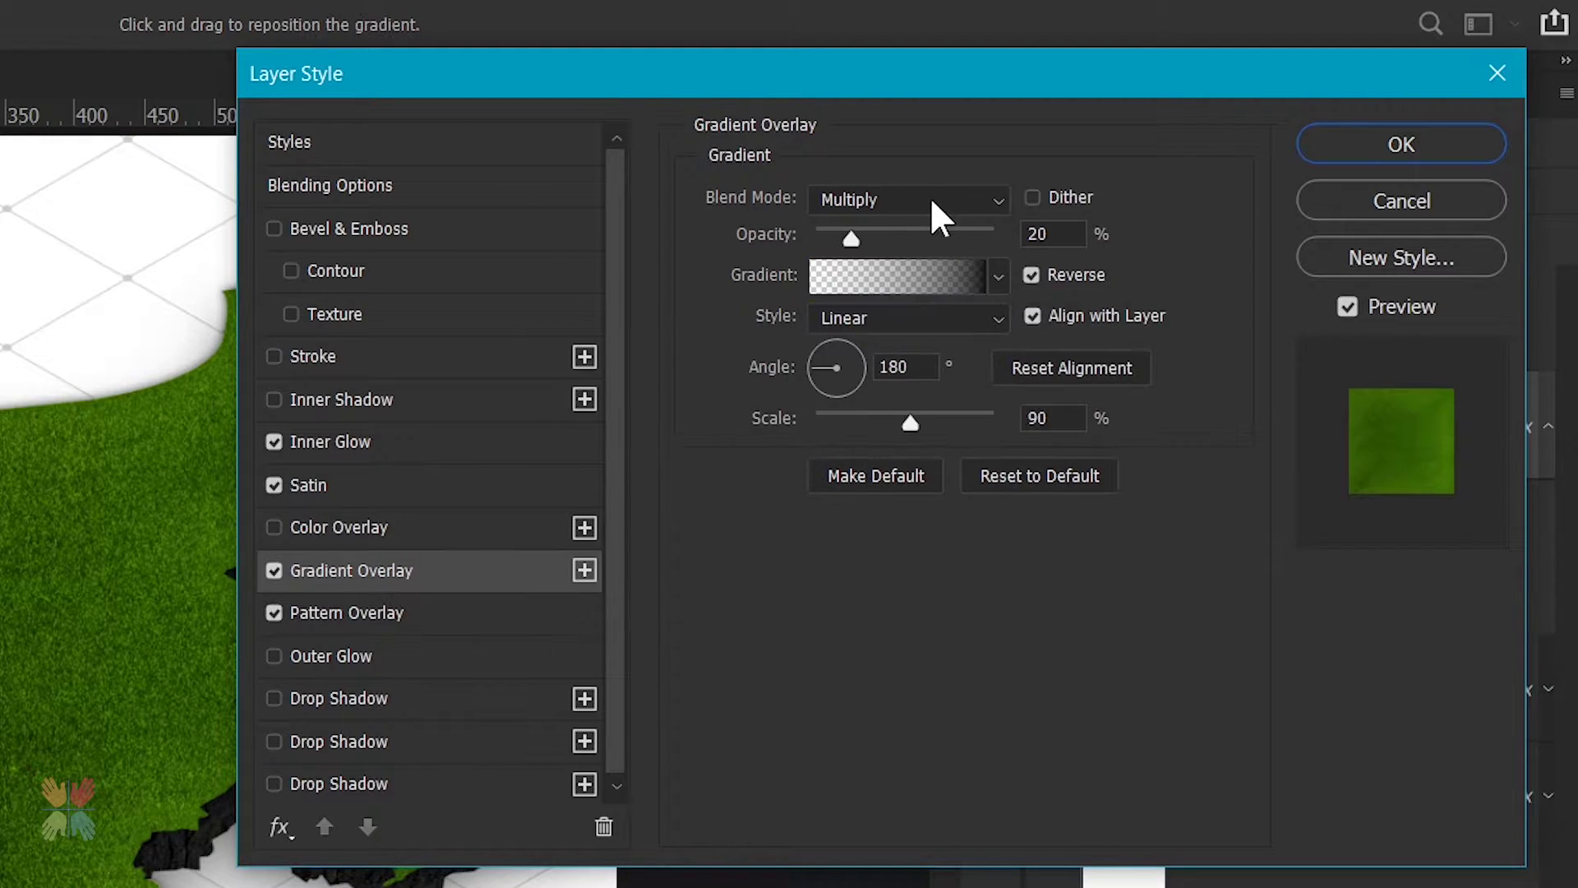
left_click(925, 278)
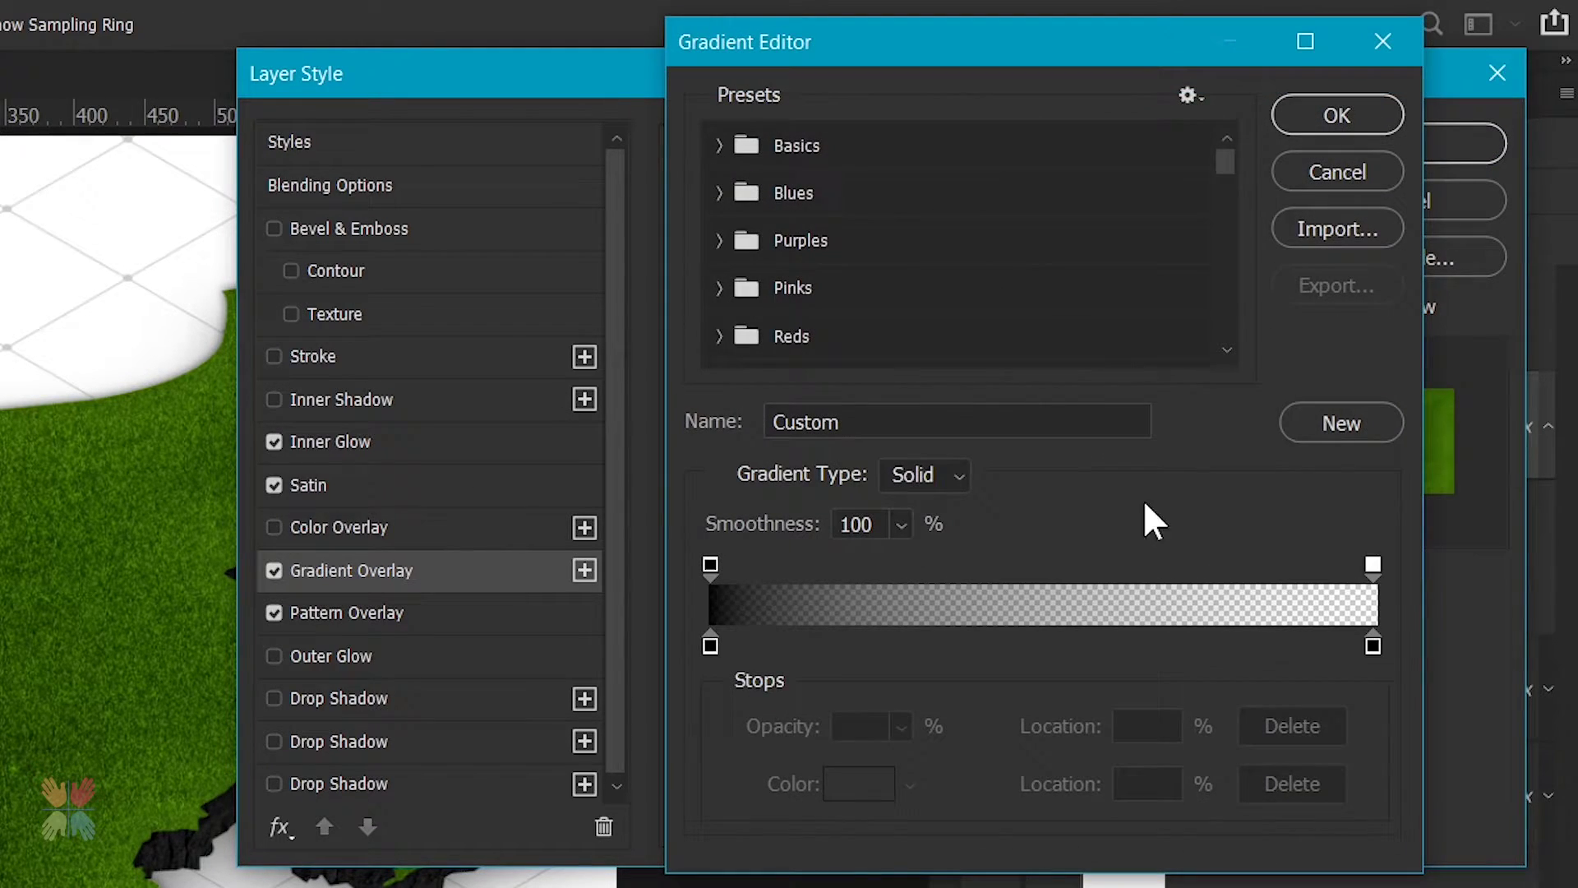
left_click(1315, 180)
left_click(1355, 146)
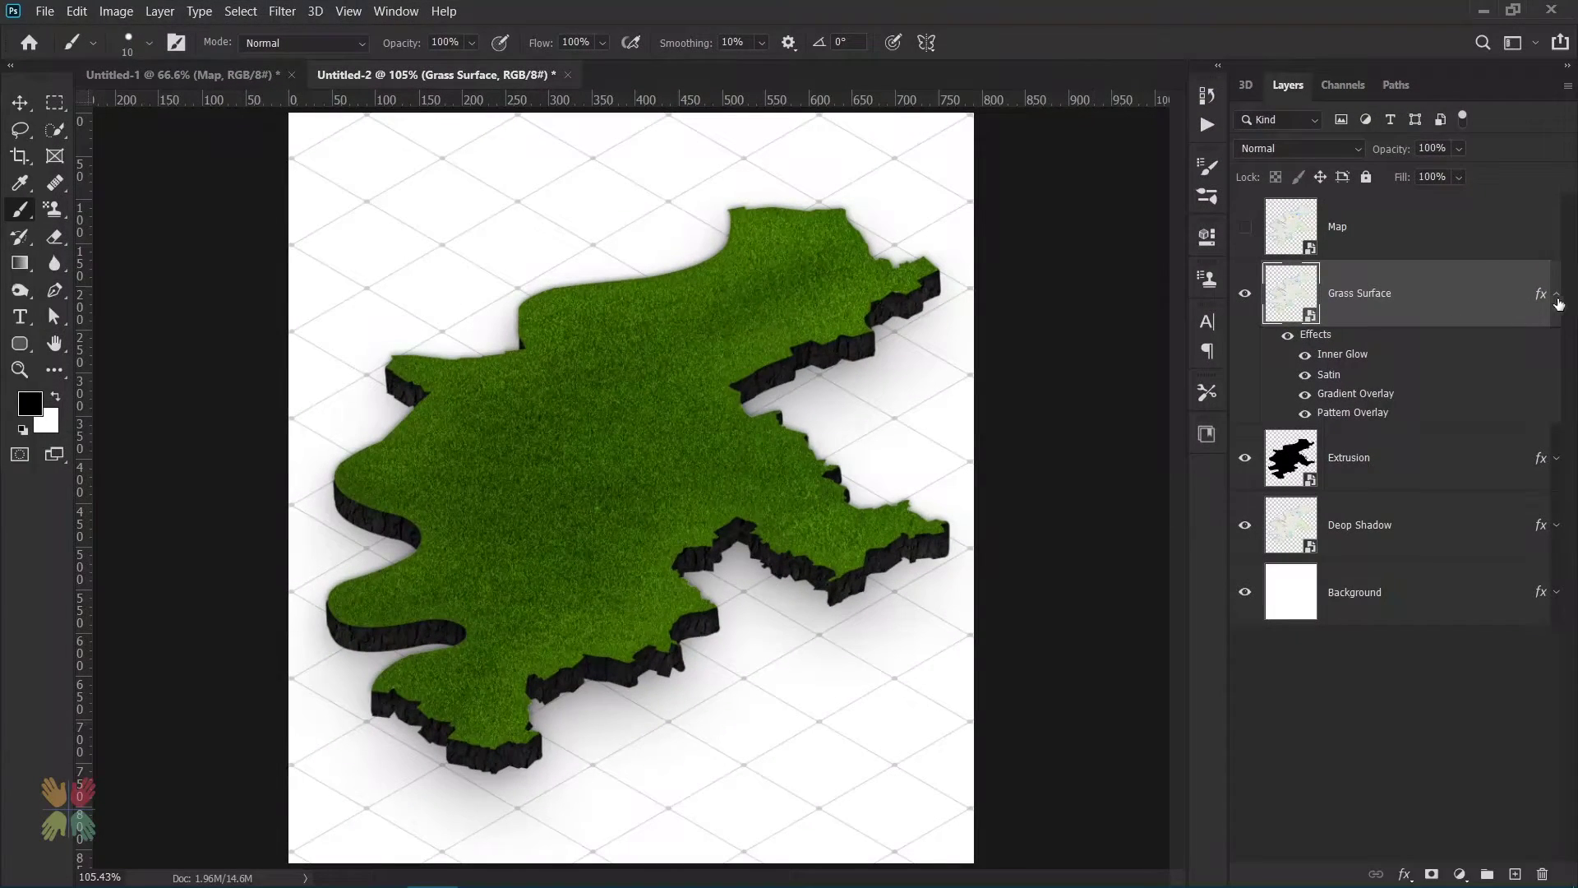
Collapse the Grass Surface effects list and create a new layer named Grass Edges directly above it.
left_click(1558, 301)
left_click(1515, 874)
double_click(1347, 293)
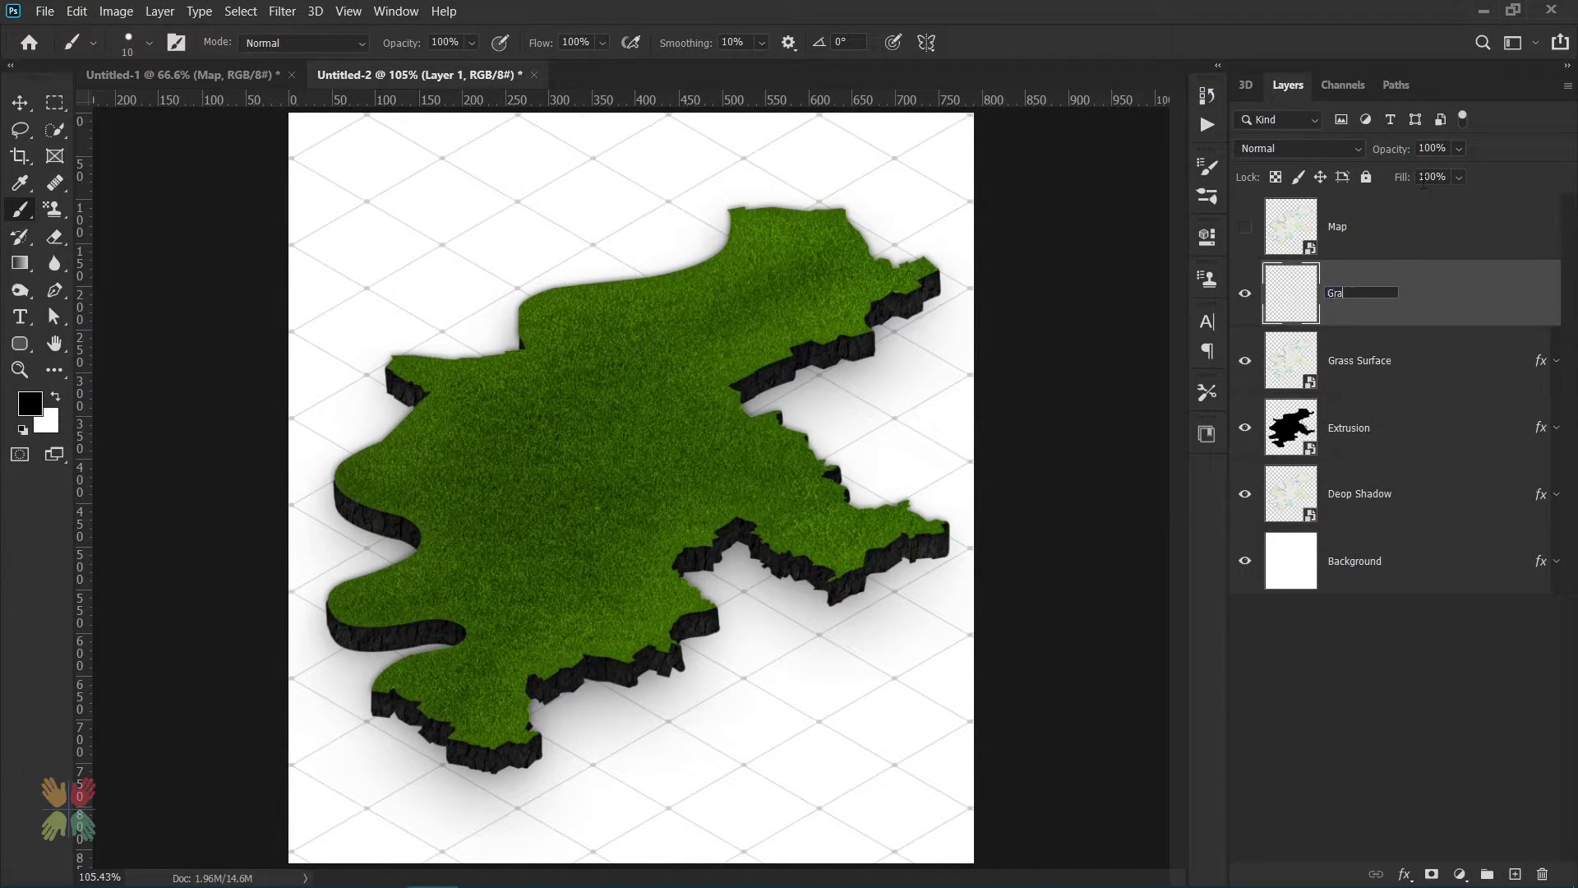
type("Grass Edges")
key("Return")
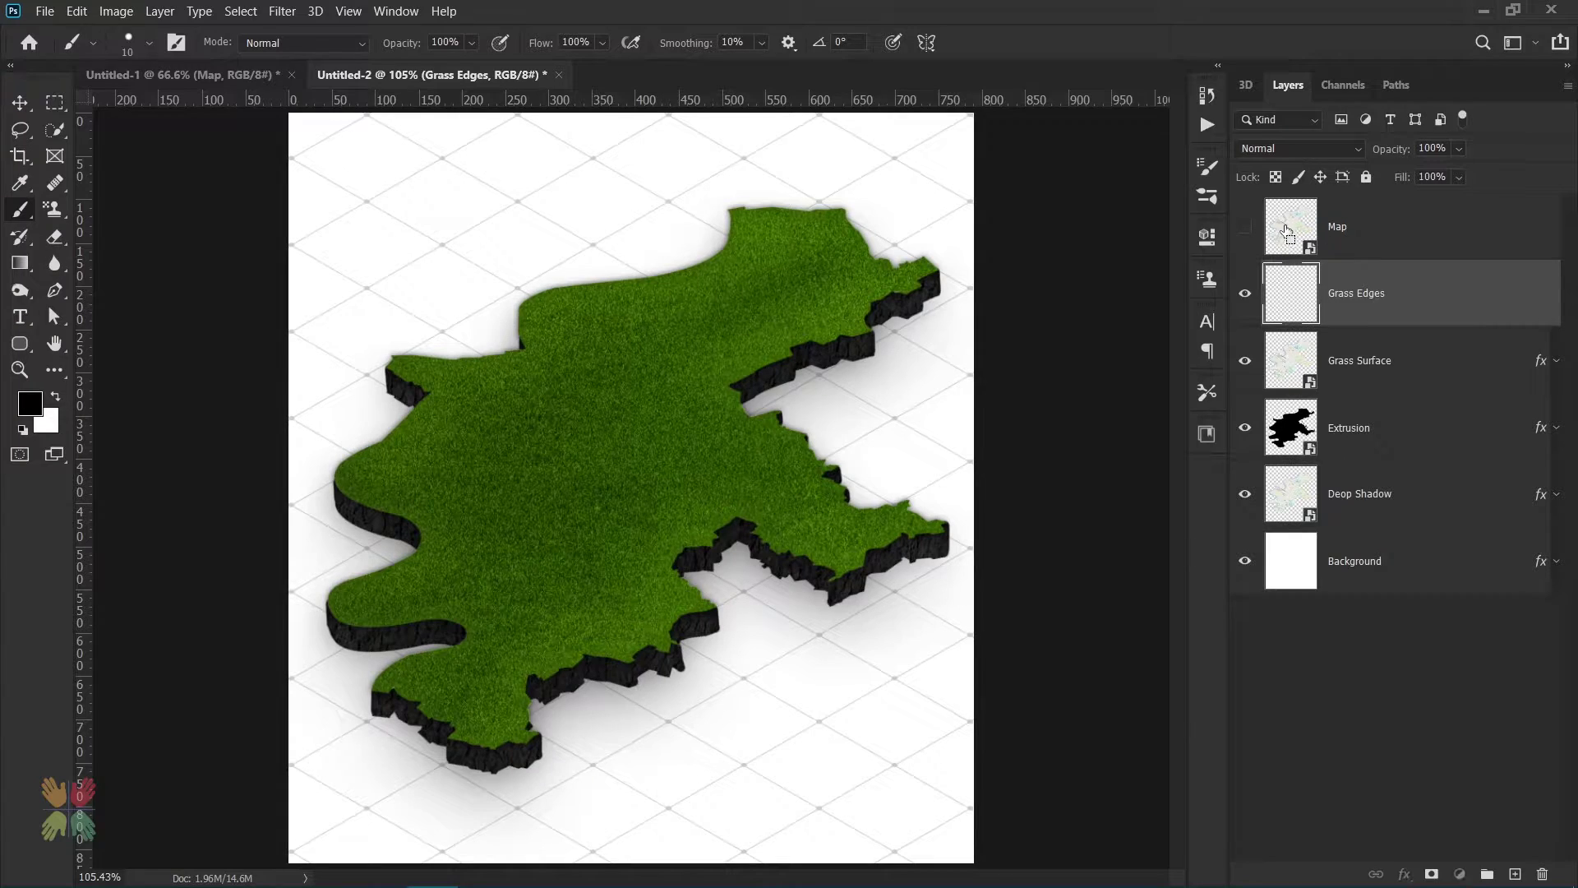
Load the Map layer's outline as a selection and convert it into a work path with a 2.0 pixel tolerance.
left_click(1288, 233, "ctrl")
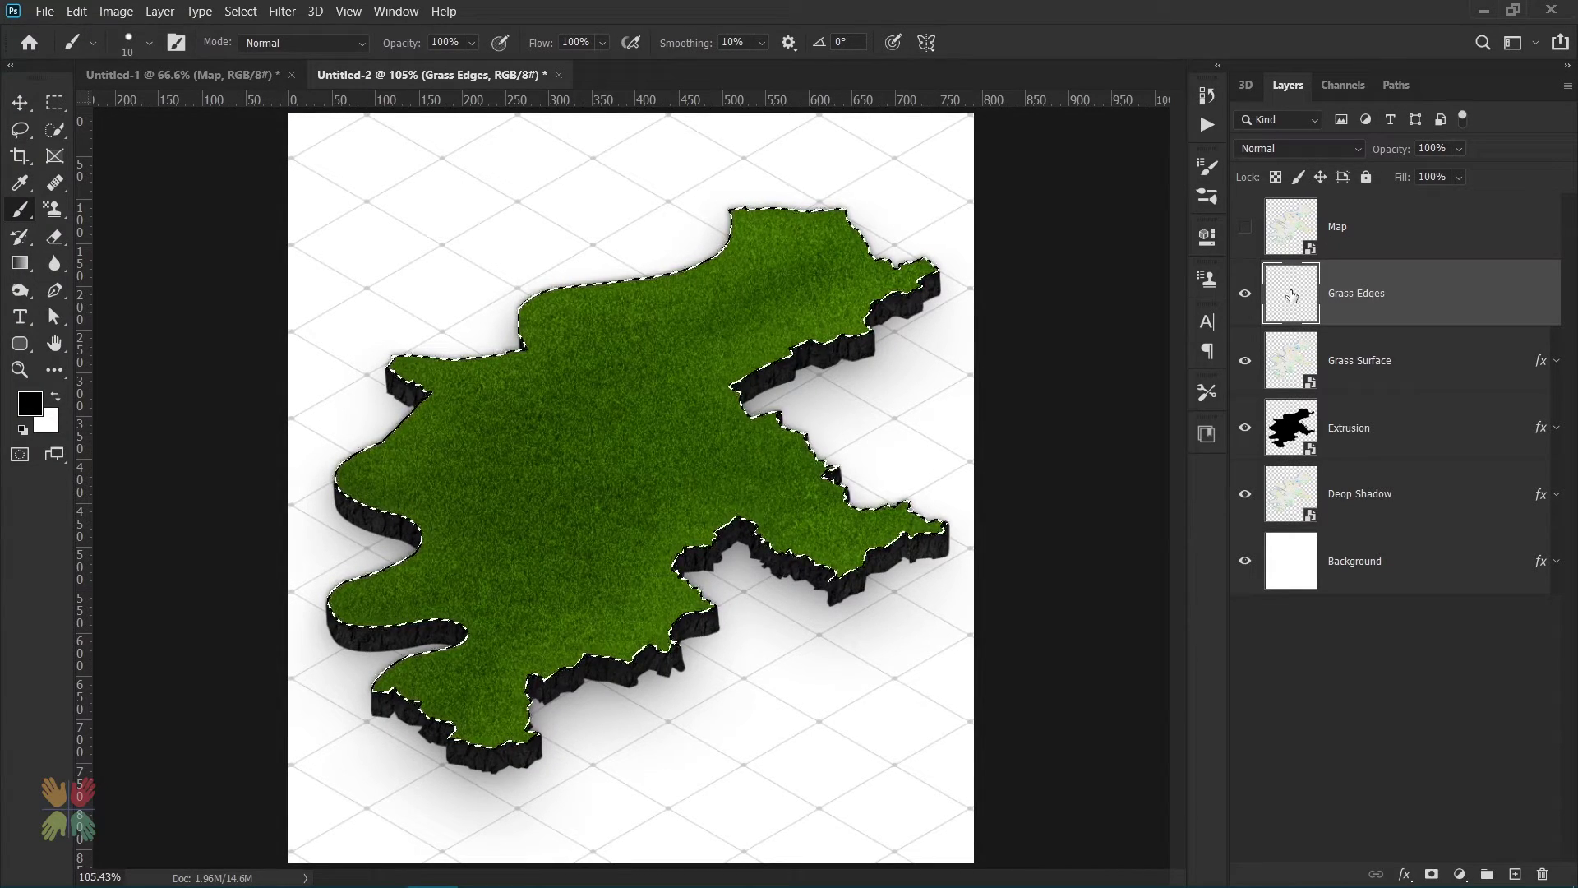
left_click(1396, 86)
left_click(1568, 85)
left_click(1515, 165)
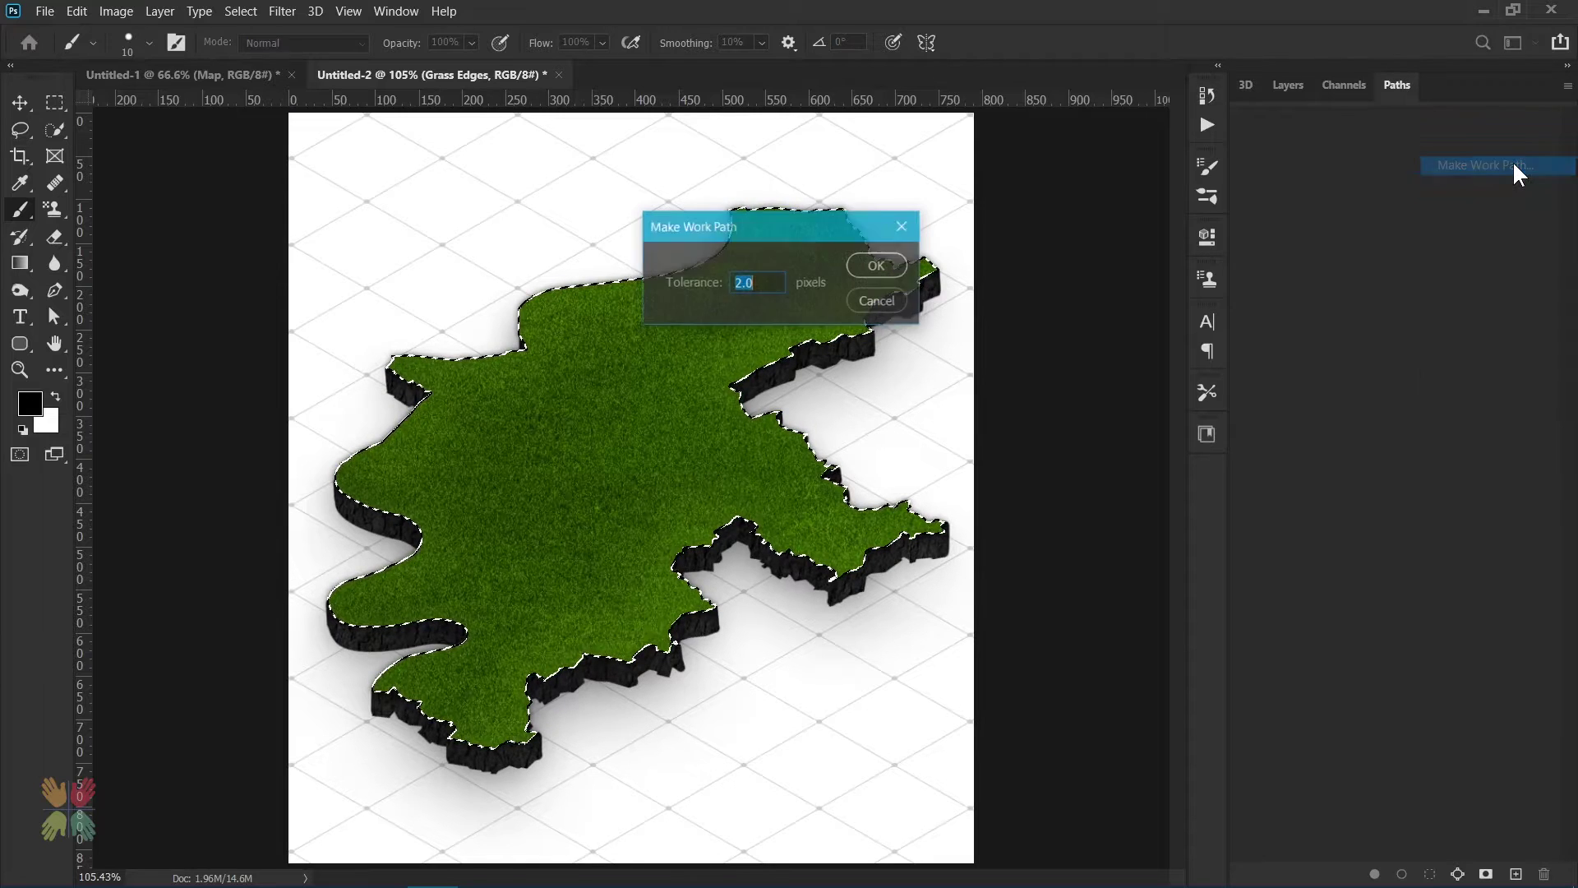
left_click(876, 264)
left_click(1288, 86)
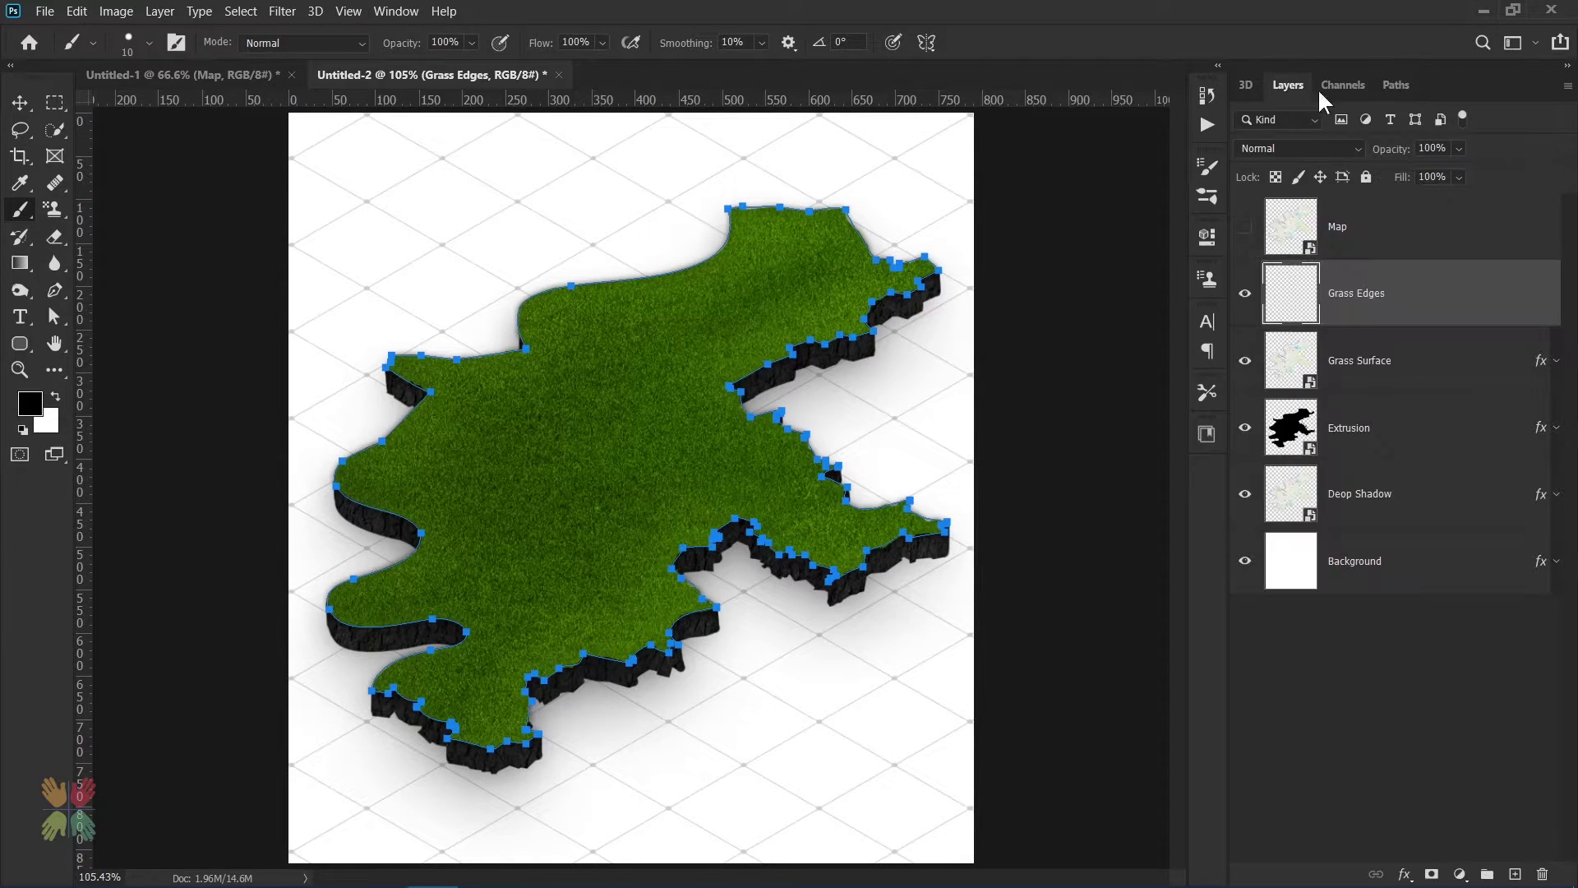
left_click(1396, 85)
Set the foreground colour to 346400 and the background colour to 204f03.
left_click(23, 413)
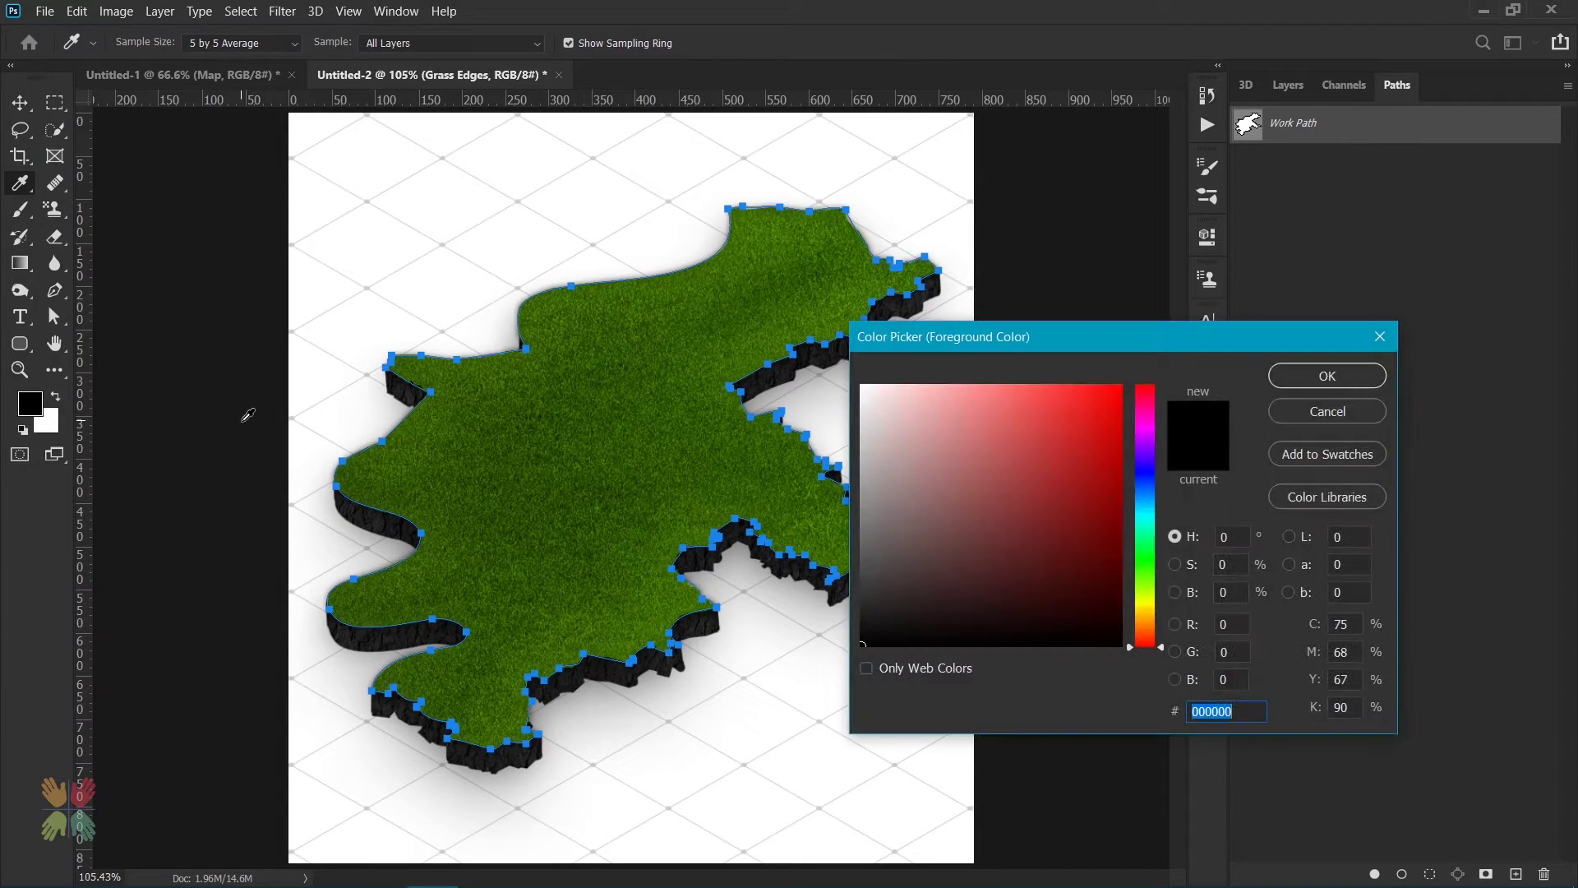
type("346400")
key("Return")
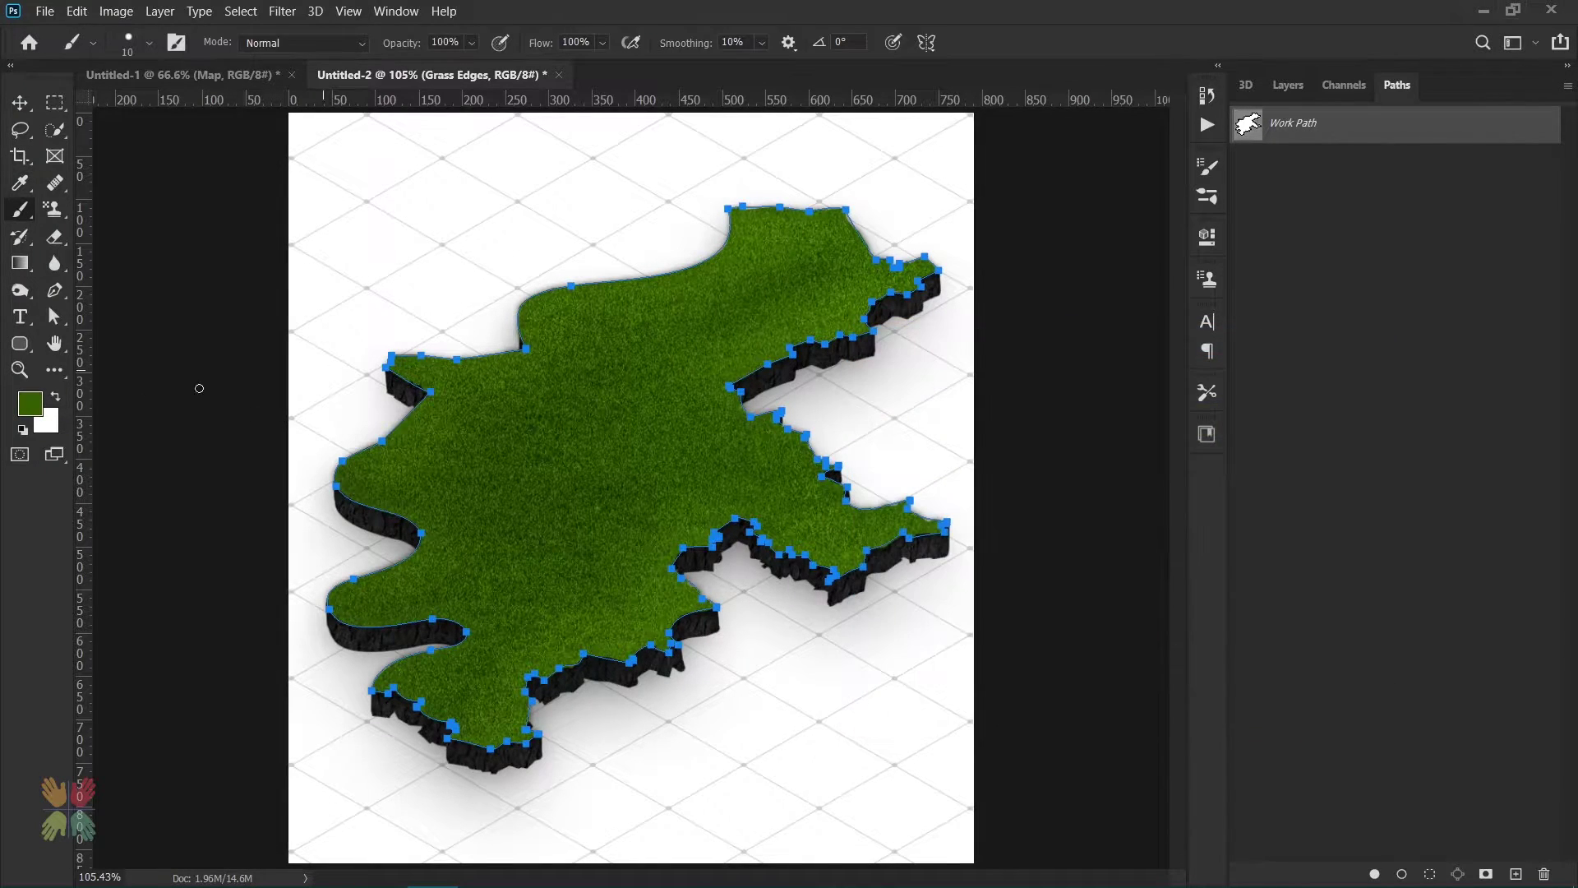
left_click(47, 423)
type("204f03")
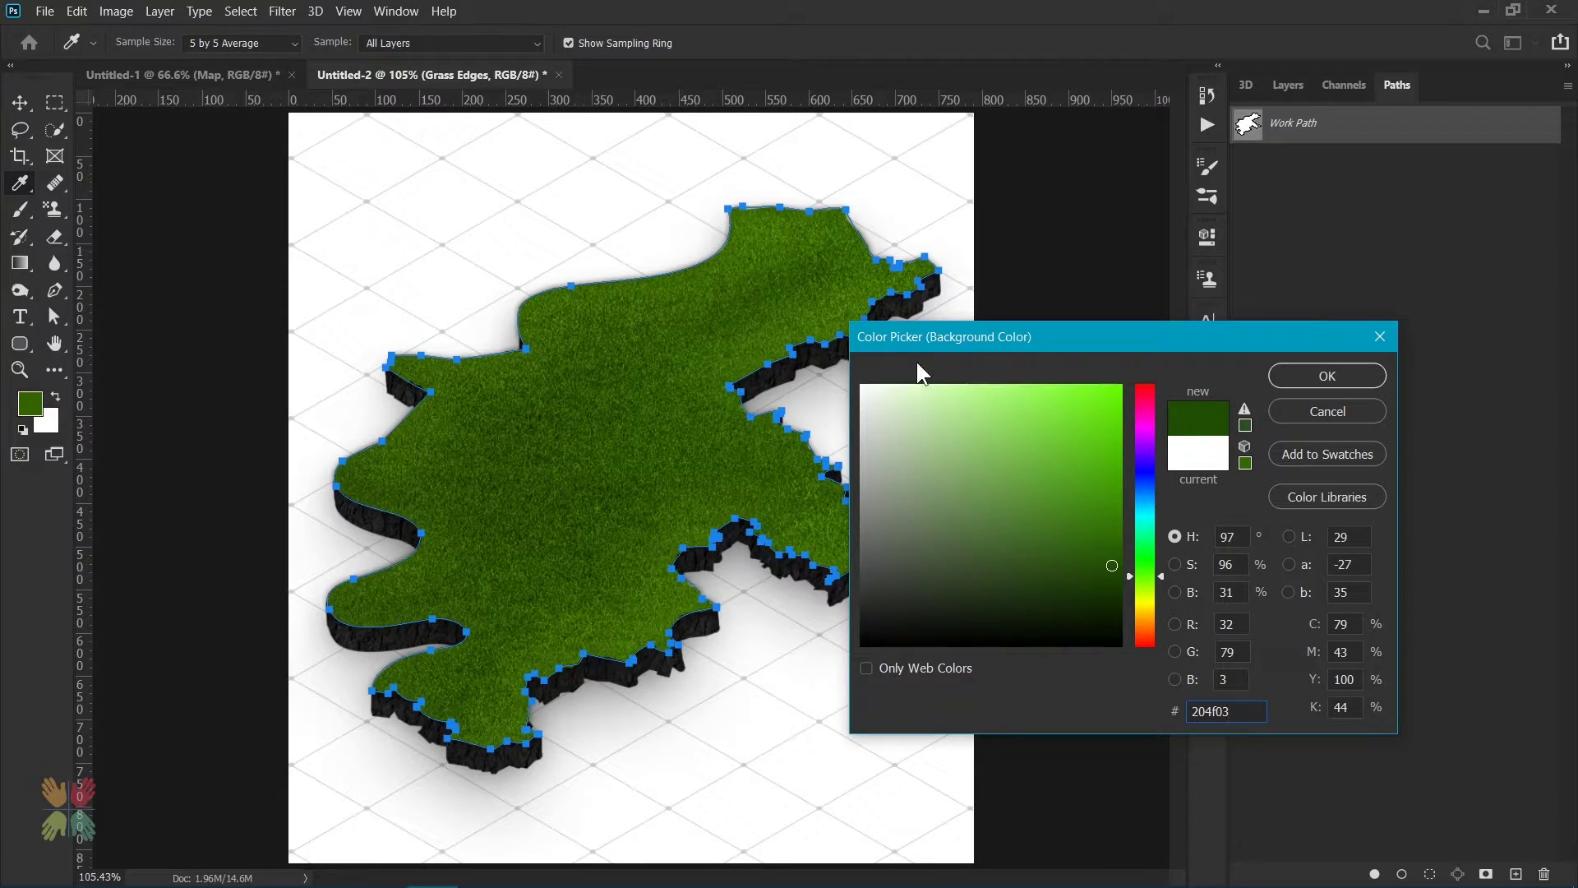
left_click(1327, 376)
Choose the Grass 01 brush from the brushes group and set its size to 20 px.
left_click(20, 209)
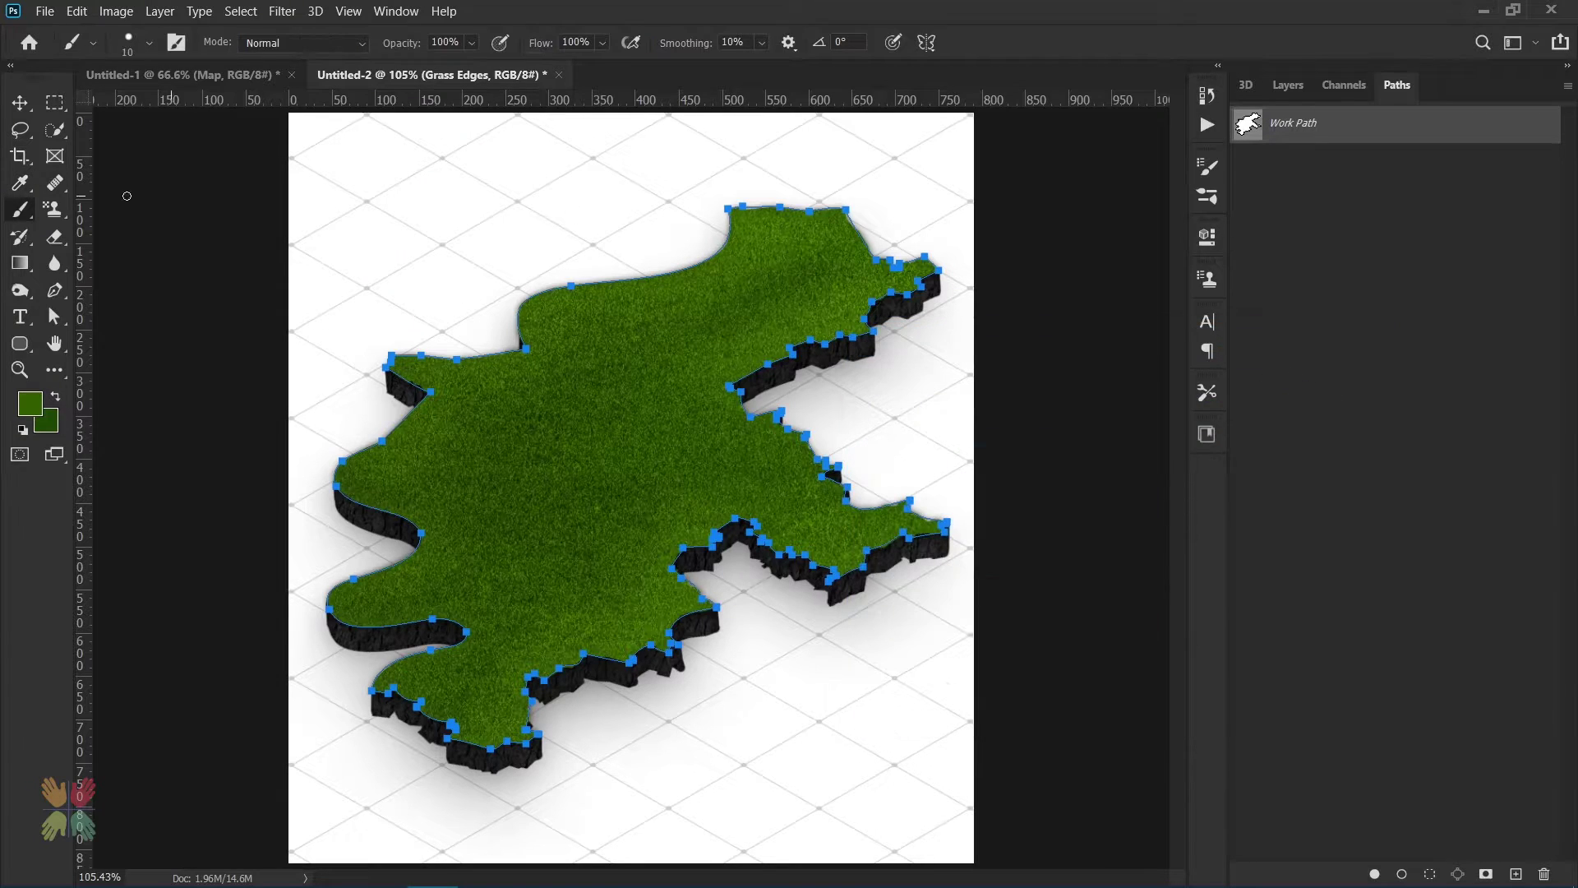
left_click(150, 43)
left_click_drag(880, 320, 879, 534)
left_click(165, 593)
left_click_drag(223, 81, 173, 83)
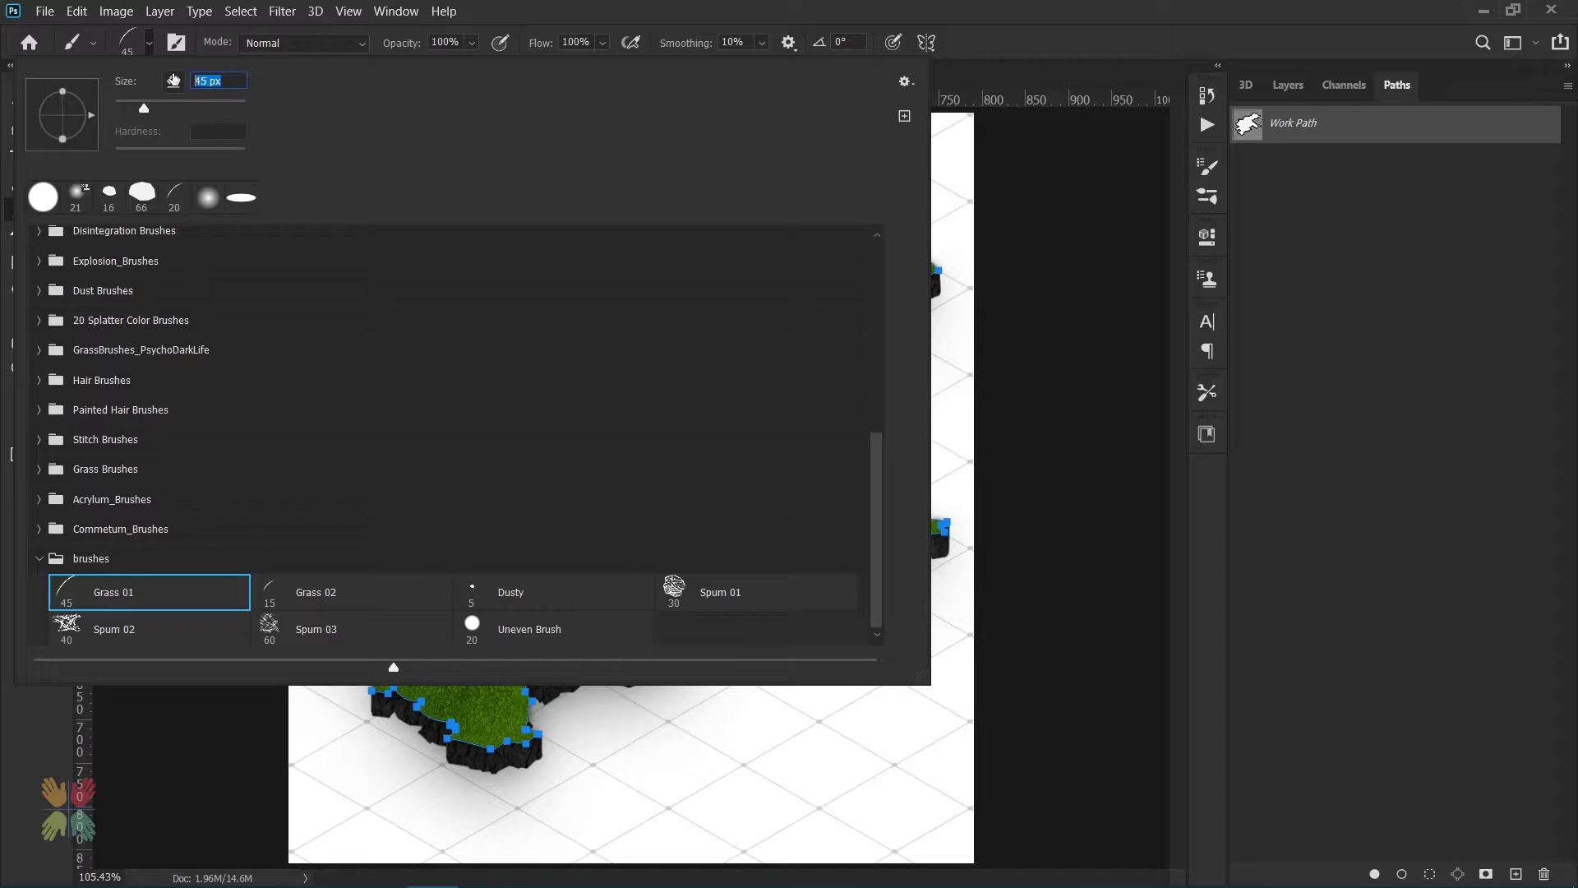
type("20")
key("Return")
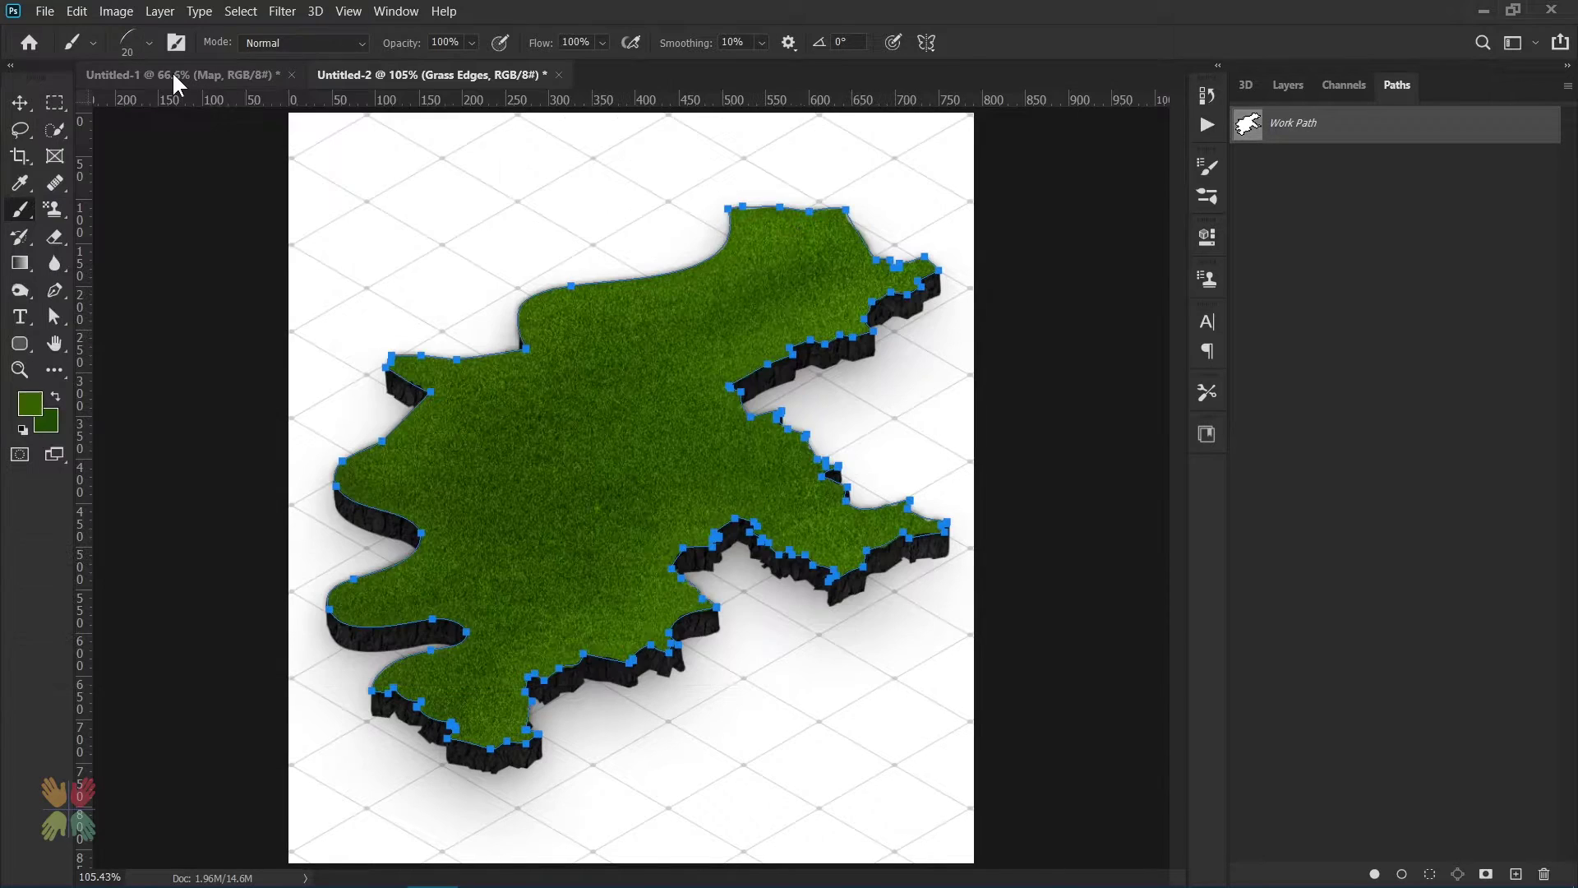
left_click(1291, 84)
left_click_drag(369, 220, 487, 198)
key("ctrl+z")
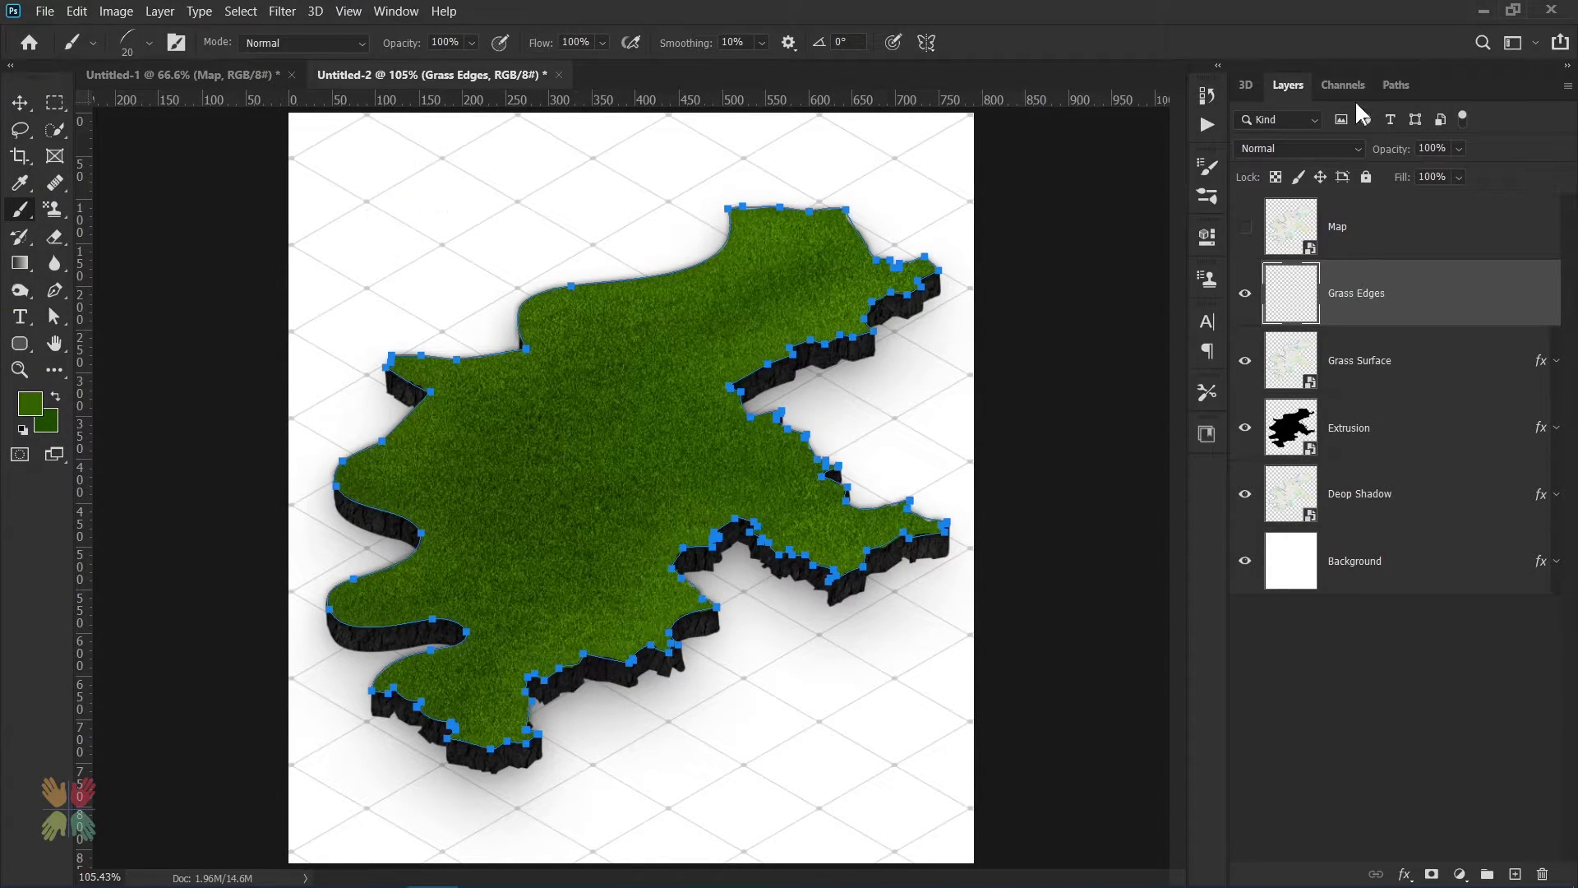
Stroke the work path with the grass brush on the Grass Edges layer, and delete the work path.
left_click(1397, 84)
left_click(1568, 85)
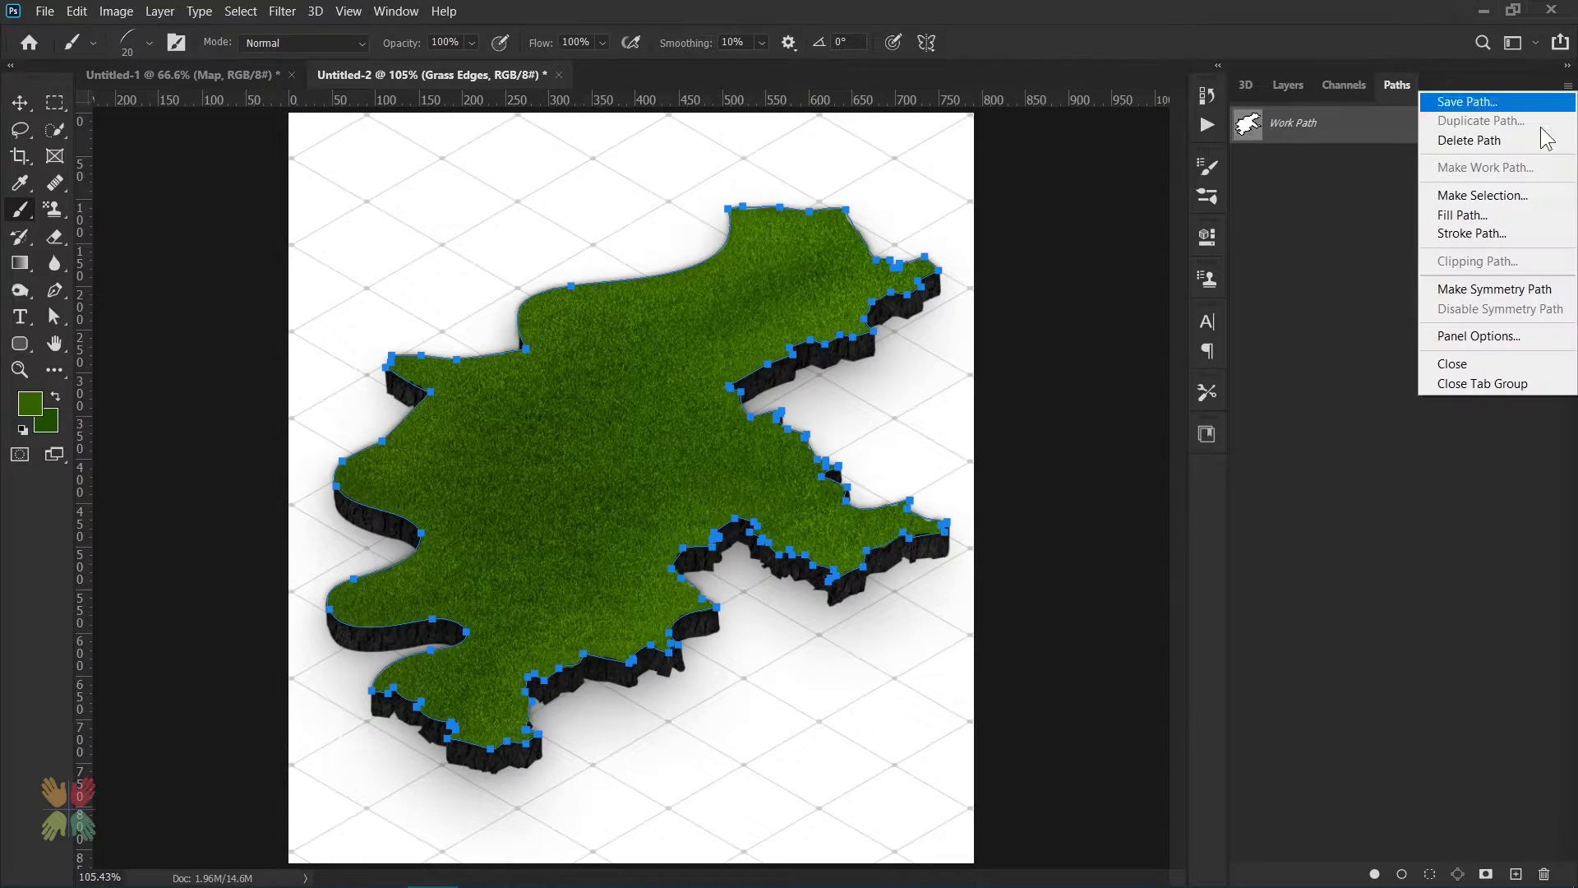
left_click(1498, 232)
left_click(761, 260)
left_click(761, 259)
left_click(918, 266)
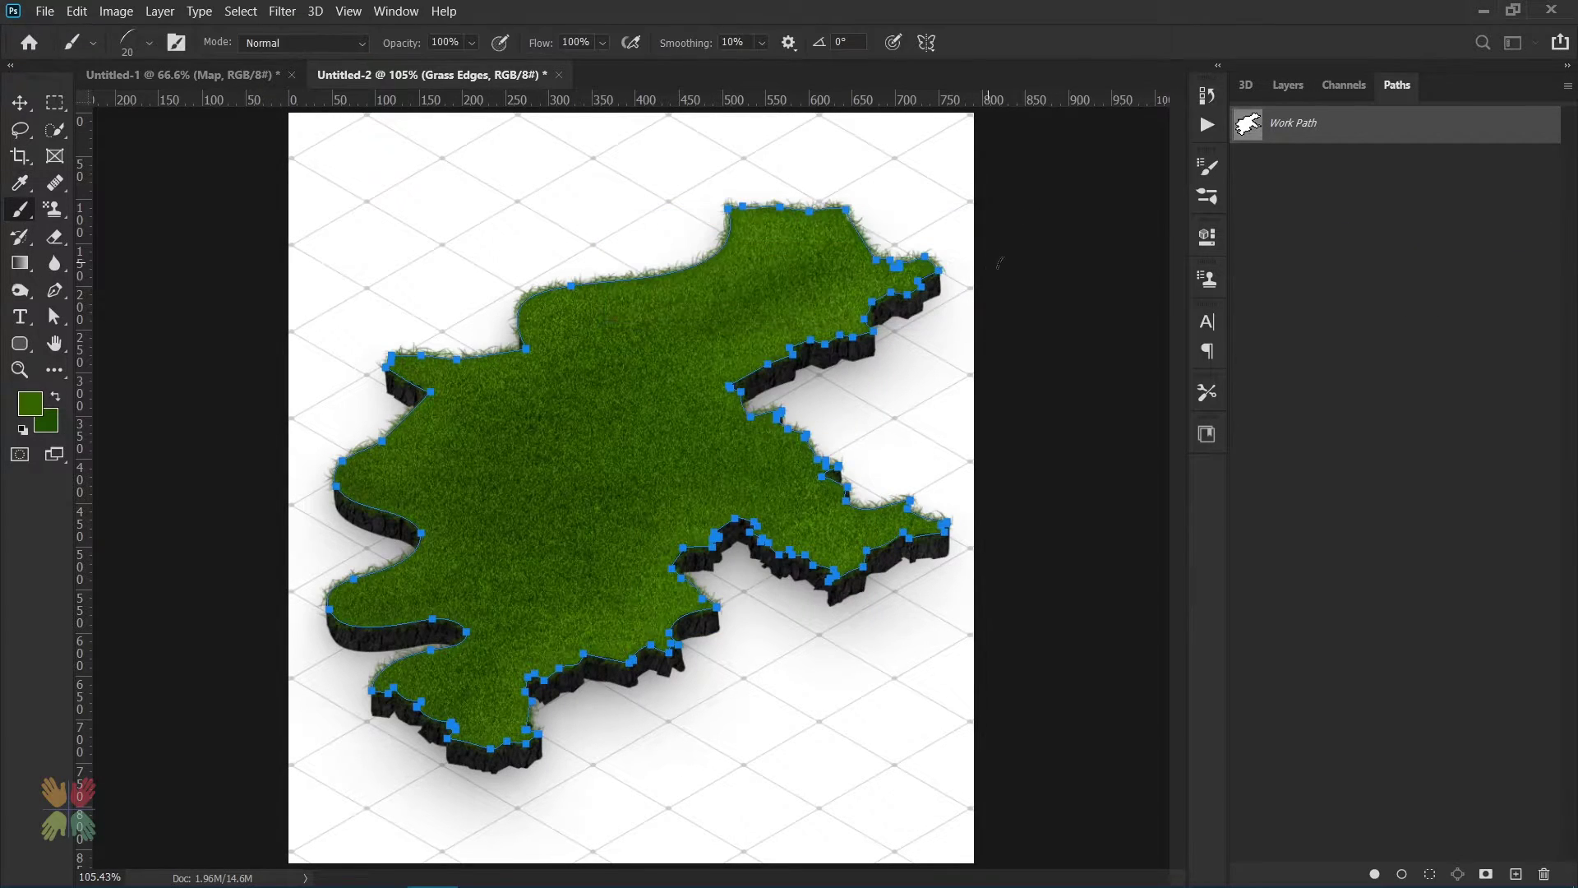
left_click_drag(1297, 125, 1544, 874)
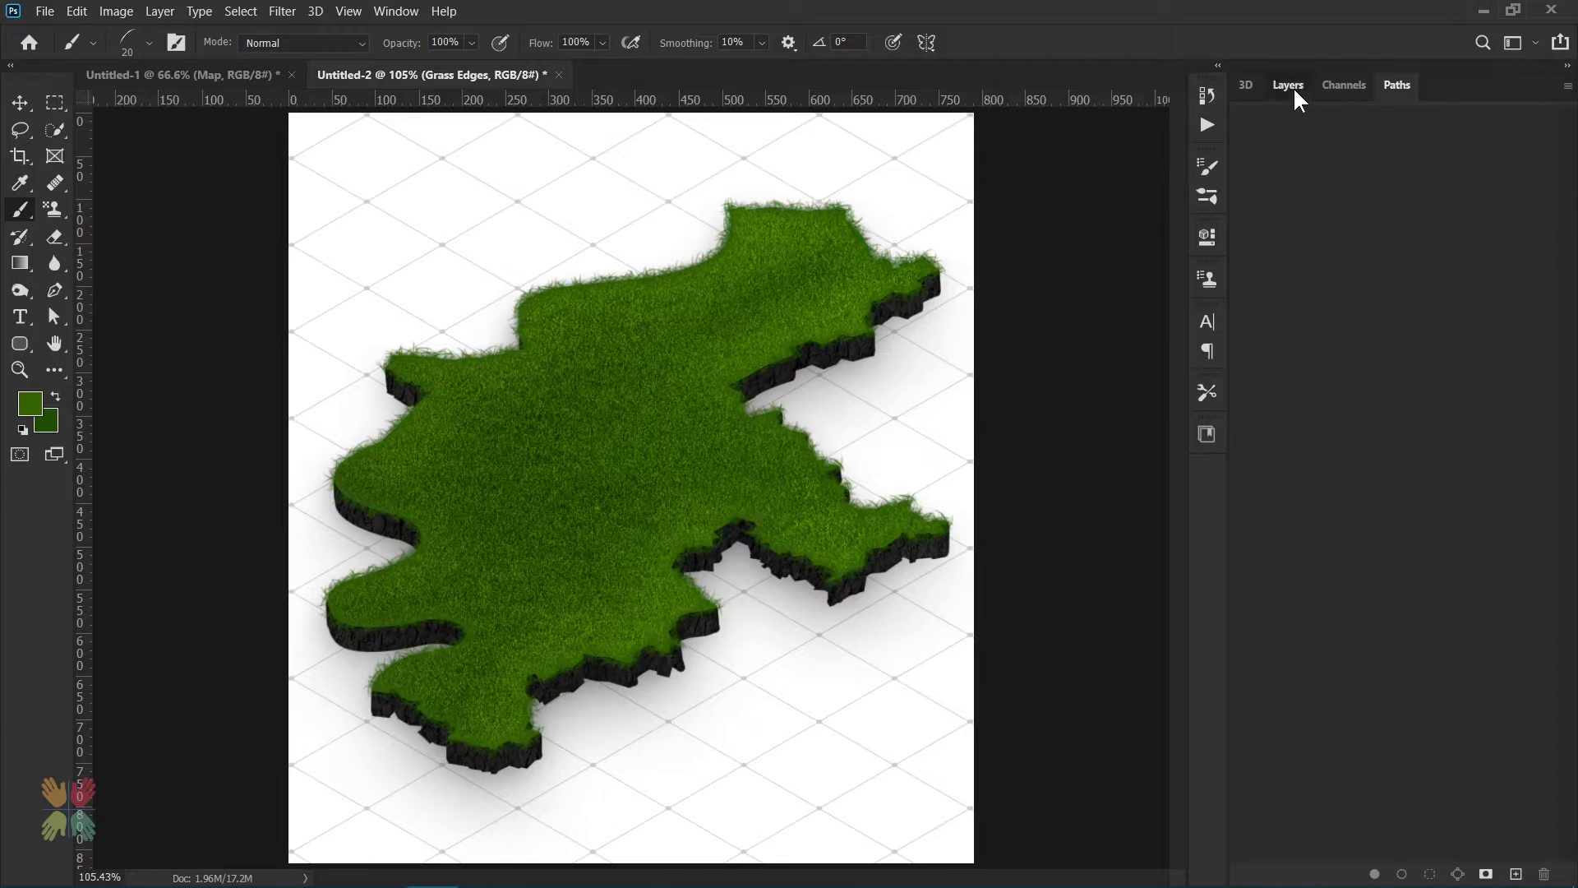
left_click(1288, 85)
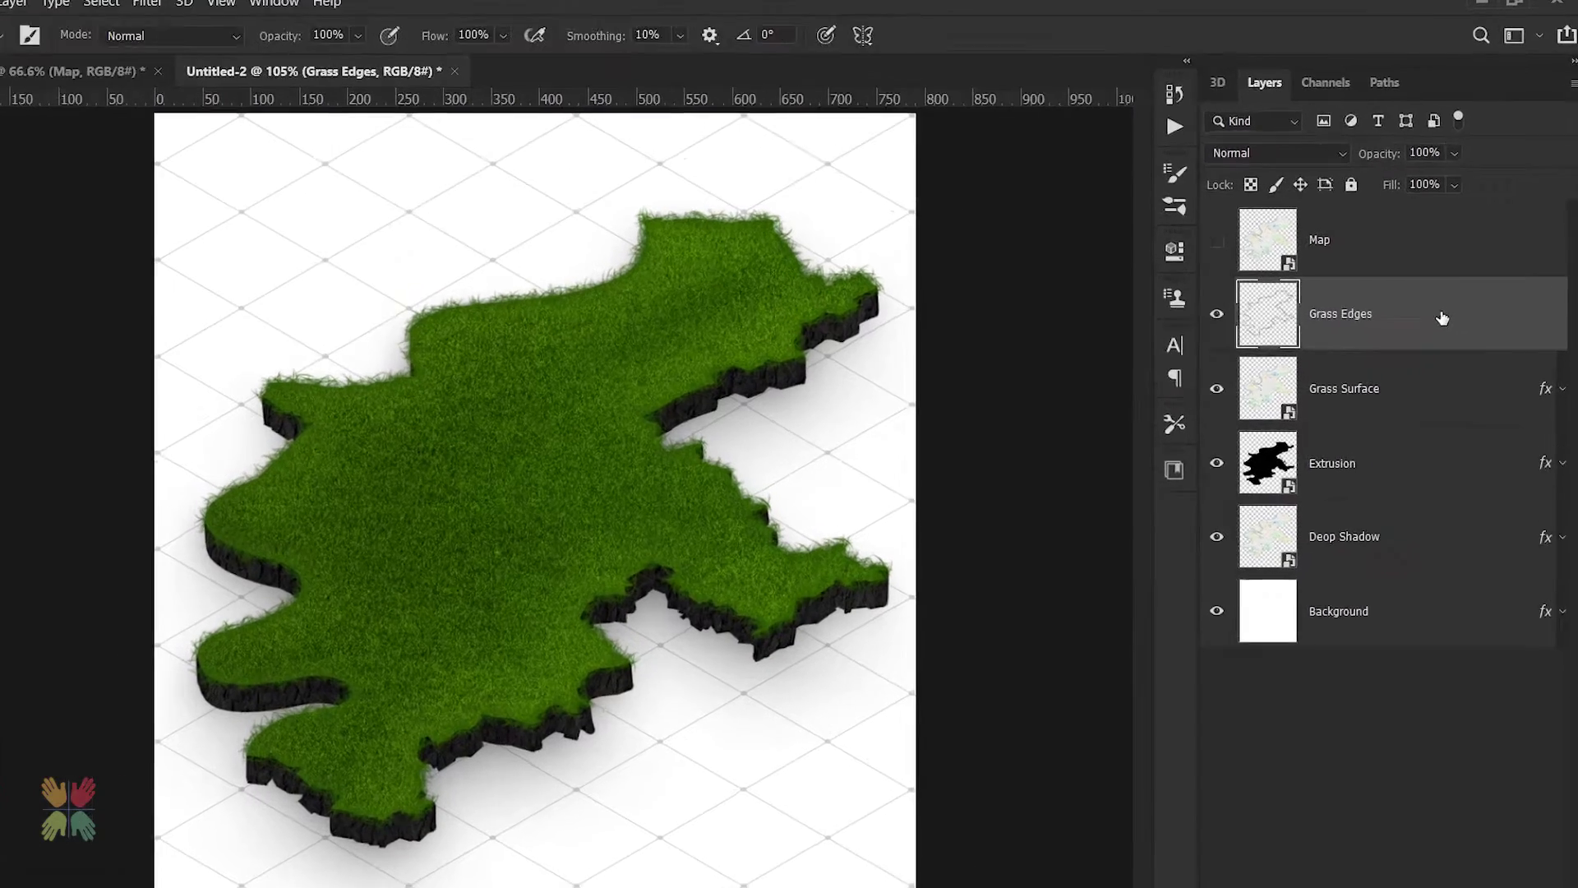
Give the Grass Edges layer a Multiply Drop Shadow with 60% opacity, 10 px distance and 0 px size, and apply it.
double_click(1443, 309)
left_click(797, 465)
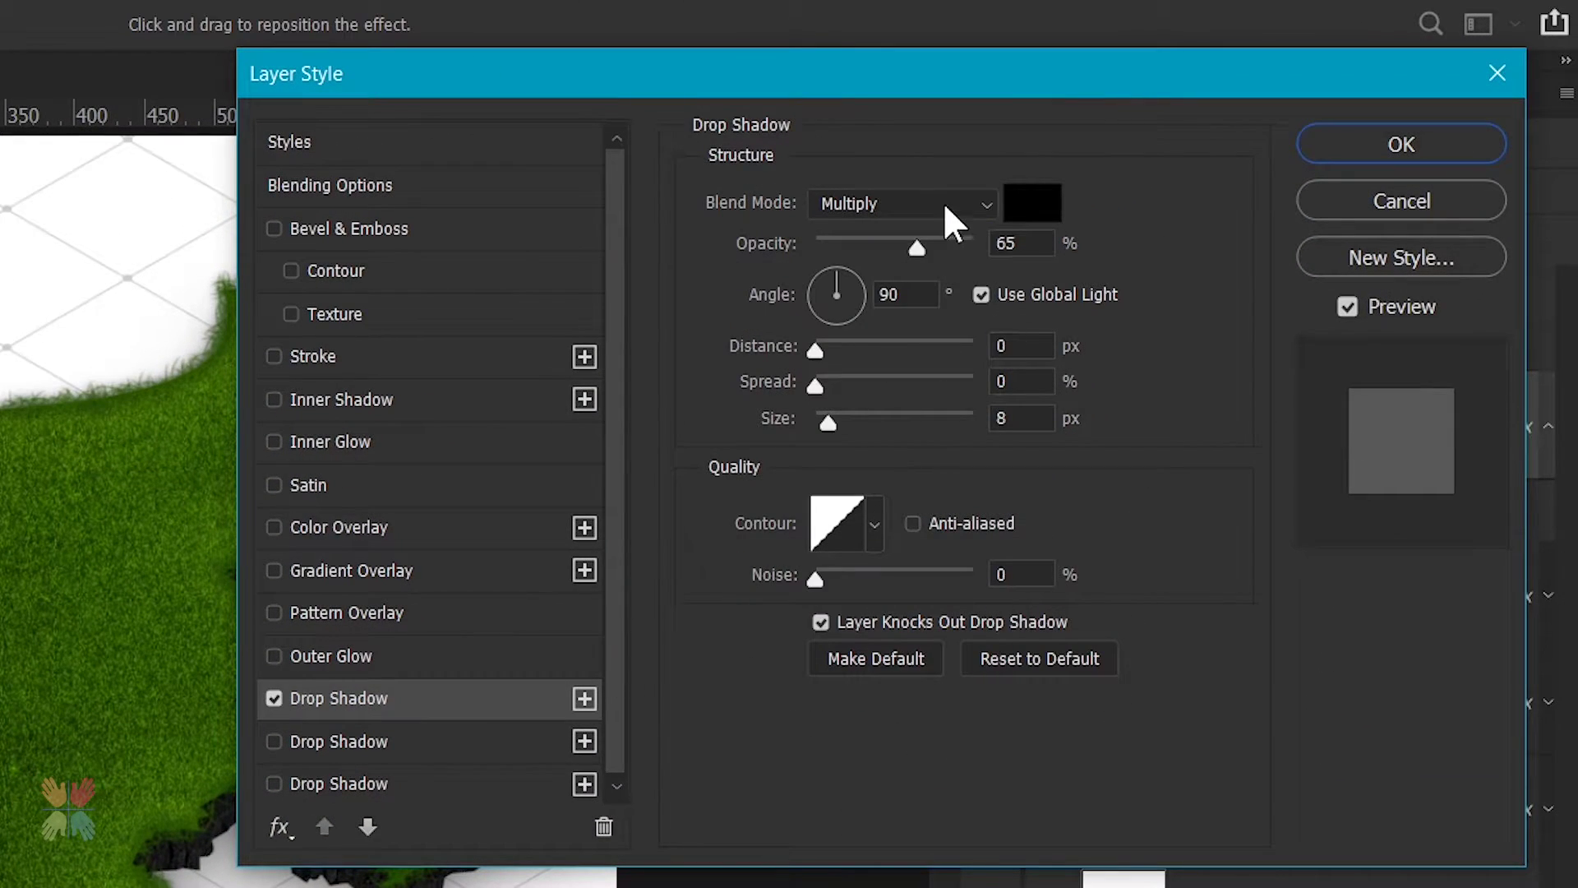
left_click_drag(1022, 244, 949, 242)
type("60")
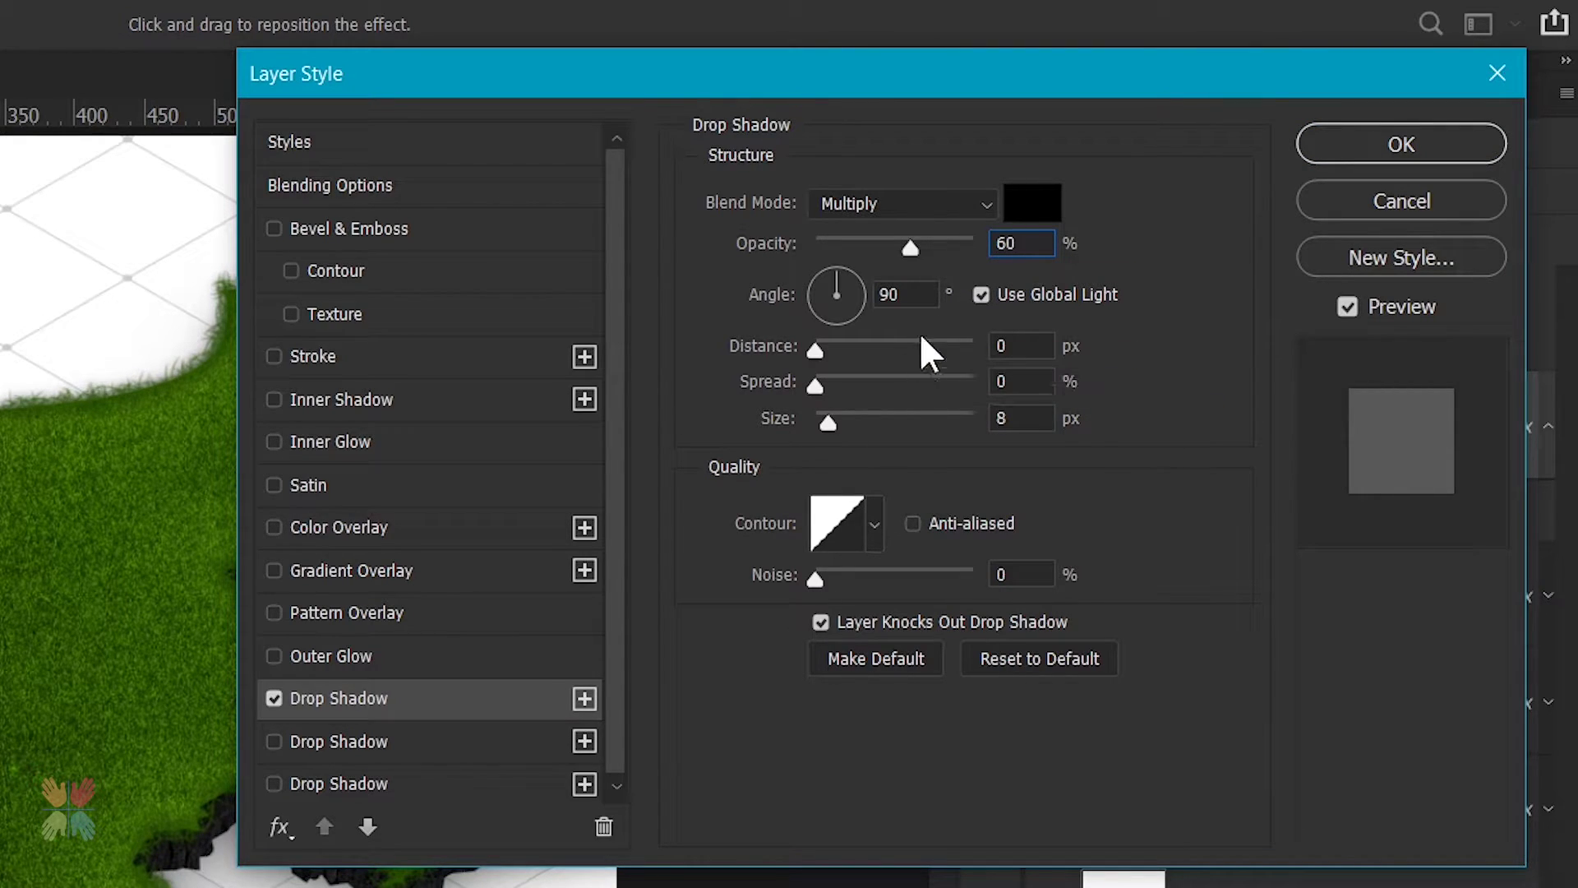
left_click(1015, 345)
type("10")
key("Tab")
key("Tab")
type("0")
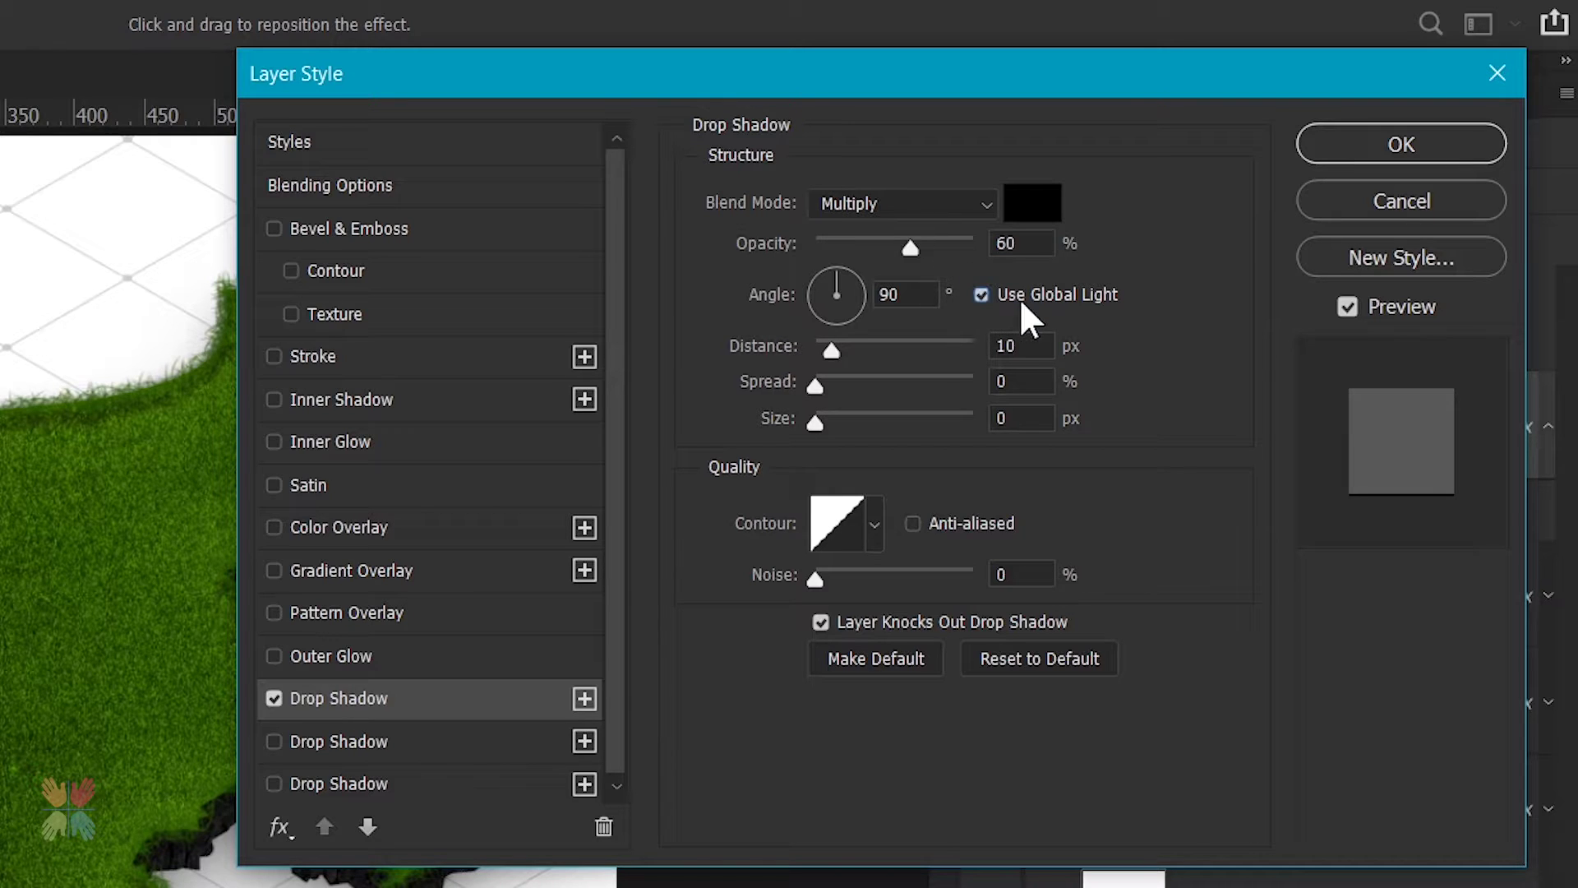
left_click(1336, 152)
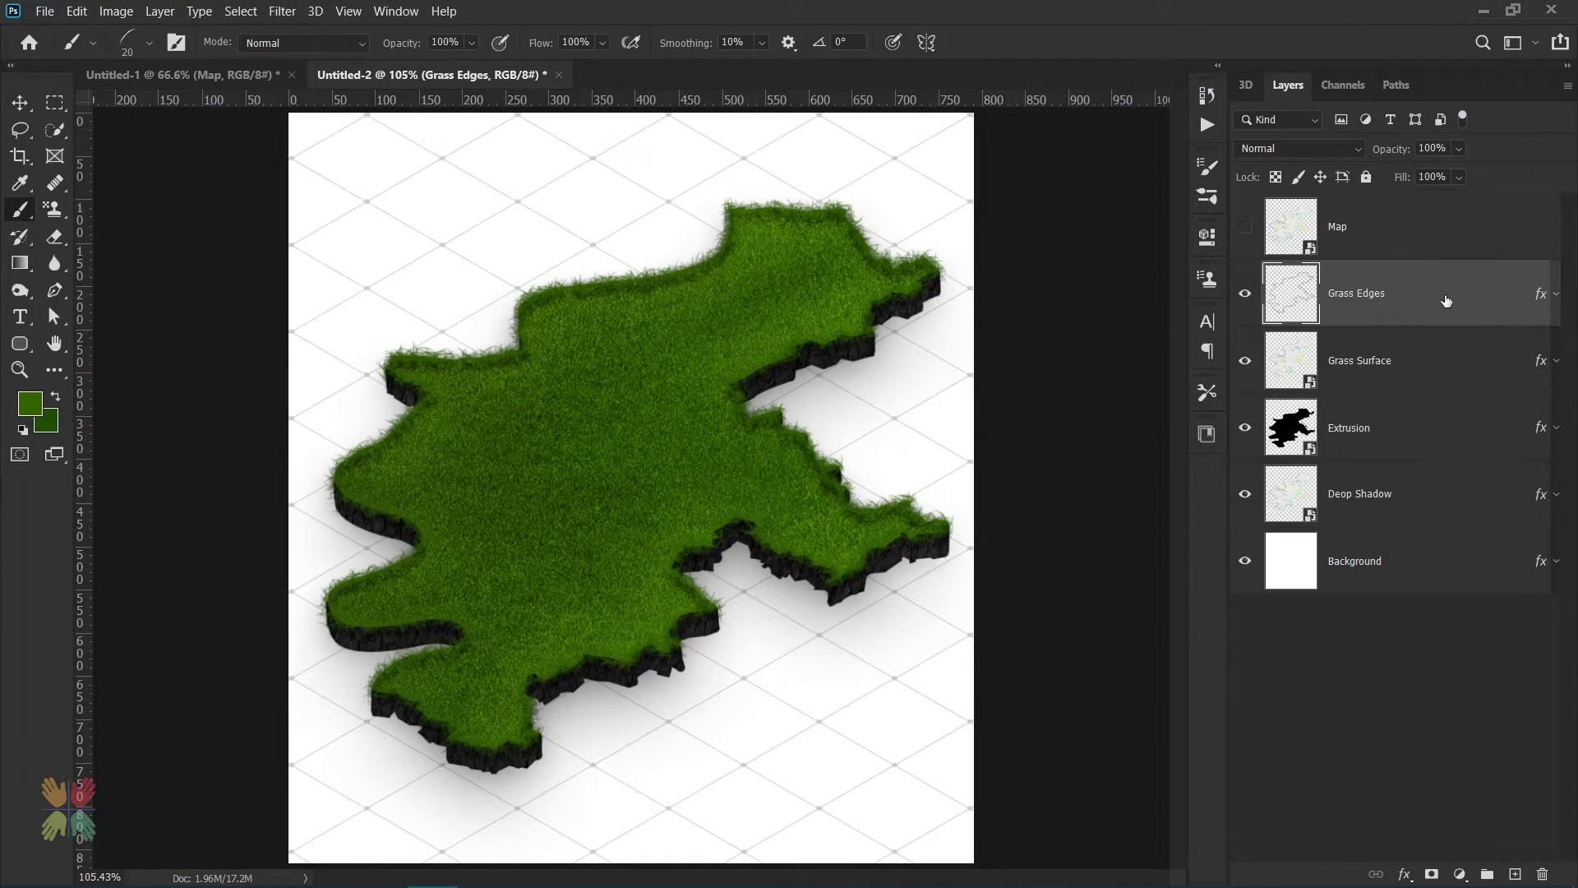
Move the Grass Edges layer directly below Grass Surface and make the Map layer visible.
left_click_drag(1447, 301, 1424, 386)
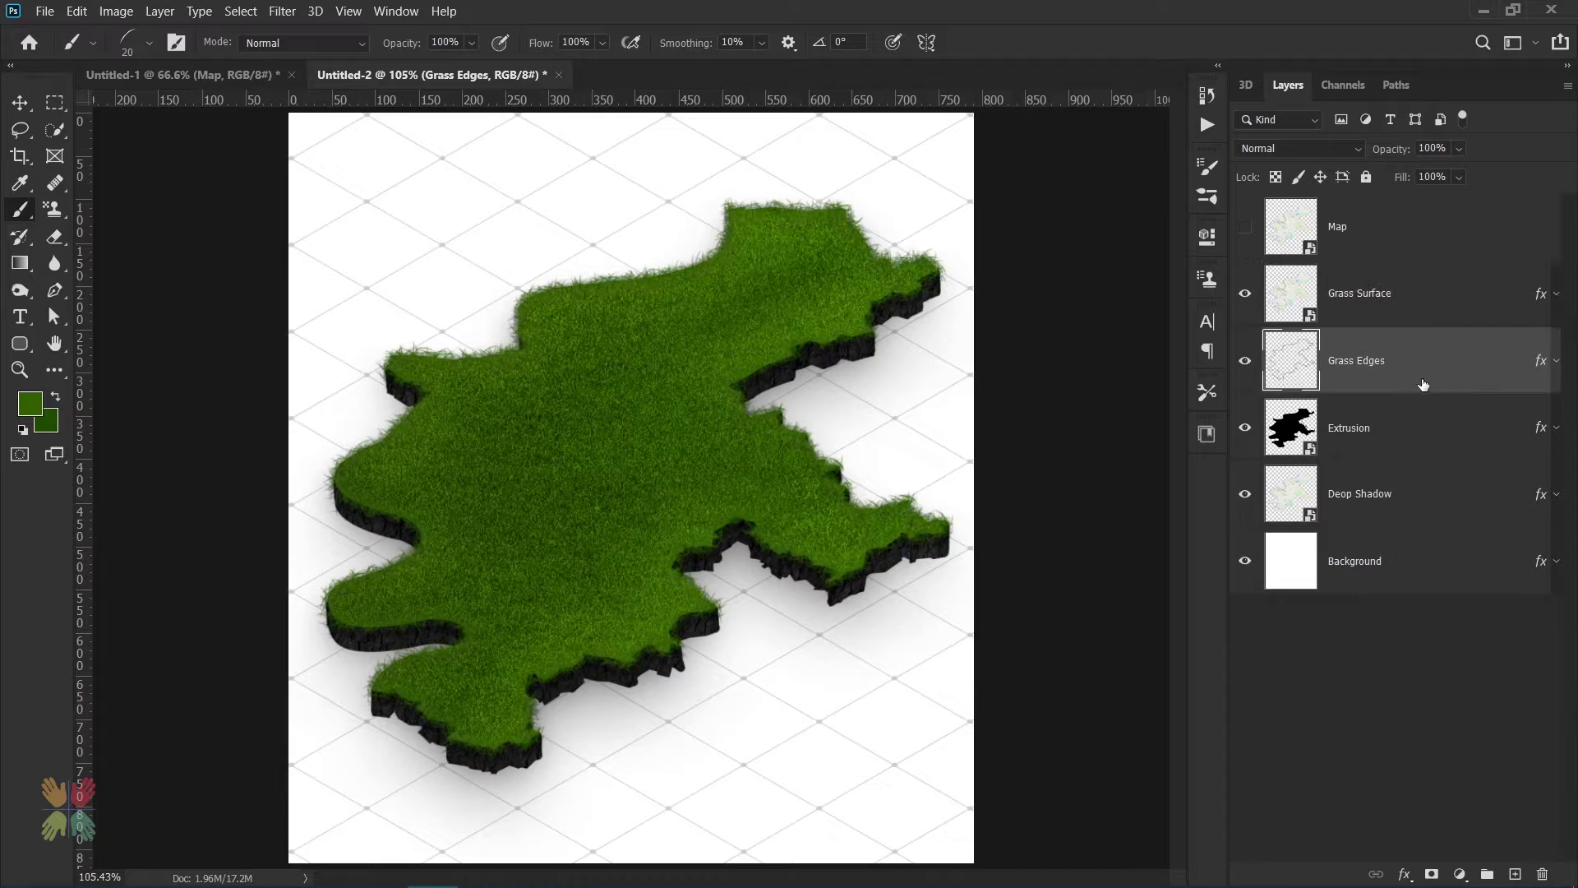
left_click(1301, 249)
key("ctrl+comma")
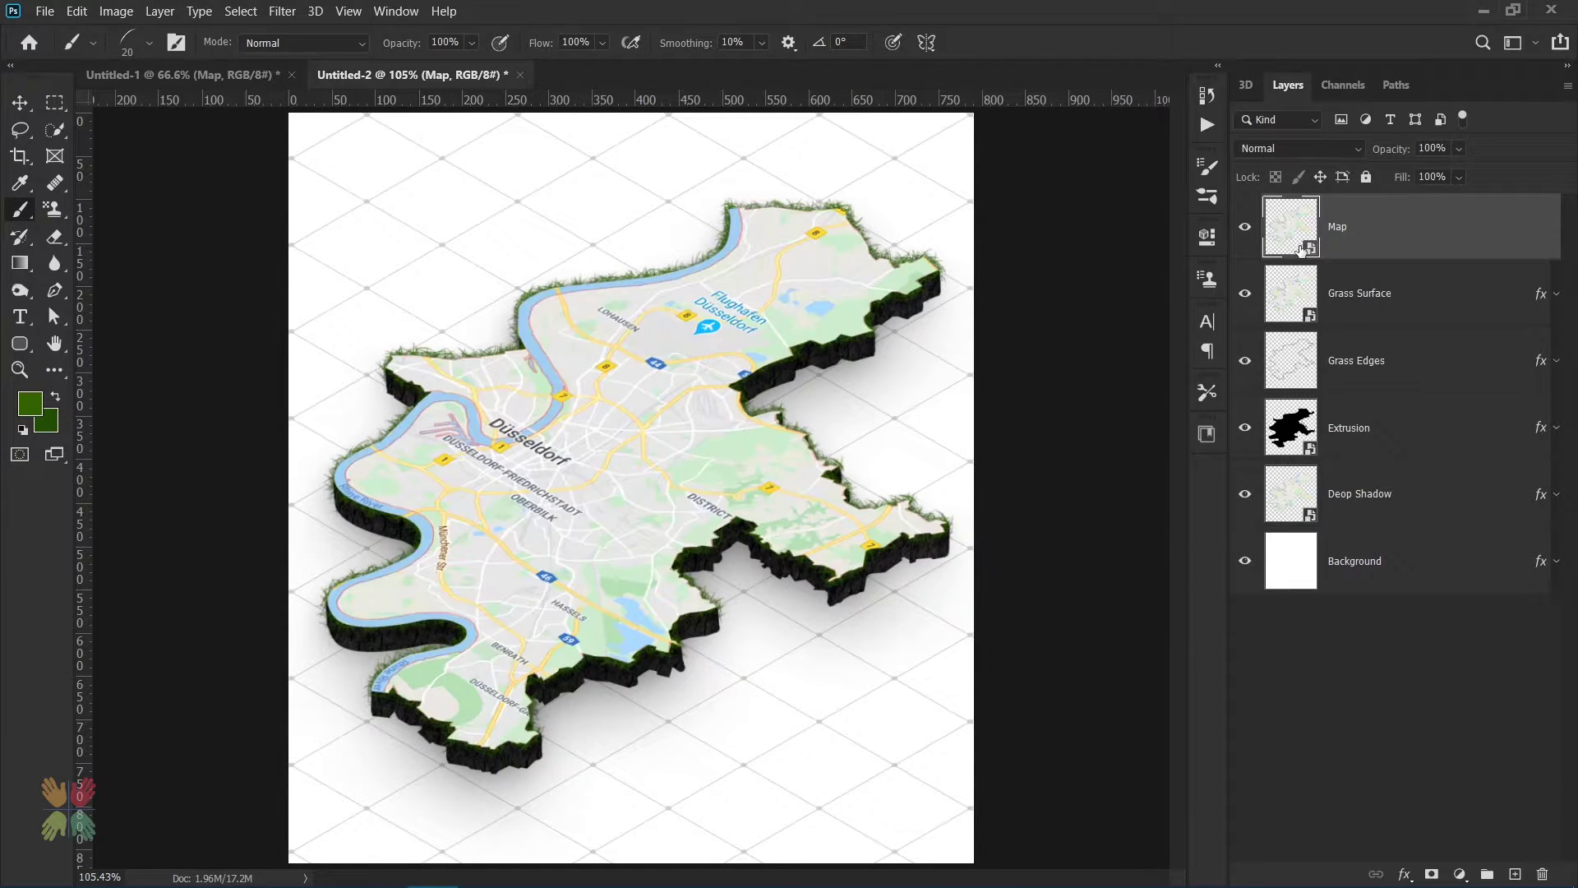
Open the Map layer's smart object contents and add a new layer named Road #1 above the masked map.
double_click(1295, 229)
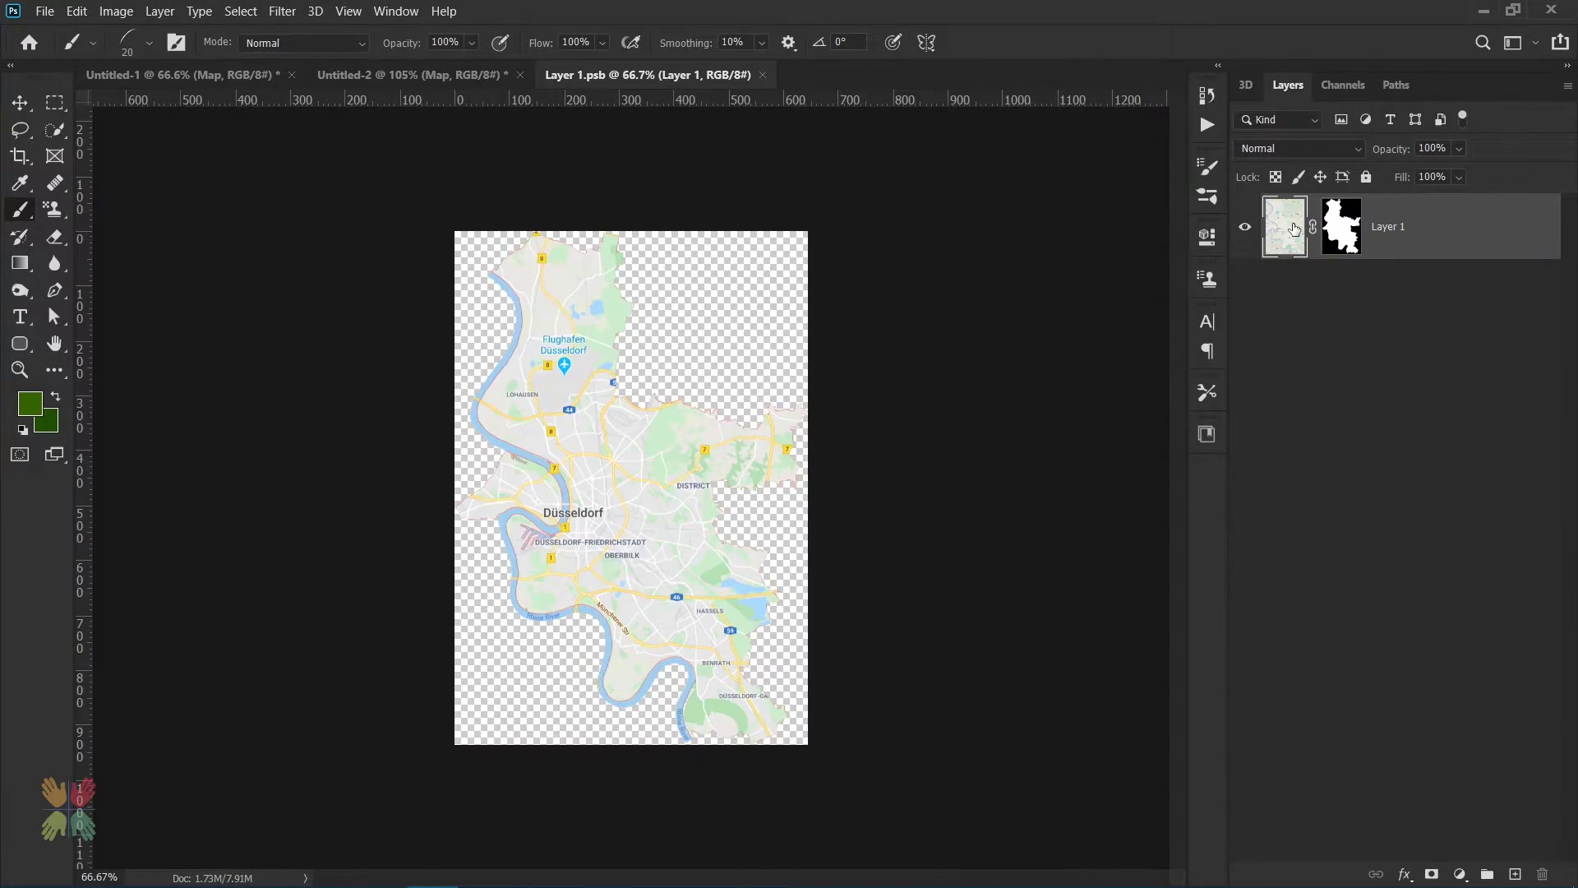
key("ctrl+0")
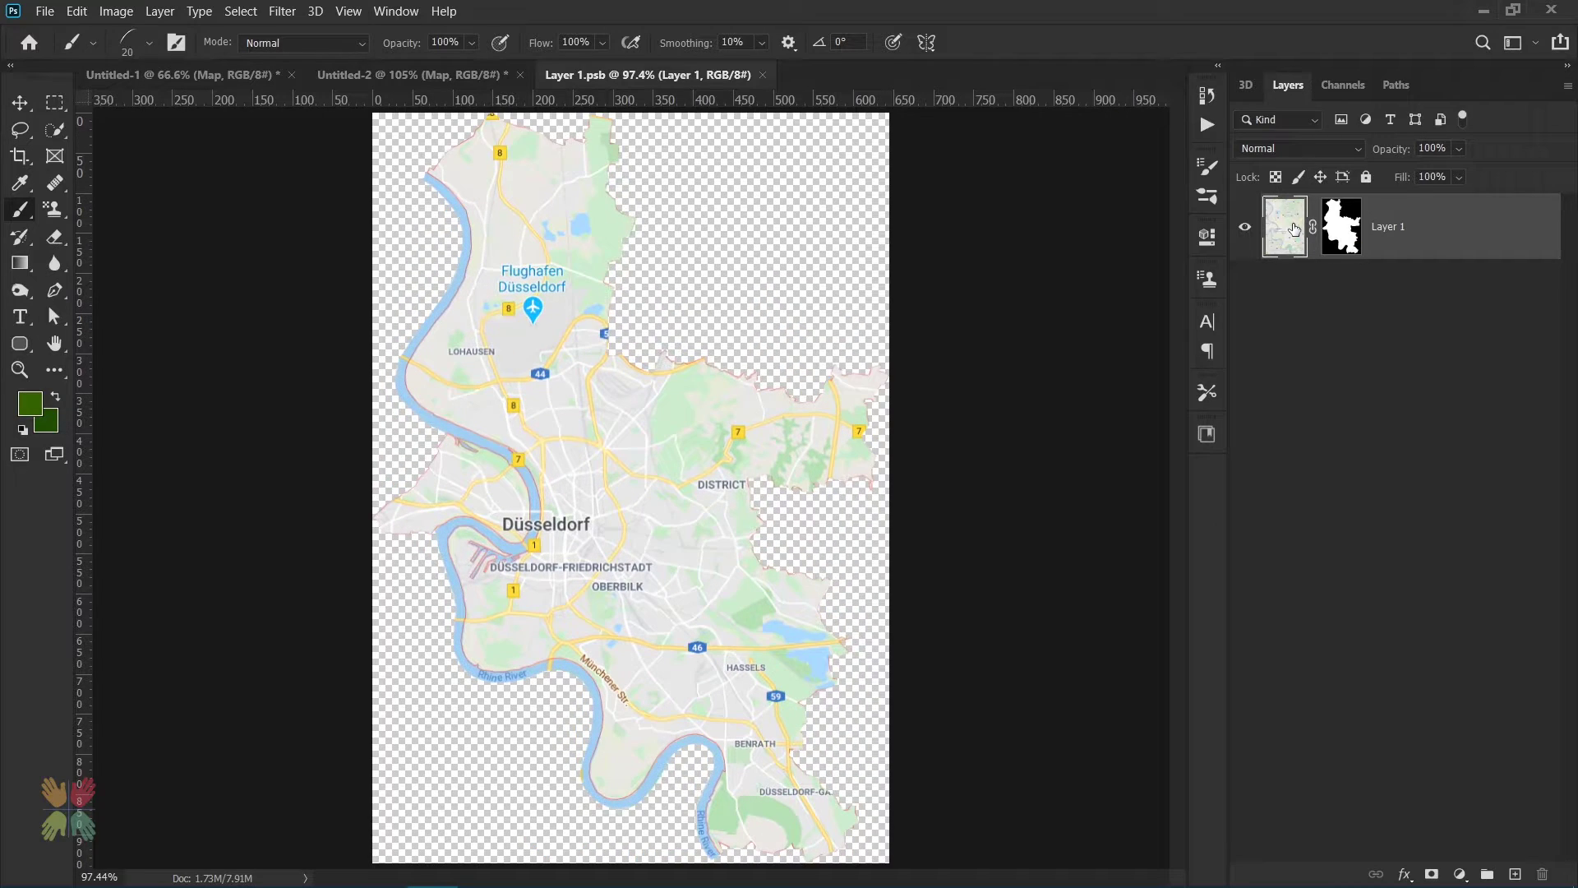
left_click(1515, 874)
double_click(1330, 227)
type("Road #1")
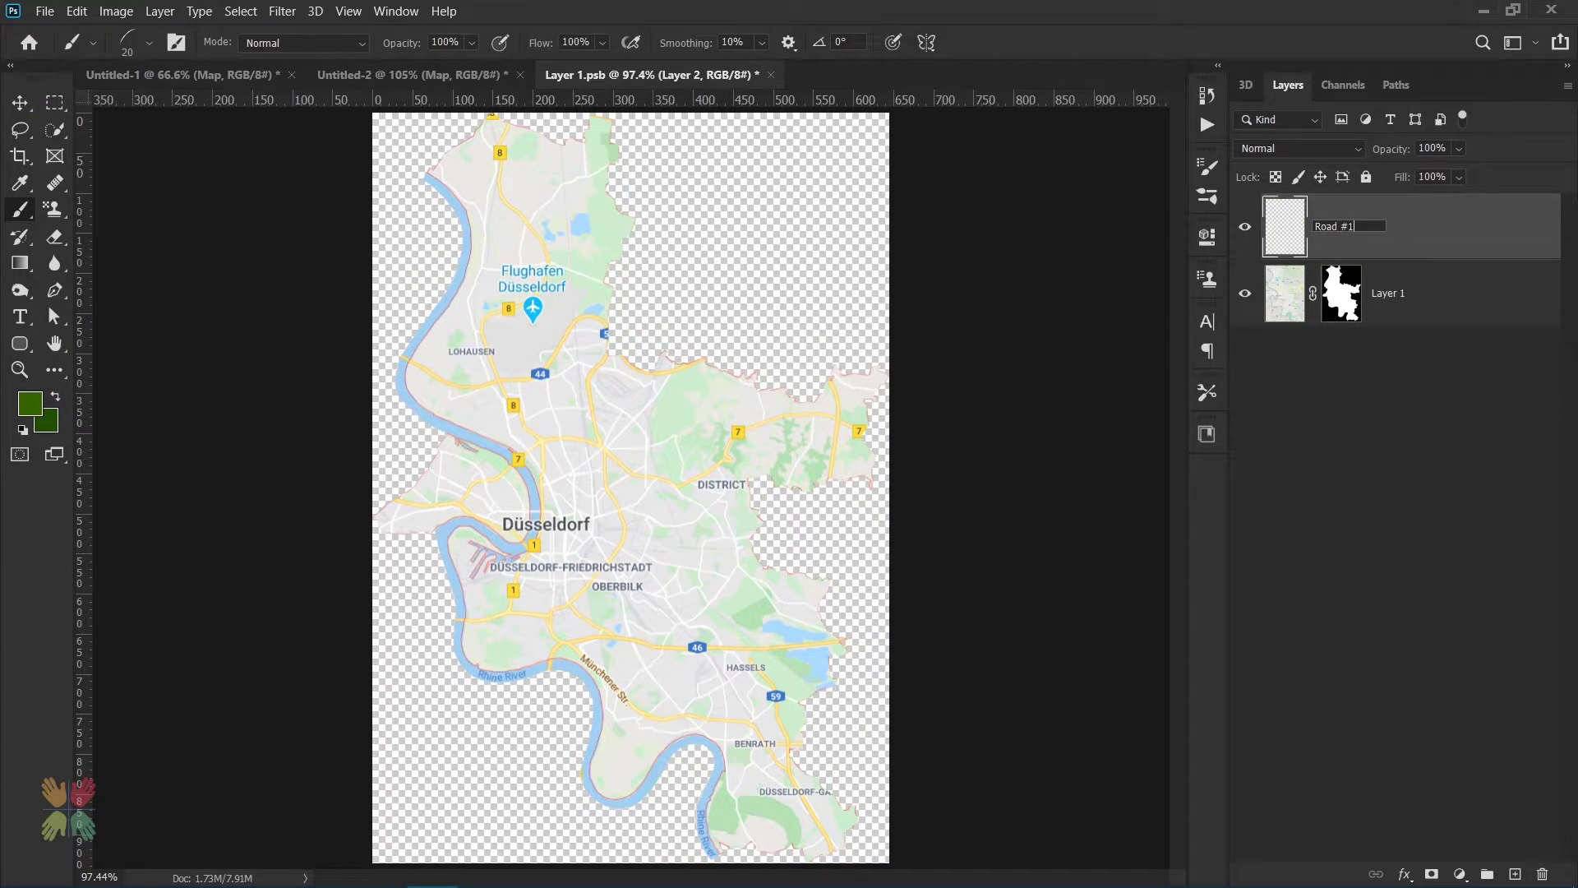
key("Return")
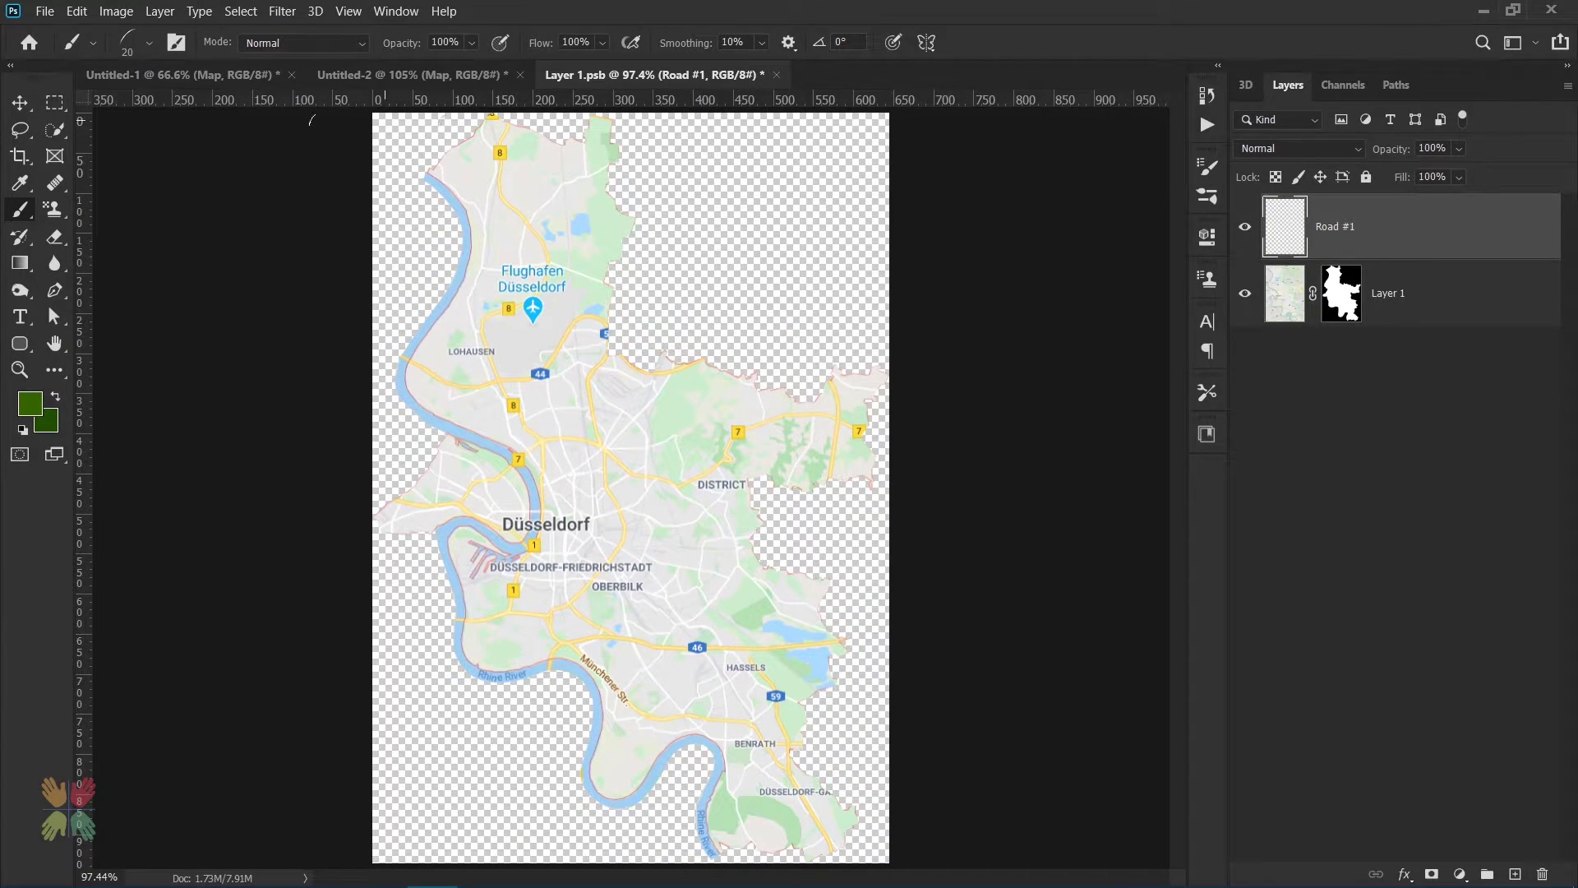
Reset the colours to default black and white, and choose the Hard Round brush at 10 px.
key("d")
left_click(149, 43)
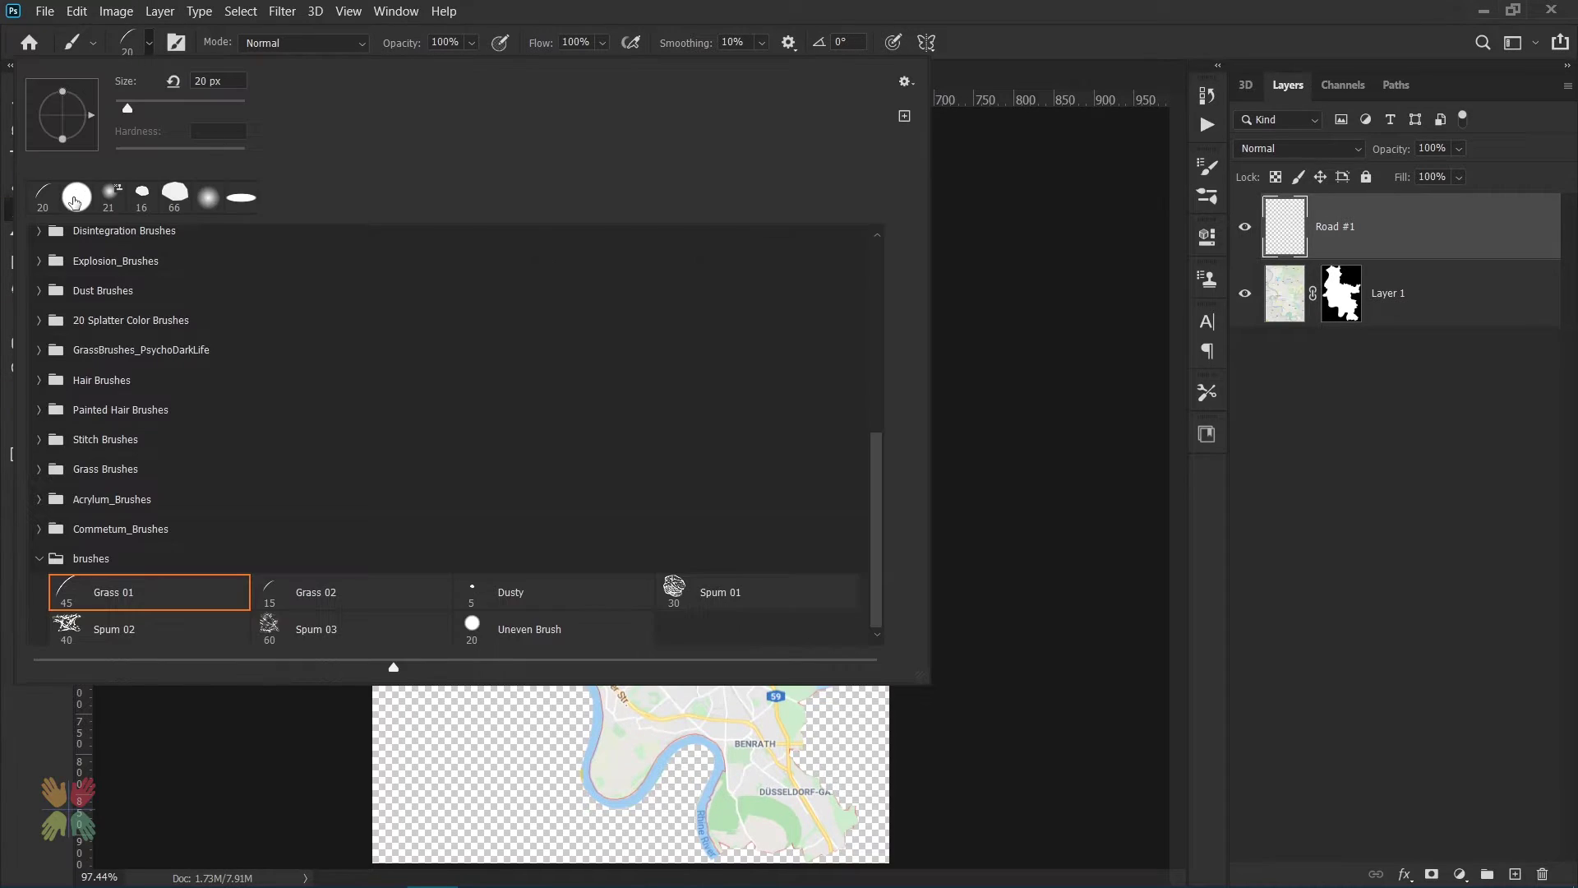
left_click(76, 198)
type("10")
key("Return")
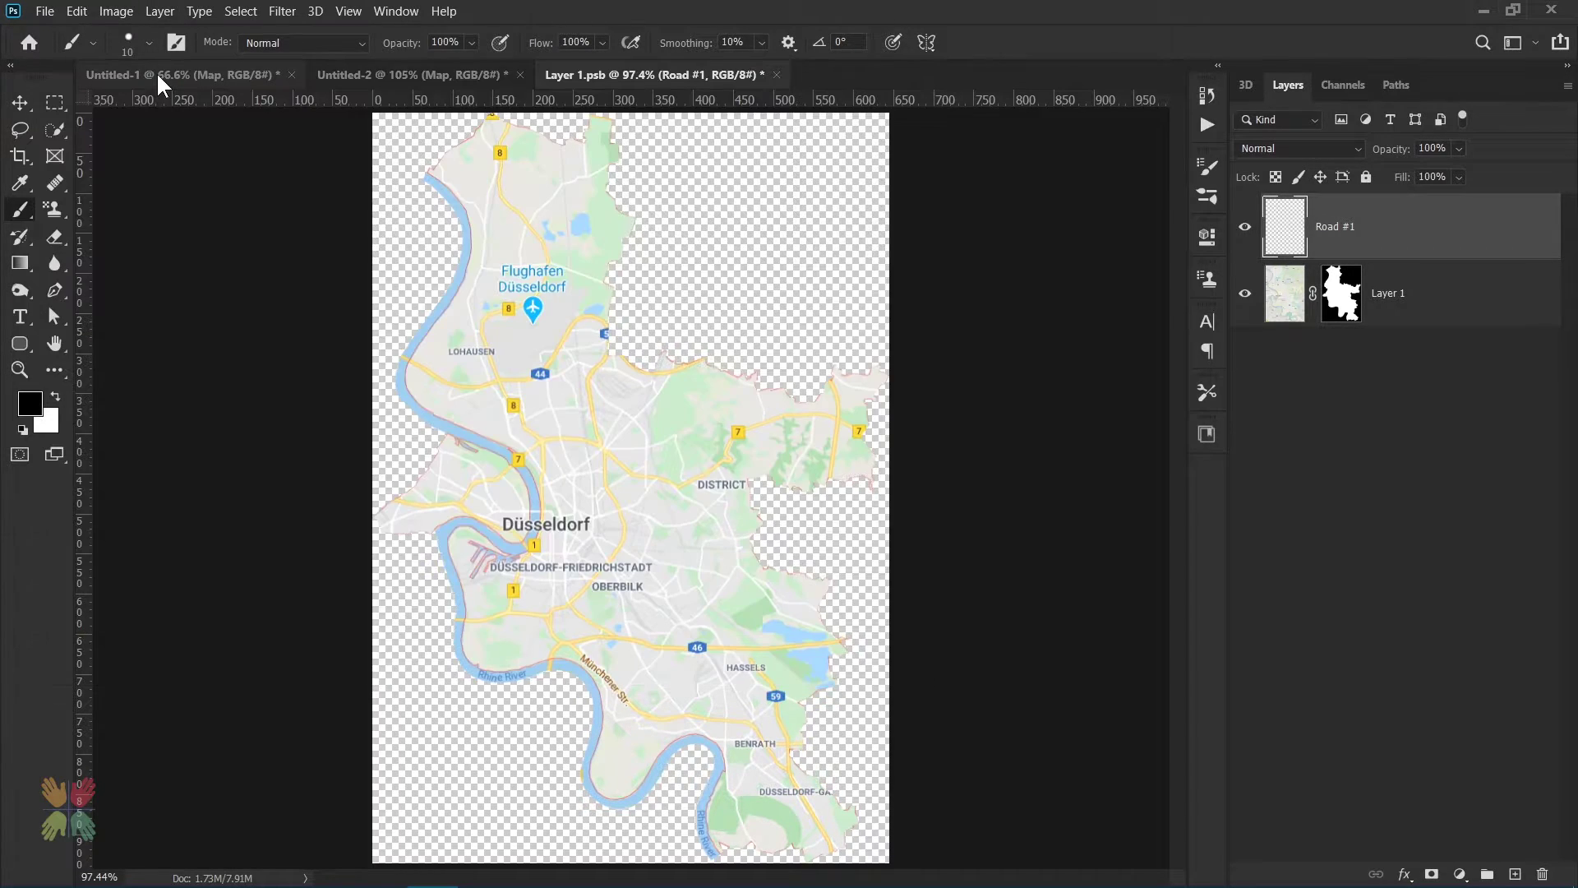
Paint over the yellow main roads in the northern, central and eastern parts of the map on Road #1.
scroll(542, 225, "up", 5)
scroll(542, 225, "up", 3)
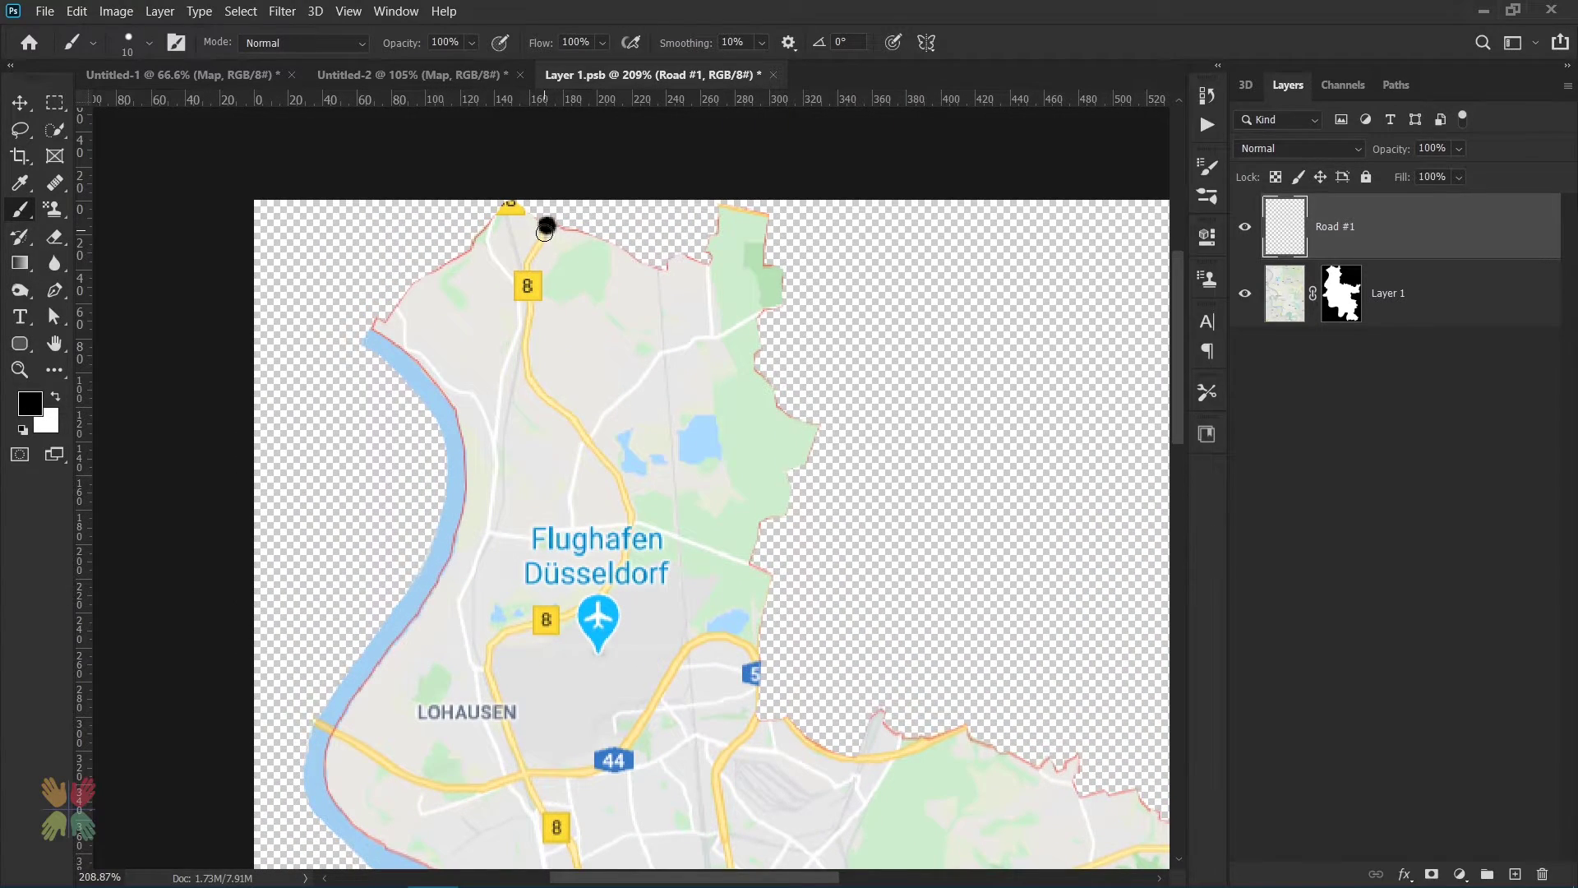
mouse_move(544, 232)
left_mouse_down()
mouse_move(509, 732)
mouse_move(548, 818)
left_mouse_up()
left_click_drag(548, 818, 639, 339)
mouse_move(408, 243)
left_mouse_down()
mouse_move(843, 188)
mouse_move(836, 398)
mouse_move(793, 744)
left_mouse_up()
mouse_move(644, 341)
left_mouse_down()
mouse_move(712, 456)
mouse_move(646, 755)
mouse_move(522, 810)
left_mouse_up()
mouse_move(876, 245)
left_mouse_down()
mouse_move(886, 259)
mouse_move(1058, 255)
left_mouse_up()
mouse_move(391, 553)
left_mouse_down()
mouse_move(633, 616)
mouse_move(687, 662)
left_mouse_up()
mouse_move(526, 566)
left_mouse_down()
mouse_move(584, 511)
mouse_move(990, 518)
mouse_move(1168, 393)
left_mouse_up()
left_click_drag(1037, 388, 698, 391)
left_click_drag(833, 395, 1054, 409)
left_click_drag(998, 306, 987, 502)
left_click_drag(672, 668, 740, 382)
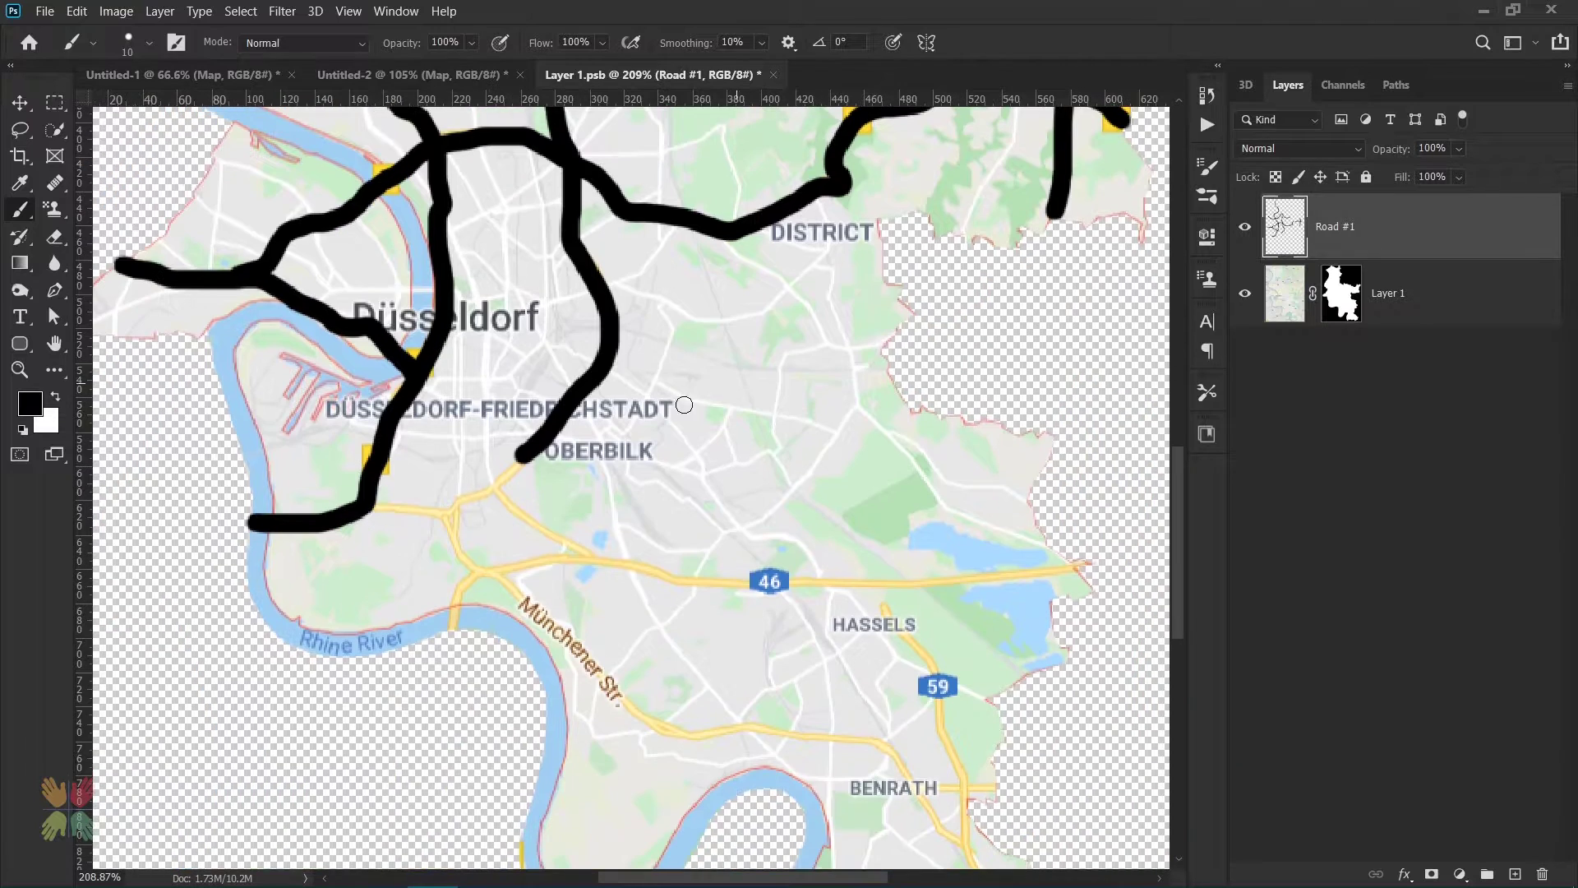
Paint over the remaining yellow main roads in the south, including routes 46 and 59 and the road through Benrath.
mouse_move(523, 455)
left_mouse_down()
mouse_move(345, 503)
mouse_move(372, 504)
left_mouse_up()
key("ctrl+z")
left_click_drag(500, 497, 589, 549)
mouse_move(452, 622)
left_mouse_down()
mouse_move(679, 580)
mouse_move(1079, 567)
left_mouse_up()
left_click_drag(484, 570, 463, 513)
left_click_drag(463, 548, 422, 518)
left_click_drag(705, 689, 649, 483)
left_click_drag(826, 405, 1002, 823)
mouse_move(906, 633)
left_mouse_down()
mouse_move(782, 533)
mouse_move(442, 377)
left_mouse_up()
left_click_drag(873, 581, 932, 582)
left_click_drag(715, 276, 895, 855)
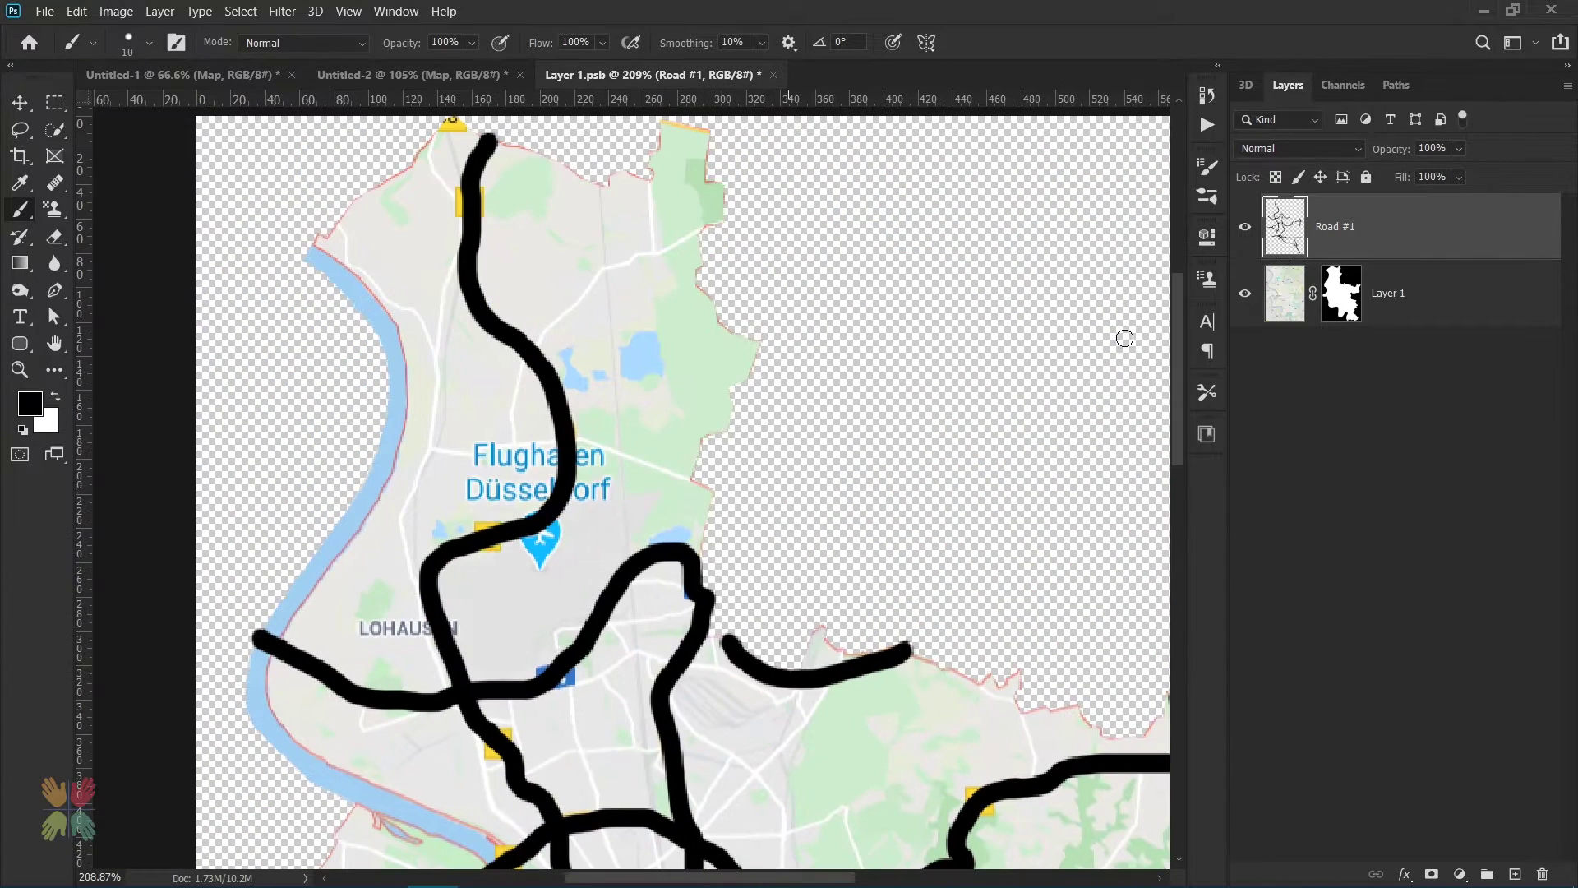
Add a new layer named Road #2 above Road #1.
left_click(1515, 873)
double_click(1336, 226)
type("Road 02")
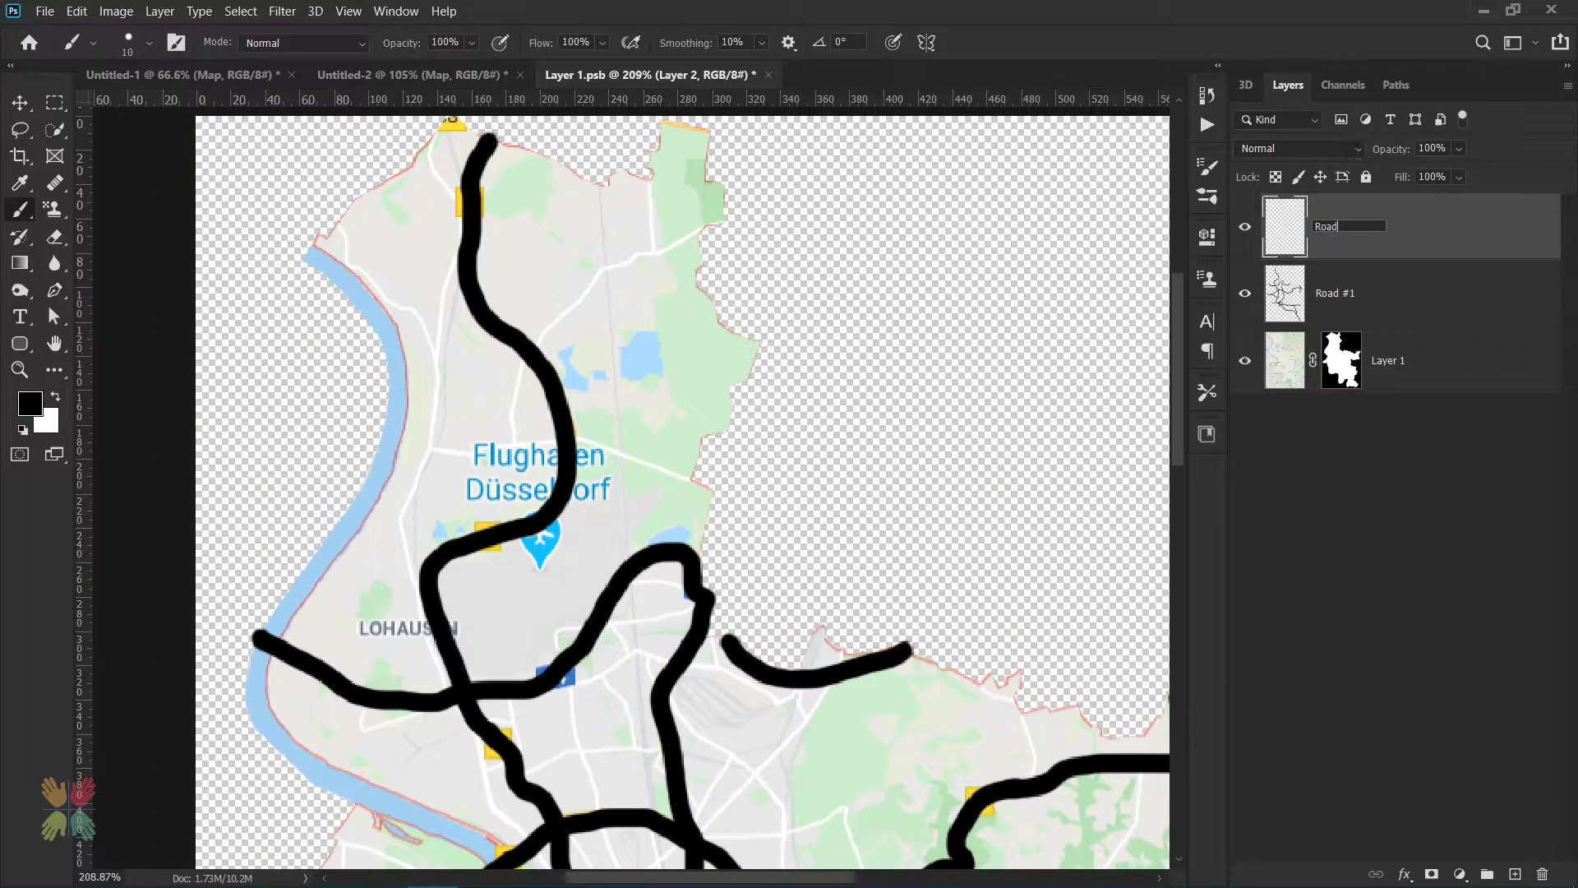
key("BackSpace")
key("BackSpace")
type("#1")
key("Return")
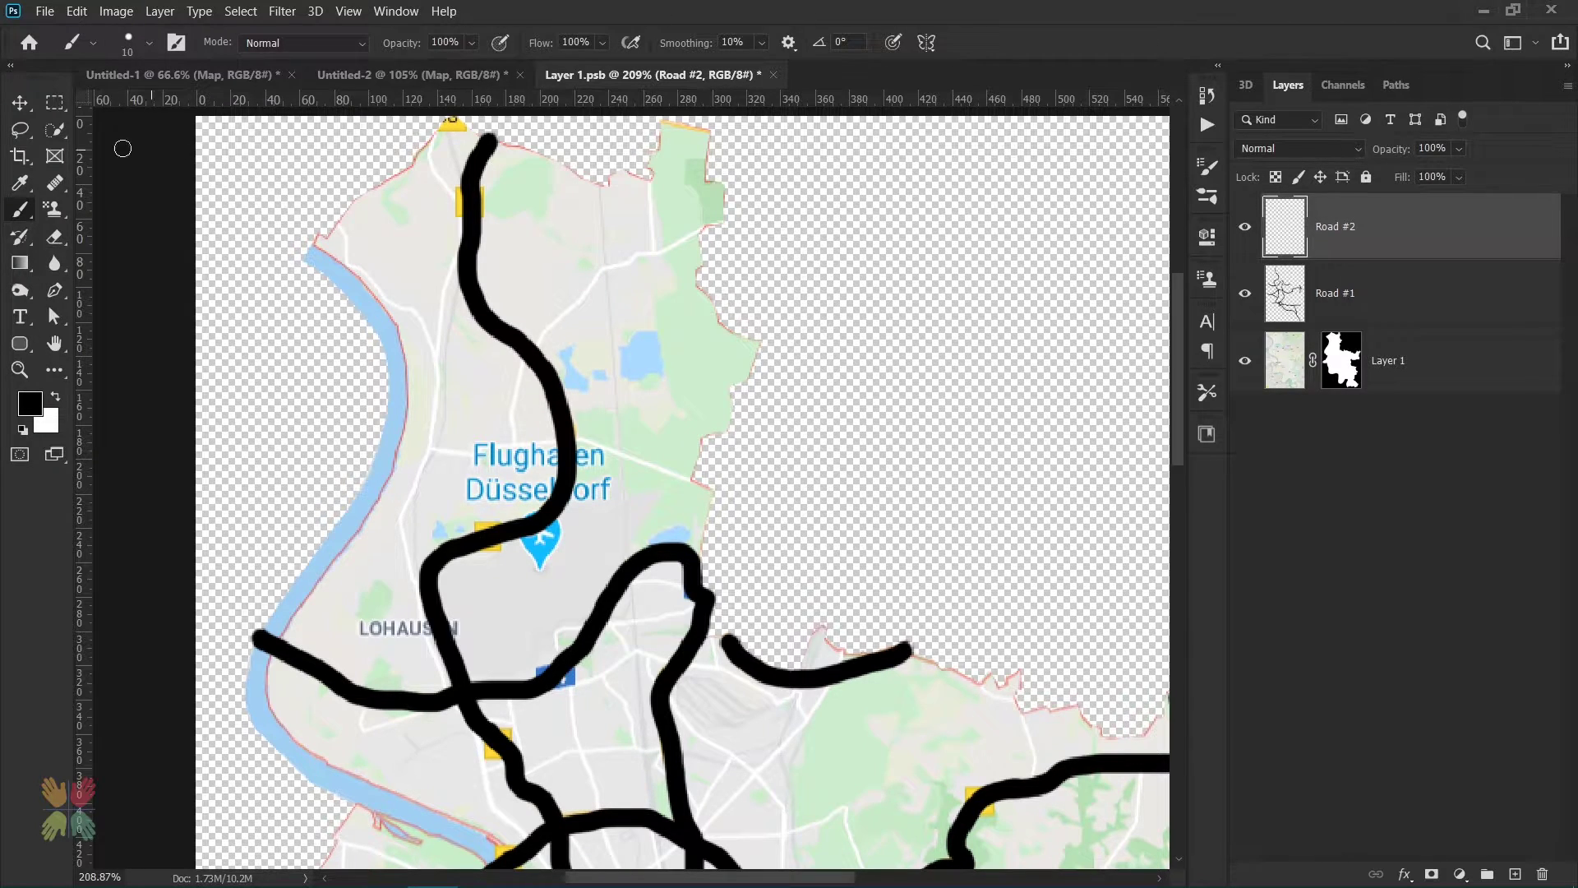
left_click(149, 43)
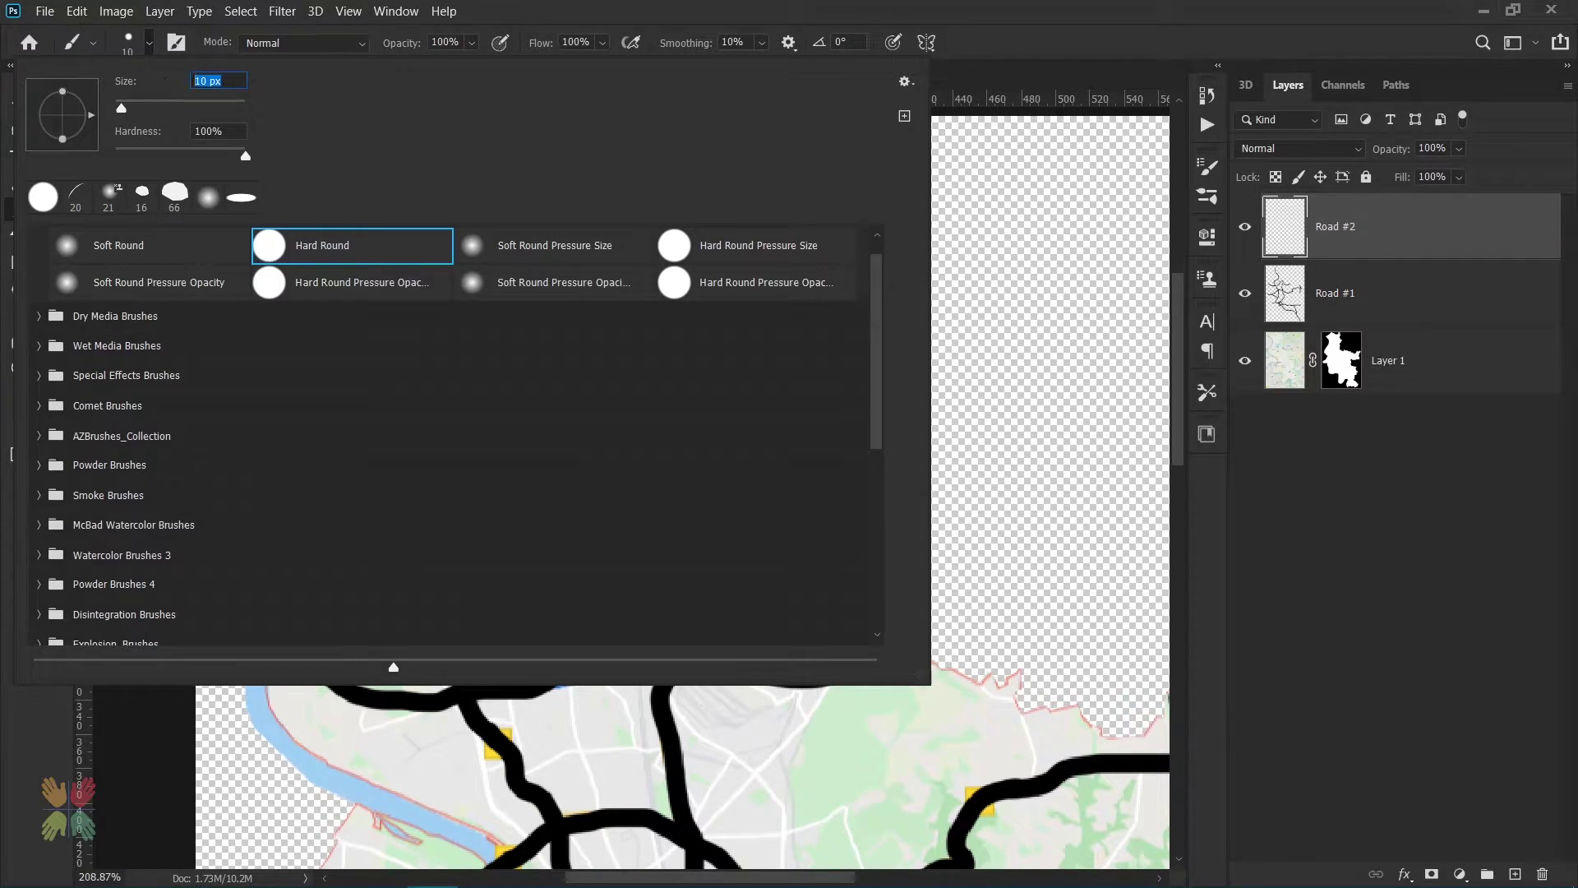
type("7")
key("Return")
left_click(148, 43)
type("6")
key("Return")
scroll(419, 223, "up", 3)
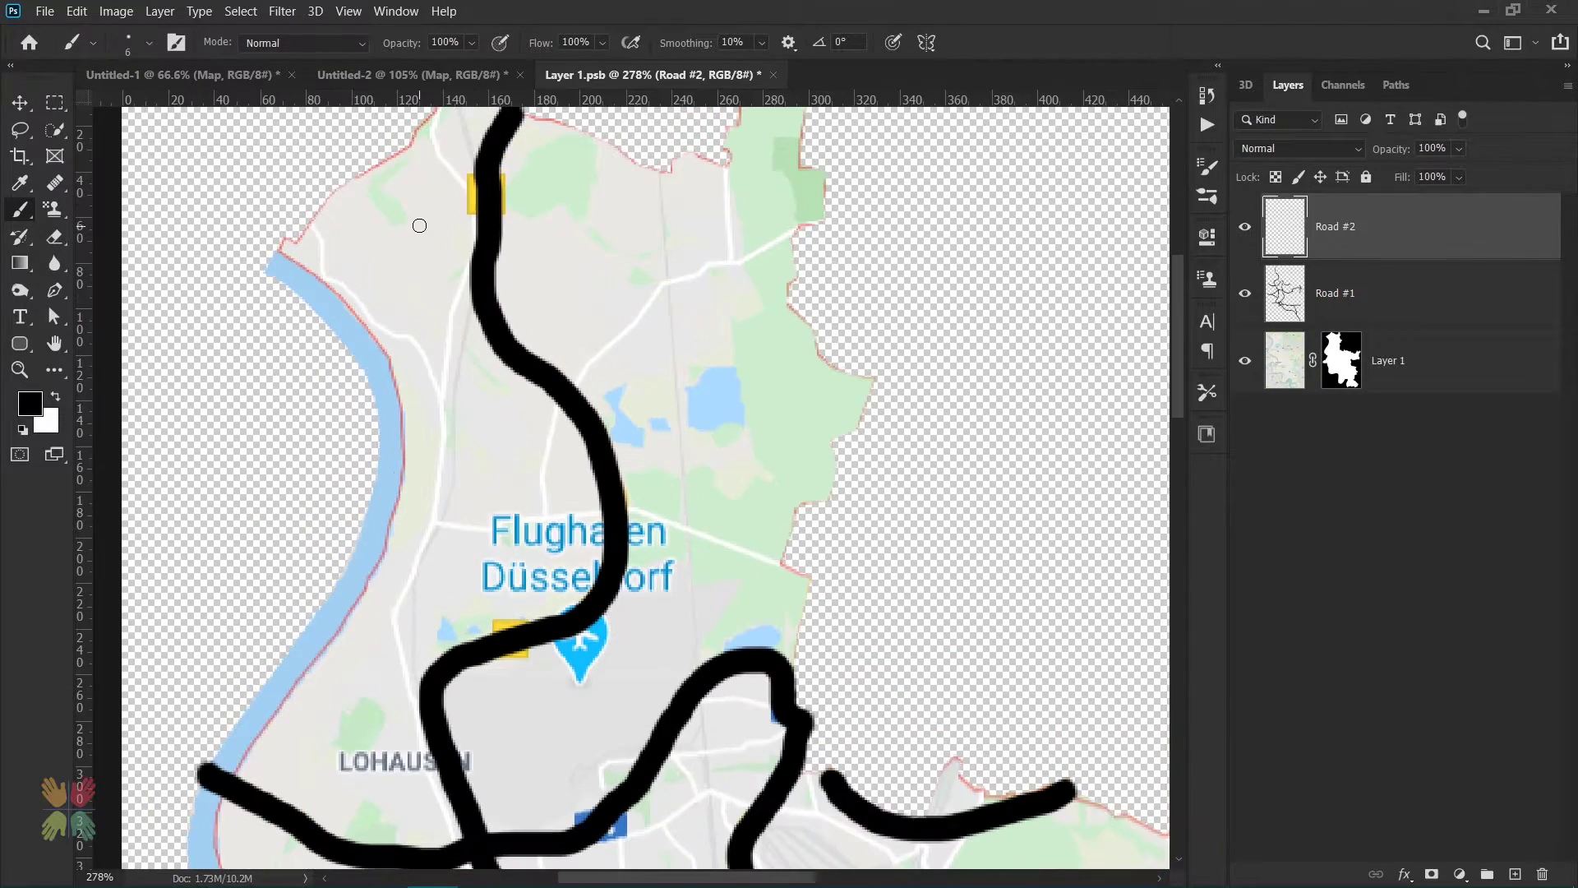
left_click_drag(419, 225, 477, 299)
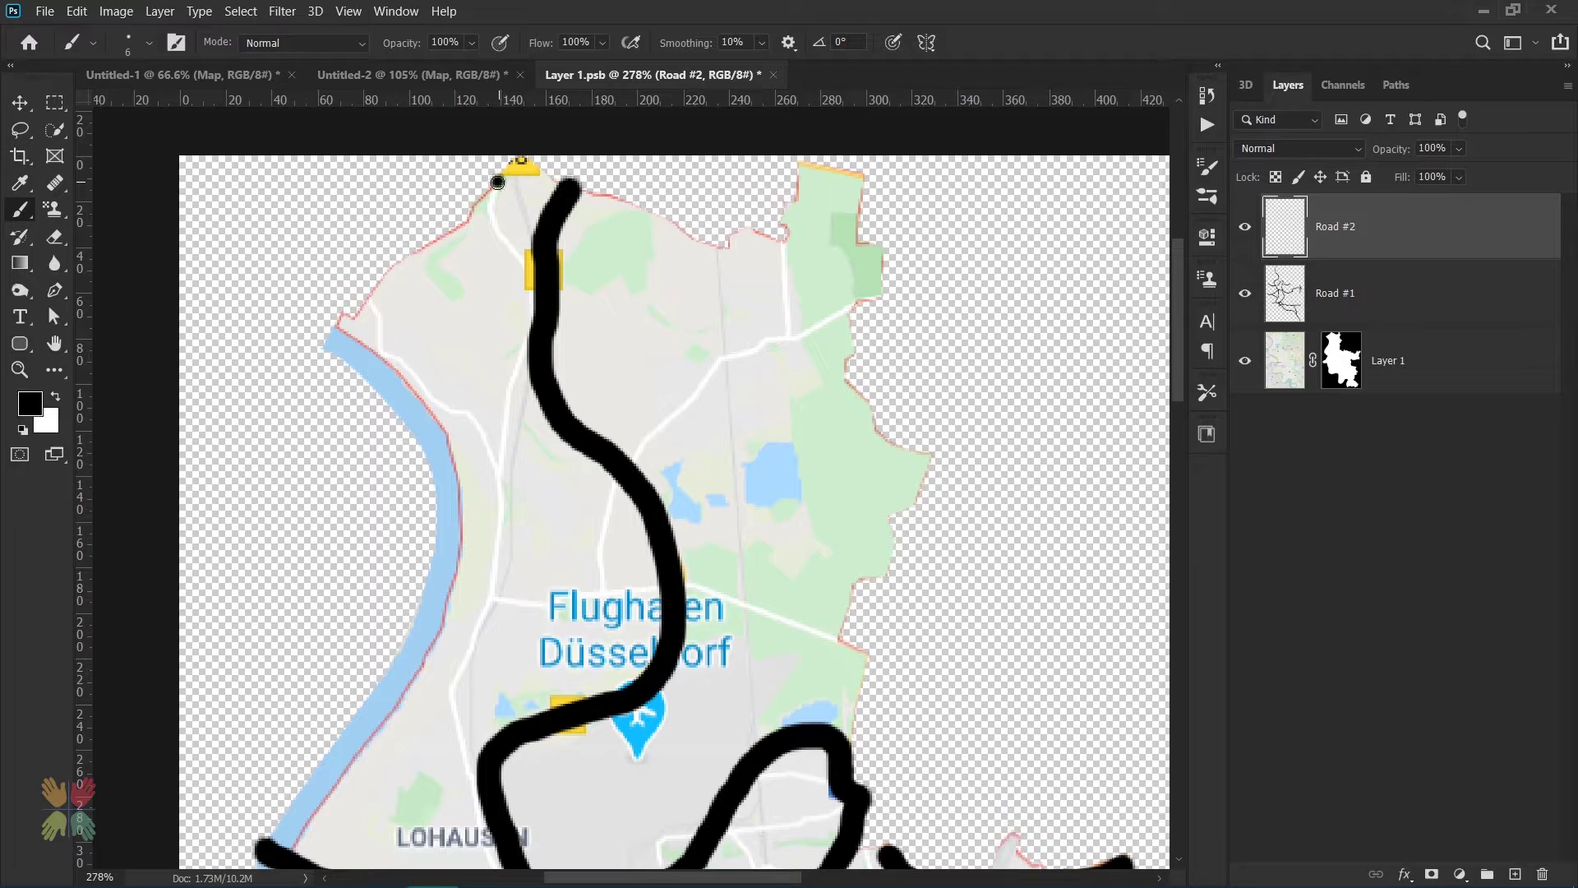
mouse_move(497, 181)
left_mouse_down()
mouse_move(492, 234)
mouse_move(526, 292)
mouse_move(499, 475)
left_mouse_up()
mouse_move(372, 294)
left_mouse_down()
mouse_move(401, 380)
mouse_move(499, 474)
left_mouse_up()
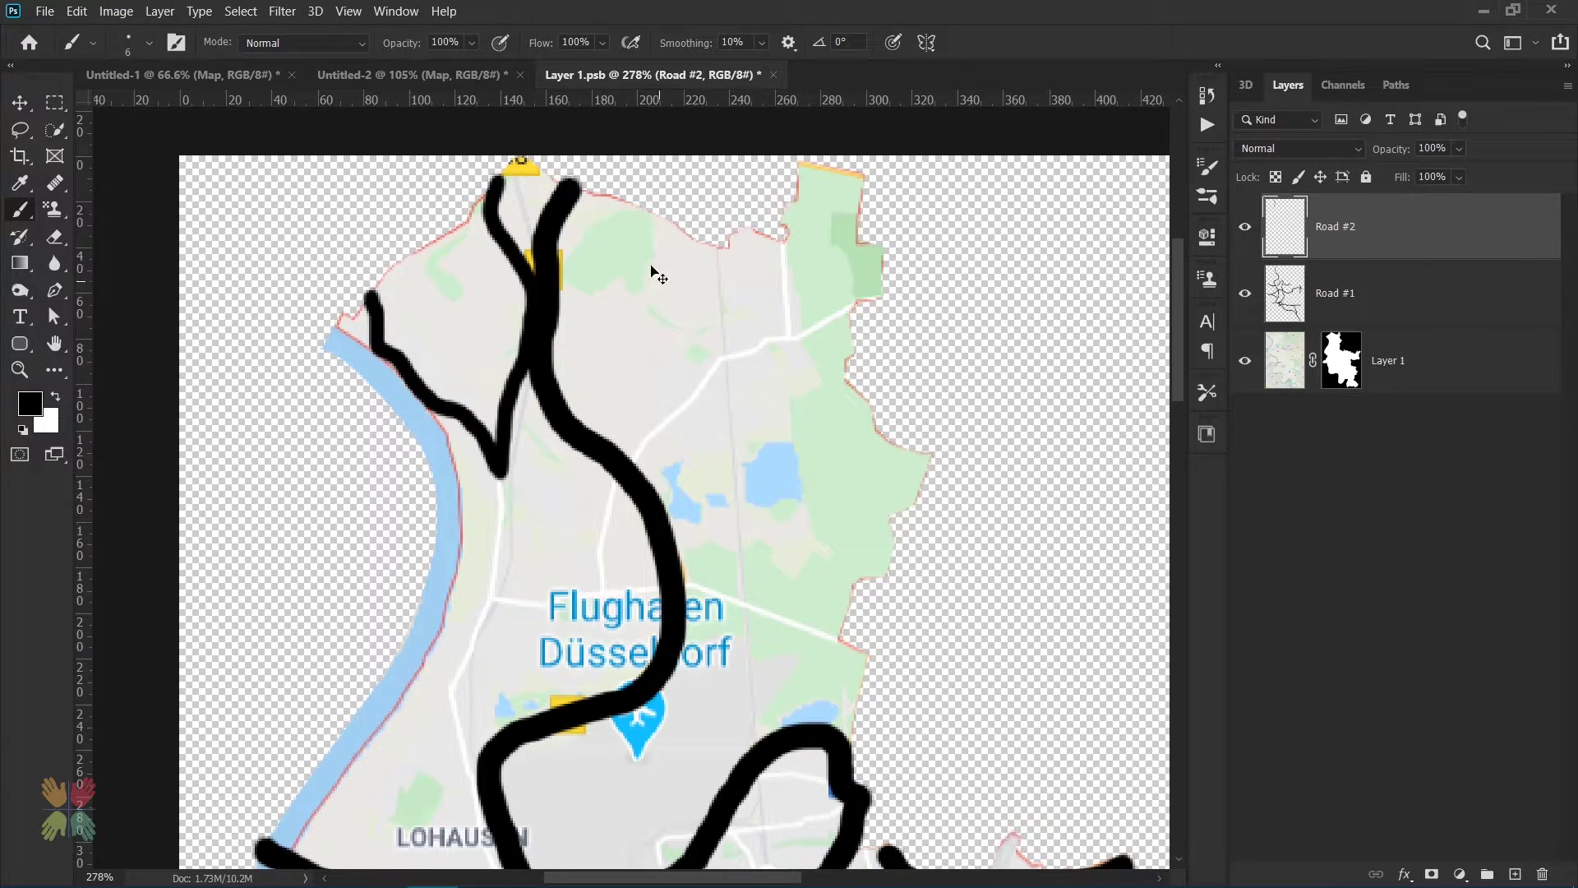
key("ctrl+z")
key("ctrl+z")
Set the brush size to 5 px and paint the minor roads around the airport and Lohausen on Road #2.
left_click(149, 43)
type("5")
key("Return")
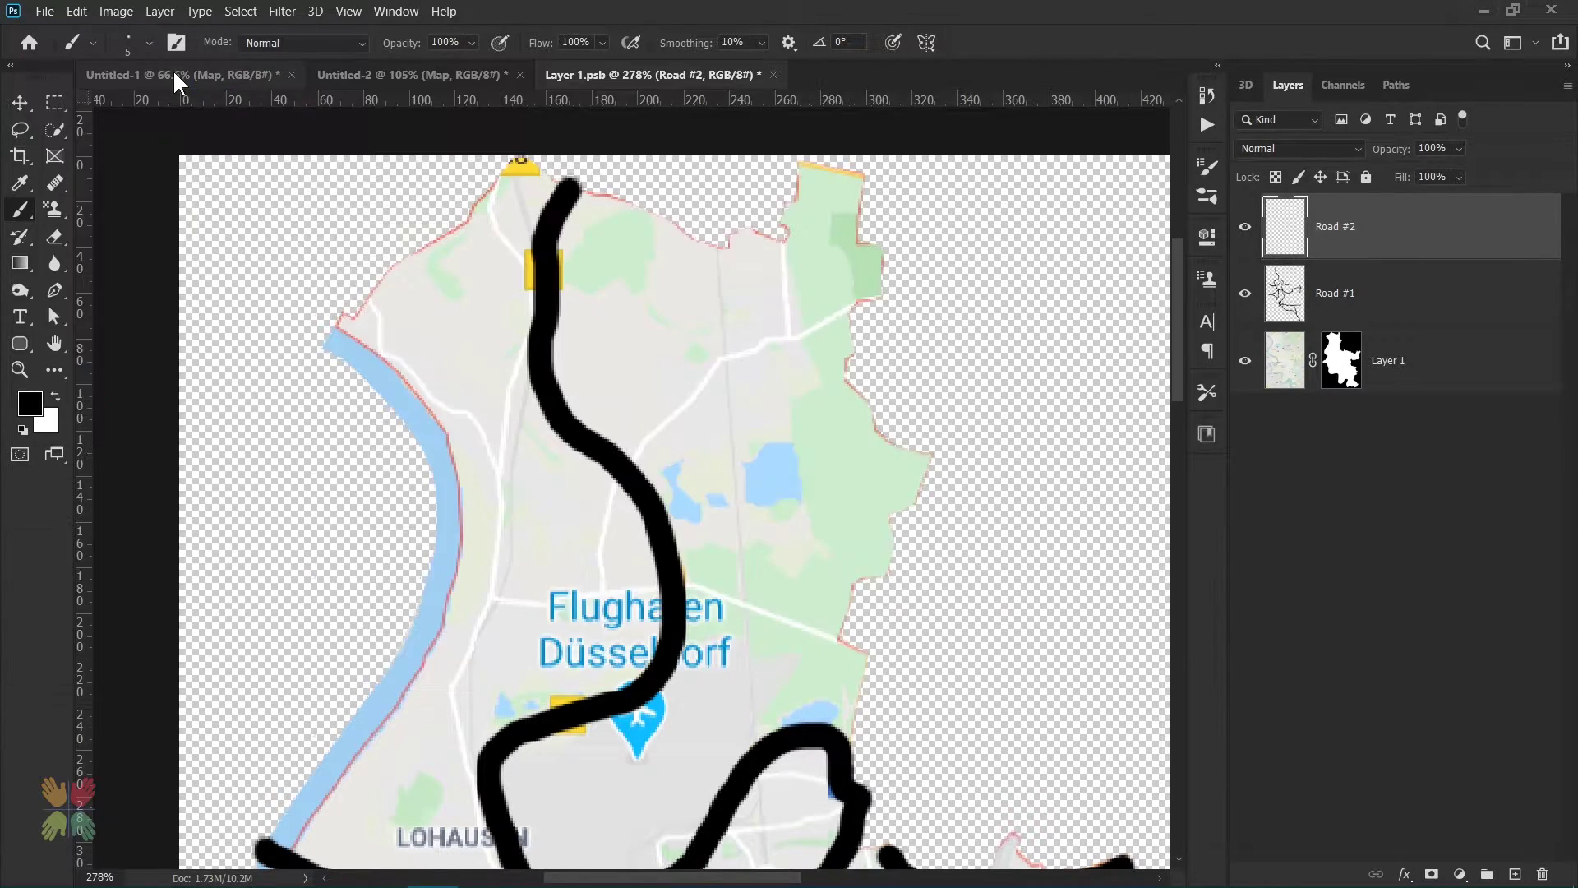
mouse_move(498, 176)
left_mouse_down()
mouse_move(524, 262)
mouse_move(499, 475)
left_mouse_up()
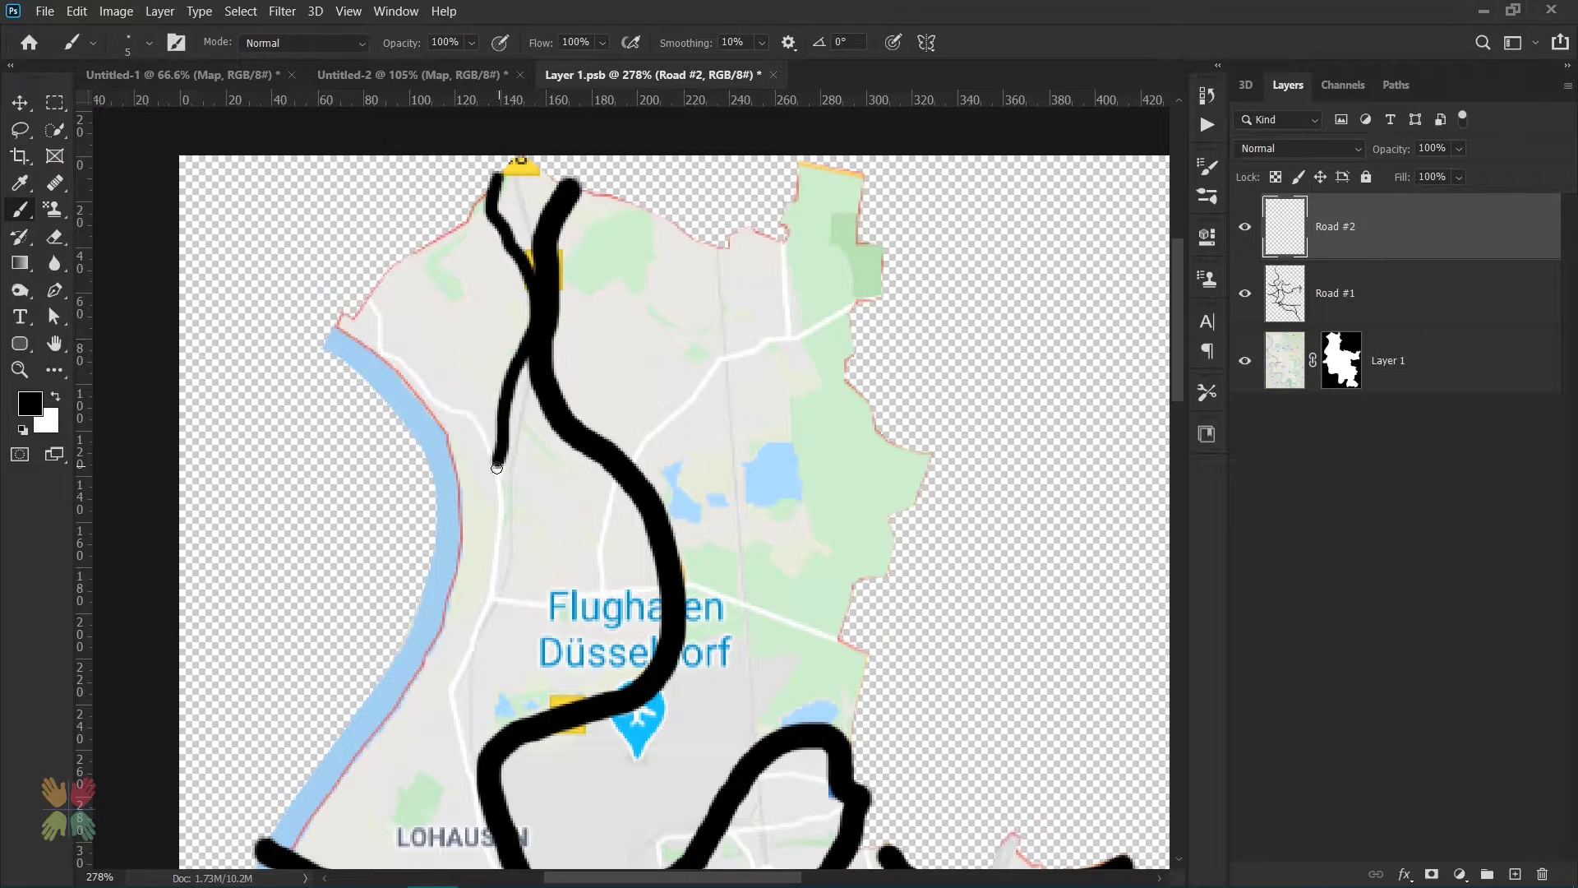
mouse_move(365, 296)
left_mouse_down()
mouse_move(501, 534)
mouse_move(489, 608)
left_mouse_up()
left_click_drag(781, 245, 788, 337)
mouse_move(876, 296)
left_mouse_down()
mouse_move(656, 432)
mouse_move(601, 589)
mouse_move(524, 606)
mouse_move(478, 788)
left_mouse_up()
left_click(838, 639)
left_click(688, 581, "shift")
mouse_move(470, 777)
left_mouse_down()
mouse_move(475, 348)
mouse_move(513, 485)
left_mouse_up()
mouse_move(404, 512)
left_mouse_down()
mouse_move(444, 544)
mouse_move(518, 509)
left_mouse_up()
left_click_drag(672, 444, 768, 342)
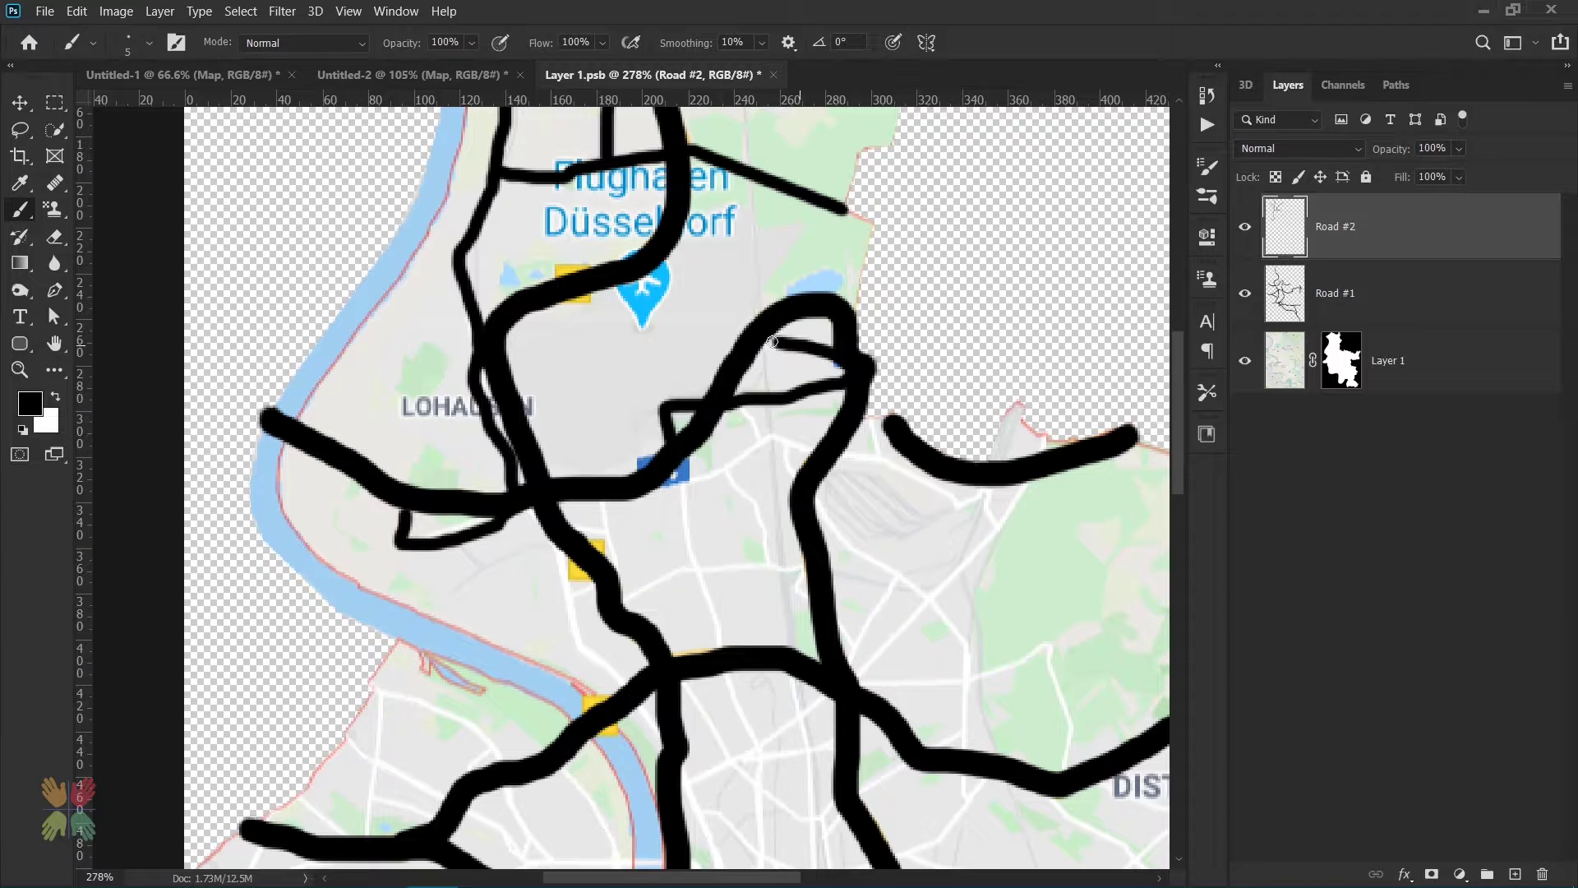
Paint the white minor roads south of the airport, between route 44 and the northern city ring.
mouse_move(658, 484)
left_mouse_down()
mouse_move(896, 465)
mouse_move(996, 521)
left_mouse_up()
mouse_move(742, 409)
left_mouse_down()
mouse_move(761, 452)
mouse_move(971, 660)
left_mouse_up()
left_click_drag(607, 506, 614, 575)
mouse_move(605, 533)
left_mouse_down()
mouse_move(571, 619)
mouse_move(626, 687)
left_mouse_up()
left_click_drag(576, 598, 599, 590)
mouse_move(625, 606)
left_mouse_down()
mouse_move(807, 565)
mouse_move(889, 589)
left_mouse_up()
left_click_drag(852, 669, 1024, 486)
mouse_move(722, 481)
left_mouse_down()
mouse_move(773, 569)
mouse_move(719, 648)
left_mouse_up()
left_click_drag(722, 649, 565, 281)
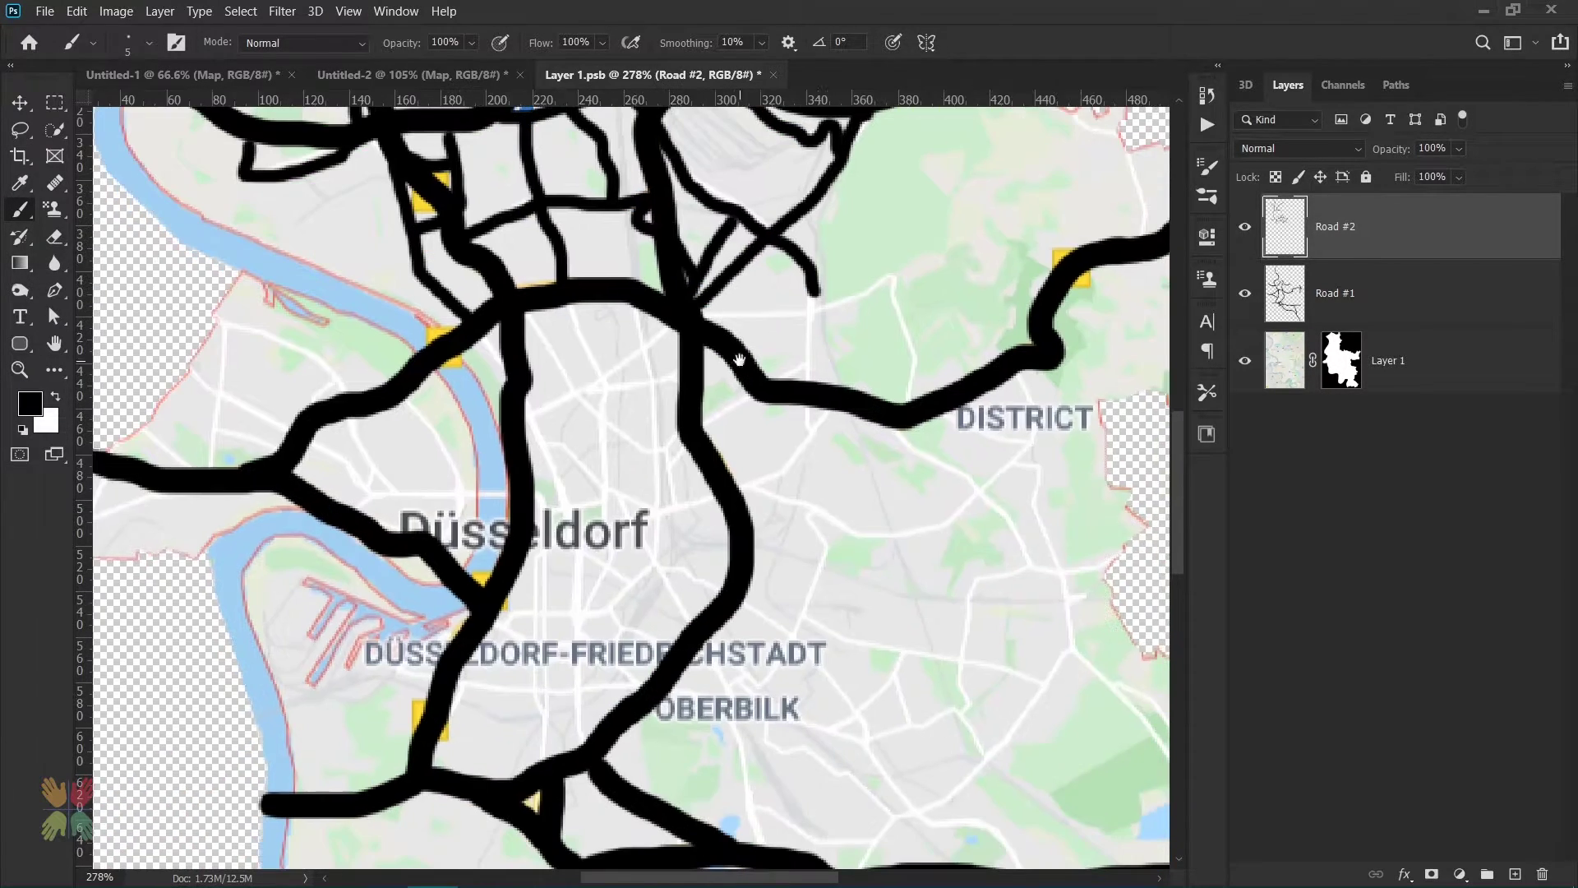
Paint the minor roads in the eastern part of the map, around and beyond the District label.
mouse_move(909, 403)
left_mouse_down()
mouse_move(833, 299)
mouse_move(706, 315)
left_mouse_up()
left_click_drag(809, 316, 806, 435)
left_click_drag(546, 339, 399, 563)
left_click_drag(996, 461, 932, 337)
left_click_drag(1130, 456, 1073, 649)
left_click_drag(1073, 649, 724, 639)
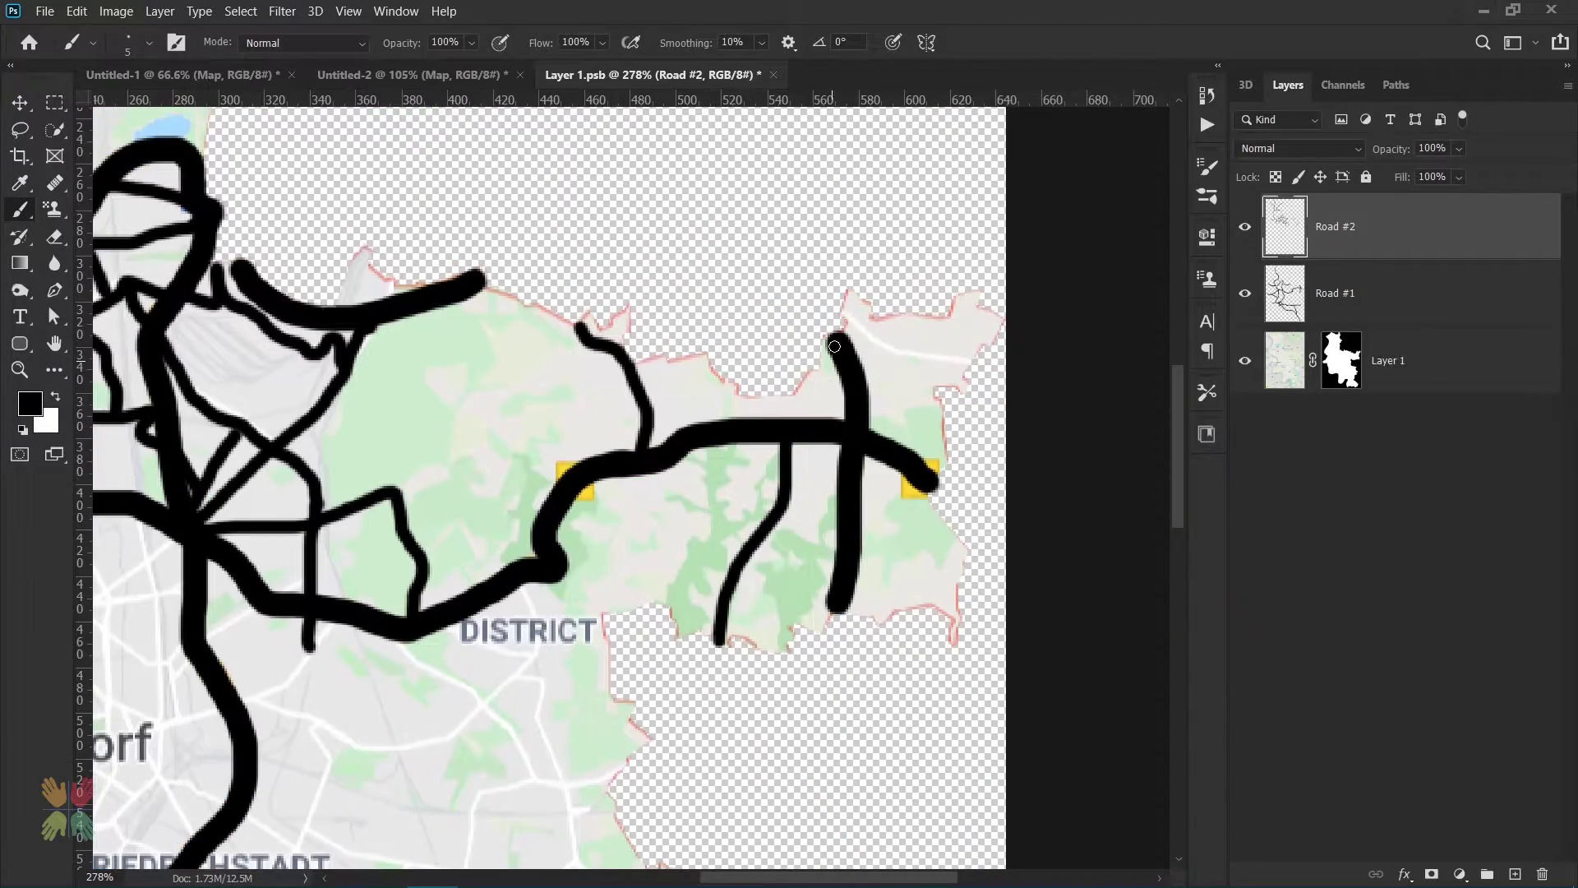
left_click_drag(845, 362, 970, 311)
Paint the minor roads on the west bank of the Rhine, west of the city centre.
mouse_move(508, 412)
left_mouse_down()
mouse_move(634, 768)
mouse_move(782, 115)
left_mouse_up()
left_click_drag(497, 341, 371, 387)
left_click_drag(433, 328, 402, 402)
left_click_drag(508, 314, 464, 279)
left_click_drag(536, 167, 531, 317)
left_click_drag(540, 169, 717, 337)
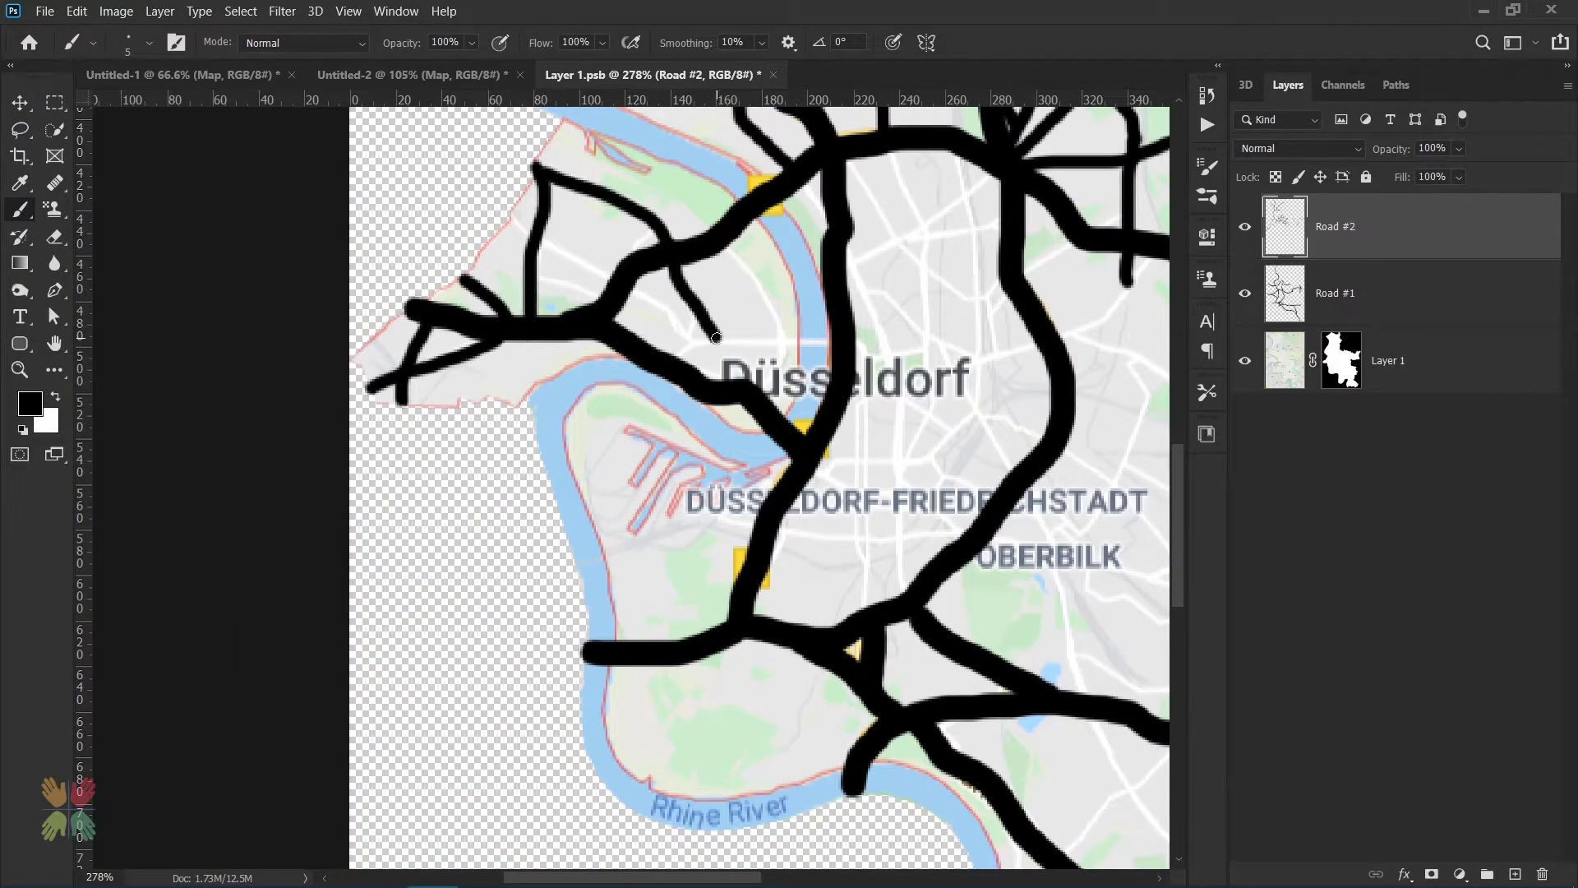
mouse_move(832, 344)
left_mouse_down()
mouse_move(593, 275)
mouse_move(513, 215)
left_mouse_up()
left_click_drag(540, 277, 604, 298)
left_click_drag(697, 315, 686, 341)
Paint the minor roads in the northern city centre, inside the main ring above the Düsseldorf label.
left_click_drag(942, 154, 678, 294)
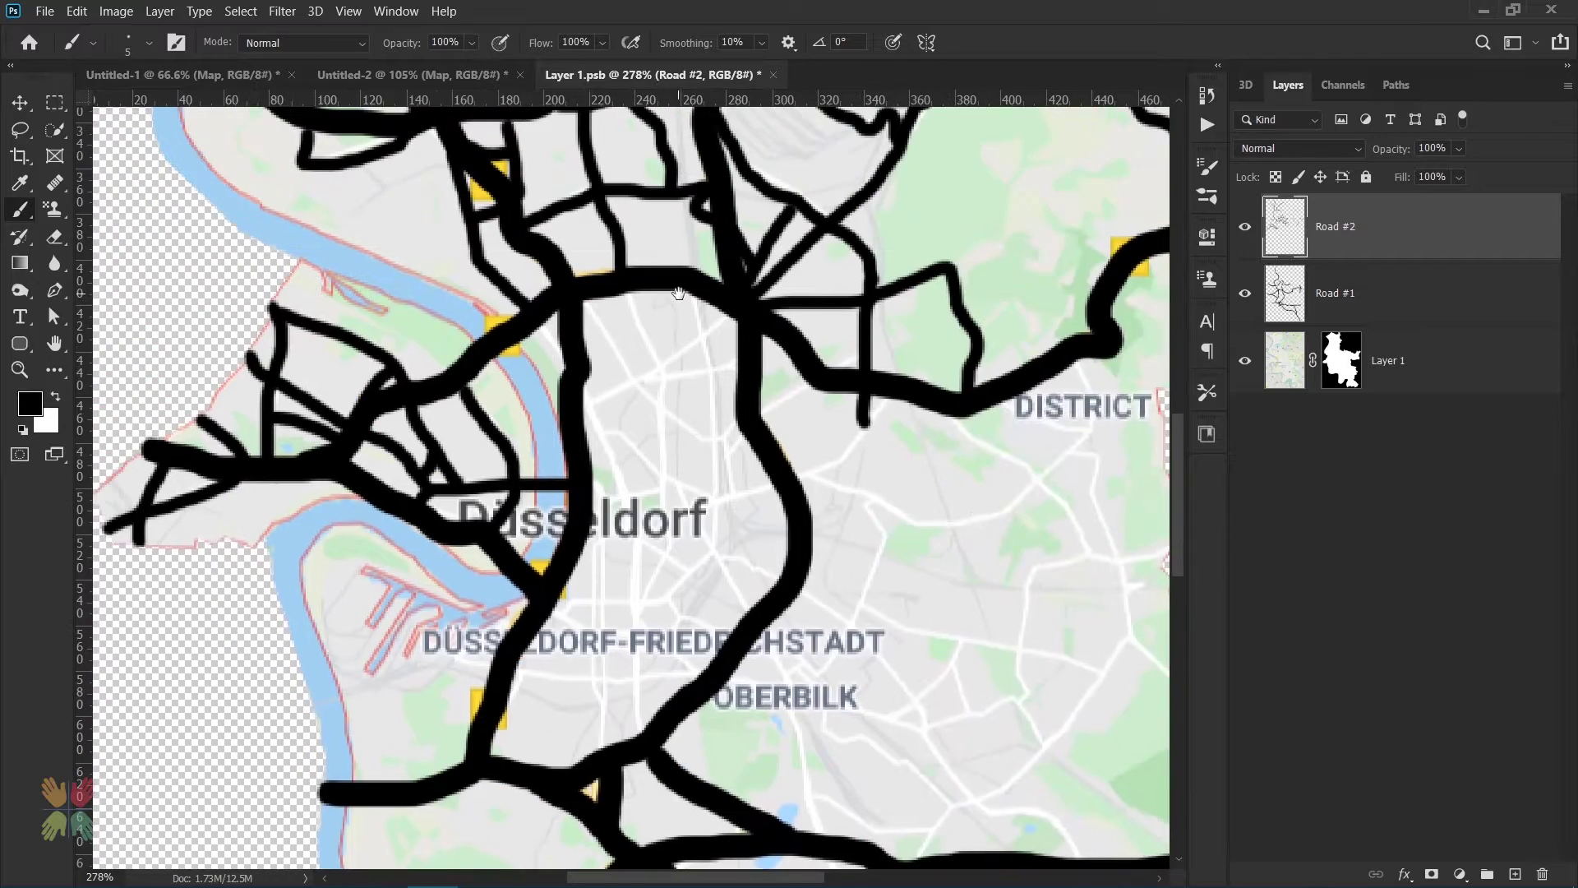
left_click_drag(590, 404, 731, 314)
mouse_move(588, 408)
left_mouse_down()
mouse_move(537, 328)
mouse_move(622, 495)
left_mouse_up()
mouse_move(627, 379)
left_mouse_down()
mouse_move(585, 304)
mouse_move(658, 364)
left_mouse_up()
left_click_drag(698, 297, 717, 497)
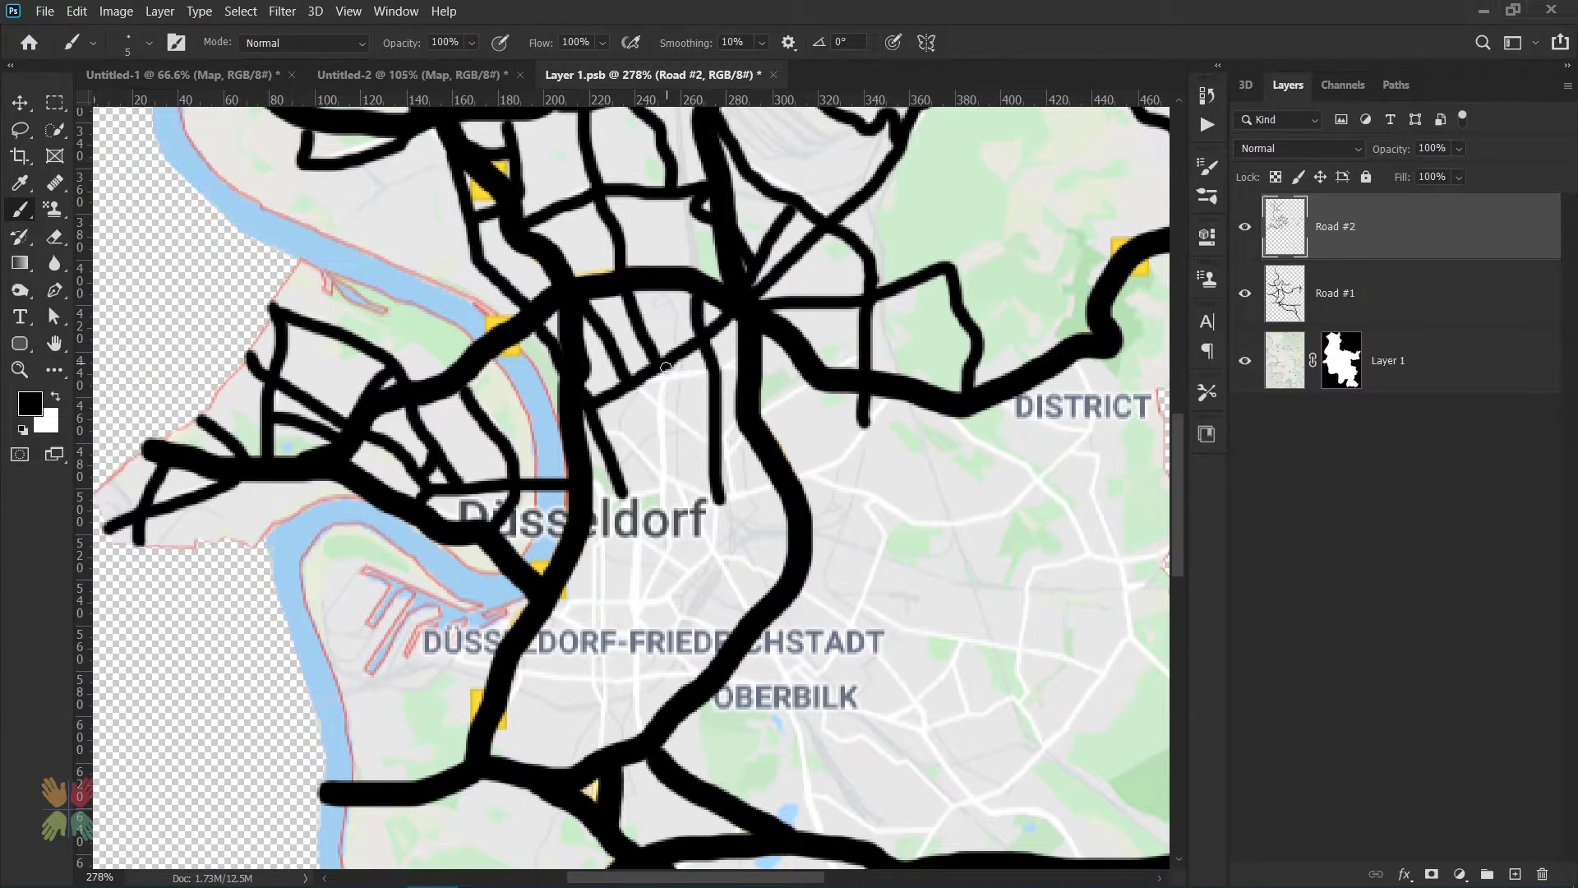
left_click_drag(662, 365, 665, 514)
left_click_drag(666, 420, 855, 359)
left_click_drag(667, 376, 736, 369)
mouse_move(888, 401)
left_mouse_down()
mouse_move(878, 420)
mouse_move(606, 434)
left_mouse_up()
Paint the minor roads east of the city centre, from below the District label down to the area beside Oberbilk.
left_click_drag(587, 485, 747, 615)
mouse_move(714, 536)
left_mouse_down()
mouse_move(747, 435)
mouse_move(1078, 363)
left_mouse_up()
left_click_drag(1006, 402, 1135, 641)
mouse_move(954, 421)
left_mouse_down()
mouse_move(1119, 558)
mouse_move(1024, 699)
left_mouse_up()
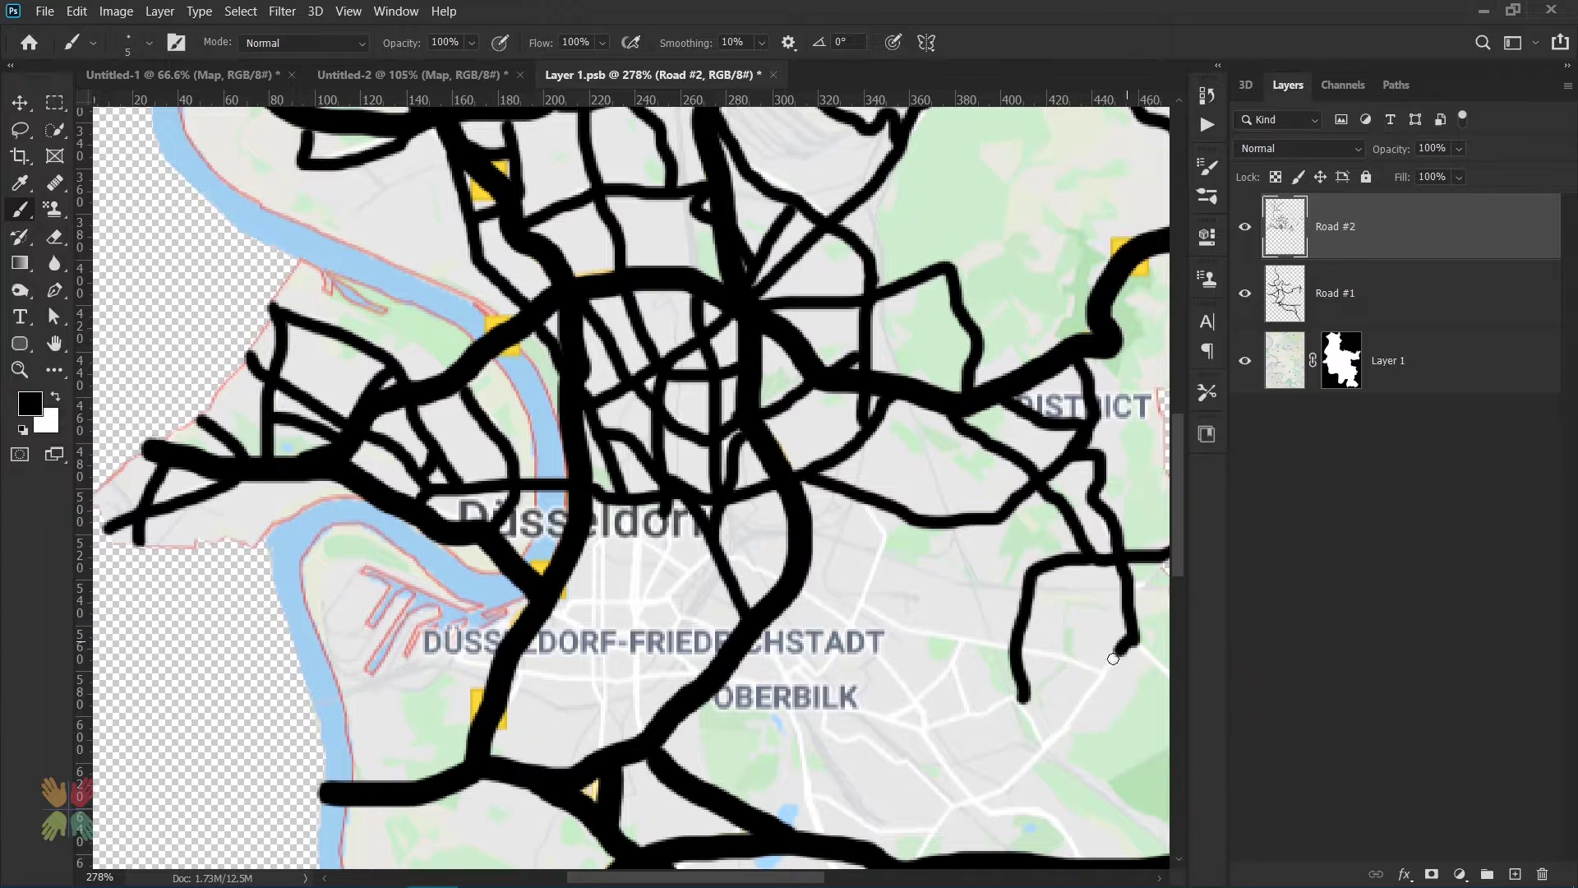
left_click_drag(1137, 643, 925, 707)
mouse_move(884, 526)
left_mouse_down()
mouse_move(855, 609)
mouse_move(1101, 674)
left_mouse_up()
left_click_drag(958, 650, 963, 719)
left_click_drag(916, 730, 1042, 708)
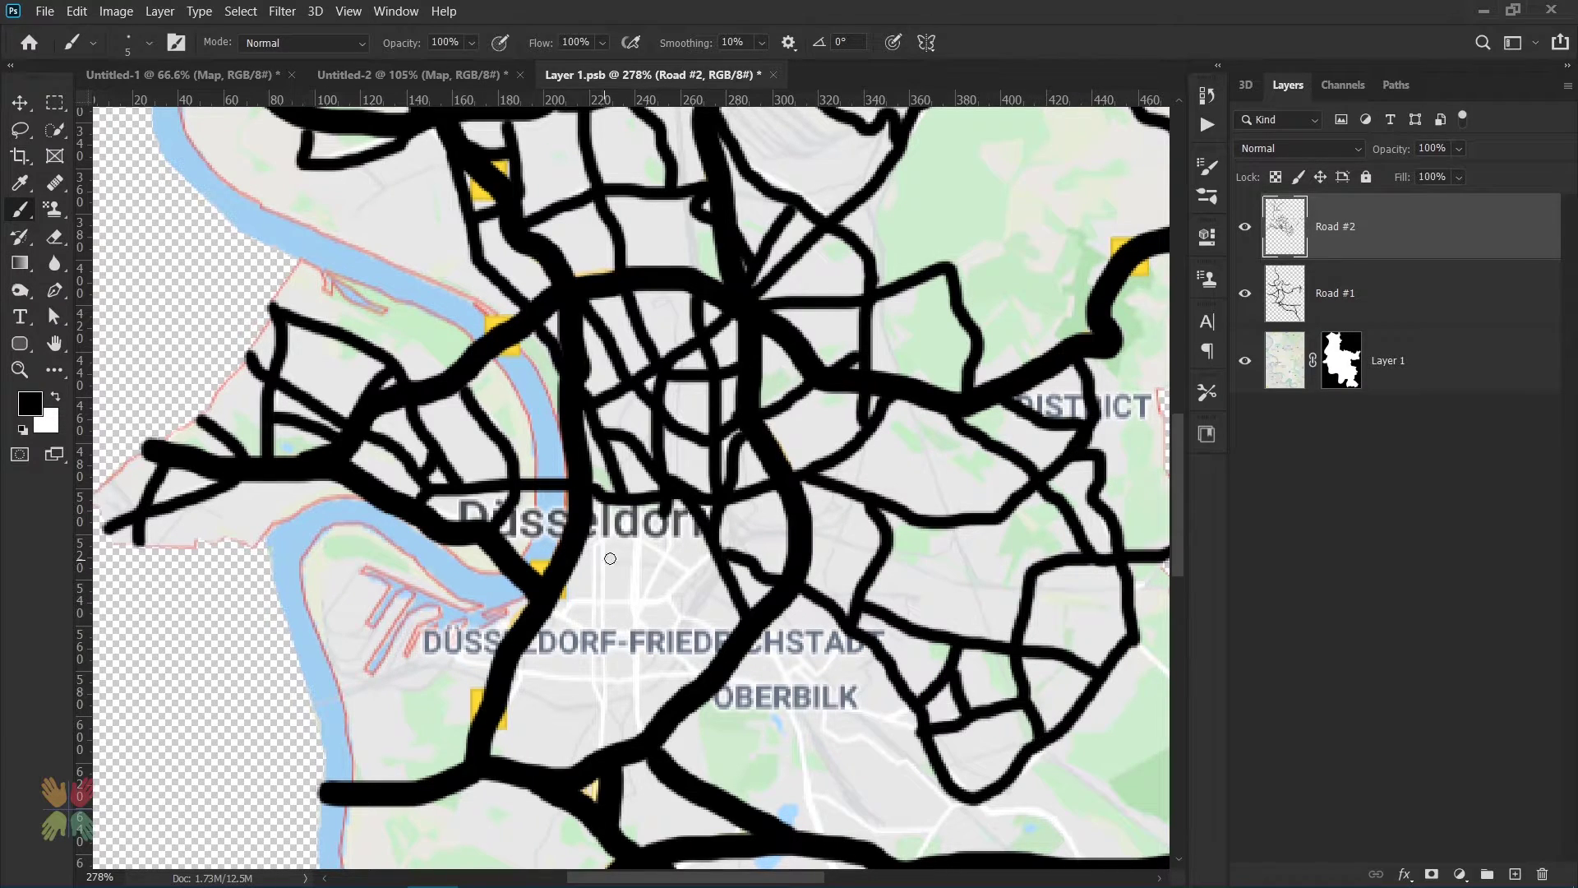
Paint the minor roads in the southern city centre around the Düsseldorf-Friedrichstadt label.
mouse_move(635, 503)
left_mouse_down()
mouse_move(638, 740)
mouse_move(594, 748)
left_mouse_up()
left_click_drag(514, 675, 703, 683)
left_click_drag(711, 551, 579, 608)
left_click_drag(672, 513, 648, 592)
left_click_drag(662, 604, 728, 638)
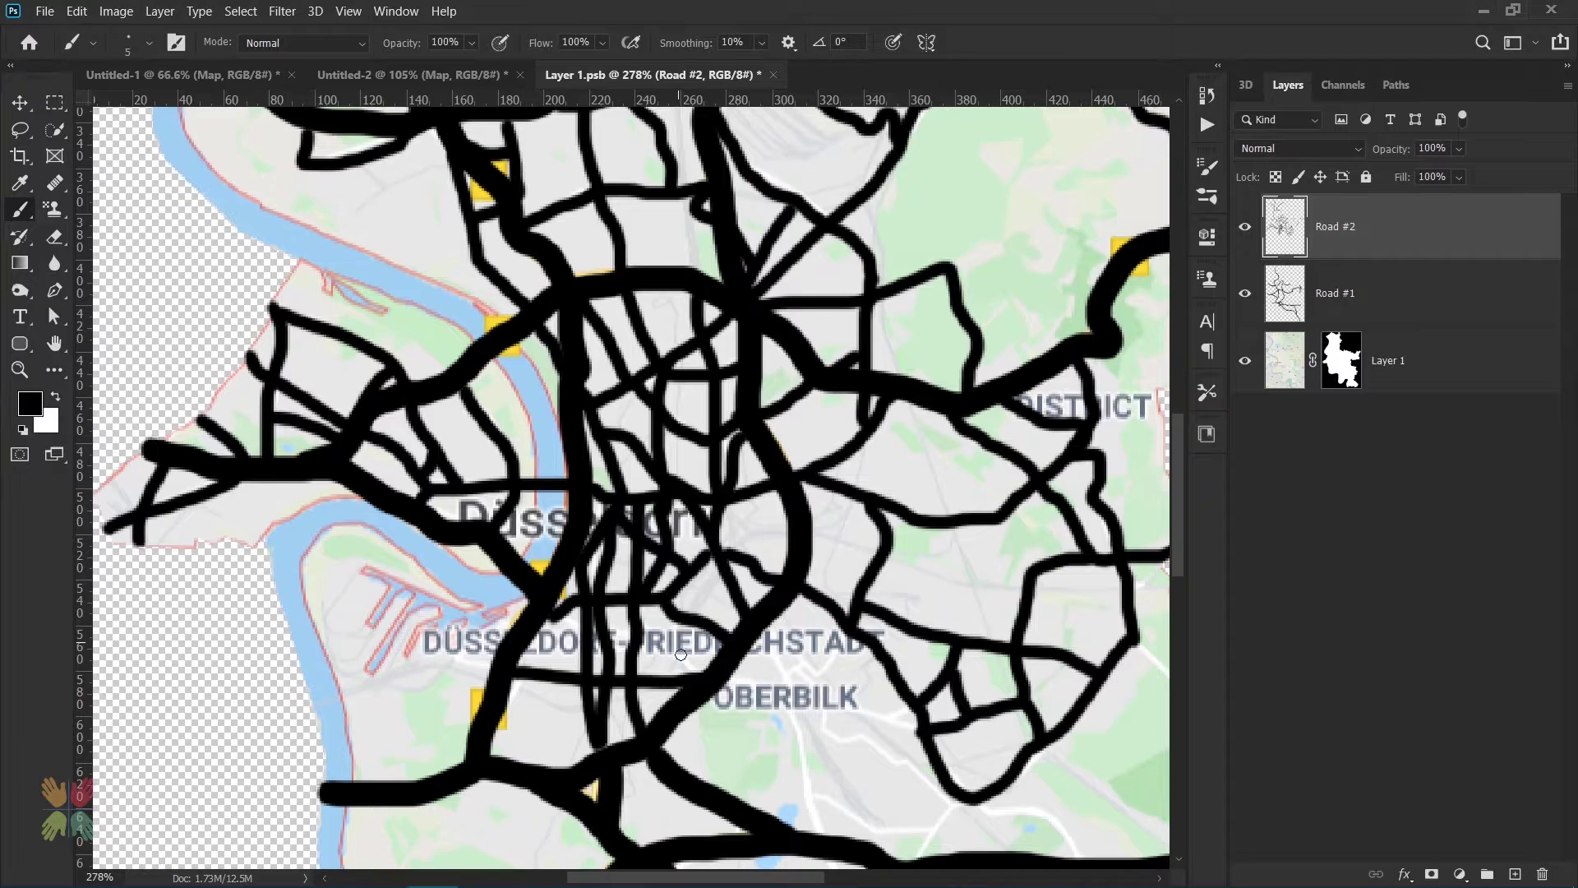
left_click_drag(534, 639, 700, 672)
Paint the minor roads from Oberbilk south to Hassels, including those between Hassels and Benrath.
left_click_drag(701, 722, 548, 388)
left_click_drag(338, 336, 298, 312)
mouse_move(599, 311)
left_mouse_down()
mouse_move(618, 320)
mouse_move(810, 713)
left_mouse_up()
mouse_move(834, 714)
left_mouse_down()
mouse_move(901, 660)
mouse_move(970, 549)
left_mouse_up()
left_click_drag(949, 550, 1019, 744)
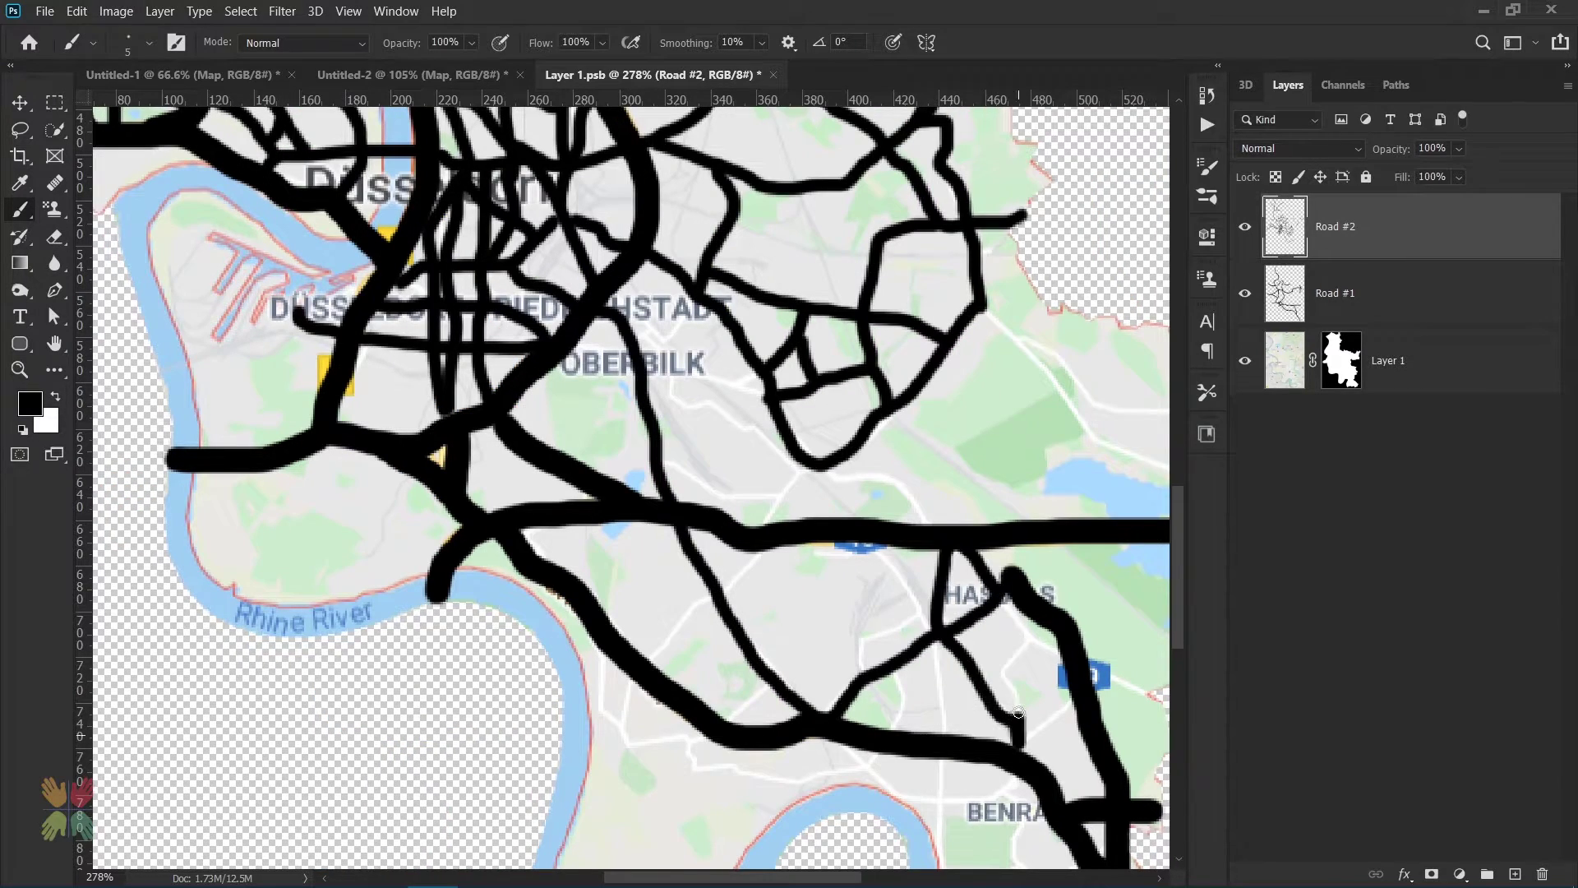
left_click_drag(1007, 600, 1020, 723)
left_click_drag(1034, 643, 1149, 695)
left_click_drag(1073, 703, 1021, 735)
left_click_drag(935, 645, 936, 851)
left_click_drag(883, 555, 932, 631)
Paint the minor roads between Münchener Str. and Hassels.
left_click_drag(763, 552, 622, 724)
mouse_move(636, 333)
left_mouse_down()
mouse_move(703, 293)
mouse_move(807, 470)
left_mouse_up()
left_click_drag(670, 464, 769, 499)
left_click_drag(767, 521, 810, 465)
mouse_move(830, 473)
left_mouse_down()
mouse_move(930, 521)
mouse_move(855, 545)
left_mouse_up()
mouse_move(932, 606)
left_mouse_down()
mouse_move(857, 259)
mouse_move(786, 322)
left_mouse_up()
left_click_drag(815, 326, 814, 379)
Paint the minor roads along the Rhine, around Benrath and in the southern tip of the map.
mouse_move(526, 305)
left_mouse_down()
mouse_move(617, 411)
mouse_move(780, 401)
mouse_move(956, 435)
left_mouse_up()
left_click_drag(693, 339, 651, 370)
left_click_drag(976, 462, 904, 323)
mouse_move(904, 323)
left_mouse_down()
mouse_move(873, 345)
mouse_move(993, 485)
left_mouse_up()
left_click_drag(933, 382, 900, 399)
left_click_drag(872, 383, 848, 426)
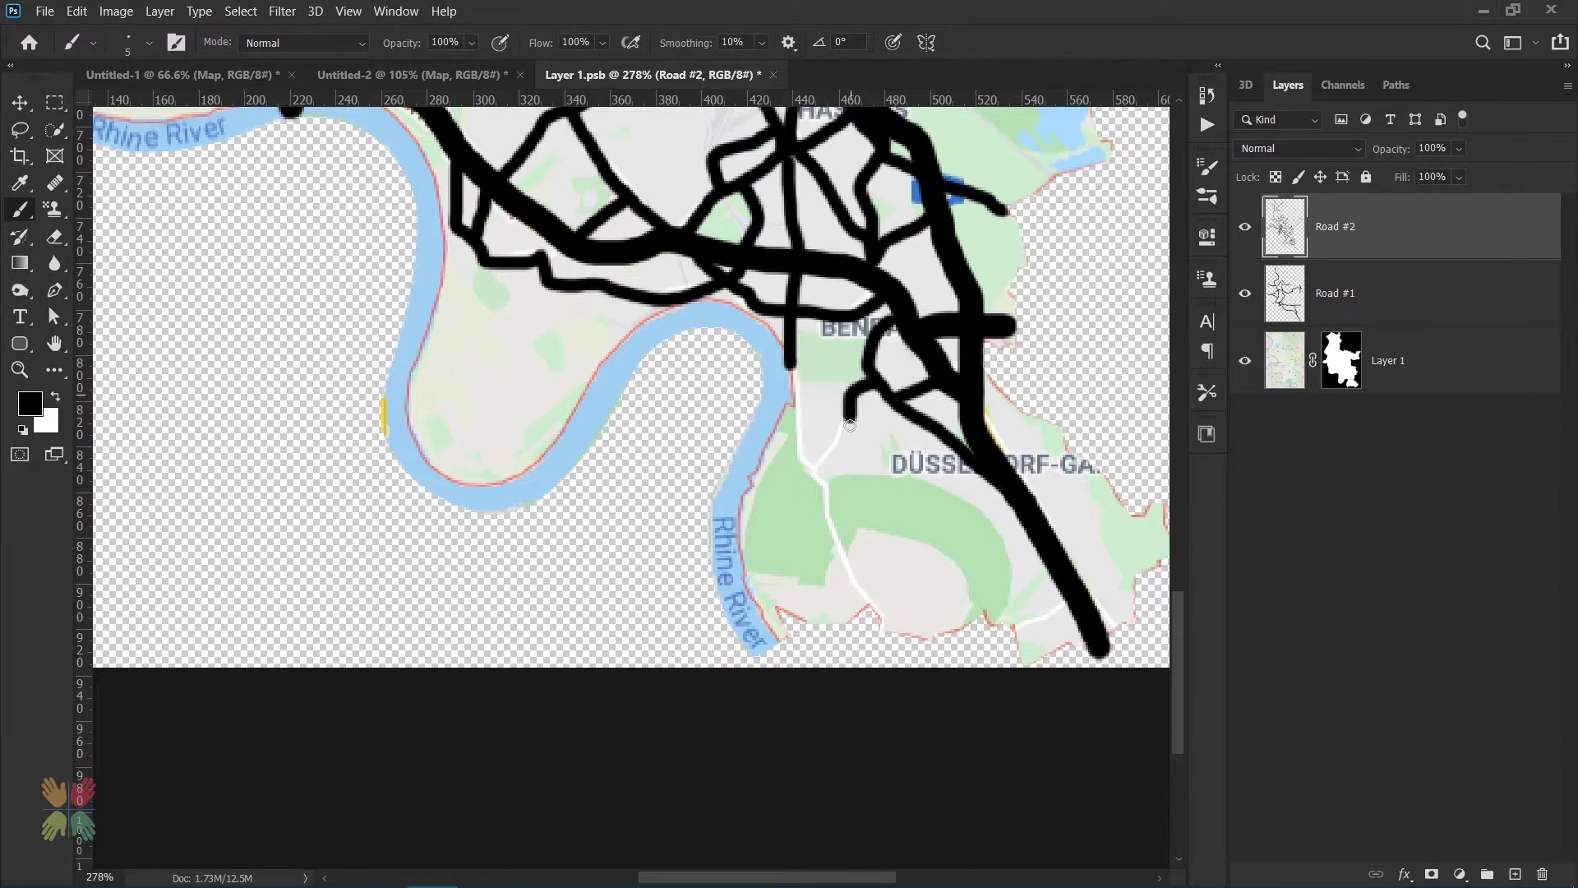
left_click_drag(792, 368, 838, 424)
left_click_drag(814, 475, 880, 632)
left_click_drag(1014, 630, 1140, 628)
Give the Road #1 layer a Bevel & Emboss effect with 100% depth and a 90° angle.
key("ctrl+0")
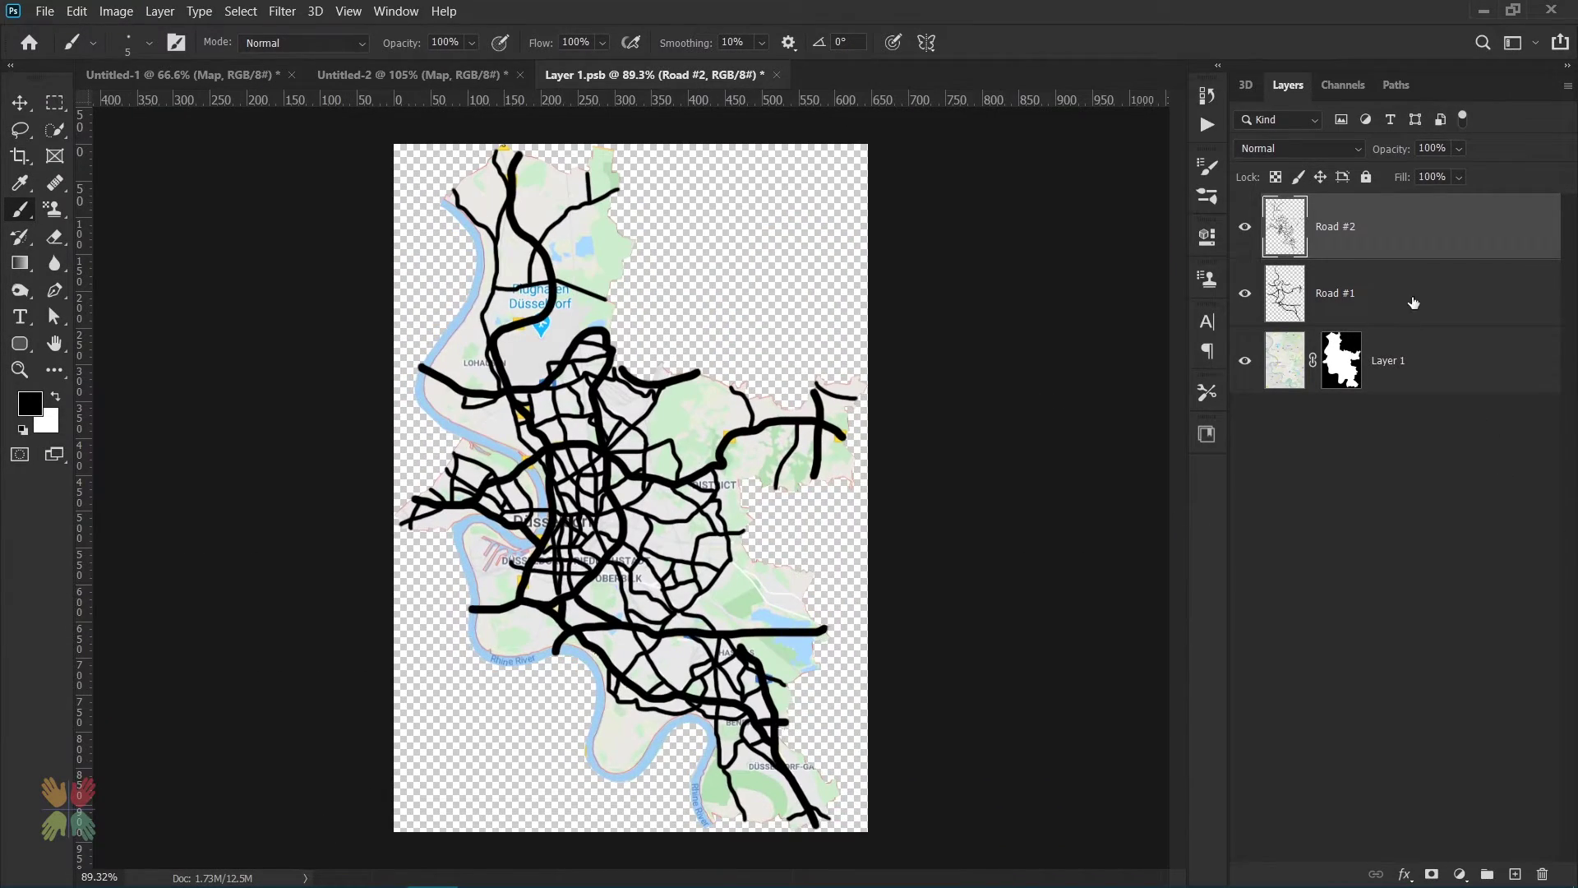
double_click(1413, 303)
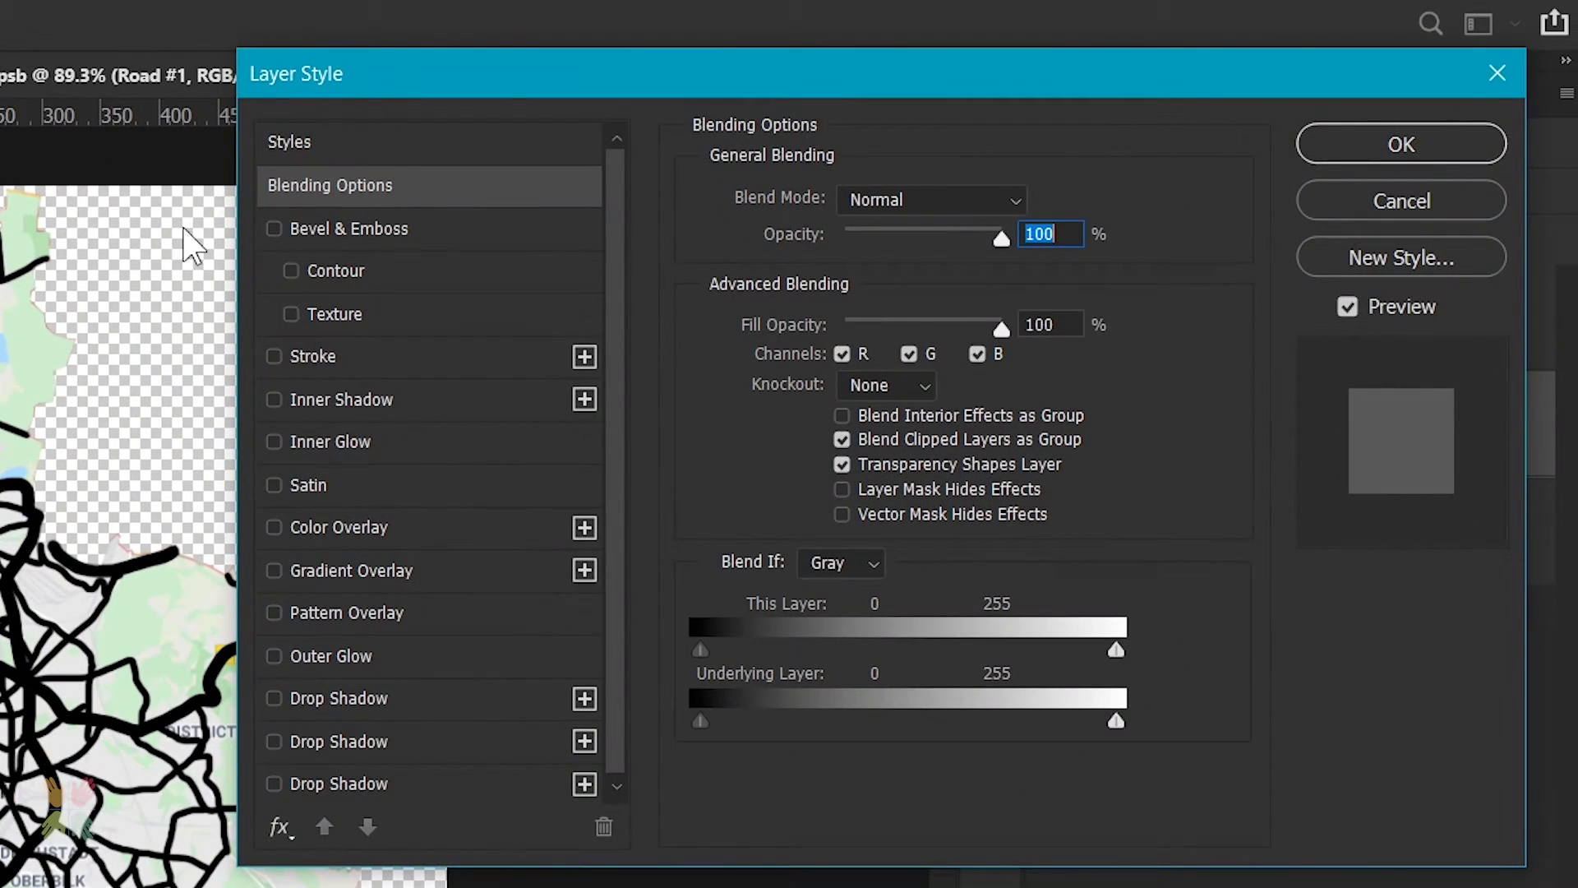
left_click(787, 177)
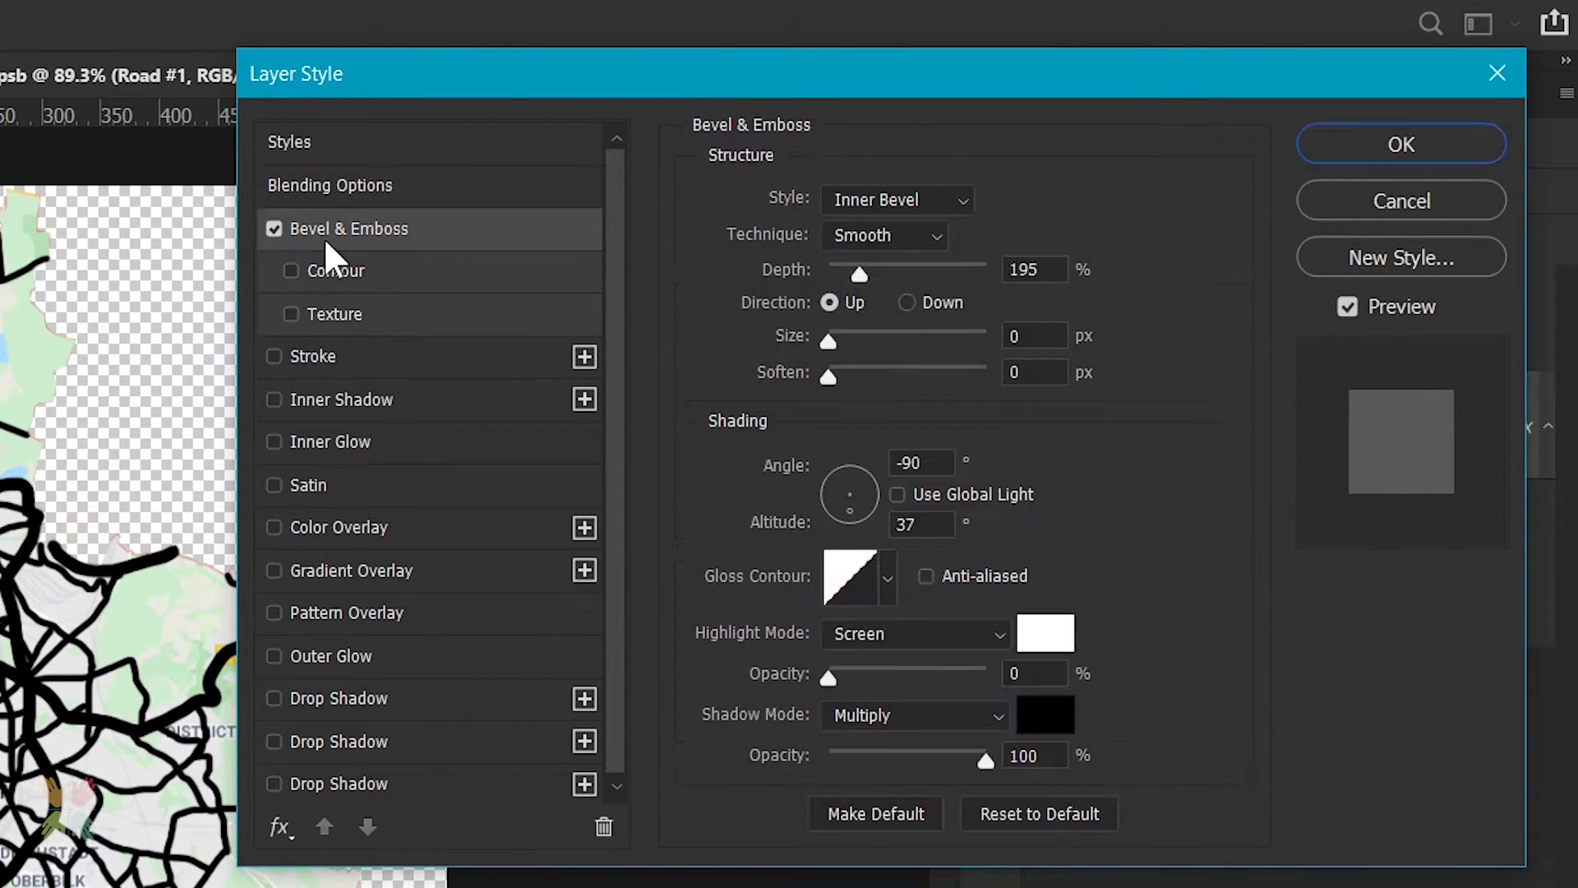
double_click(1037, 271)
type("100")
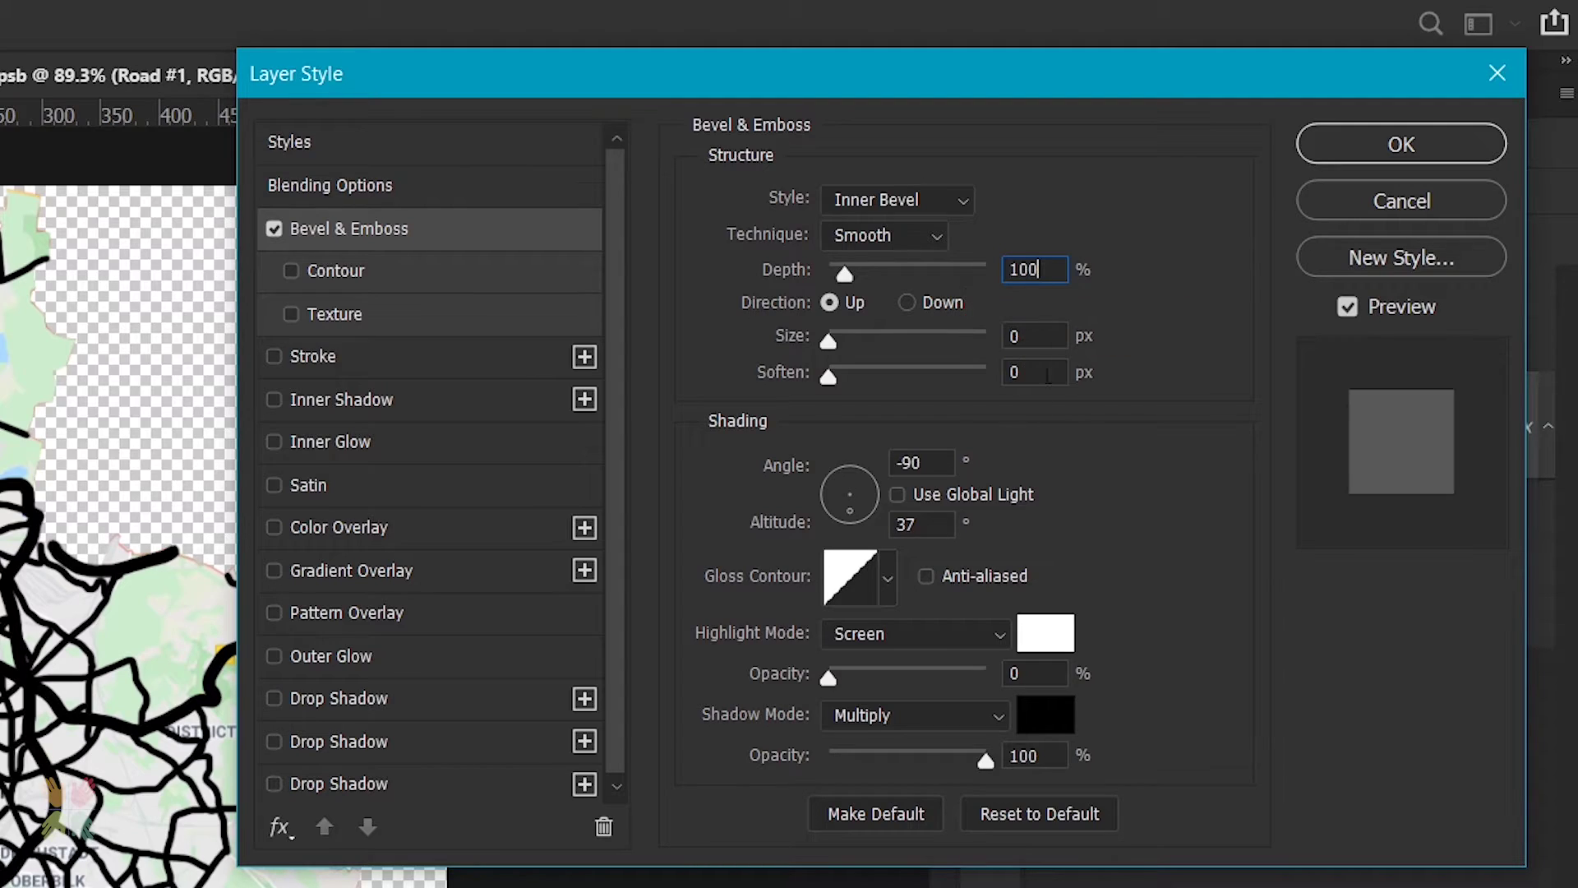
left_click_drag(946, 462, 808, 455)
type("90")
key("Tab")
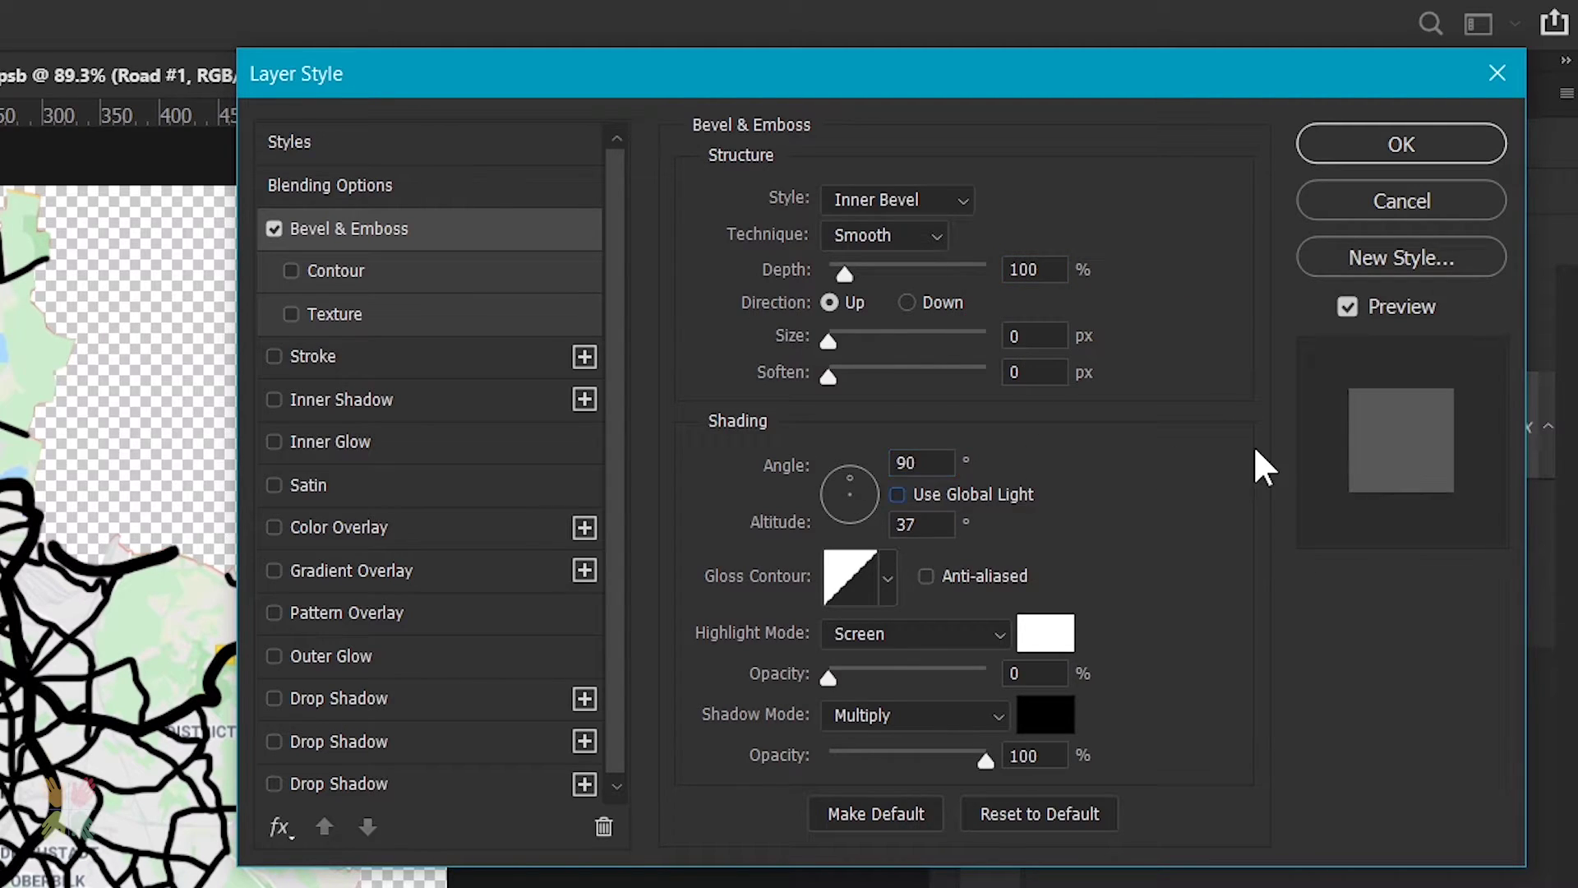
Set the bevel's altitude to 37° without global light, and its highlight and shadow opacities to 75%.
key("space")
key("Tab")
type("37")
left_click(897, 495)
left_click_drag(1035, 675, 946, 668)
type("75")
key("Tab")
type("75")
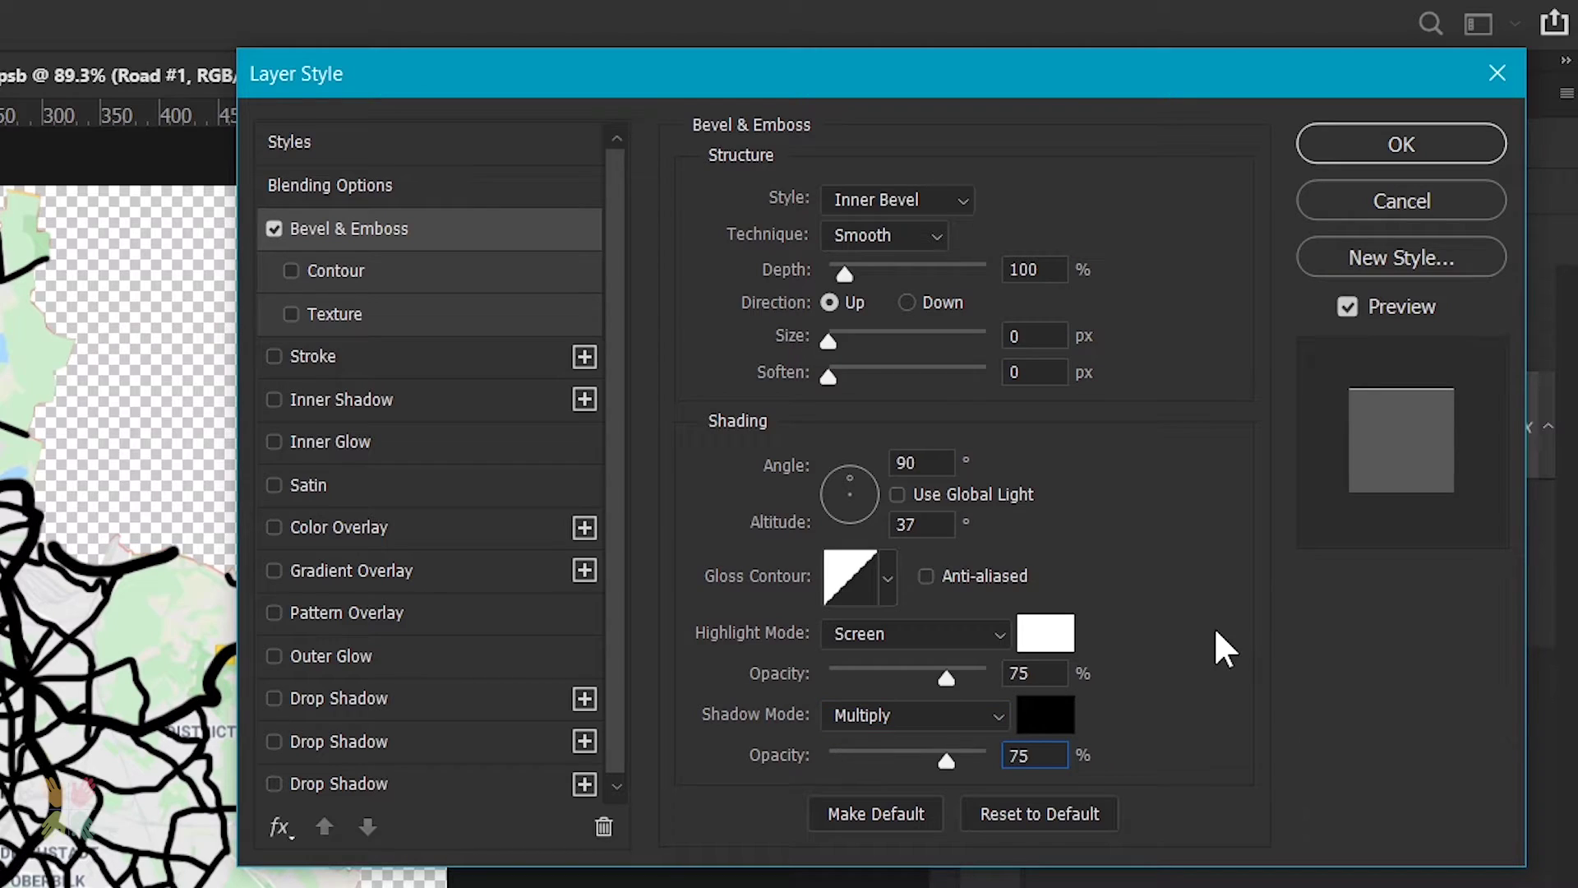
Add an Inner Shadow to the Road #1 layer with Dissolve blend mode, colour #a1a1a1 and 10% opacity.
left_click(460, 400)
left_click(860, 204)
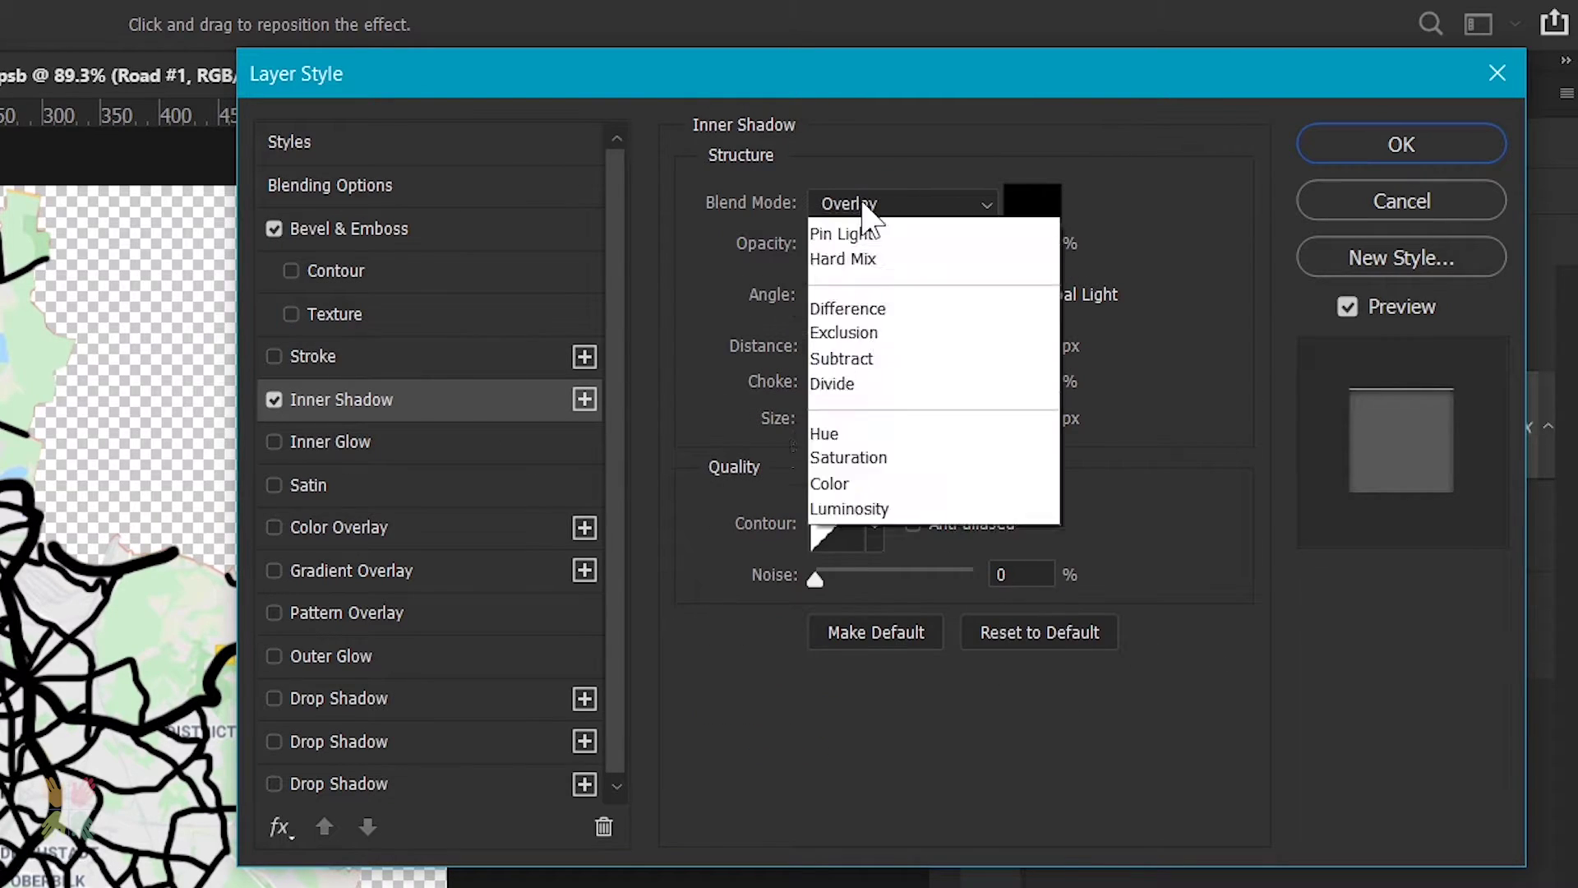
left_click(901, 255)
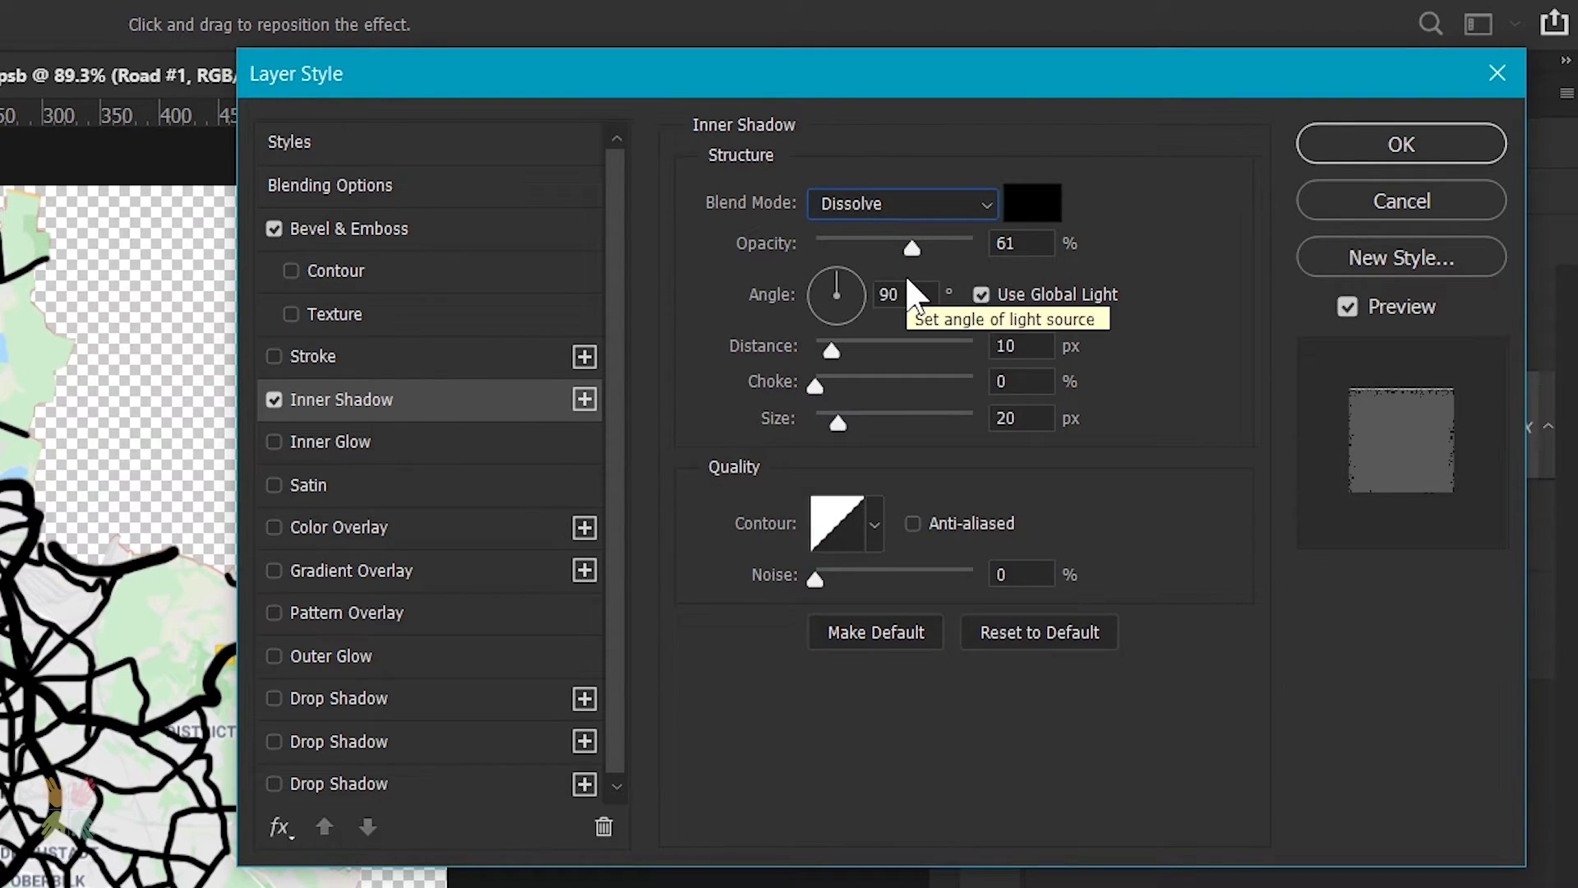
left_click(1044, 208)
type("a1a1a1")
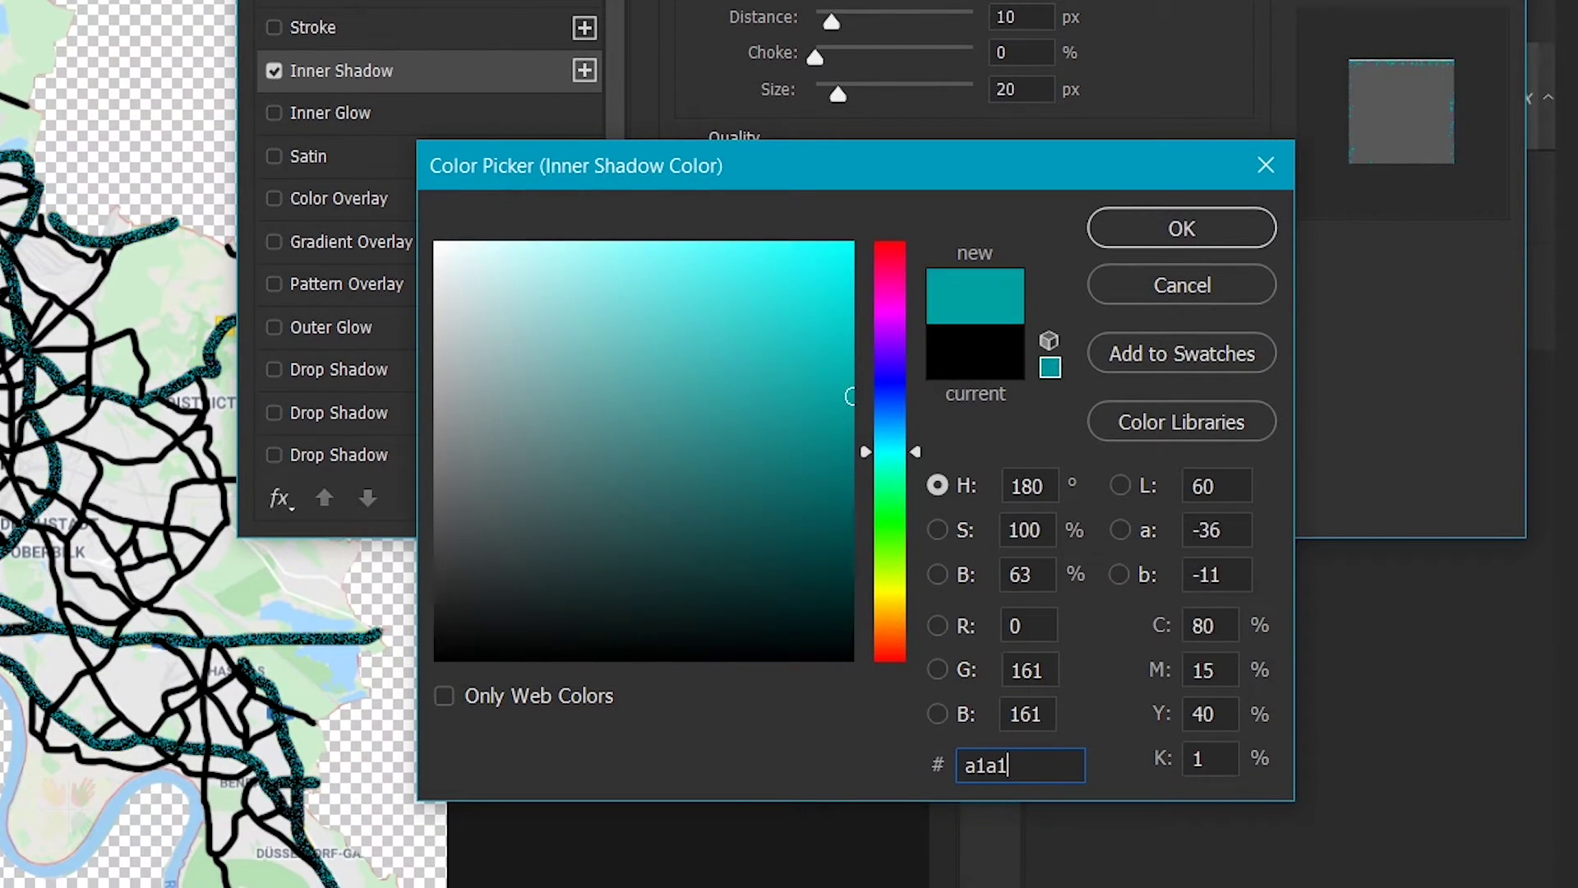
key("Return")
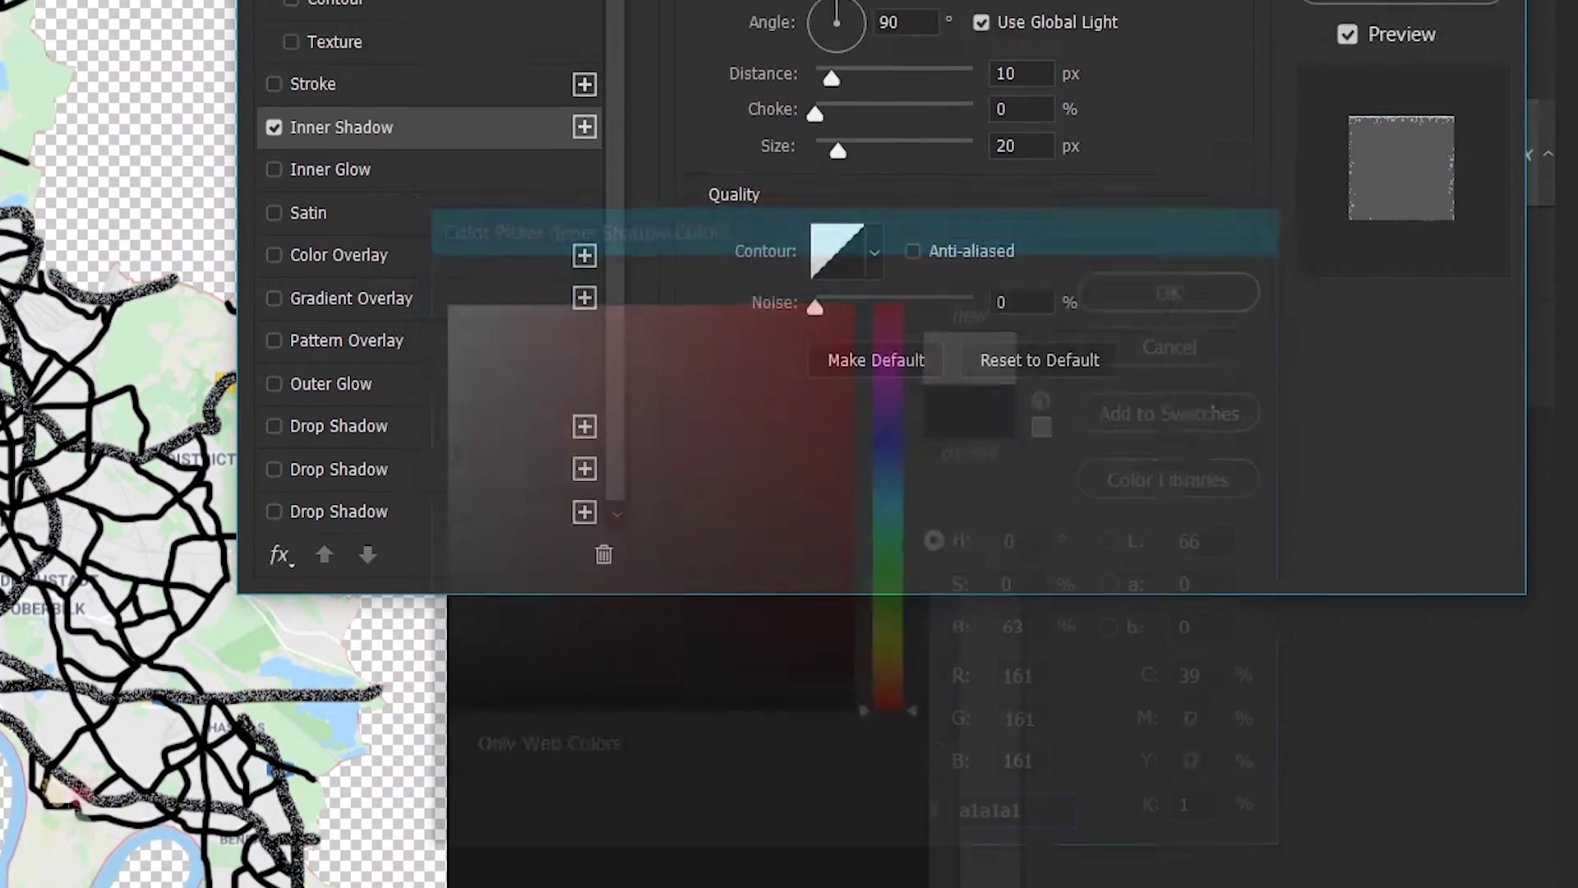
type("10")
key("Tab")
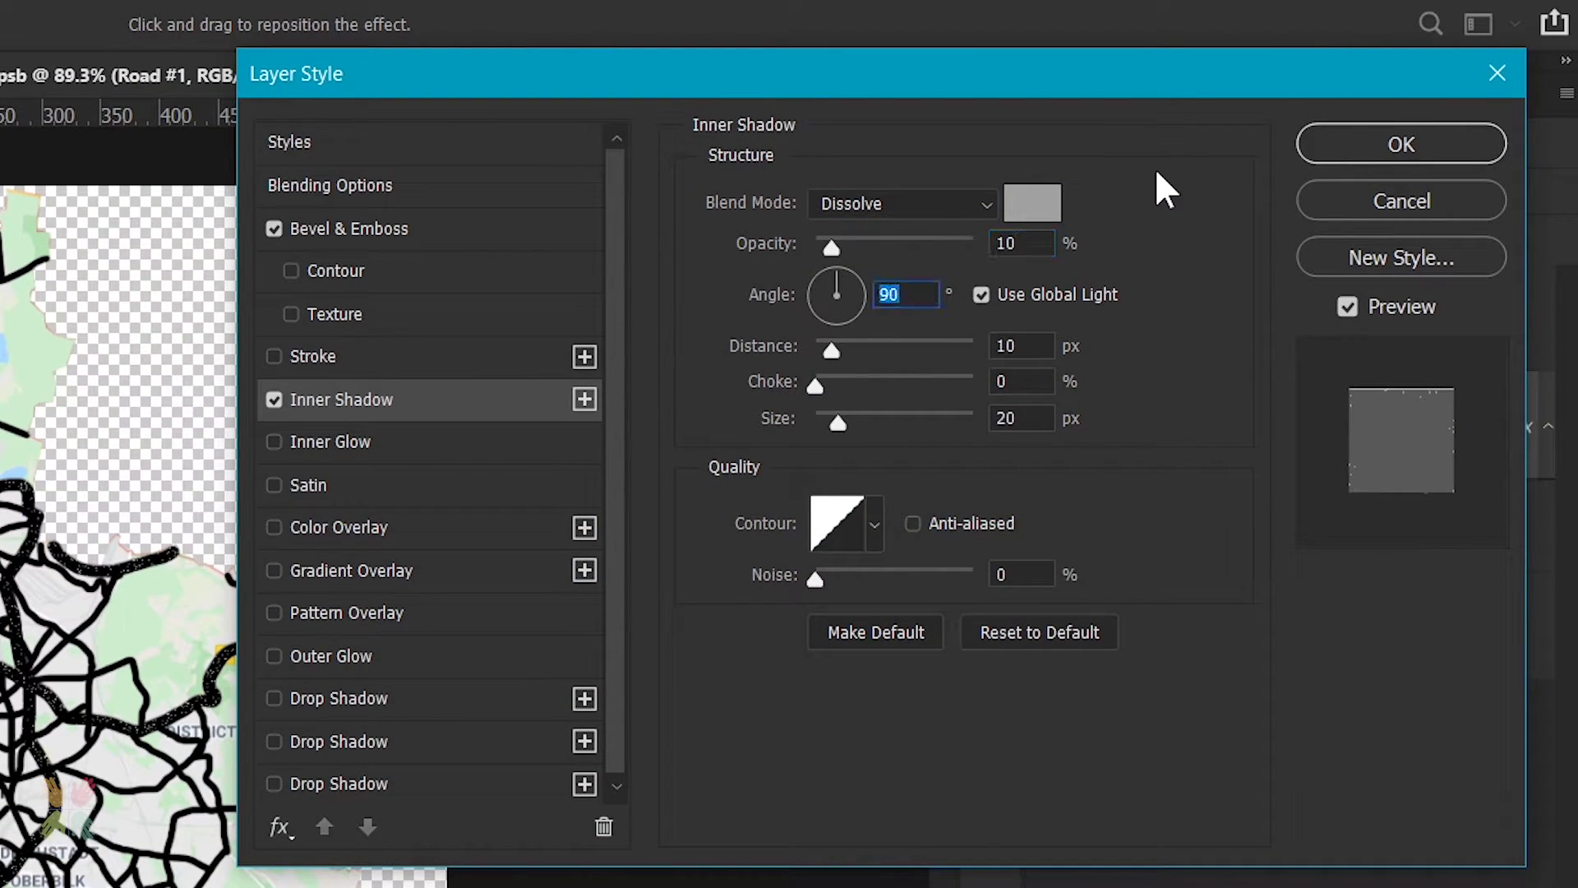
Turn off global light for the inner shadow and set distance to 30000 px, choke to 100% and size to 250 px.
key("Tab")
key("space")
key("Tab")
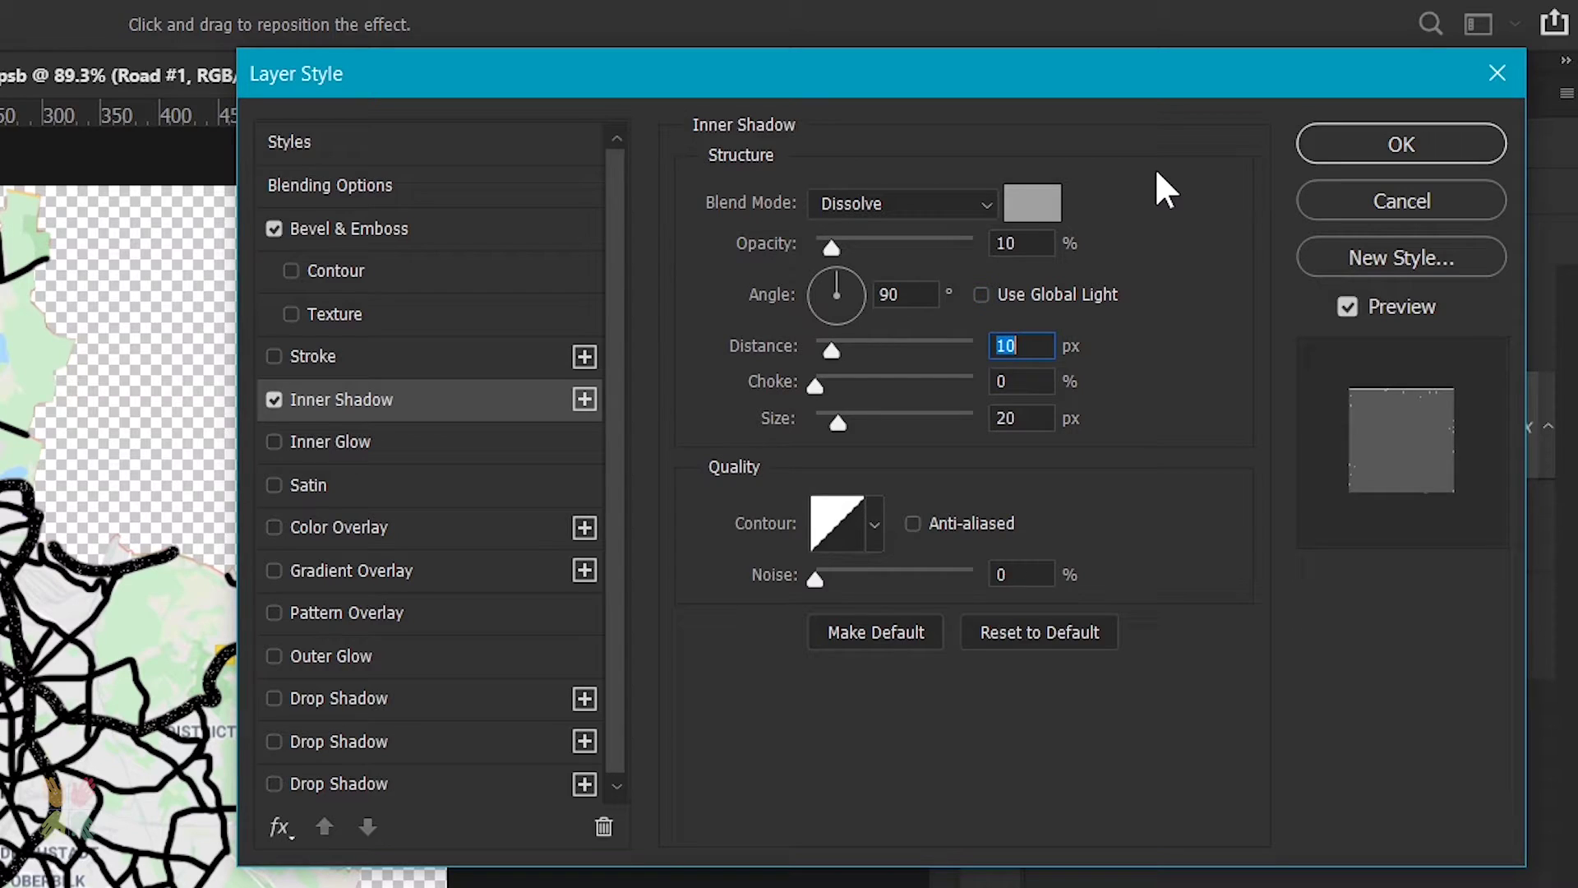
left_click_drag(832, 348, 972, 348)
left_click_drag(816, 386, 972, 386)
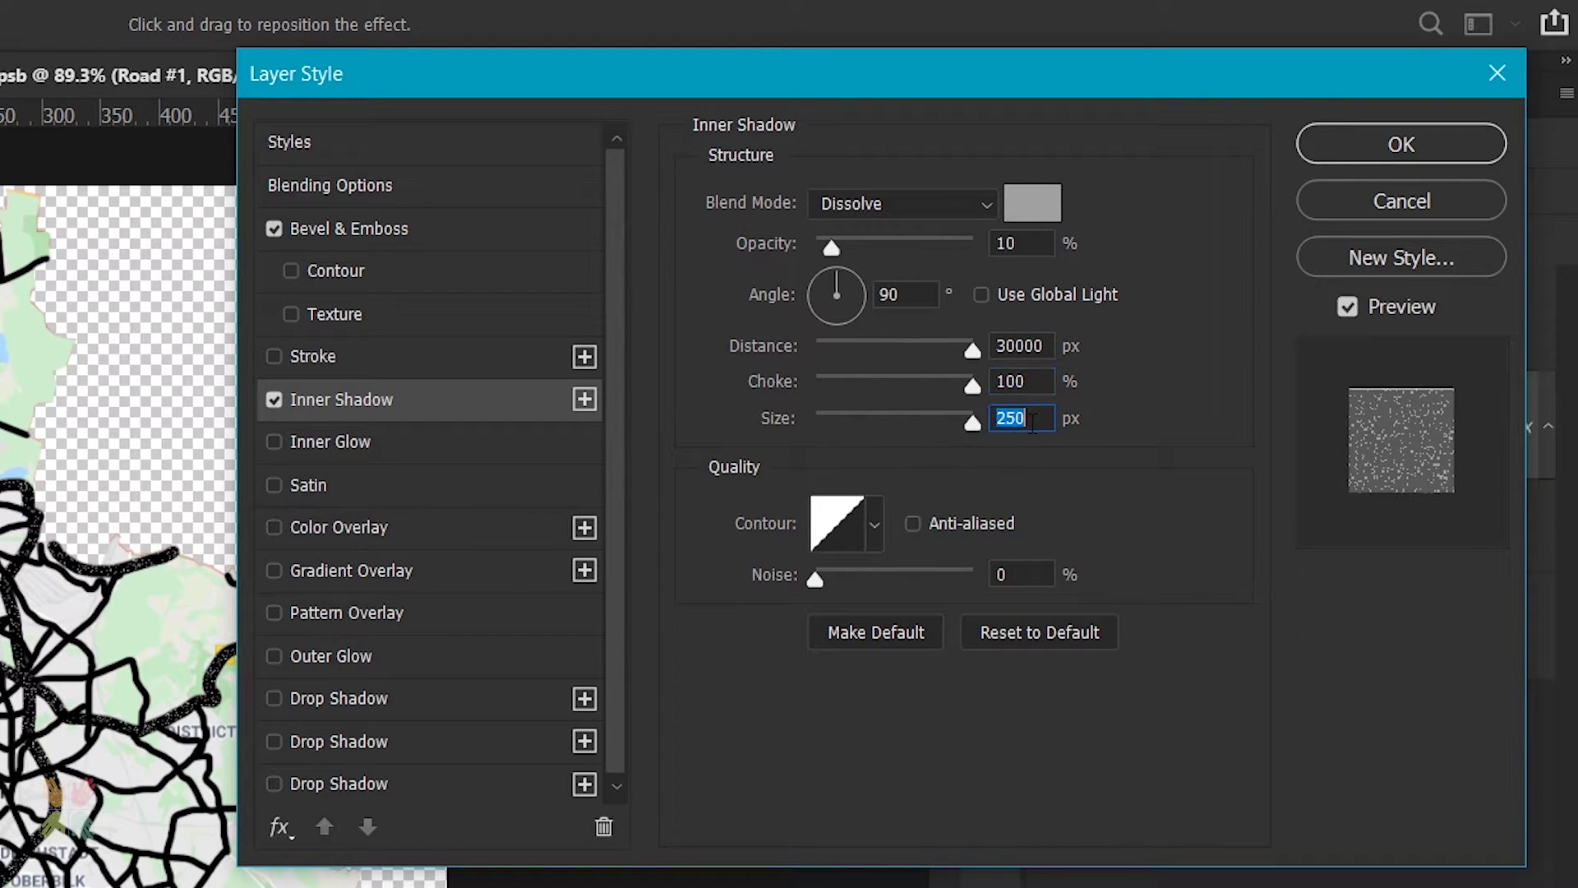
Add an Inner Glow to Road #1 with Screen blend mode, 75% opacity and 0% noise.
left_click(430, 452)
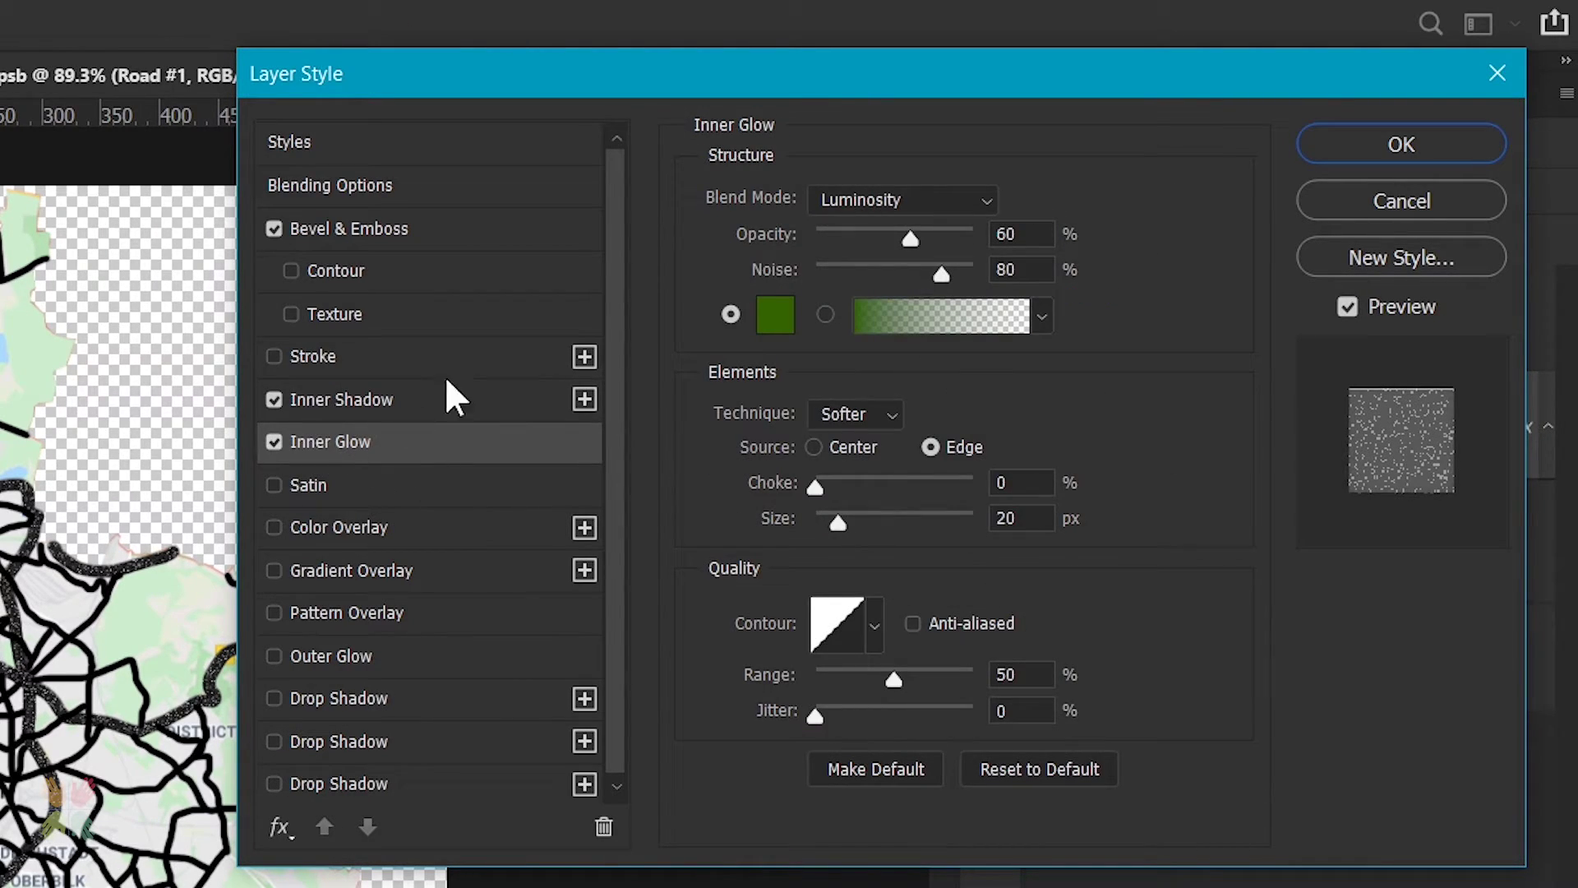
left_click(903, 200)
left_click(818, 475)
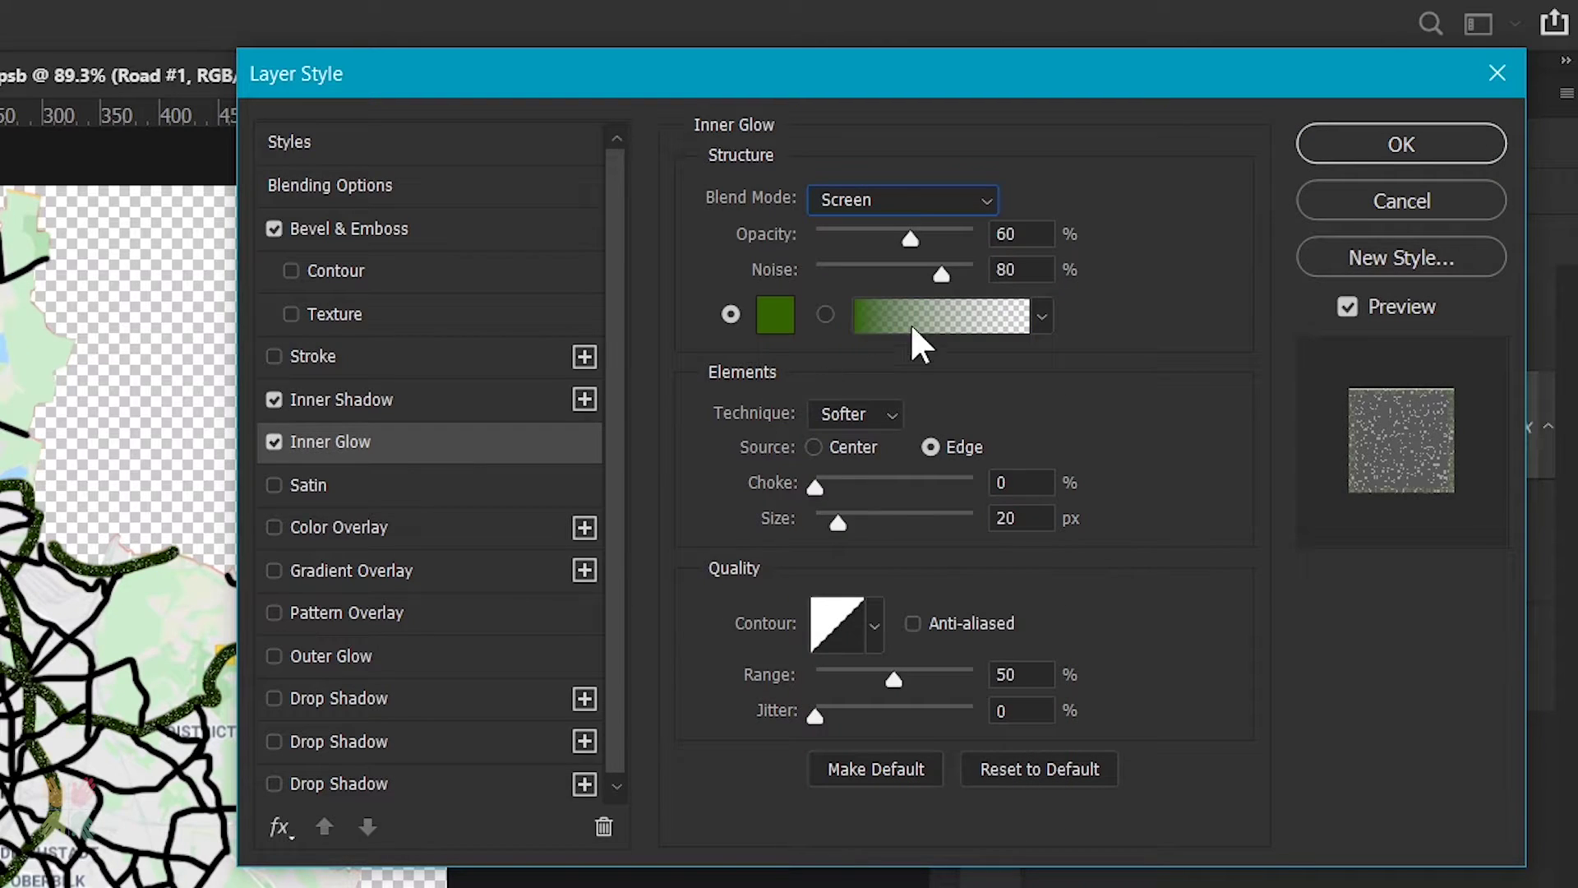
left_click(1019, 233)
type("75")
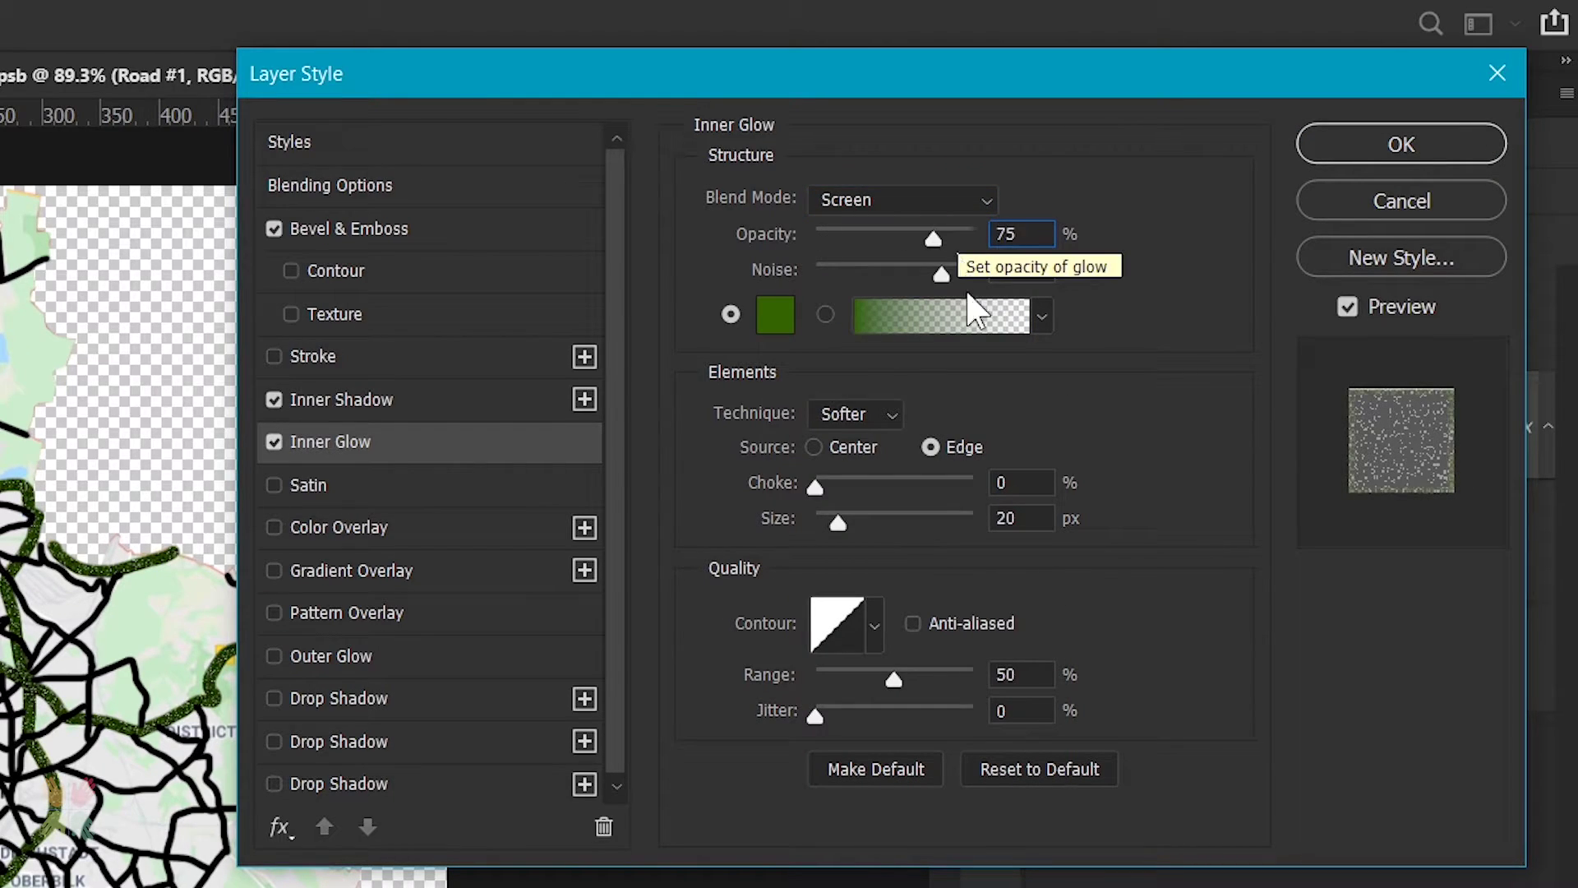
key("Tab")
type("0")
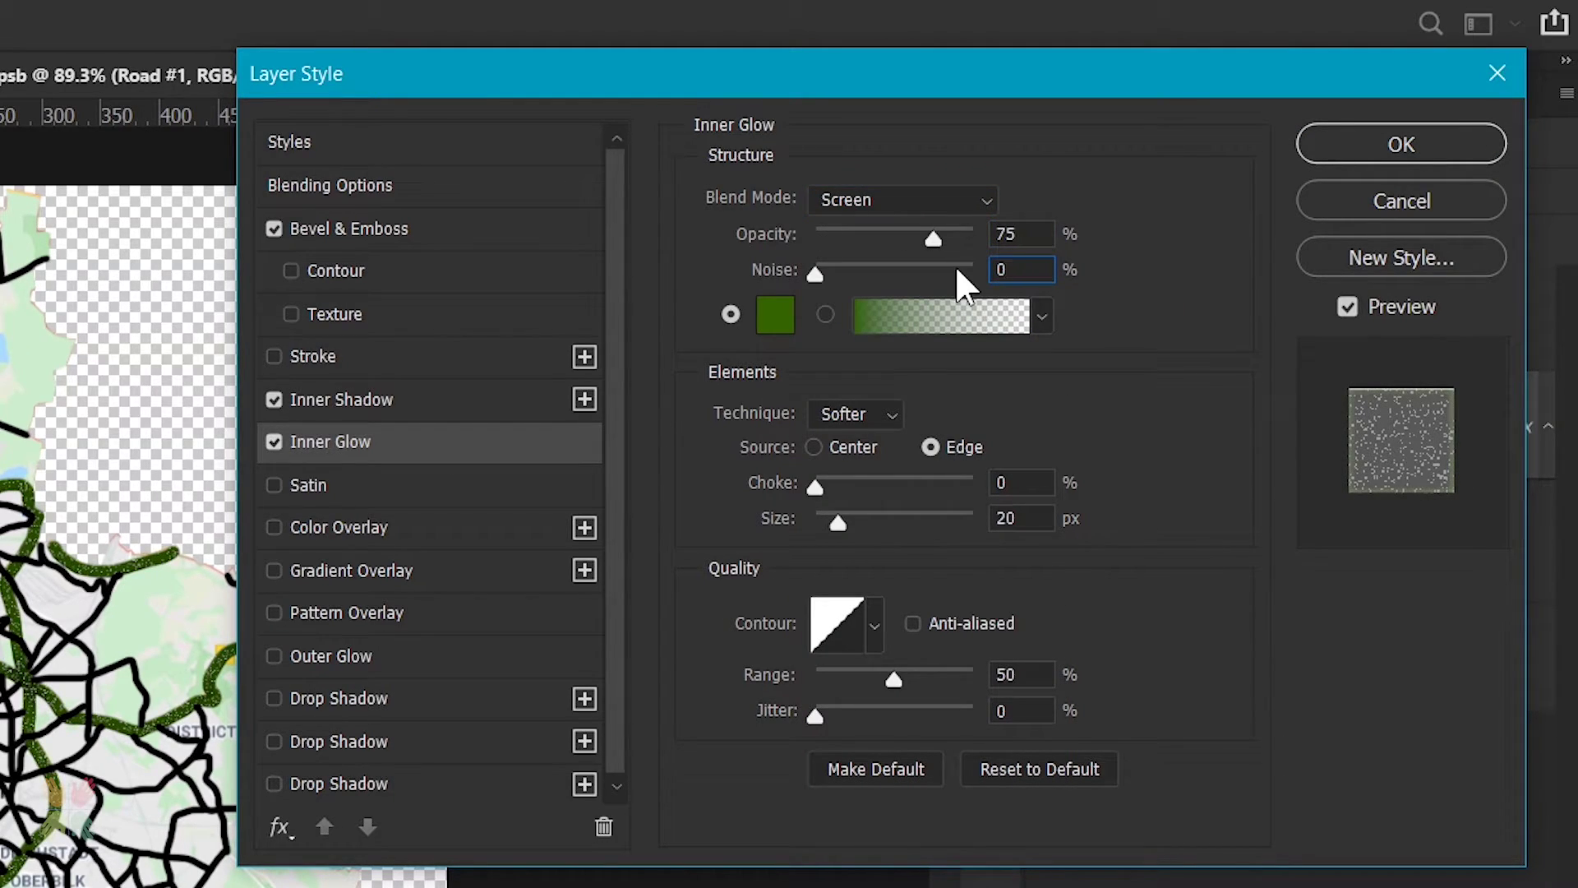
Set the inner glow's colour to #868686 and its size to 42 px.
left_click(781, 326)
type("868686")
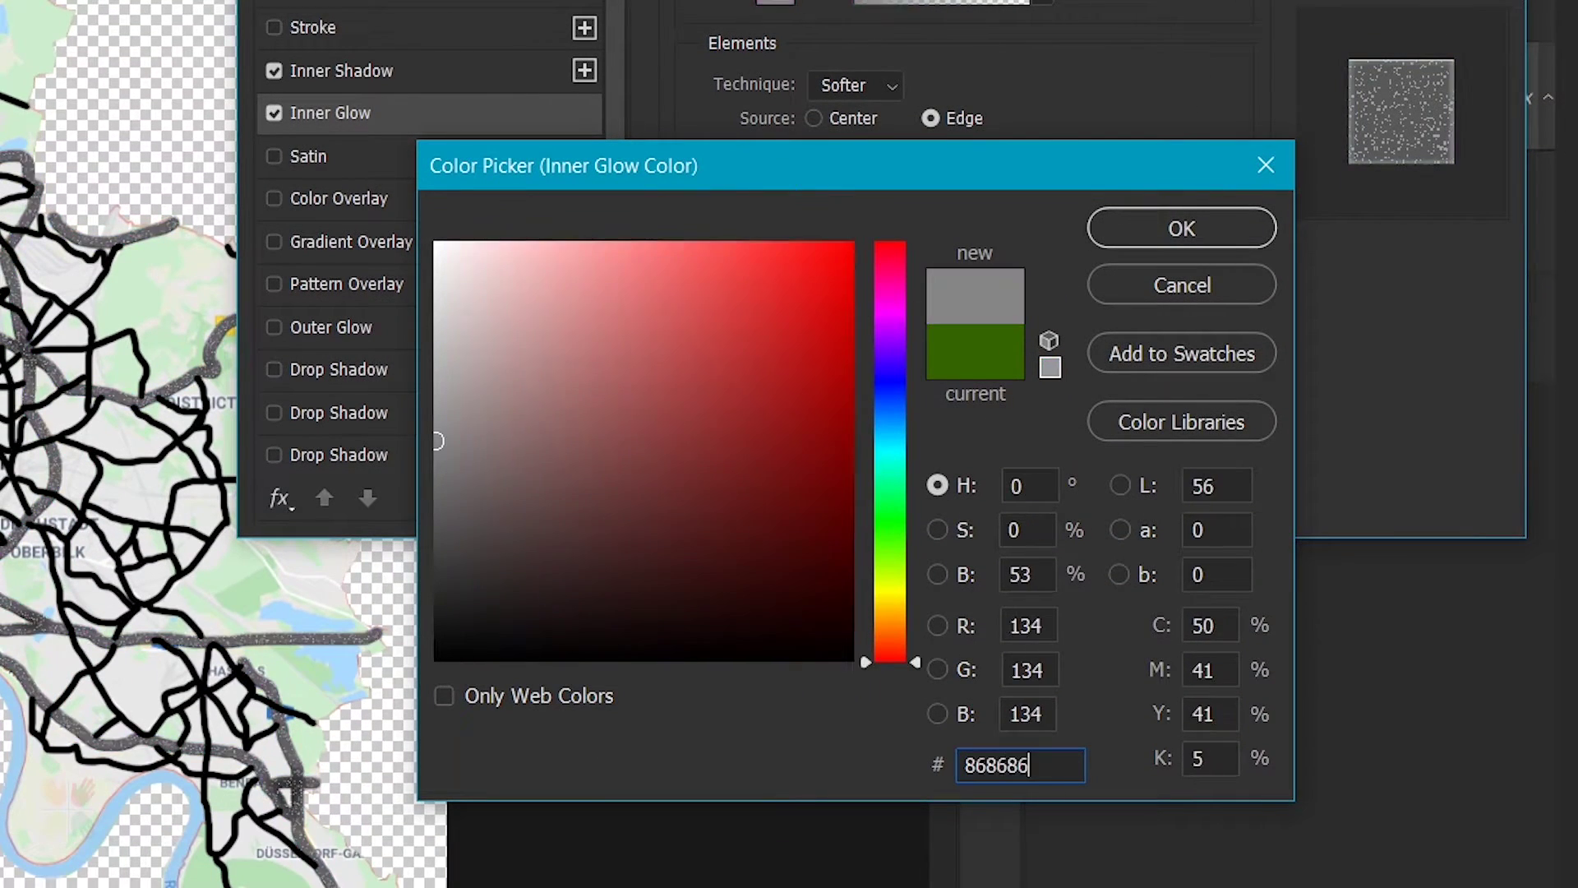
key("Return")
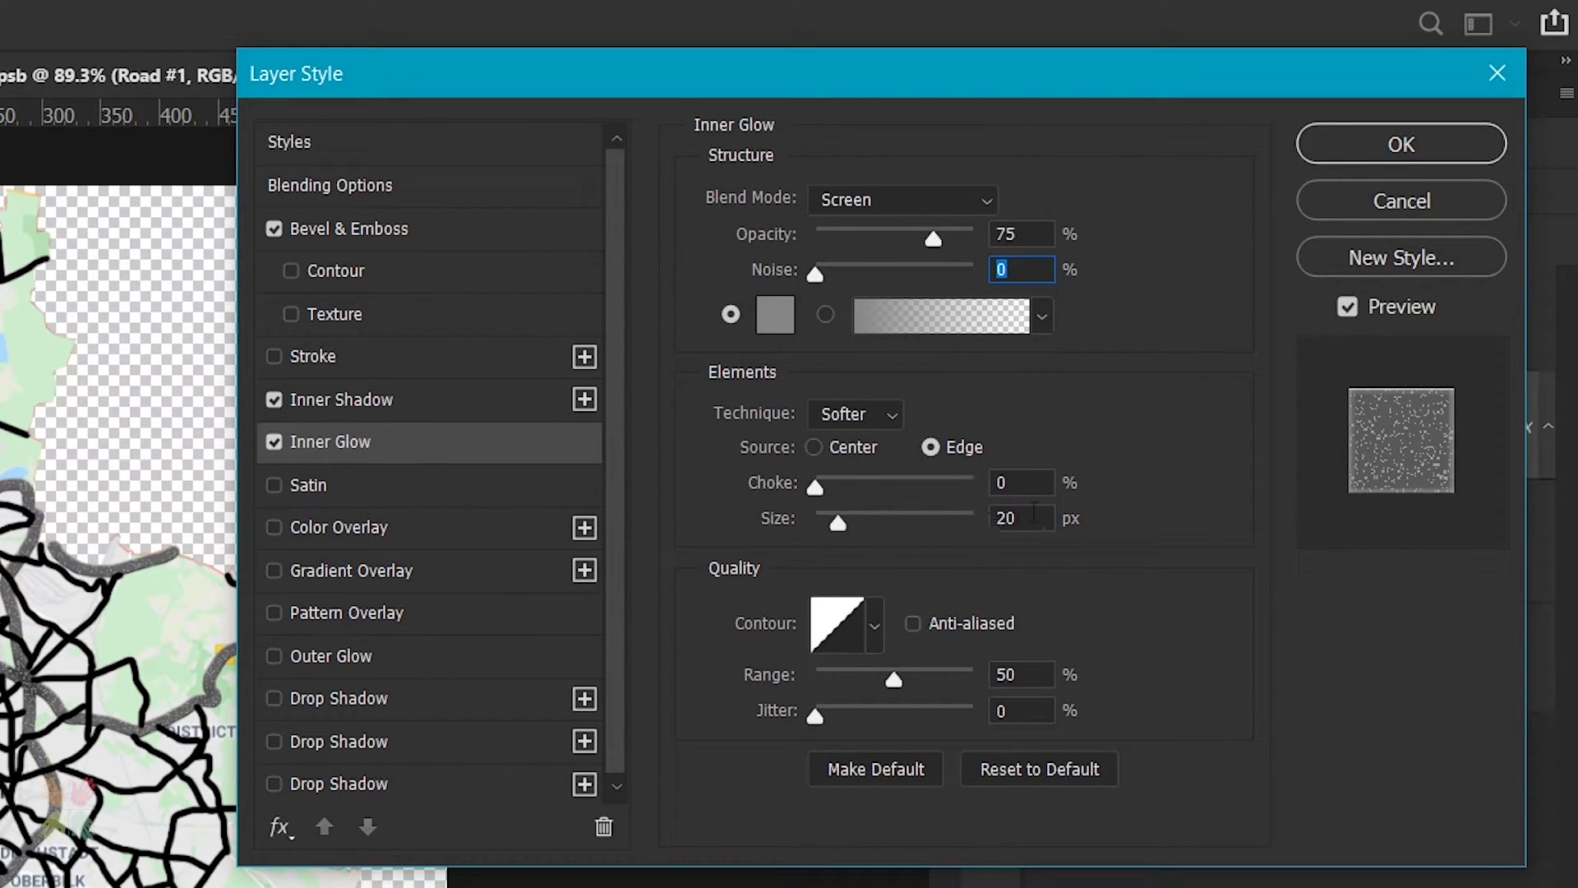
double_click(1001, 518)
type("42")
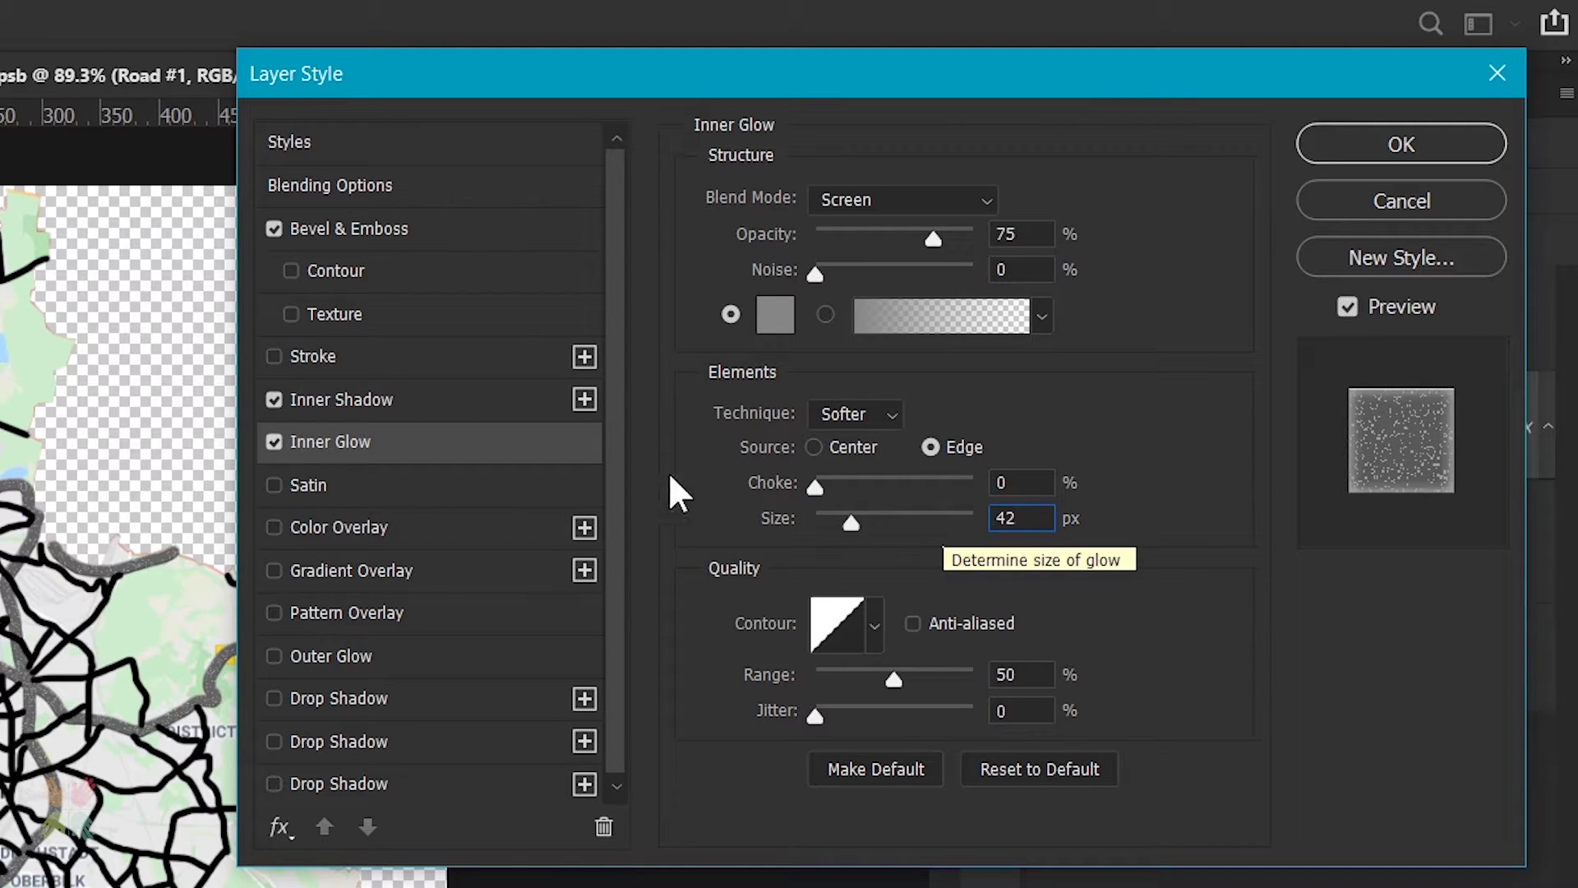
Add a Color Overlay to Road #1 with Dissolve blend mode, colour #818181 and 20% opacity.
left_click(401, 530)
left_click(893, 207)
left_click(888, 254)
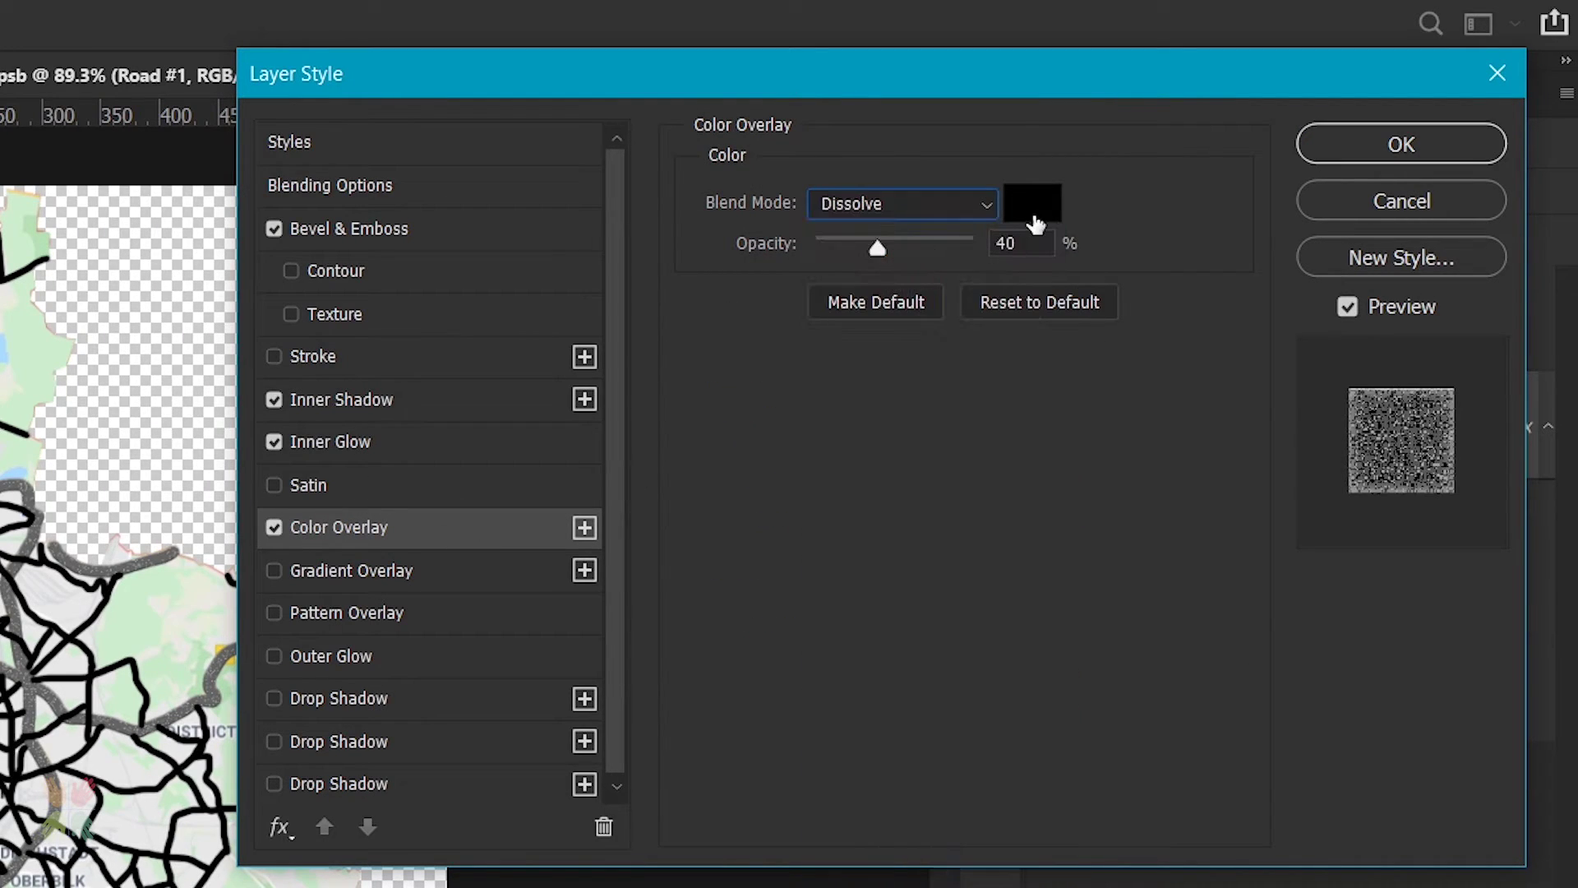
left_click(1034, 204)
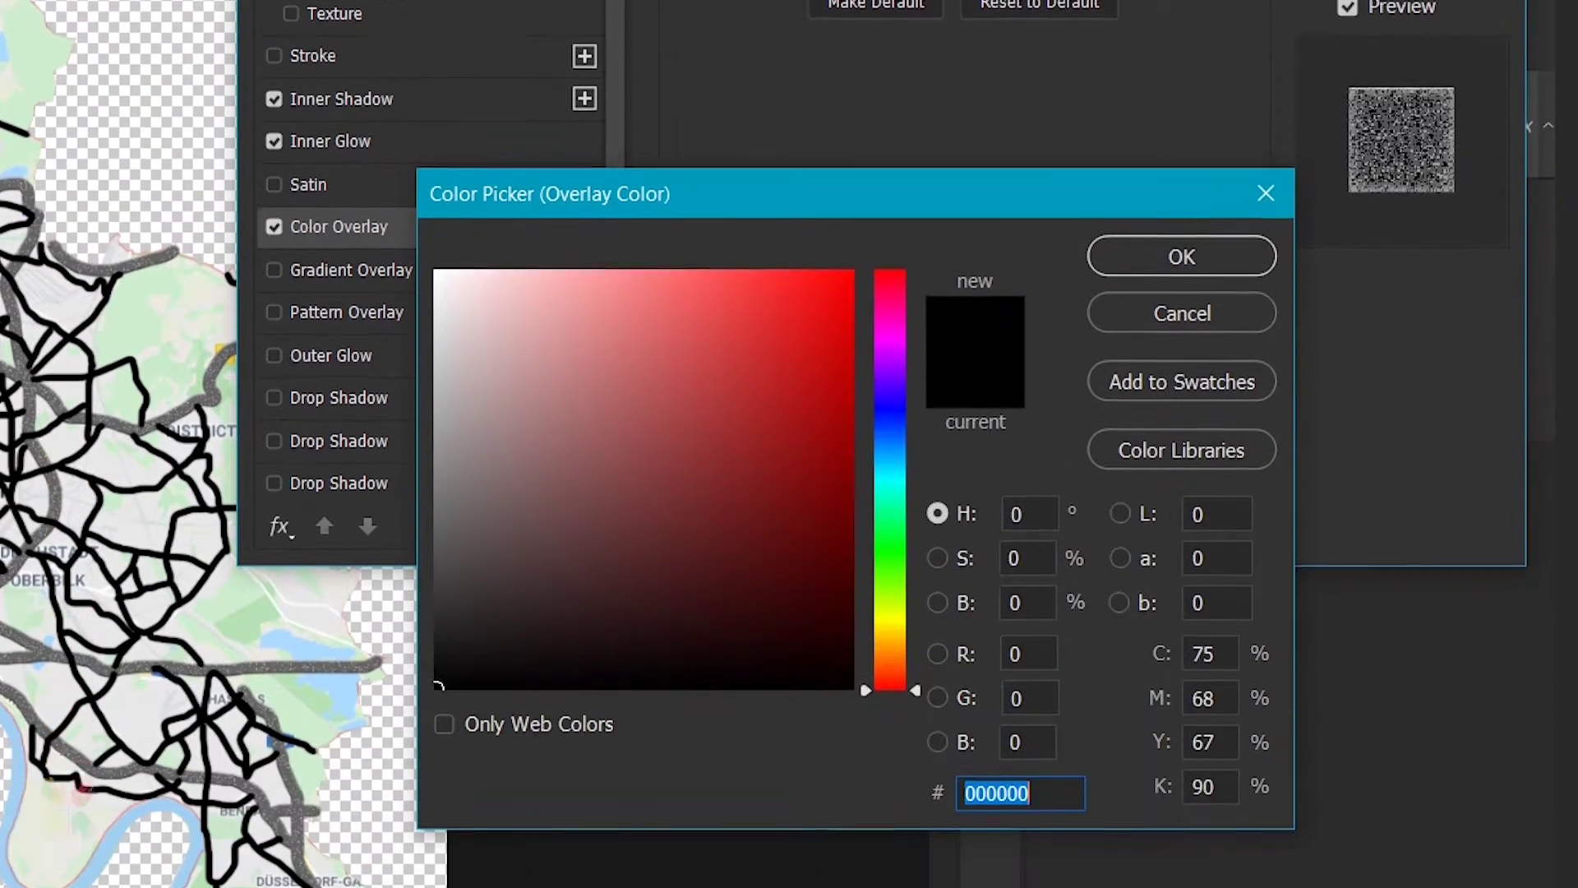
type("818181")
key("Return")
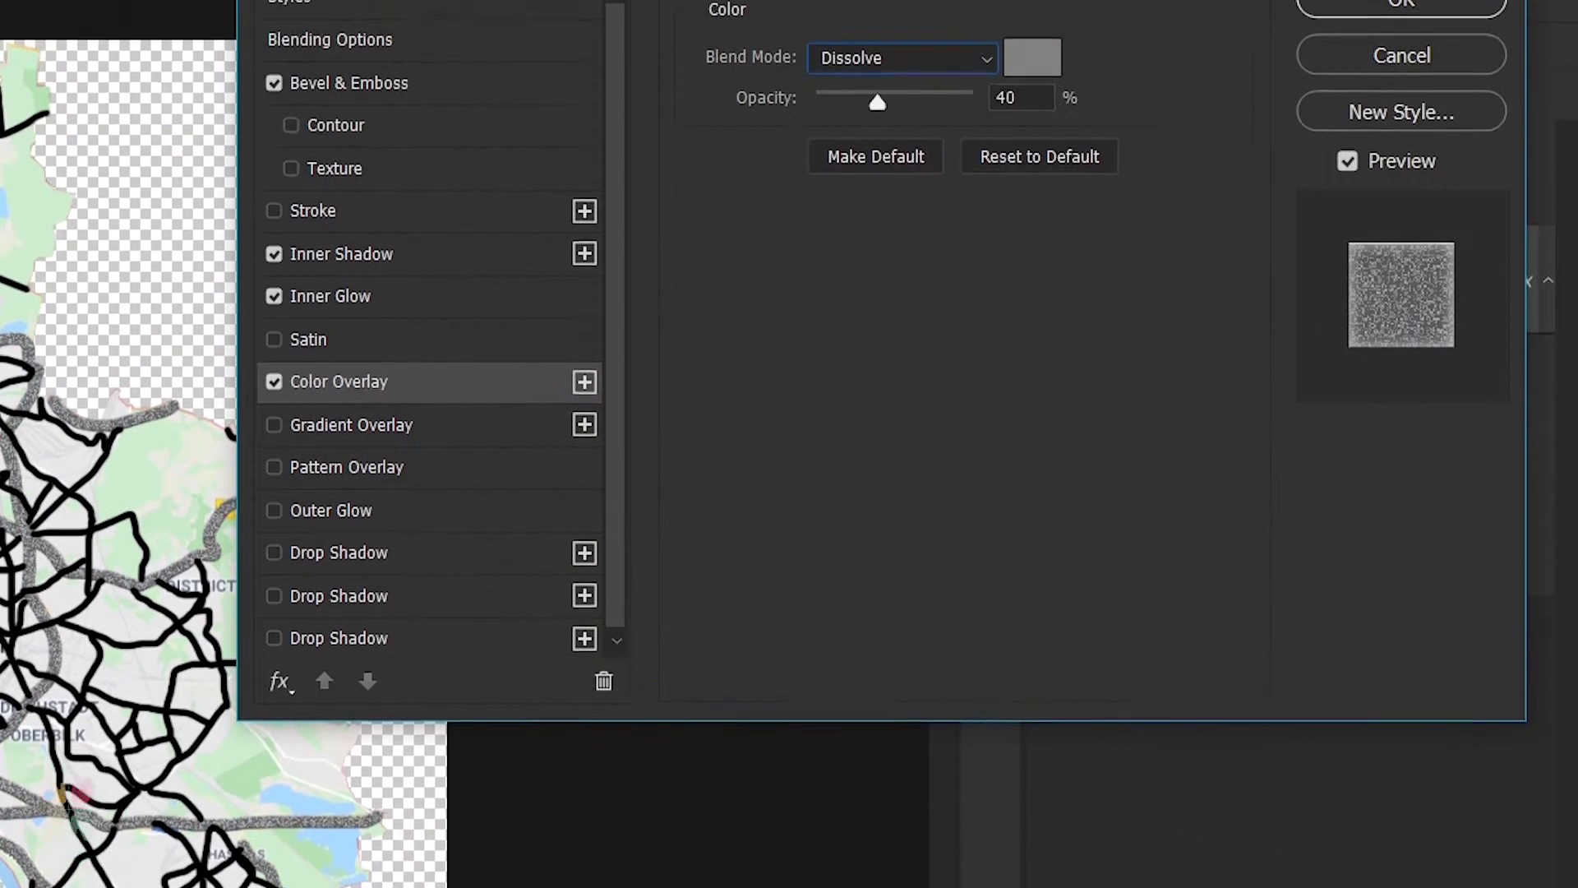
double_click(1016, 243)
type("20")
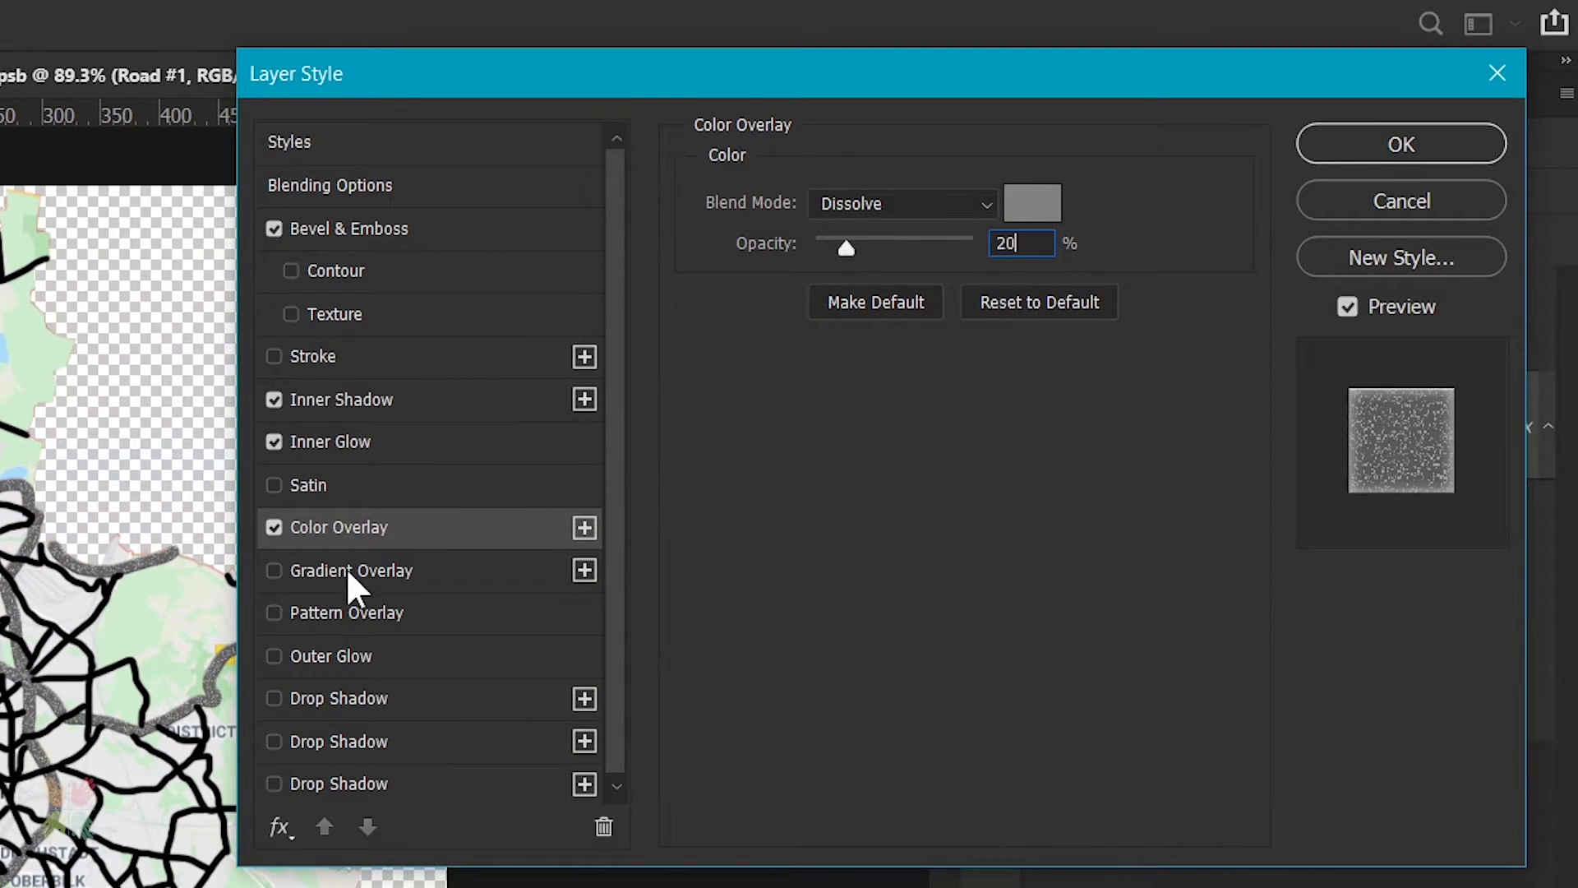
Add a Pattern Overlay to Road #1 using the plain grey pattern from the Map Patterns group.
left_click(482, 608)
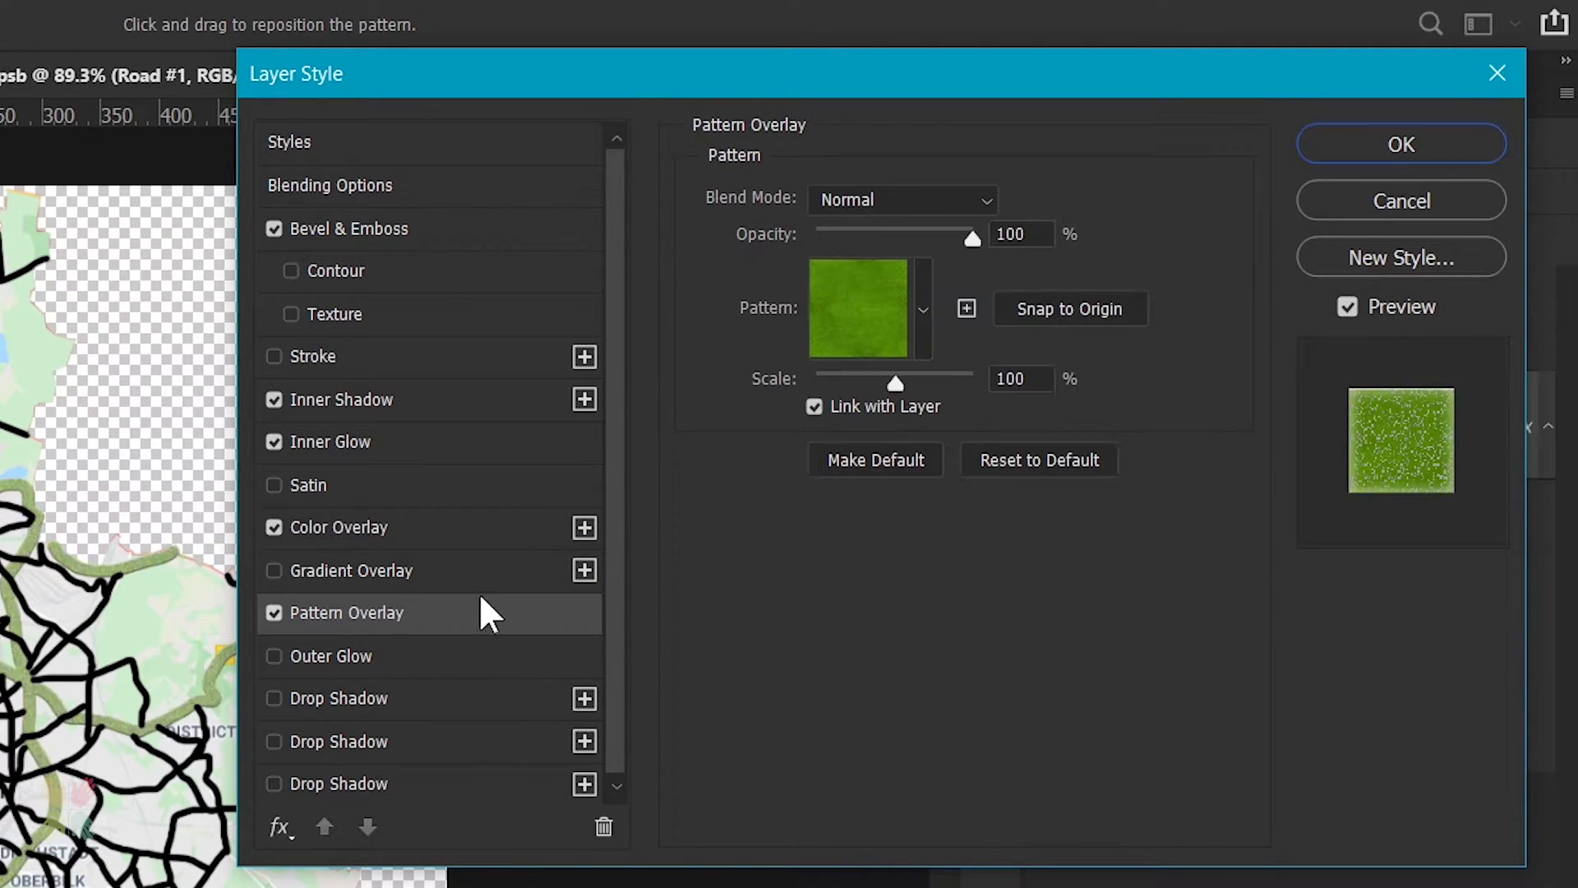
left_click(922, 310)
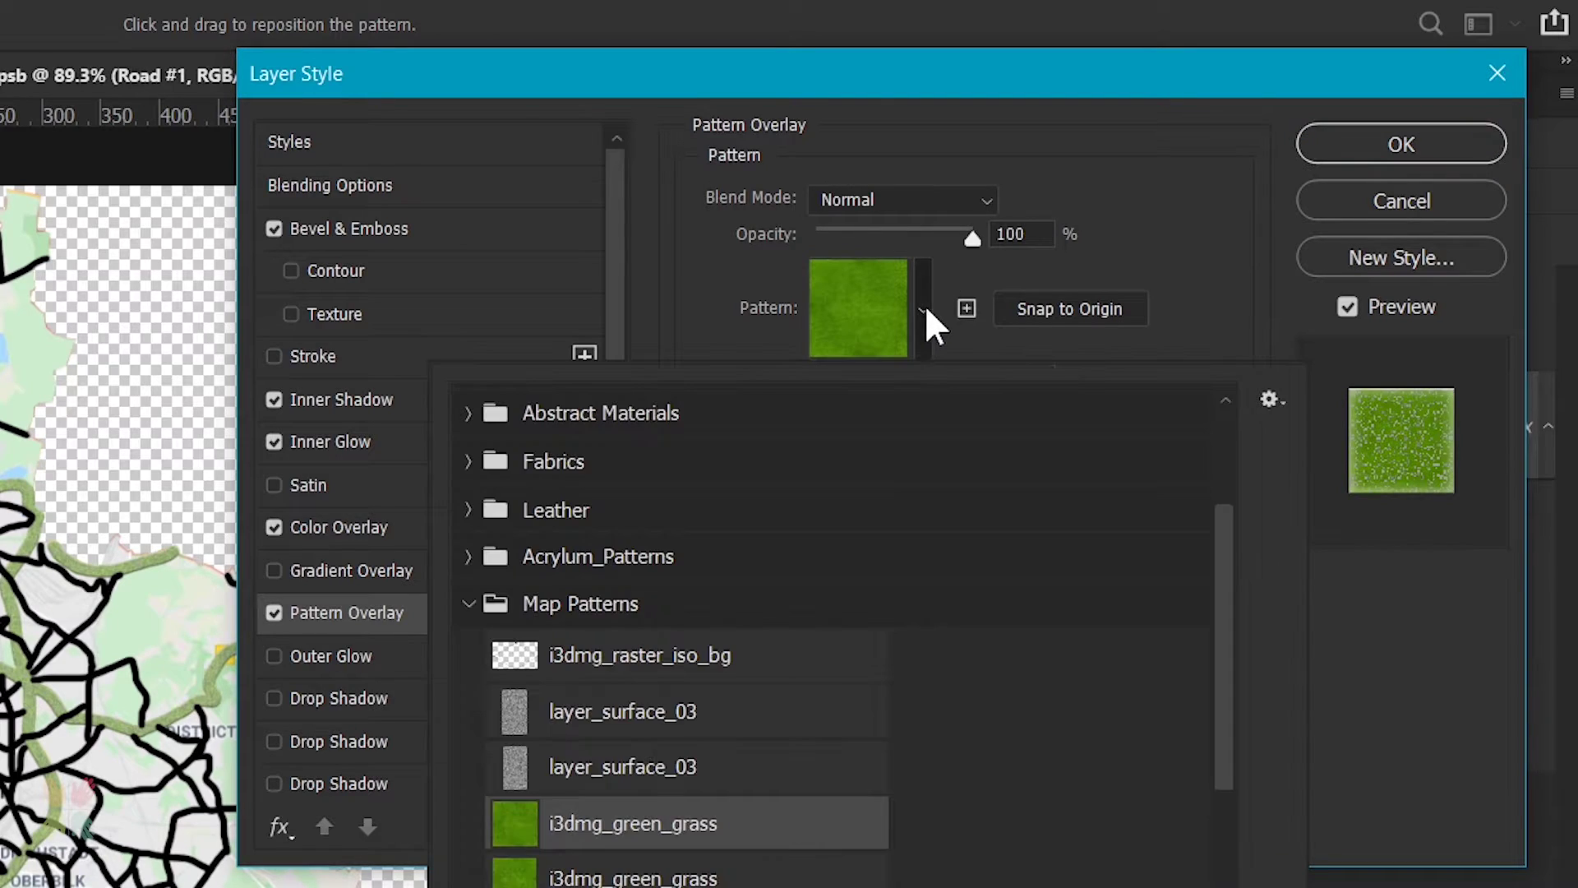
scroll(814, 534, "down", 2)
left_click(590, 832)
left_click(927, 344)
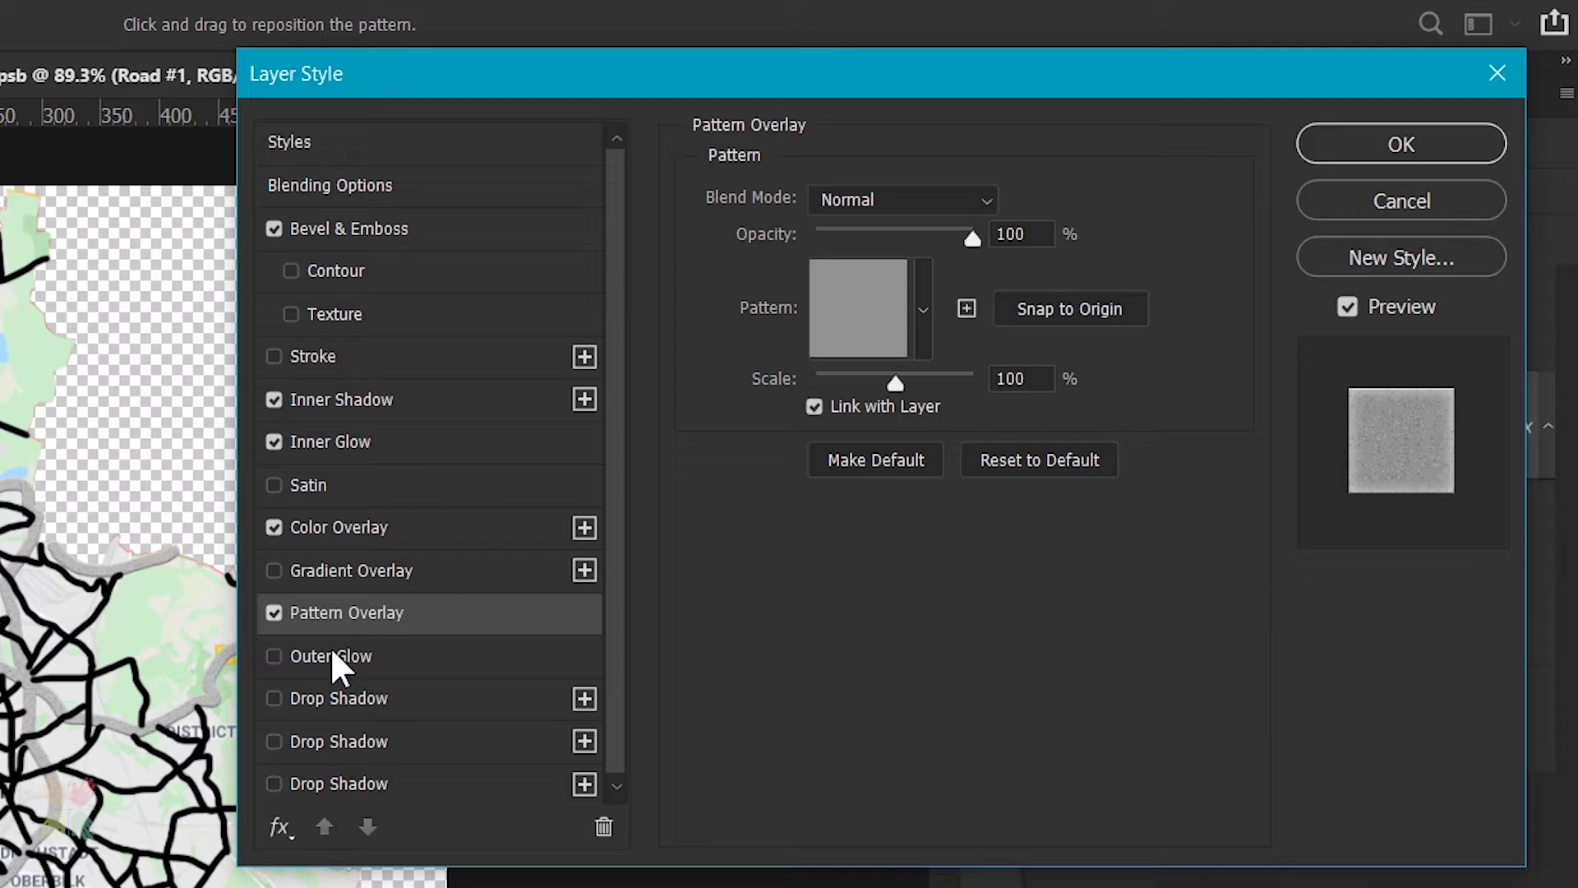
Add a Drop Shadow with 30% opacity, 0 px distance and 4 px size, and apply the Road #1 layer style.
left_click(357, 697)
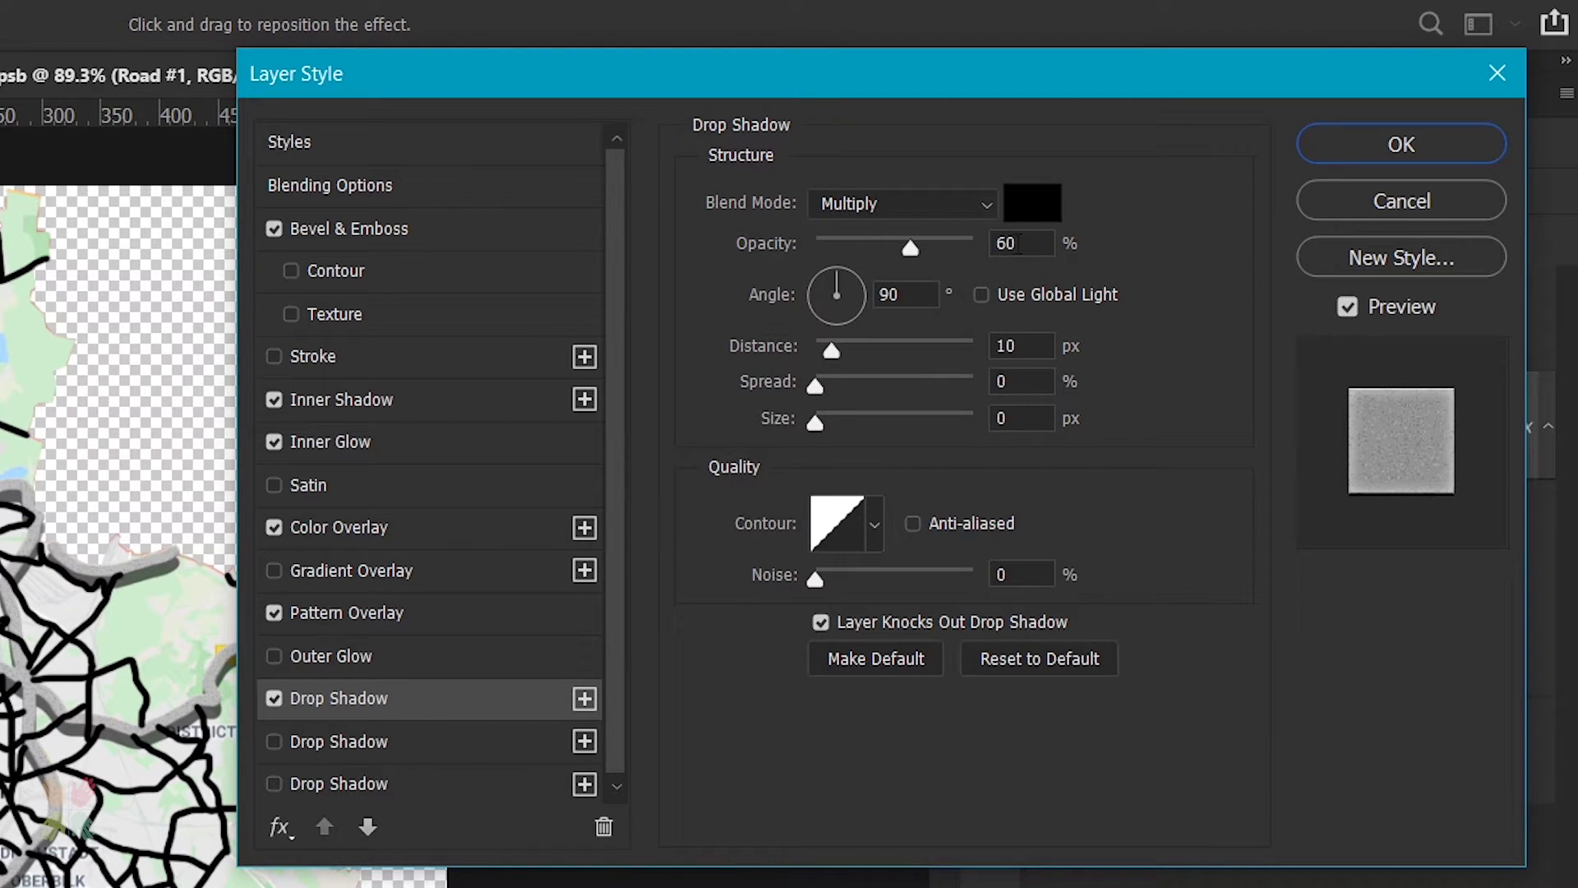
left_click(1046, 246)
type("30")
key("Tab")
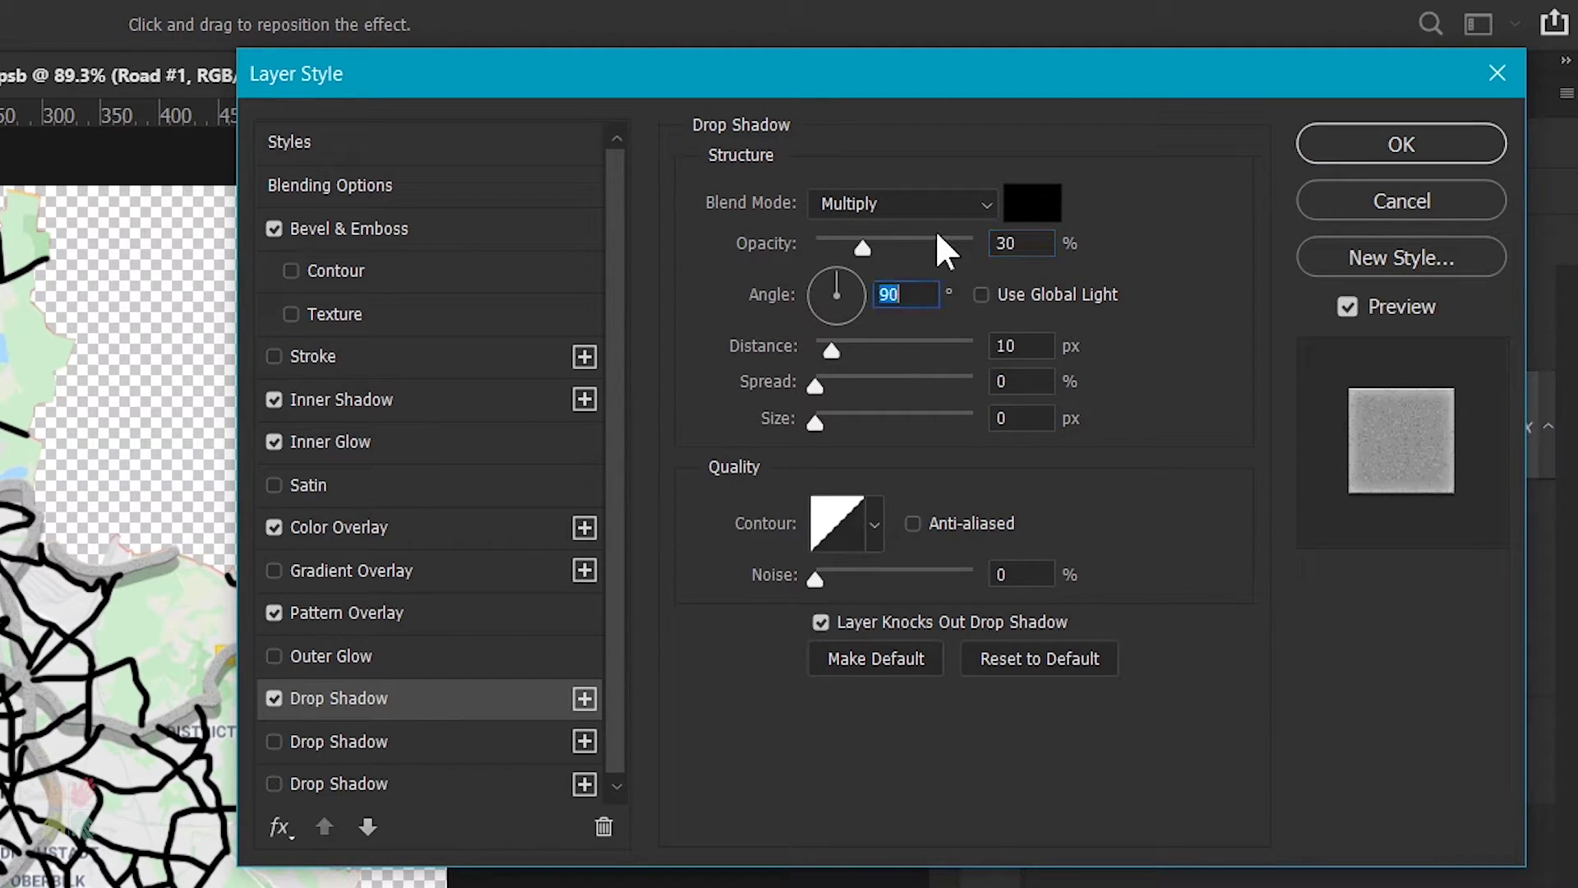
key("Tab")
type("0")
key("Tab")
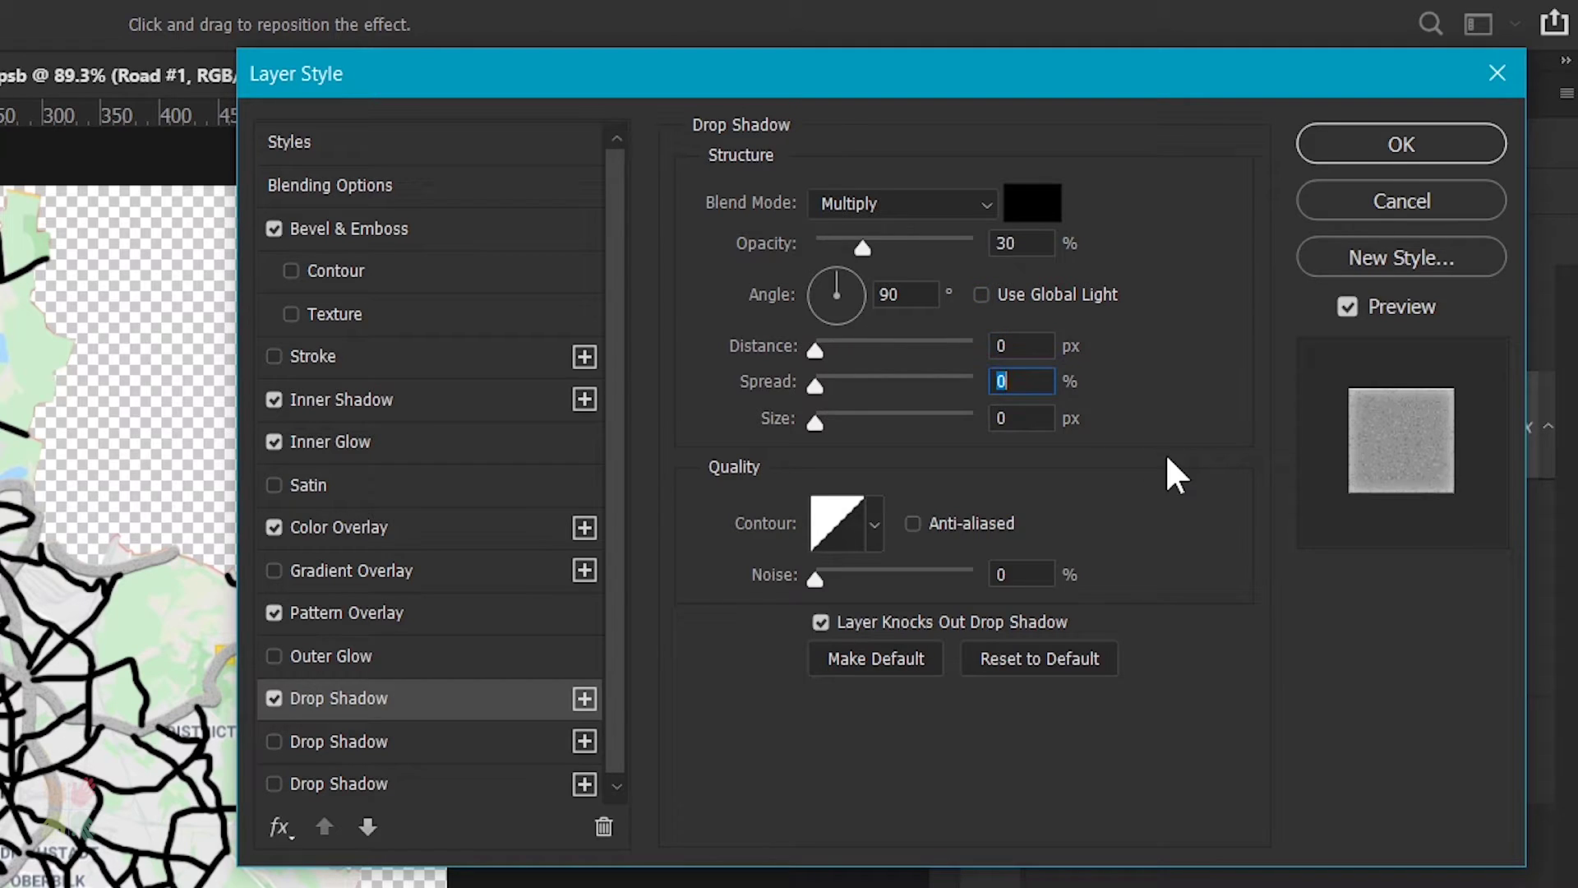
key("Tab")
type("4")
key("Return")
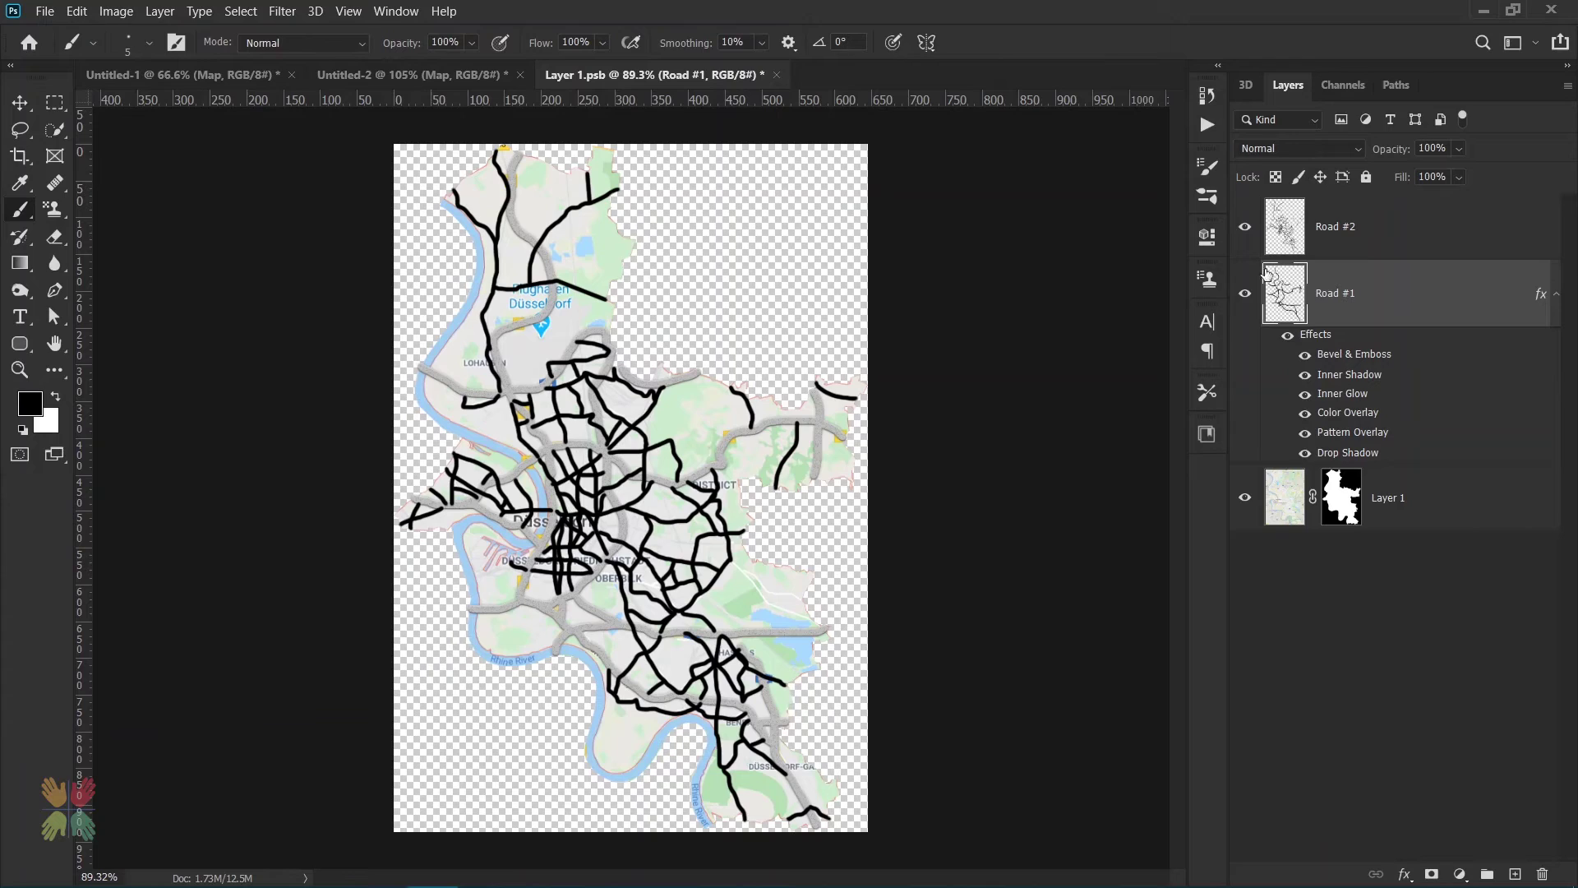
Move the Road #2 layer below Road #1, copy Road #1's layer style onto it, and collapse both effect lists.
left_click(1244, 229)
left_click(1245, 228)
left_click_drag(1427, 230, 1427, 444)
left_click_drag(1321, 271, 1416, 430)
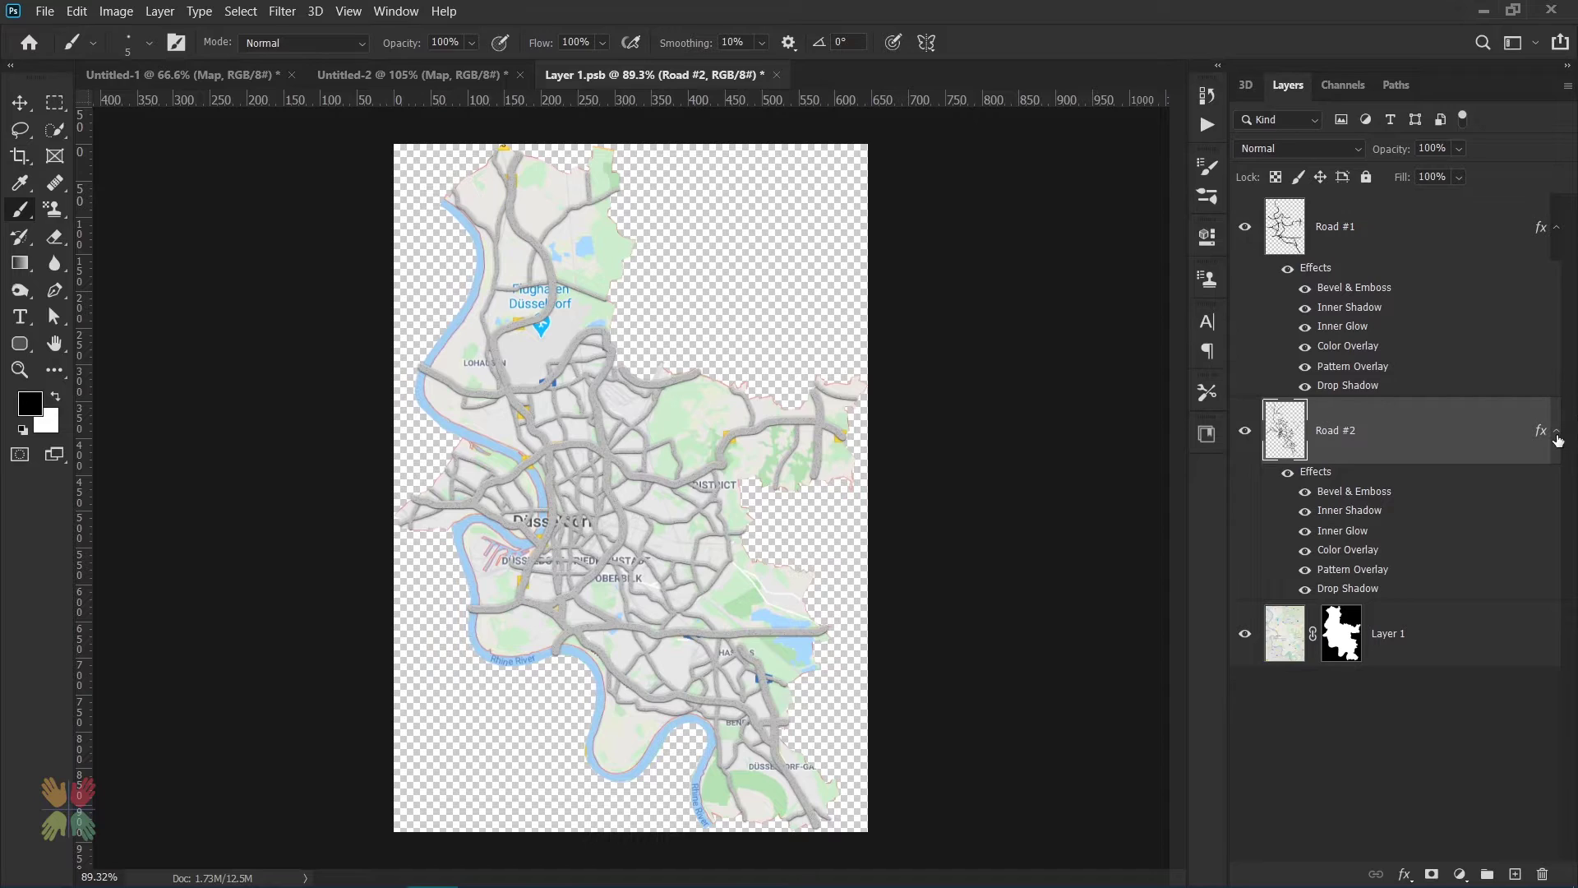
left_click(1557, 434)
left_click(1556, 228)
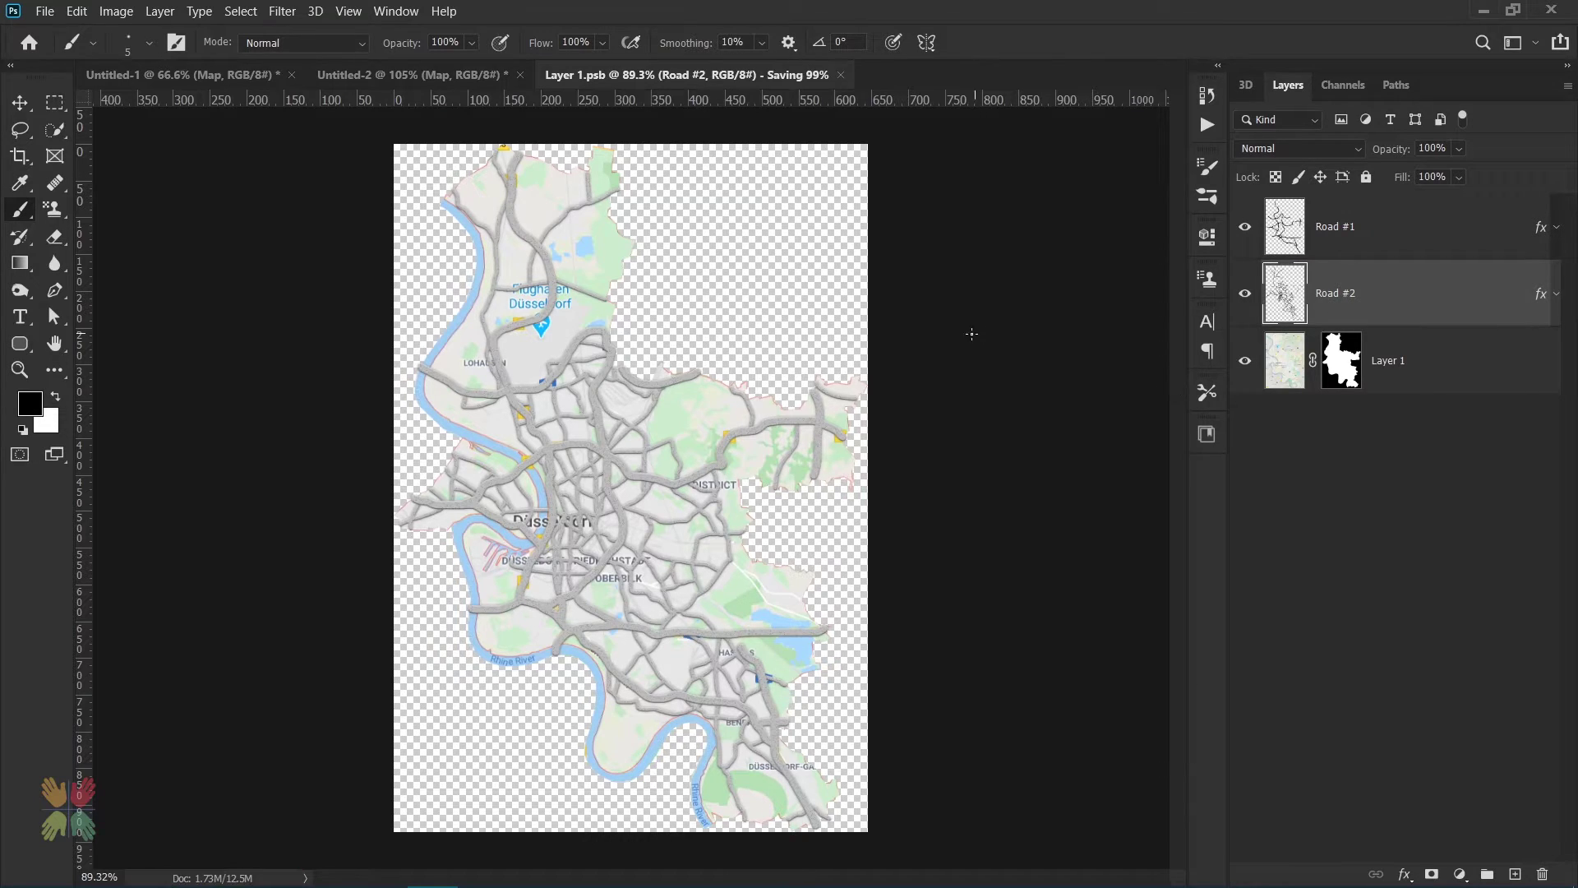
Create a new layer directly above Layer 1 and name it Rivers.
left_click(1388, 247)
left_click(1395, 346)
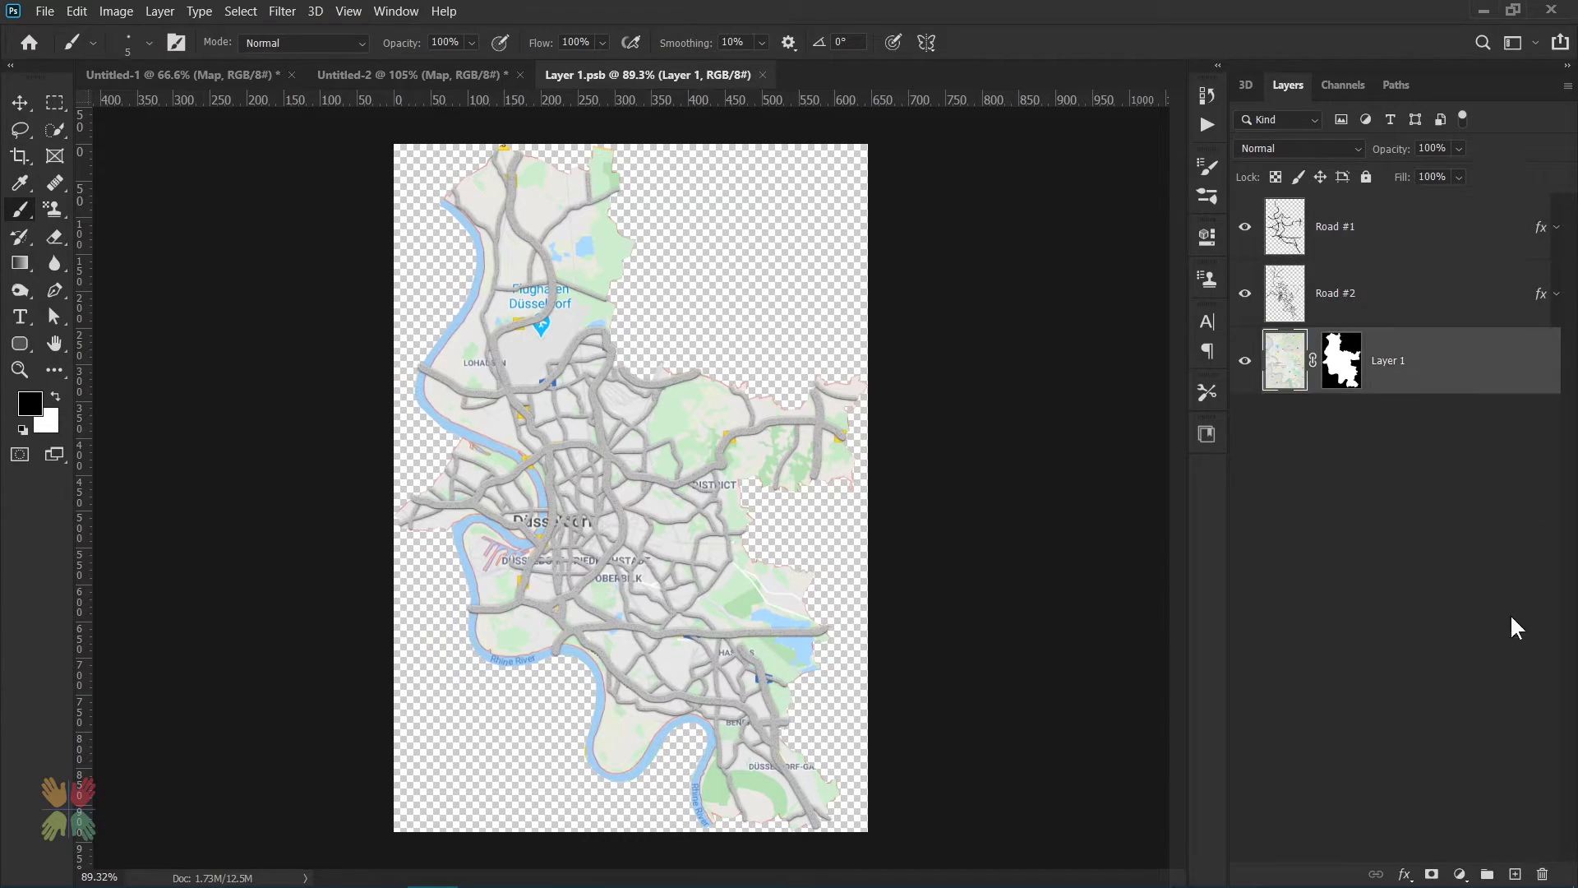
left_click(1515, 874)
double_click(1340, 360)
type("Rive")
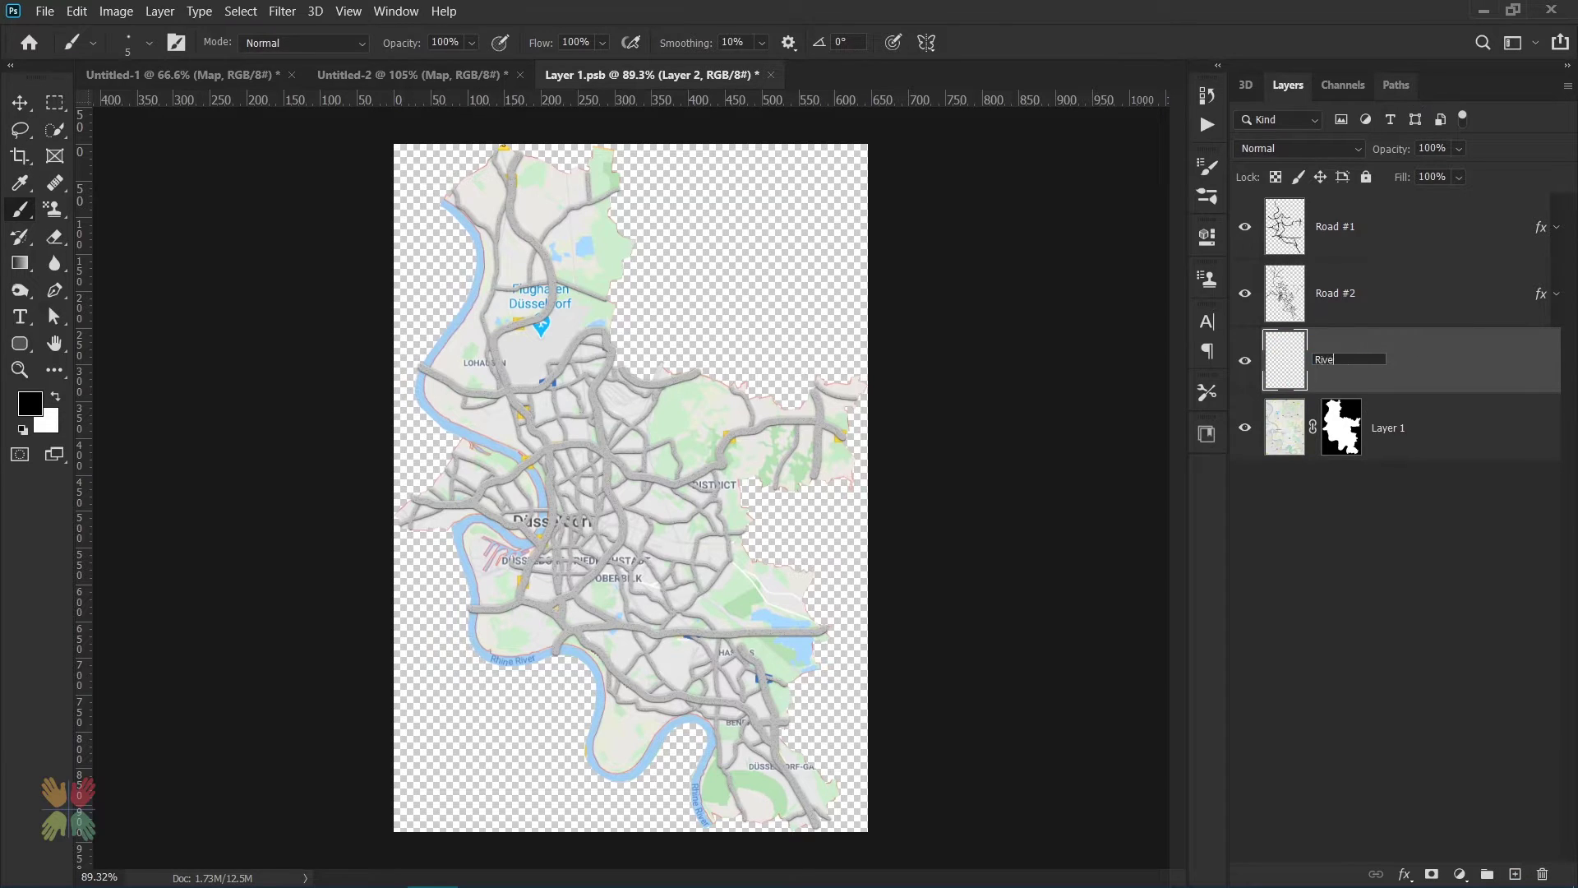
type("rs")
key("Return")
Hide the Road #2 and Road #1 layers and set the brush size to 12 px.
left_click(1246, 294)
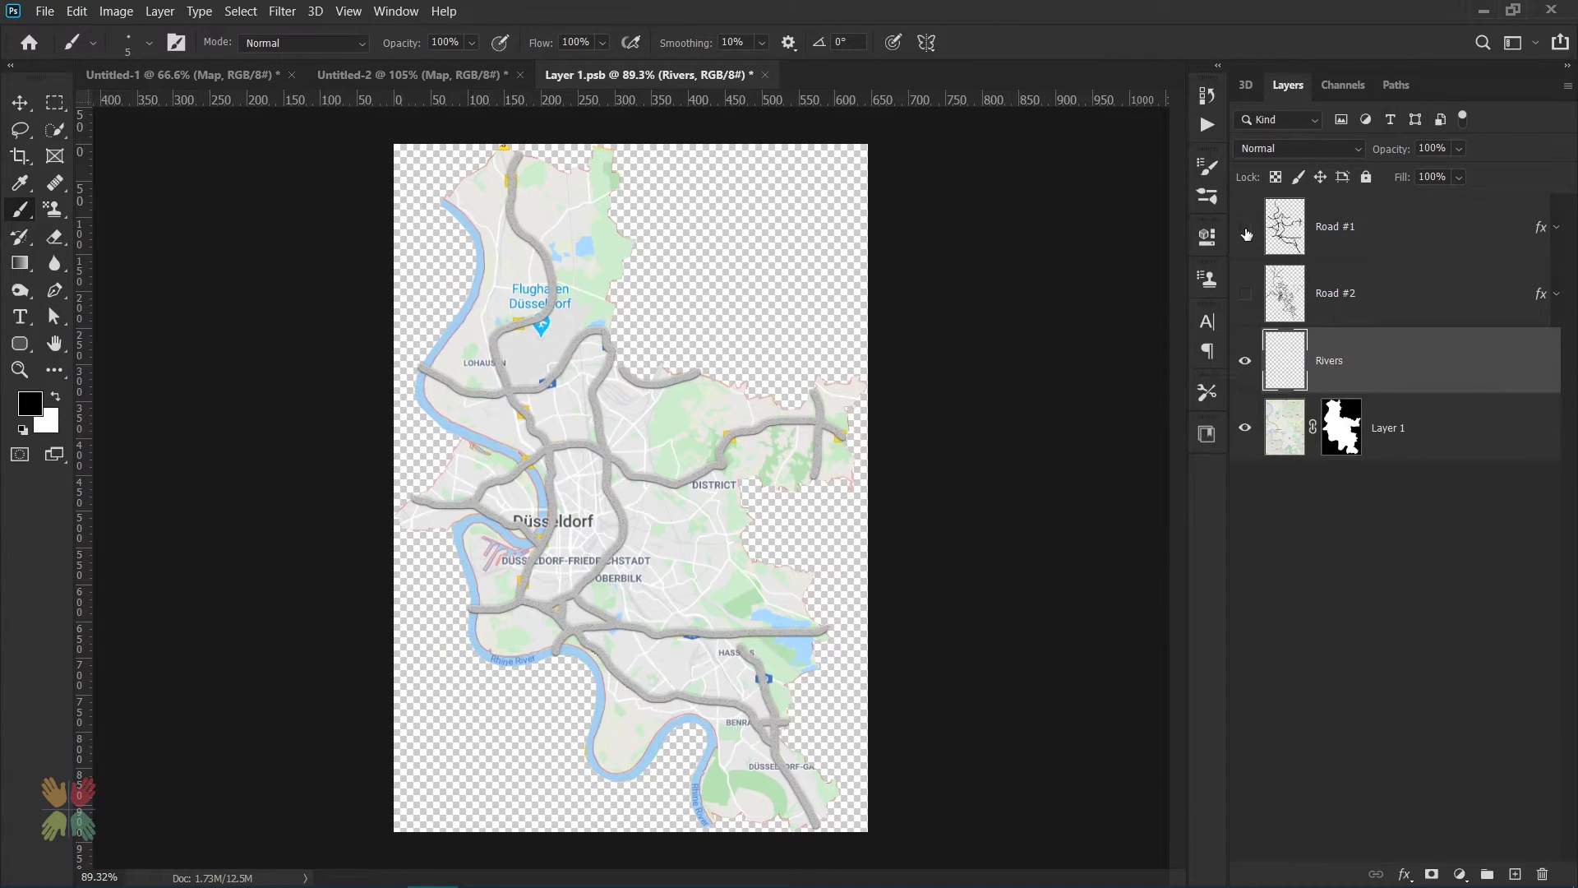
left_click(1245, 228)
left_click(149, 43)
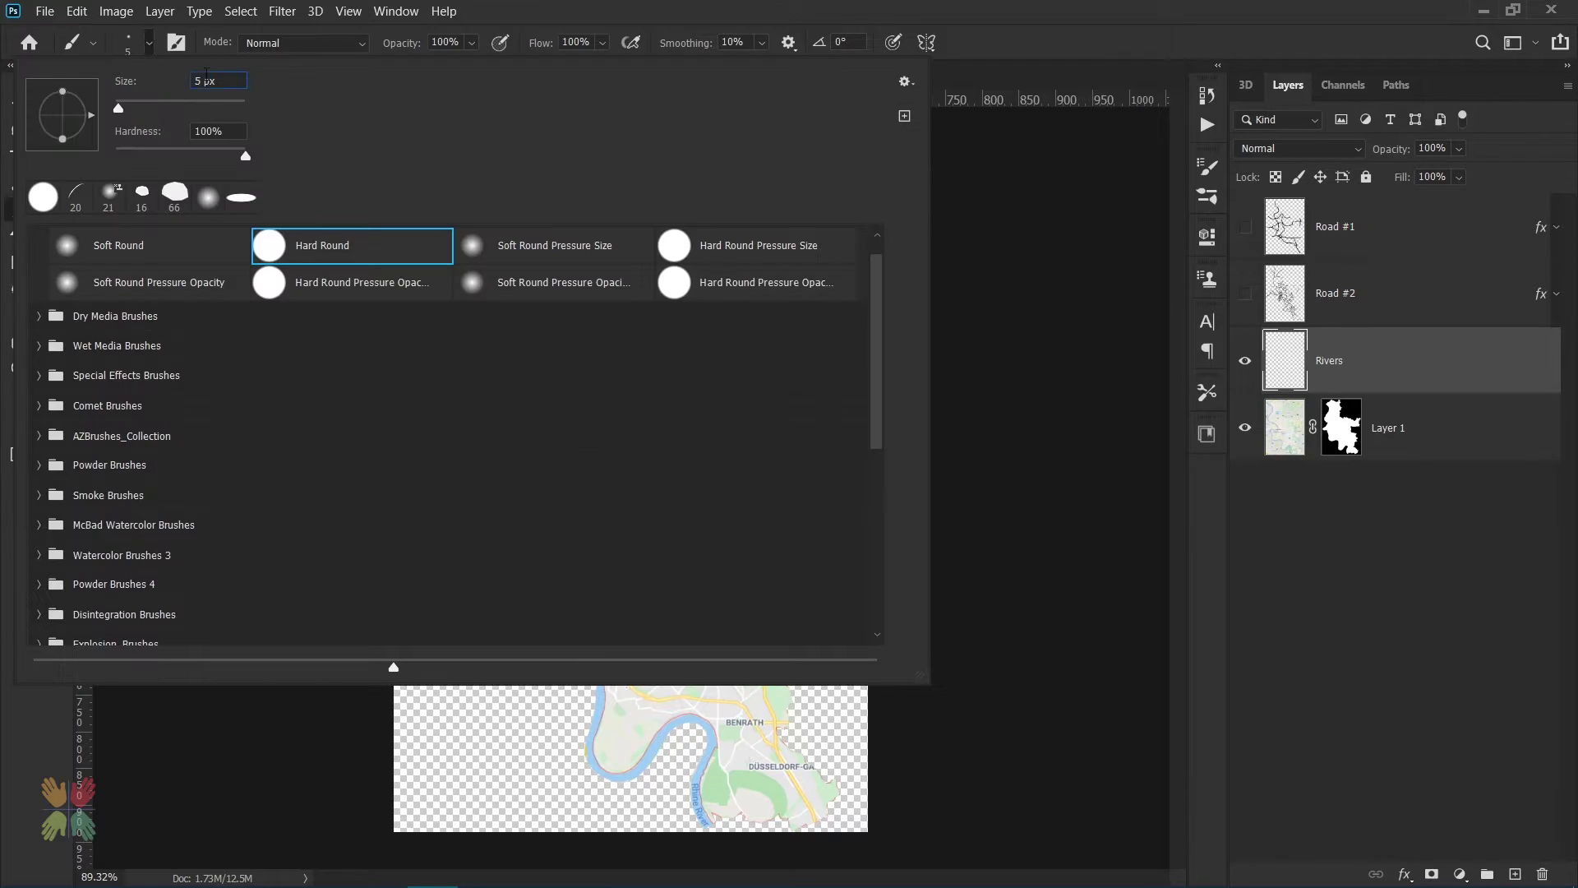
type("12")
key("Return")
Paint over the Rhine in black on the Rivers layer from the map's northwest edge to its southern tip, filling its full width.
scroll(502, 263, "up", 3)
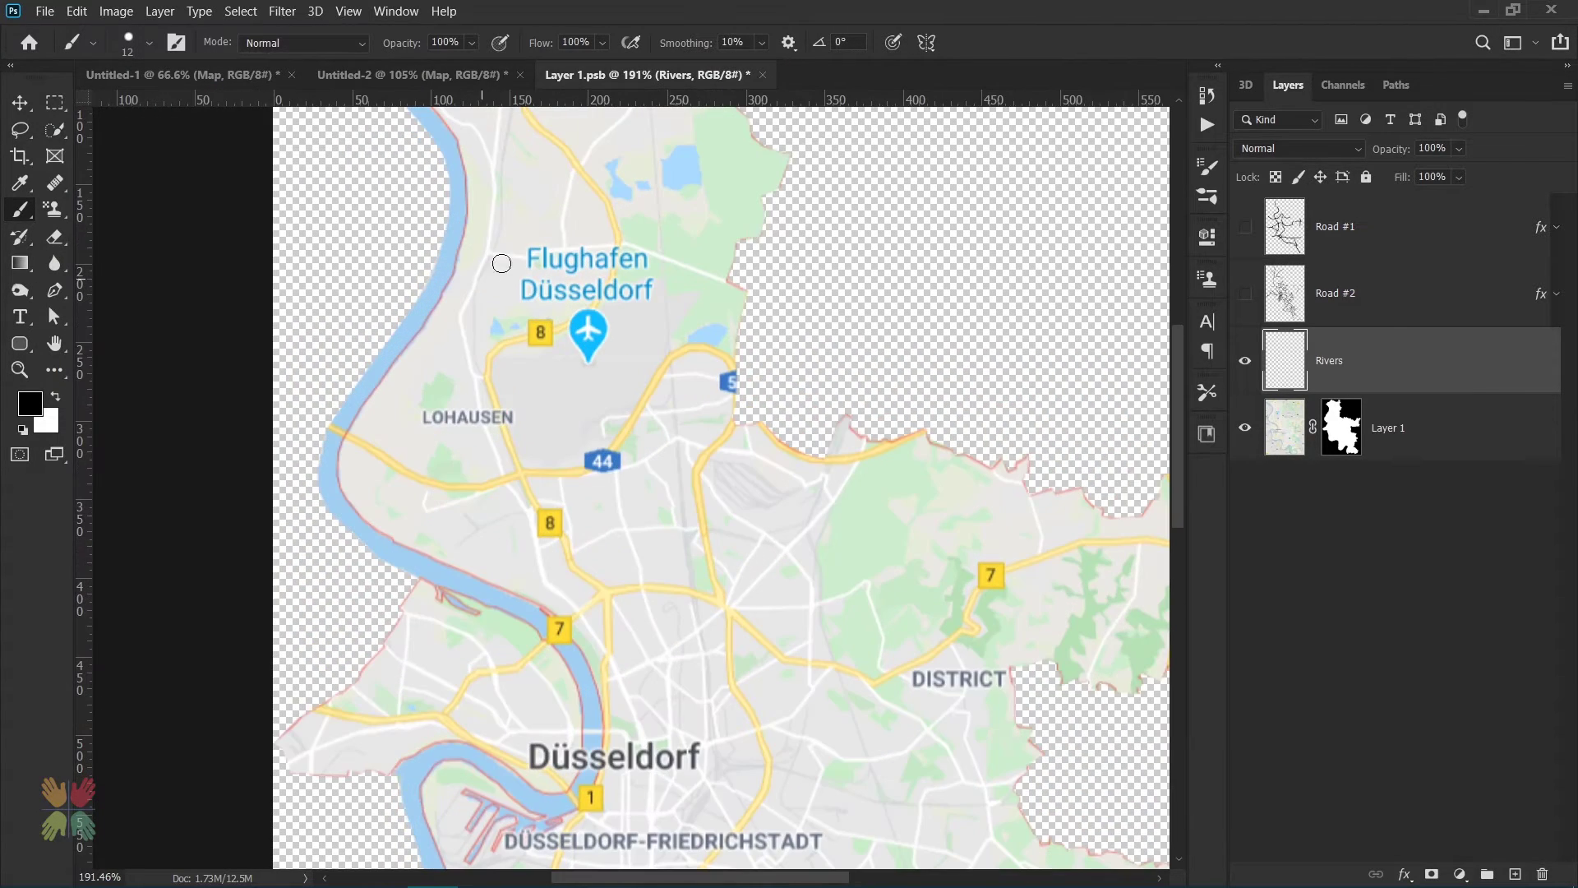
left_click_drag(522, 215, 572, 386)
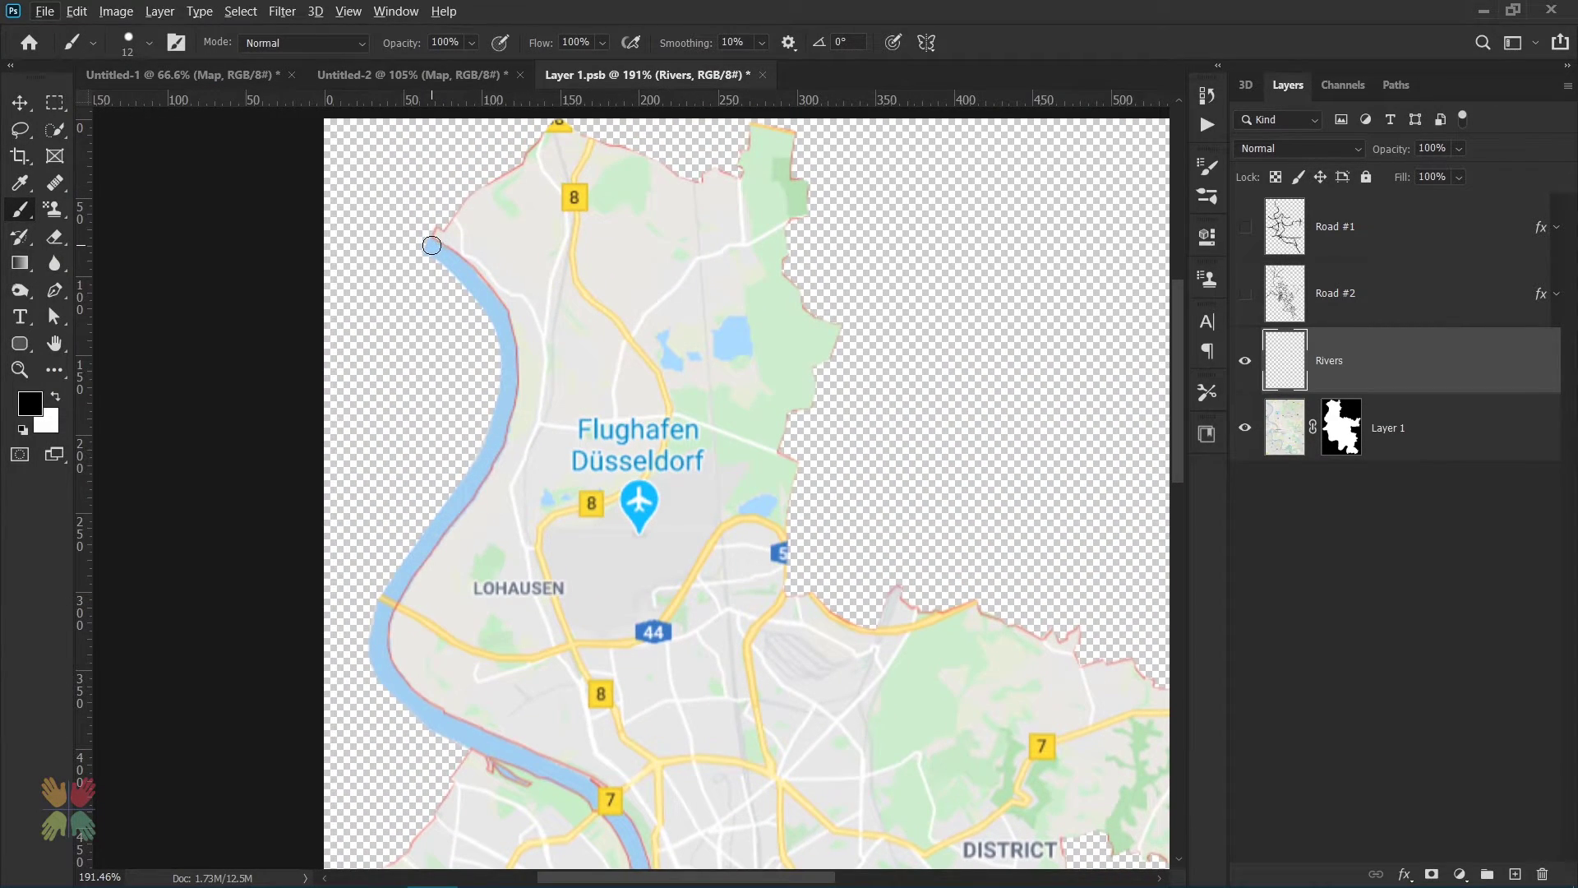
mouse_move(432, 245)
left_mouse_down()
mouse_move(458, 262)
mouse_move(450, 509)
mouse_move(540, 766)
mouse_move(485, 315)
left_mouse_up()
key("ctrl+z")
mouse_move(486, 315)
left_mouse_down()
mouse_move(554, 353)
mouse_move(596, 469)
mouse_move(416, 485)
mouse_move(579, 769)
mouse_move(525, 238)
left_mouse_up()
mouse_move(524, 238)
left_mouse_down()
mouse_move(659, 299)
mouse_move(722, 483)
mouse_move(881, 591)
left_mouse_up()
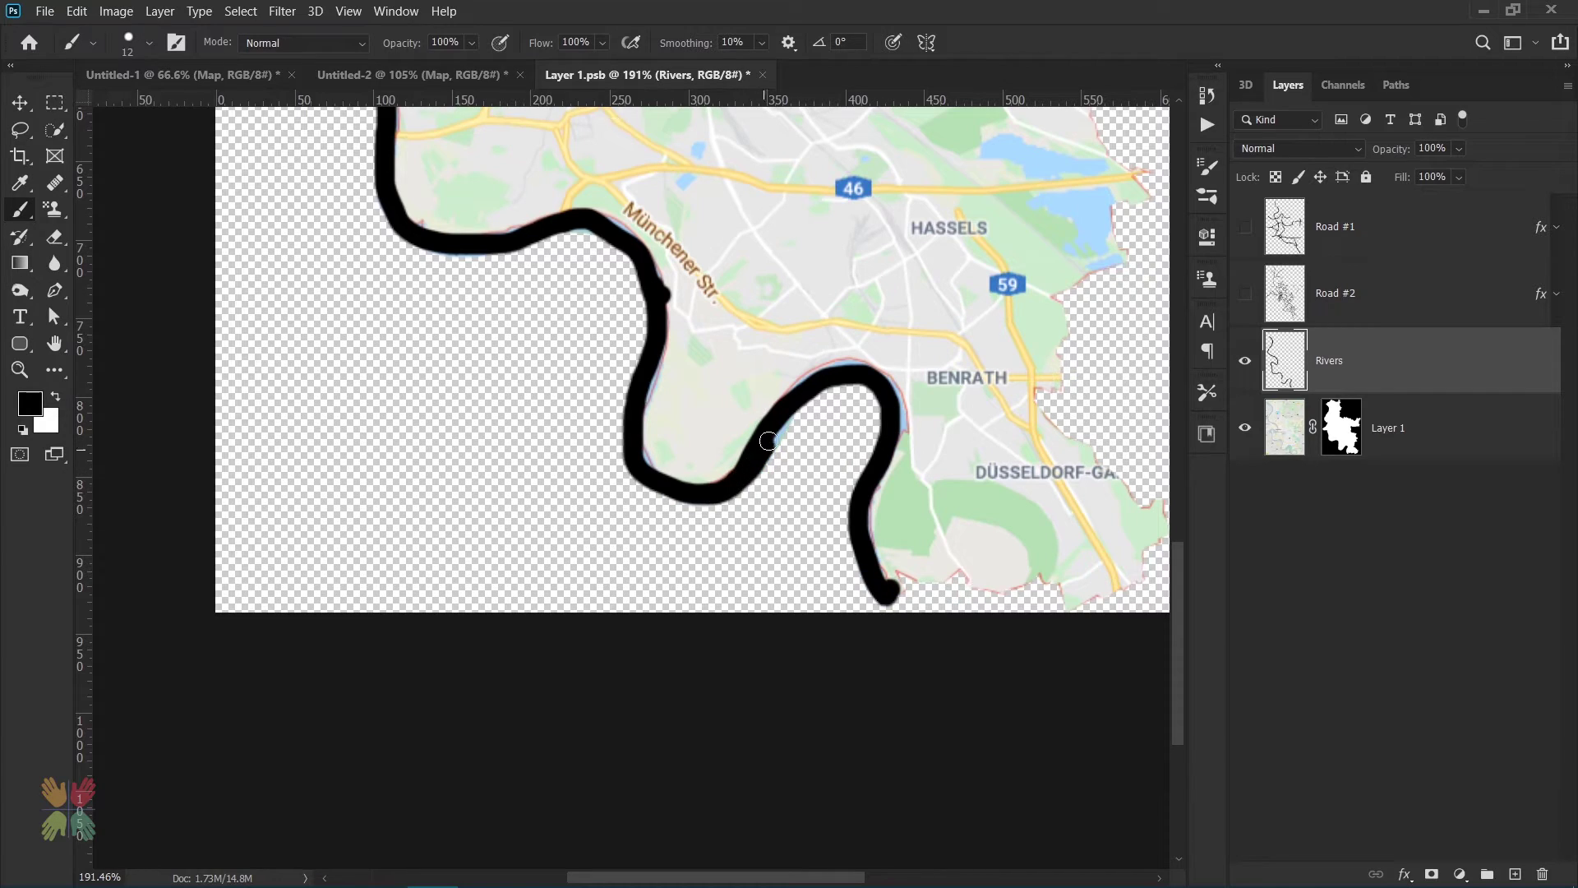
left_click_drag(767, 442, 832, 409)
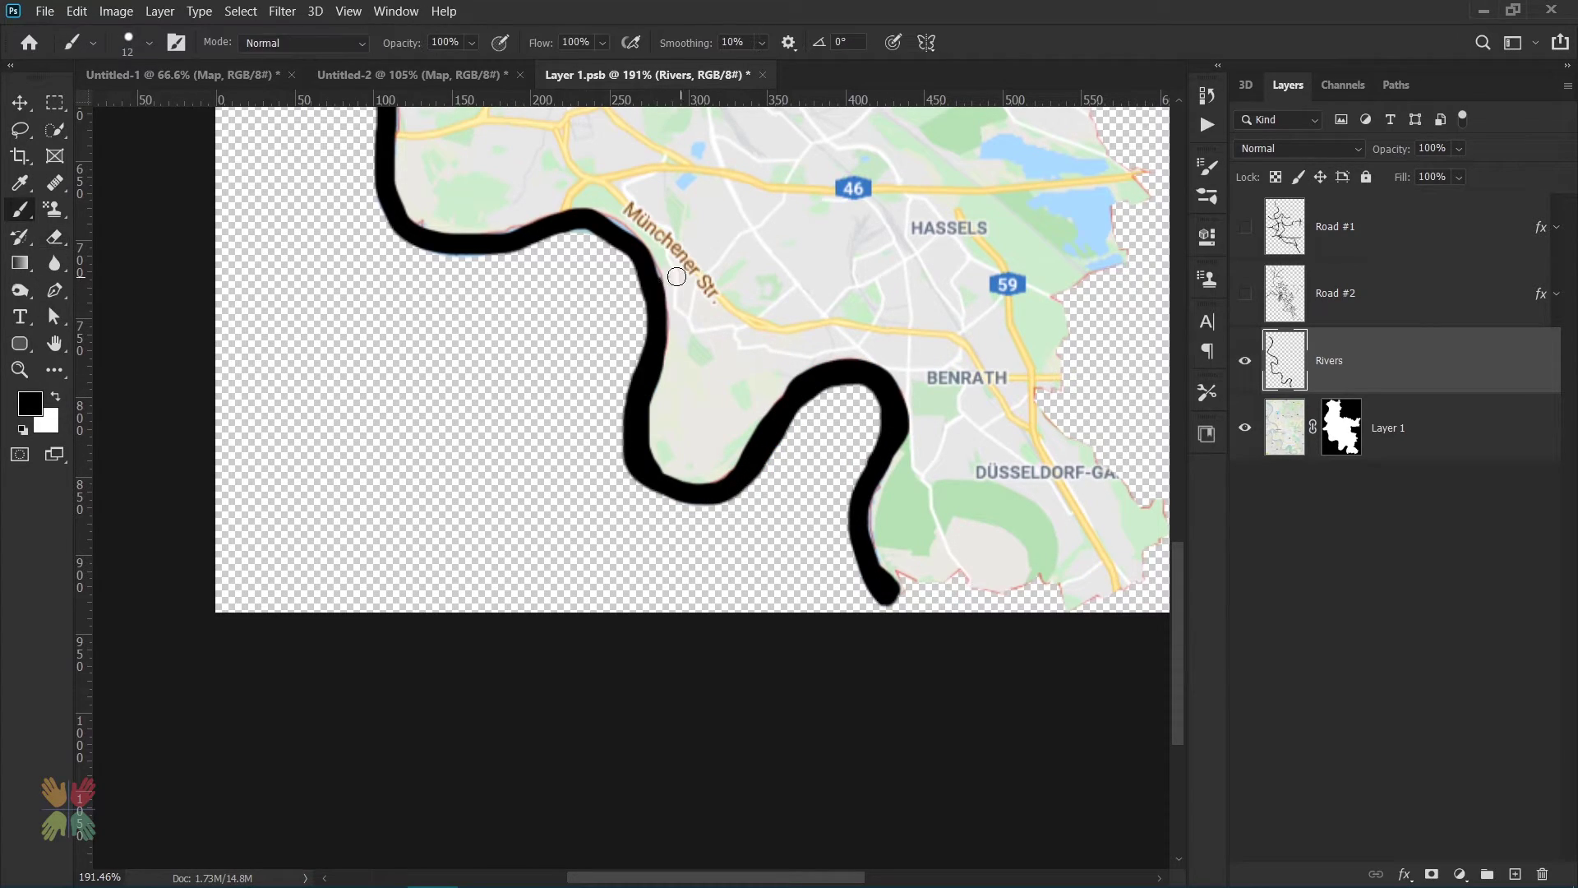
Paint the lakes north of the airport and the small ponds around it in black with a 4 px brush on the Rivers layer.
left_click_drag(402, 220, 500, 384)
left_click_drag(452, 119, 457, 298)
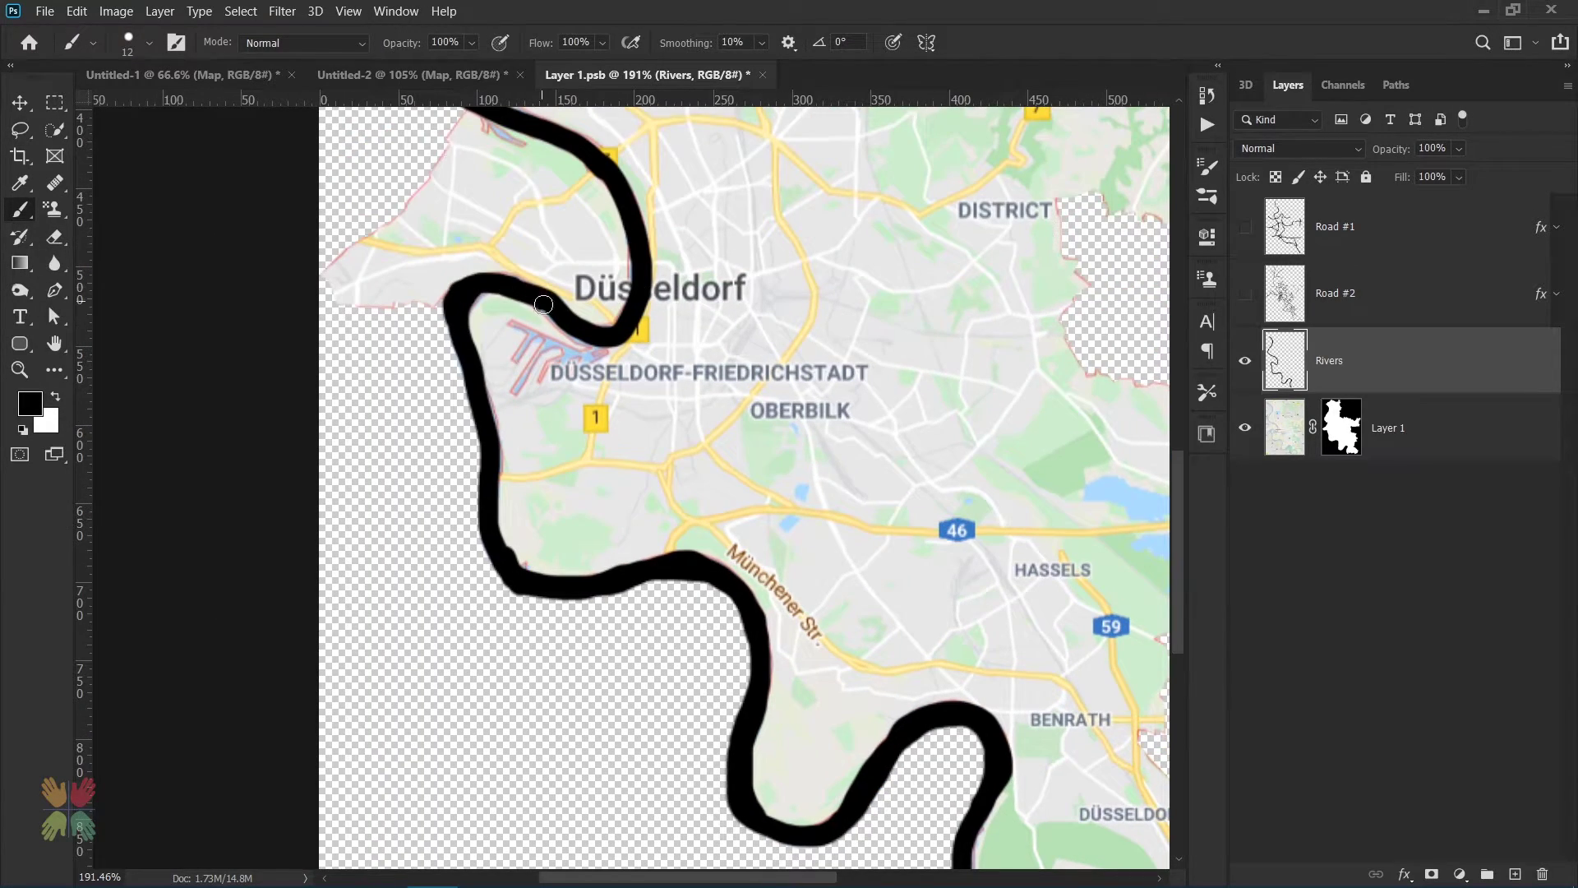
left_click_drag(498, 115, 543, 522)
left_click_drag(582, 212, 589, 585)
scroll(702, 517, "up", 6)
key("bracketleft")
key("bracketleft")
key("bracketleft")
key("bracketleft")
key("bracketleft")
key("bracketleft")
key("bracketleft")
mouse_move(855, 414)
left_mouse_down()
mouse_move(839, 414)
mouse_move(856, 484)
mouse_move(827, 452)
mouse_move(861, 478)
left_mouse_up()
left_click_drag(767, 478, 785, 492)
mouse_move(729, 437)
left_mouse_down()
mouse_move(715, 467)
mouse_move(740, 498)
left_mouse_up()
left_click_drag(855, 757, 906, 526)
mouse_move(908, 531)
left_mouse_down()
mouse_move(942, 500)
mouse_move(917, 527)
left_mouse_up()
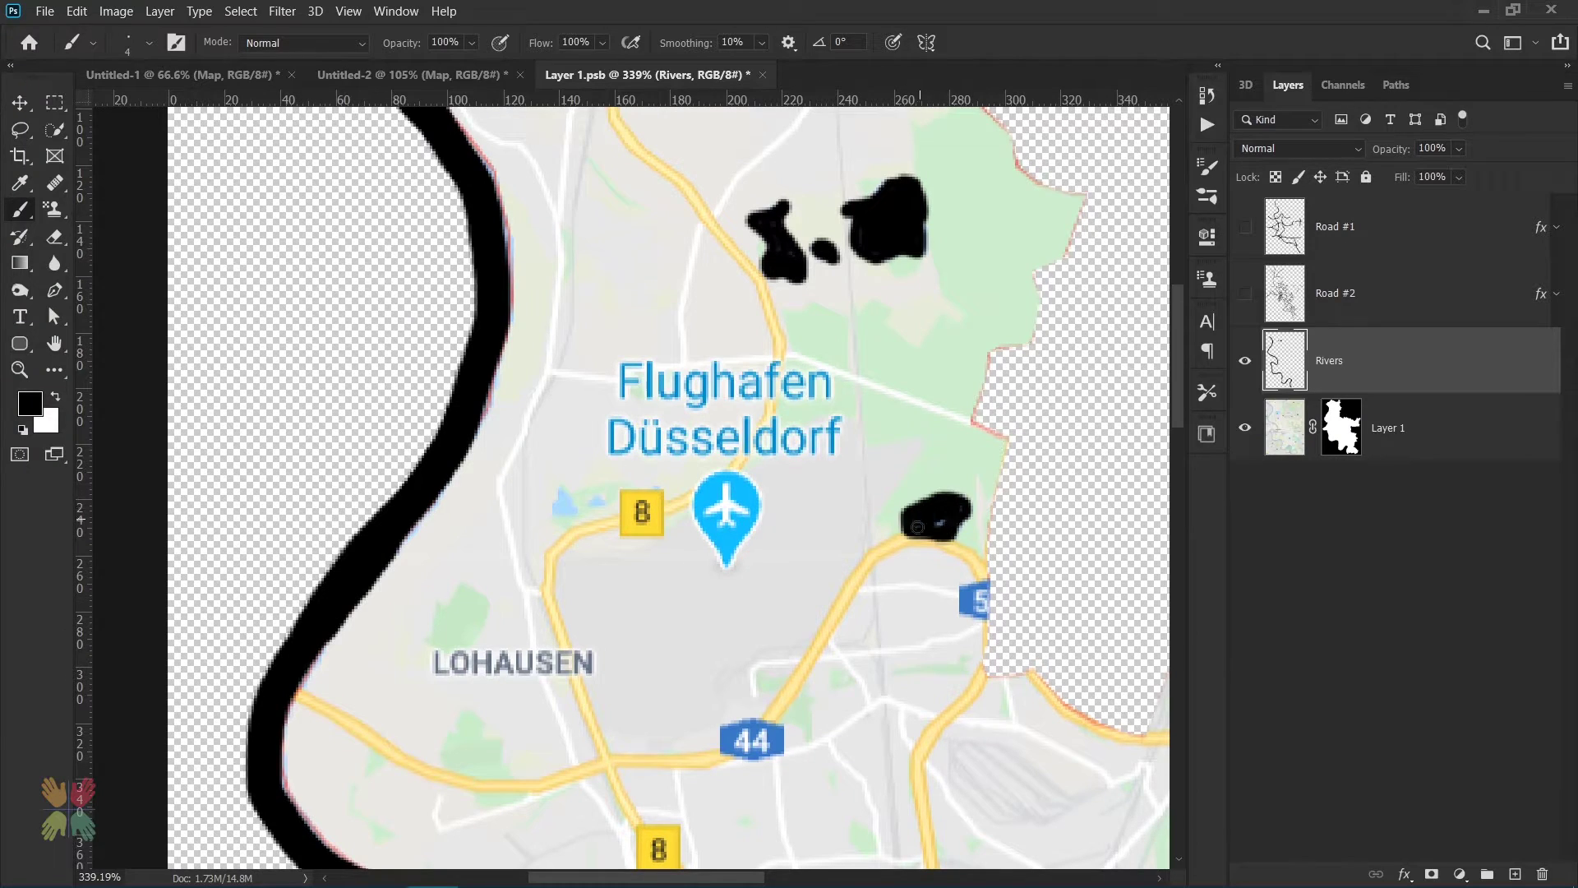
mouse_move(561, 494)
left_mouse_down()
mouse_move(573, 514)
mouse_move(607, 498)
left_mouse_up()
Paint the small Rhine side branch near the map's western edge and the branching harbour basins southwest of the city centre.
left_click_drag(822, 739, 508, 260)
left_click_drag(570, 409, 768, 178)
left_click_drag(346, 271, 348, 253)
left_click_drag(359, 258, 420, 297)
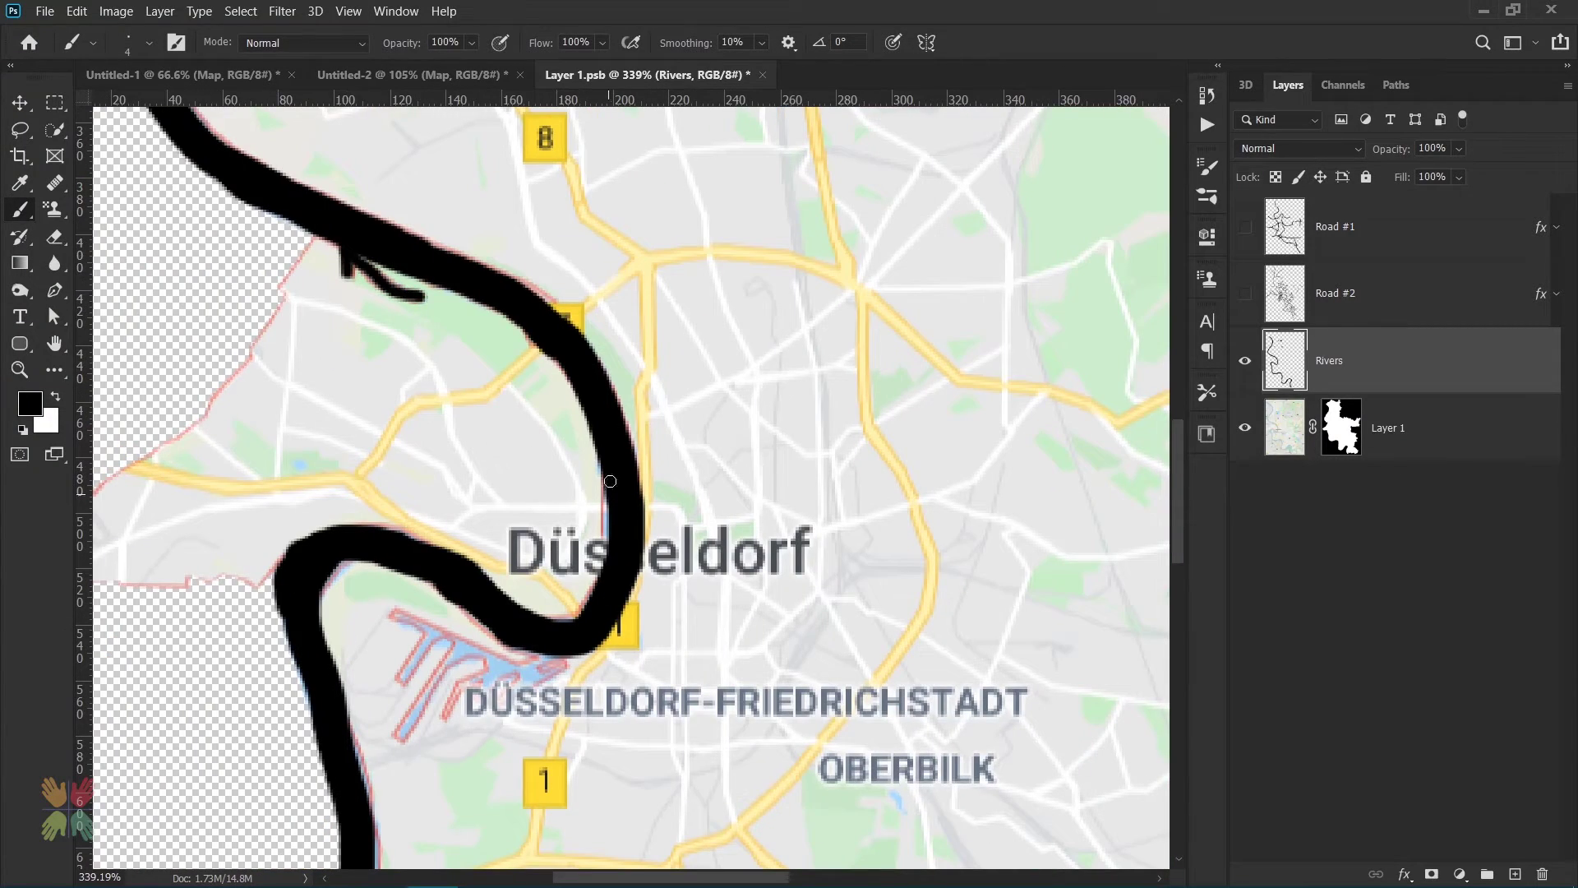
left_click_drag(610, 481, 582, 612)
left_click_drag(395, 613, 506, 662)
left_click_drag(431, 638, 398, 681)
mouse_move(403, 731)
left_mouse_down()
mouse_move(456, 654)
mouse_move(397, 610)
left_mouse_up()
mouse_move(497, 660)
left_mouse_down()
mouse_move(563, 668)
mouse_move(445, 713)
mouse_move(510, 682)
left_mouse_up()
Paint the small ponds around Oberbilk and the large lakes on both sides of road 46 near the eastern edge.
left_click_drag(900, 796, 814, 458)
left_click_drag(813, 456, 818, 478)
left_click_drag(816, 565, 829, 582)
left_click_drag(810, 625, 340, 561)
mouse_move(856, 507)
left_mouse_down()
mouse_move(1077, 533)
mouse_move(859, 522)
mouse_move(956, 510)
mouse_move(1073, 539)
left_mouse_up()
mouse_move(953, 596)
left_mouse_down()
mouse_move(1093, 575)
mouse_move(987, 613)
mouse_move(1022, 587)
mouse_move(1061, 674)
mouse_move(1069, 596)
mouse_move(998, 608)
mouse_move(1051, 570)
left_mouse_up()
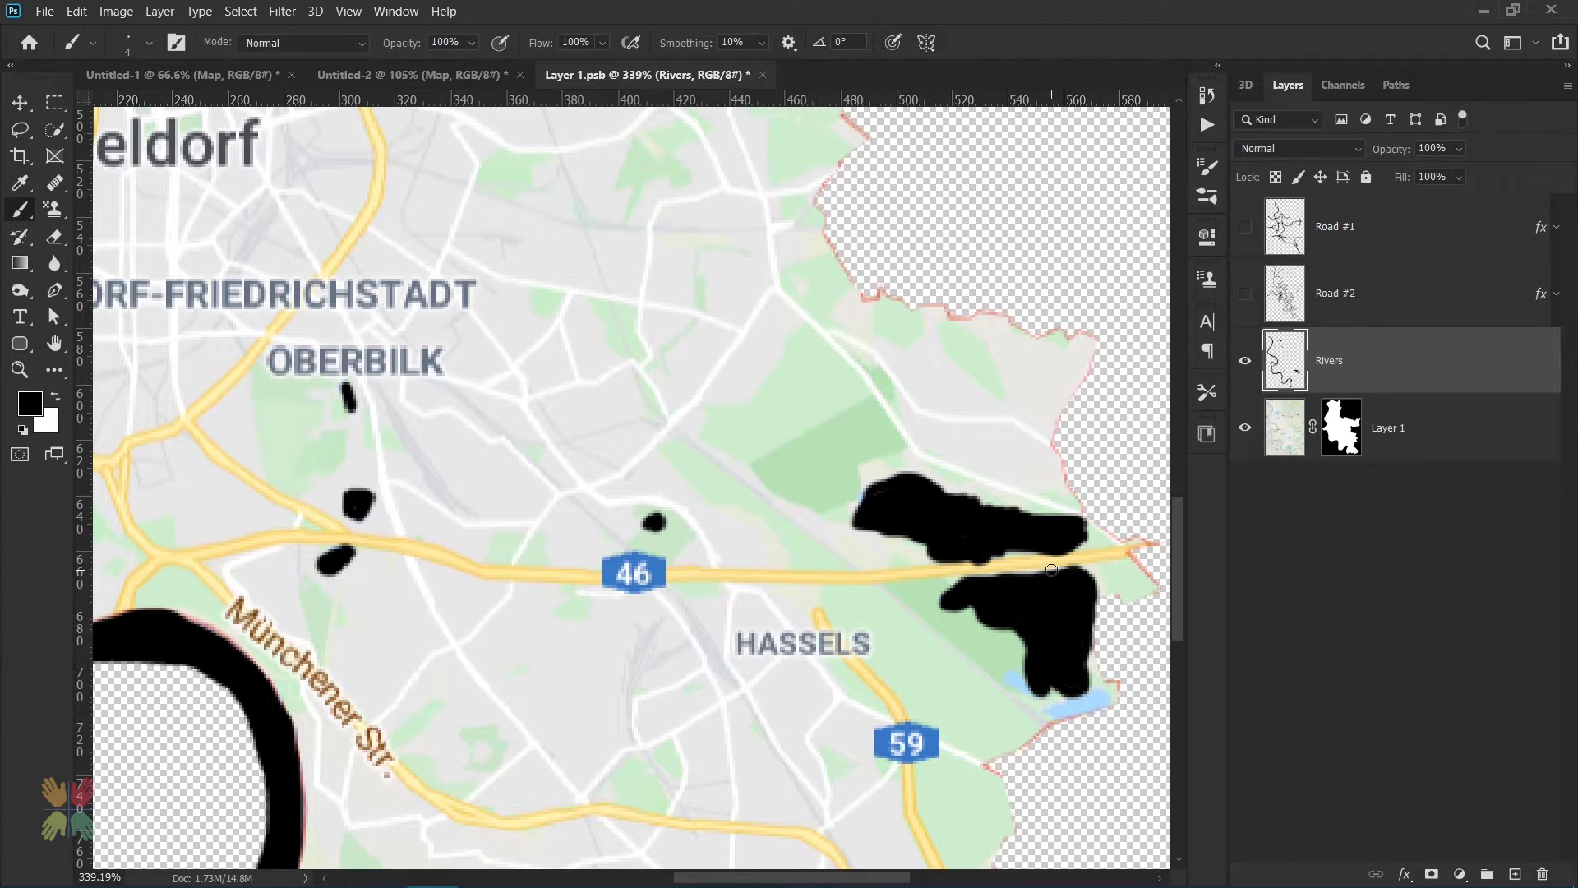
left_click_drag(1010, 676, 1101, 699)
Paint the two ponds in the city centre and the lake area beside road 7 in the eastern arm of the map.
left_click_drag(767, 820, 803, 383)
left_click_drag(803, 247, 1054, 864)
left_click_drag(500, 475, 539, 526)
mouse_move(436, 567)
left_mouse_down()
mouse_move(456, 597)
mouse_move(444, 576)
left_mouse_up()
left_click_drag(822, 329, 500, 563)
mouse_move(1022, 413)
left_mouse_down()
mouse_move(999, 402)
mouse_move(1047, 381)
left_mouse_up()
right_click(999, 383, "alt")
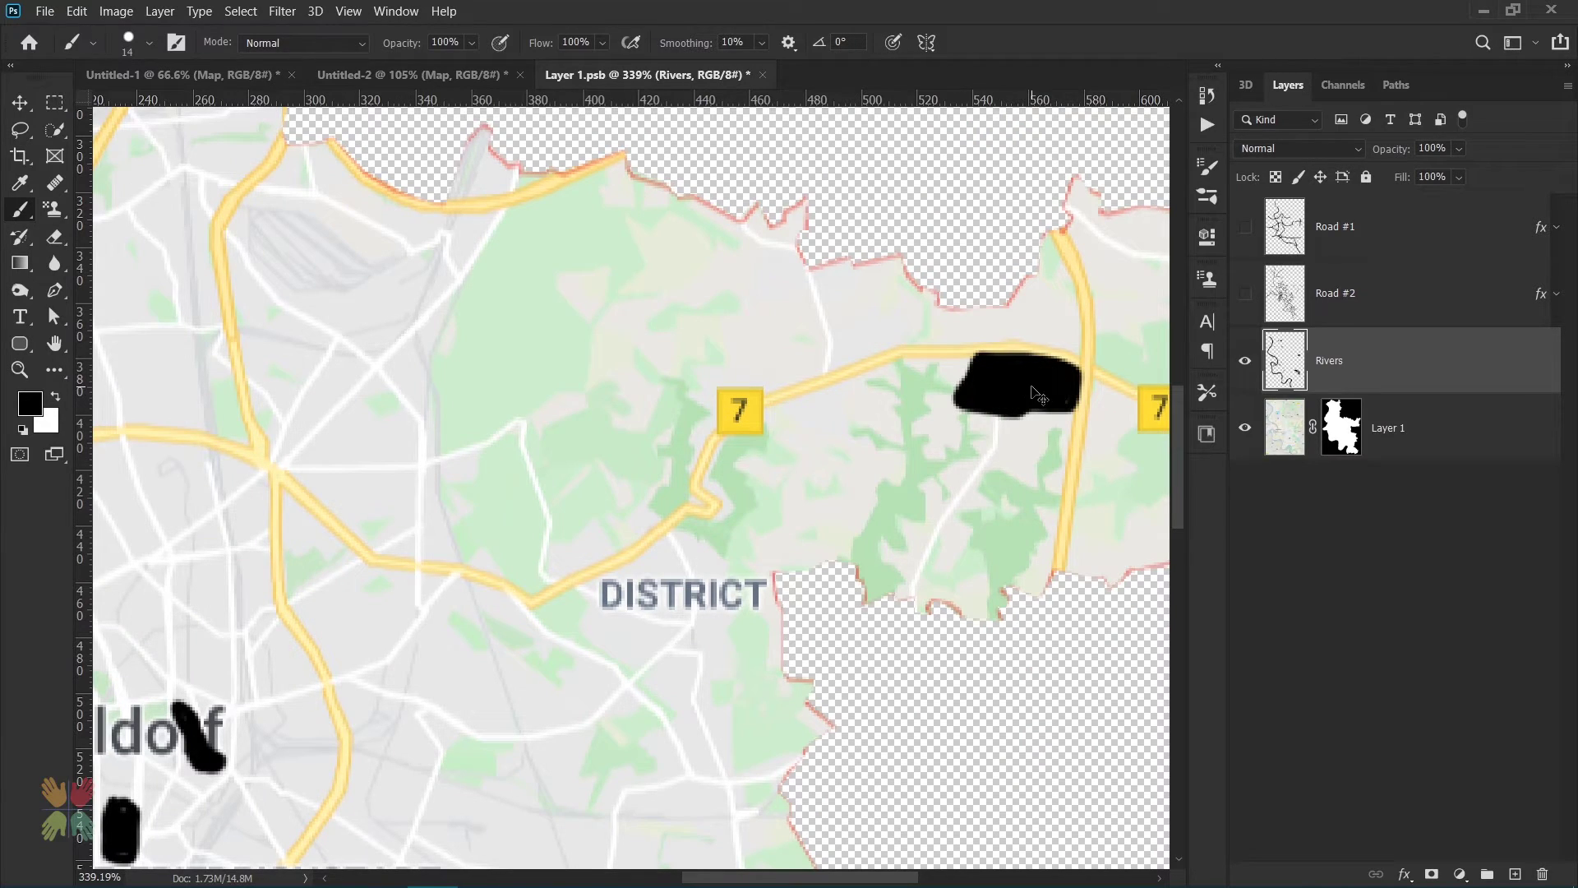
Add a Bevel & Emboss effect to the Rivers layer with depth 195% and shading angle -90°.
key("ctrl+0")
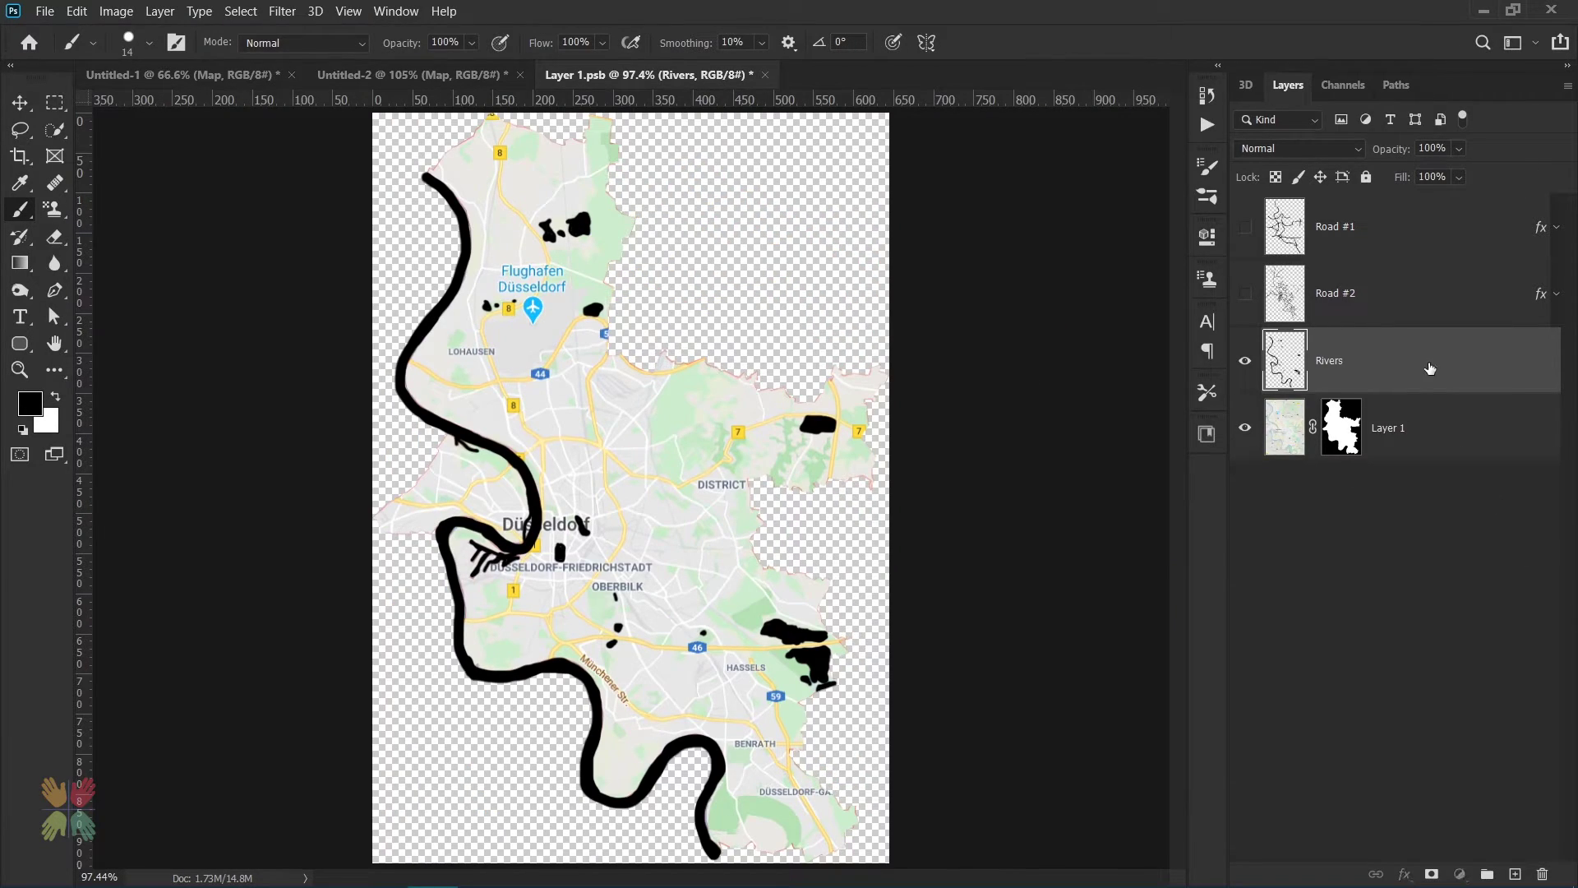
double_click(1430, 368)
left_click(809, 170)
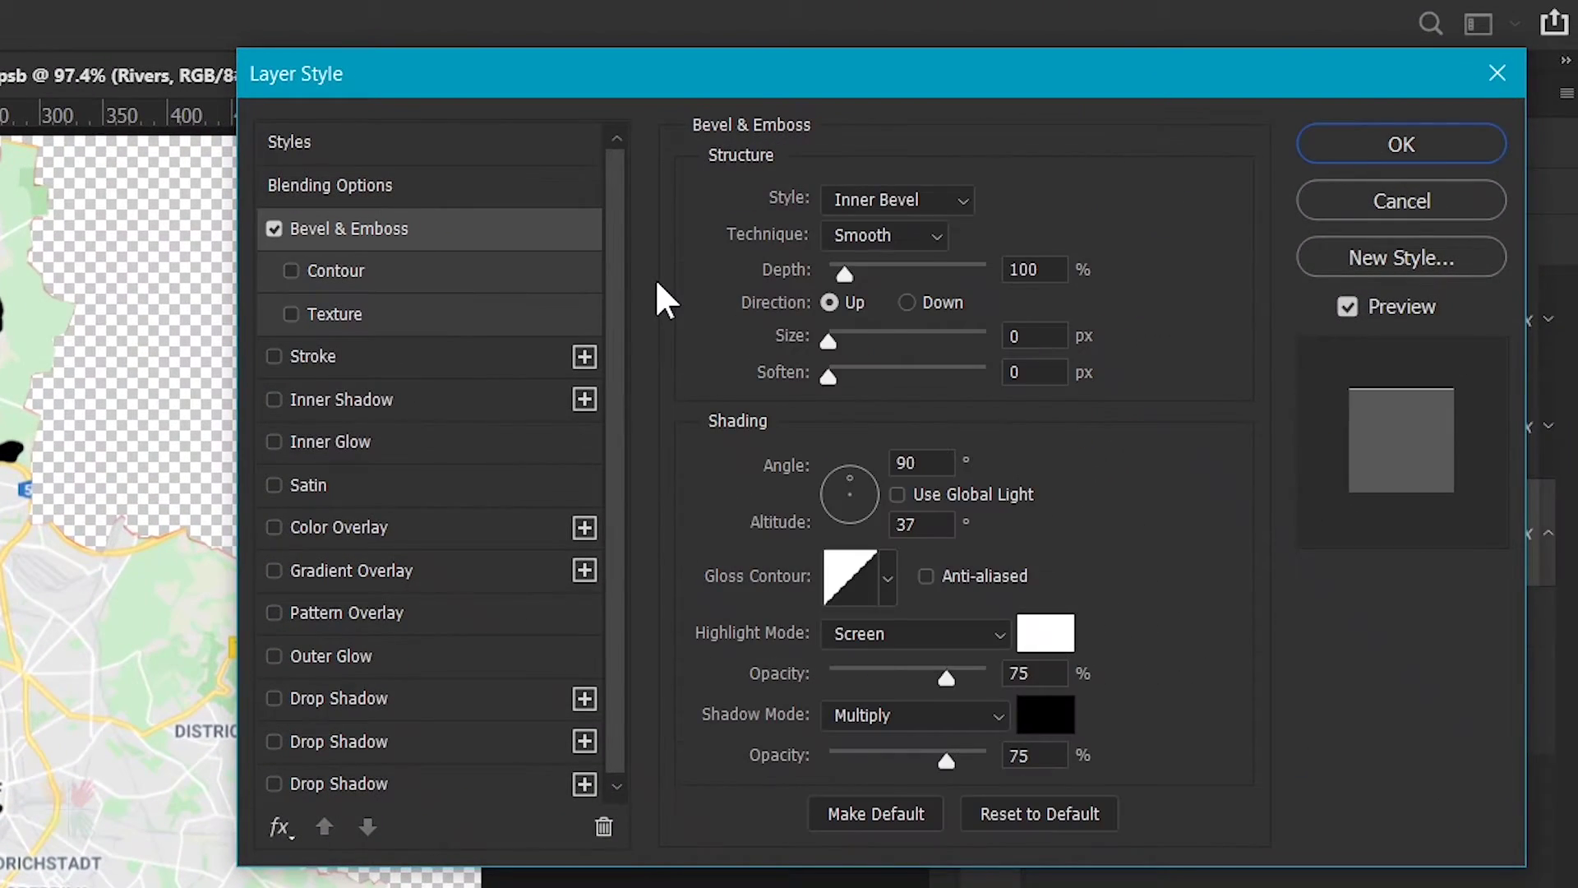
double_click(1053, 277)
type("195")
key("Tab")
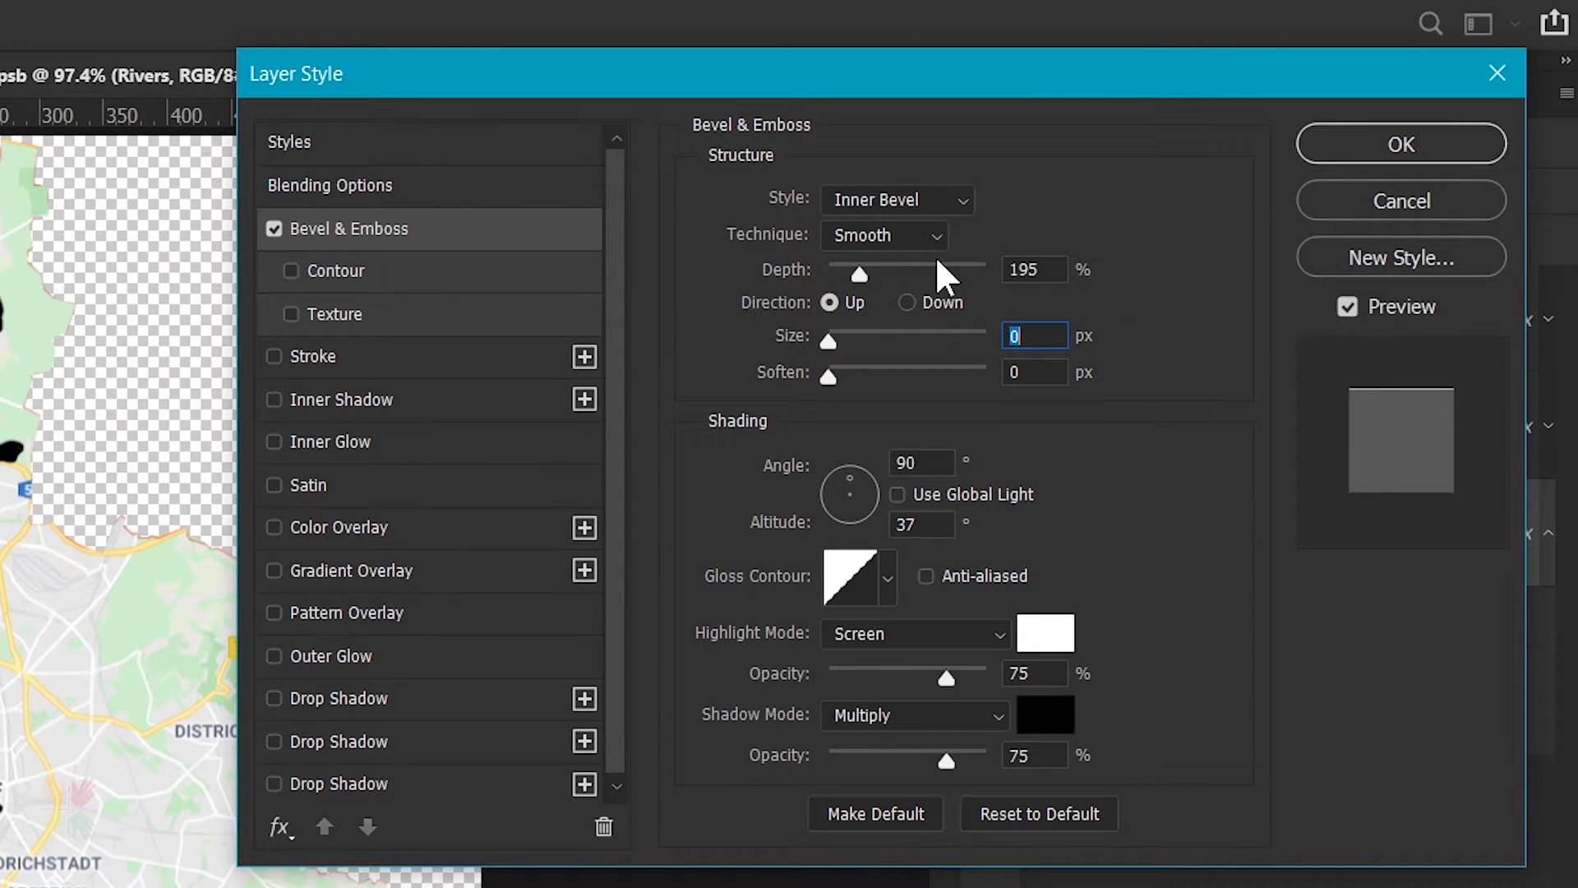
key("Tab")
key("Tab")
type("-90")
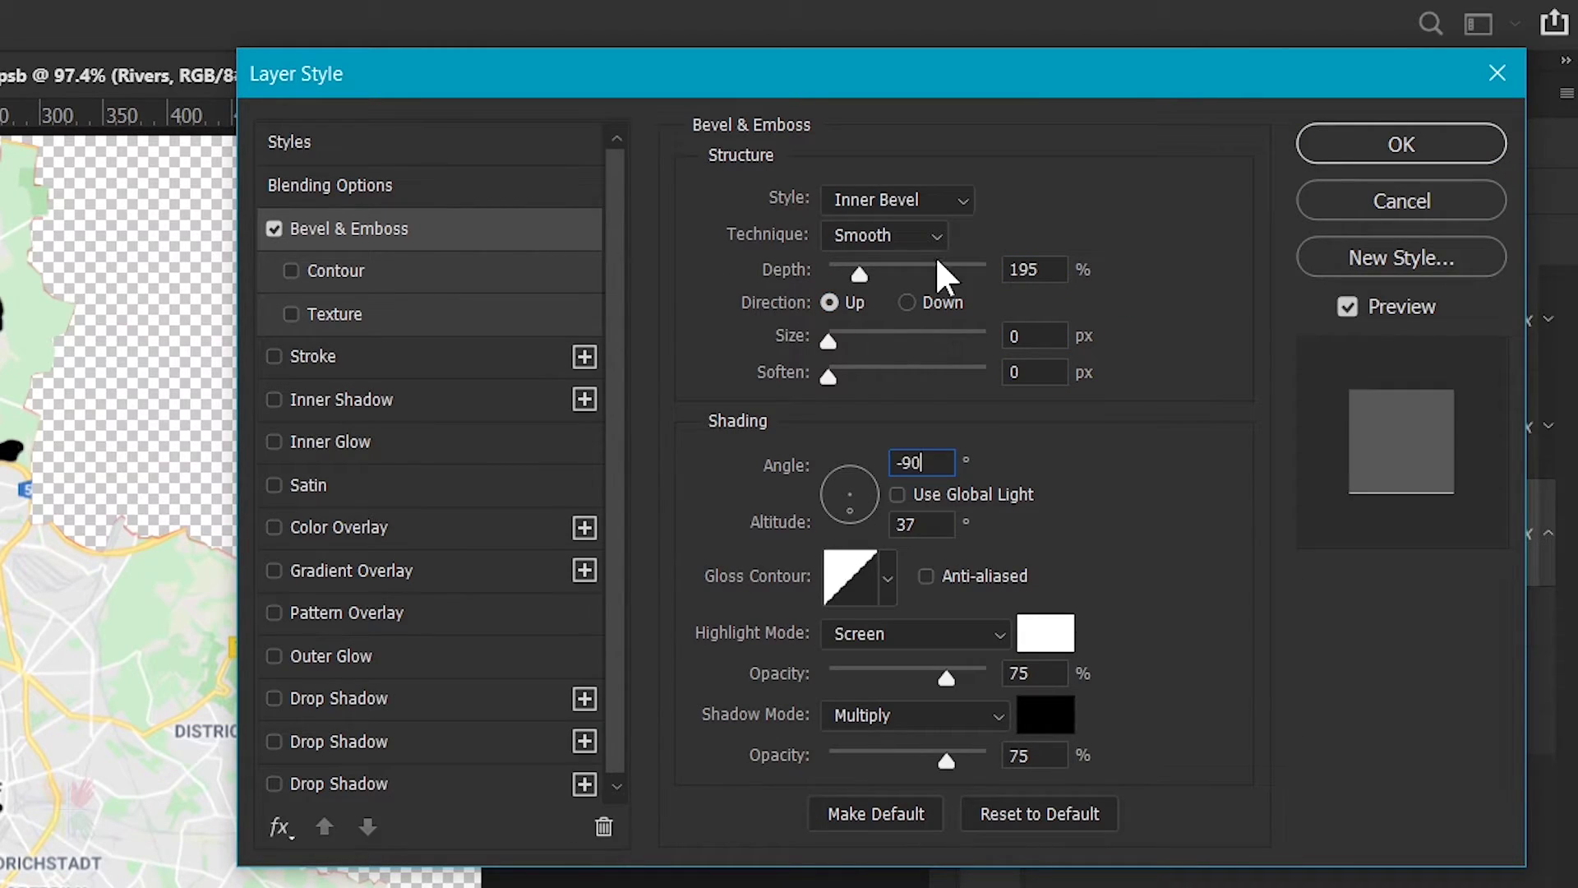
Set the bevel's highlight opacity to 0% and its shadow opacity to 100%.
key("Tab")
key("Tab")
key("Tab")
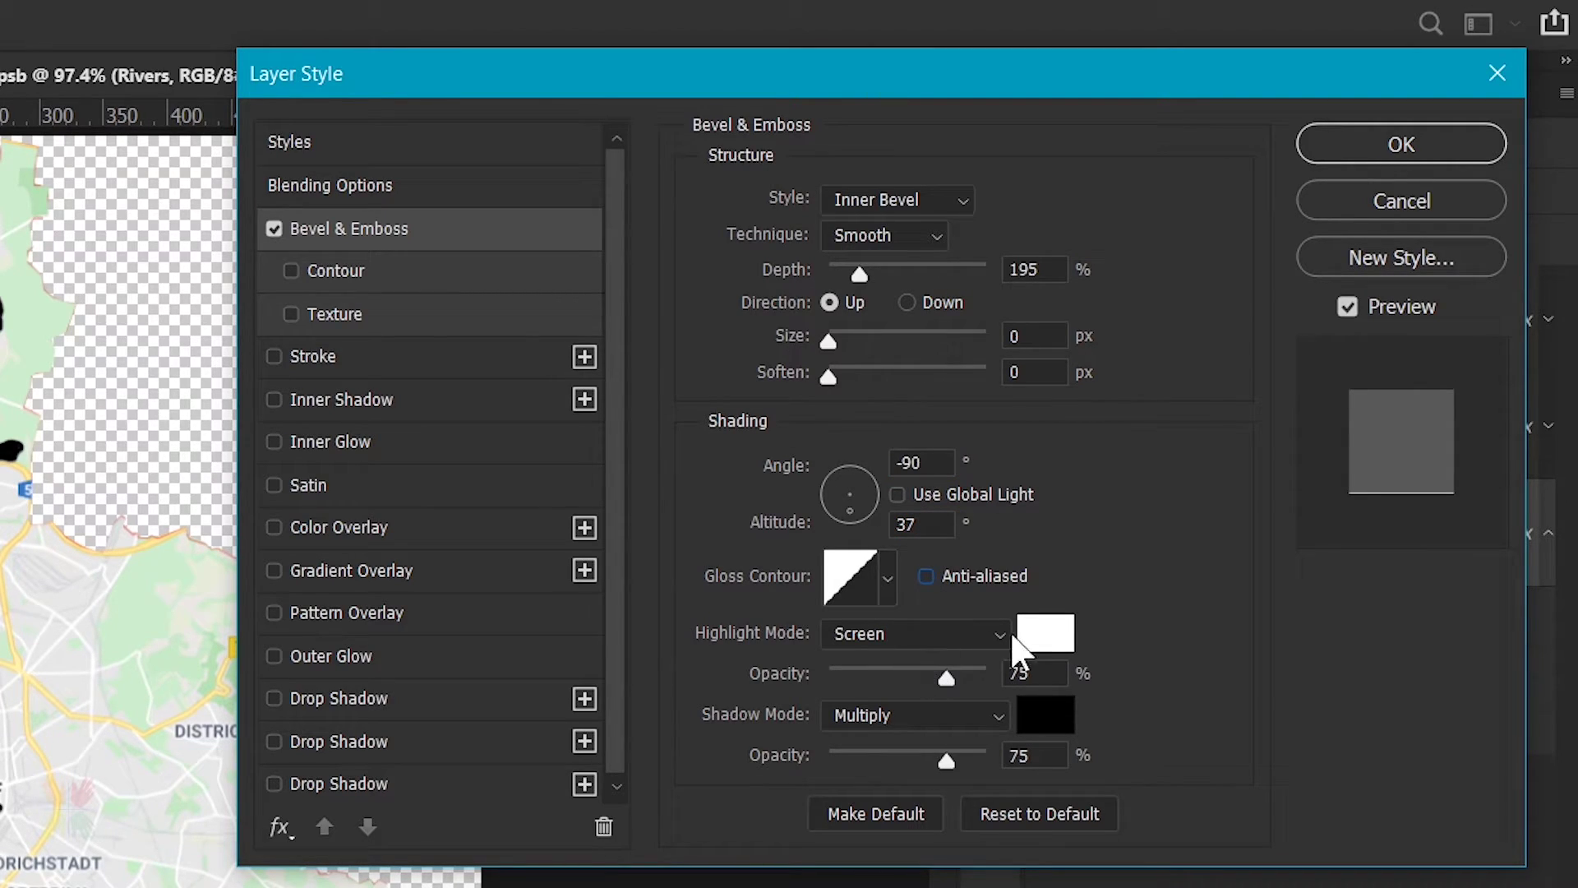
key("Tab")
key("Tab")
type("0")
key("Tab")
key("Tab")
type("100")
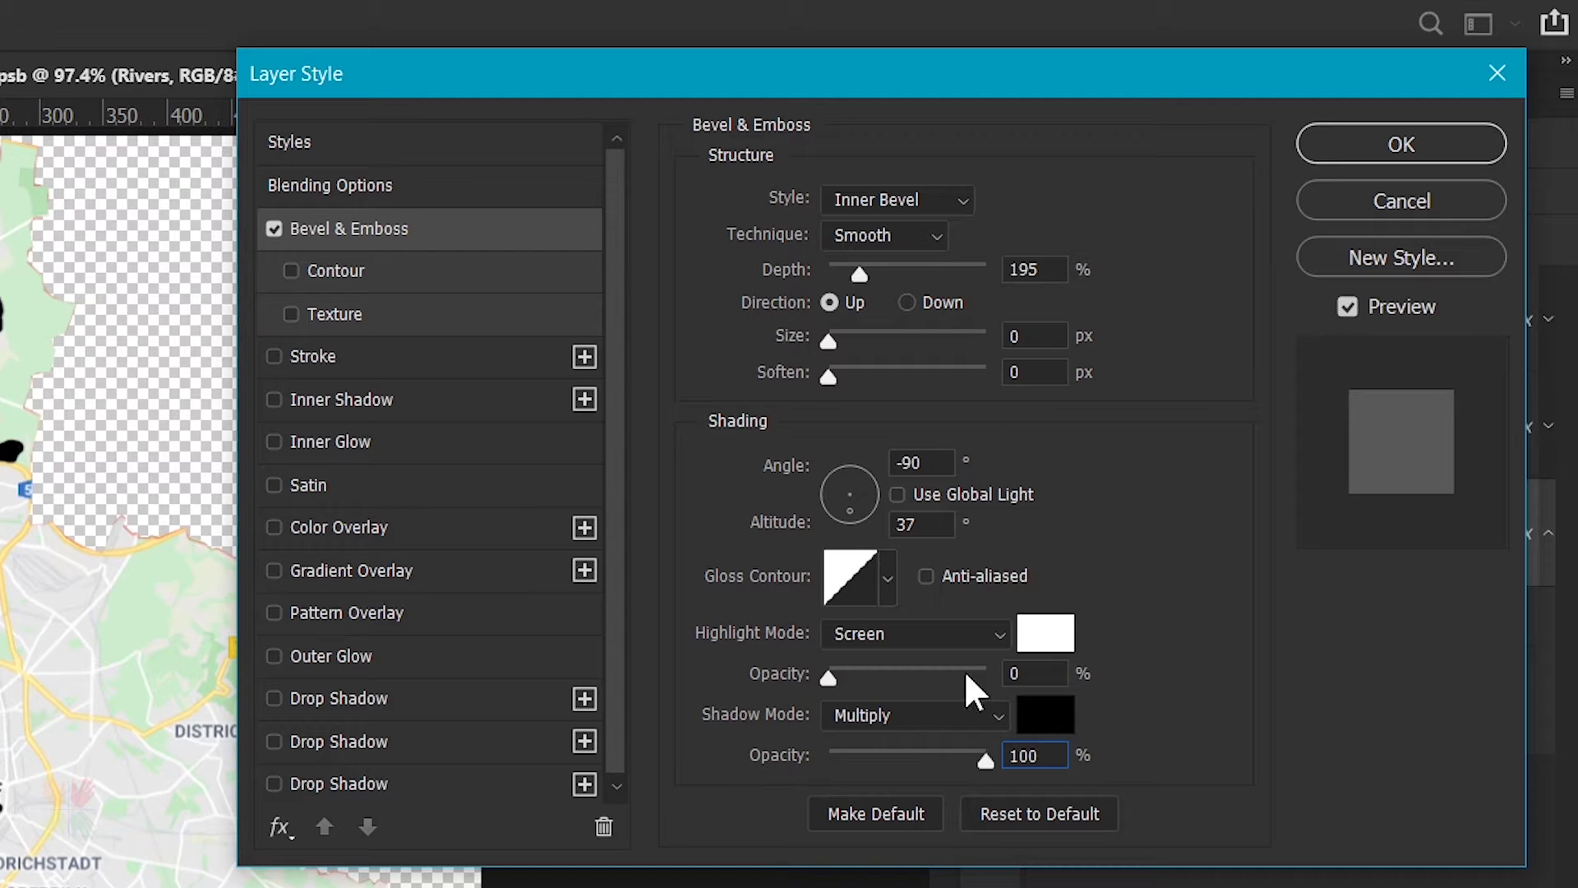
Enable the Inner Shadow with Linear Burn blend mode, colour 000000 and 40% opacity.
left_click(360, 401)
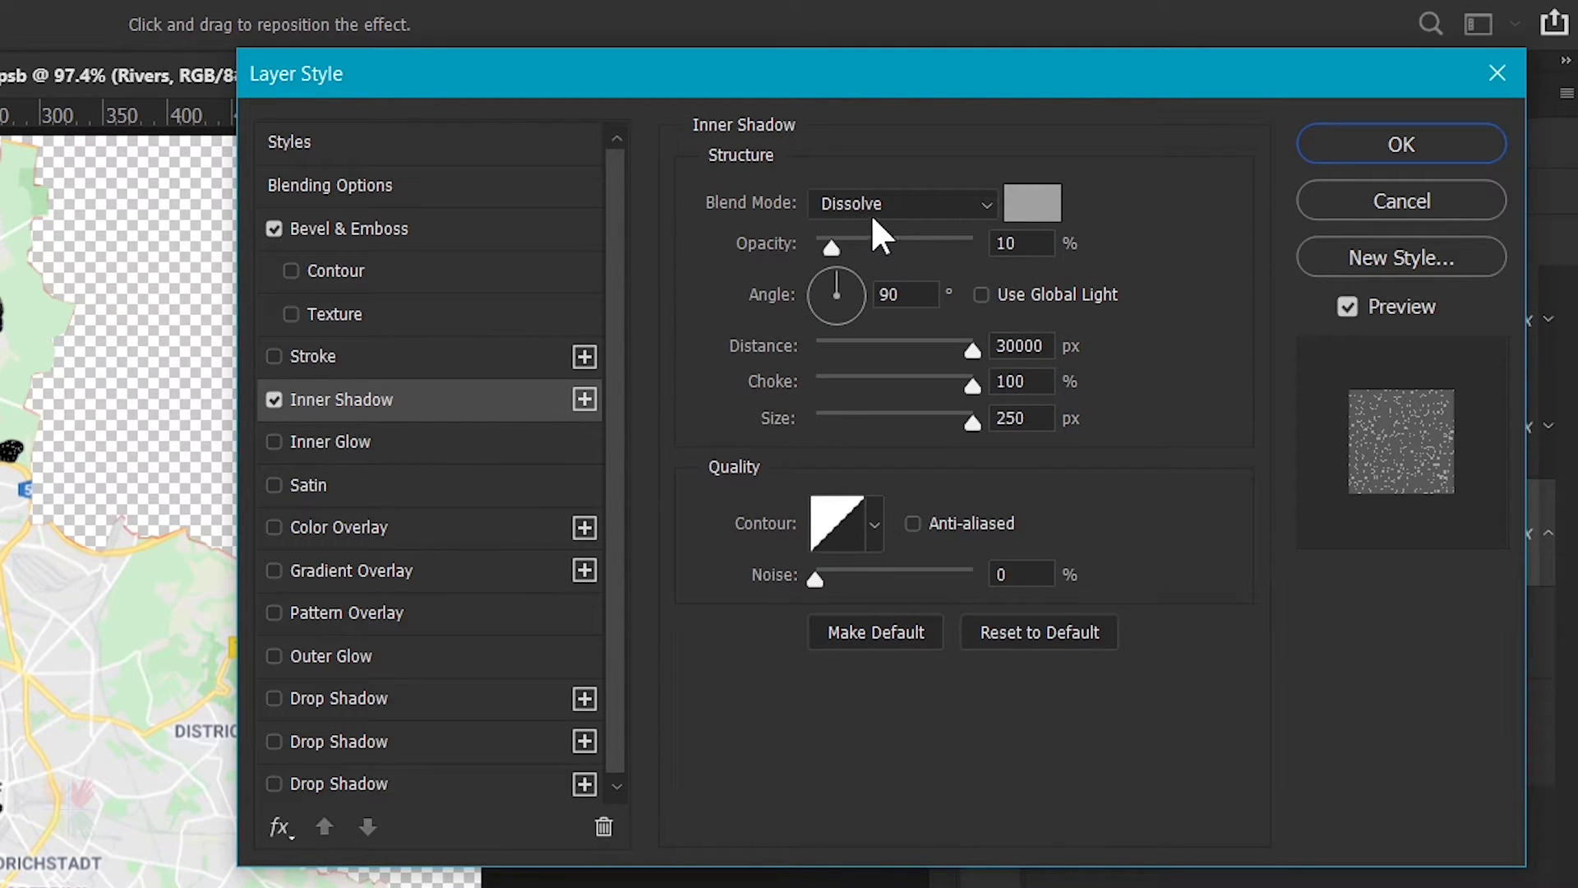
left_click(872, 206)
left_click(881, 379)
left_click(1050, 208)
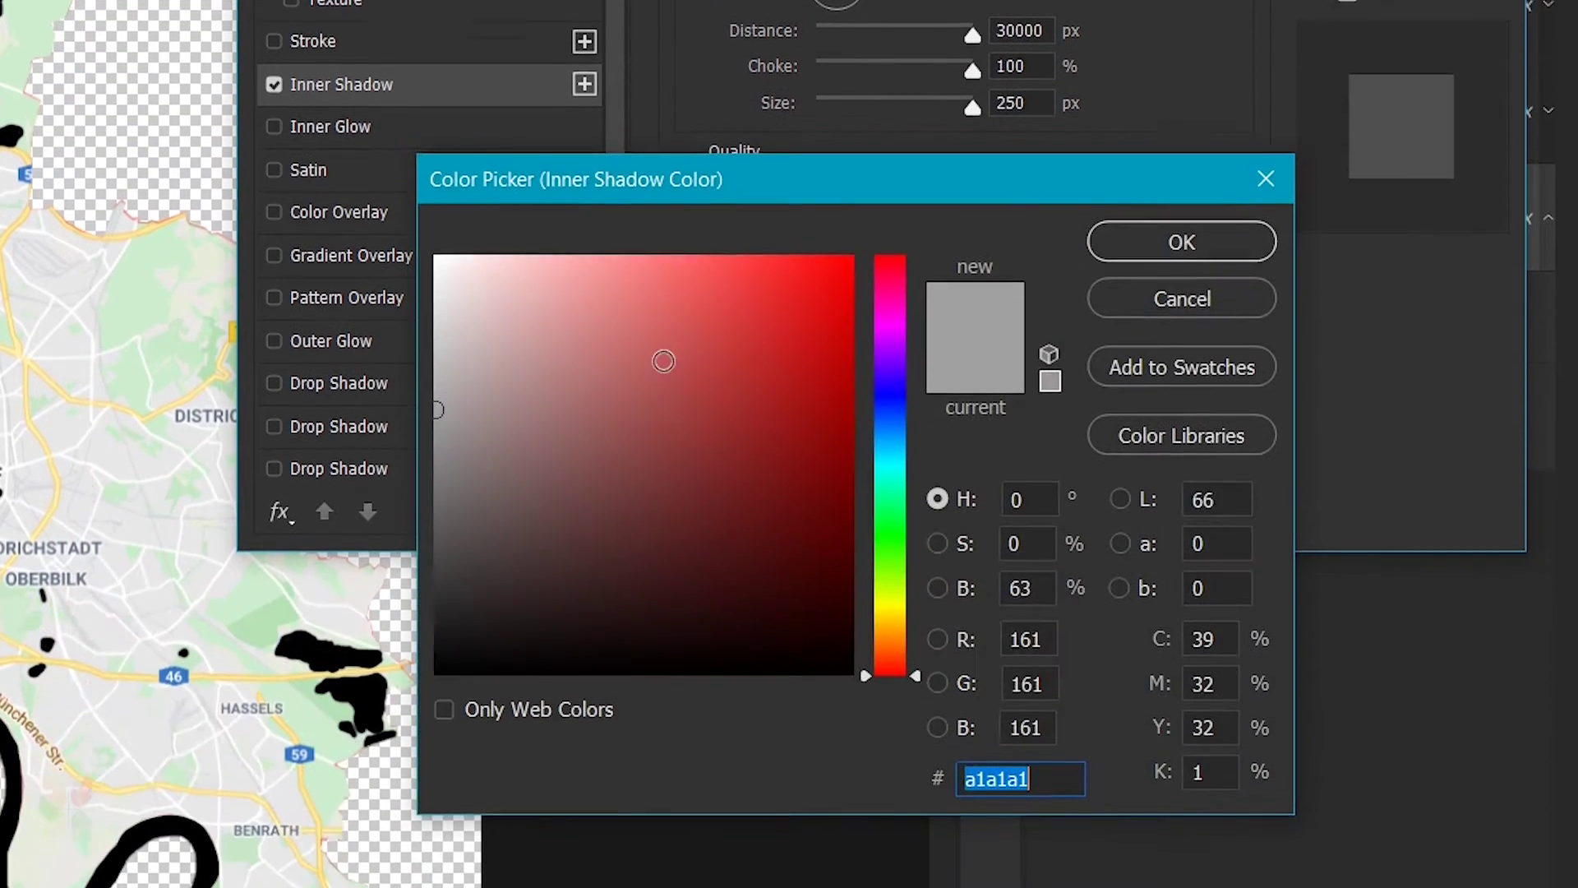
type("000000")
key("Return")
type("40")
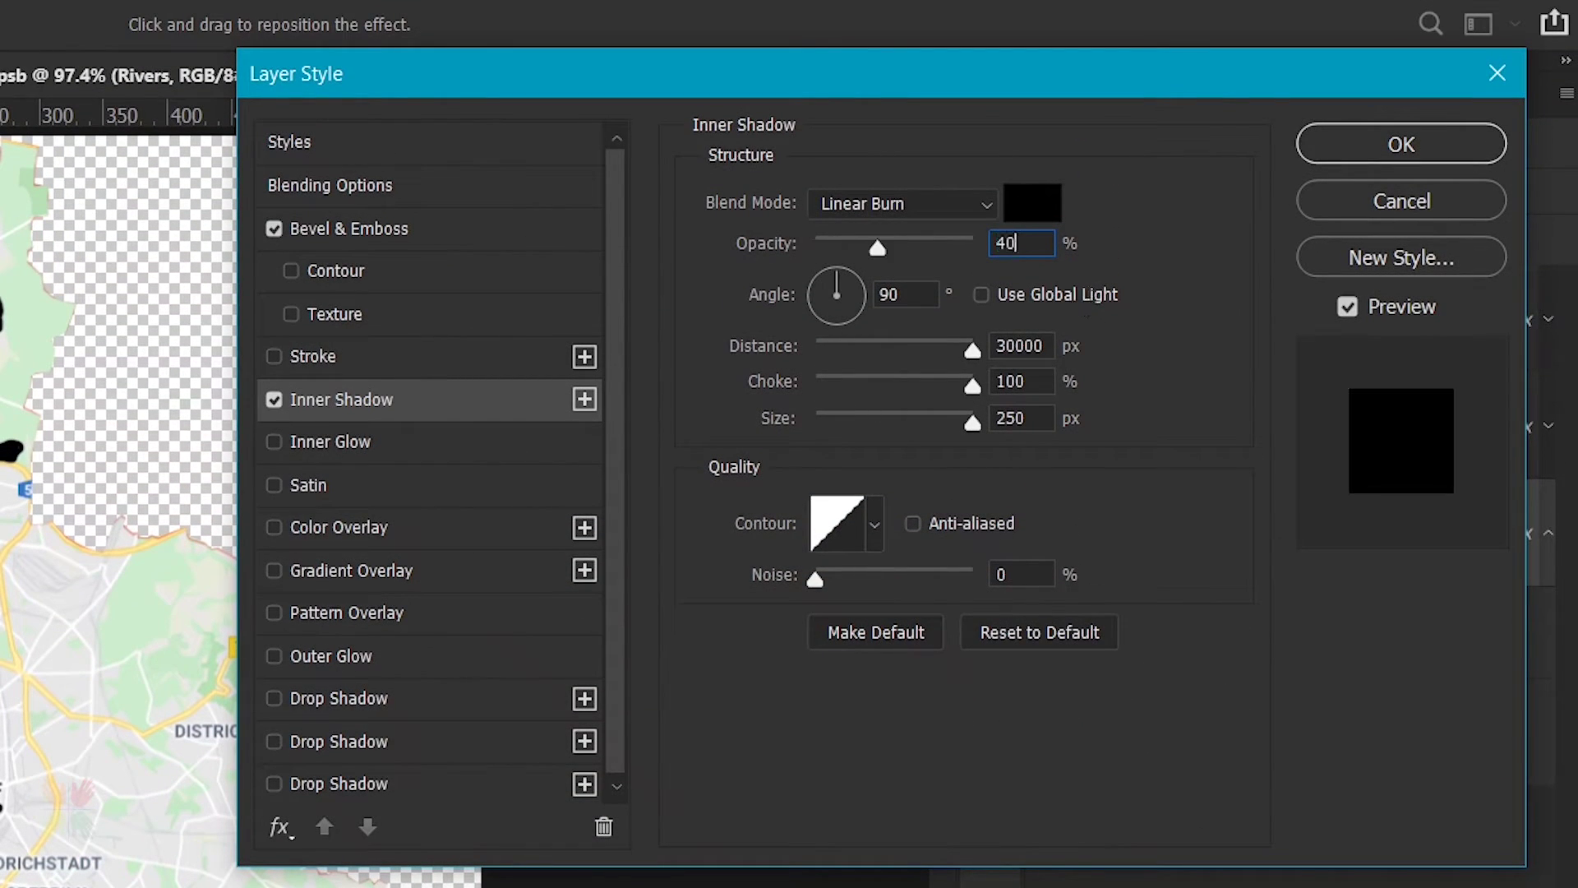
Set the Inner Shadow's distance to 0 px, choke to 0% and size to 4 px.
key("Tab")
key("Tab")
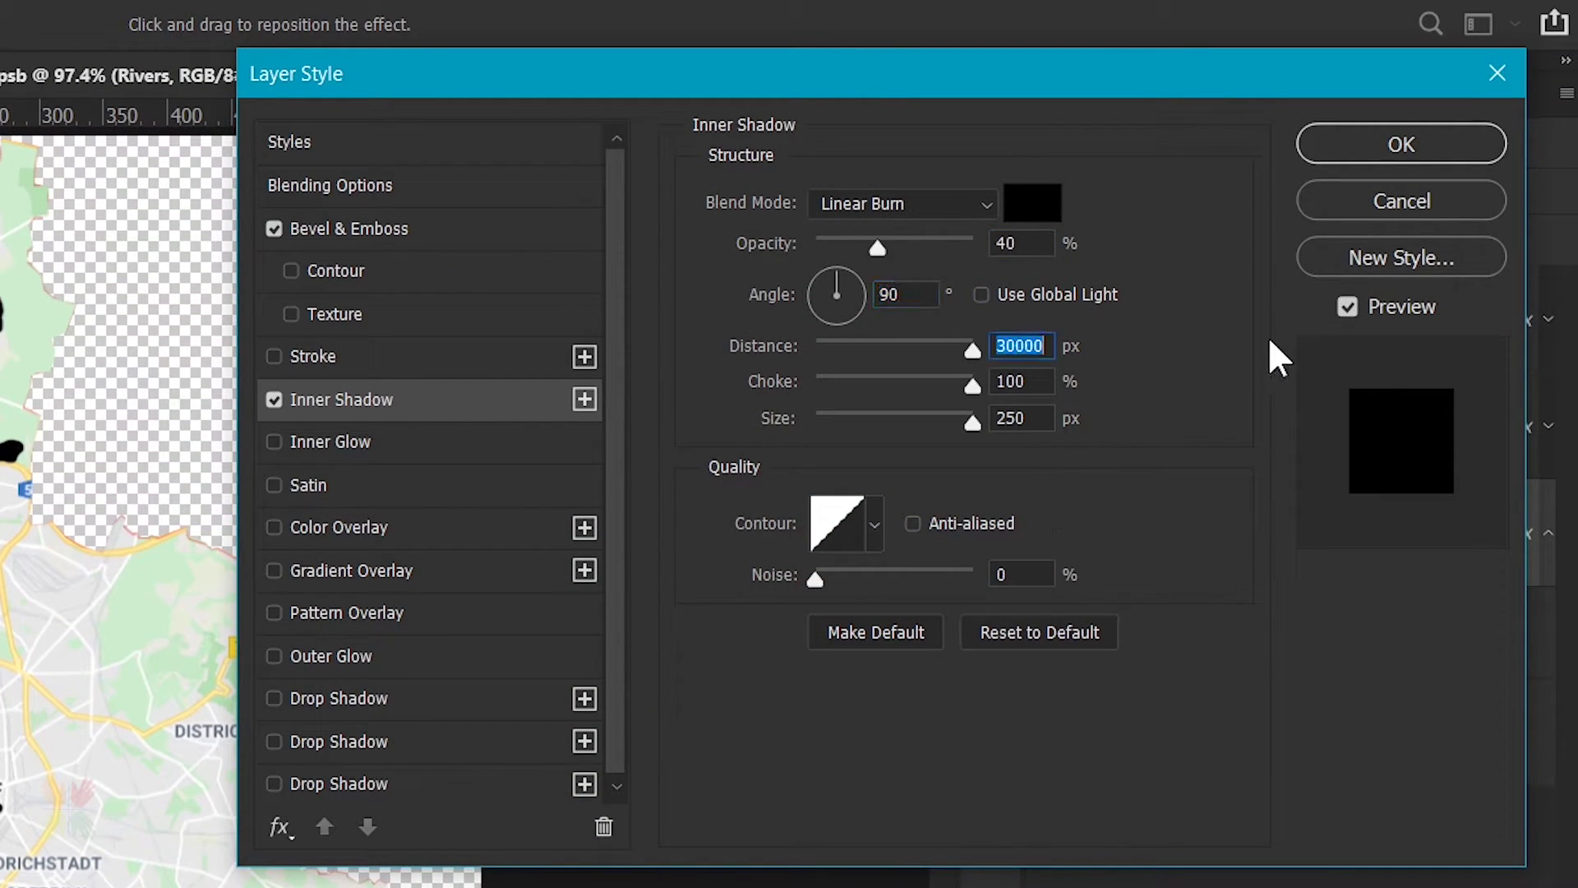
type("0")
key("Tab")
type("0")
key("Tab")
type("4")
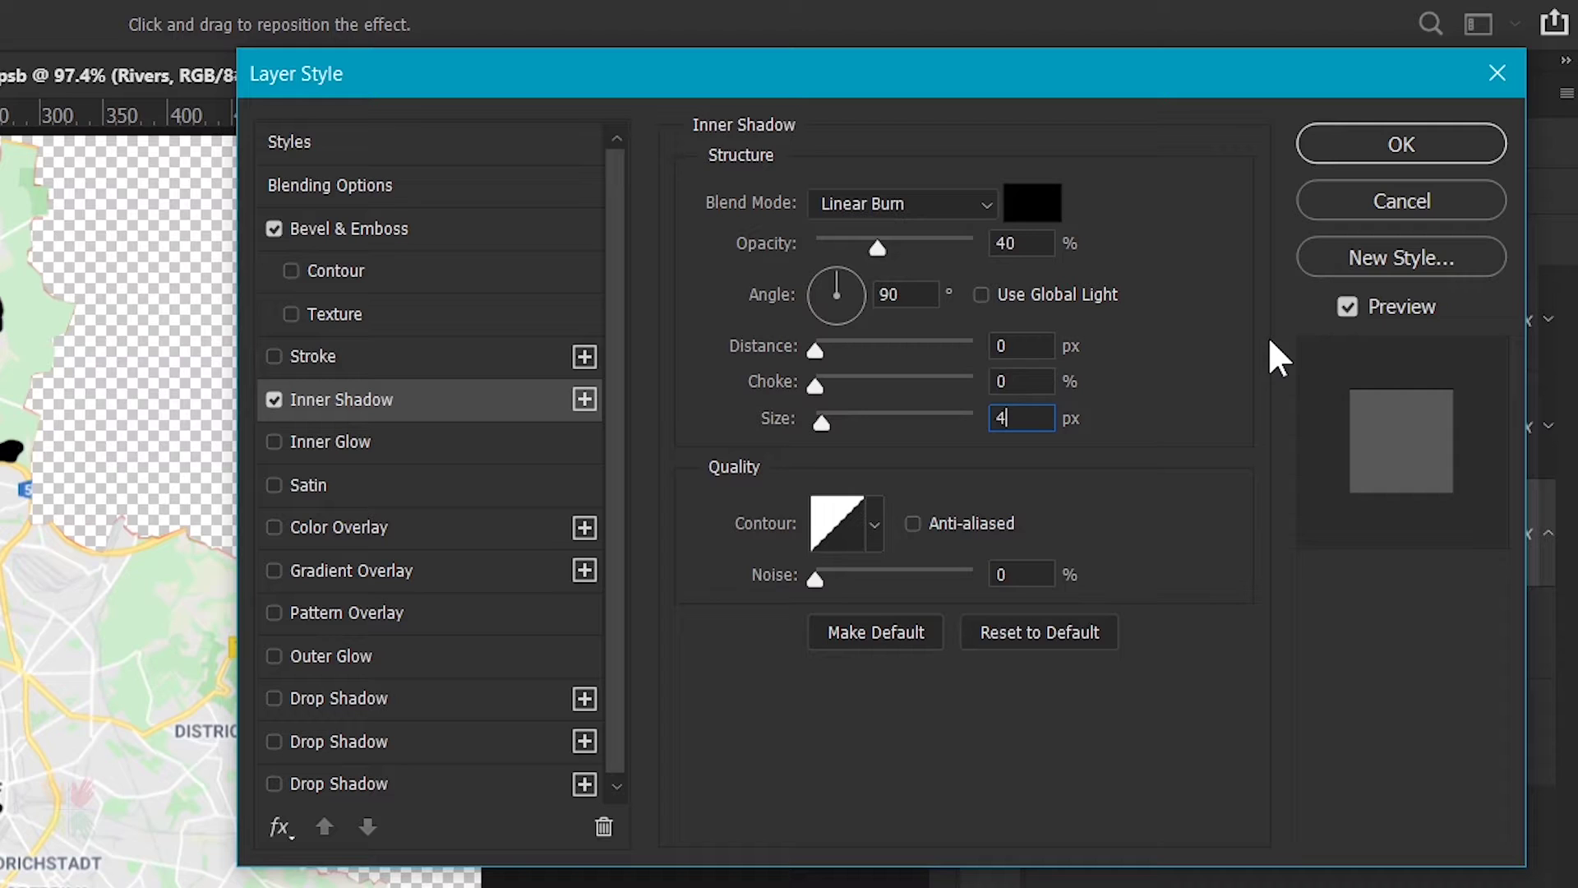
Enable the Inner Glow with Normal blend mode, 24% opacity and 58% noise.
left_click(387, 443)
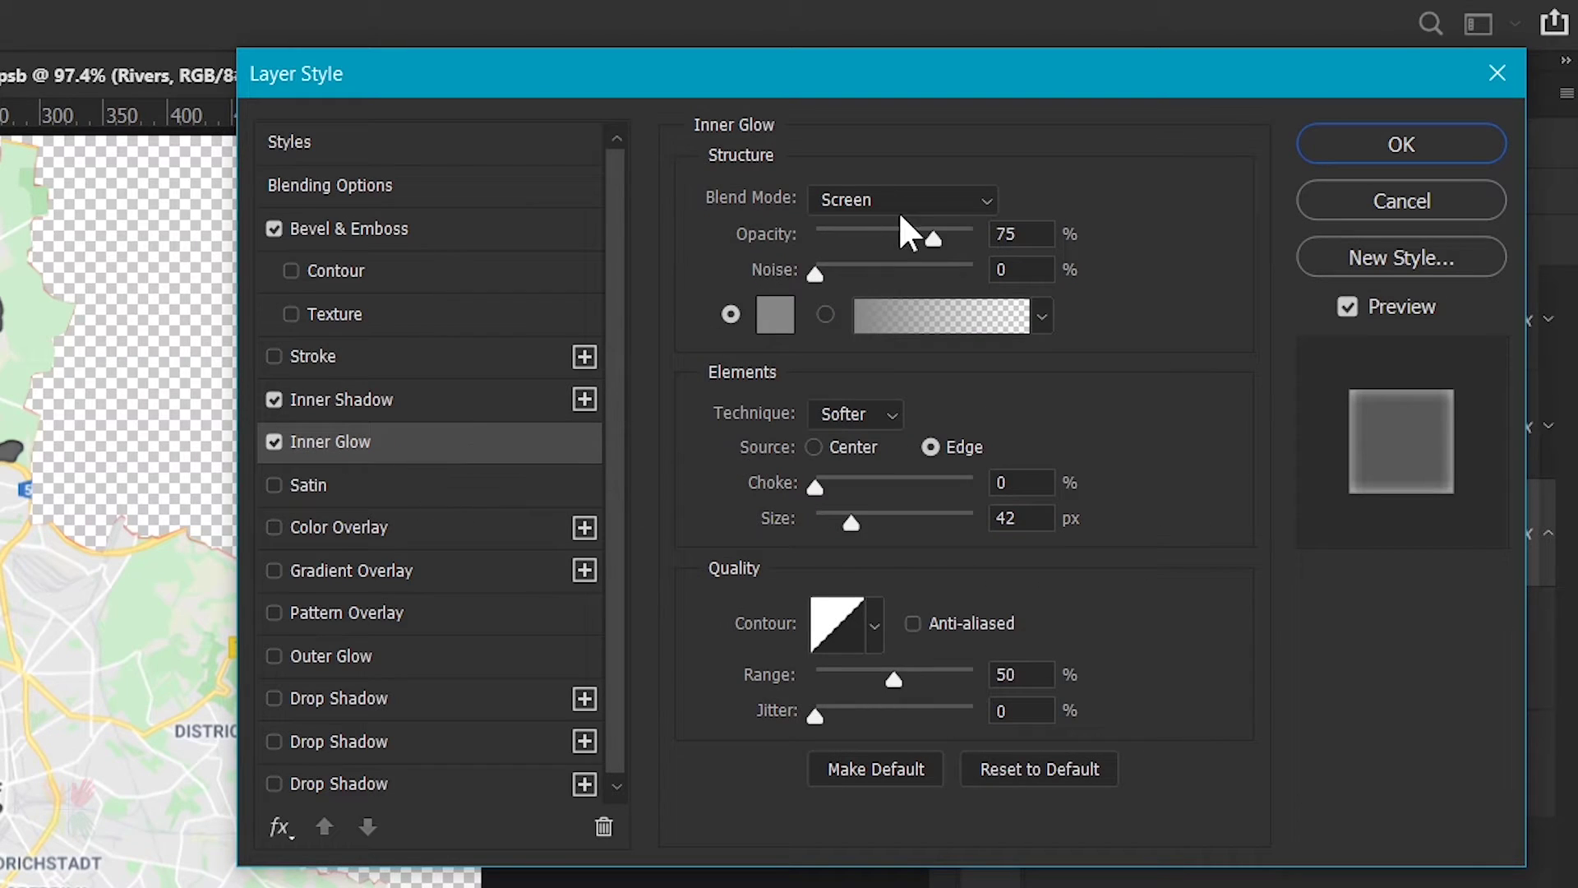
left_click(899, 201)
left_click(896, 226)
left_click(1013, 234)
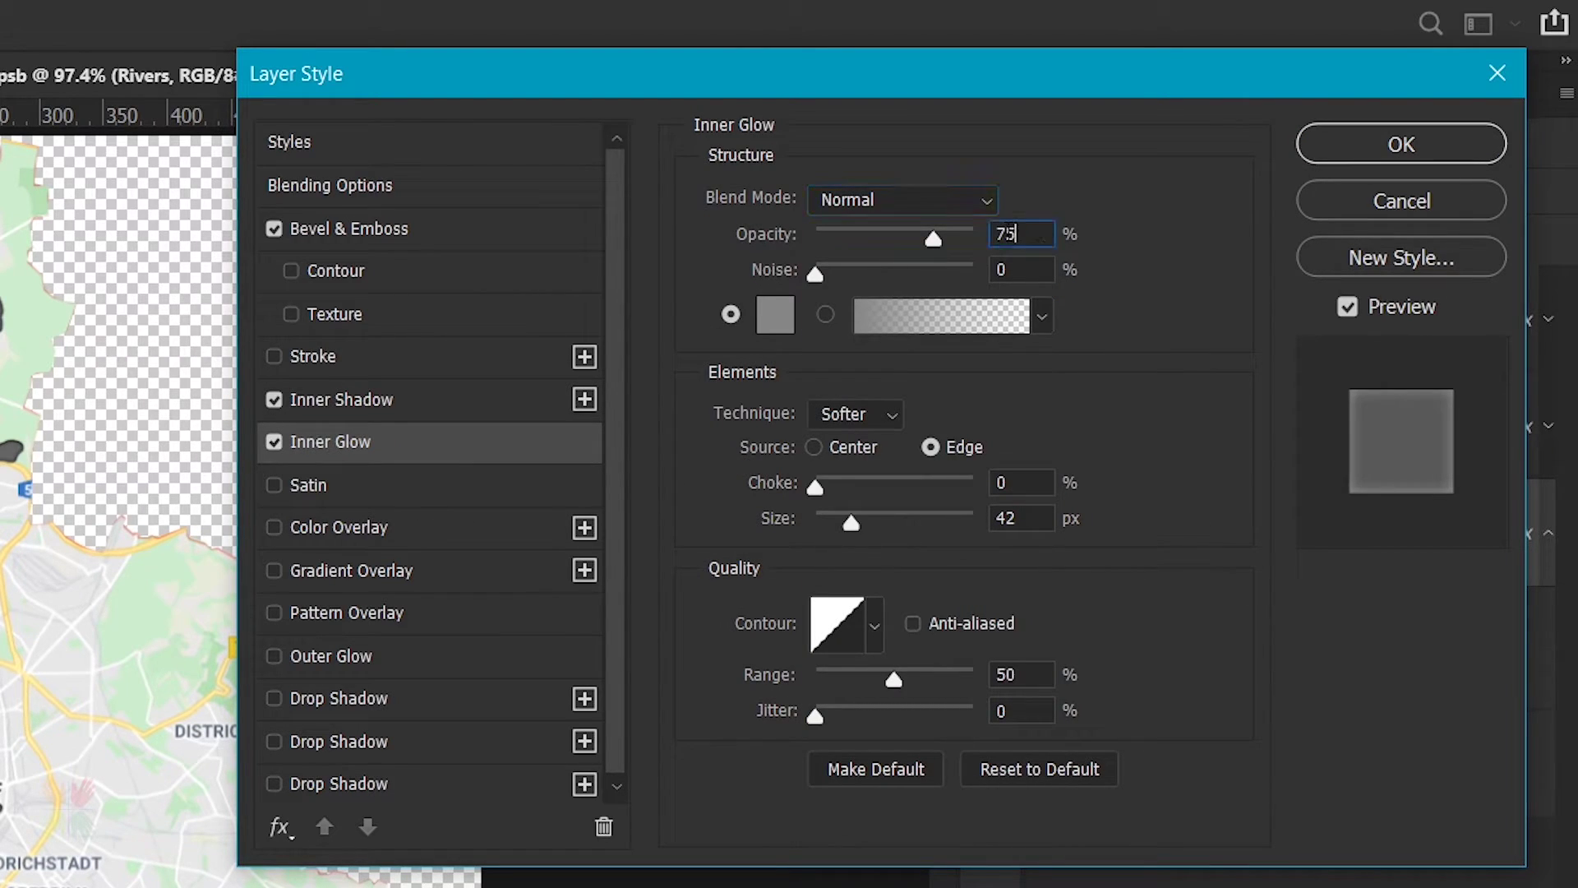
left_click_drag(1018, 234, 973, 229)
type("24")
key("Tab")
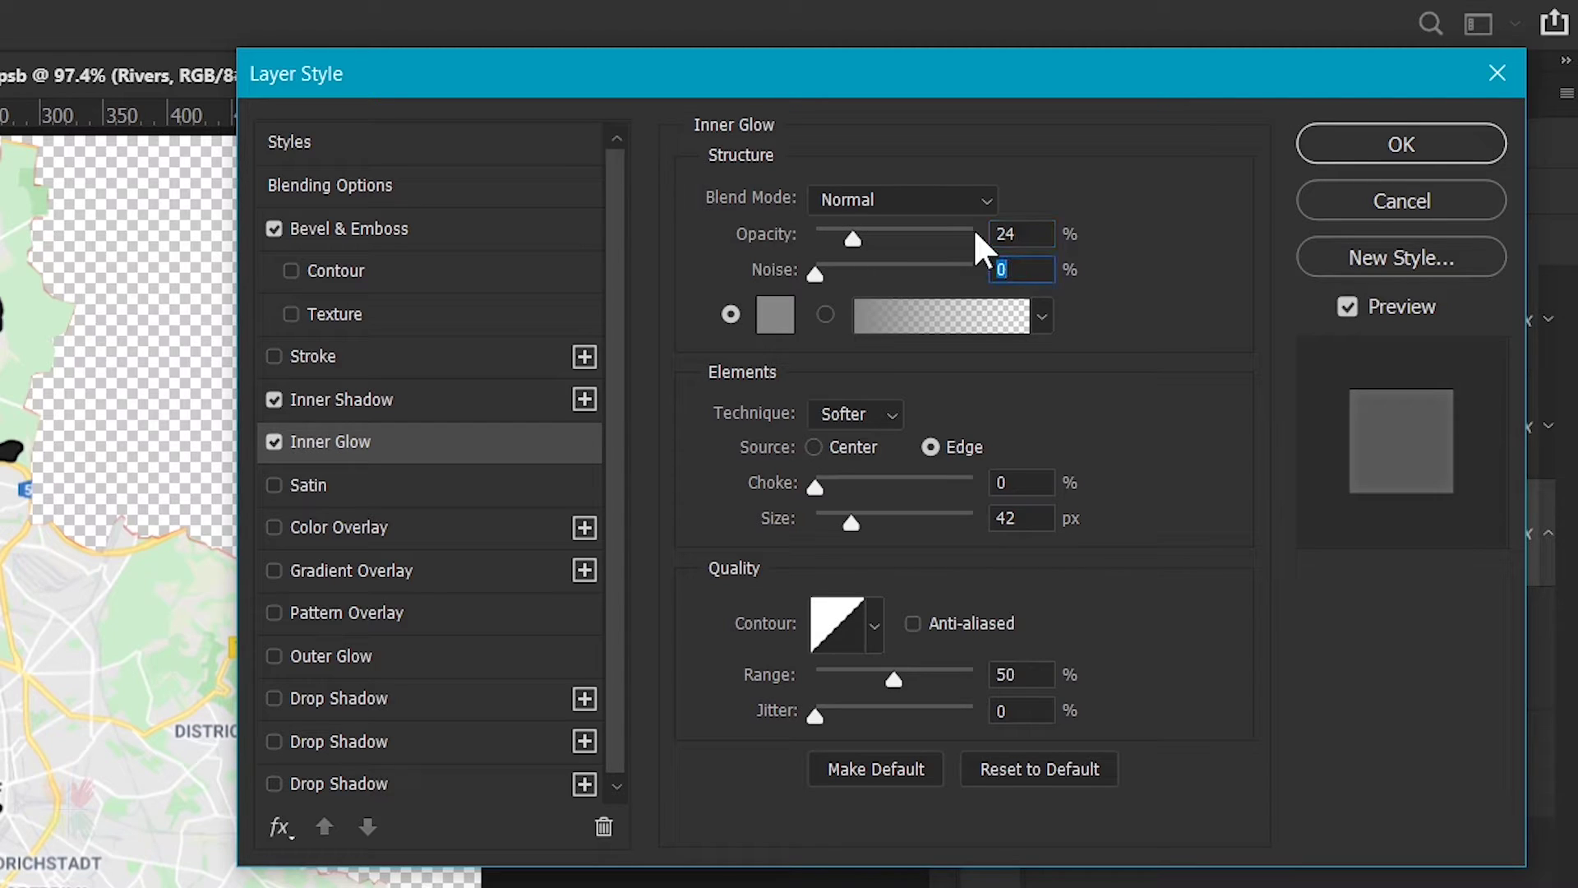
type("58")
Make the Inner Glow white, set its source to Center and its size to 21 px.
left_click(775, 315)
left_click(438, 573)
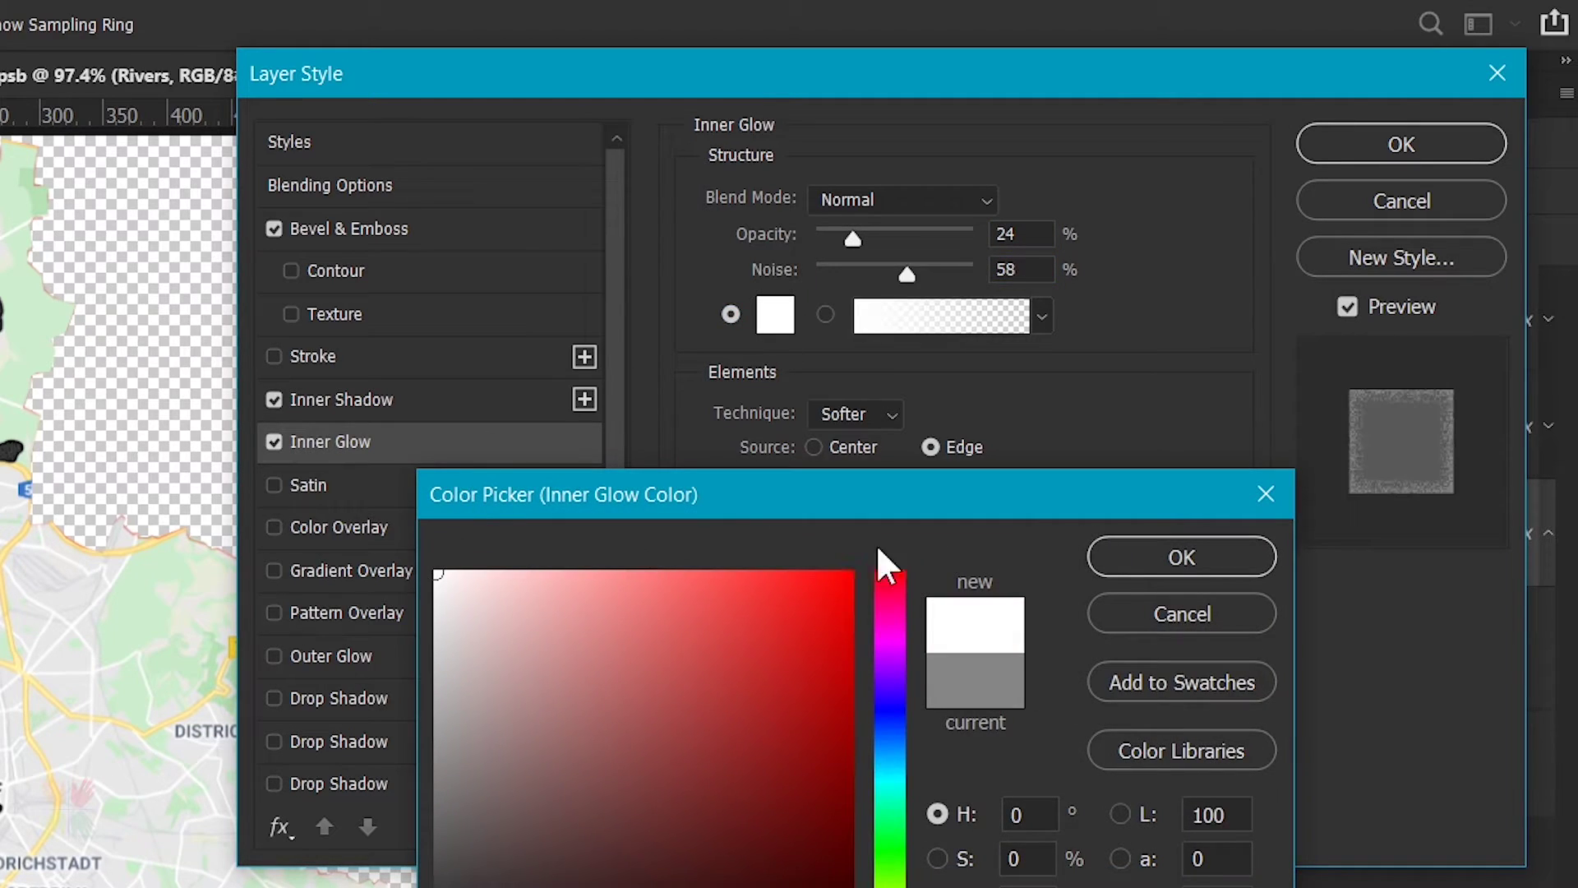
key("Return")
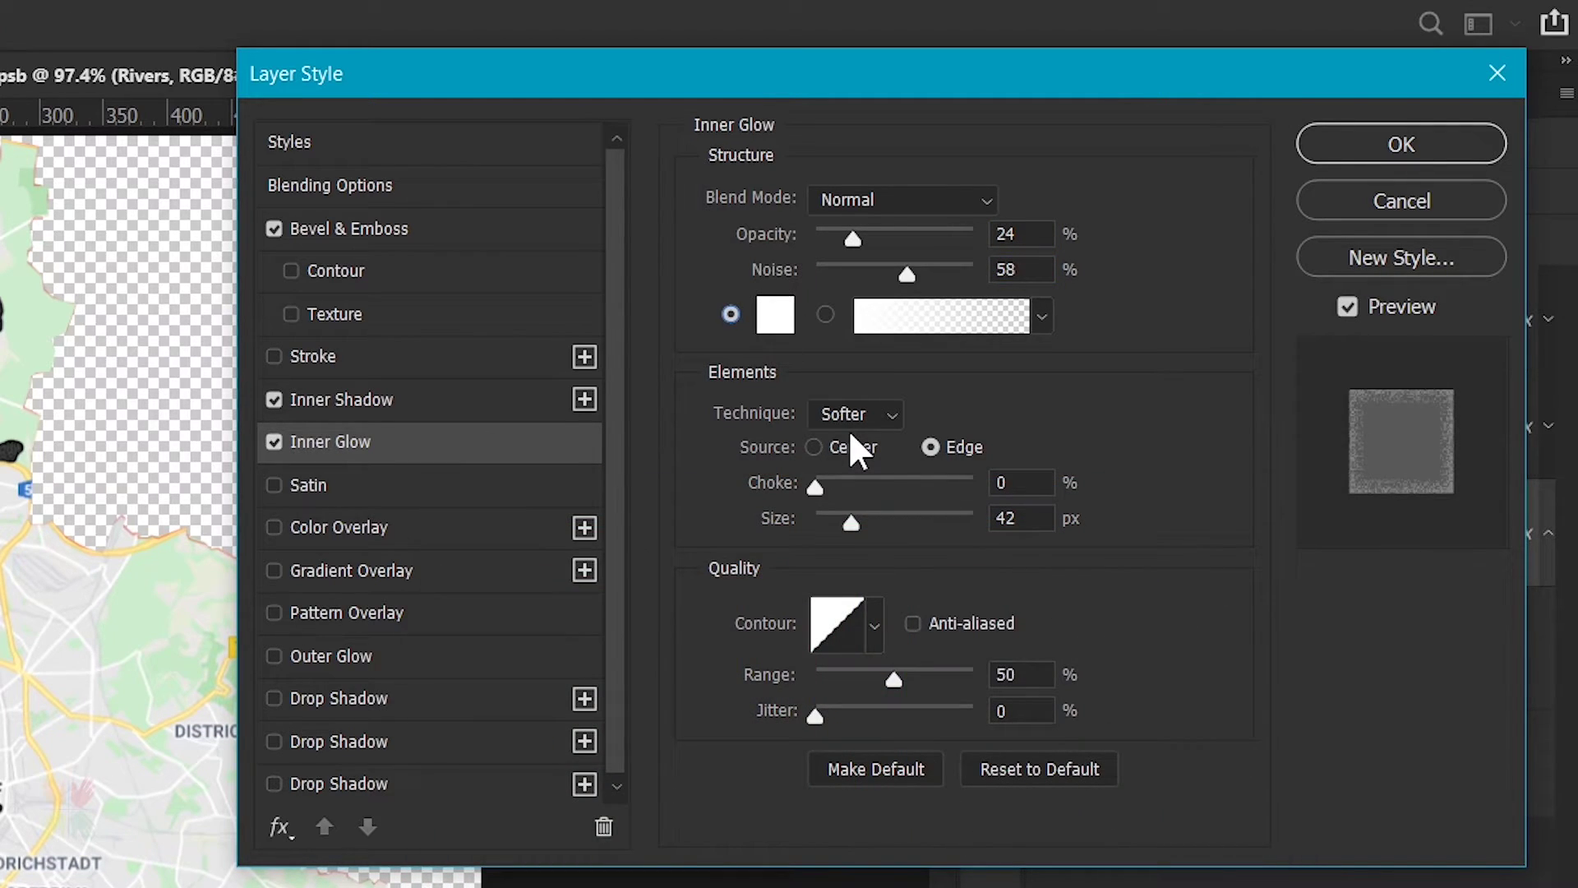
left_click(831, 448)
double_click(1019, 516)
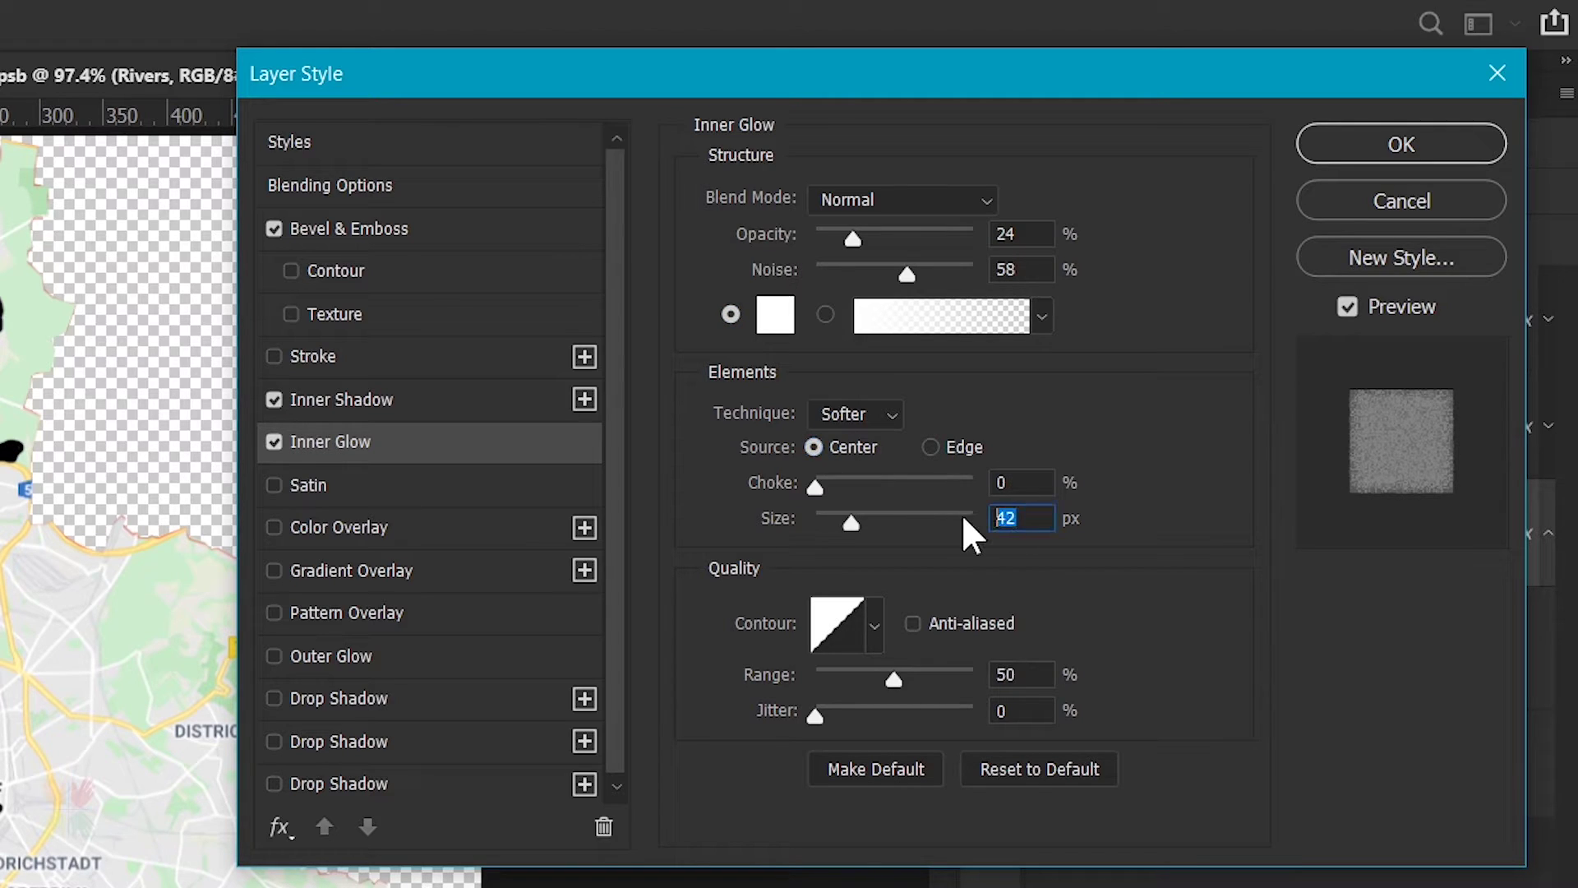
type("21")
Enable Satin with Color Dodge blend mode, 40% opacity and a 90° angle.
left_click(345, 487)
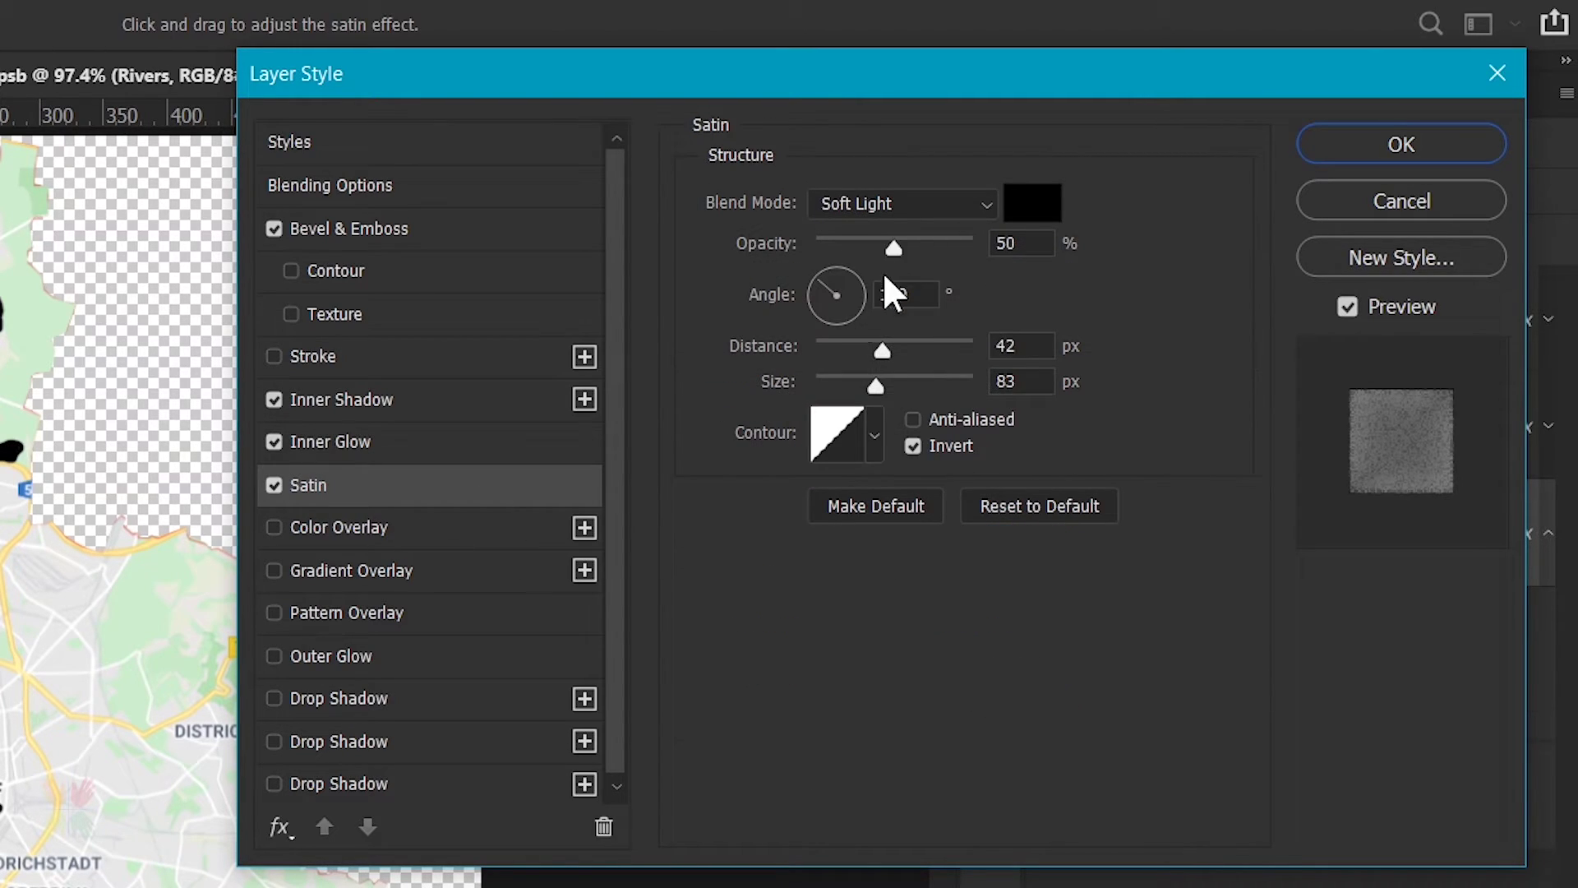
left_click(883, 206)
left_click(881, 504)
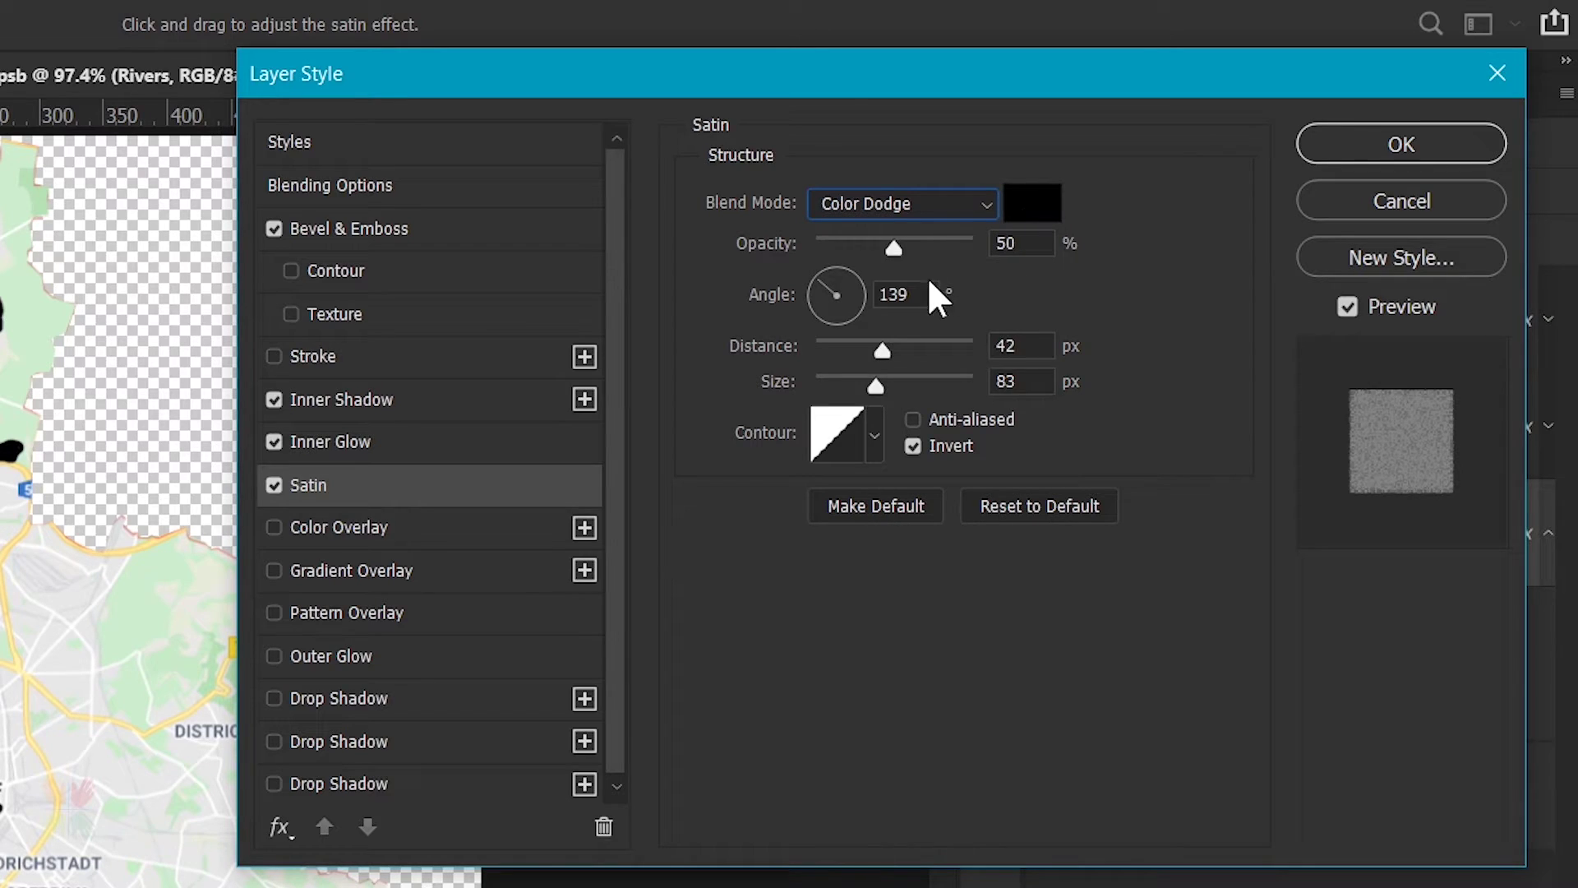
type("40")
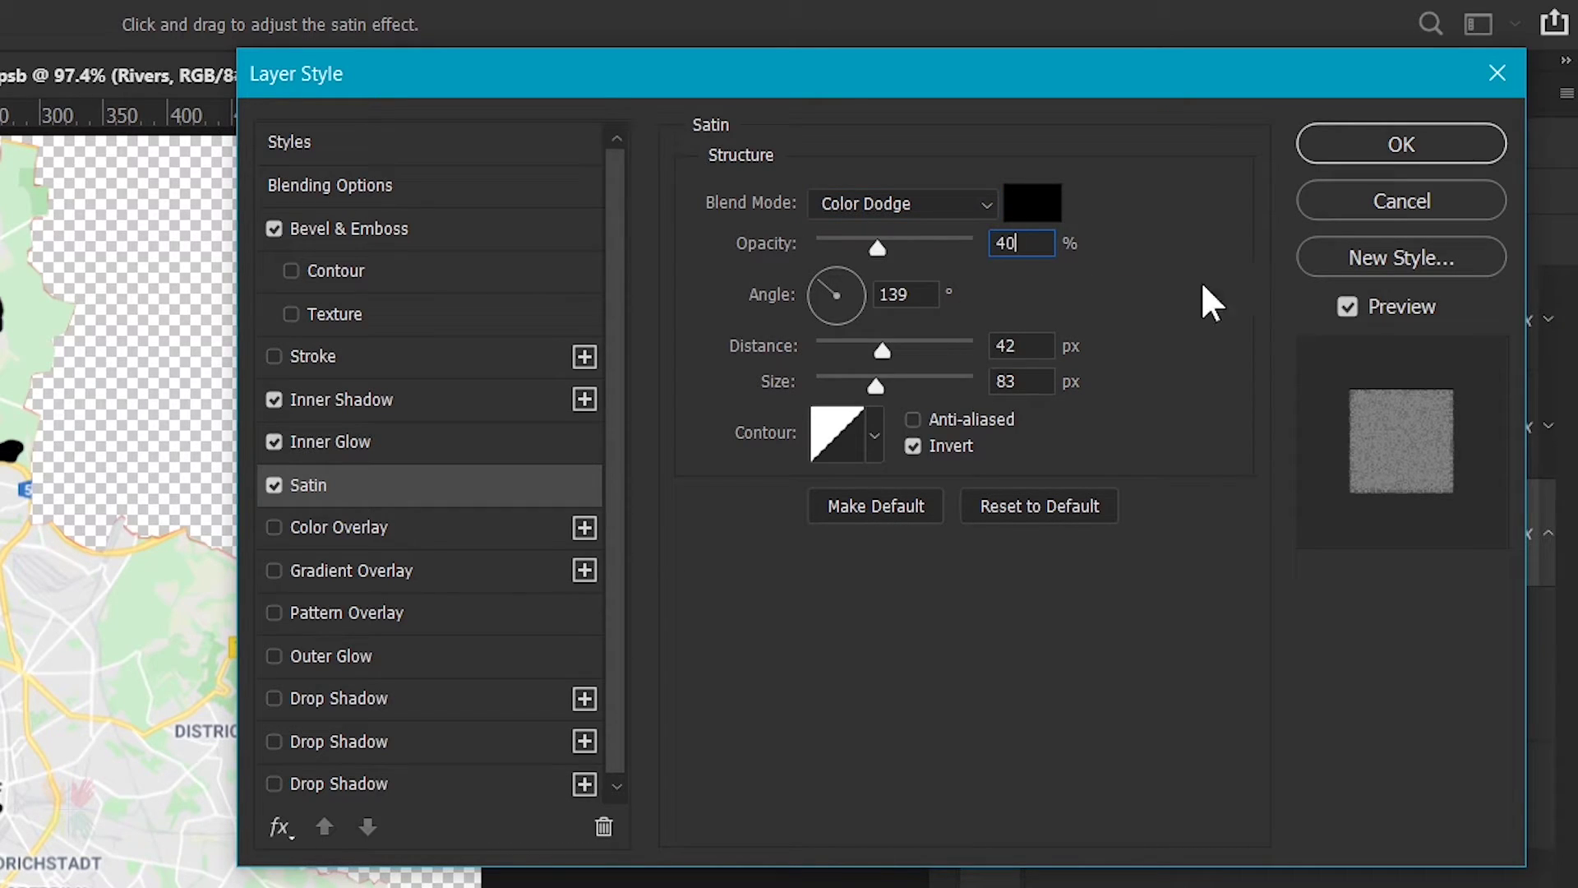
key("Tab")
type("90")
Set the Satin distance to 4 px and size to 8 px, and choose a wave-shaped contour.
key("Tab")
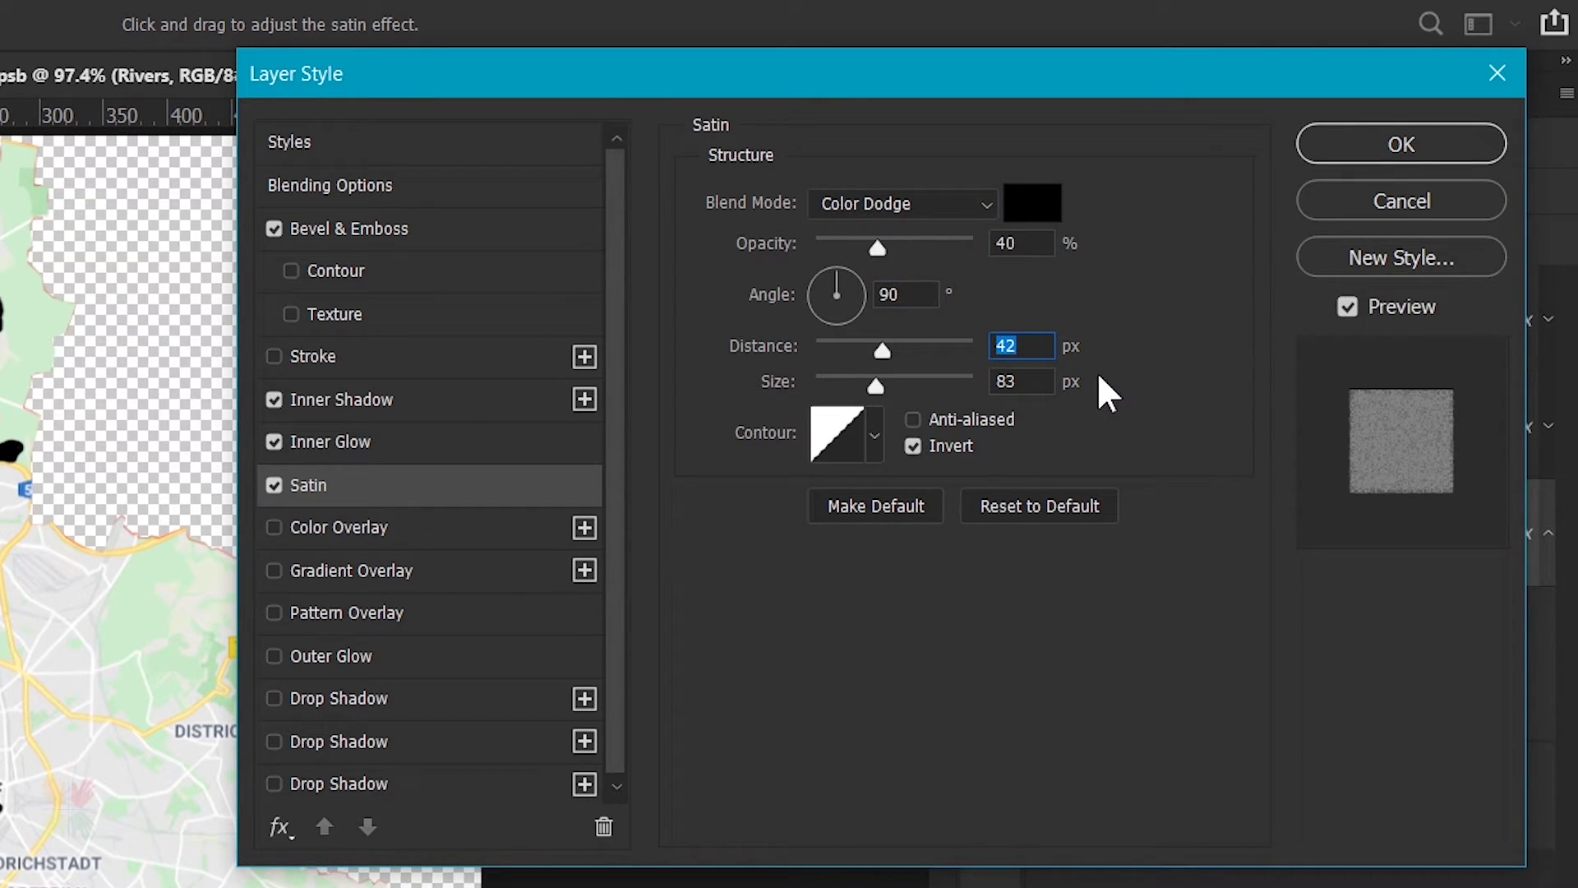
type("4")
key("Tab")
type("8")
left_click(875, 436)
scroll(757, 645, "down", 3)
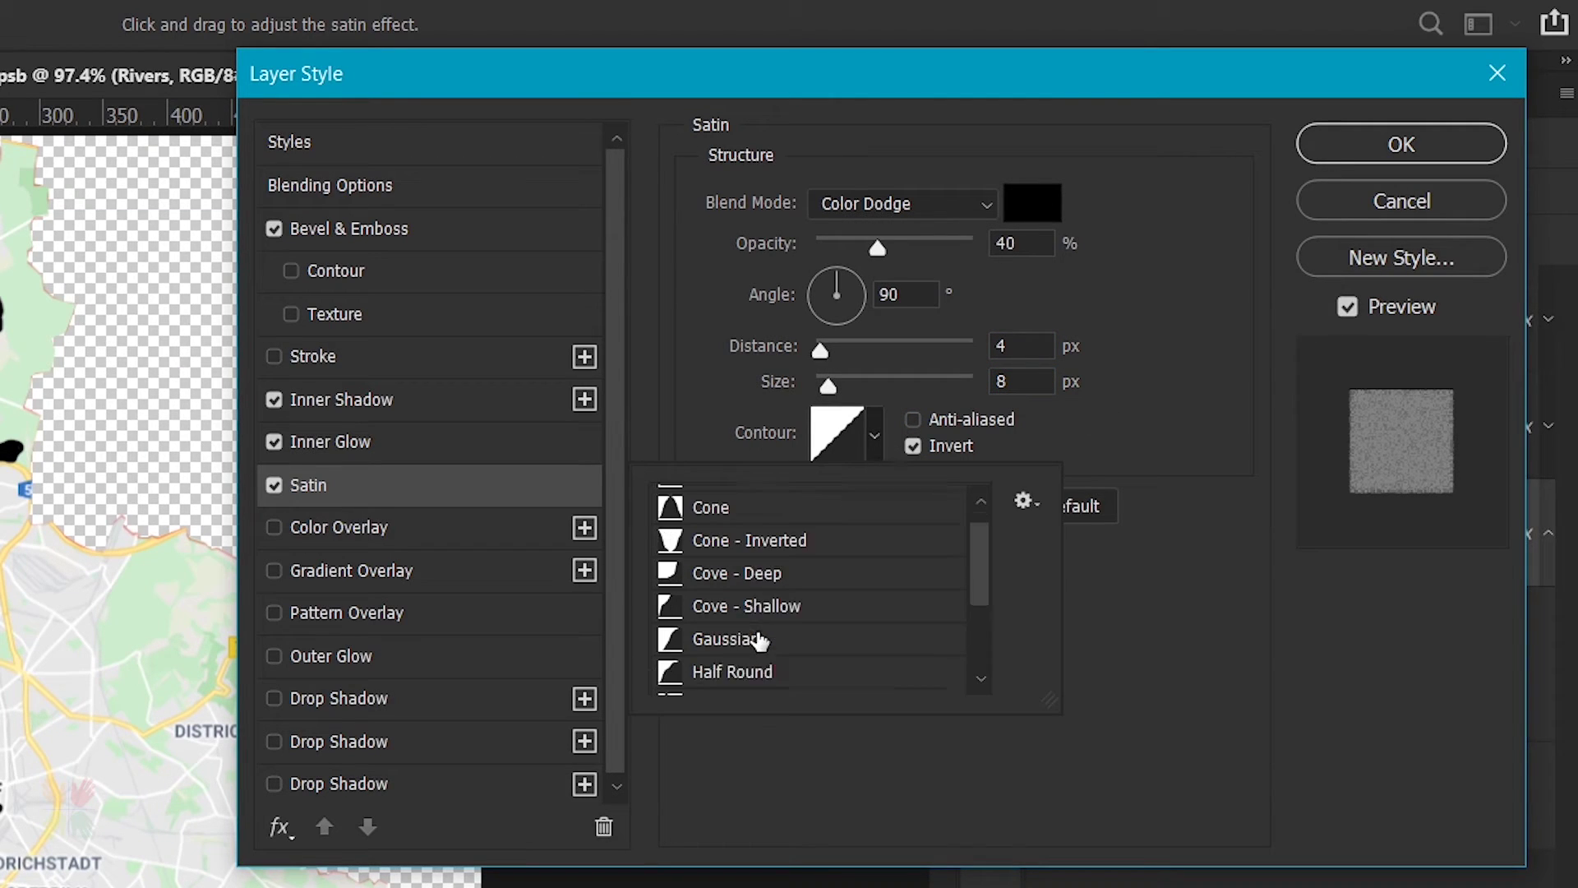
left_click(758, 652)
left_click(890, 456)
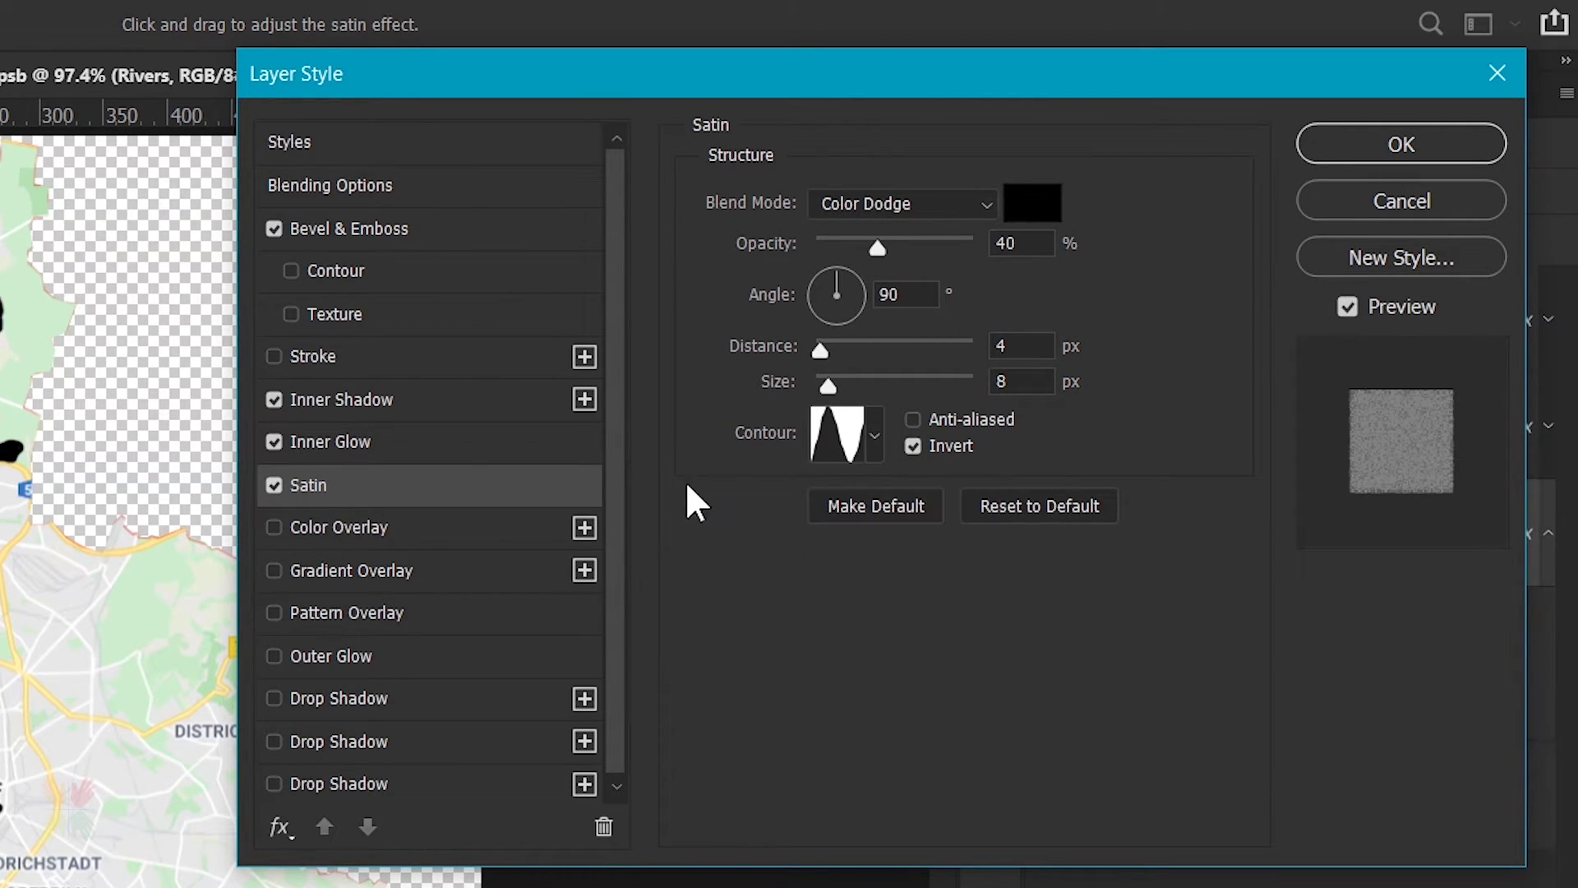
Enable the Gradient Overlay, check the colour stops of its black-to-transparent gradient, and set its scale to 100%.
left_click(335, 569)
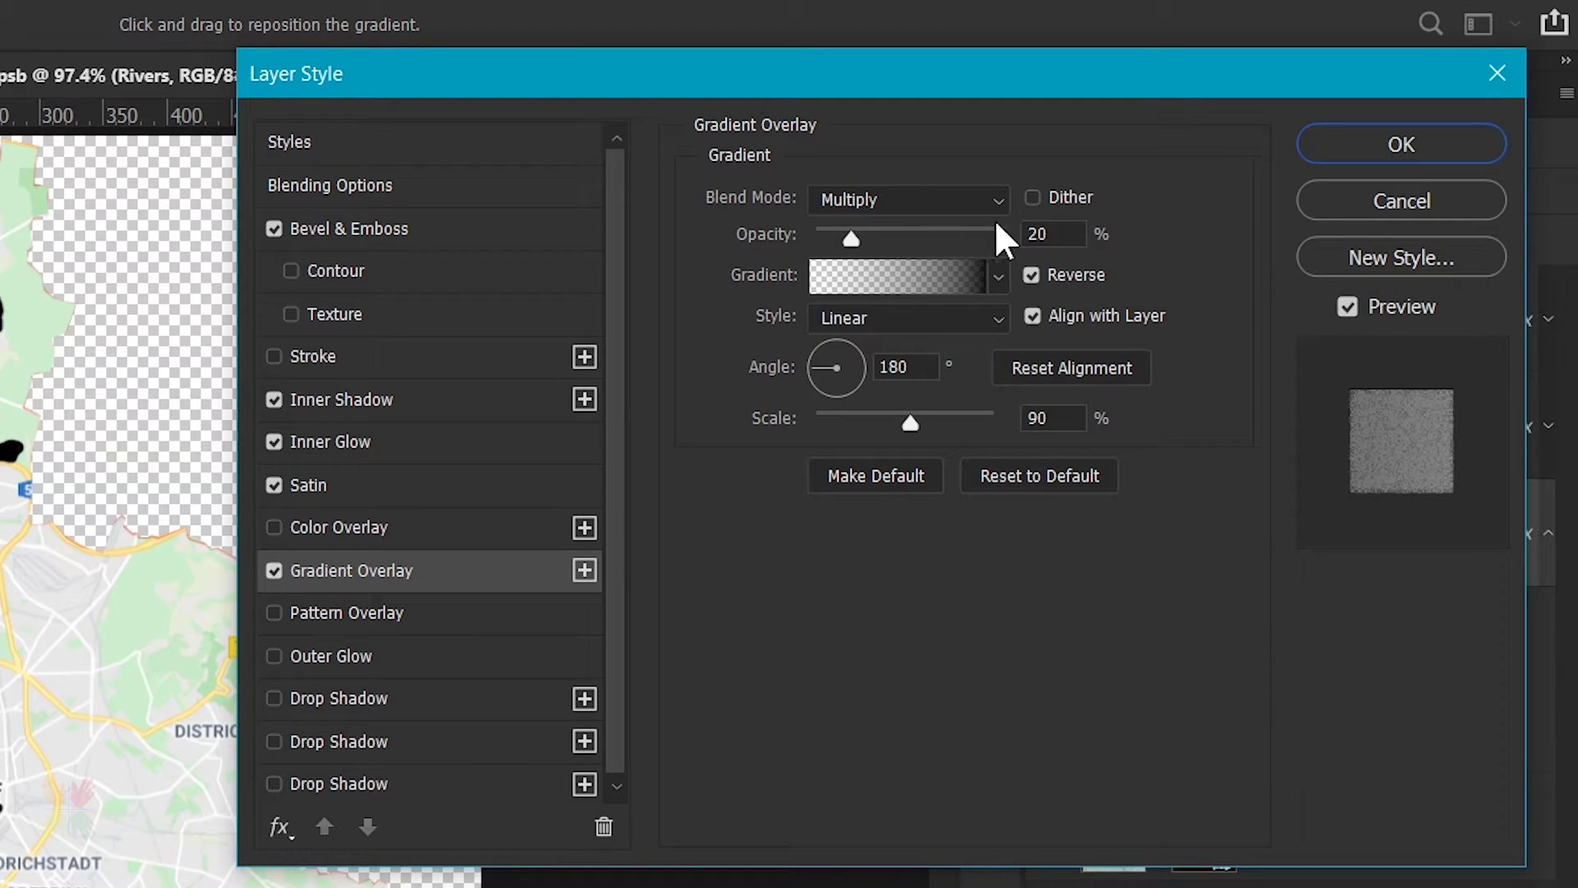
left_click(887, 279)
left_click(711, 645)
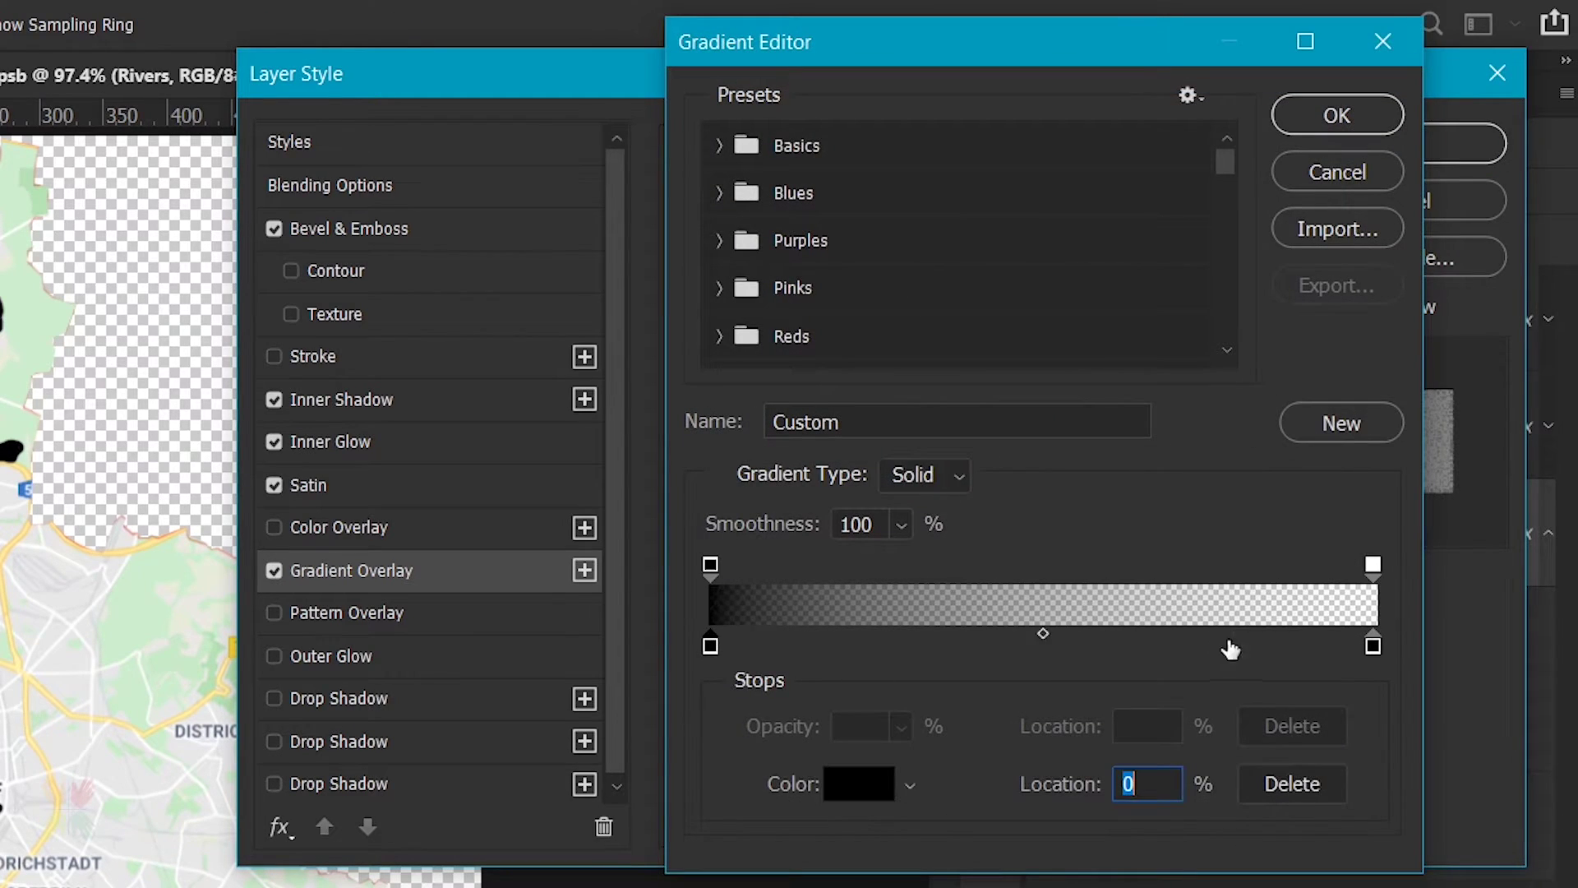
left_click(1372, 645)
left_click(1307, 123)
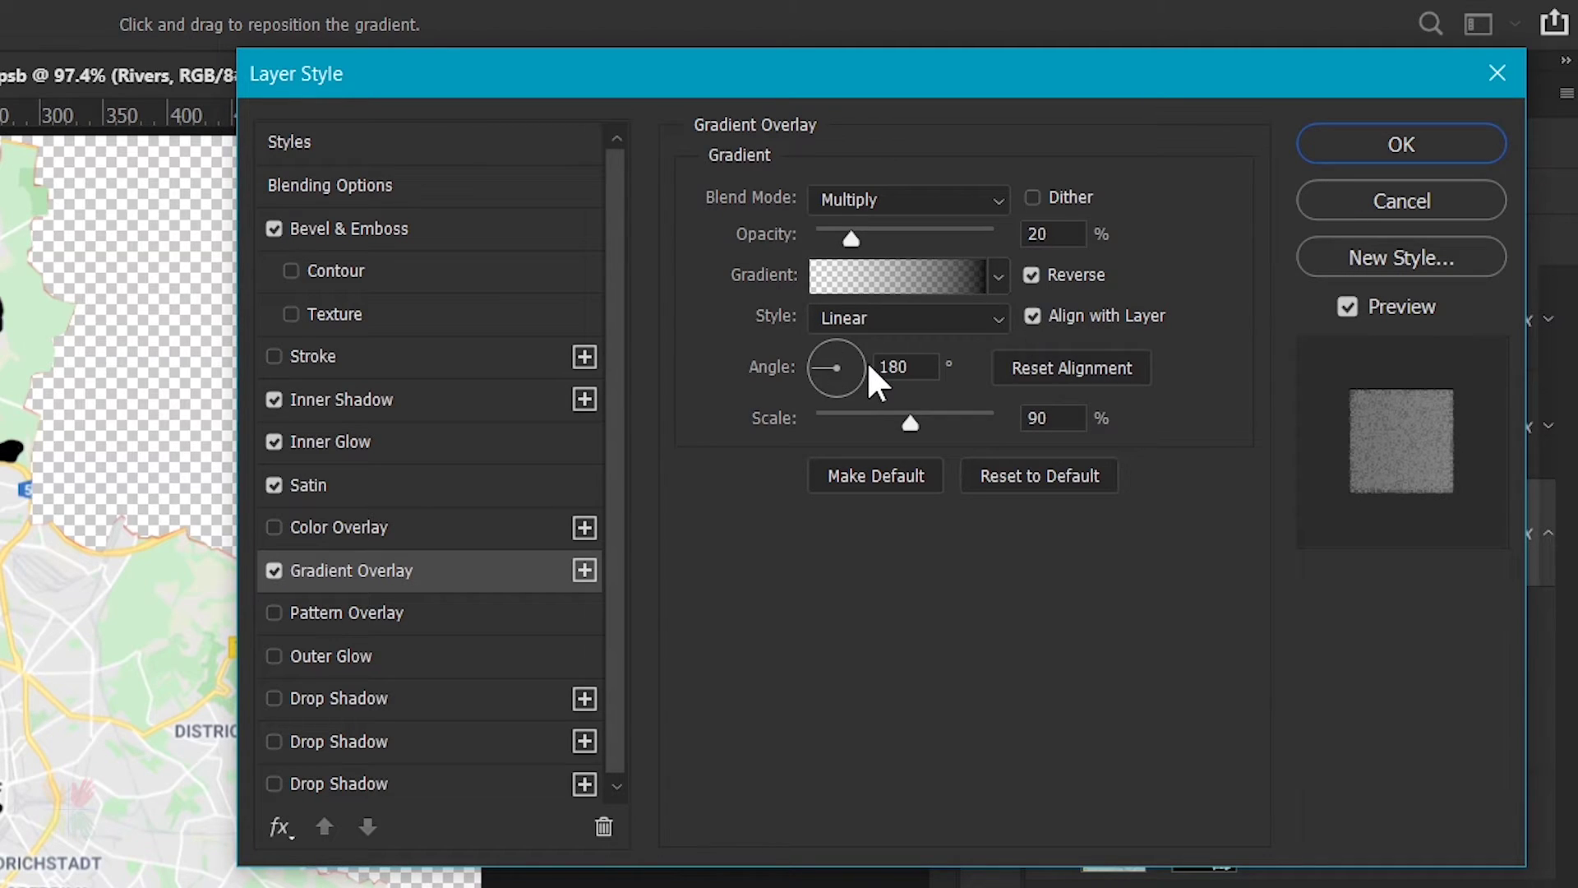
left_click(1048, 418)
type("100")
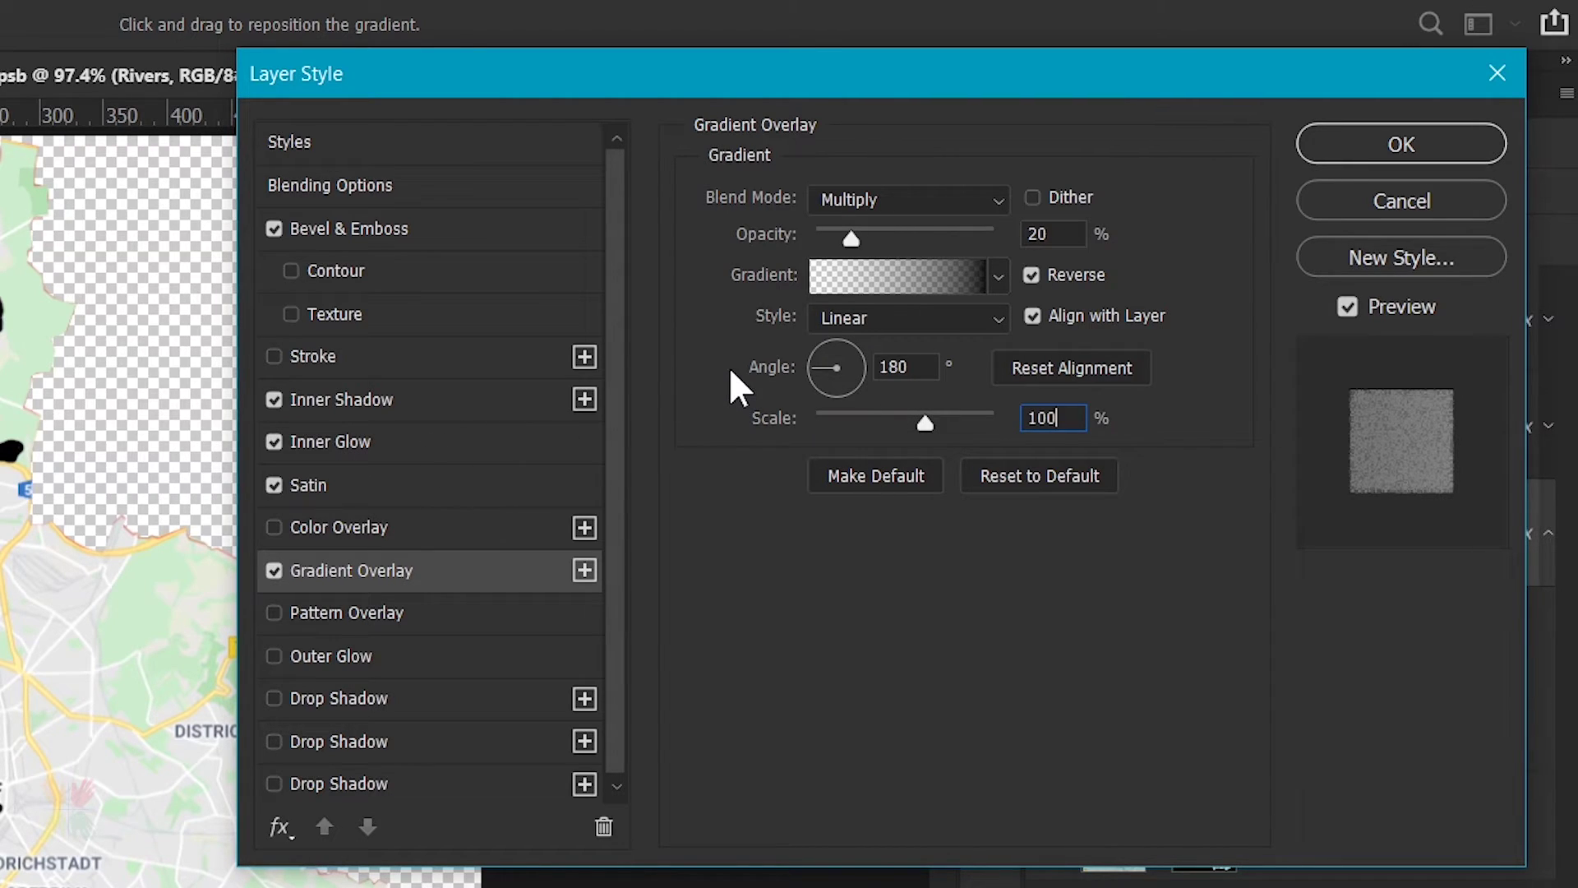
Enable the Pattern Overlay and choose the i3dmg_water_blue pattern.
left_click(491, 613)
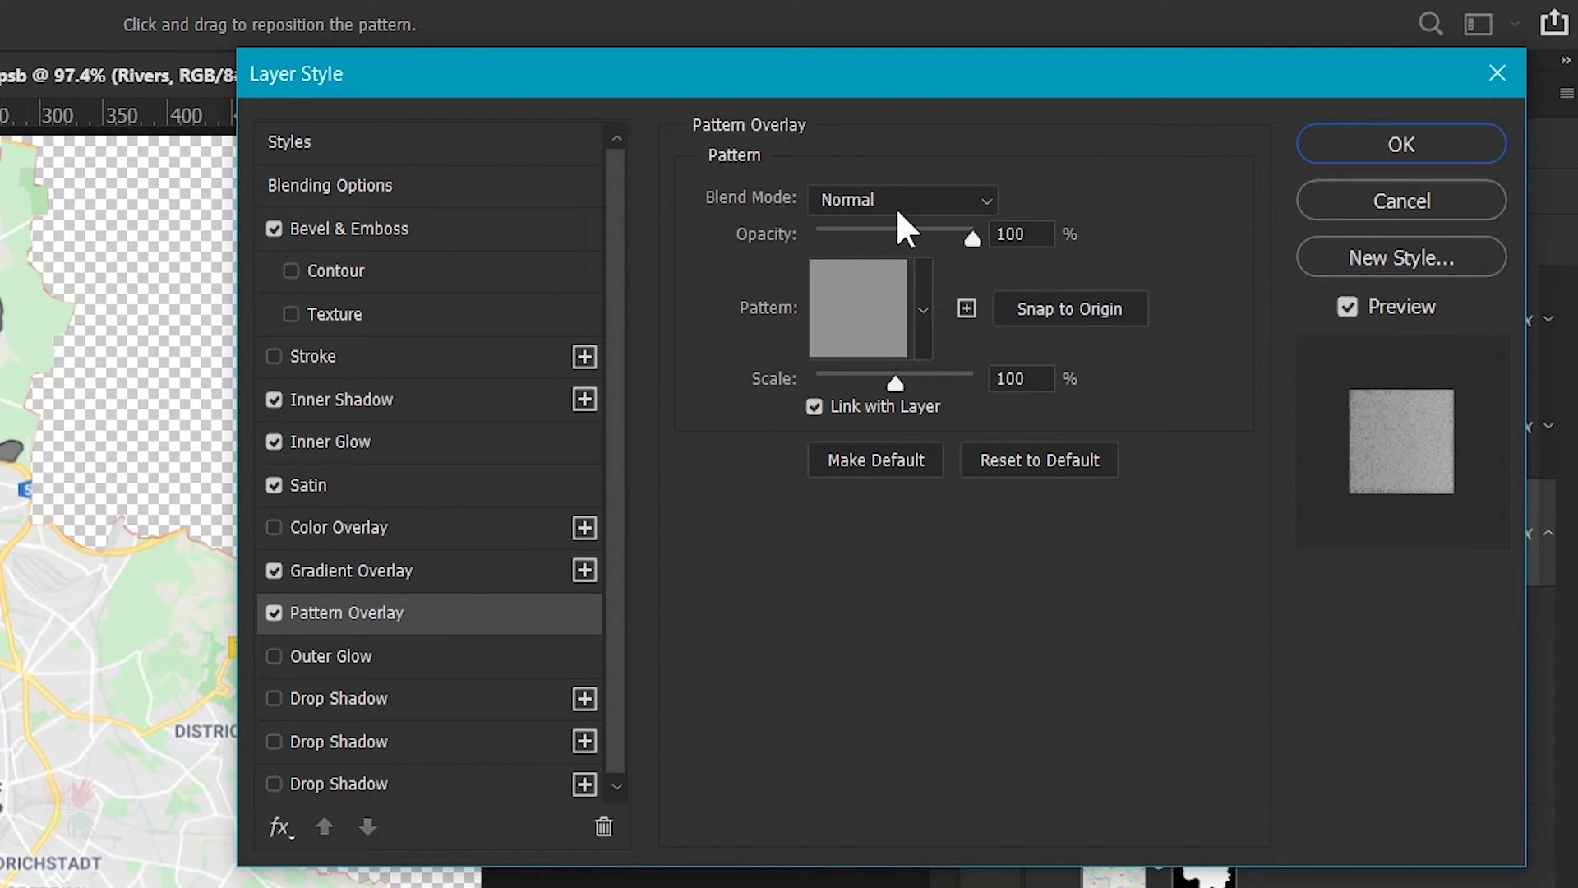
left_click(923, 310)
scroll(723, 747, "down", 3)
left_click(654, 814)
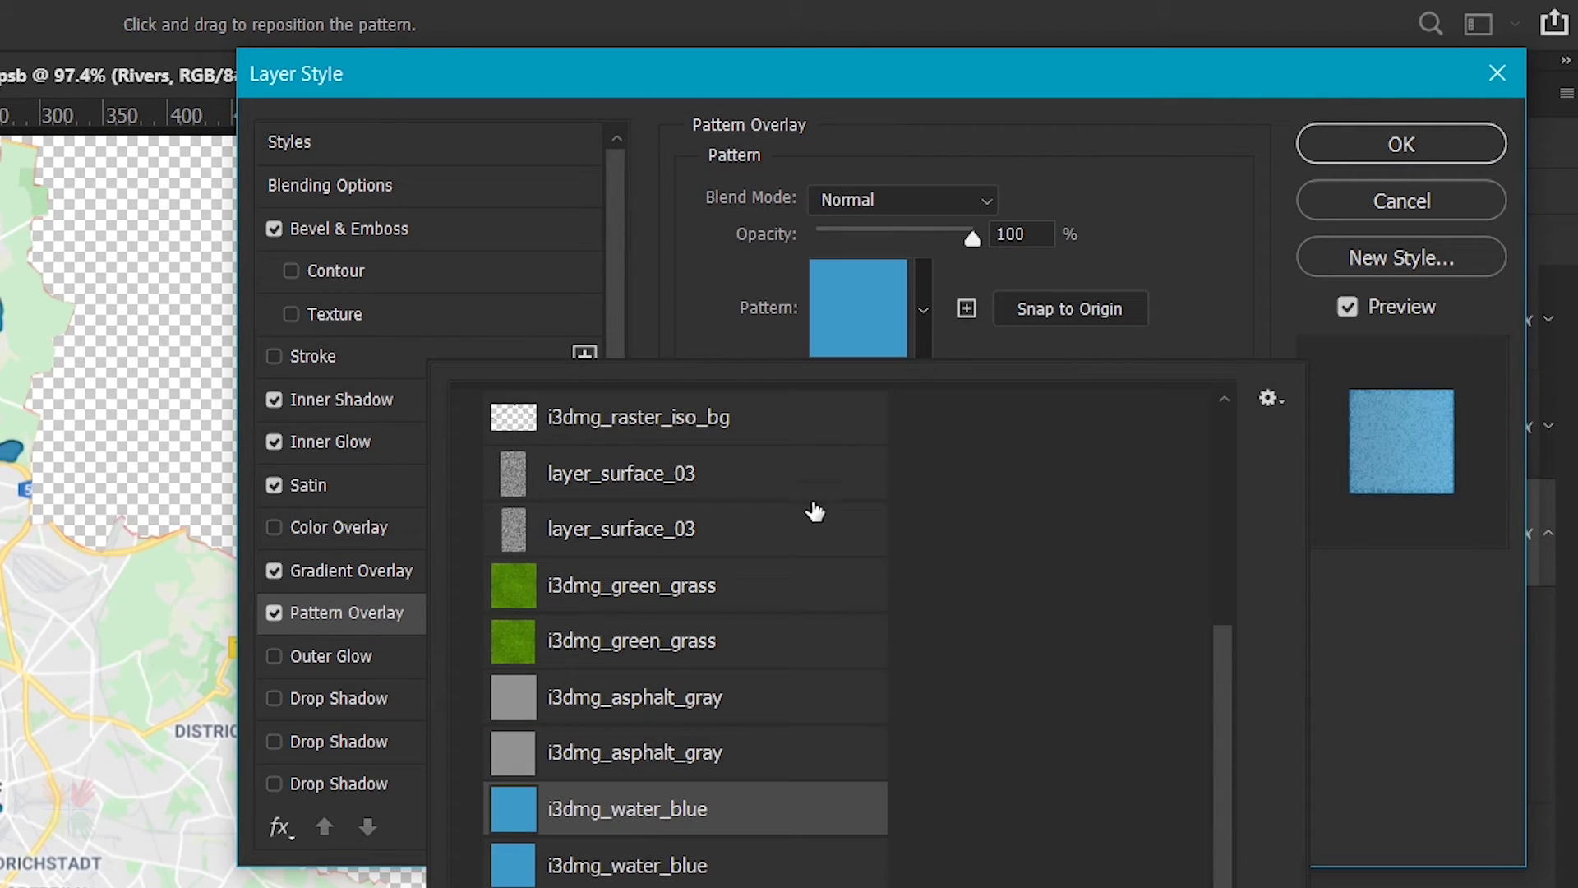
left_click(924, 332)
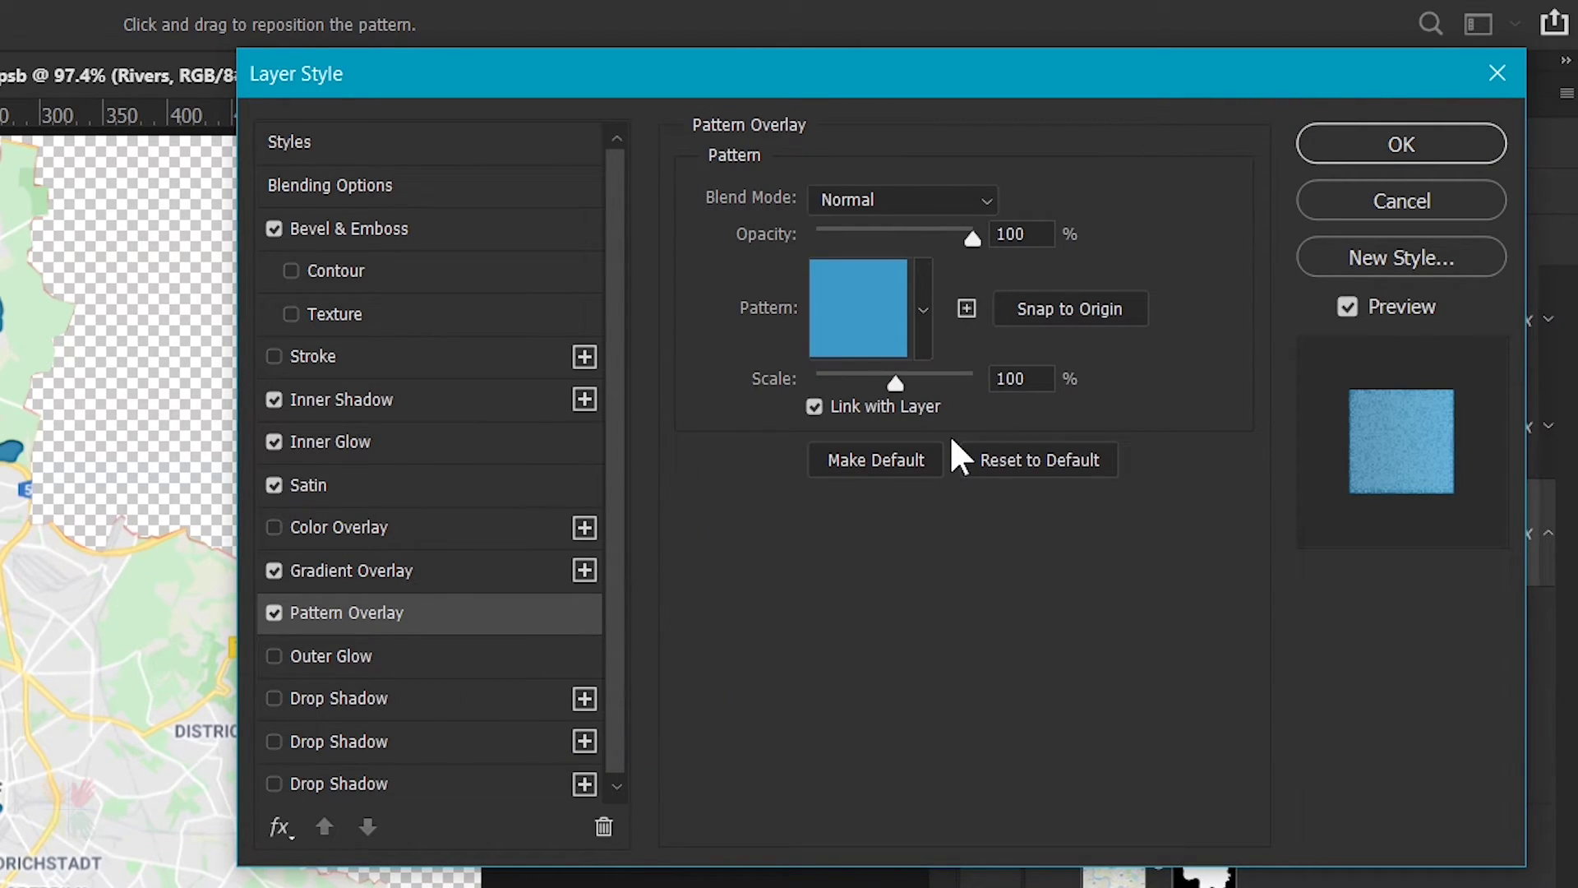
Enable a Drop Shadow on the Rivers layer with Normal blend mode and white as its colour.
left_click(367, 700)
left_click(896, 205)
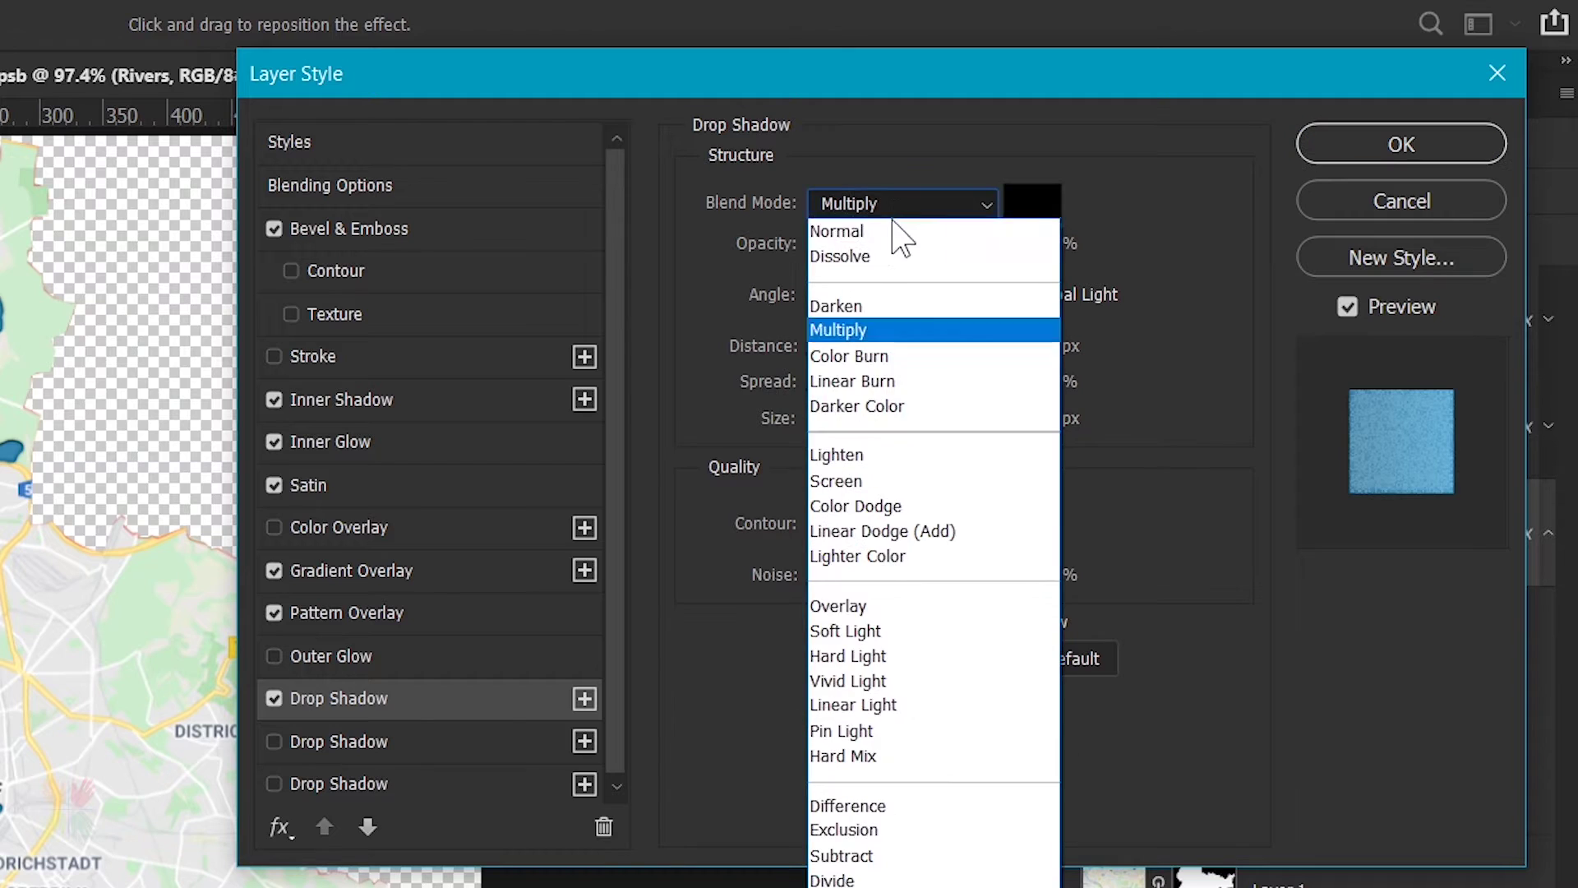
left_click(895, 230)
left_click(1018, 203)
left_click_drag(461, 594, 405, 561)
left_click(1120, 255)
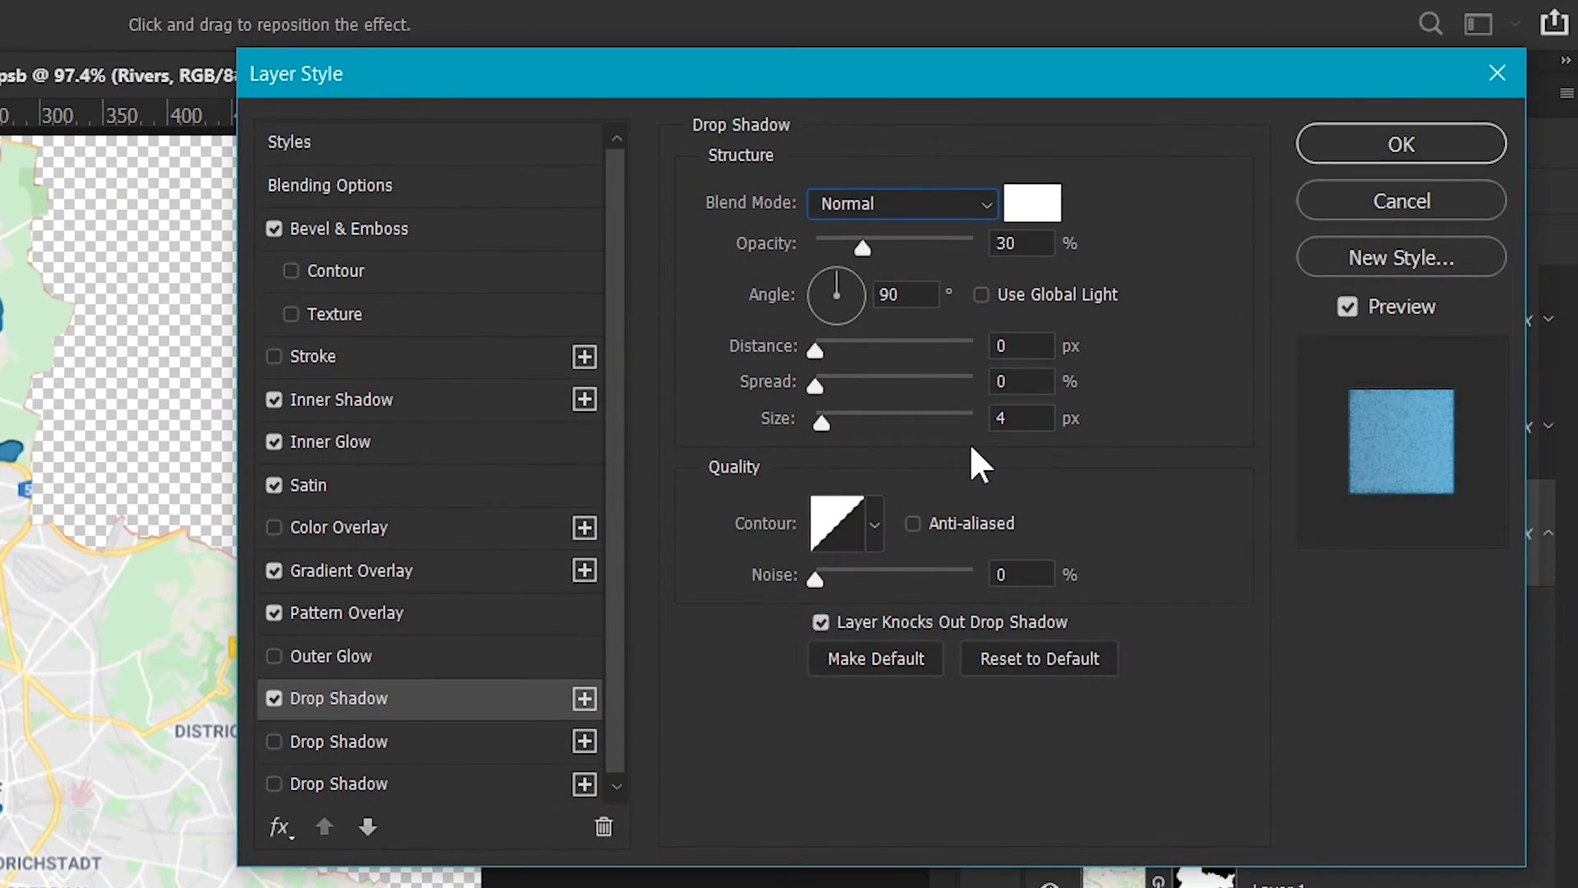
Set the drop shadow's opacity to 50% and angle to -90°, keep its size at 4 px, and apply the layer style.
key("Tab")
type("50")
key("Tab")
type("-90")
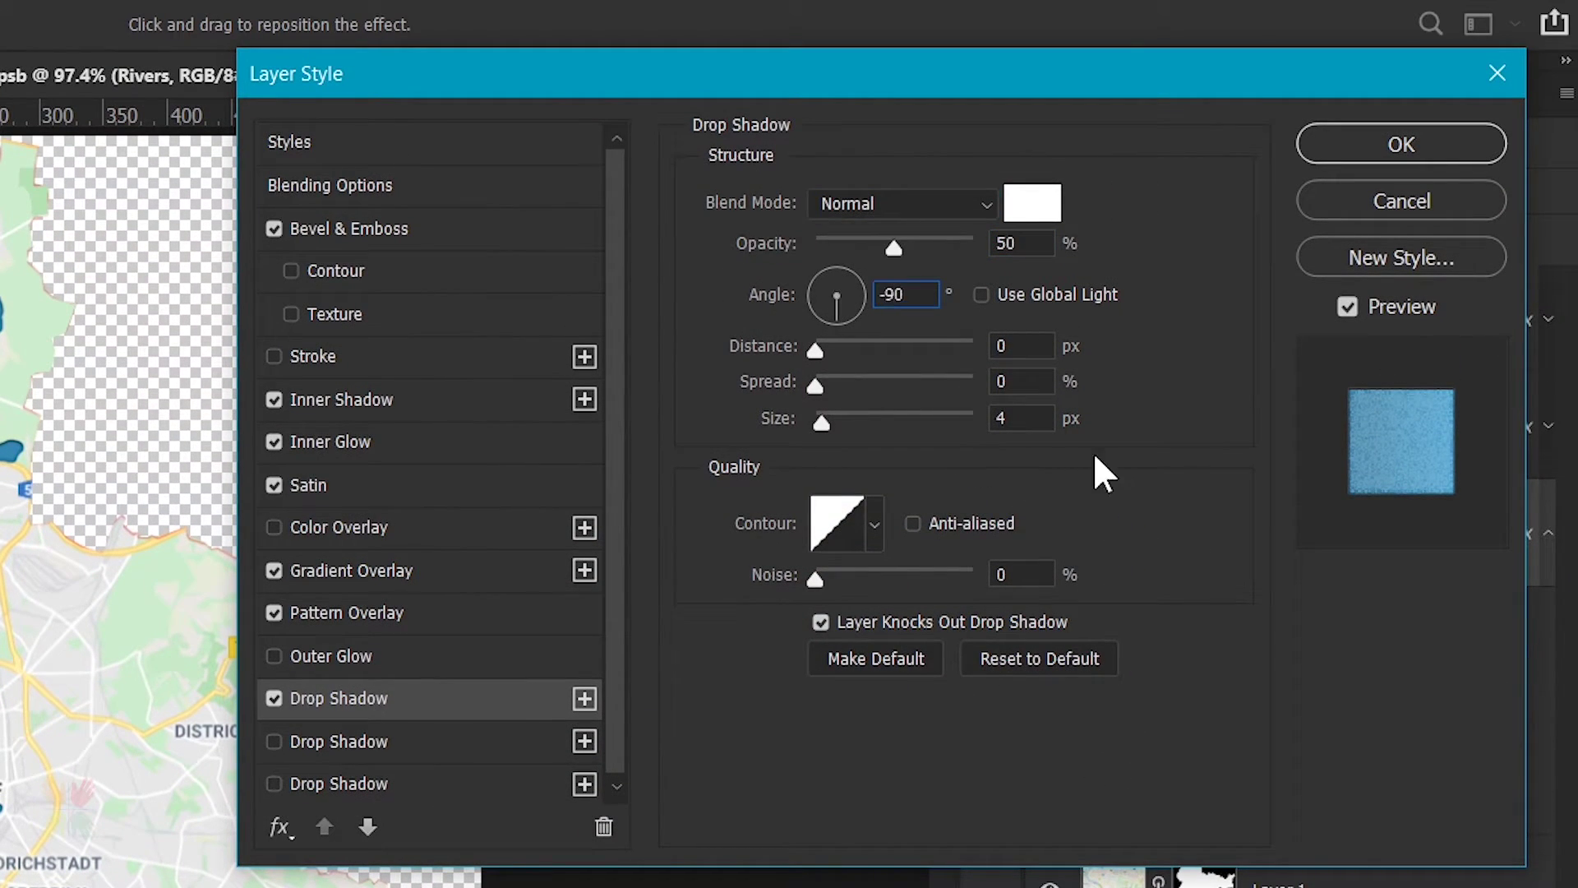
key("Tab")
key("Tab")
key("Tab")
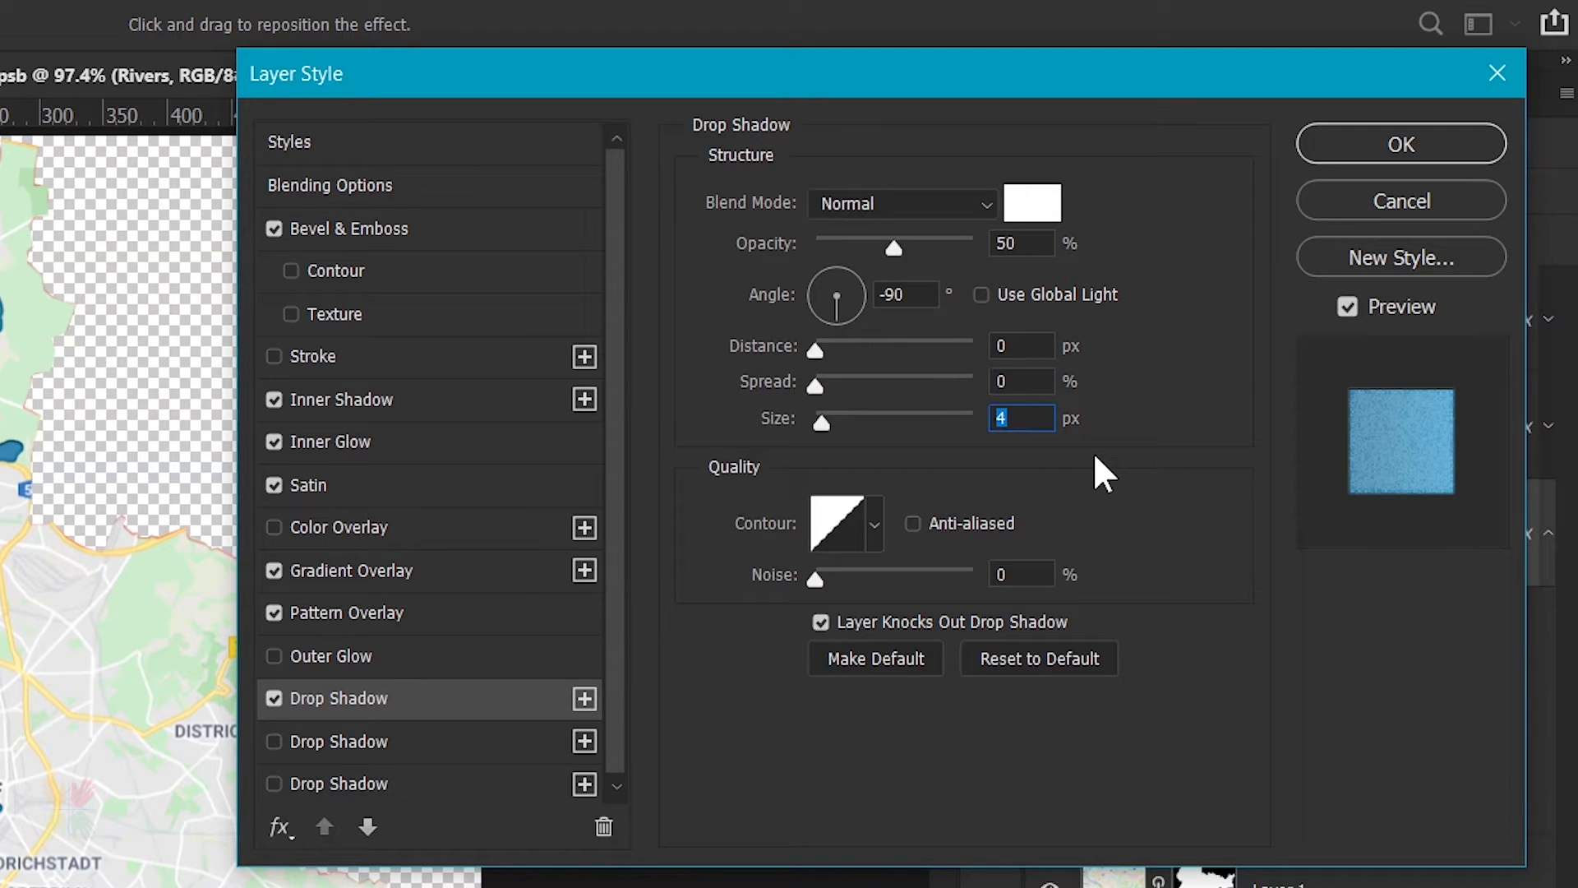
left_click(1344, 145)
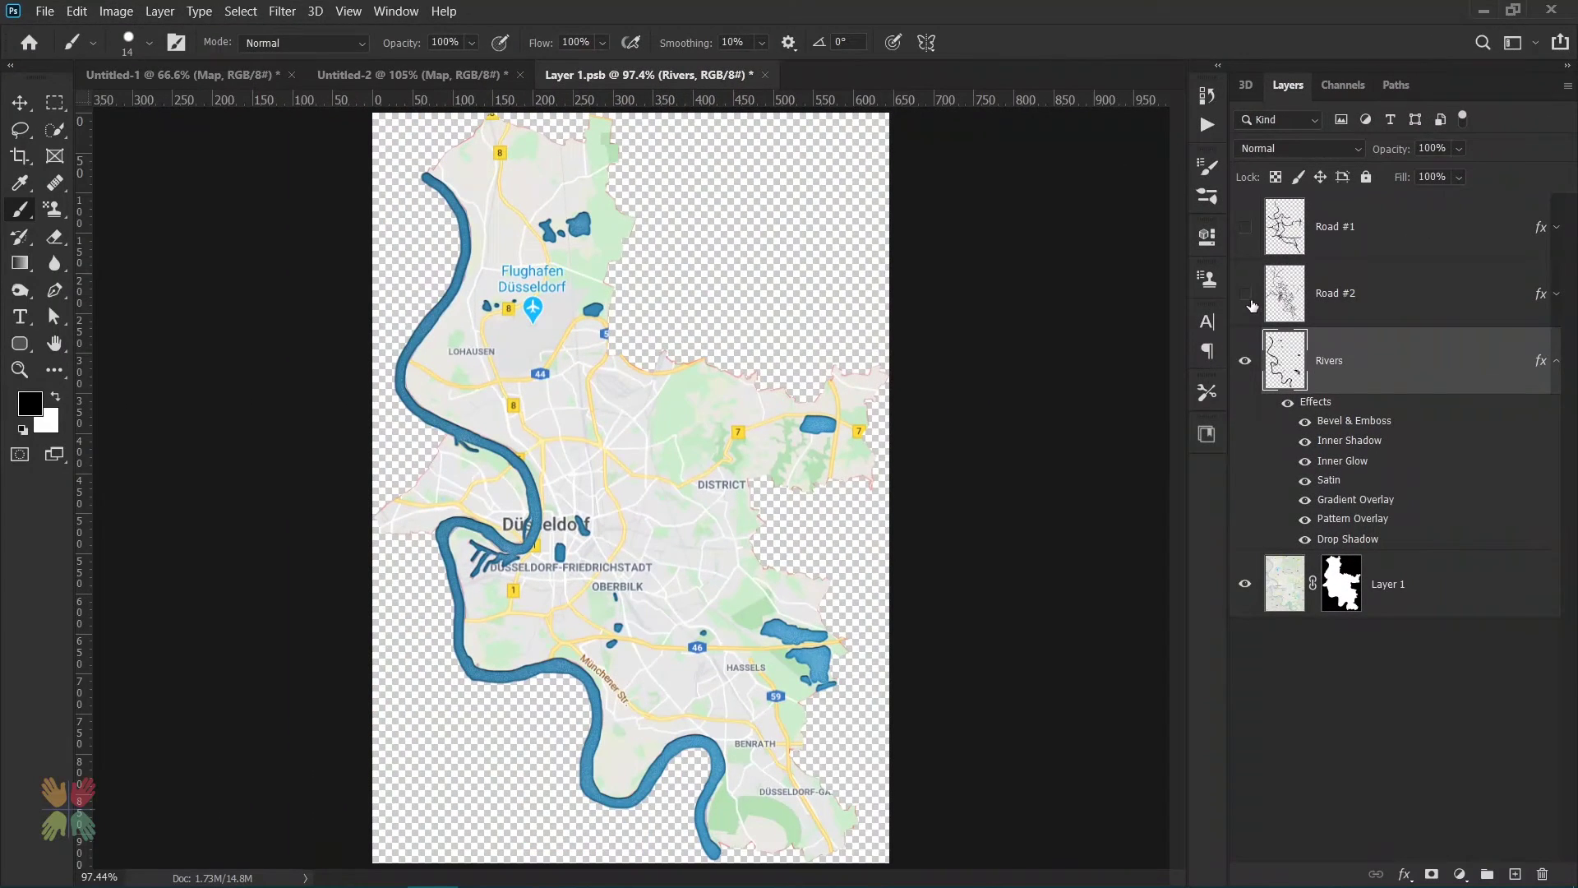
Show the Road #1 and Road #2 layers and collapse the Rivers layer's effects list.
left_click(1245, 293)
left_click(1245, 227)
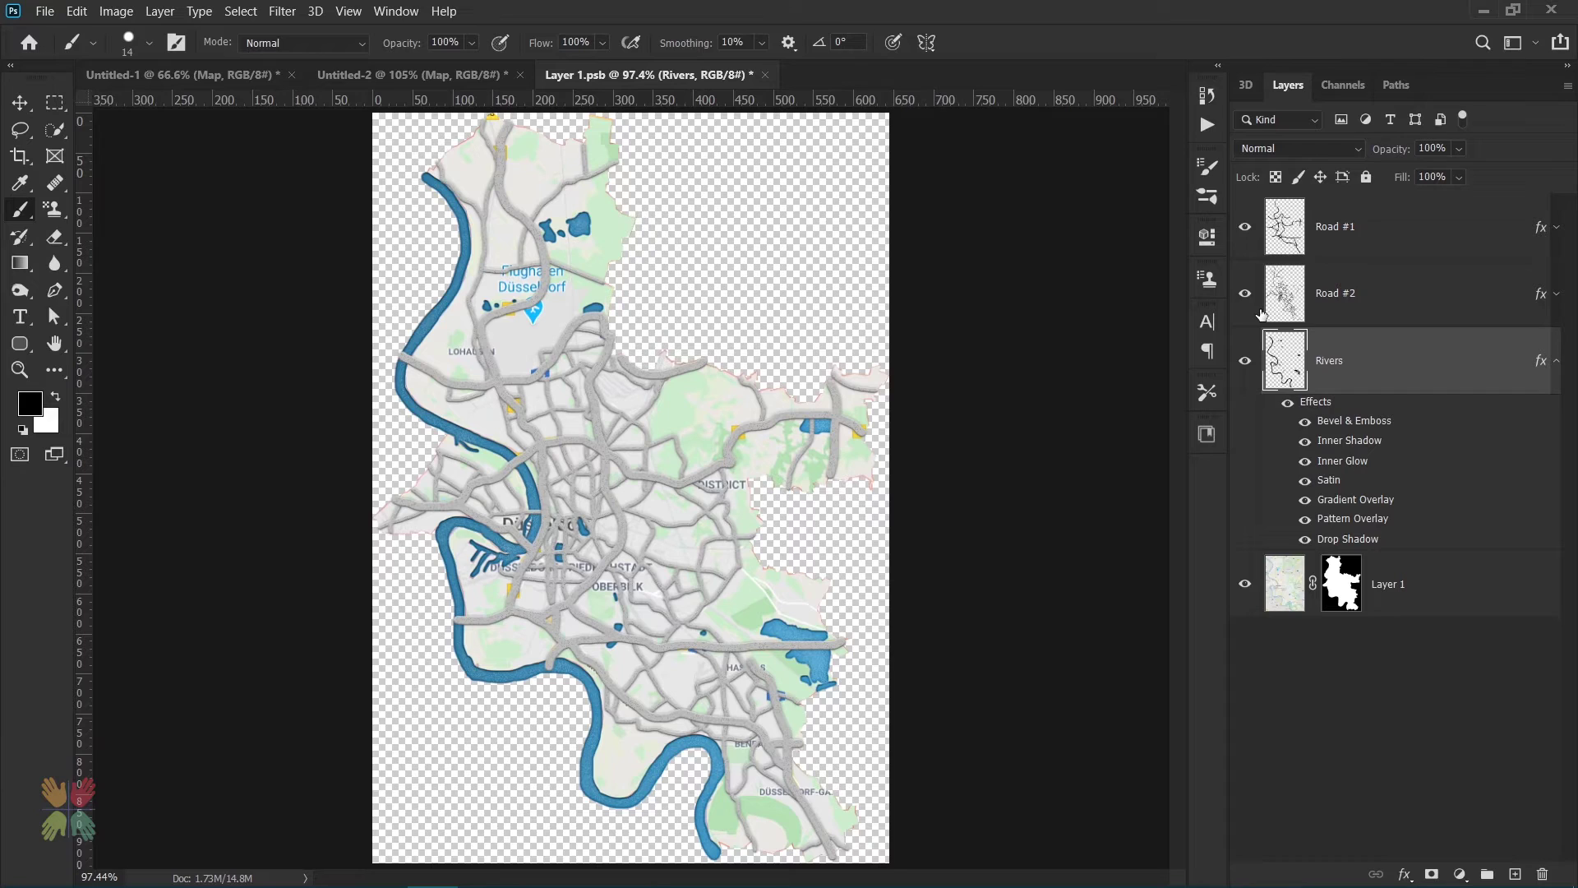
left_click(1556, 362)
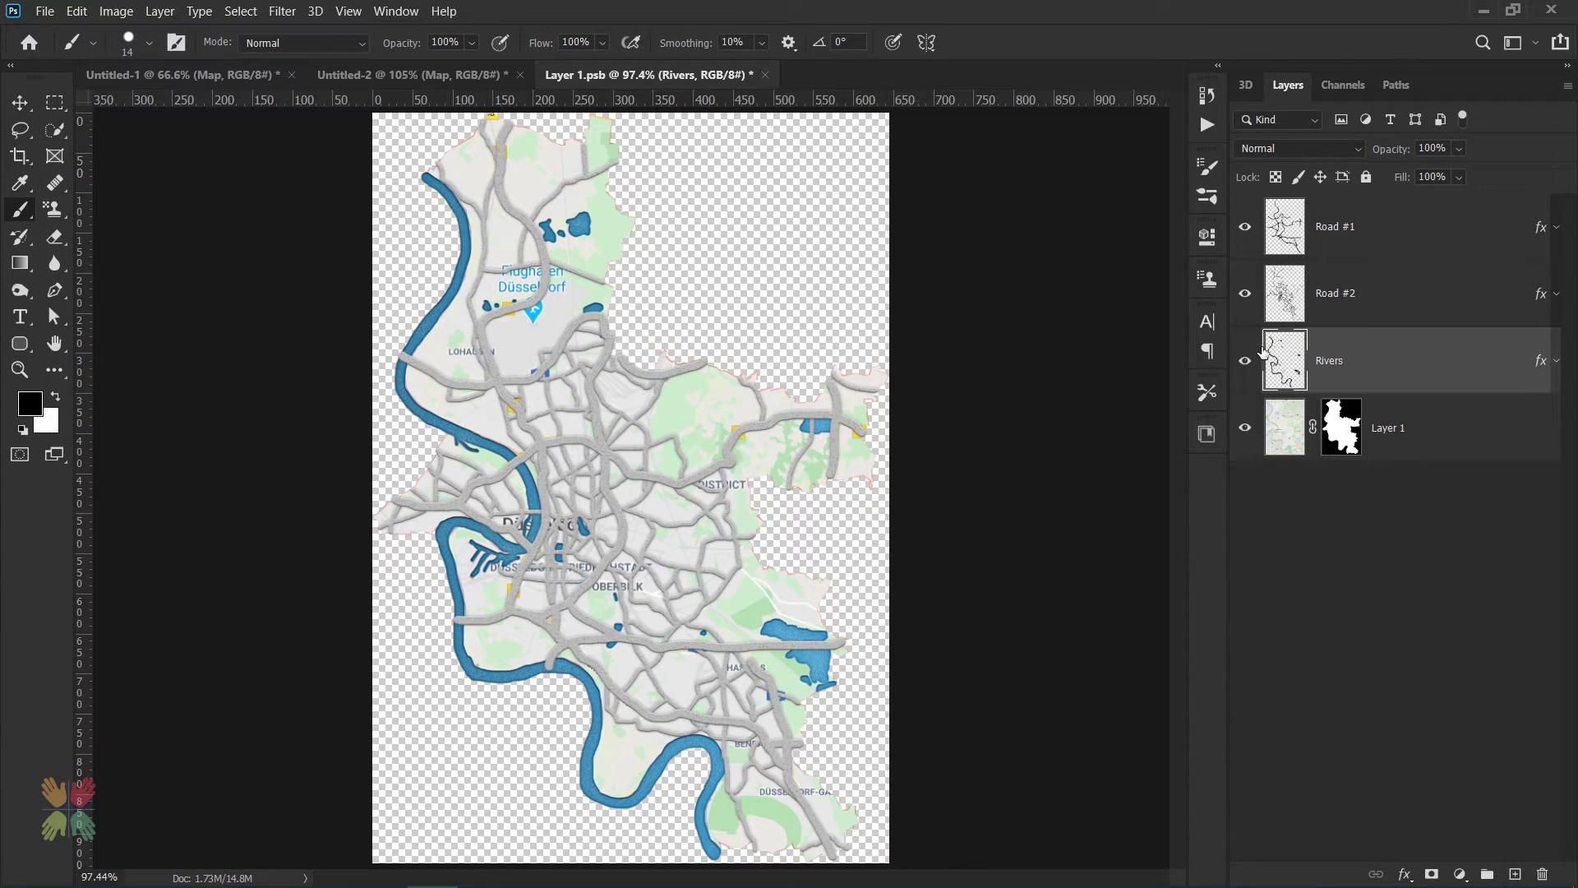
Hide the original map image on Layer 1, and save and close Layer 1.psb.
left_click(1246, 427)
key("ctrl+s")
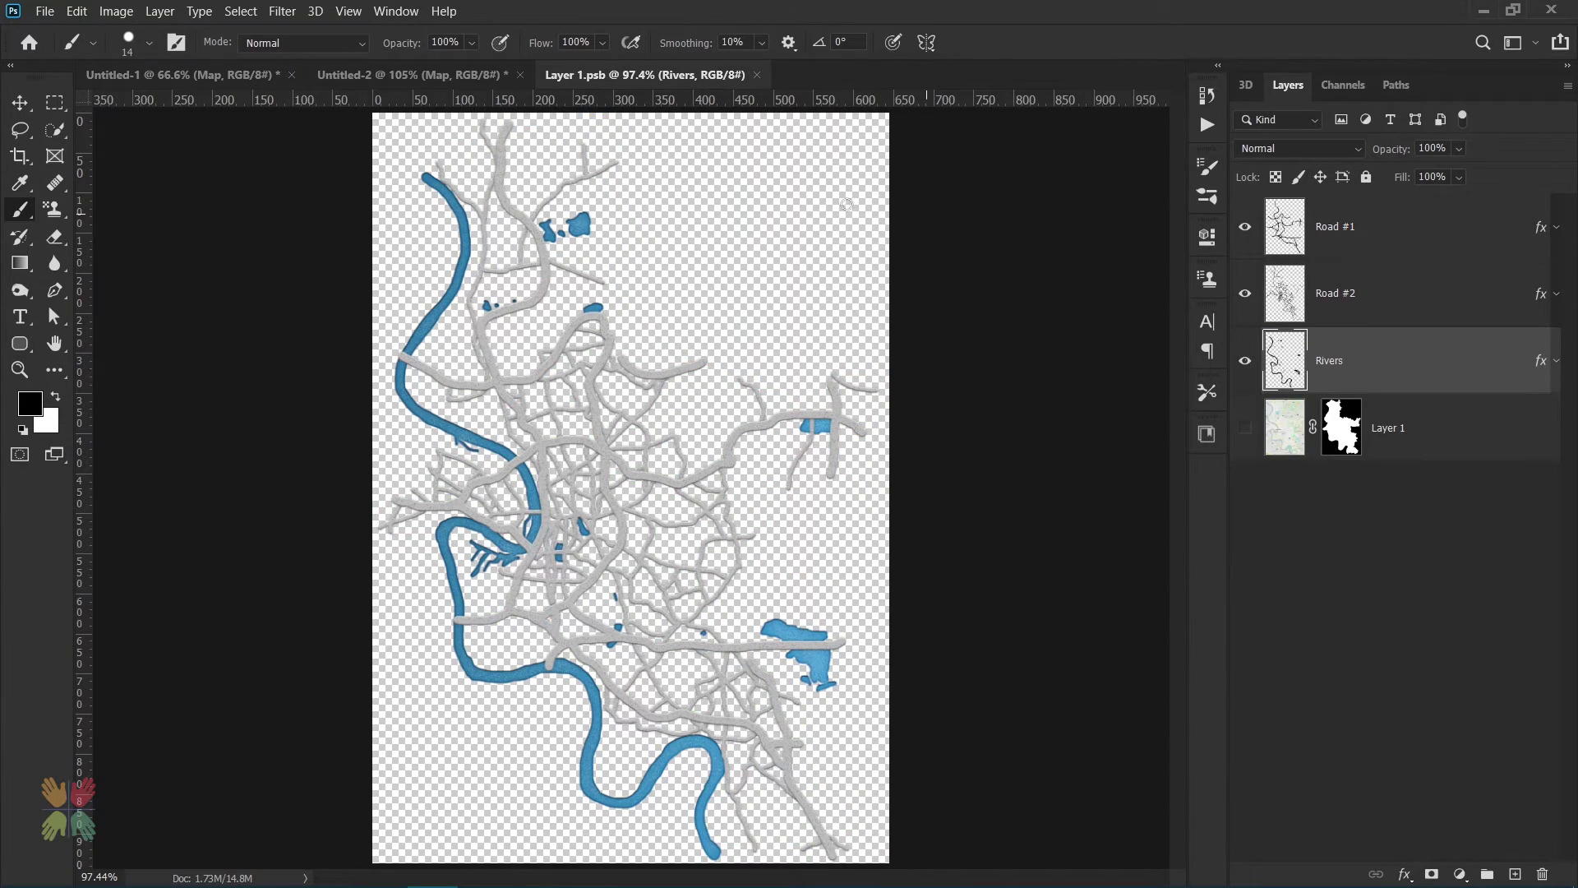
left_click(758, 75)
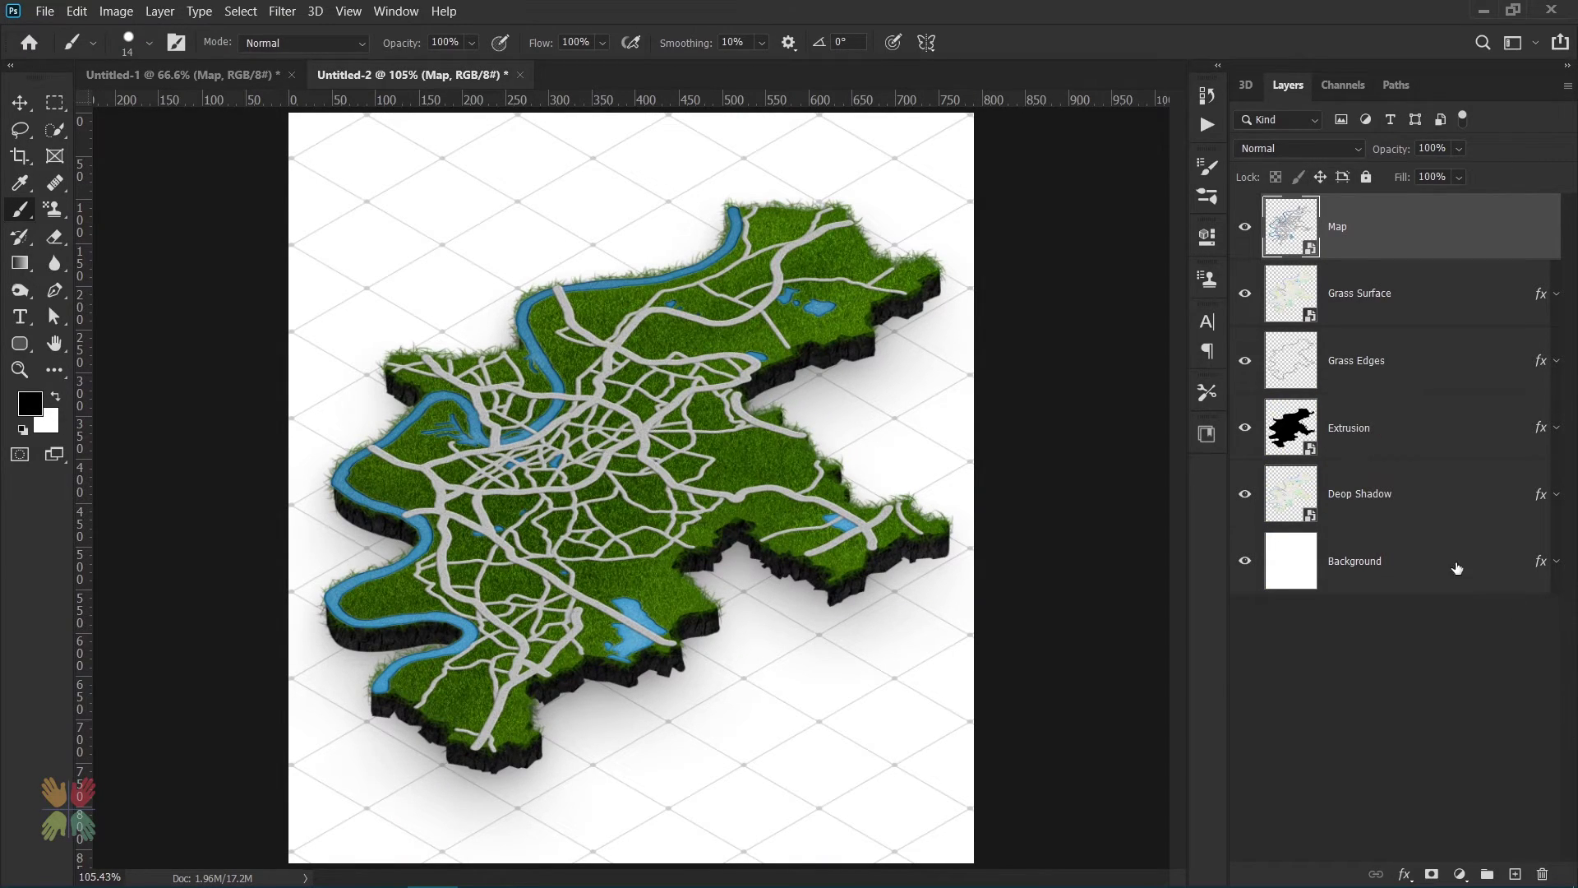
Add a new layer named Gravel above the Map layer.
left_click(1515, 874)
double_click(1342, 226)
type("Gravel")
key("Return")
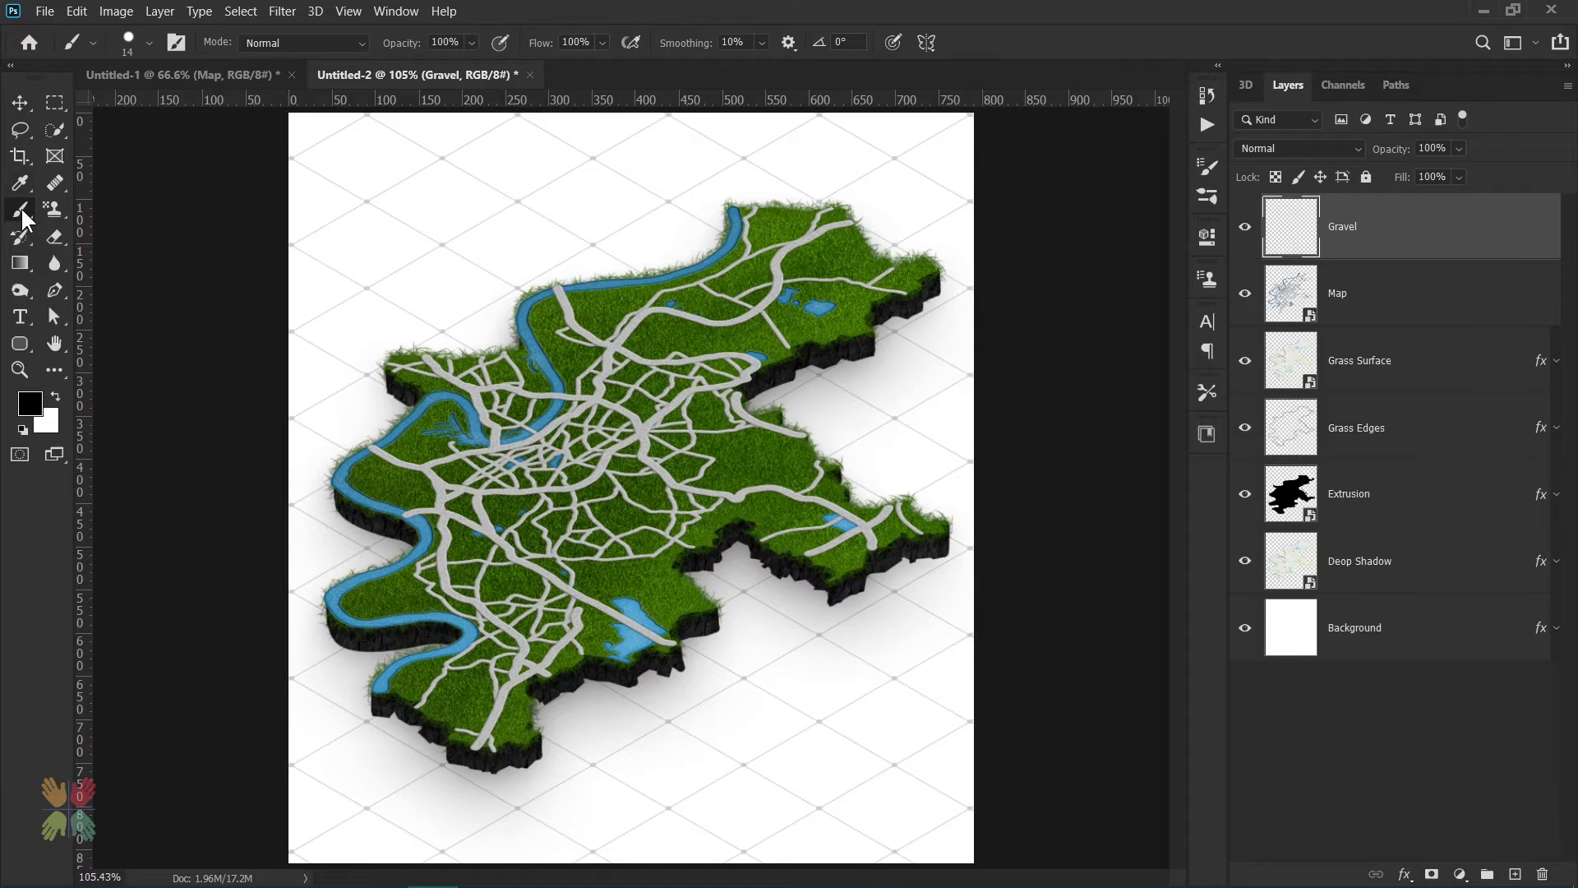
Choose the Dusty brush from the brushes set for painting on the Gravel layer.
left_click(150, 42)
scroll(514, 592, "down", 10)
left_click(513, 592)
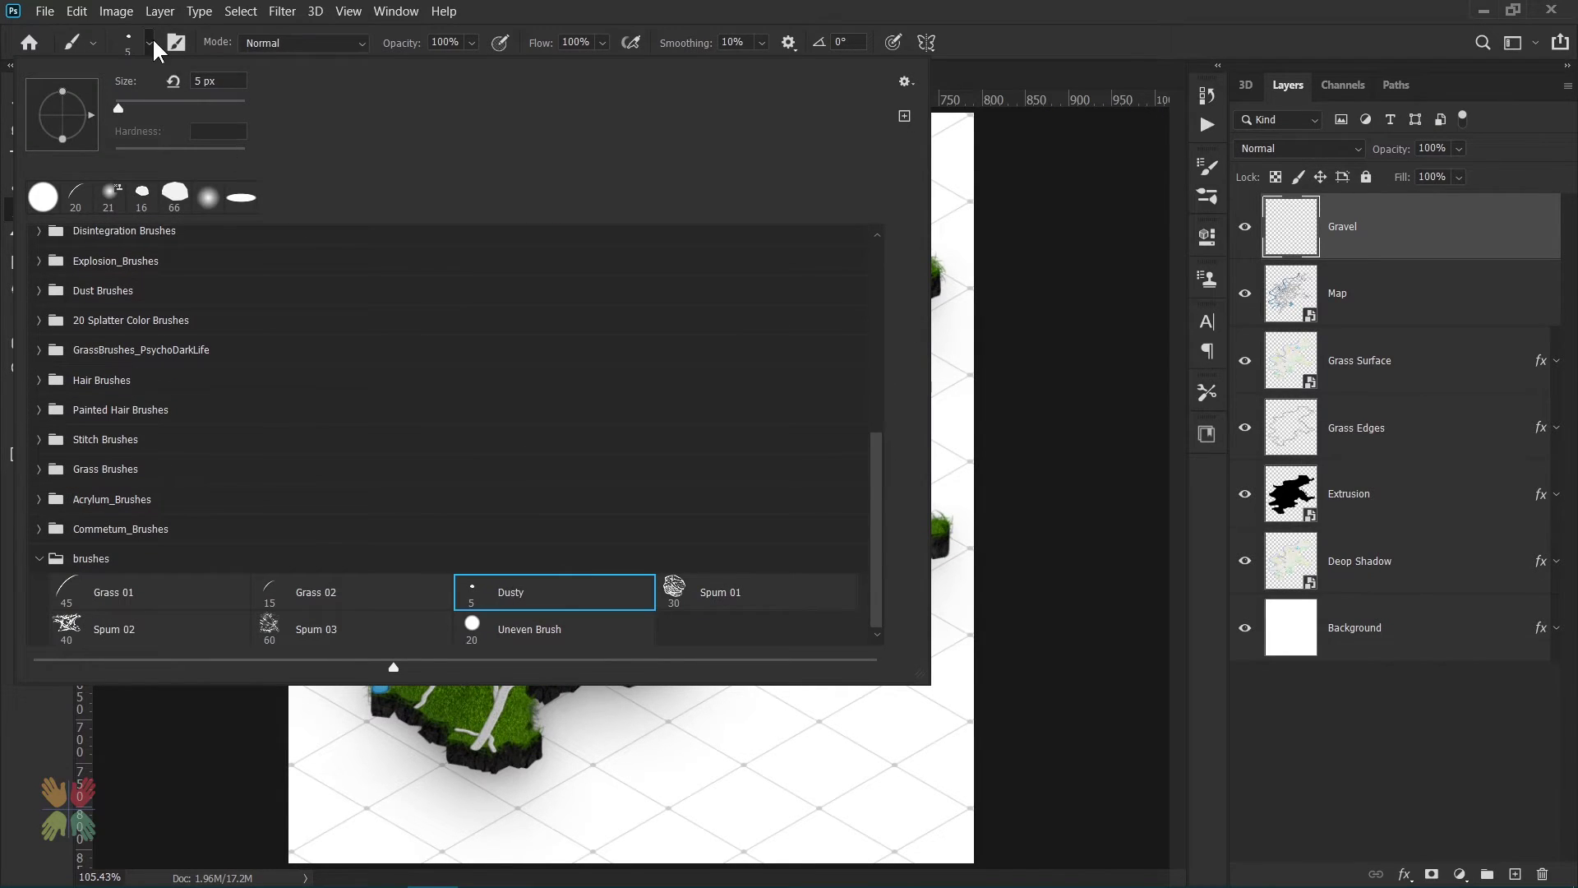
Set the foreground colour to the dark brown 2d2105.
left_click(30, 403)
left_click_drag(1159, 638, 1156, 614)
left_click(1092, 599)
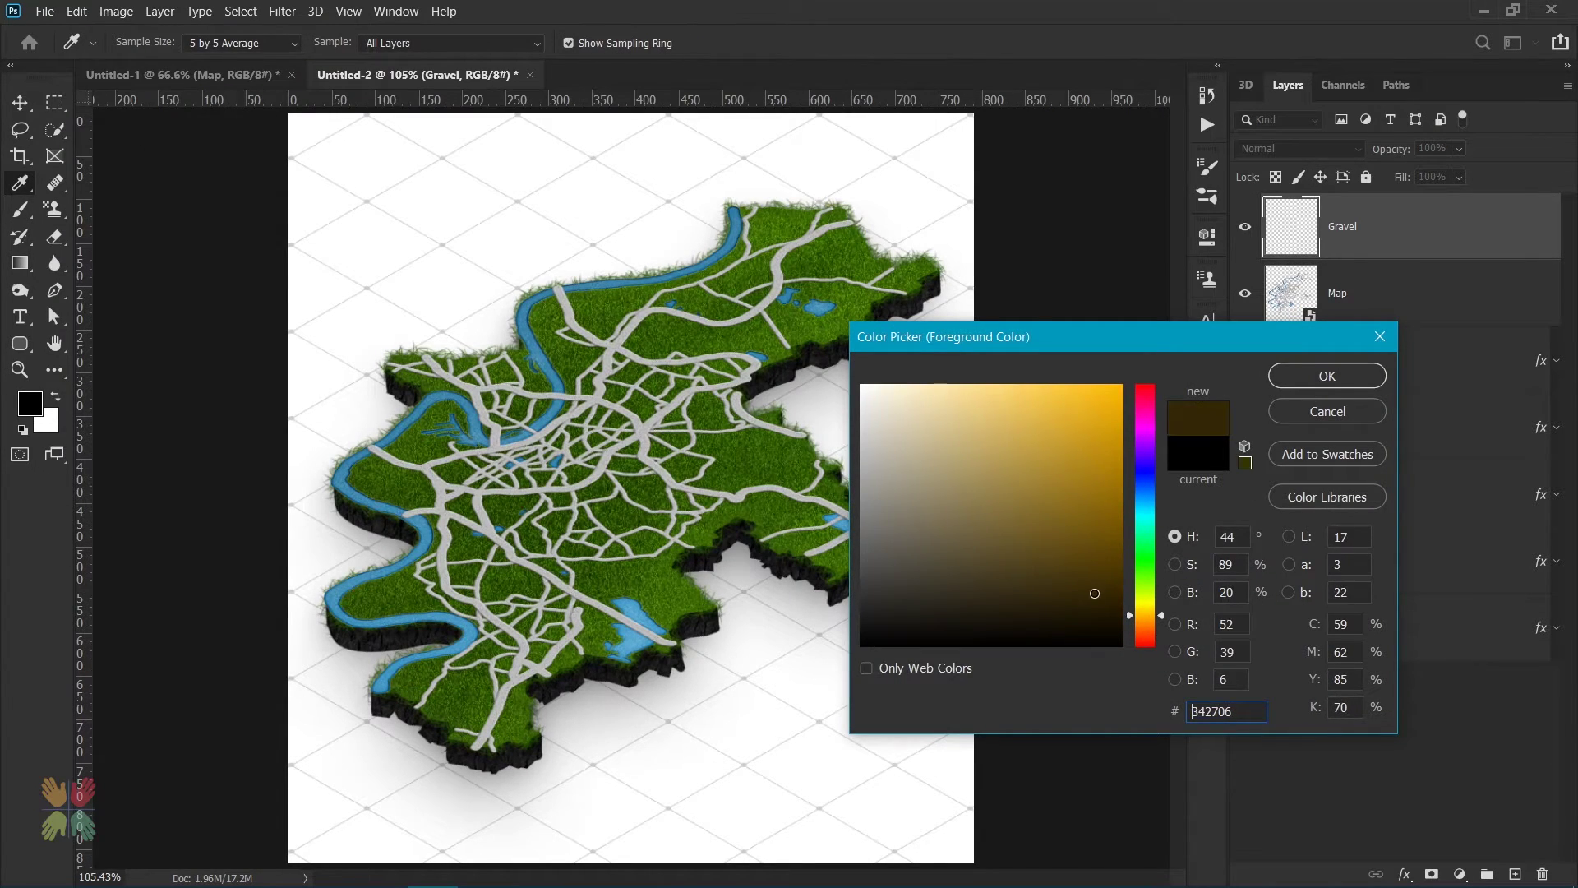
left_click(776, 557)
left_click(787, 567)
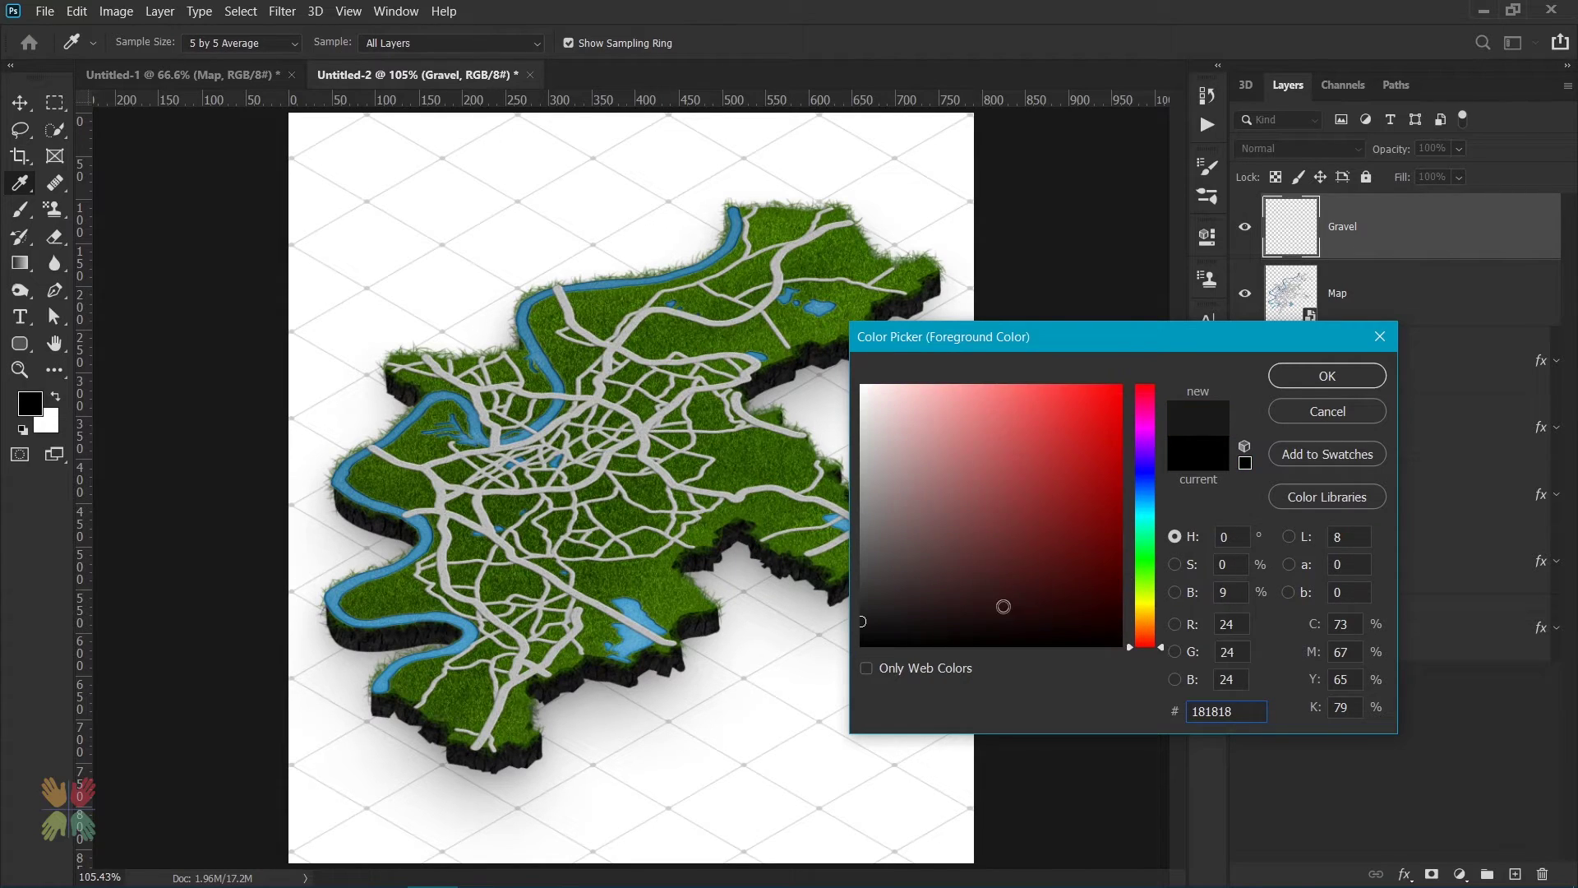
left_click(1148, 616)
left_click(1091, 586)
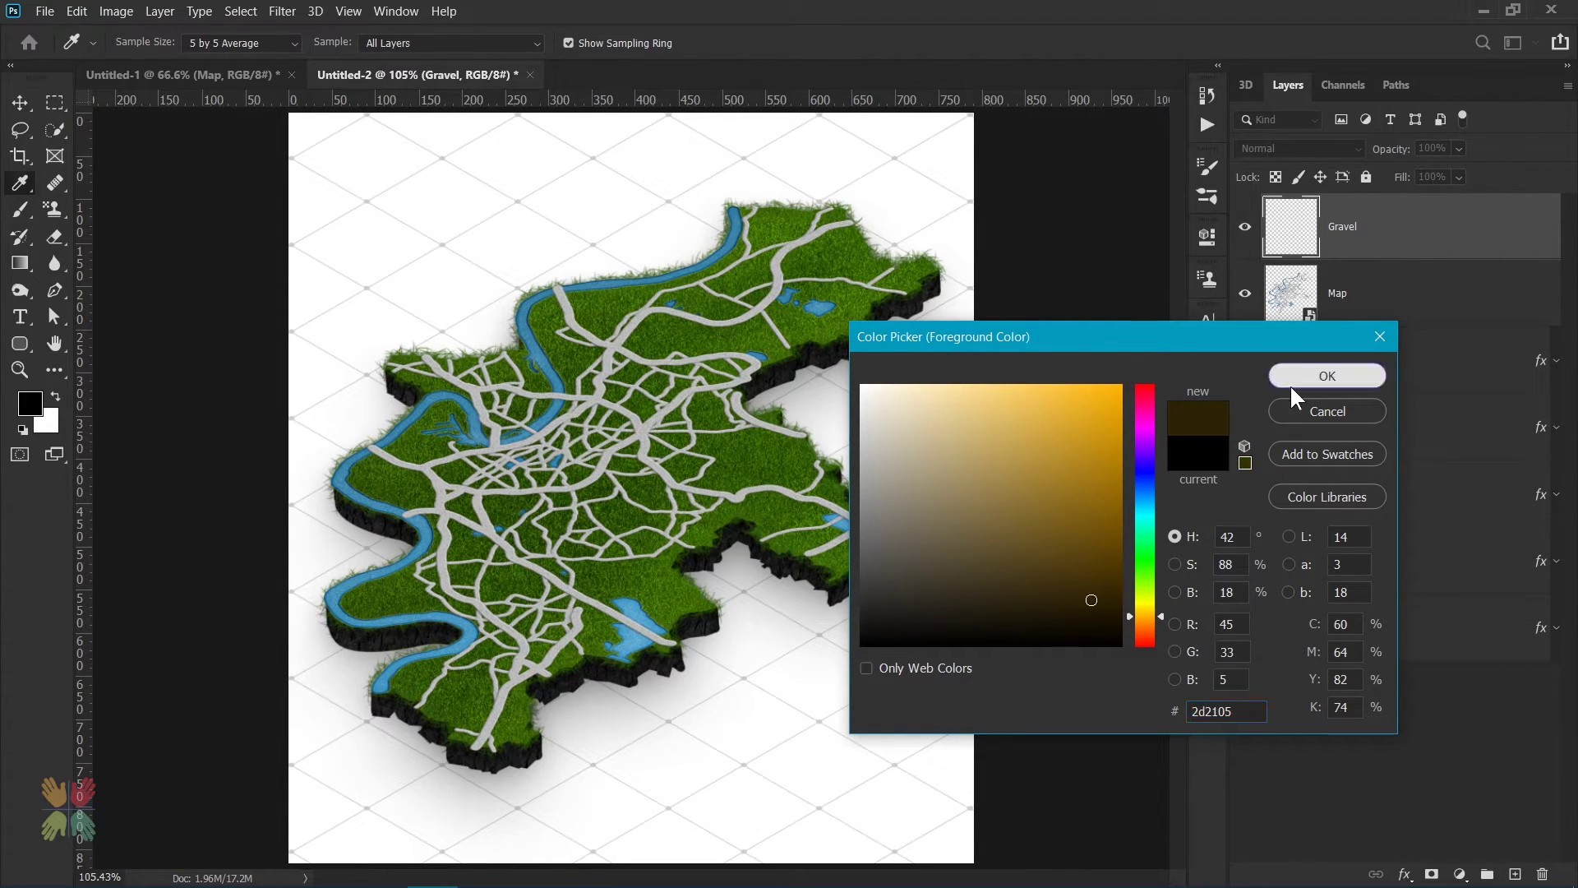
left_click(1324, 375)
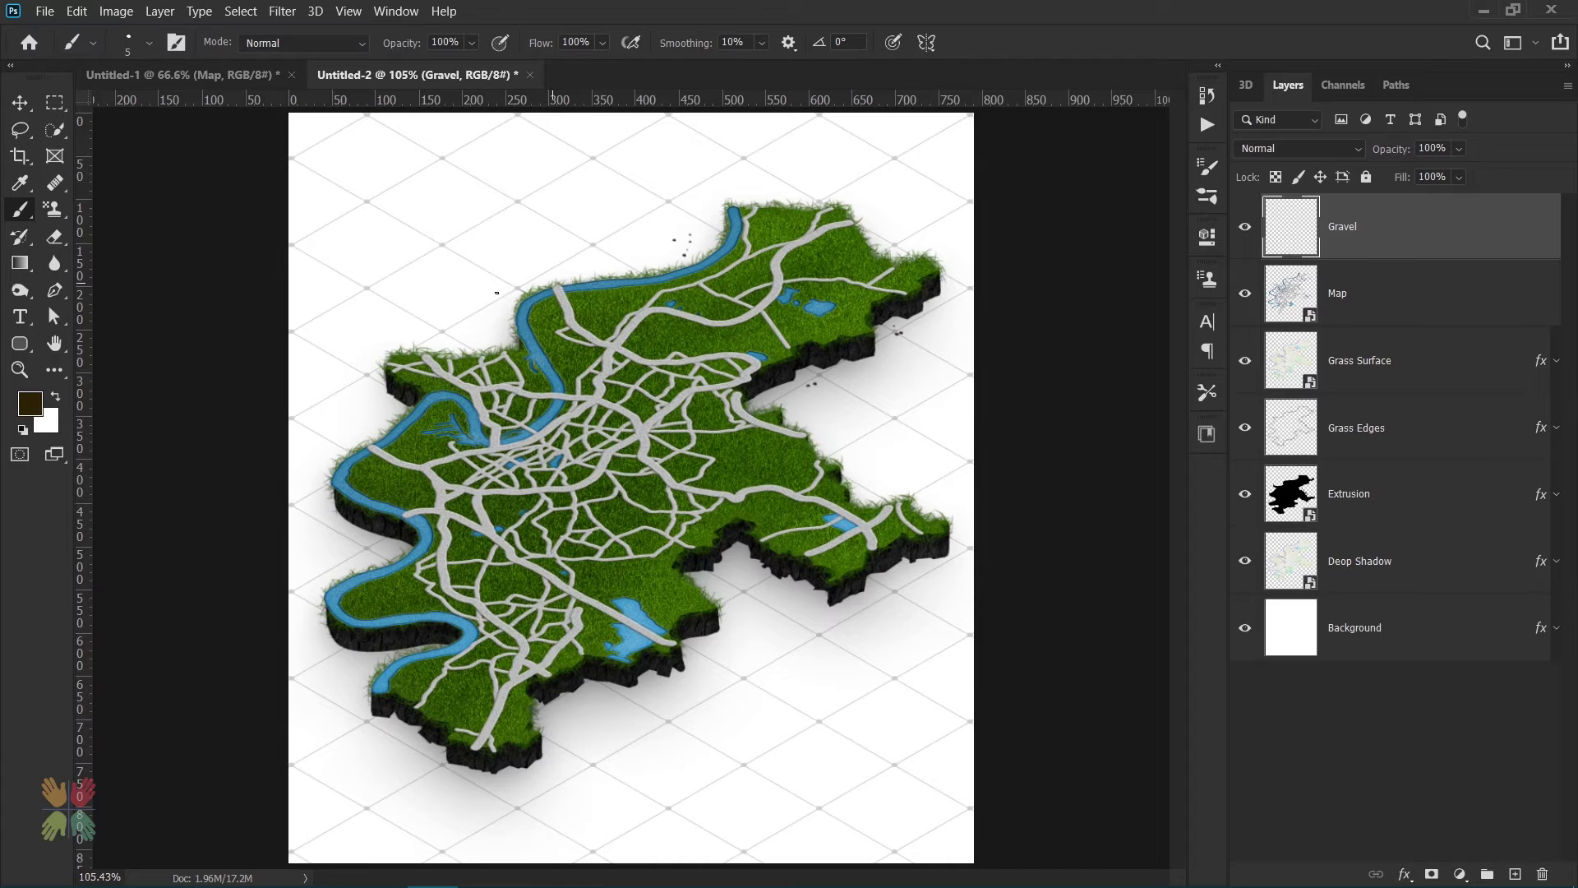
Paint scattered gravel specks around the map's outer edges, enlarging the brush to 13 px for bigger stones.
left_click_drag(383, 413, 352, 435)
right_click(354, 540, "alt")
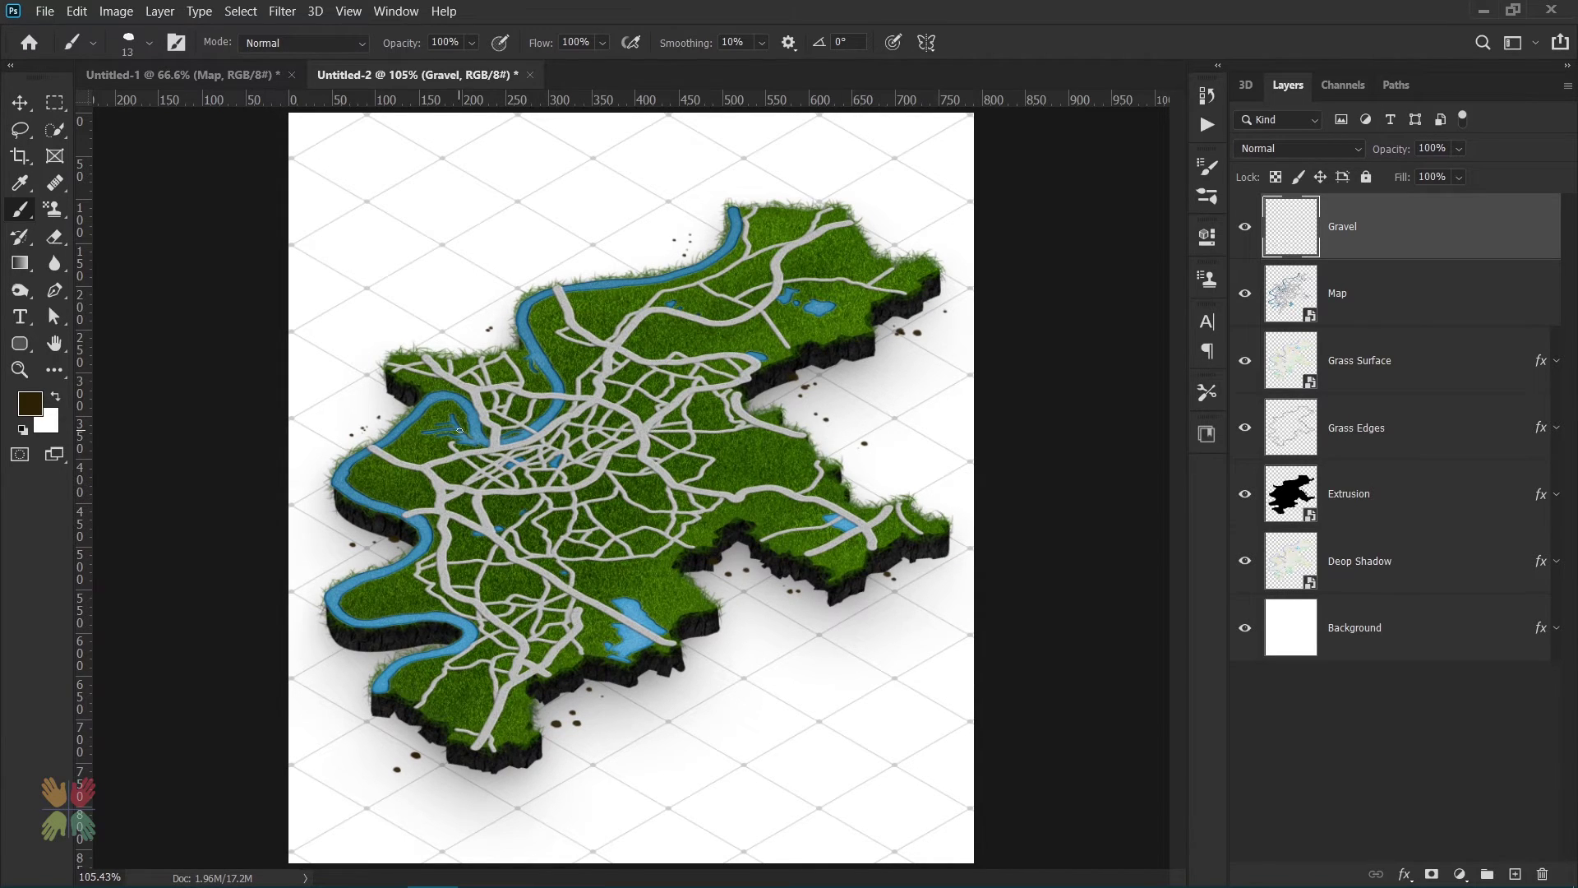
Give the Gravel layer a Drop Shadow with black as its colour and Multiply blend mode.
double_click(1467, 241)
left_click(773, 415)
left_click(1148, 360)
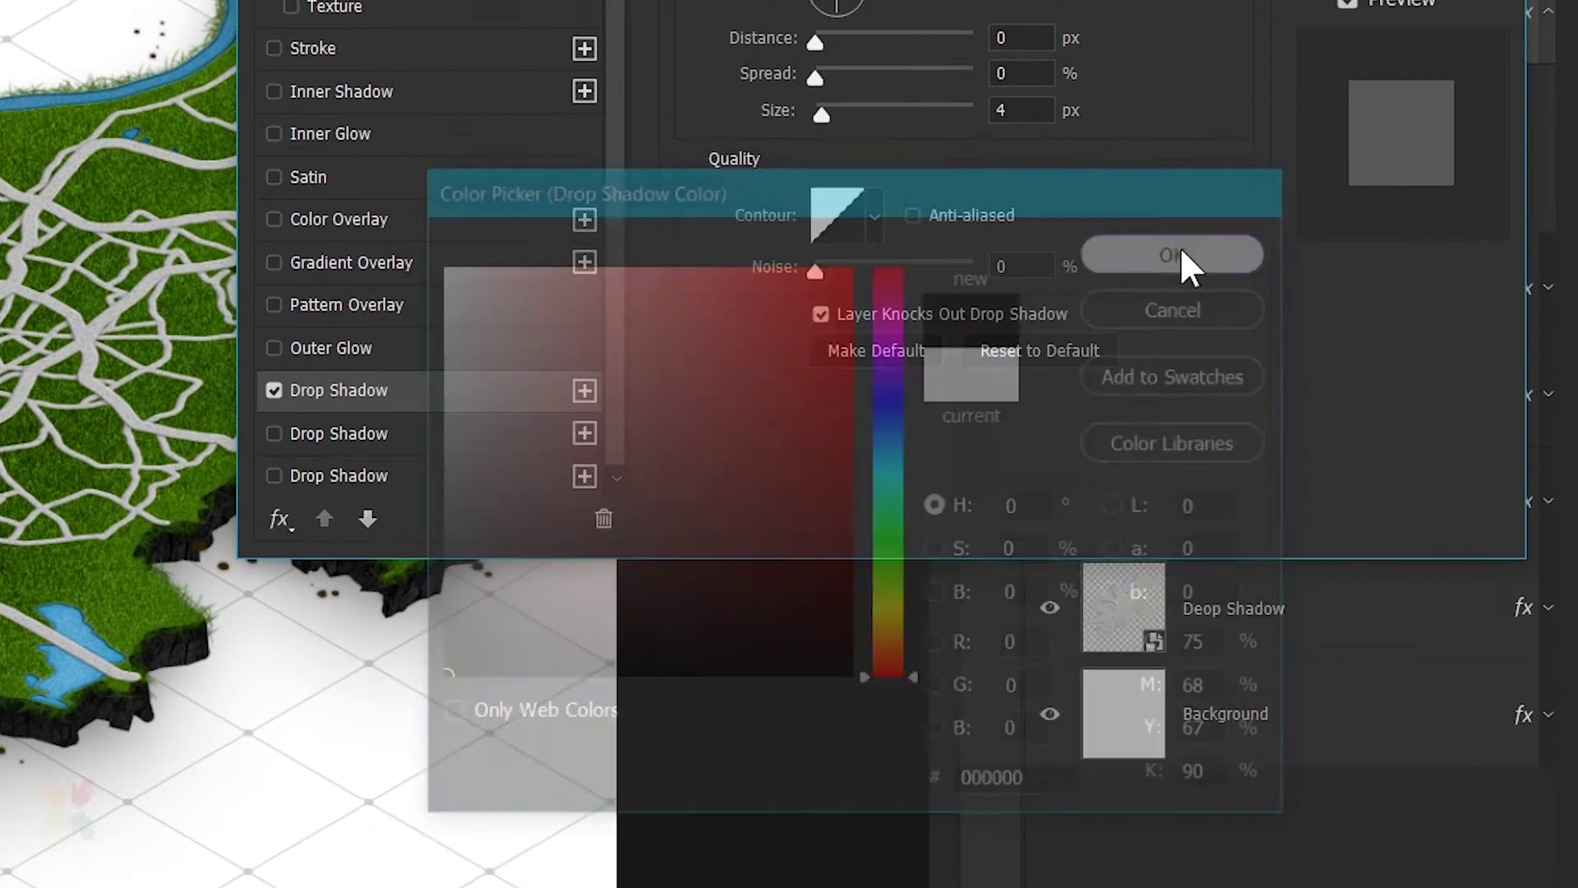
left_click(914, 202)
left_click(904, 329)
Set the gravel shadow's opacity to 50% and angle to 90°, and turn on Use Global Light.
left_click(1037, 249)
type("50")
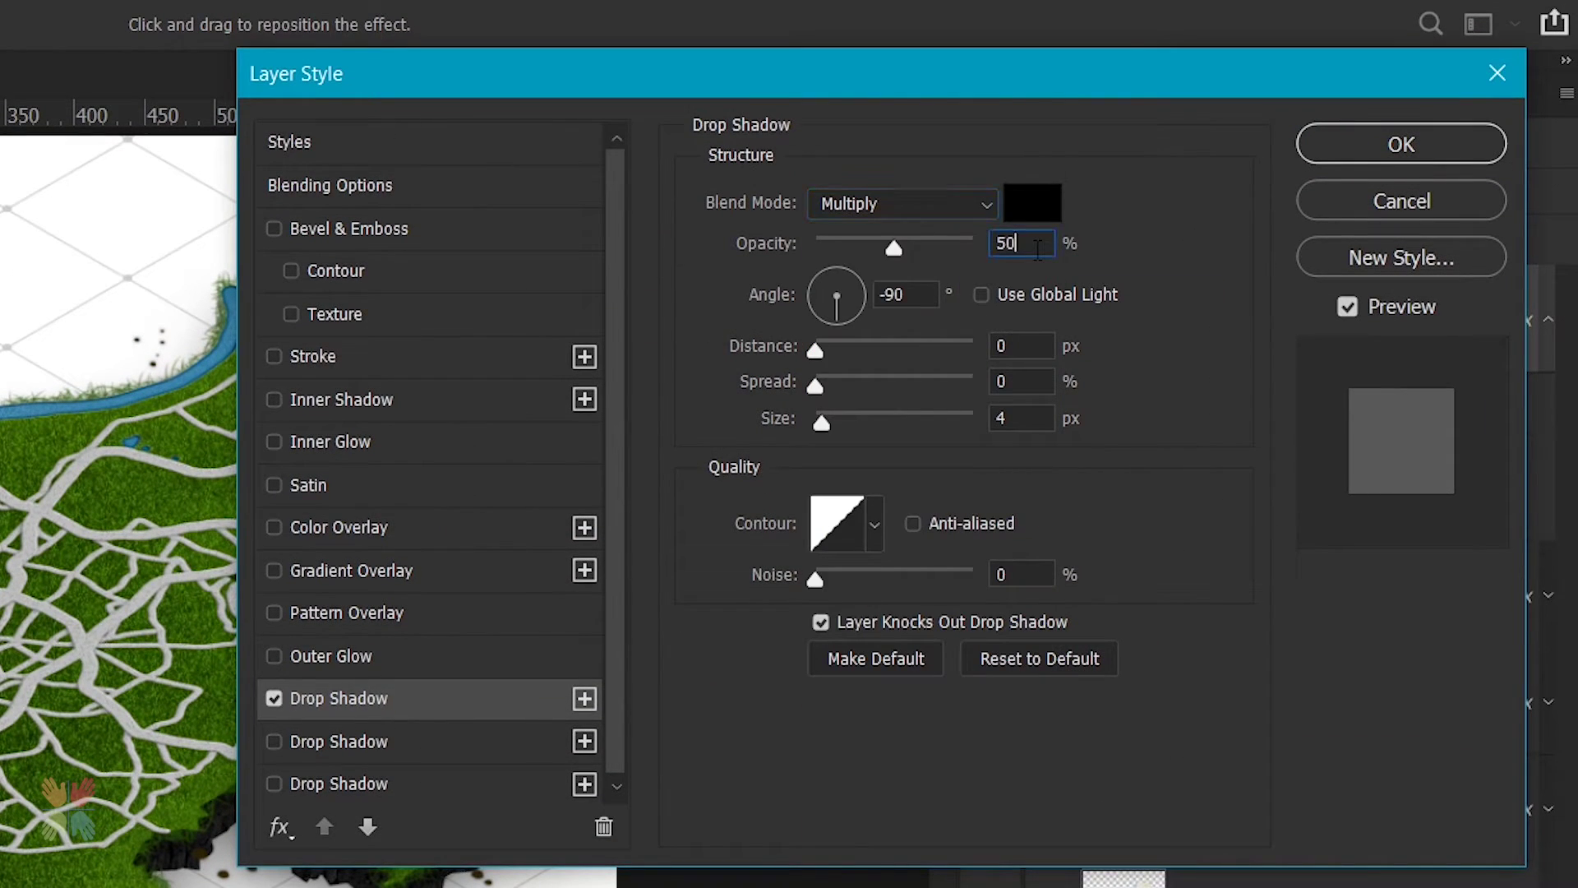
key("Tab")
type("90")
left_click(982, 294)
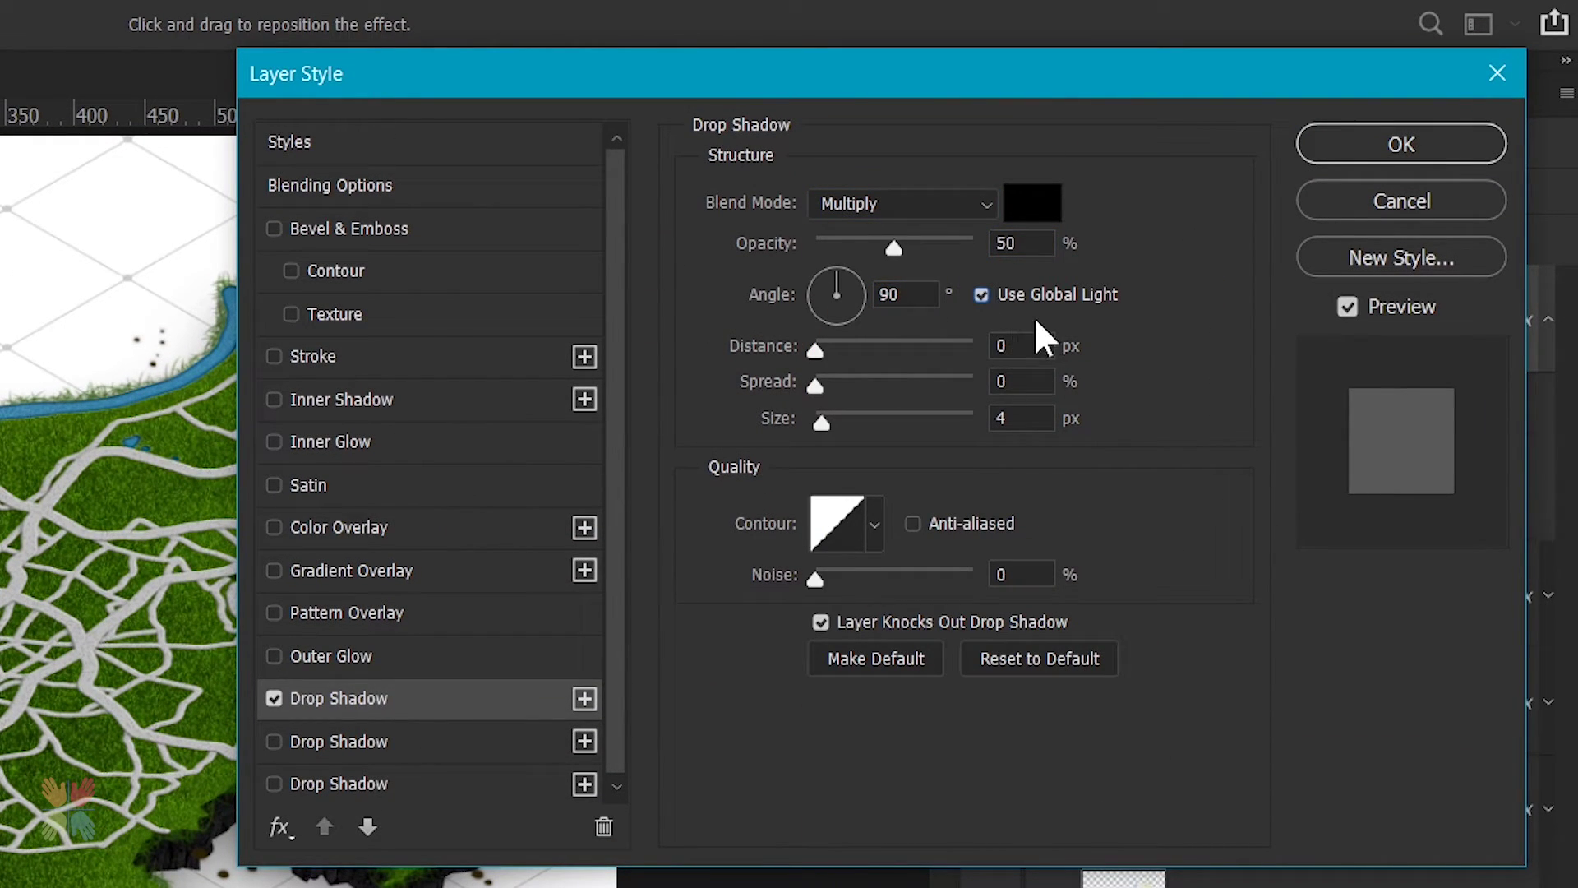
Set the gravel shadow's distance and size to 2 px, apply the style, and collapse the effects list.
key("Tab")
type("2")
key("Tab")
key("Tab")
type("2")
left_click(1346, 159)
left_click(1555, 228)
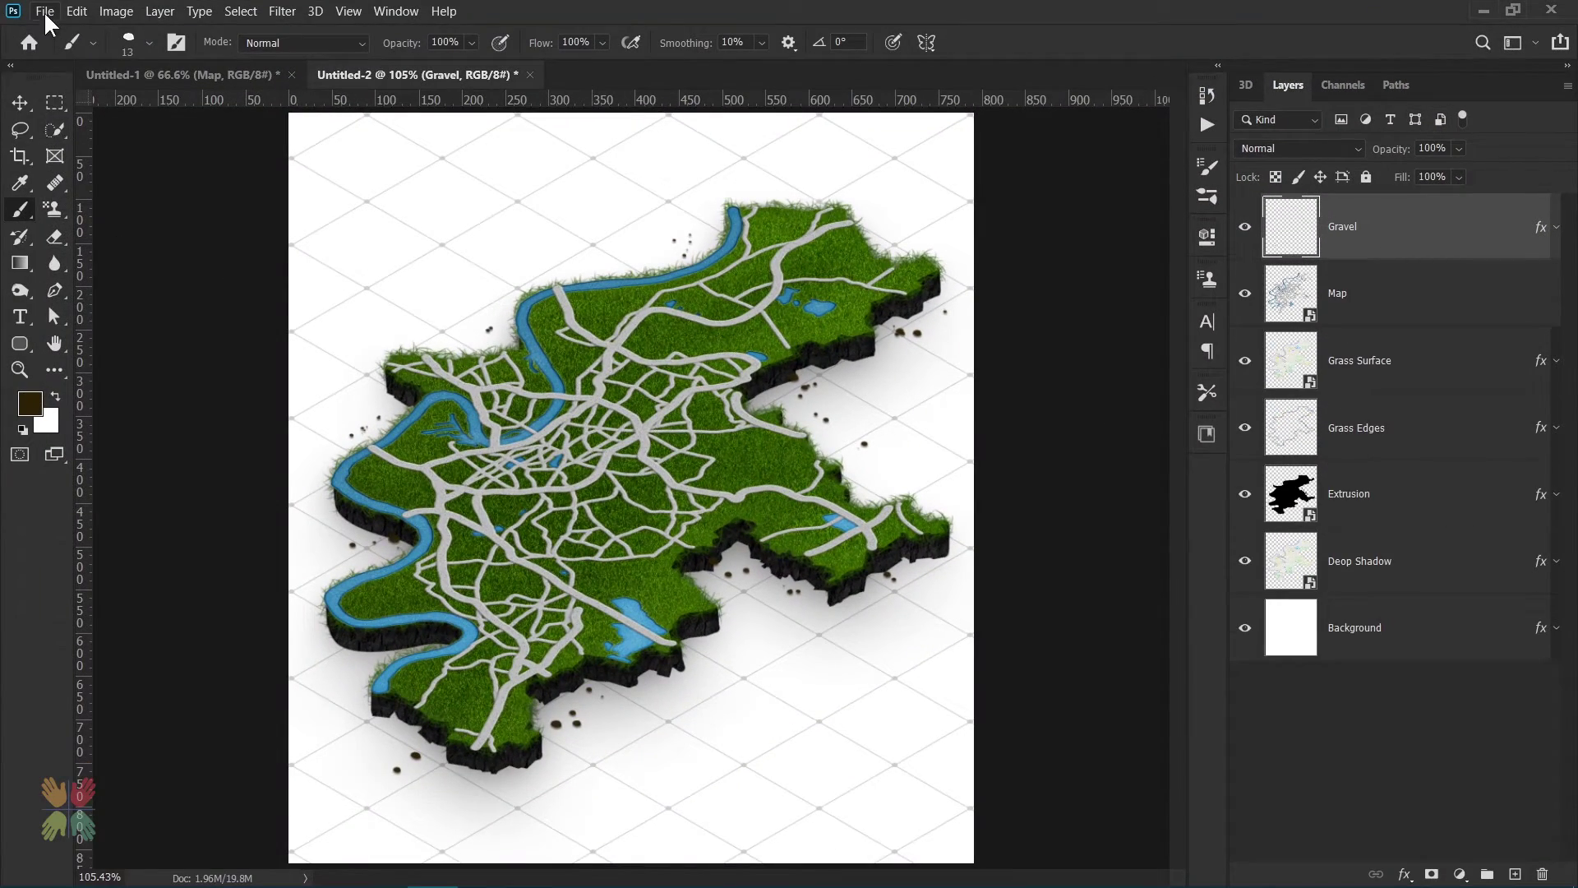
Place the house_2 image into the map document as an embedded object.
left_click(36, 11)
left_click(97, 399)
double_click(476, 159)
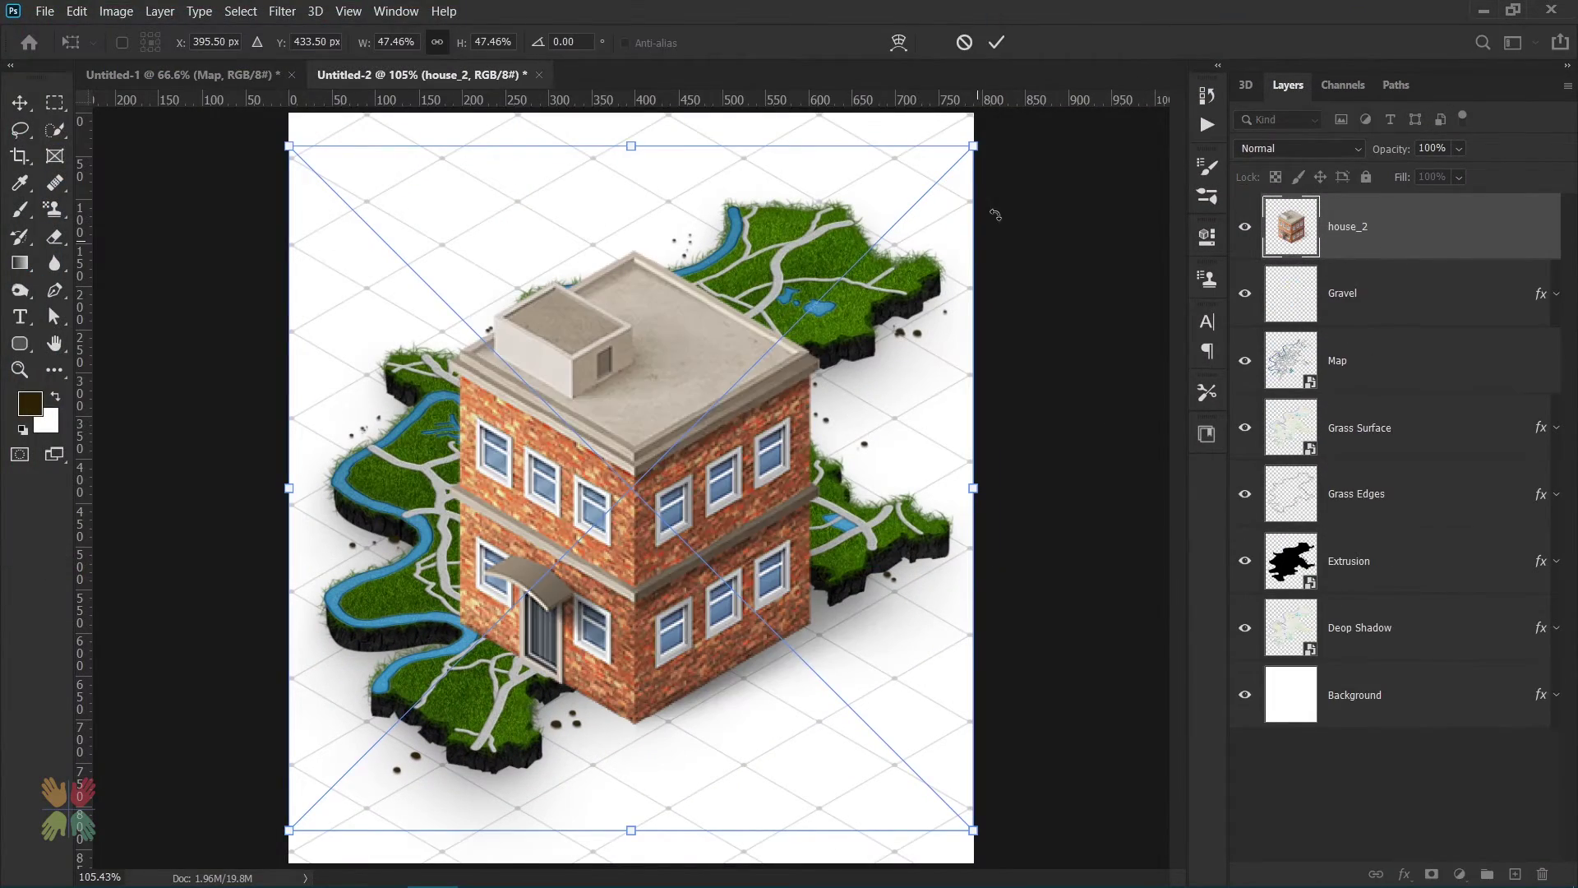
Scale the house to 4.78% and position it beside the road in the upper part of the map.
left_click_drag(972, 138, 712, 287)
key("Left")
key("Left")
key("Left")
key("Left")
key("Left")
key("Left")
key("Left")
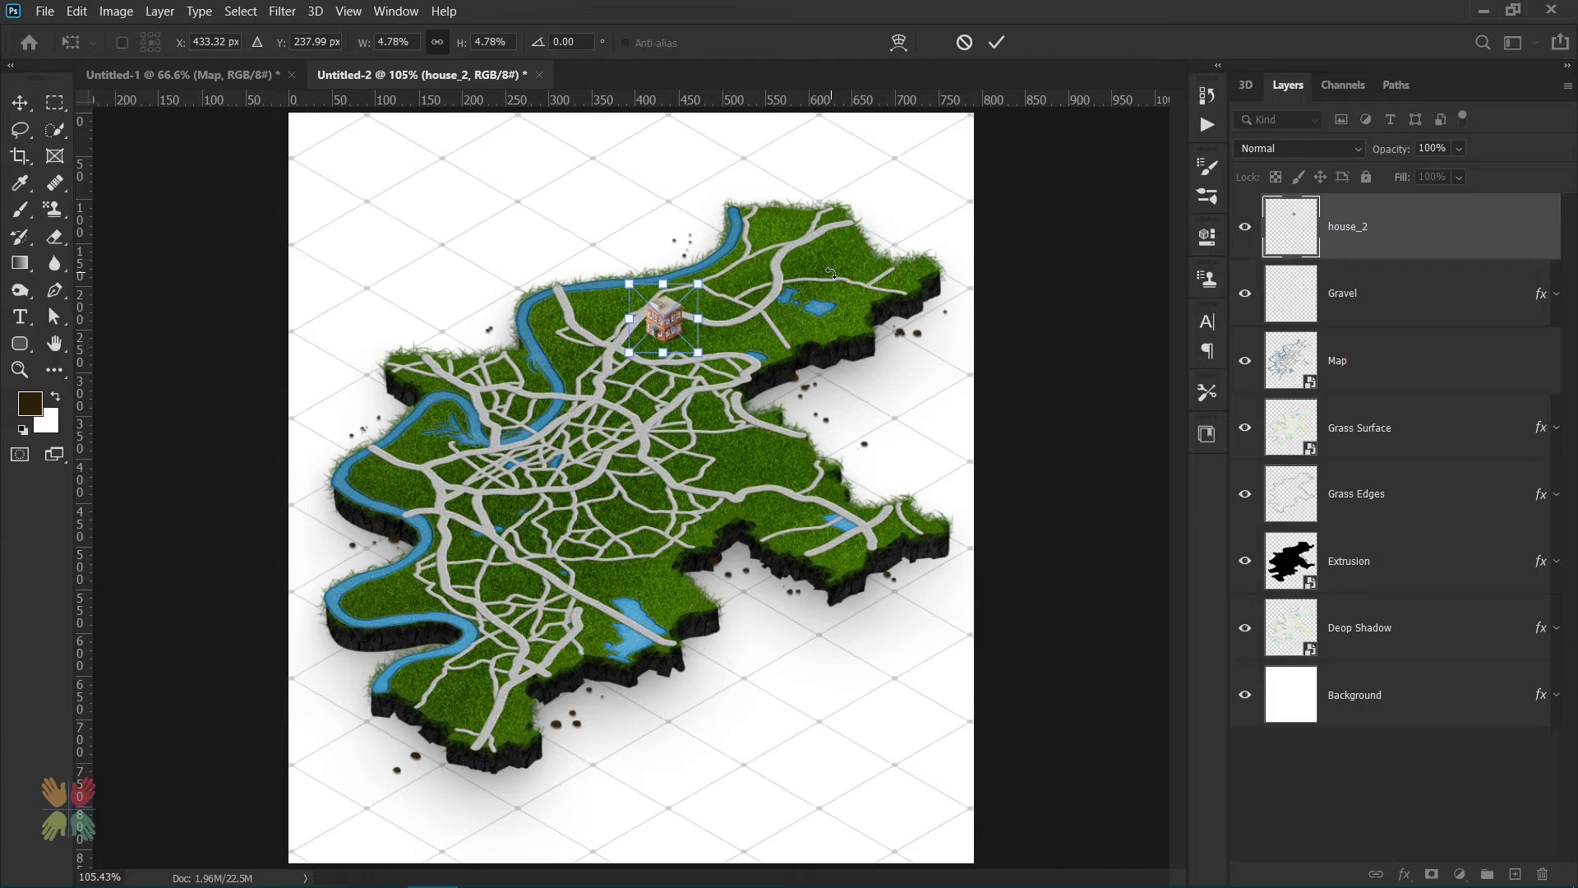
key("Up")
key("Up")
key("Up")
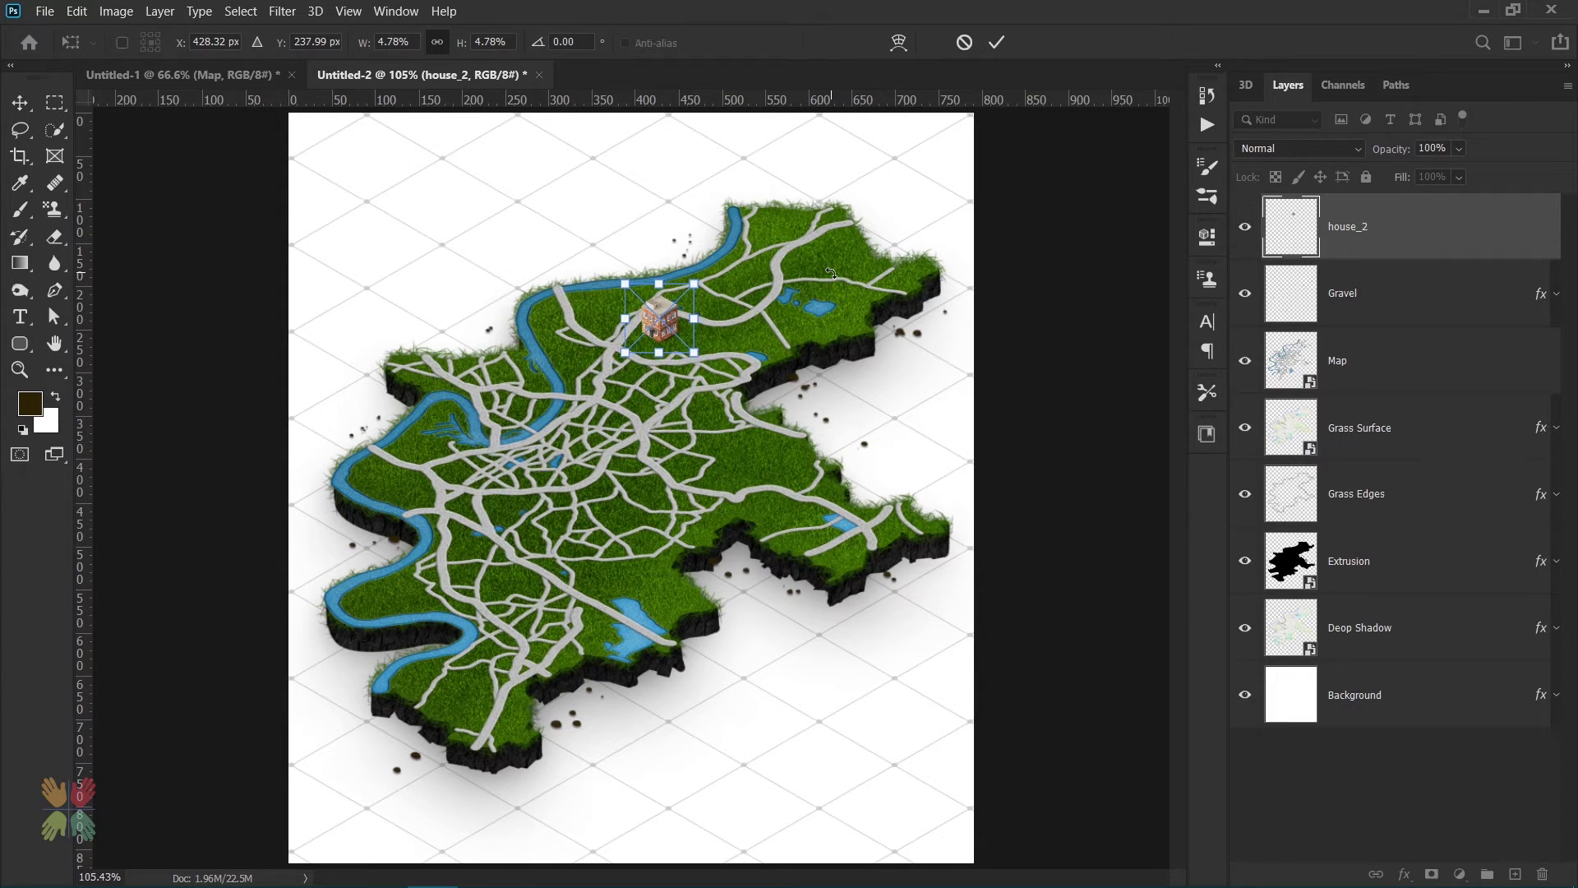
key("Return")
key("b")
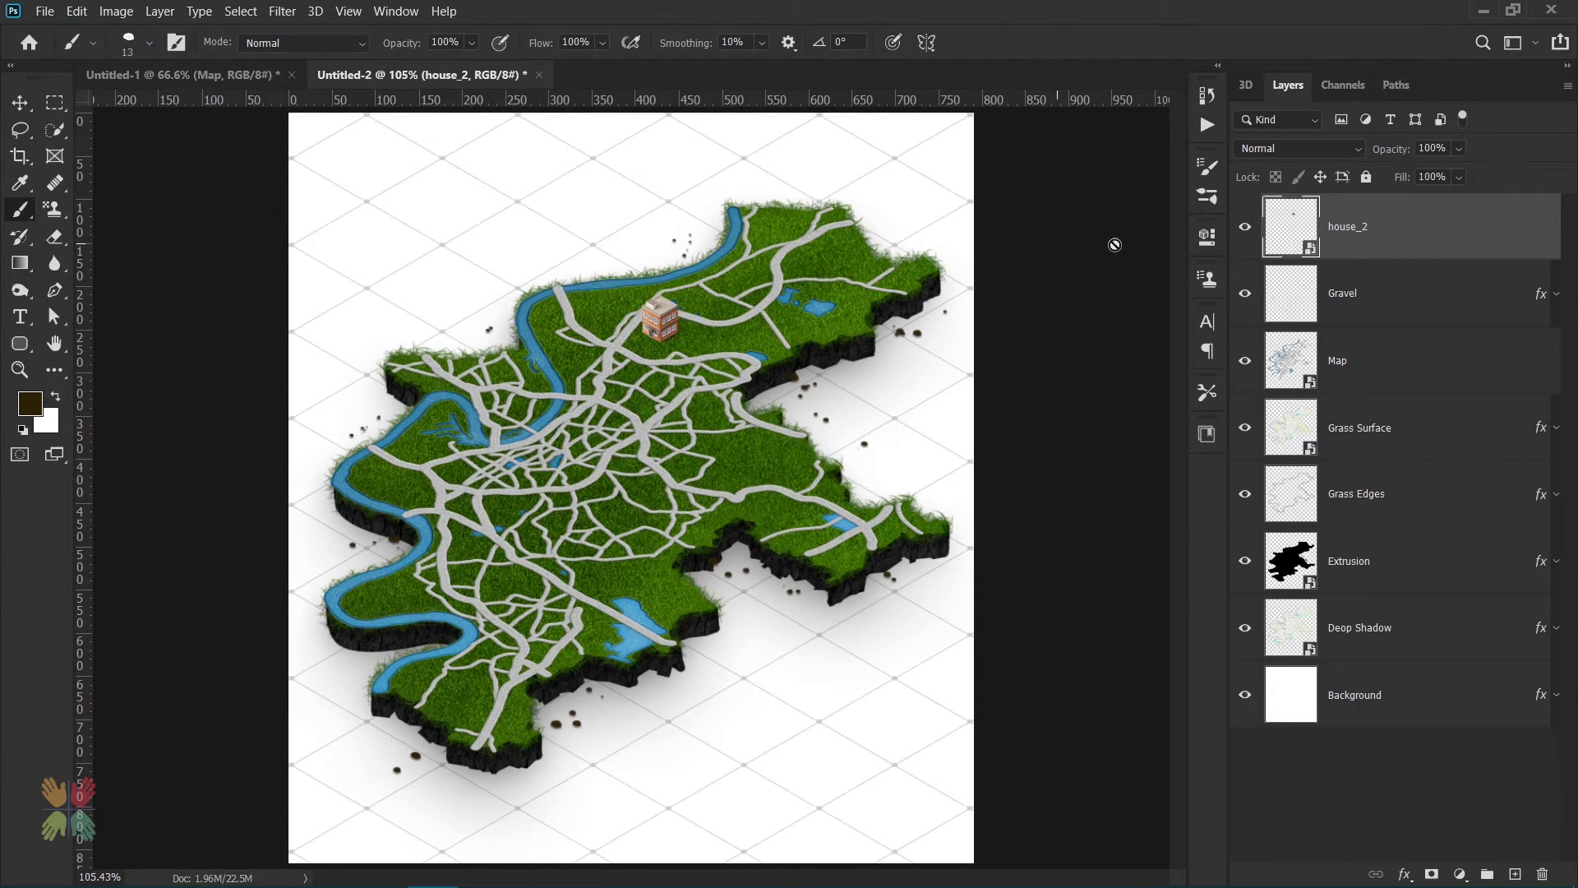
Draw a rounded rectangle of about 176 × 67 px with a 10 px corner radius on the blank area above the map.
right_click(20, 343)
left_click(98, 362)
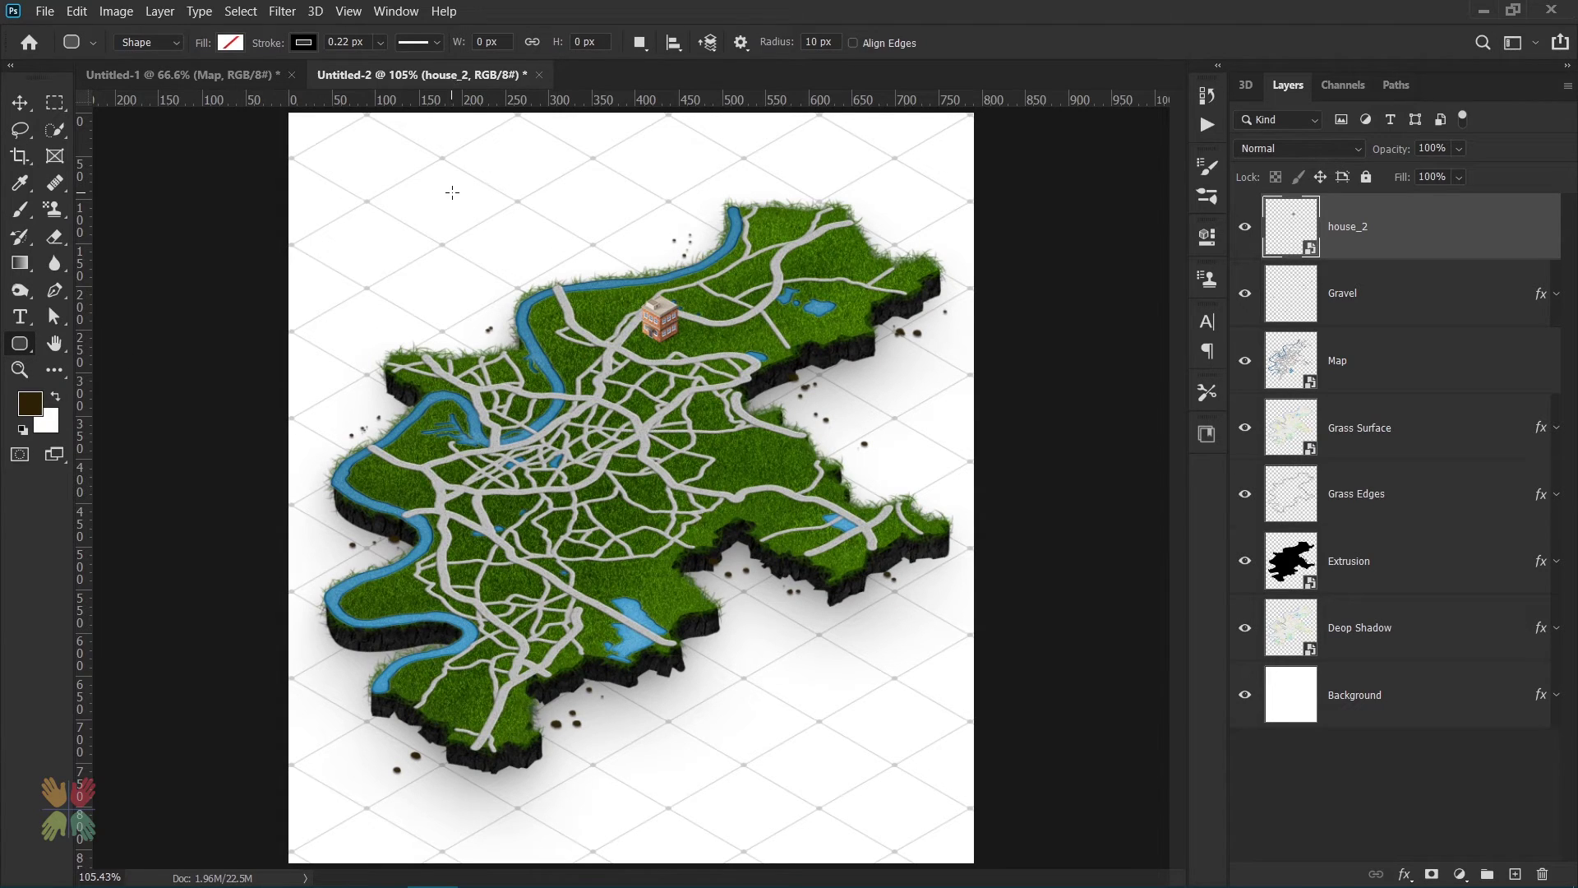
left_click_drag(444, 189, 596, 246)
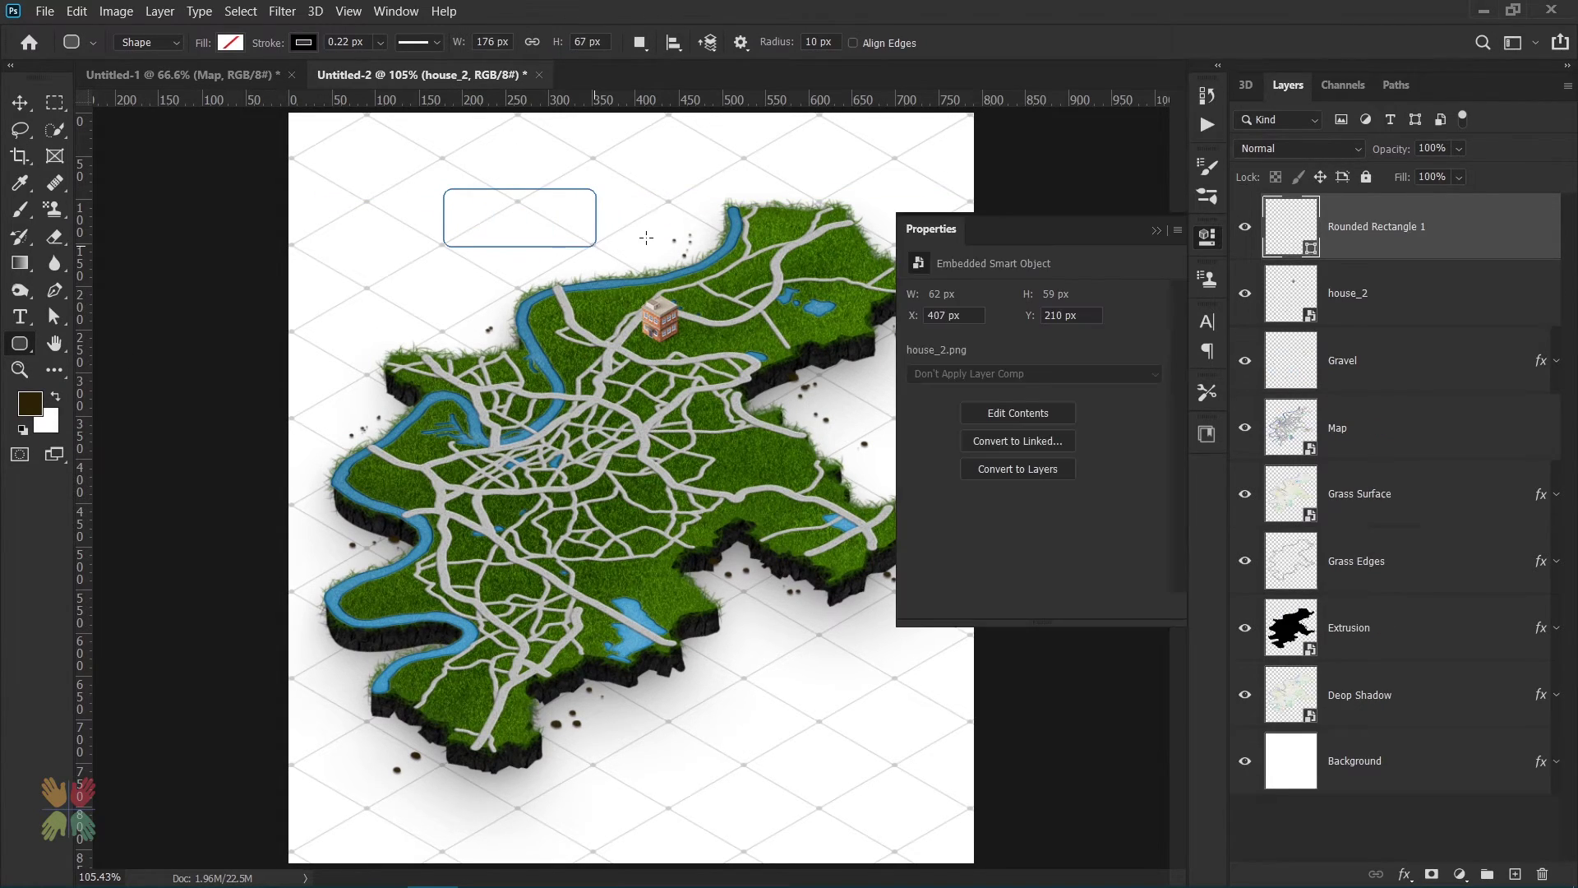
Fill the rounded rectangle with pure red and leave it without a stroke.
left_click(919, 359)
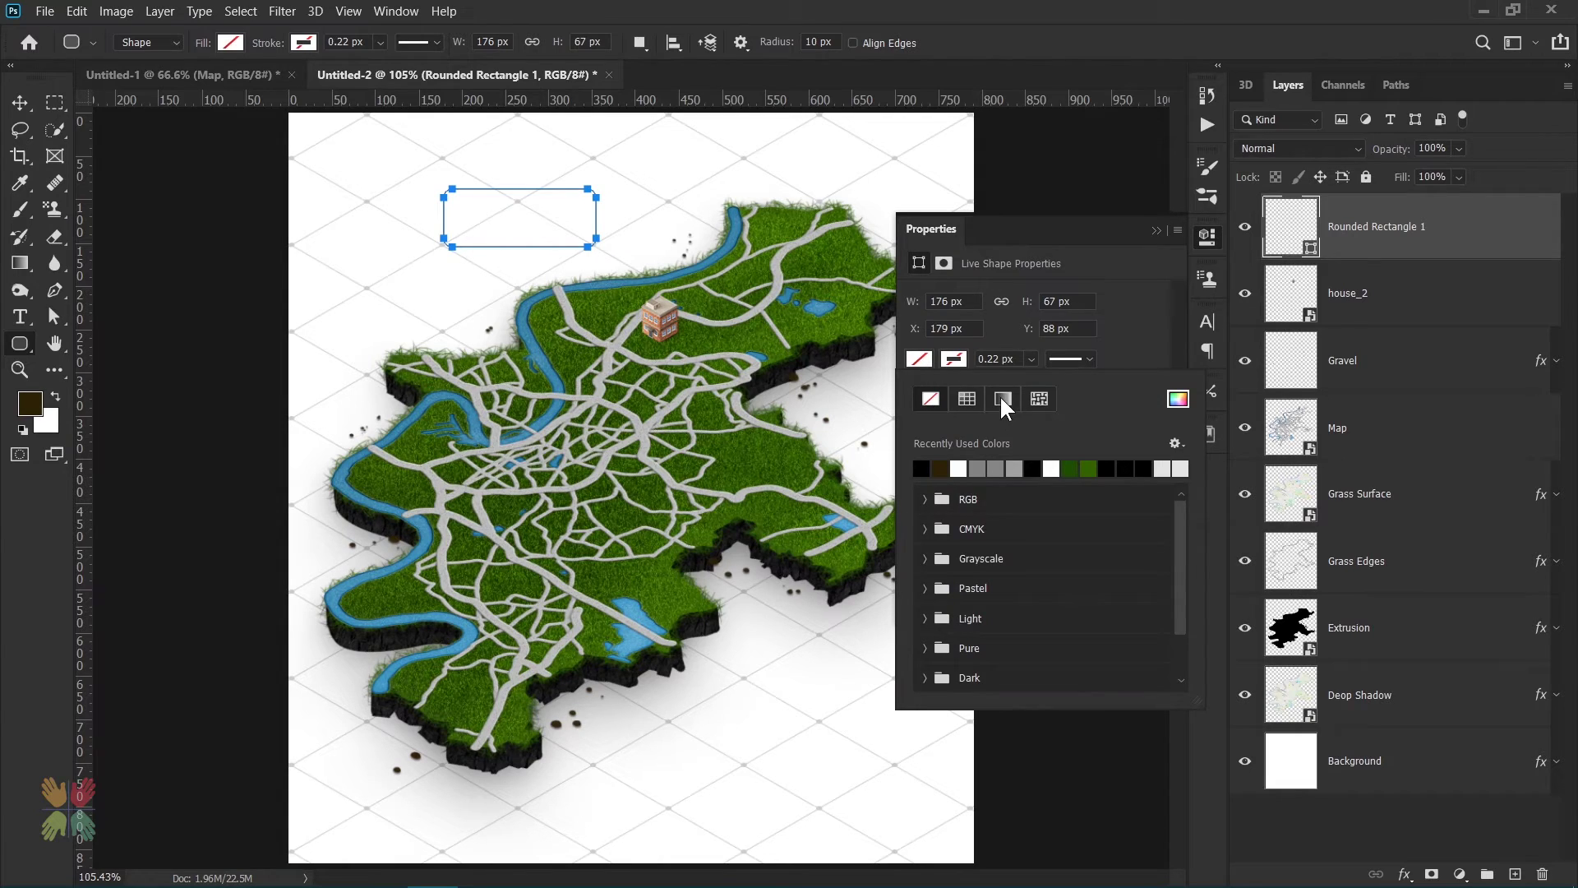
left_click(1090, 467)
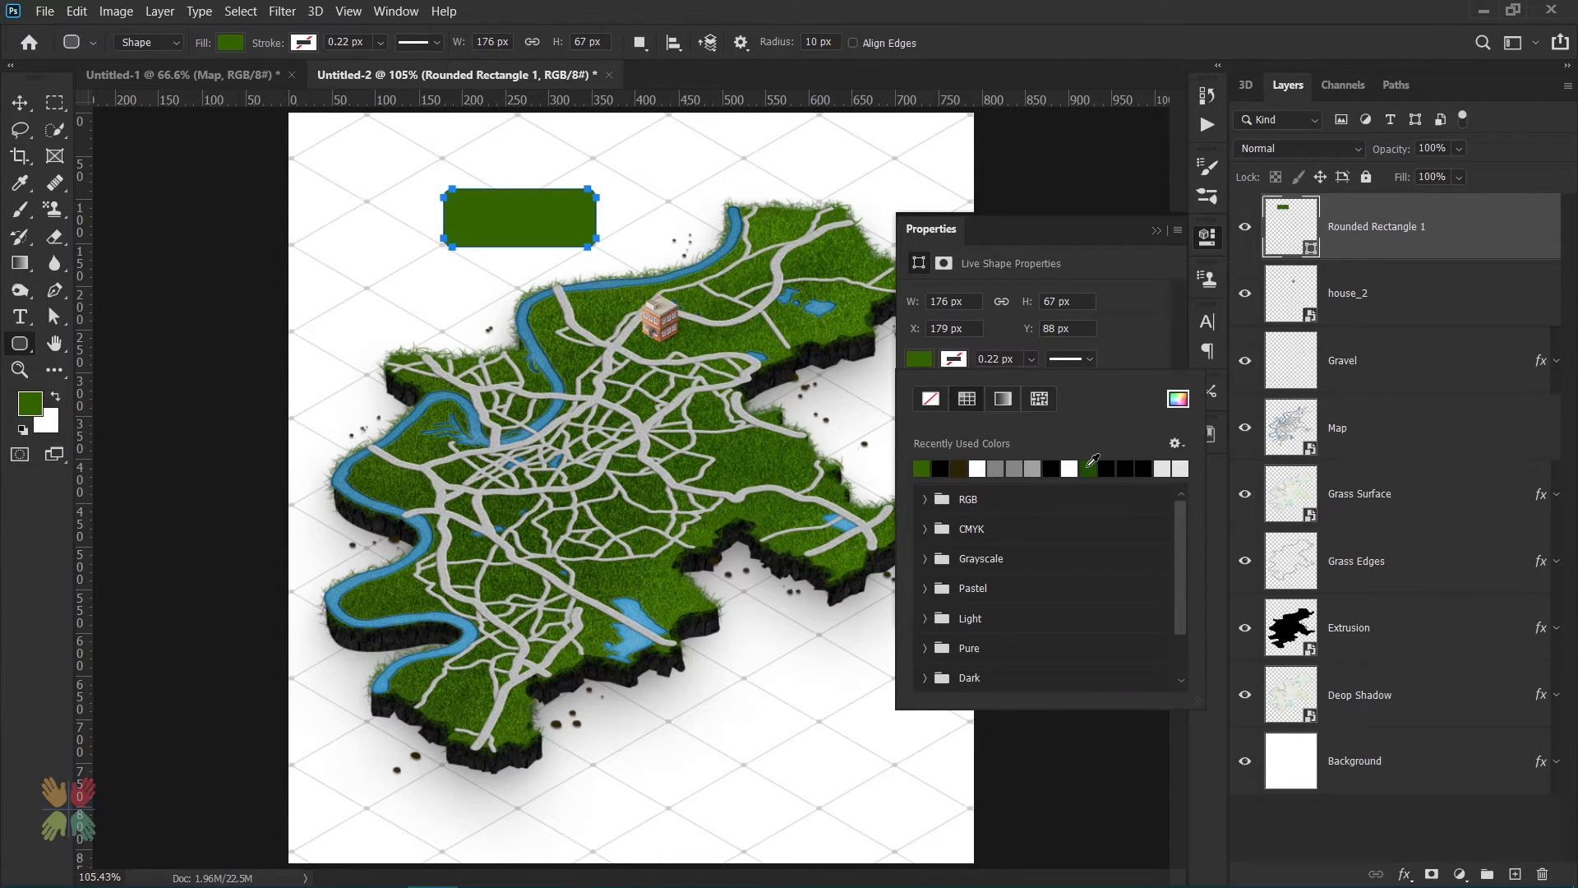
left_click(1178, 399)
left_click(1145, 385)
left_click(1122, 385)
left_click(1327, 376)
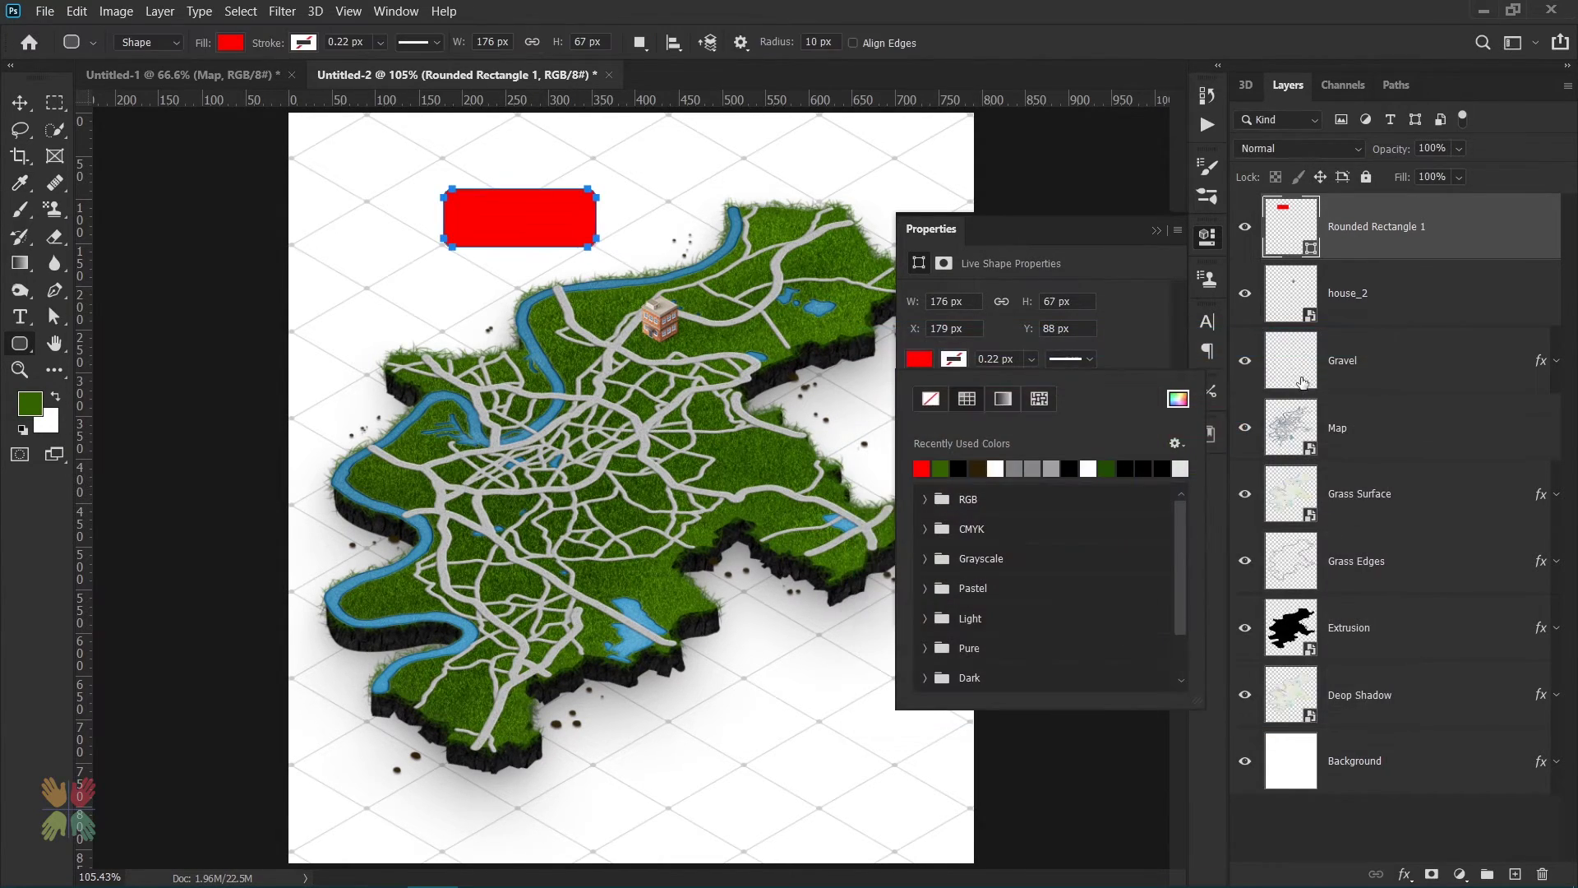
Convert the red rounded rectangle to a smart object and apply a Gaussian Blur with a 3.0 pixel radius.
left_click(271, 12)
left_click(282, 12)
mouse_move(300, 229)
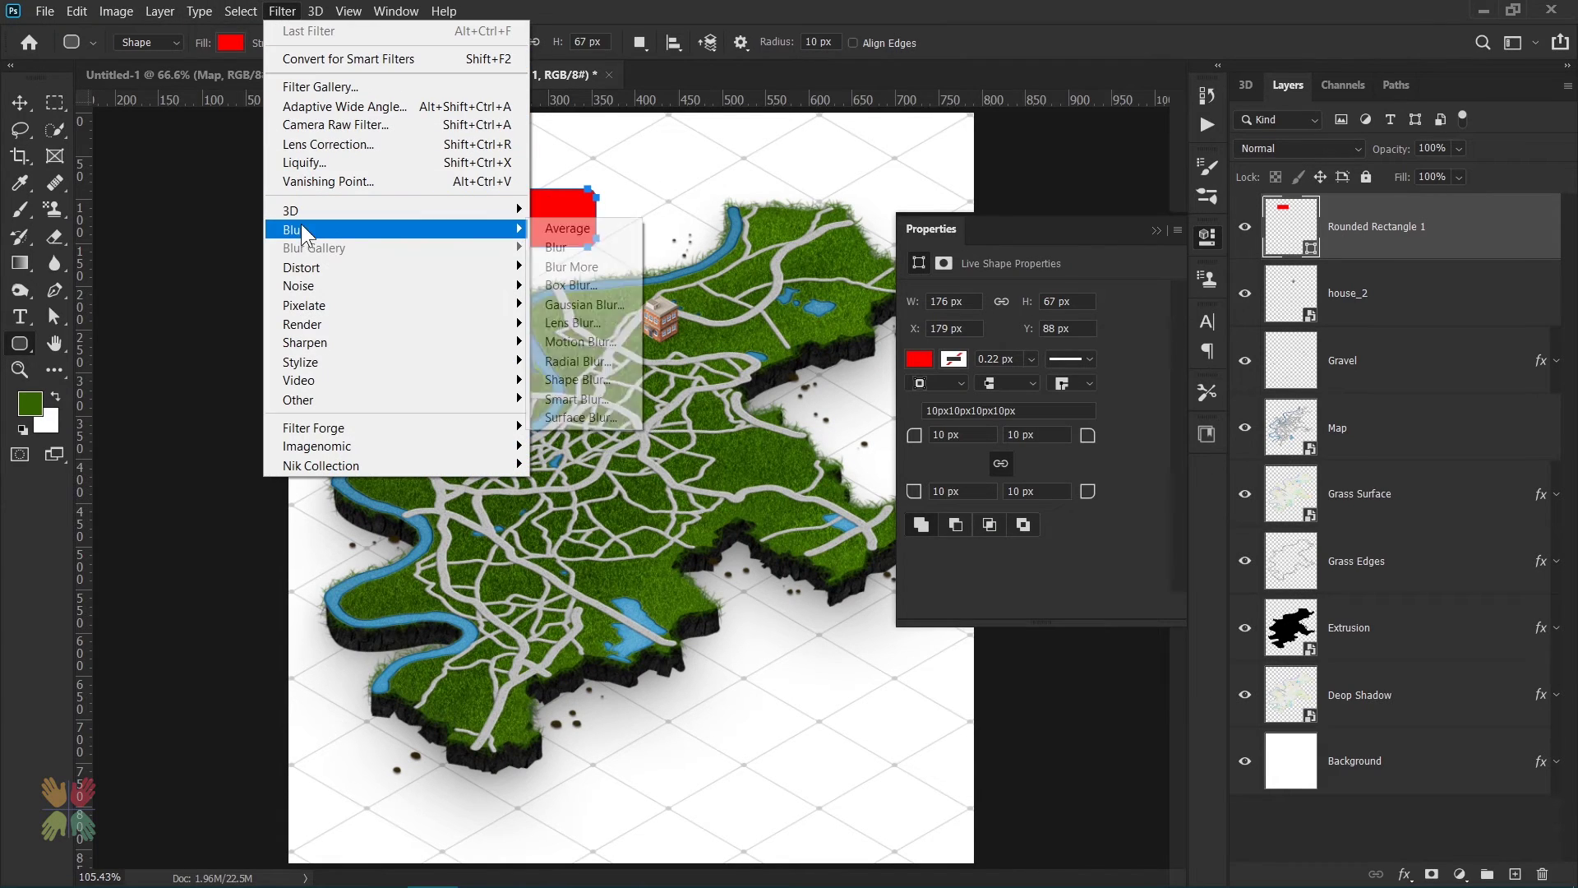
left_click(579, 306)
left_click(779, 353)
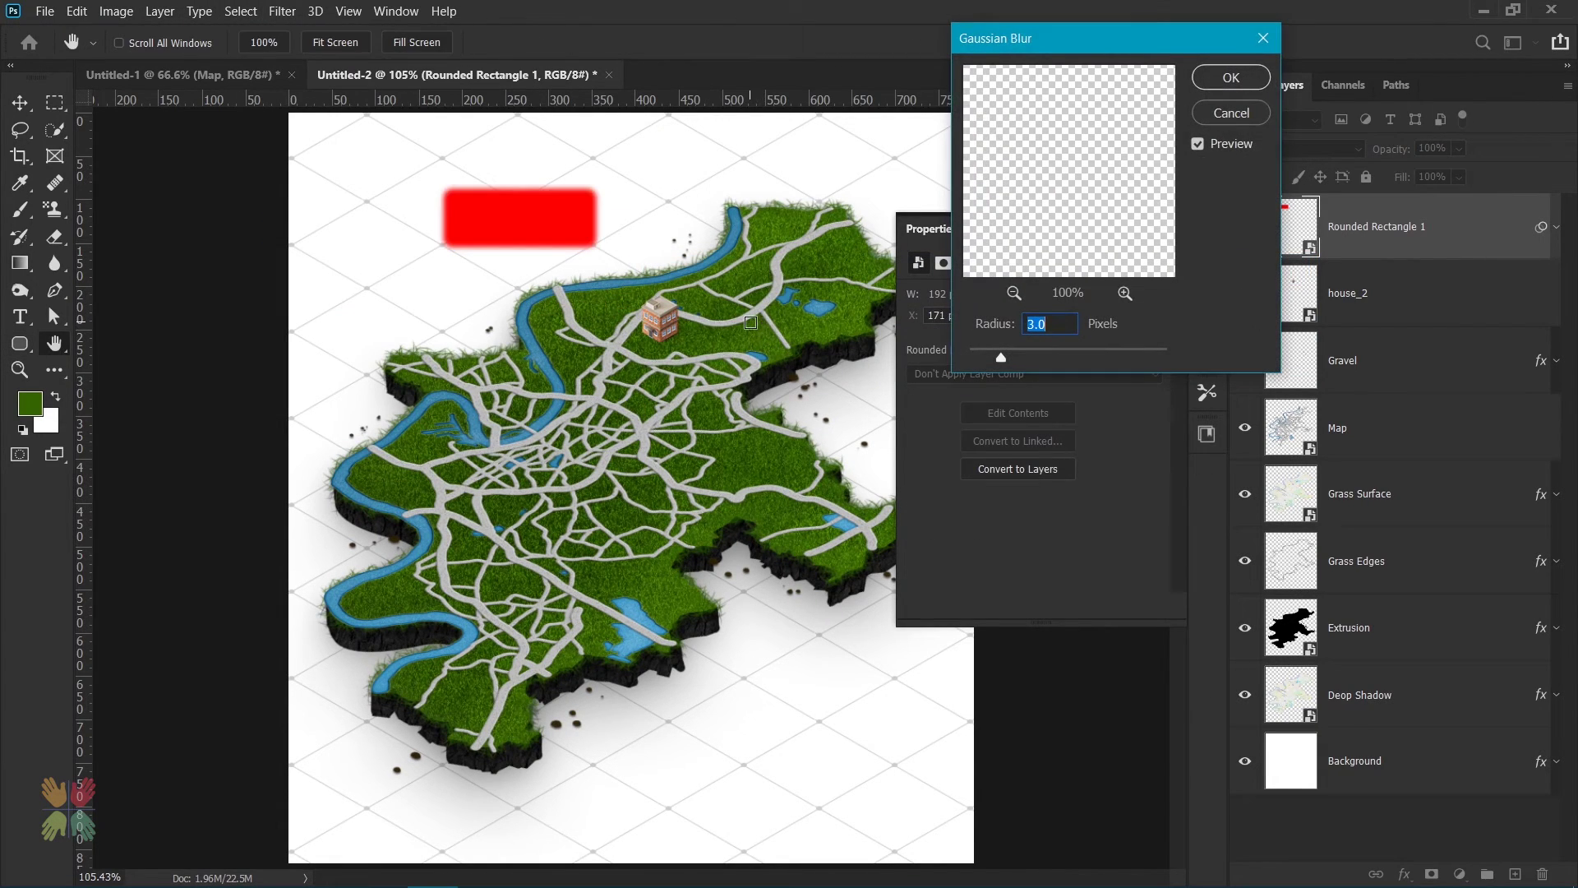
left_click(1230, 83)
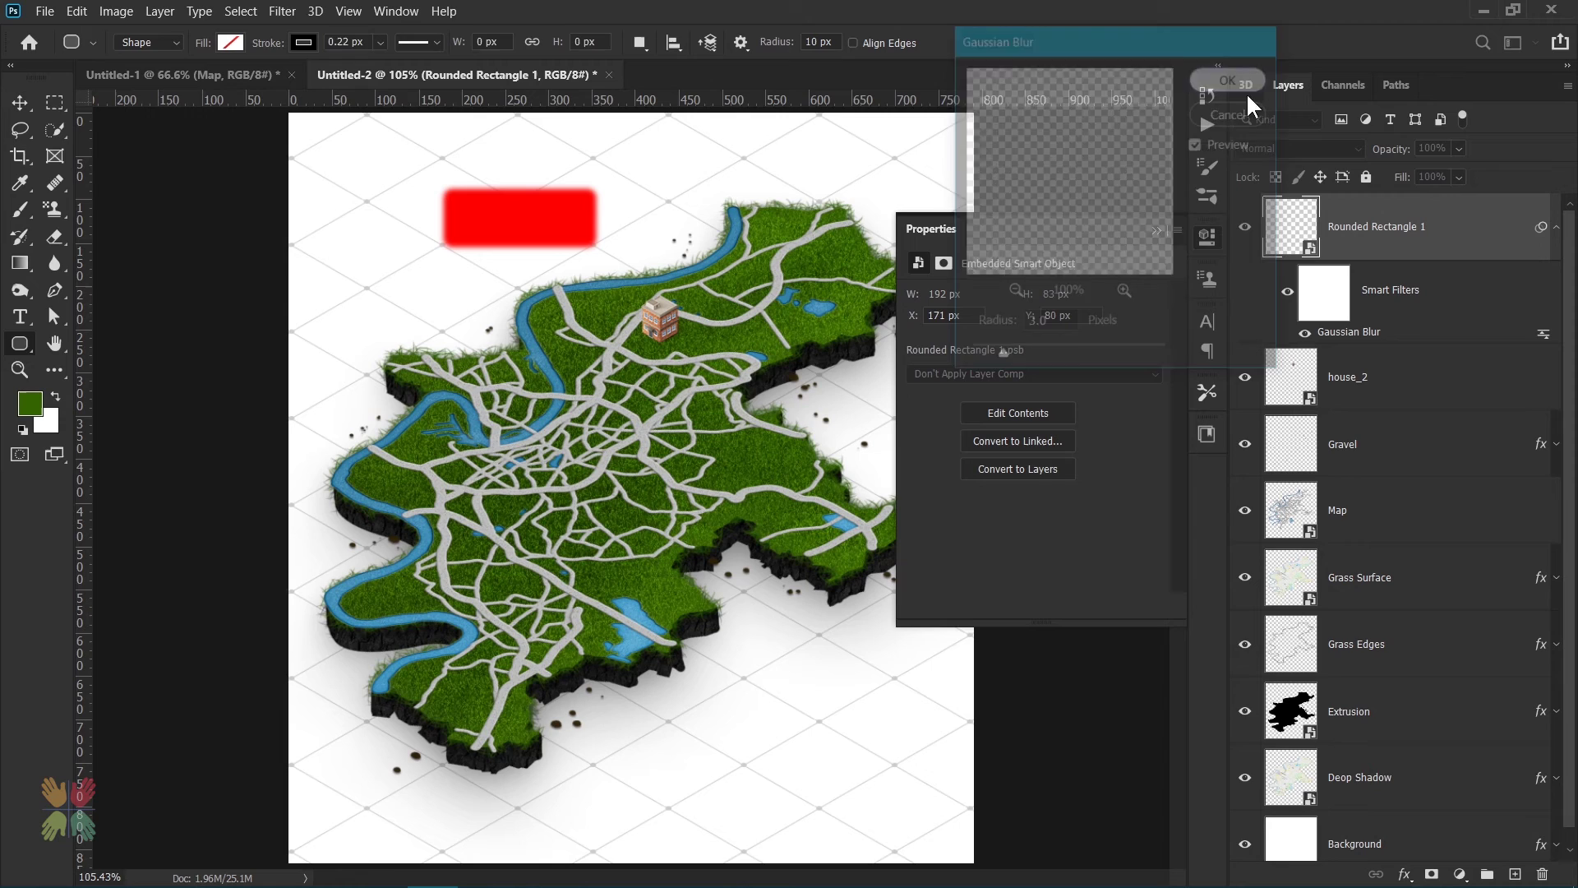
Collapse the smart filters list and set the Rounded Rectangle 1 layer's blend mode to Hard Light.
left_click(1157, 229)
left_click(1556, 227)
left_click(1299, 148)
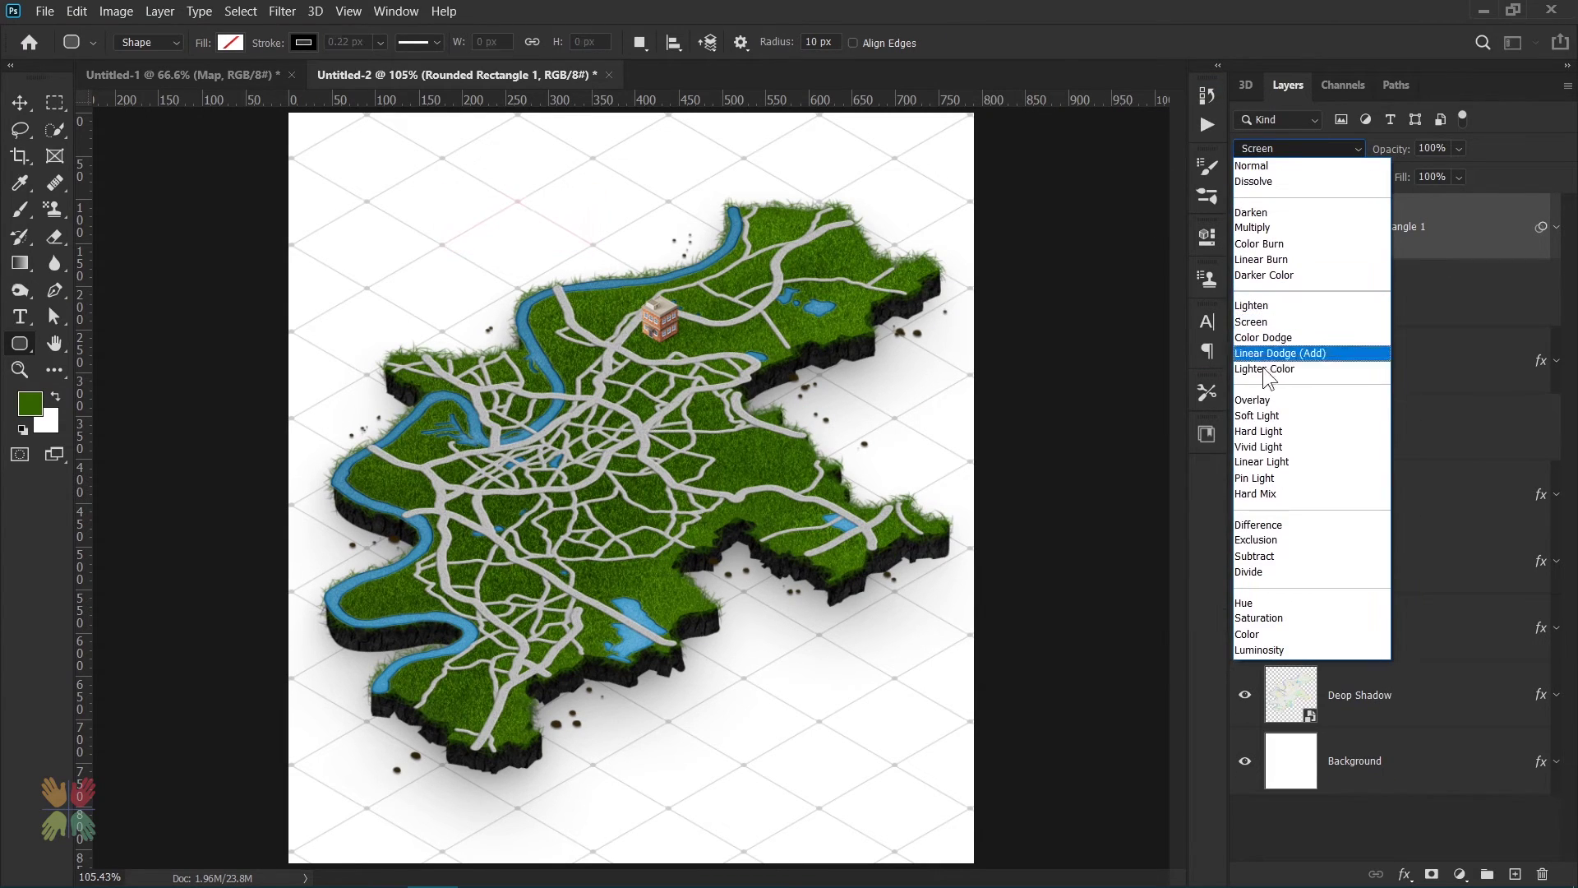
left_click(1270, 428)
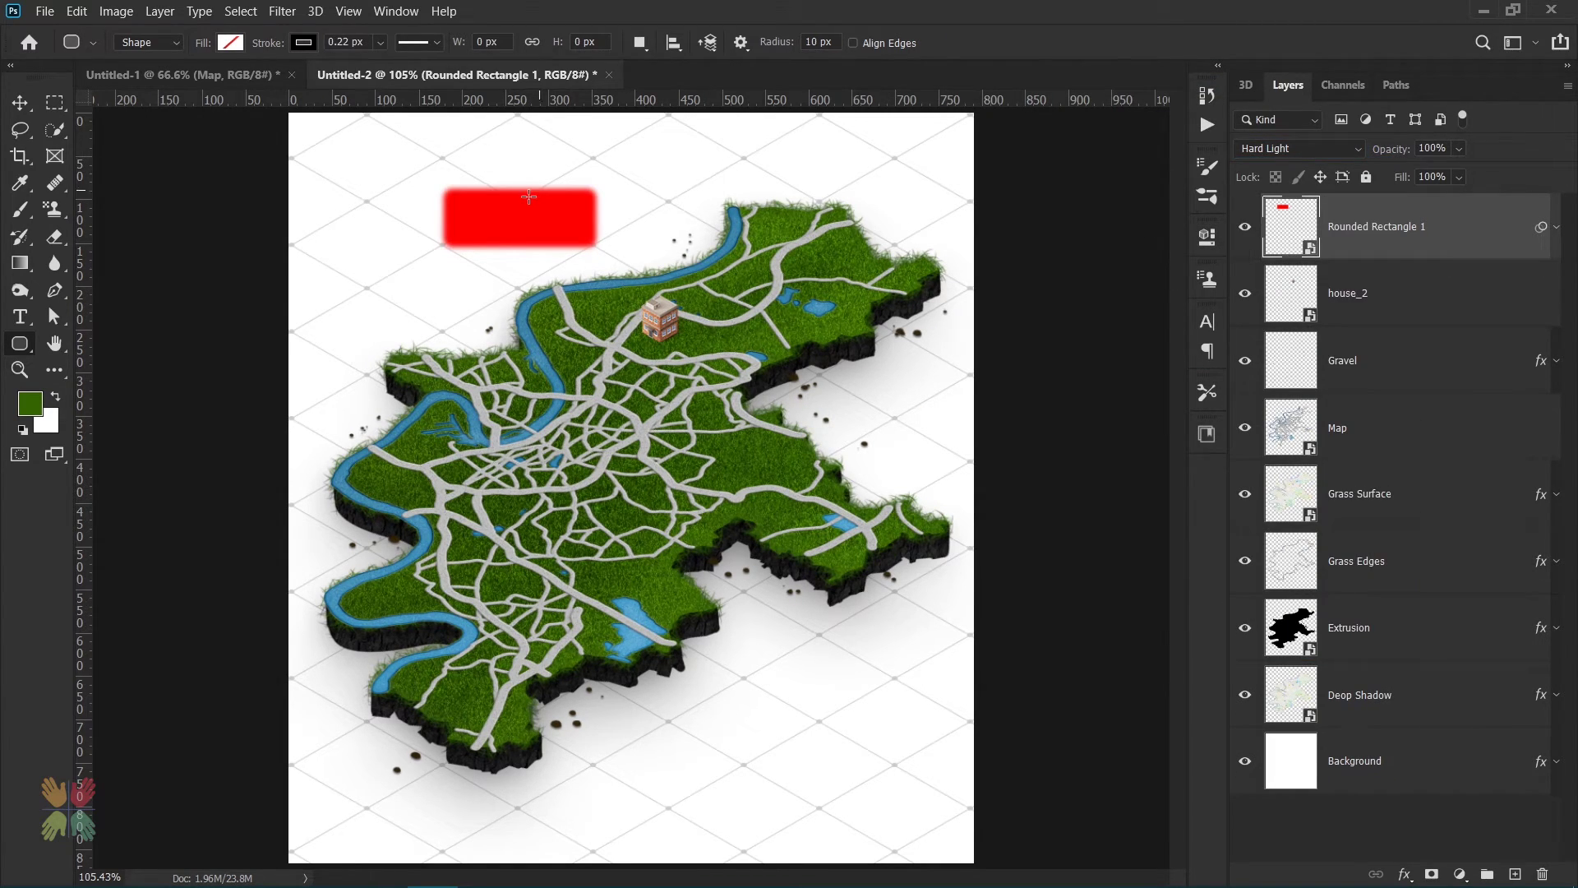
Scale the blurred red rounded rectangle to about 62% and place it just above the house on the map.
key("v")
left_click_drag(525, 205, 616, 219)
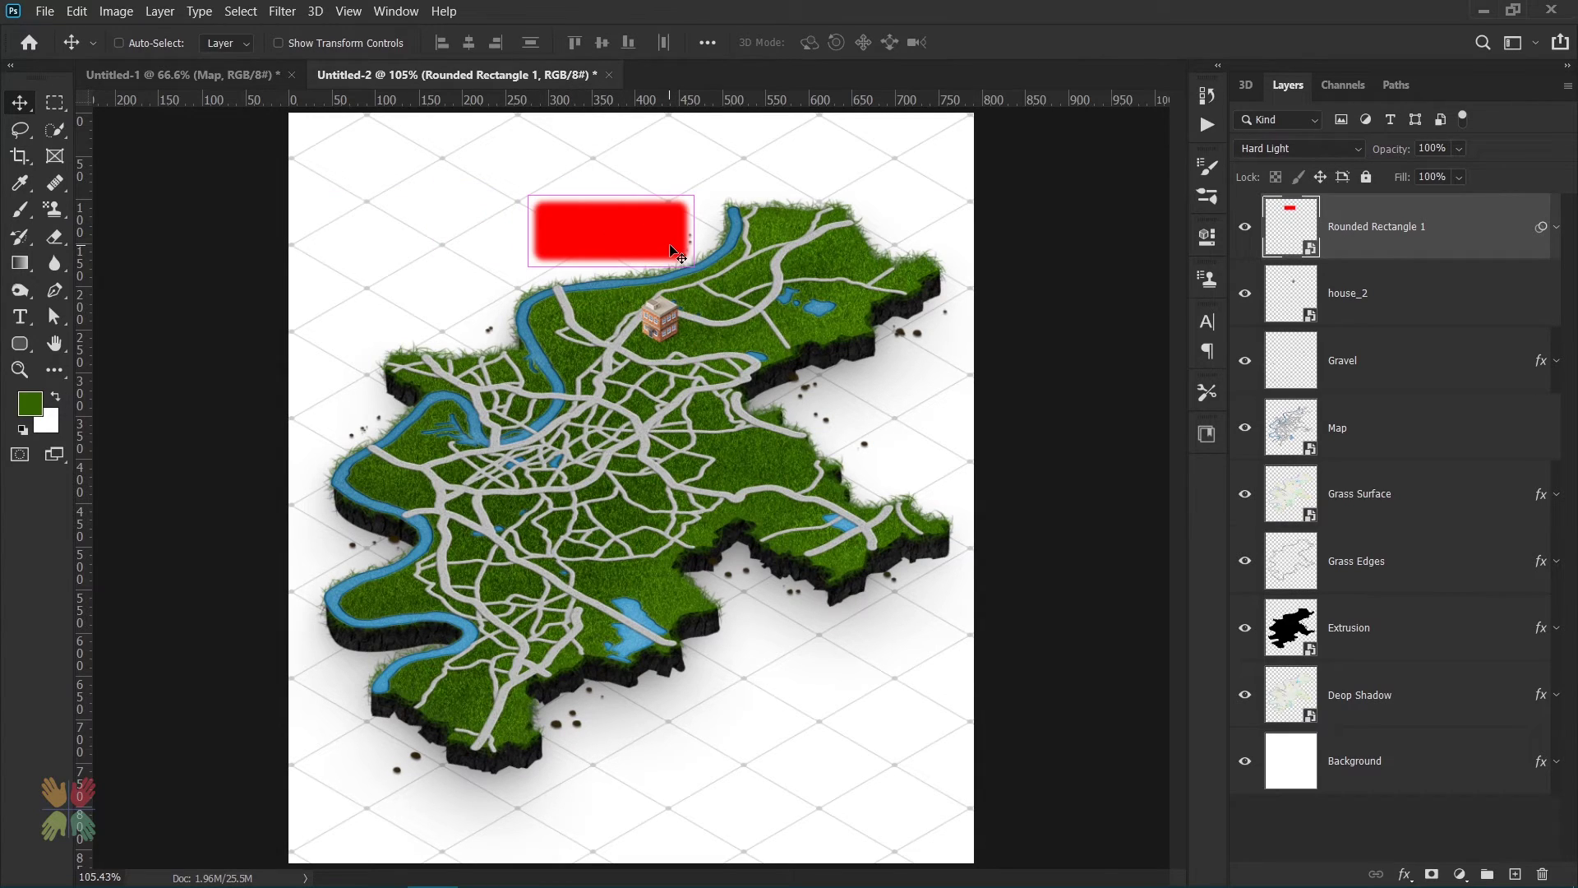
key("ctrl+t")
mouse_move(694, 267)
left_mouse_down()
mouse_move(654, 244)
mouse_move(693, 268)
left_mouse_up()
left_click(996, 42)
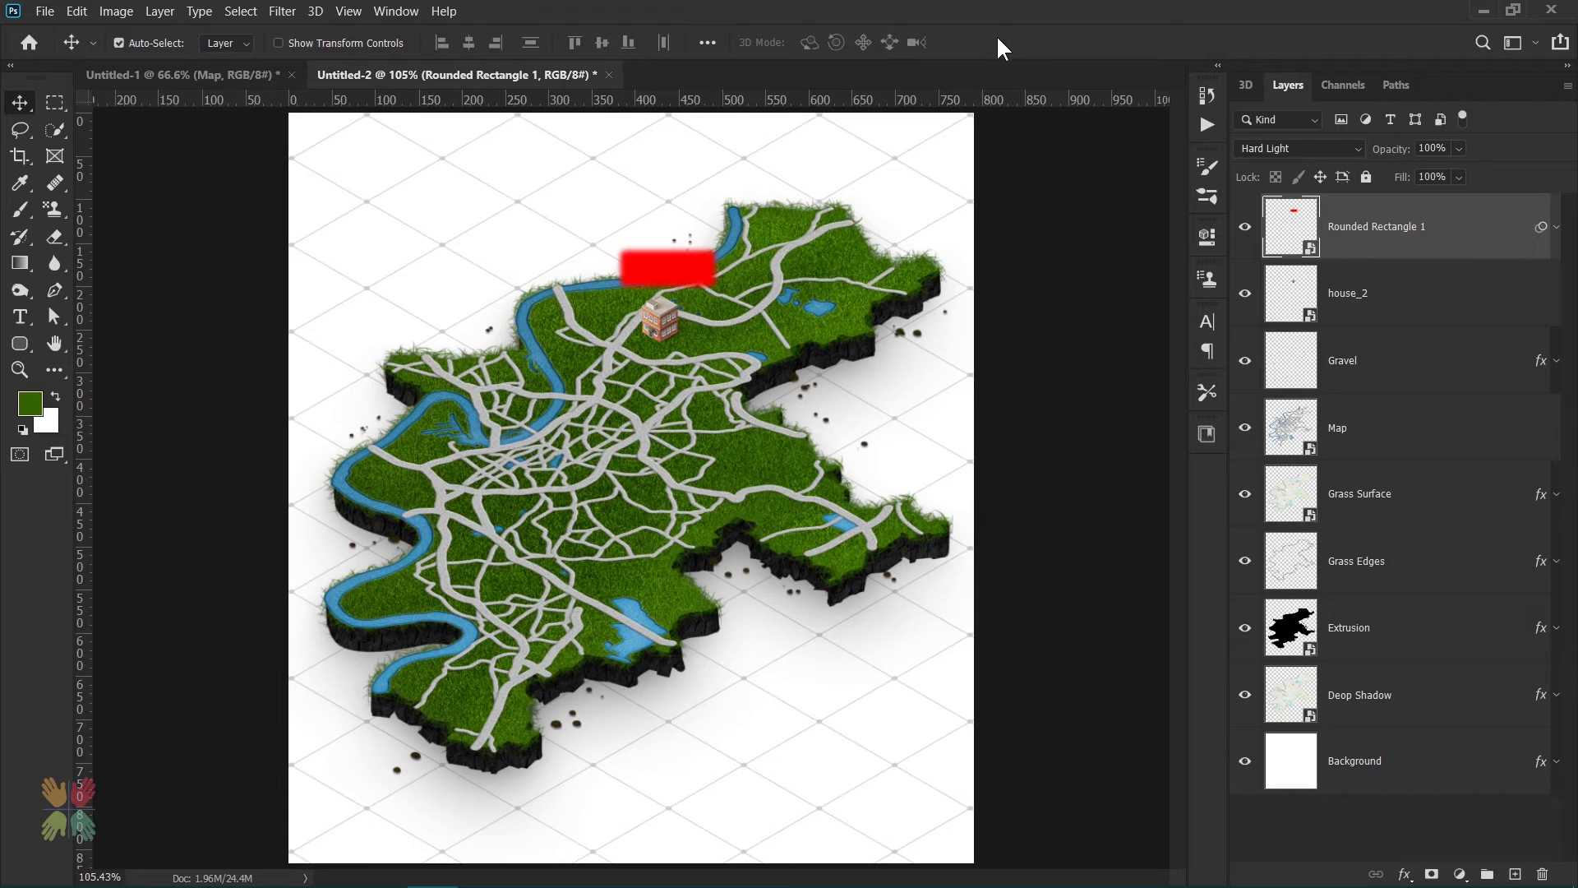
Lower the red rectangle's opacity to 76% and shift it slightly left to centre it over the house.
left_click_drag(1401, 155, 1378, 156)
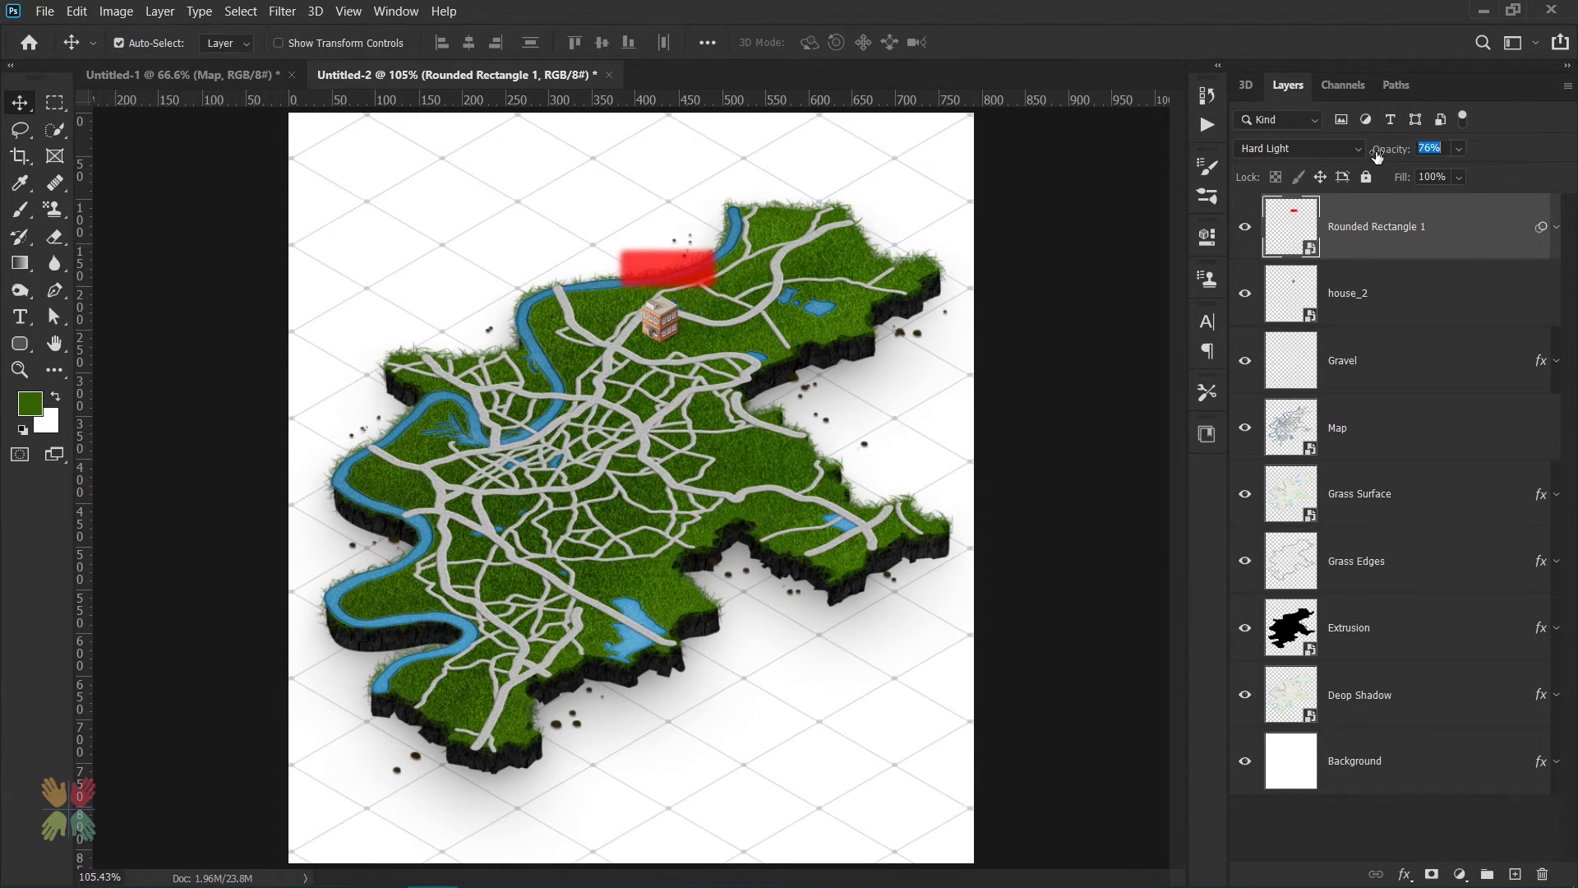
key("ctrl+t")
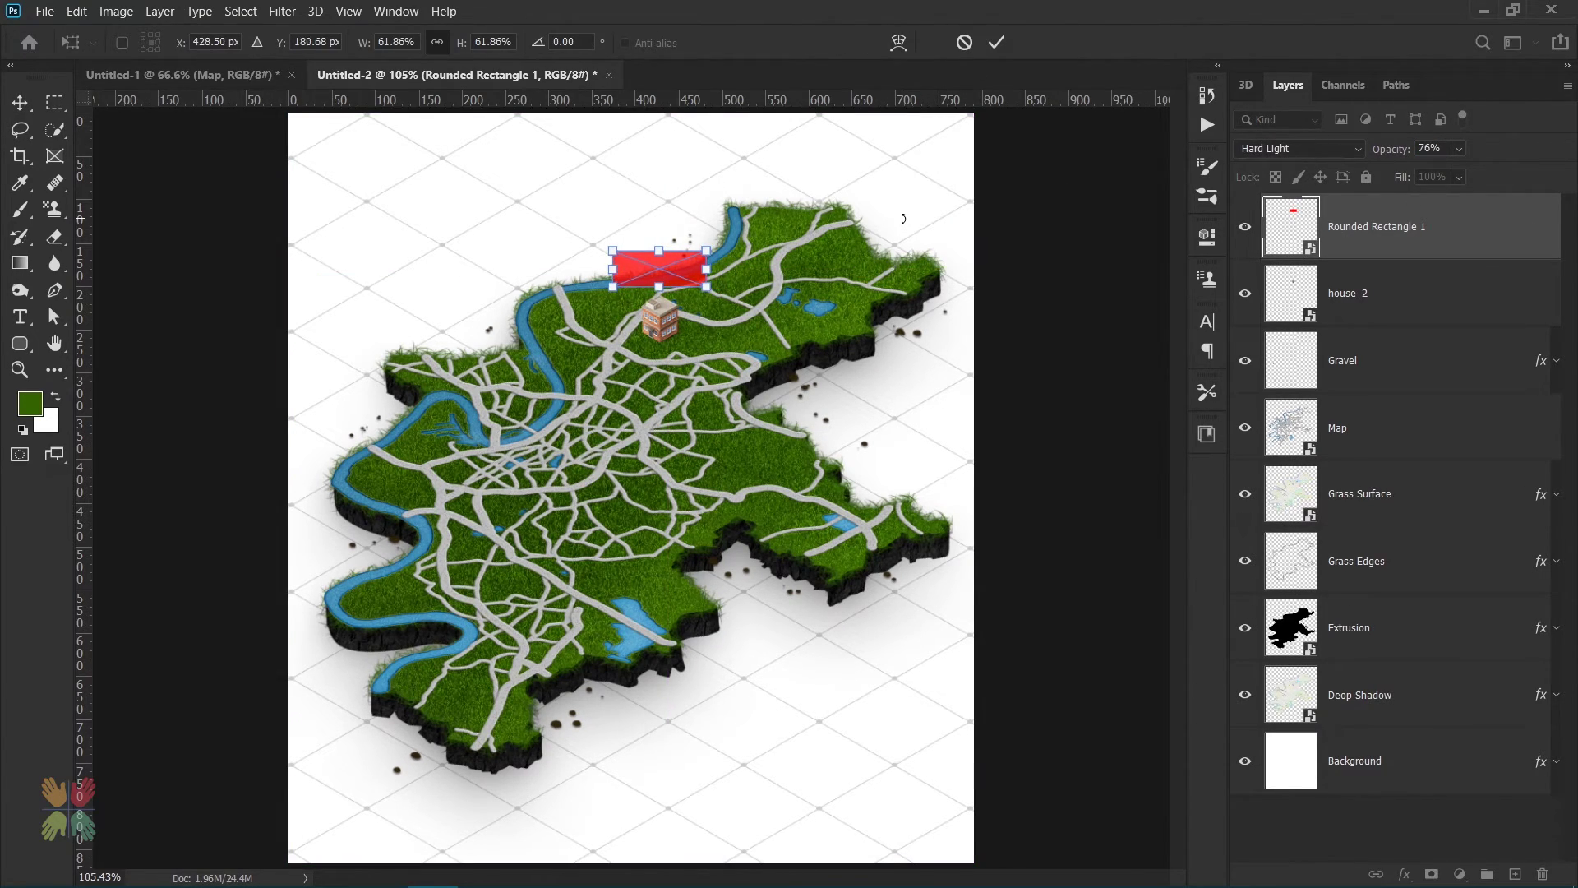
key("Return")
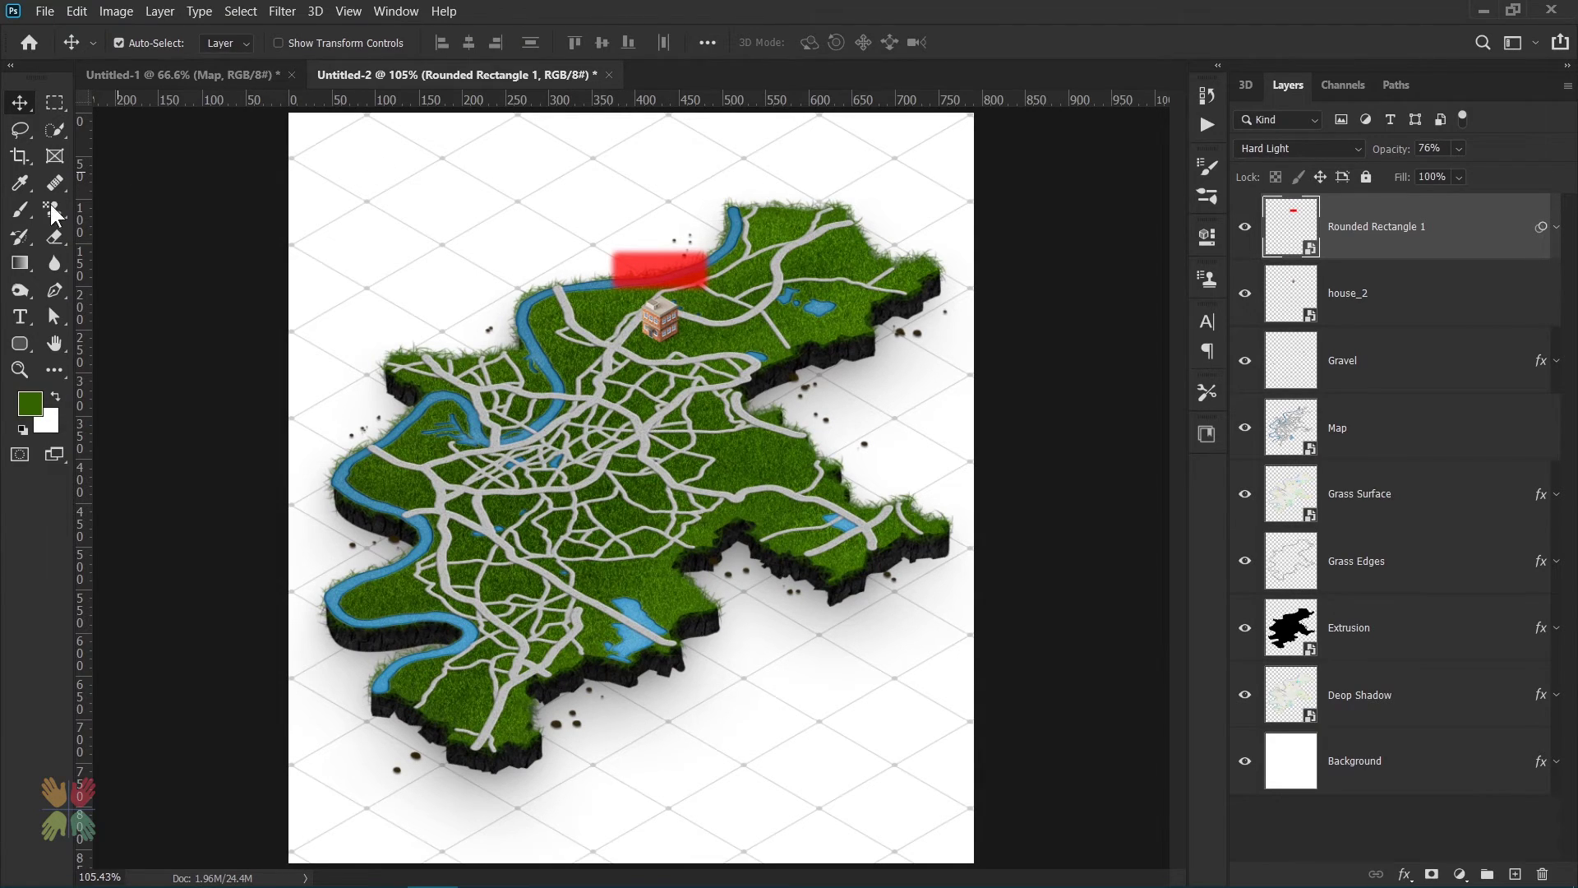
Add the text HOME on the blank area above the map in Bebas Neue at 2.5 pt.
left_click(20, 316)
left_click(409, 226)
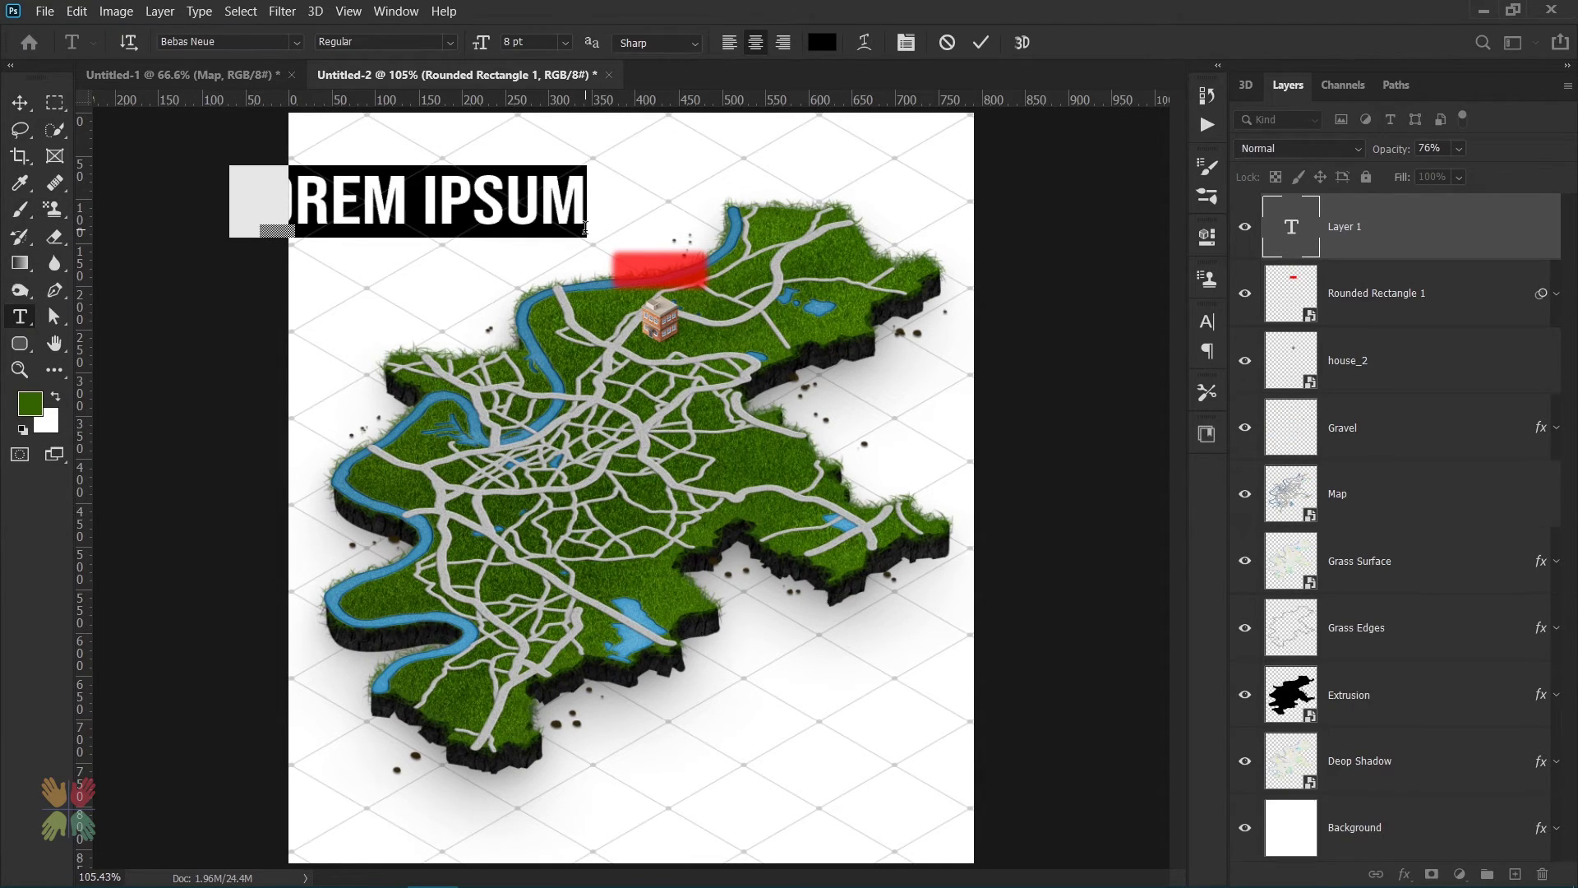
type("HOME")
key("ctrl+a")
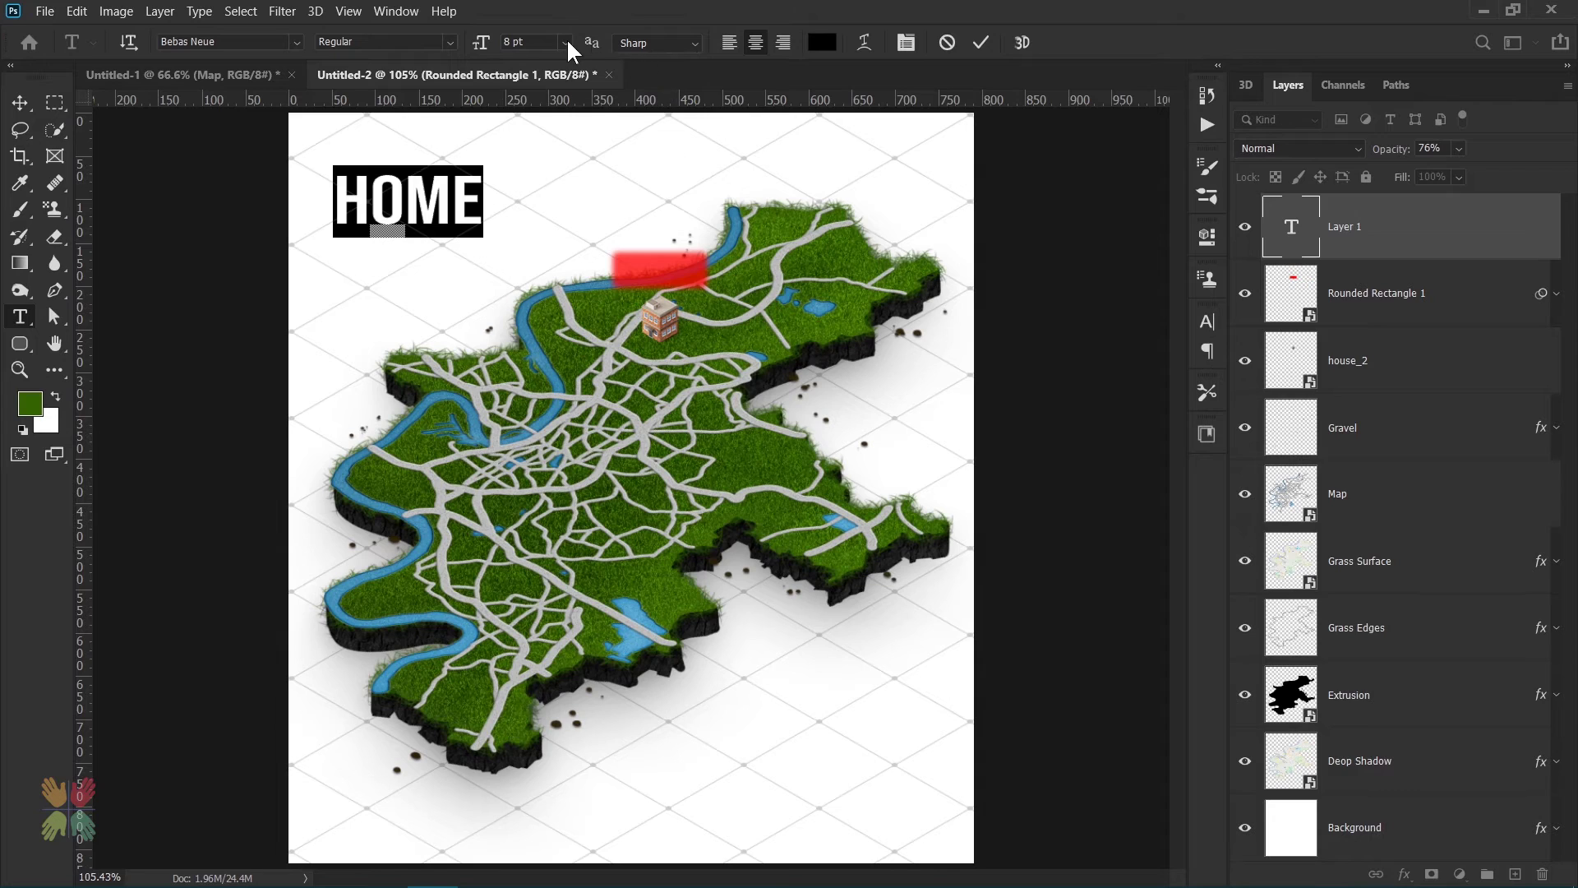
left_click(475, 44)
type("2.5")
key("Return")
Colour the HOME text near-white and place it on the red rectangle above the house.
left_click(823, 42)
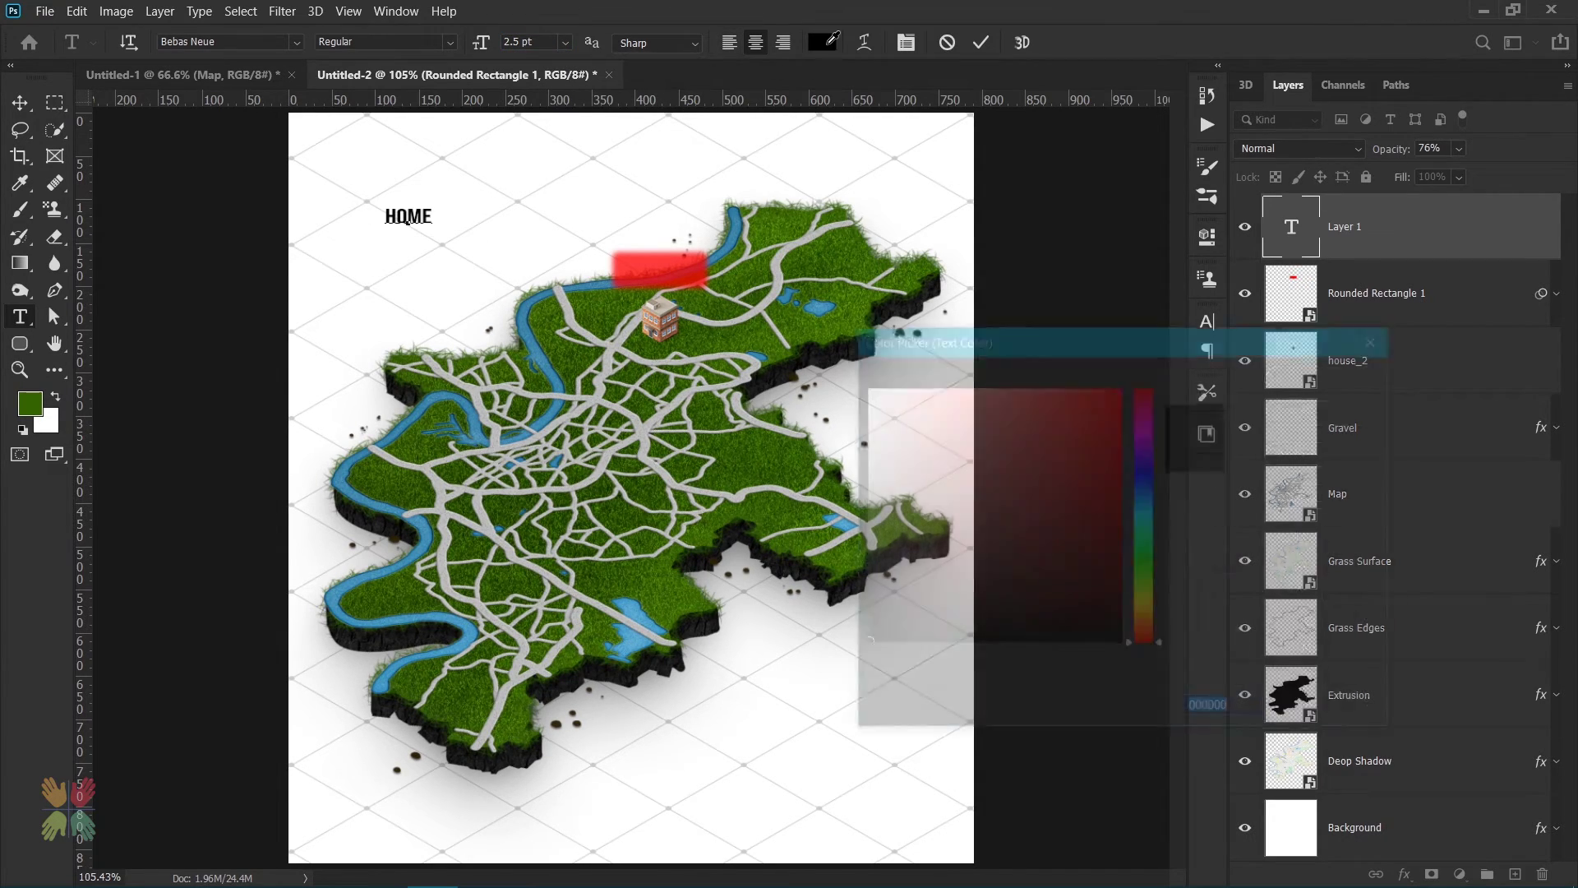
type("d42d00")
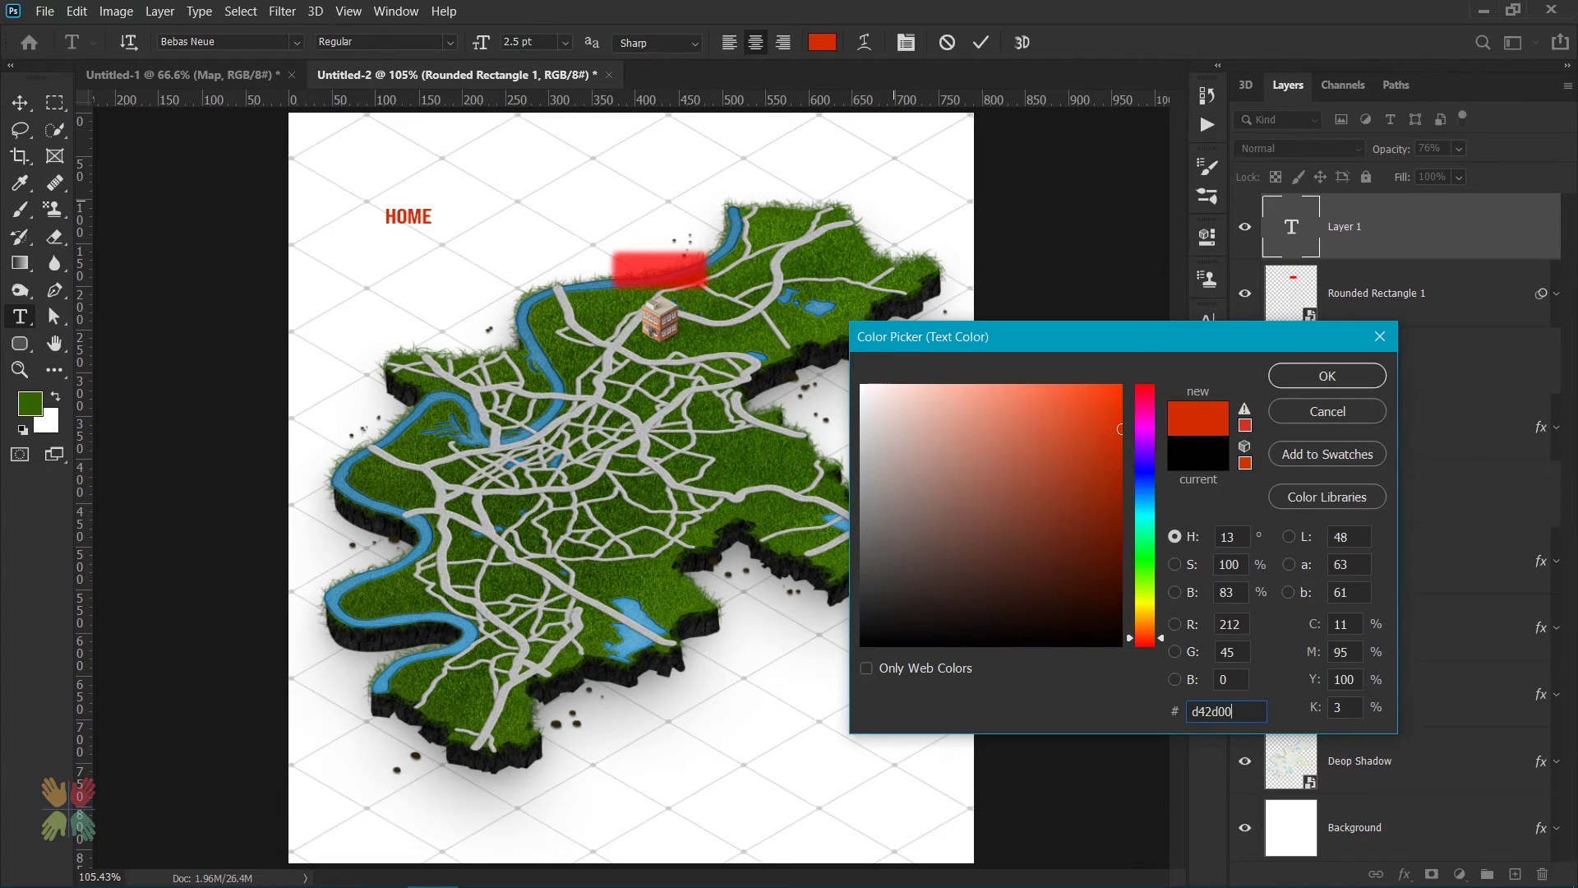
key("ctrl+a")
left_click(858, 409)
key("Return")
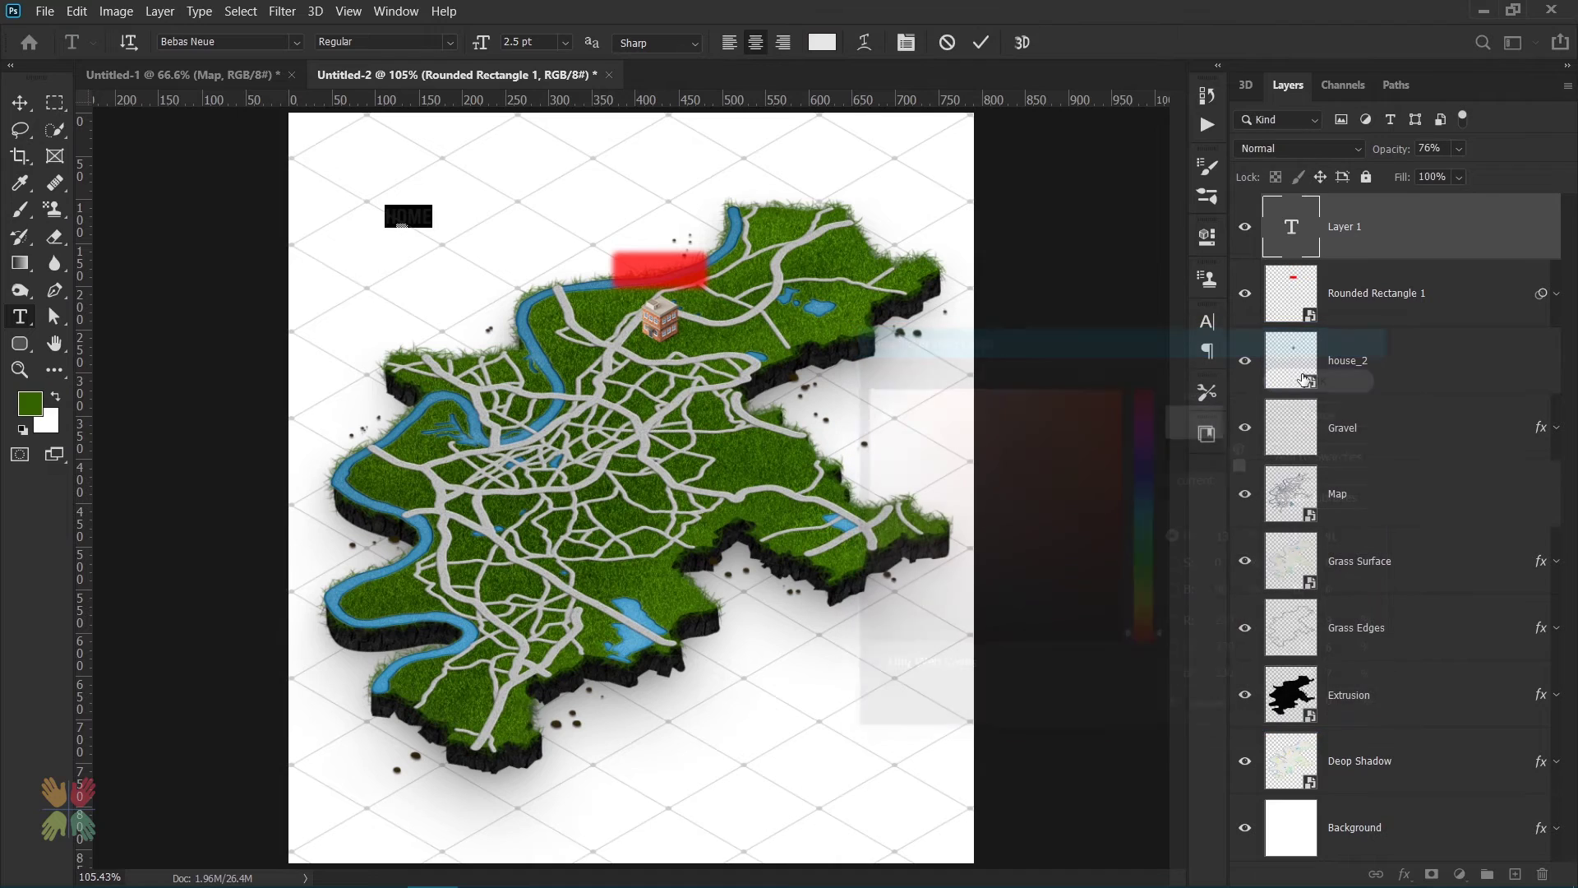
left_click_drag(440, 247, 686, 294)
left_click(981, 42)
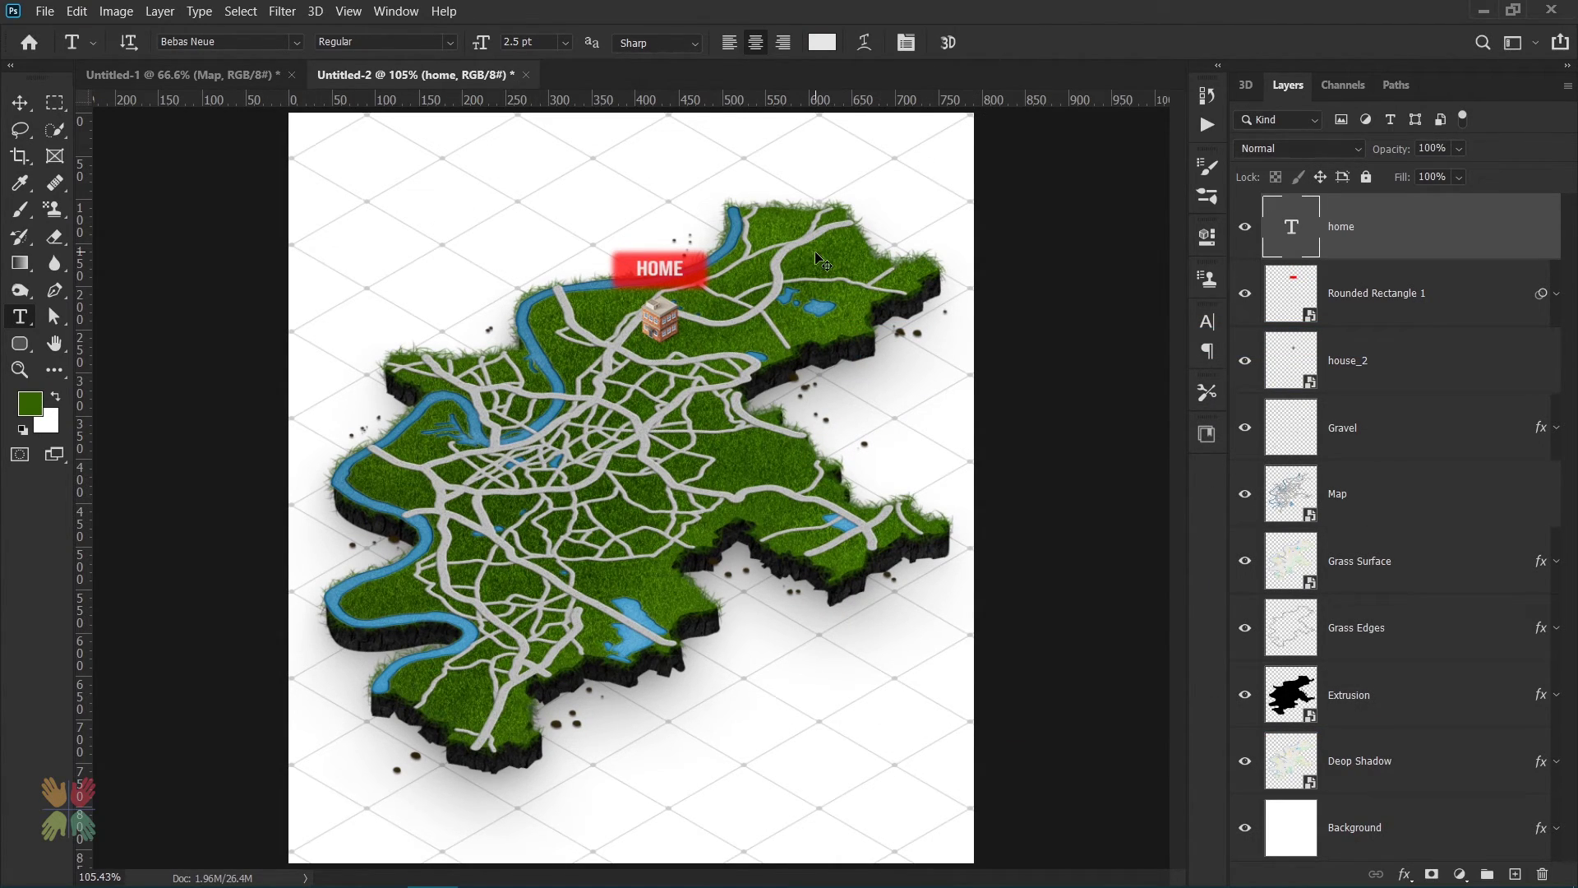
Widen the HOME text by setting its horizontal scale to 550%.
left_click(1206, 321)
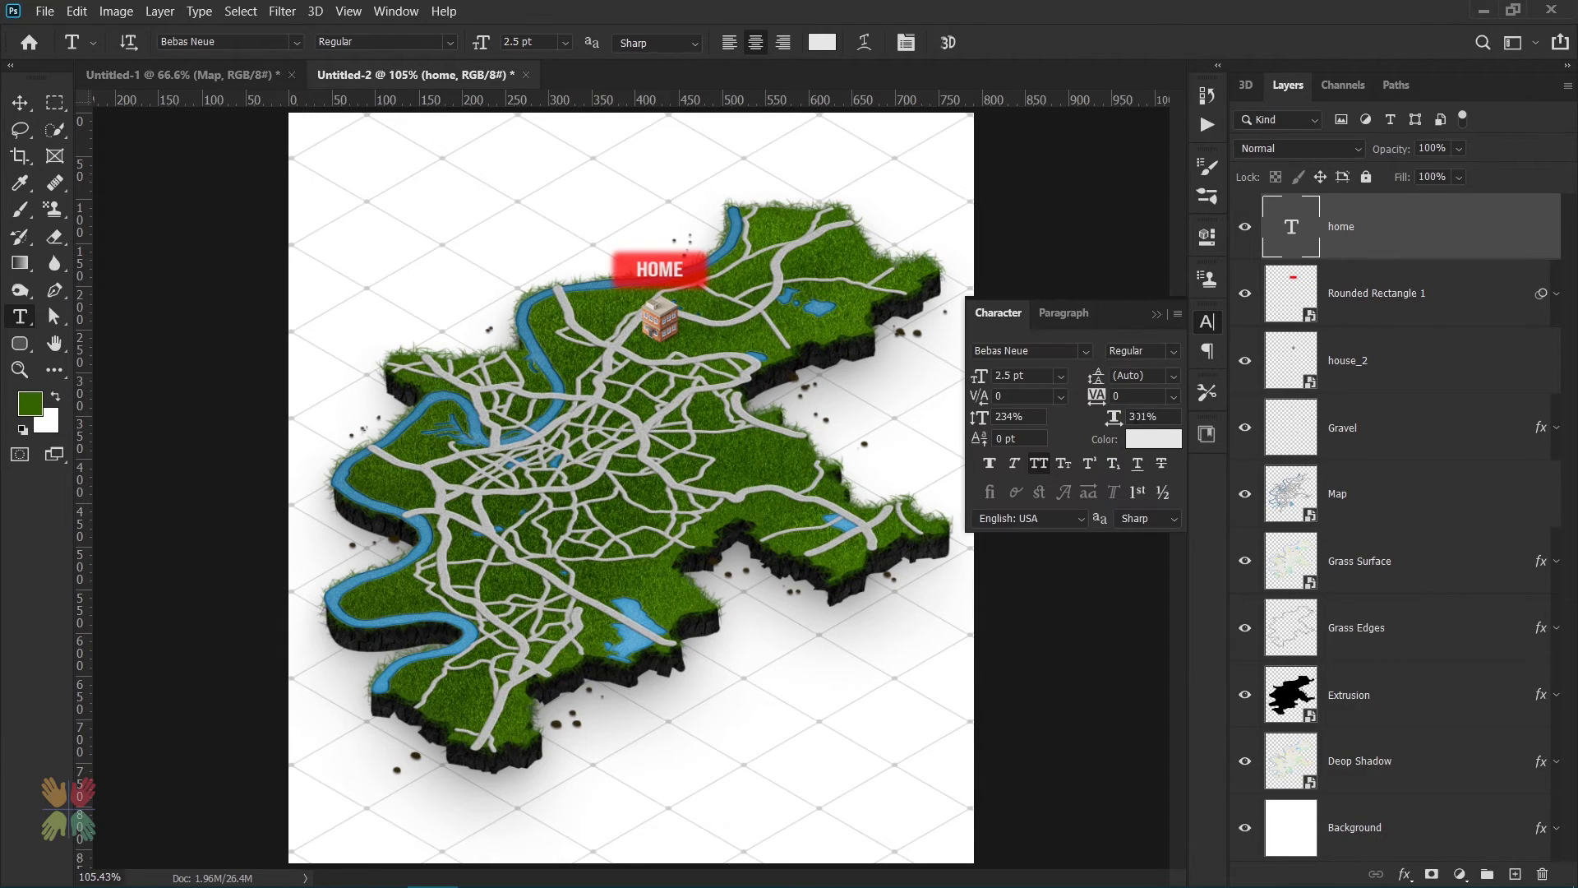
left_click(1153, 416)
type("578")
key("Return")
left_click(1115, 419)
type("550")
key("Return")
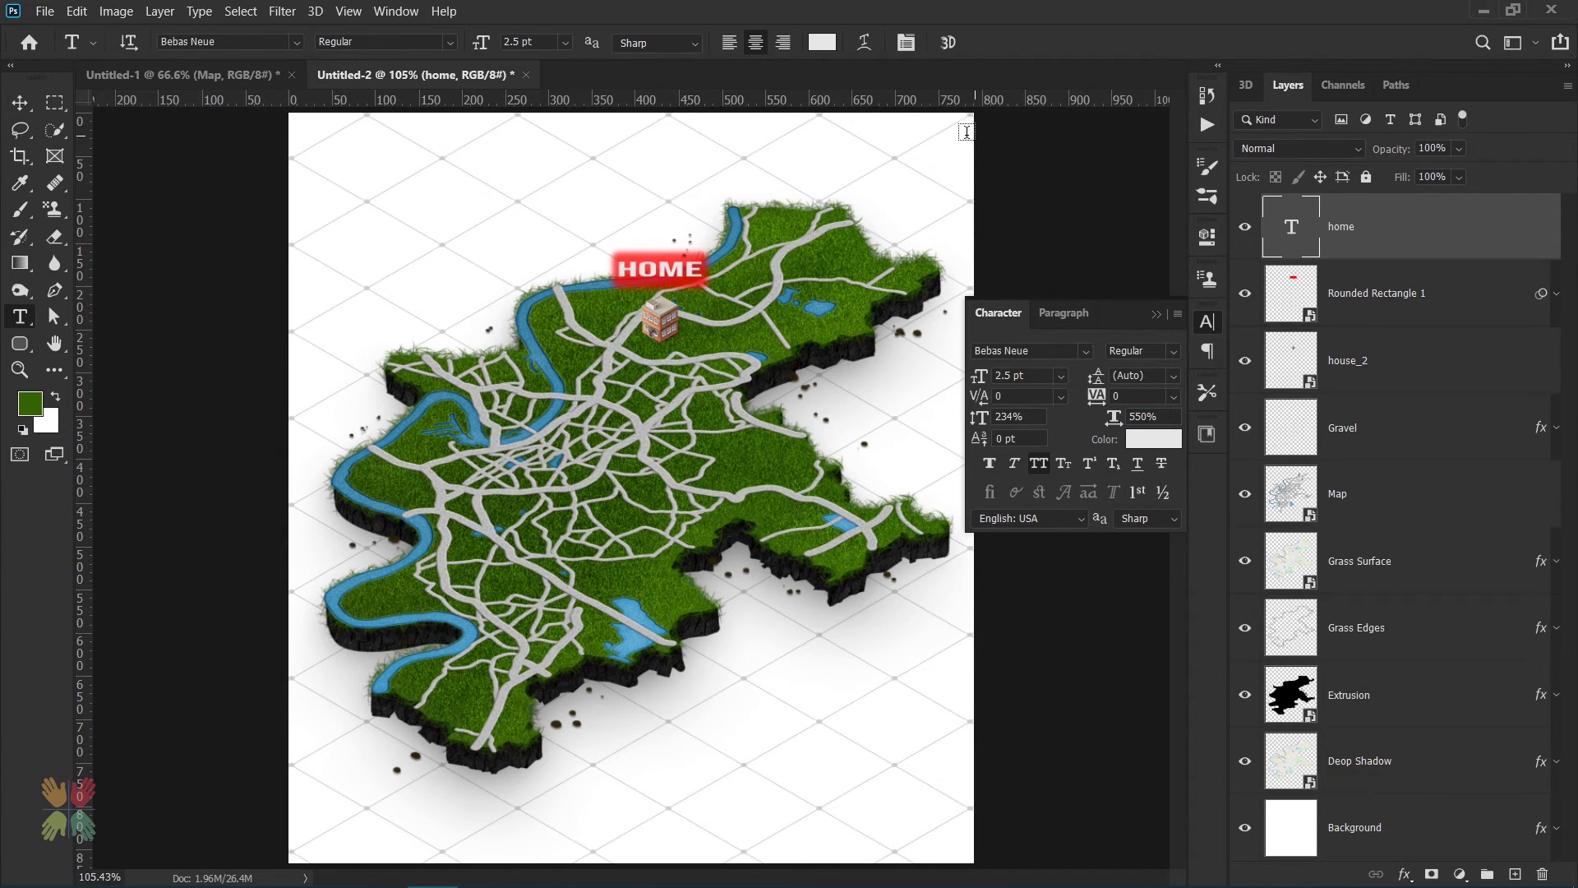
left_click(1207, 322)
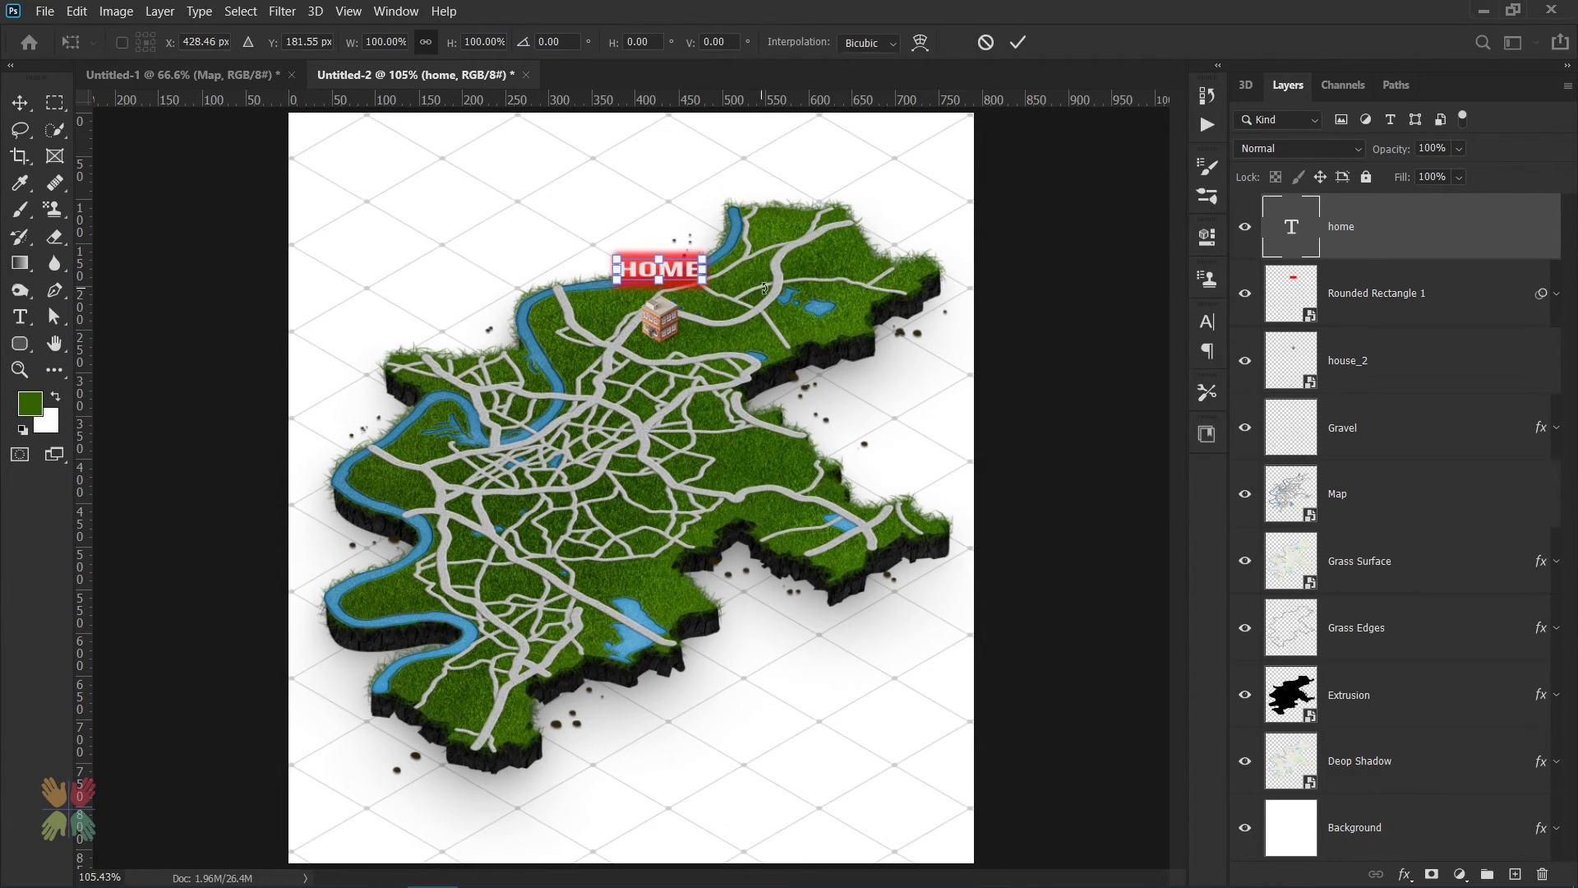
Nudge the HOME text and the red rectangle together slightly down and to the right over the house.
key("ctrl+t")
key("Down")
key("Down")
key("Right")
key("Right")
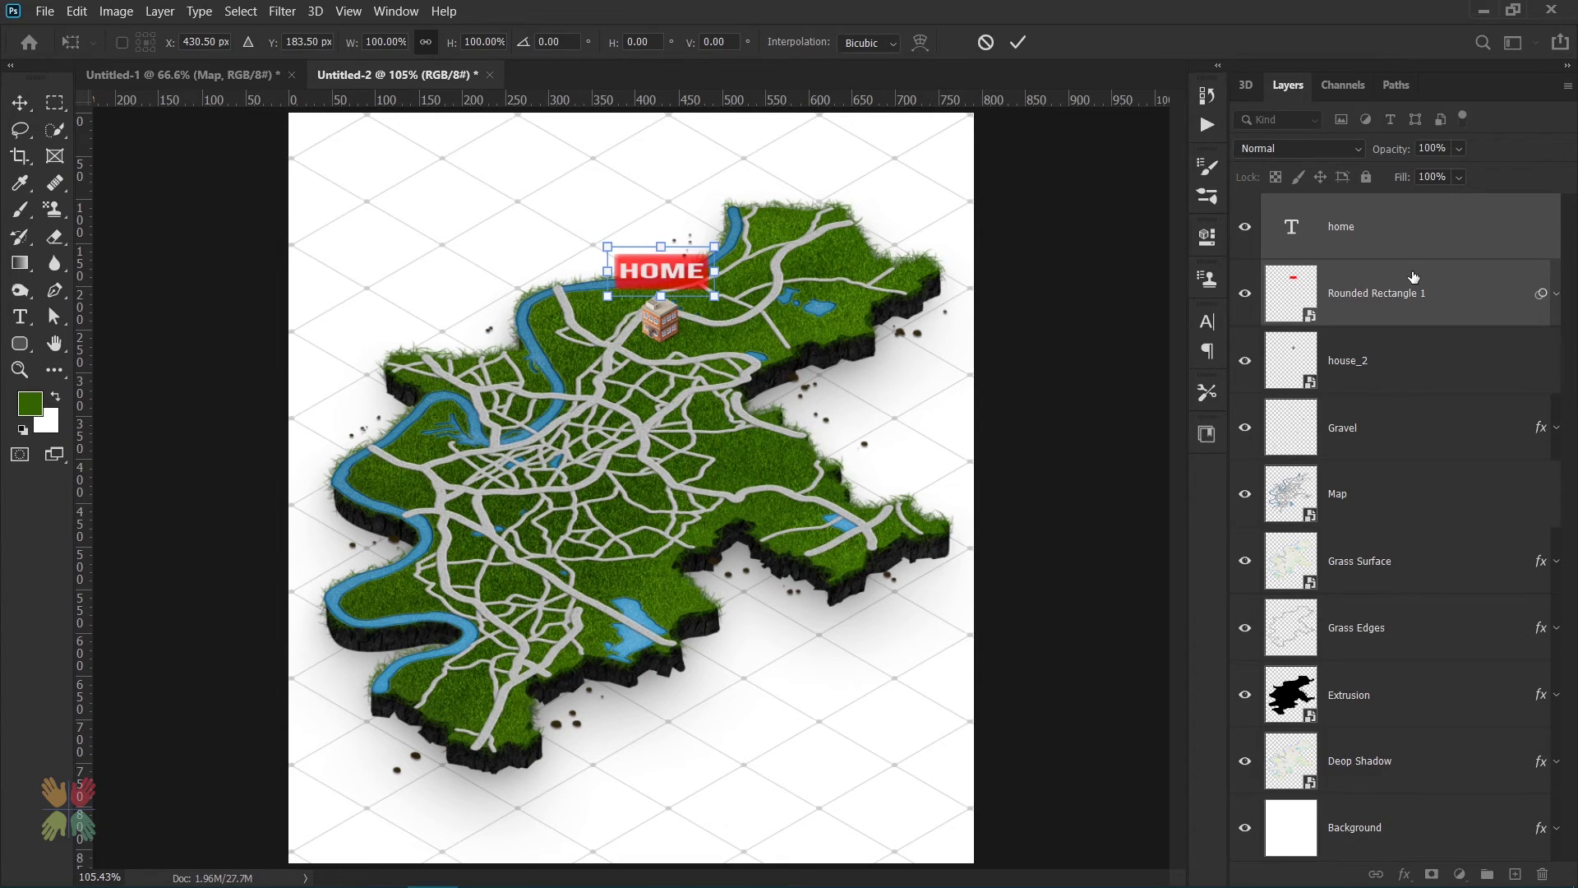
key("Down")
key("Return")
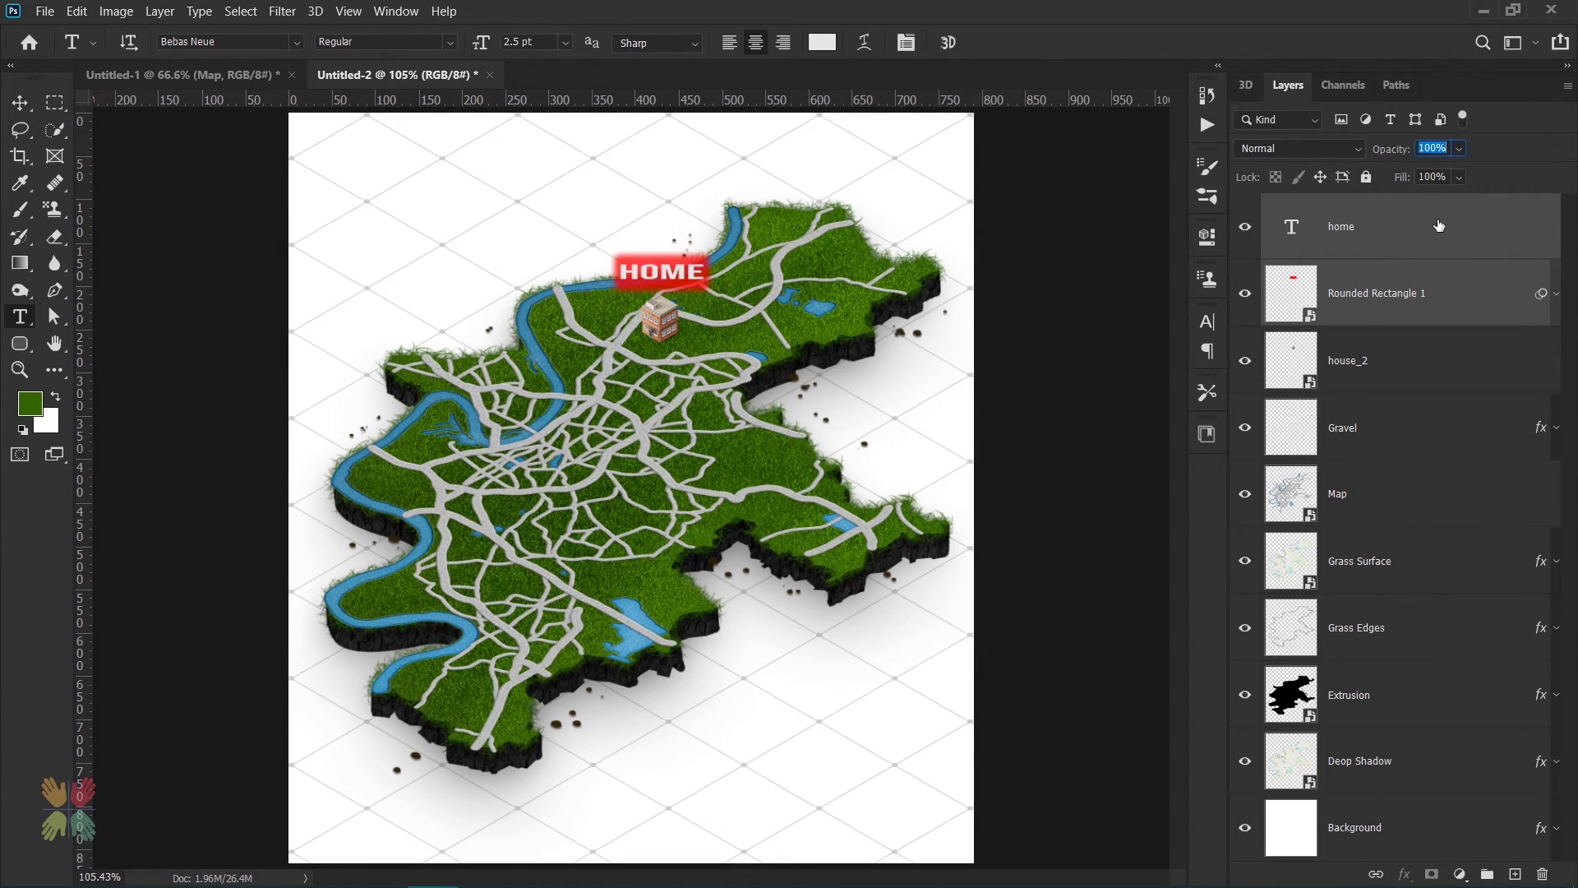
Set the Rounded Rectangle 1 layer's opacity to 70% and the home text layer's opacity to 80%.
left_click(1415, 294)
left_click(1397, 149)
type("70")
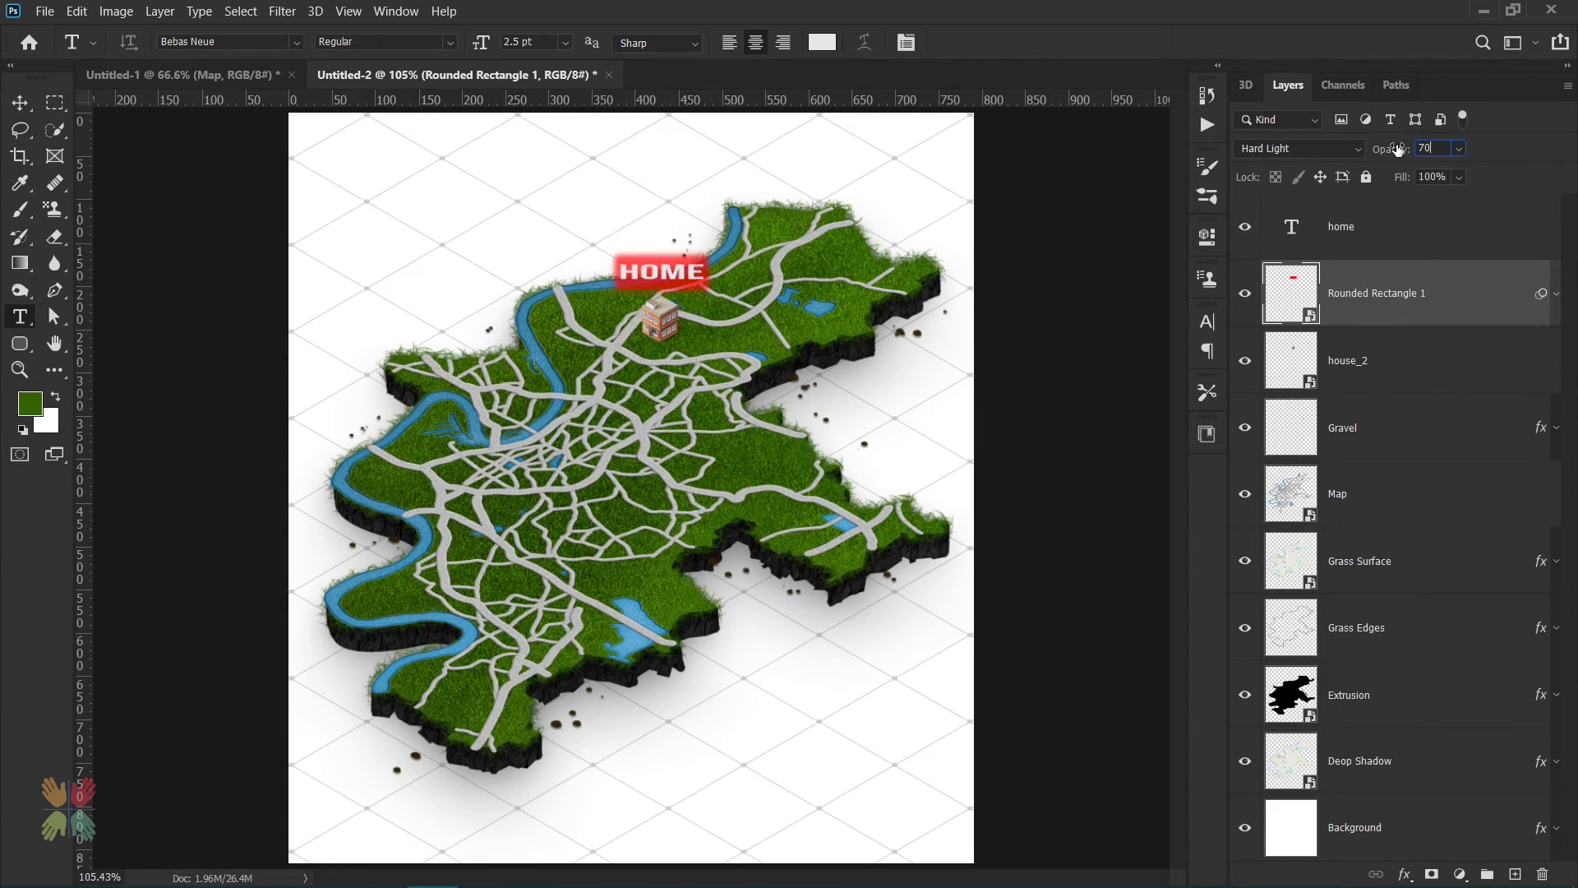
left_click(1341, 233)
left_click(1386, 149)
type("80")
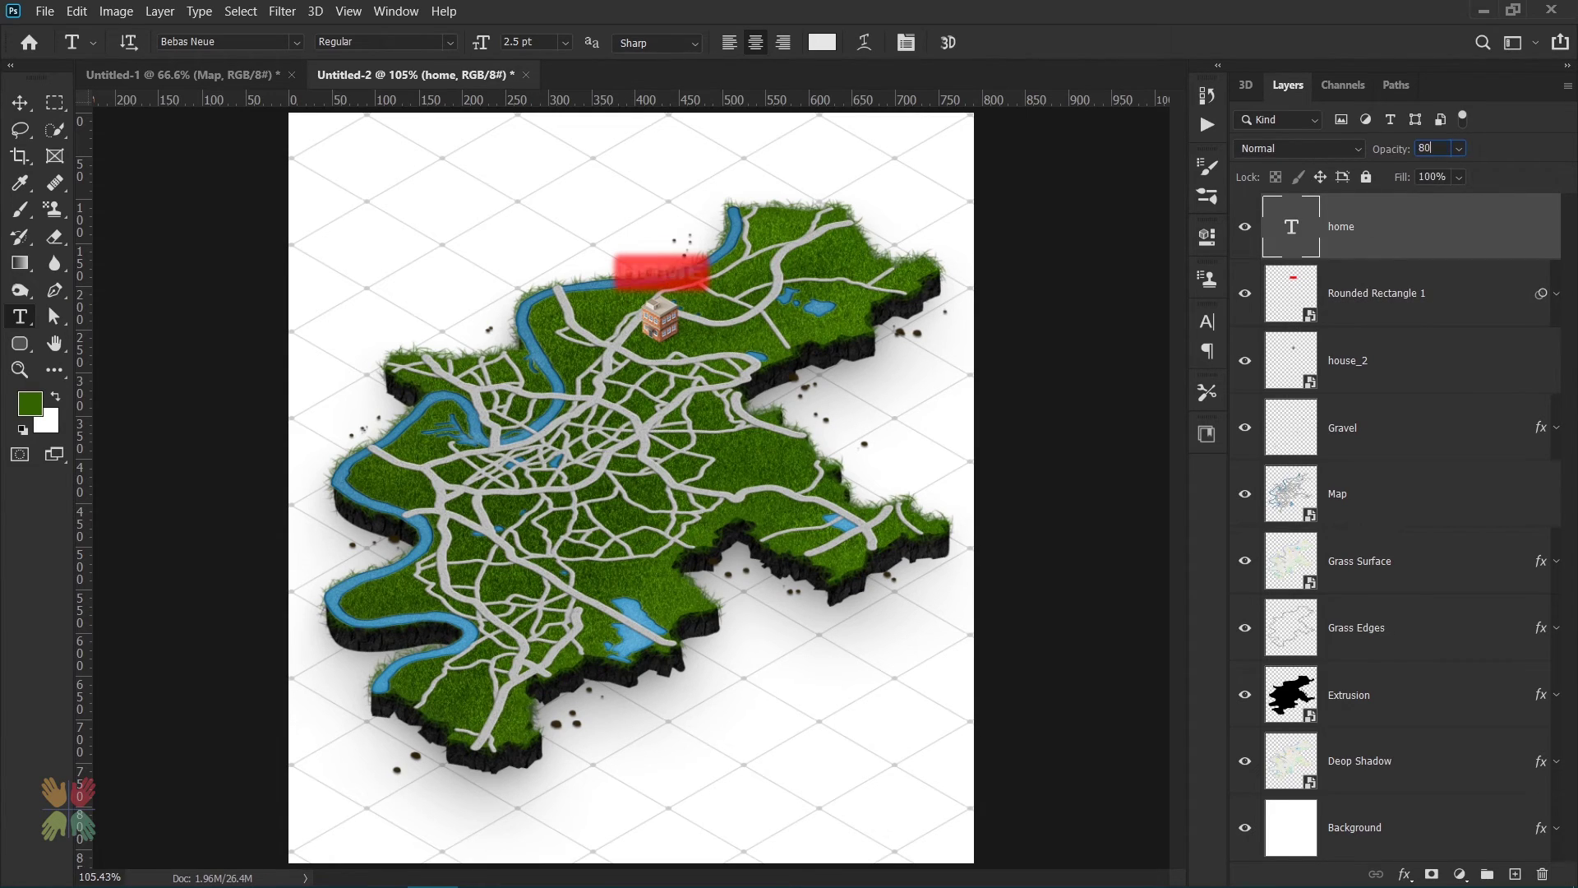
key("Return")
Enable a Gradient Overlay on the Background layer and set the gradient's starting colour stop to #024669.
left_click(1455, 831)
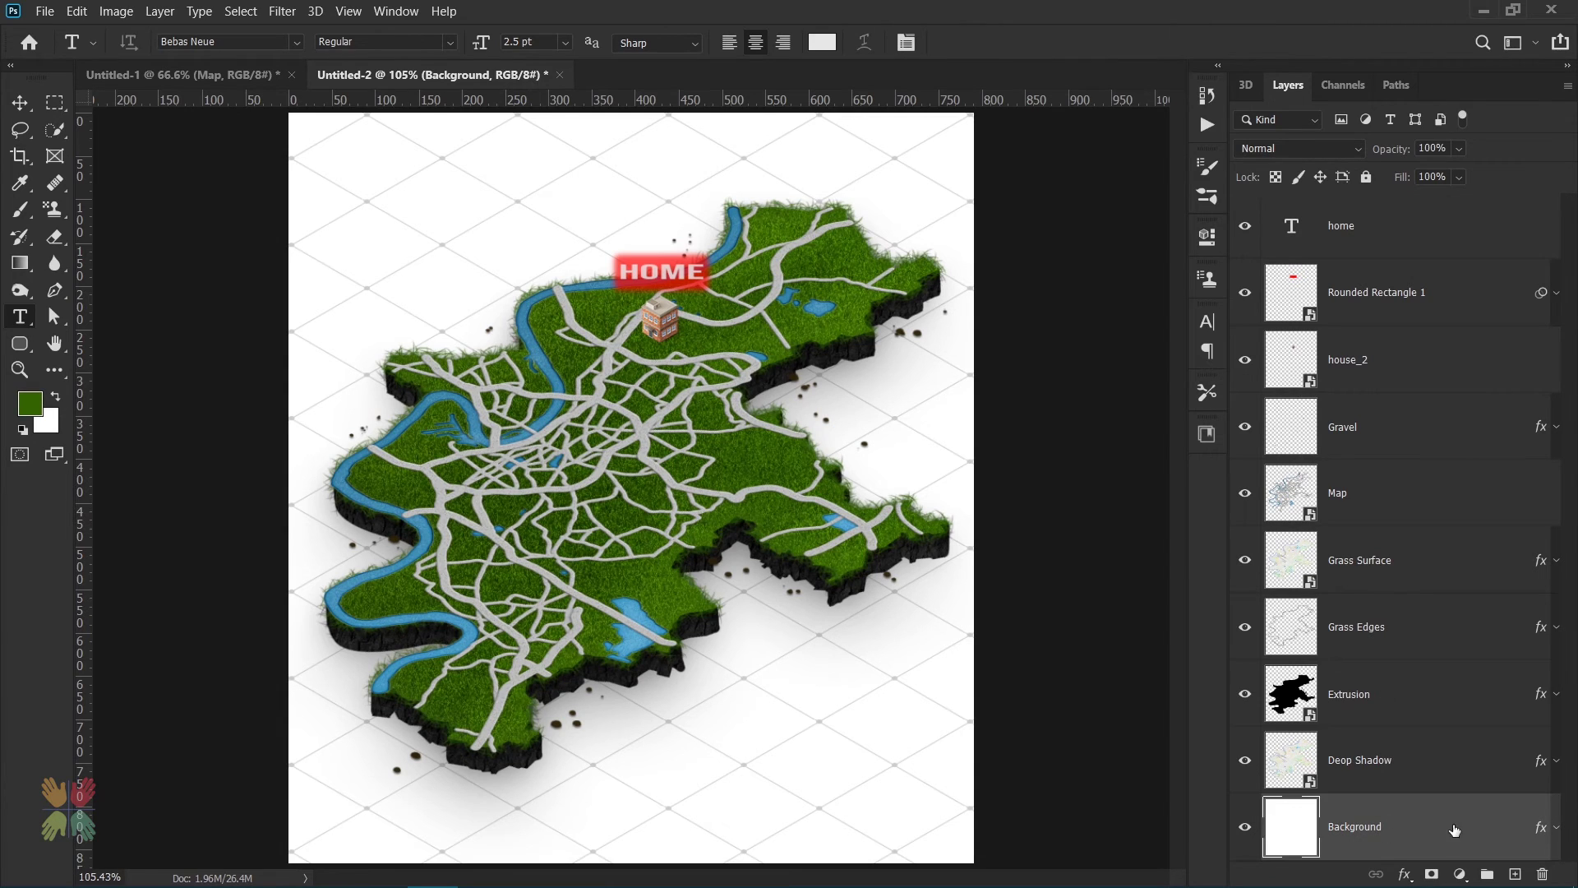
double_click(1465, 830)
left_click(818, 331)
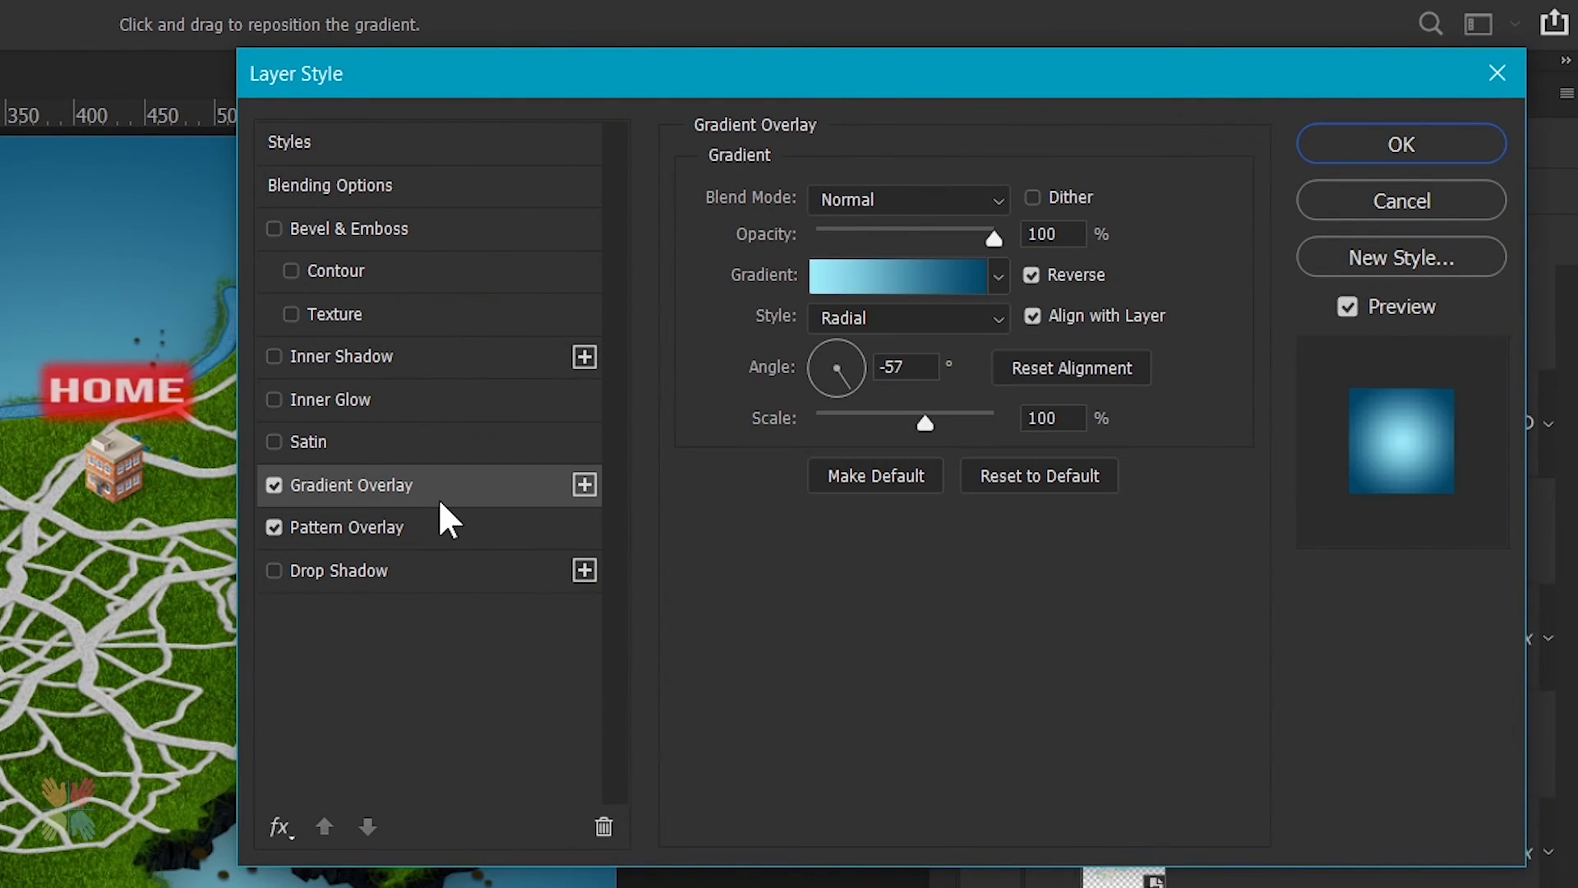
left_click(939, 280)
left_click(710, 645)
left_click(855, 783)
left_click(1028, 887)
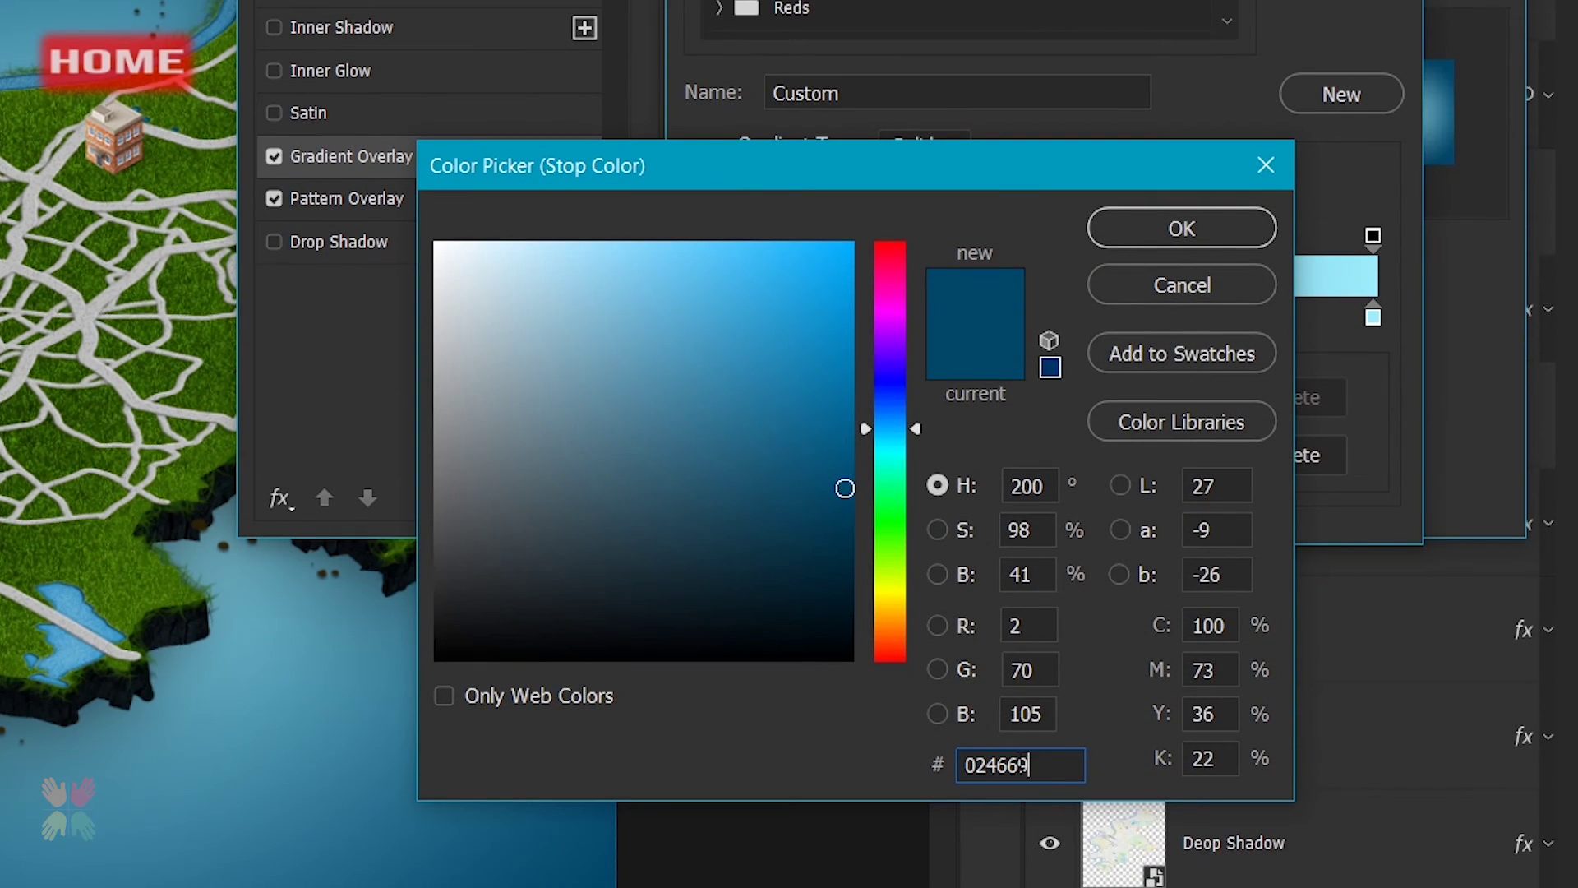
left_click(1181, 229)
Set the gradient's end colour stop to #9eedfc and accept the edited gradient.
left_click(1373, 317)
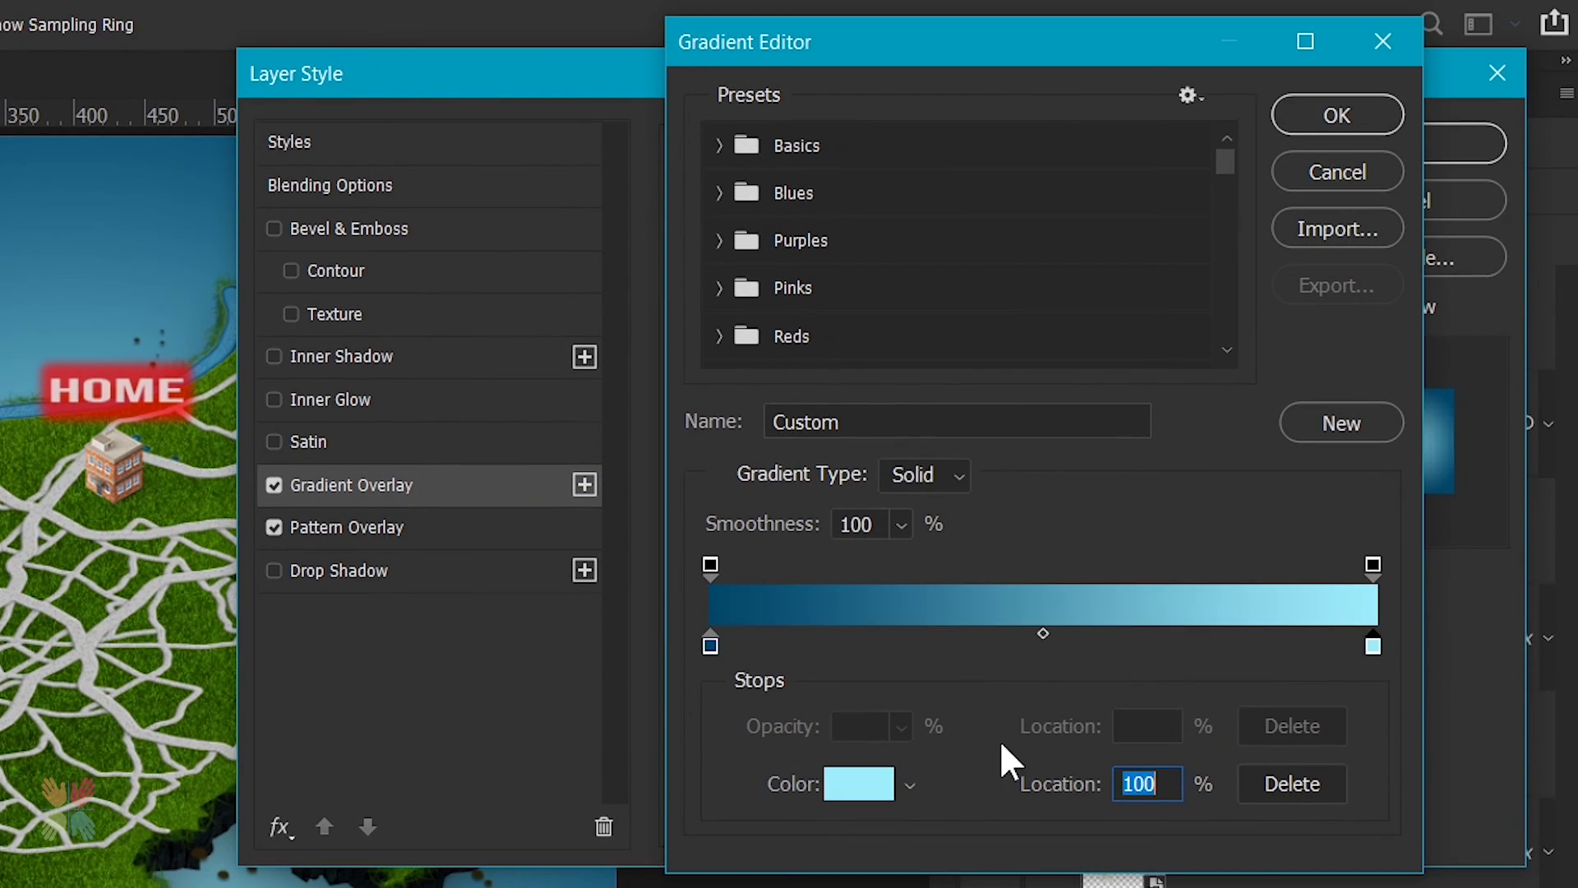
left_click(855, 449)
left_click(1048, 767)
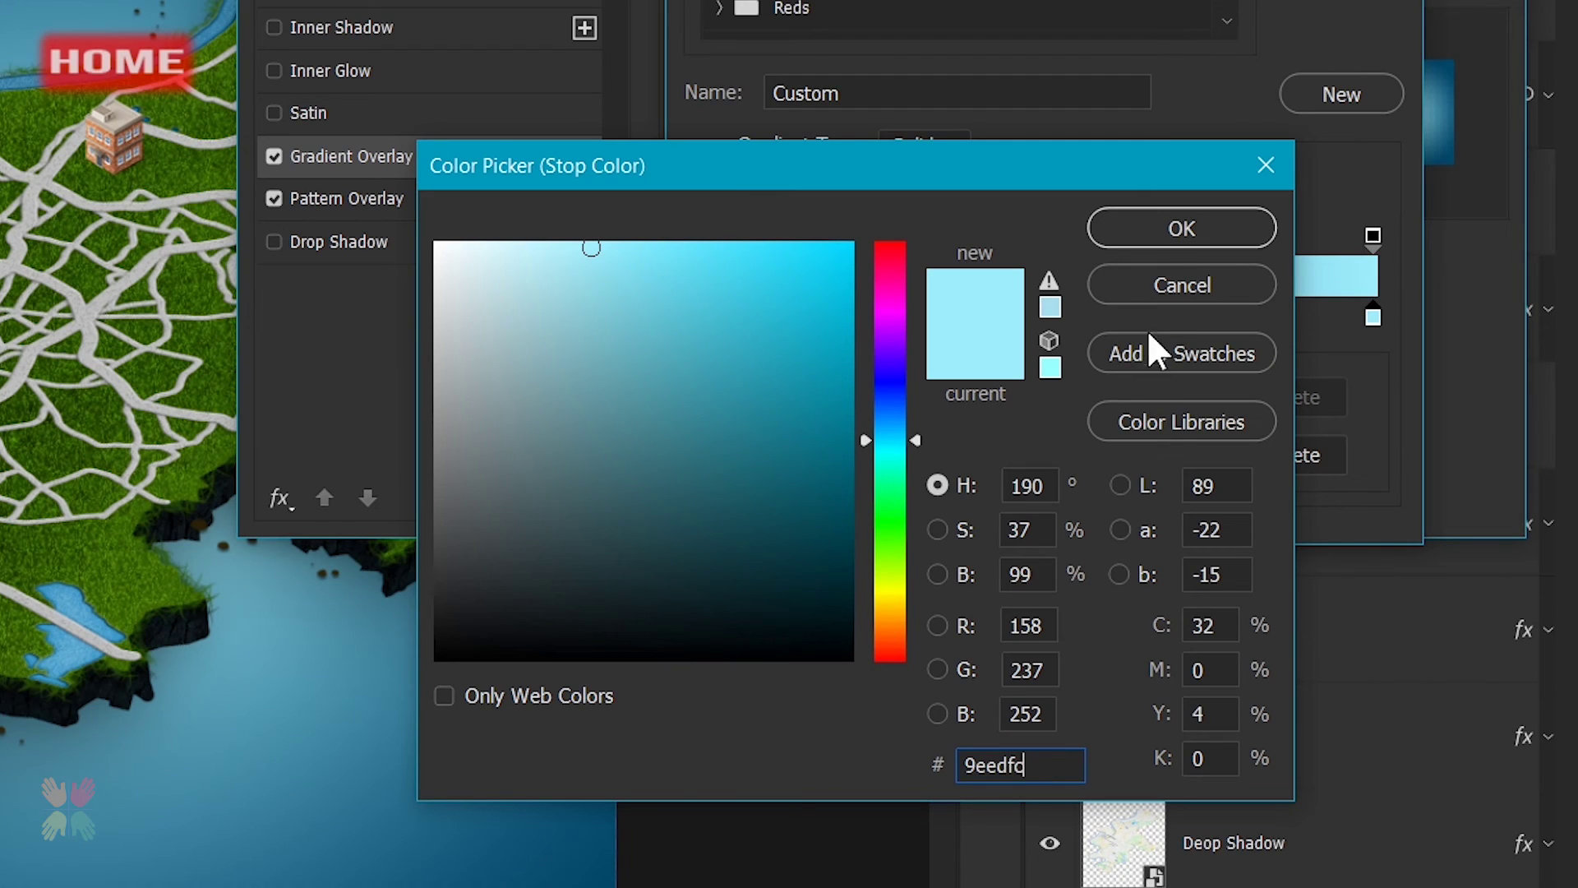
left_click(1166, 236)
left_click(1335, 108)
Keep the radial gradient overlay reversed with a -57° angle and 100% scale, and apply the layer style.
left_click(1060, 275)
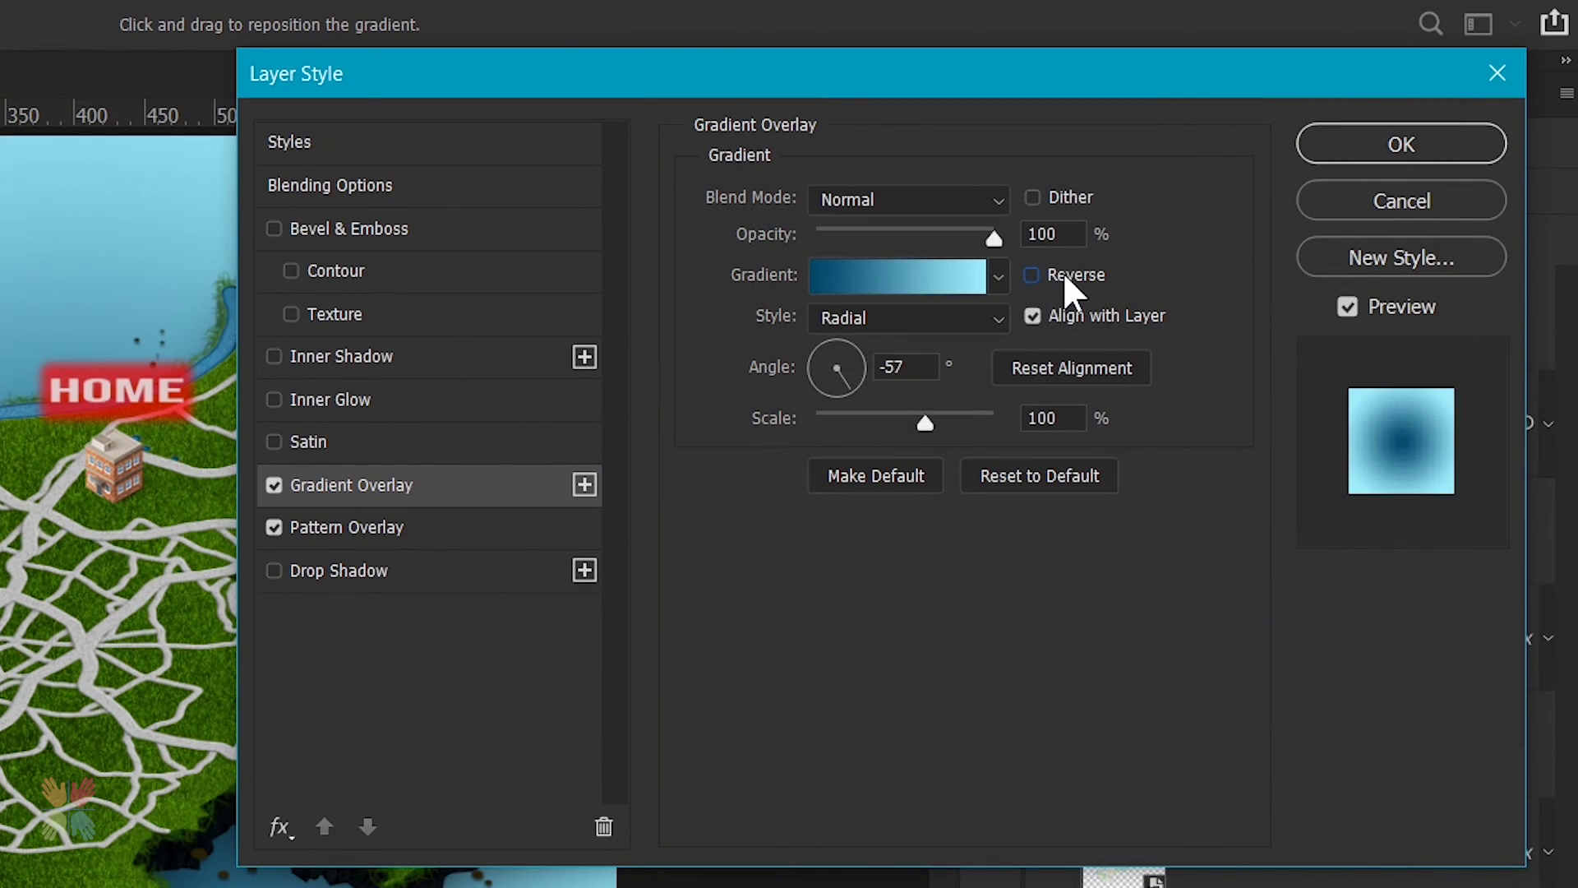
left_click(1063, 275)
left_click(915, 370)
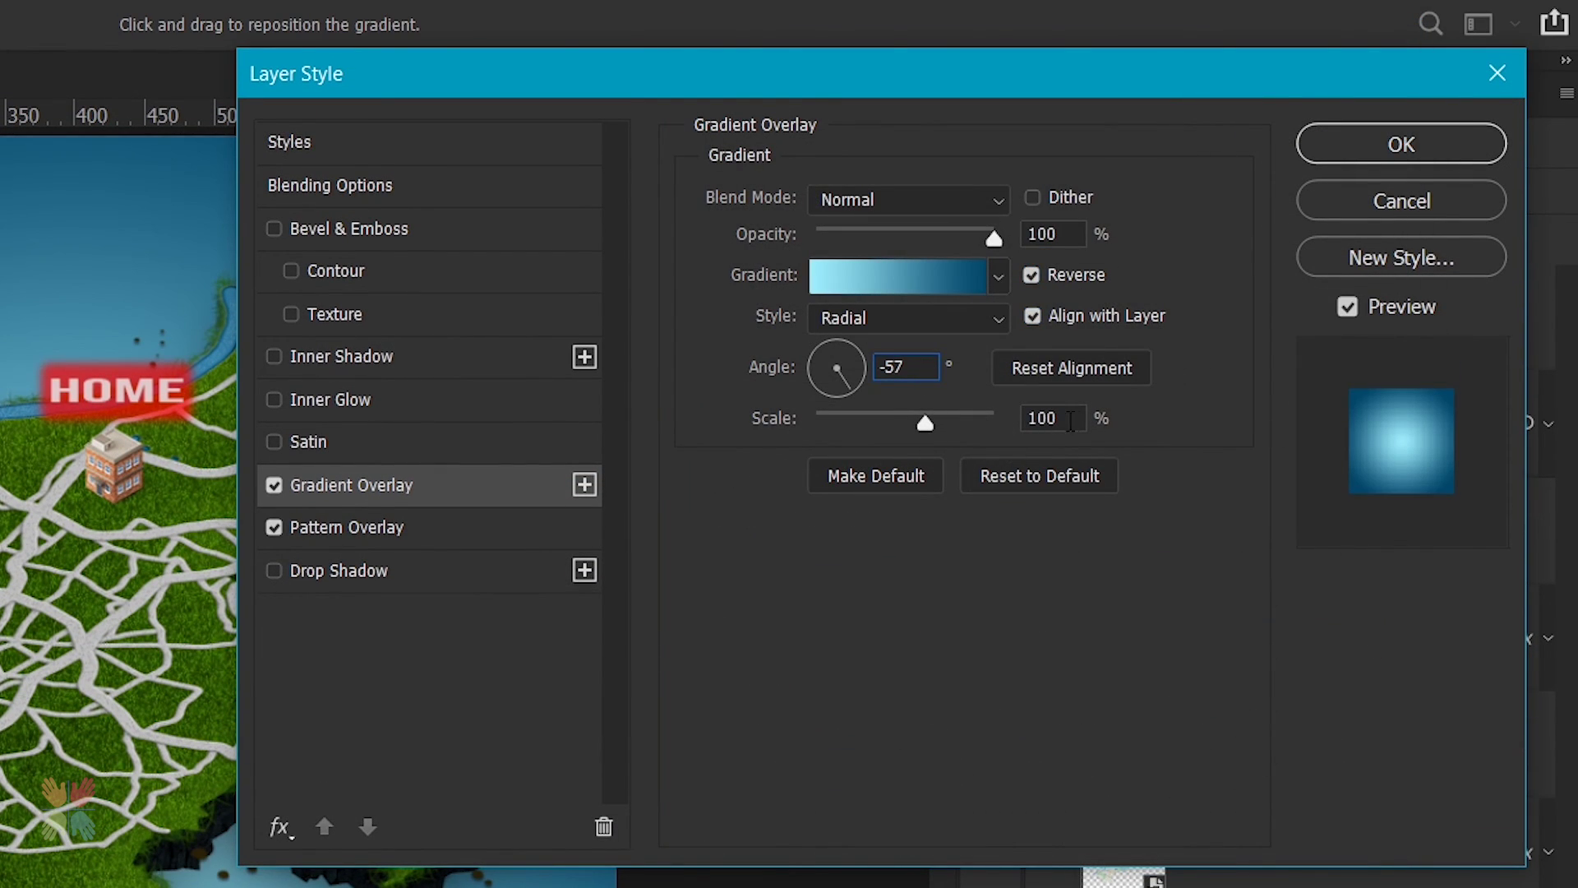
left_click(1333, 151)
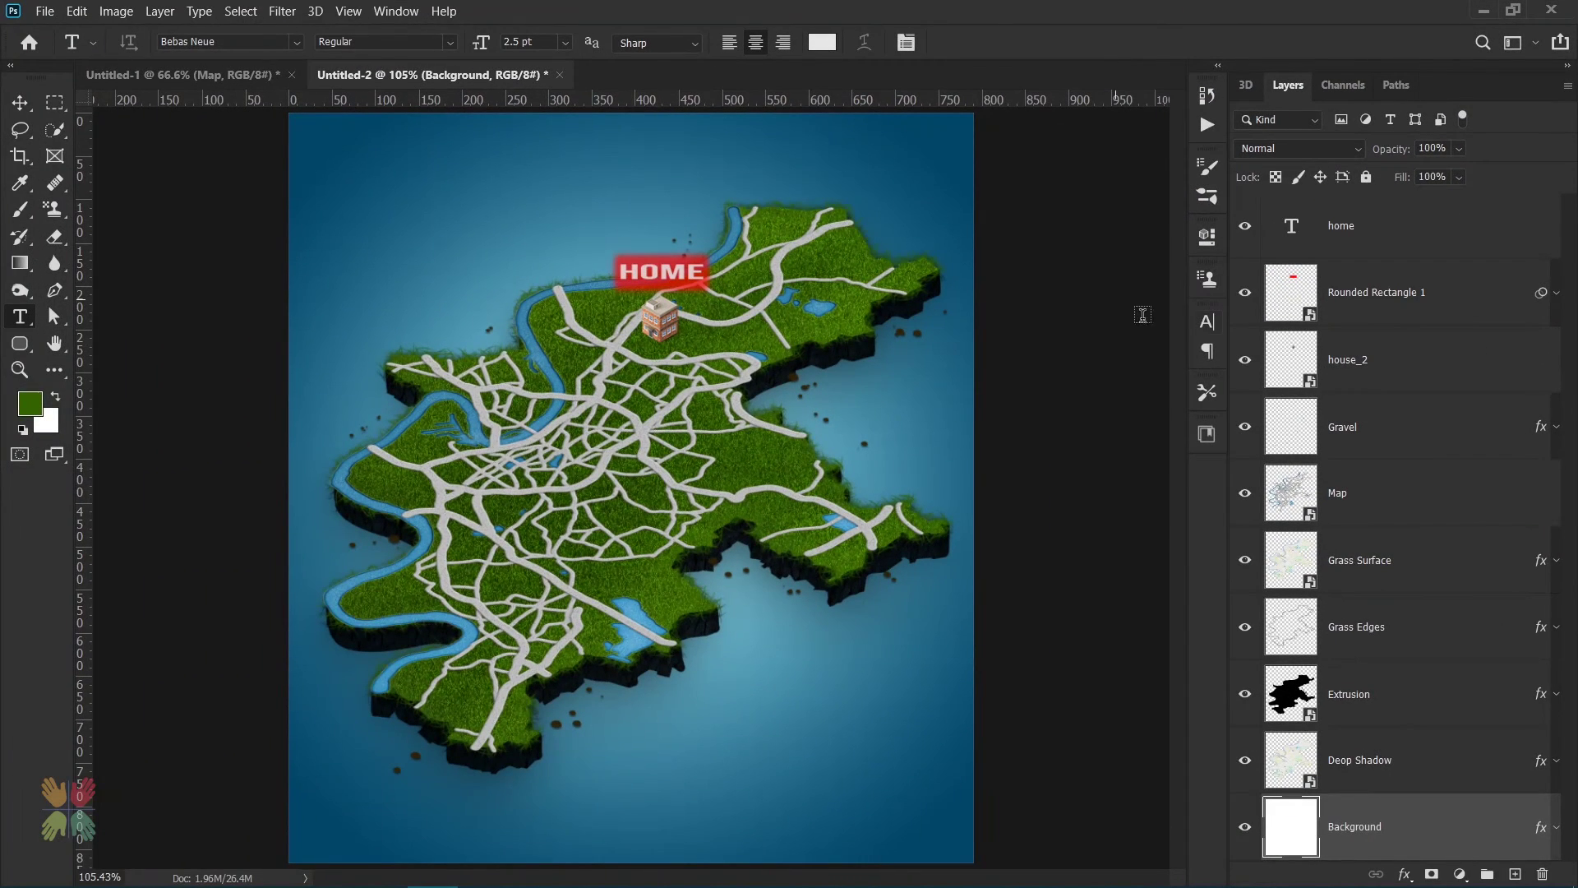
Group all layers from Deop Shadow up to home and name the group Map.
left_click(1402, 779)
left_click(1379, 237, "shift")
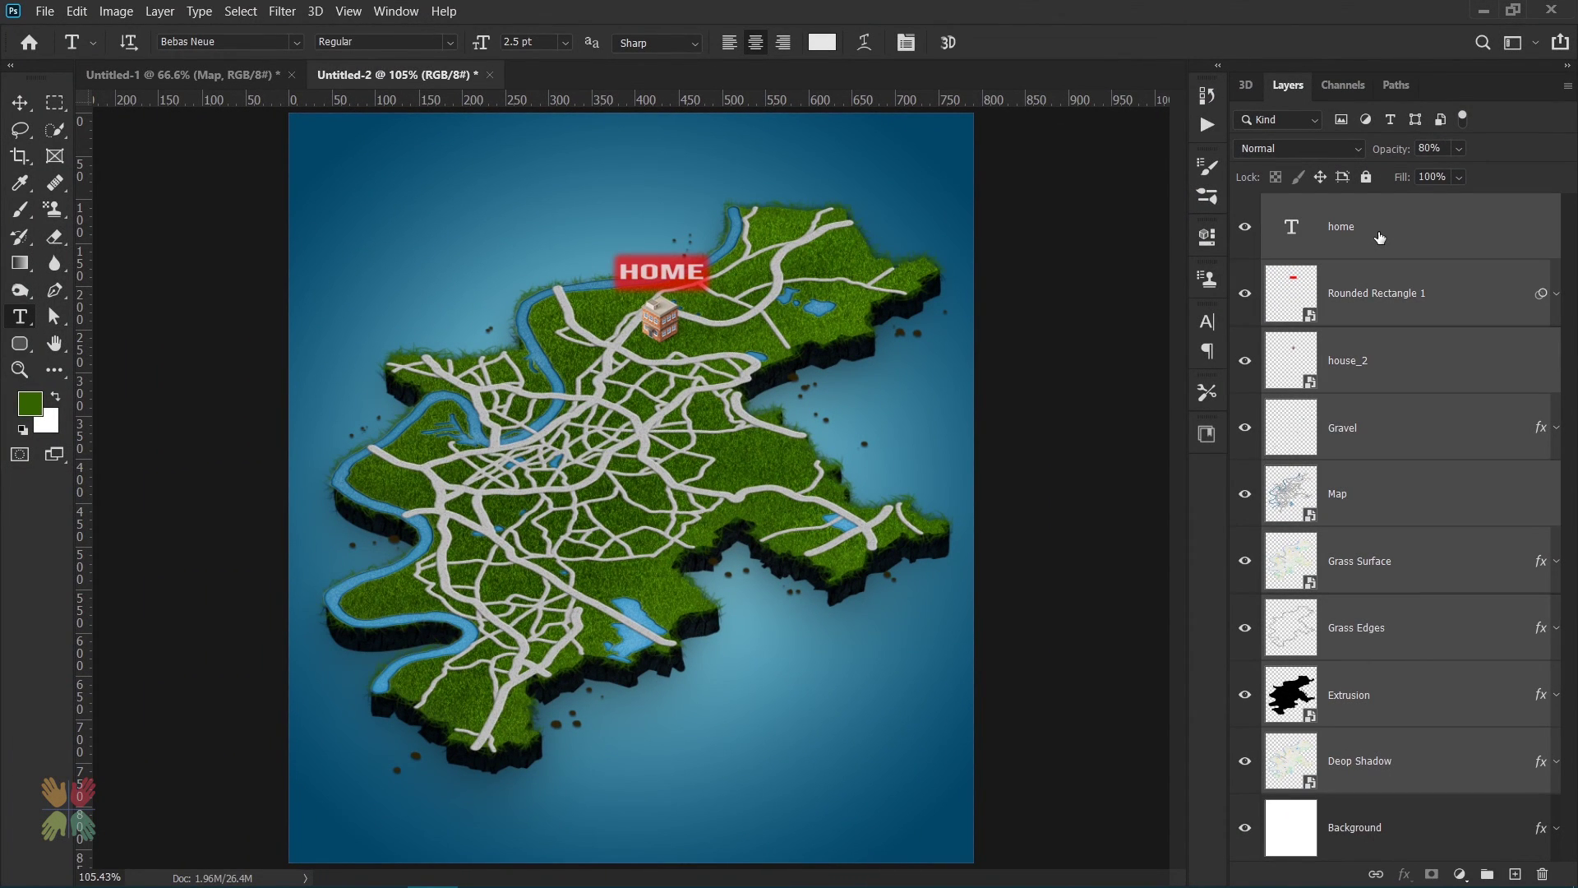
key("ctrl+g")
double_click(1315, 207)
type("Map")
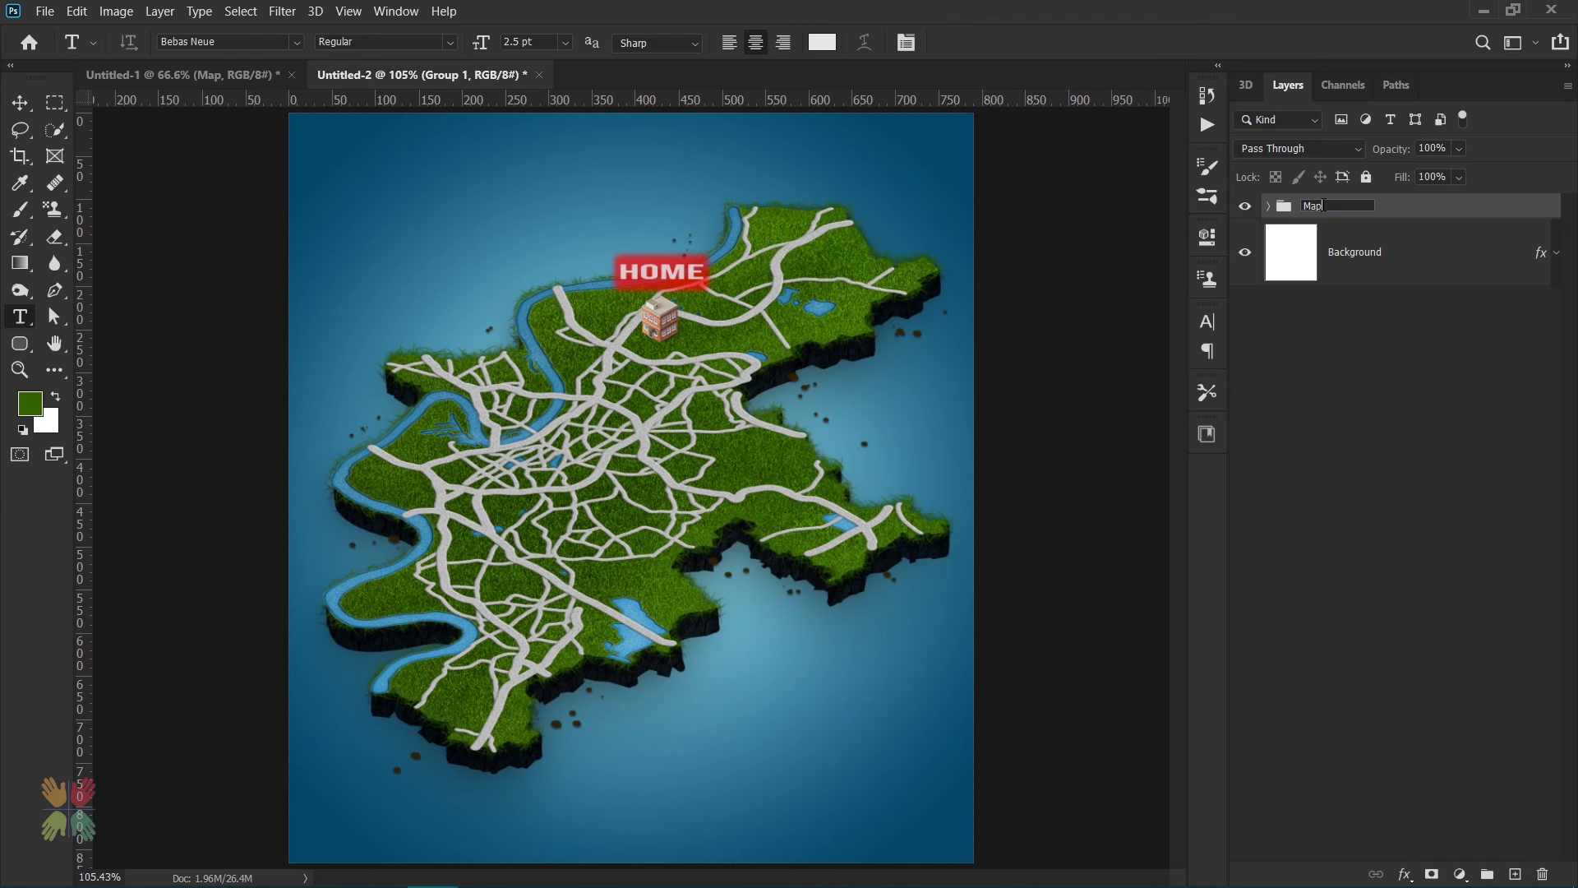
key("Return")
Move the Map group straight down to a Y position of 446.50 px and apply the transform.
key("ctrl+t")
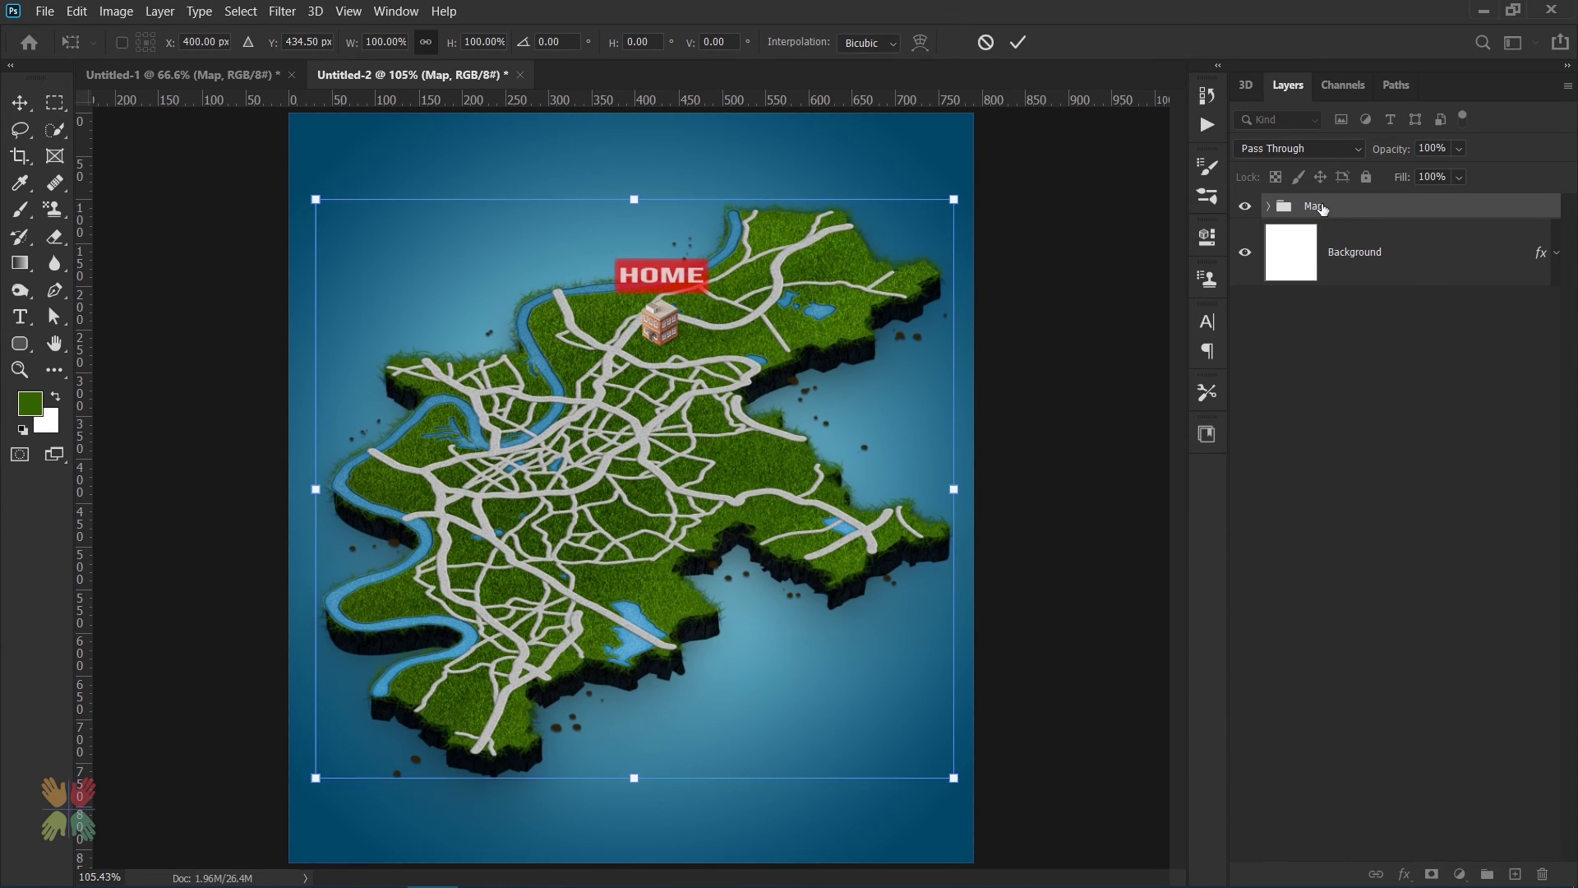
key("Down")
key("Down")
key("Down")
key("Down")
key("Down")
key("Down")
key("Down")
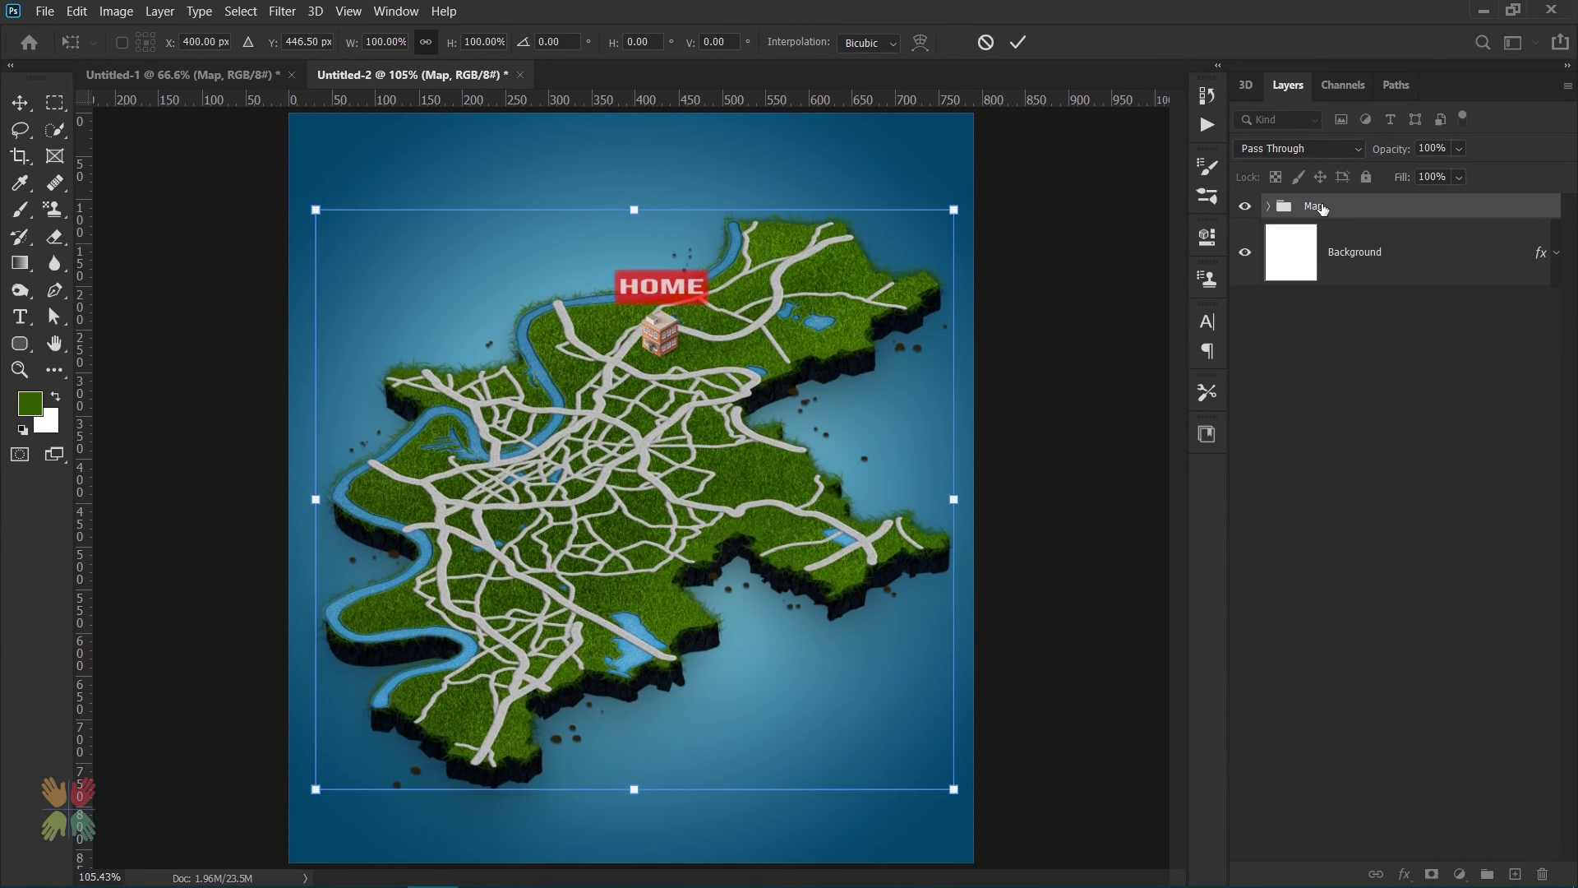
key("t")
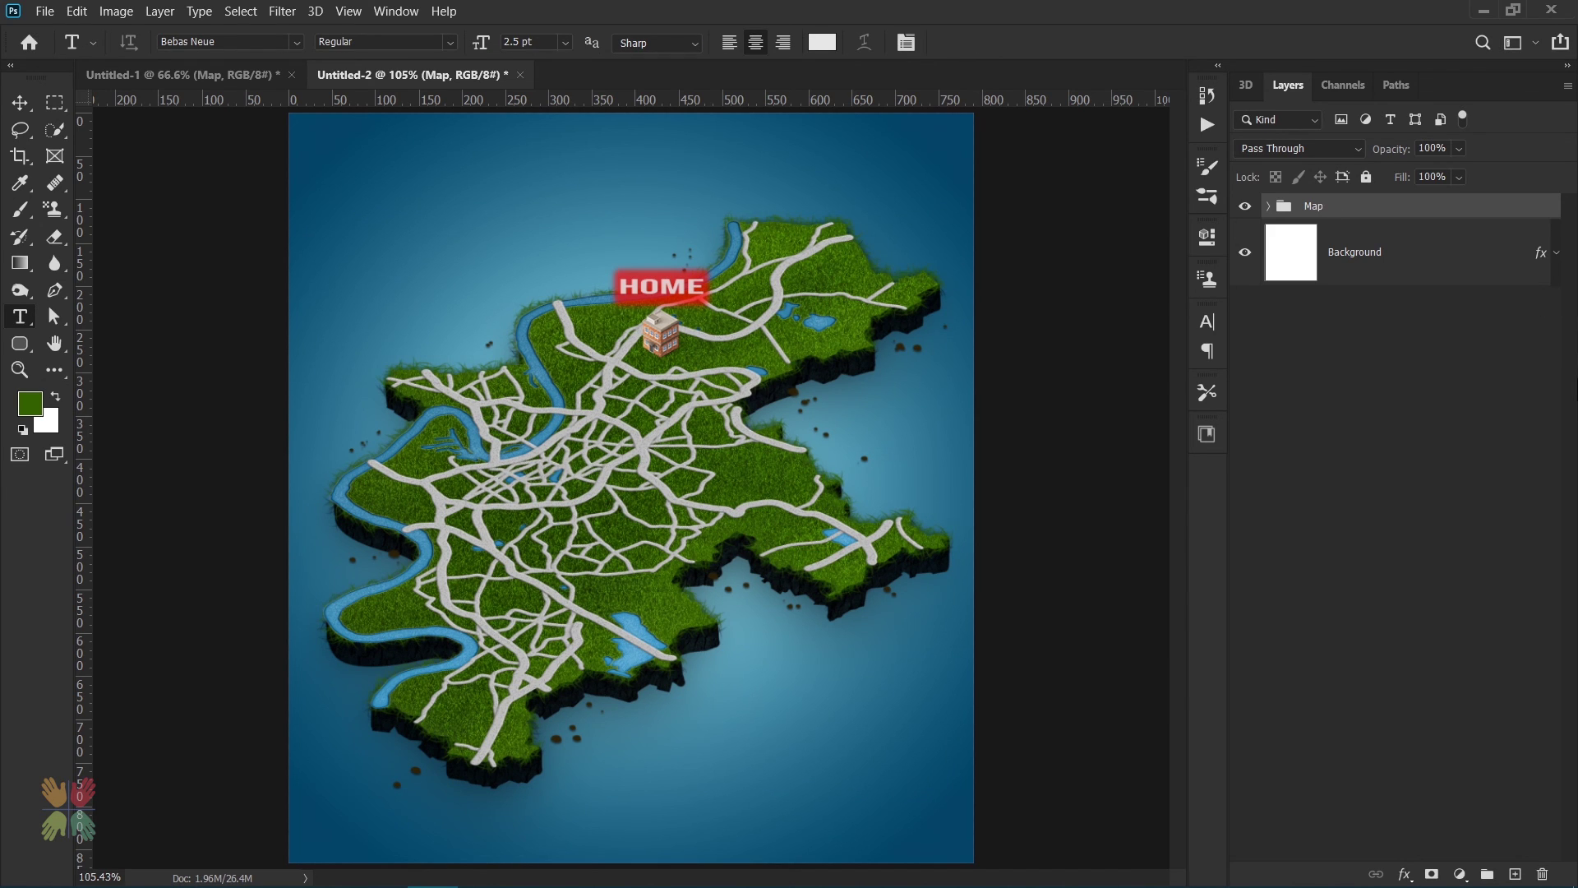